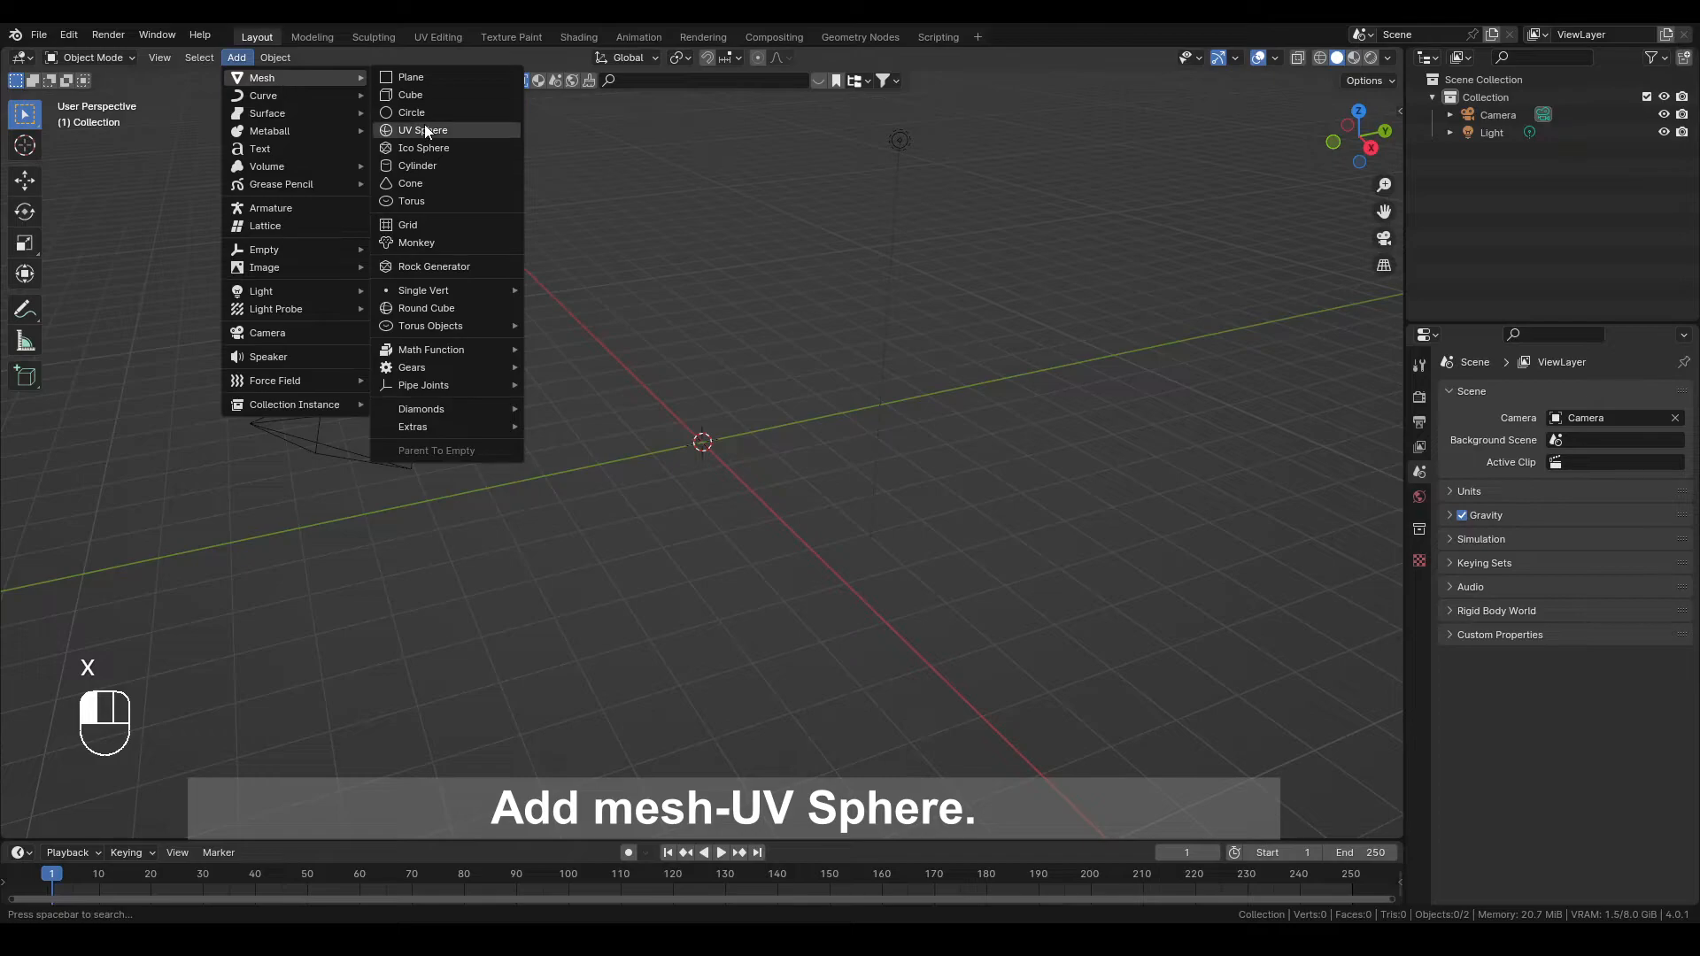
Add a UV sphere at the scene origin and switch to the right orthographic view
{"action": "left_click", "coordinate": [423, 130]}
{"action": "left_click", "coordinate": [1369, 148]}
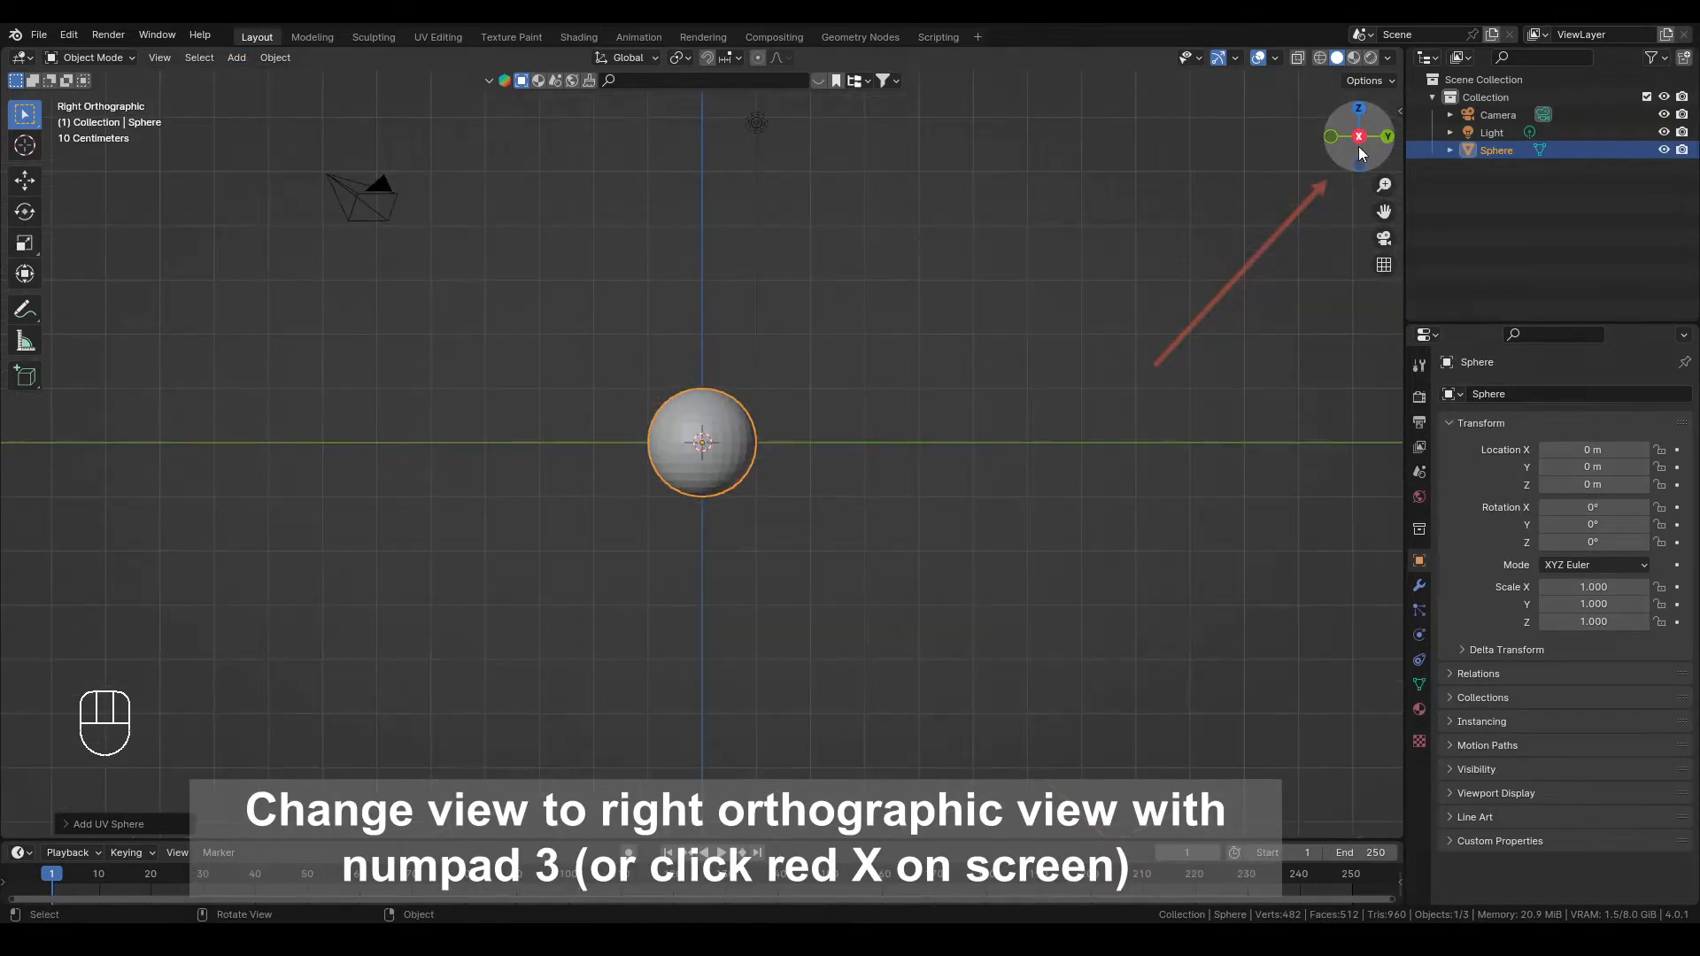
{"action": "scroll", "coordinate": [735, 390], "scroll_direction": "up", "scroll_amount": 5}
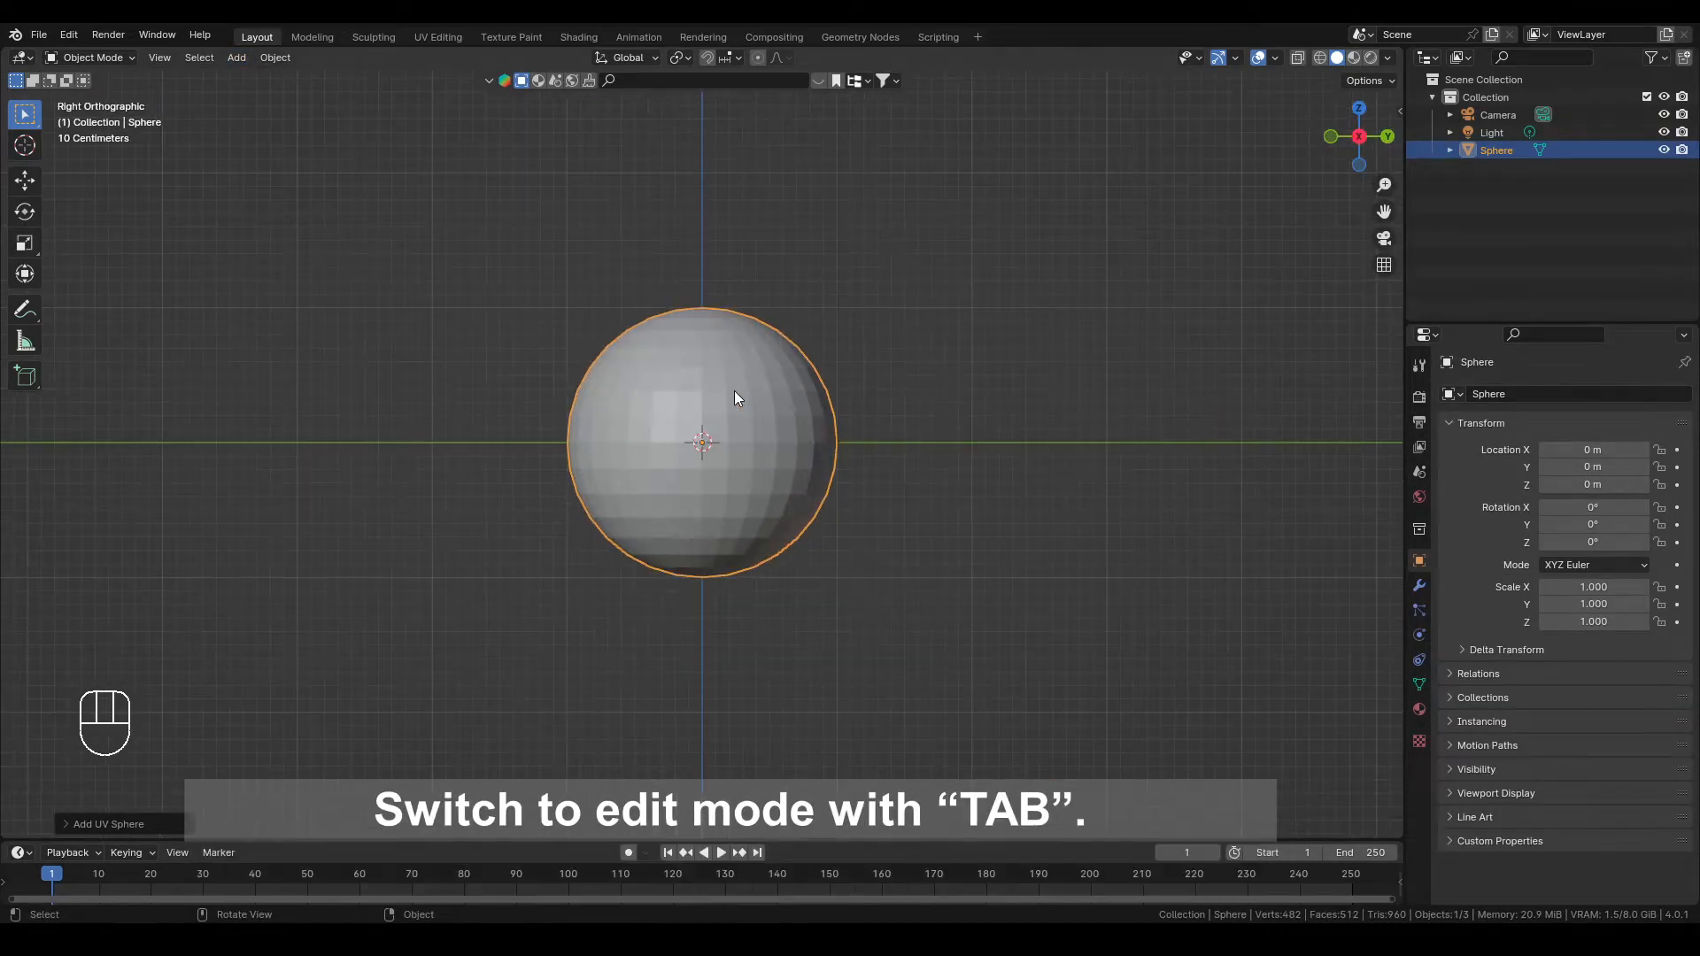
In Edit Mode with X-ray on, delete the vertices of the sphere's upper half including the middle ring
{"action": "key", "text": "Tab"}
{"action": "left_click", "coordinate": [1297, 59]}
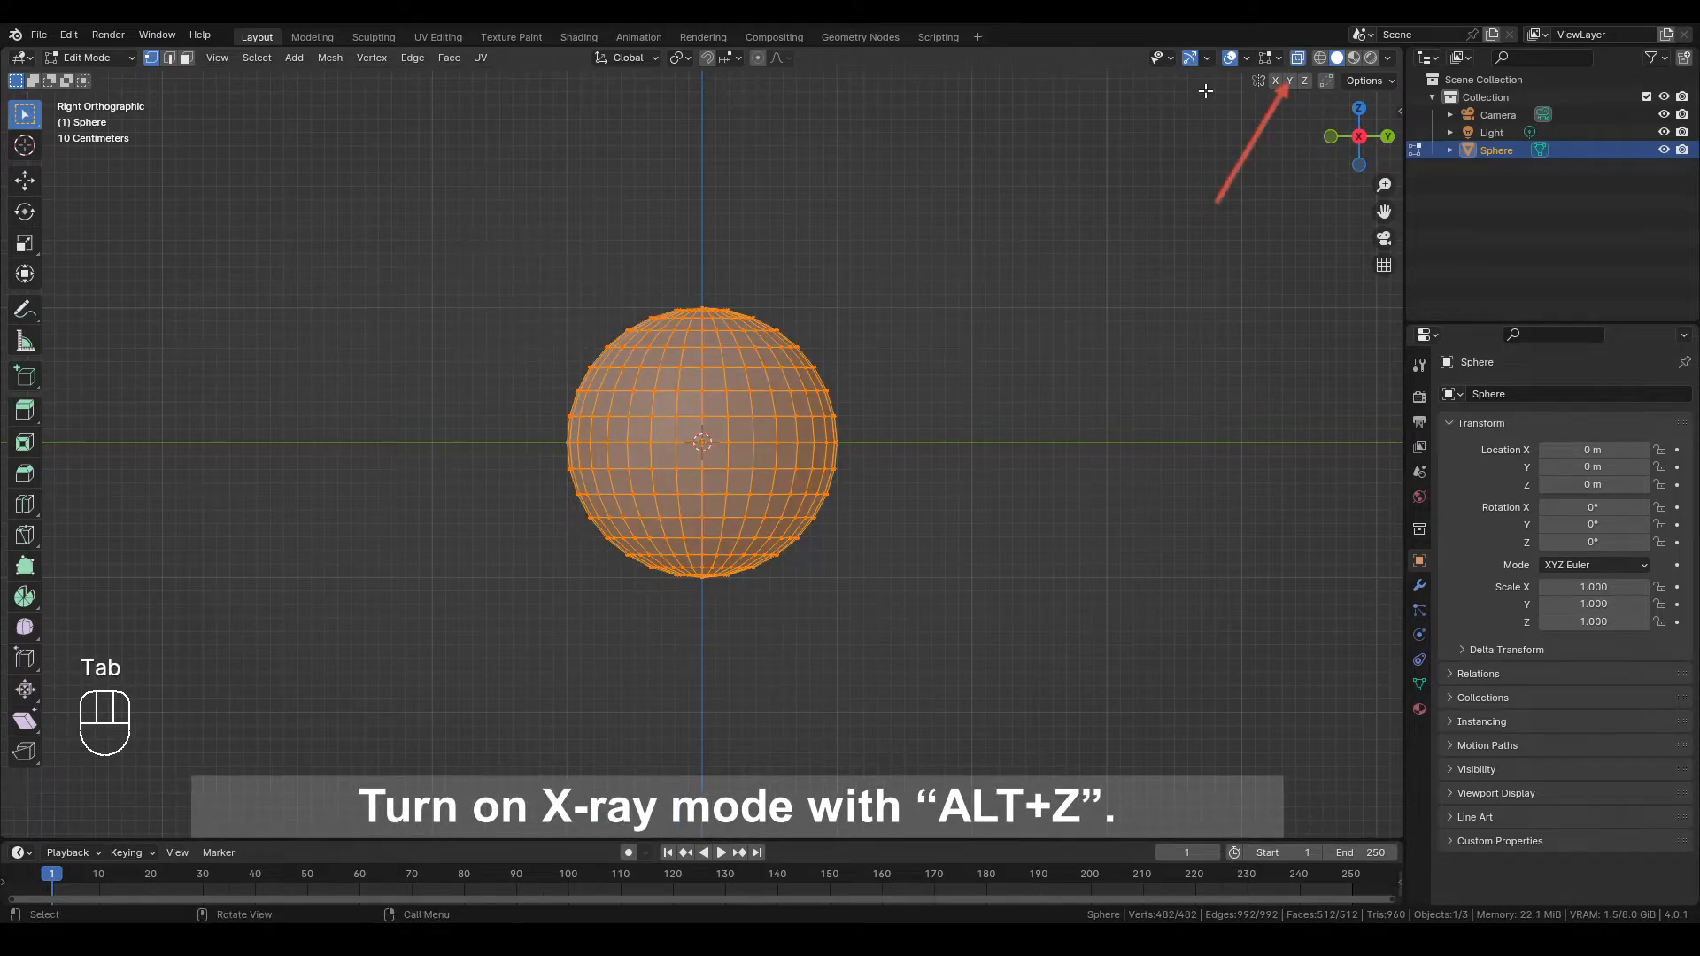
{"action": "key", "text": "1"}
{"action": "left_click_drag", "start_coordinate": [470, 258], "coordinate": [912, 452]}
{"action": "scroll", "coordinate": [911, 451], "scroll_direction": "up", "scroll_amount": 2}
{"action": "key", "text": "x"}
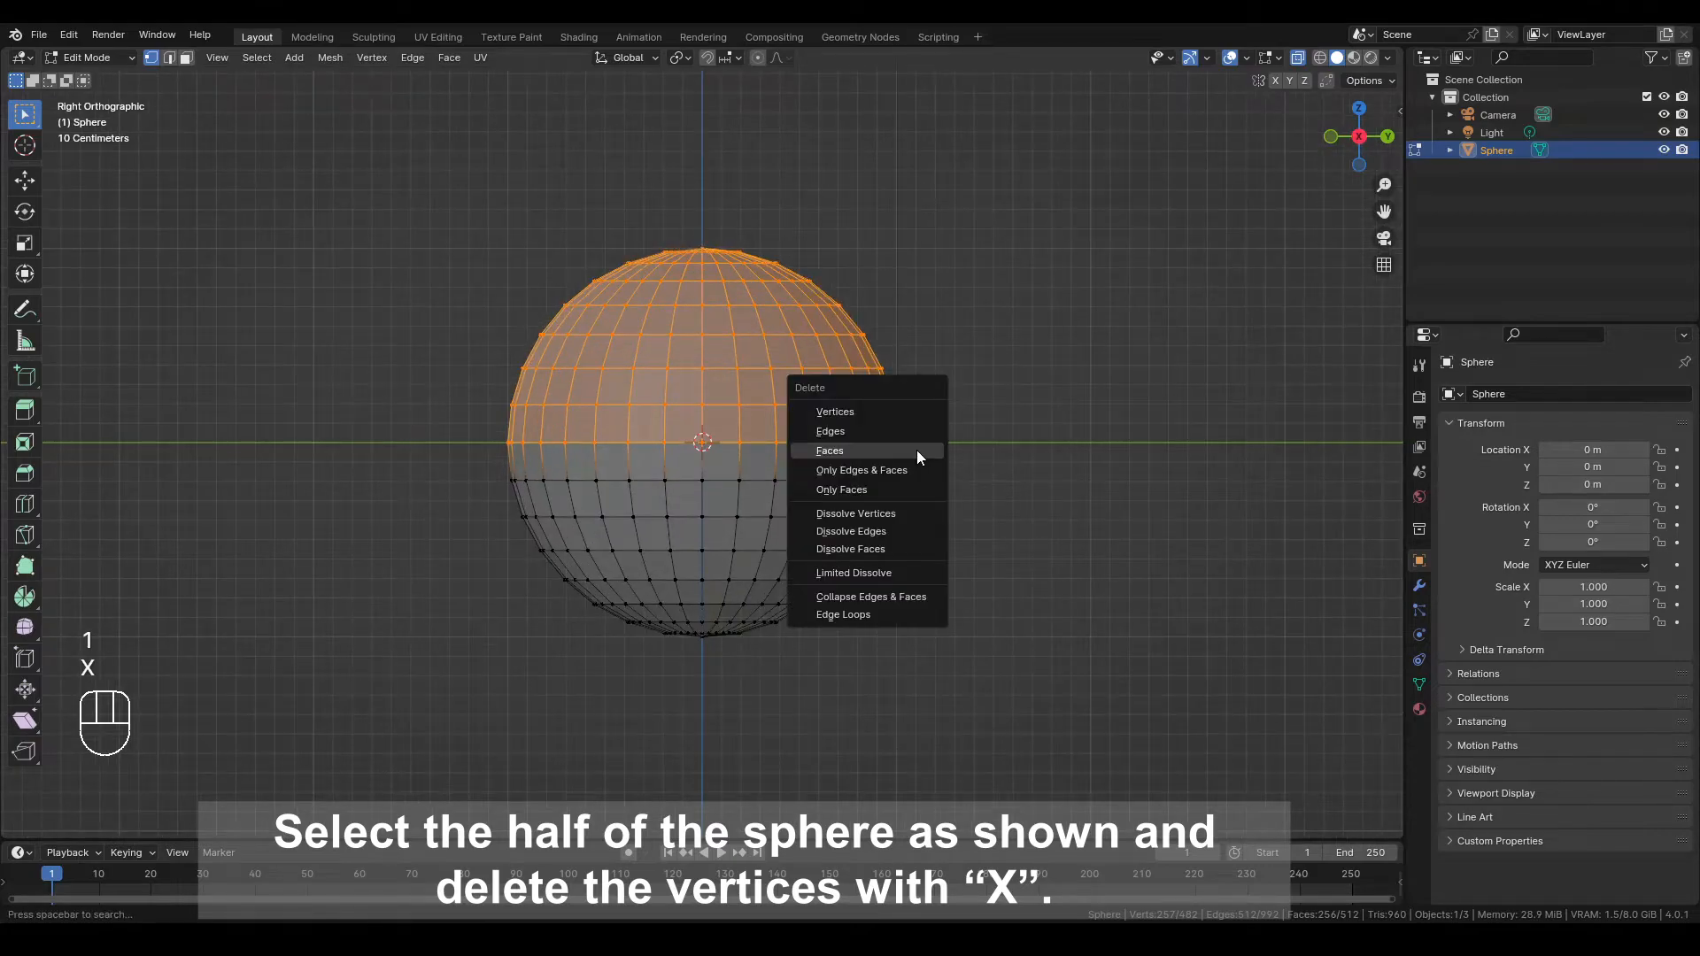
{"action": "left_click", "coordinate": [906, 412]}
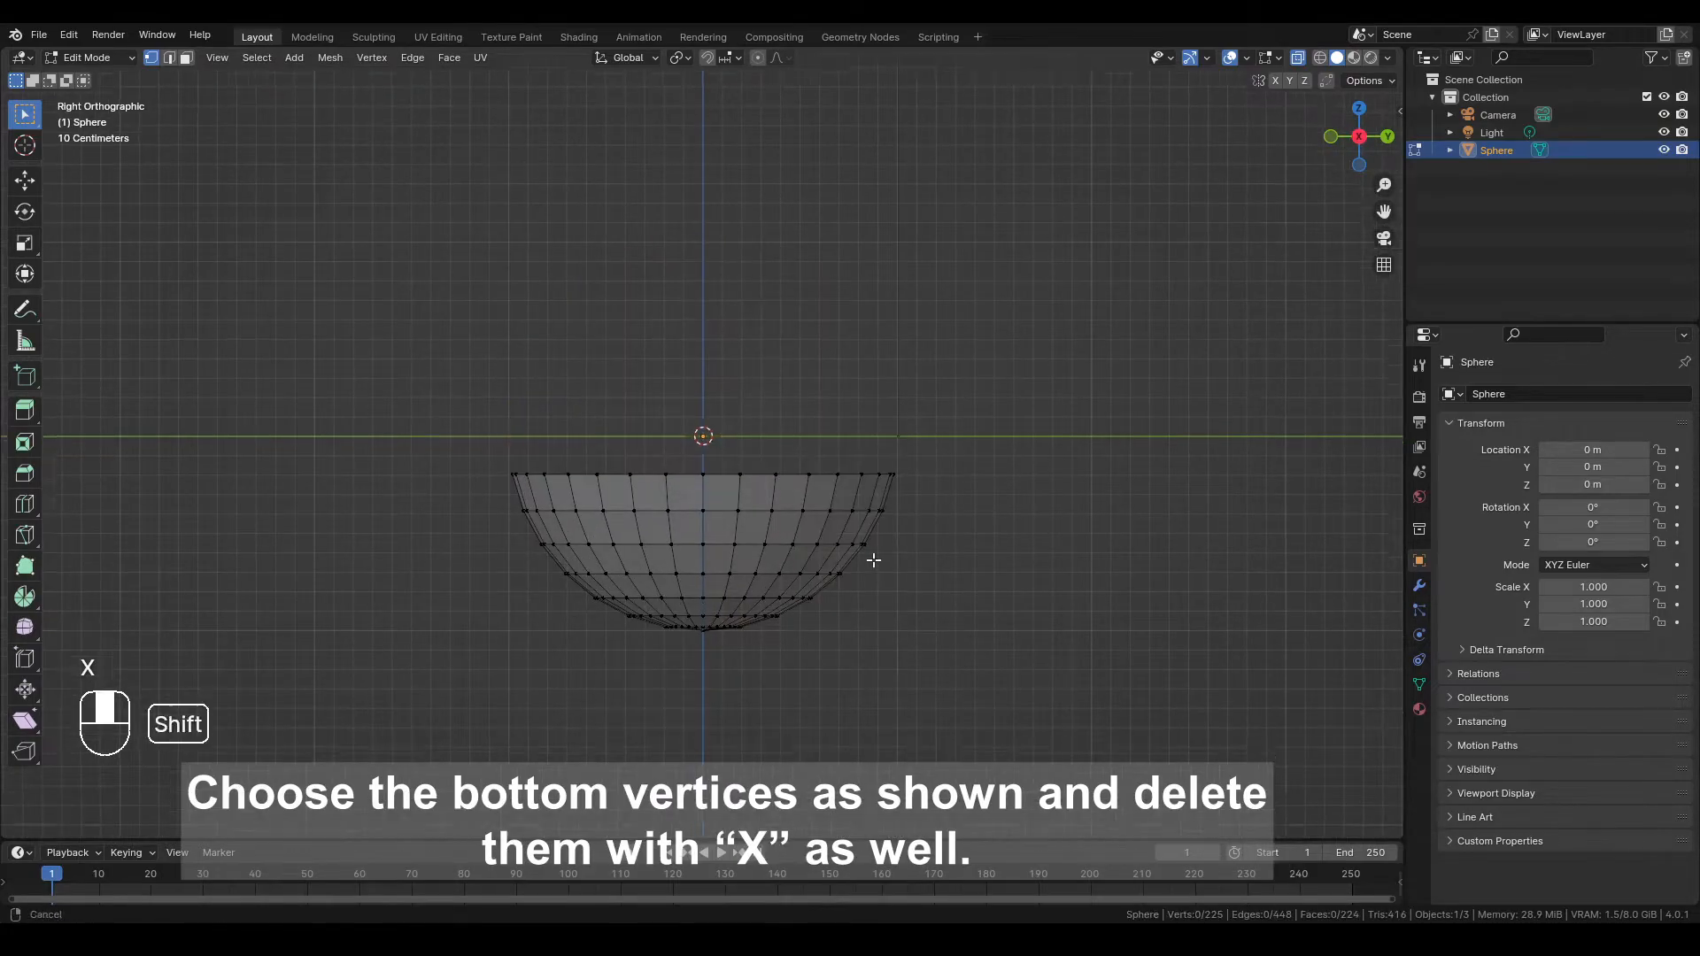
Delete the lowest vertices of the half sphere to leave a flat, open bottom
{"action": "left_click_drag", "start_coordinate": [922, 629], "coordinate": [595, 532]}
{"action": "key", "text": "x"}
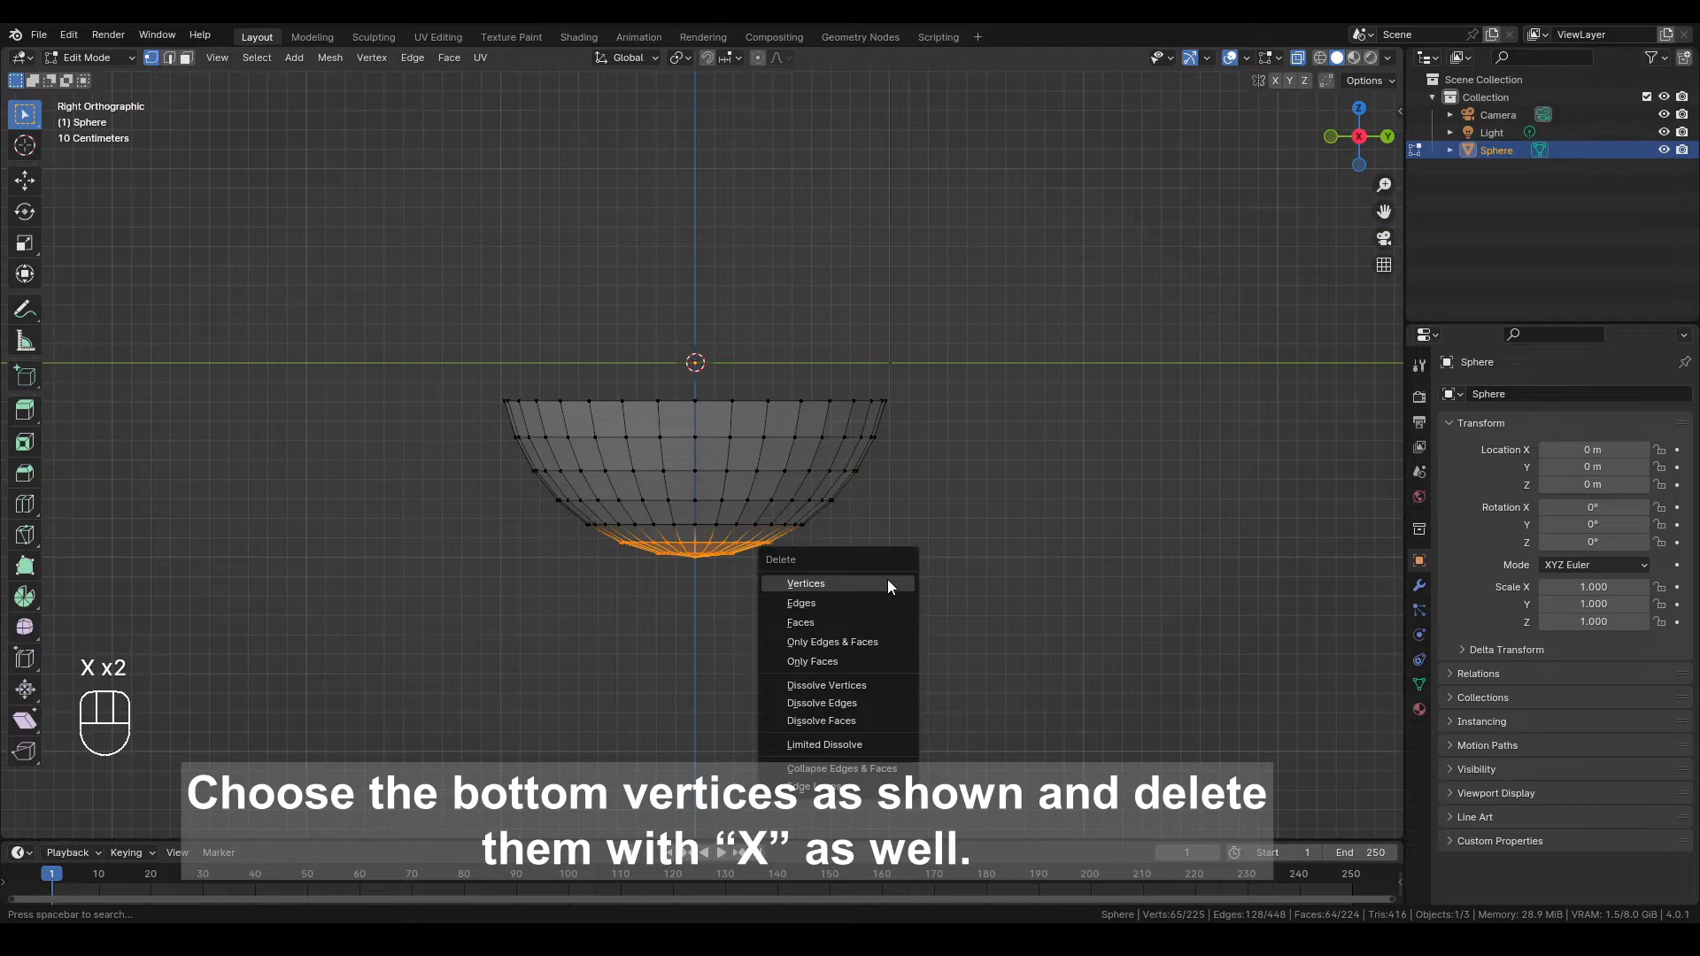
{"action": "left_click", "coordinate": [888, 584]}
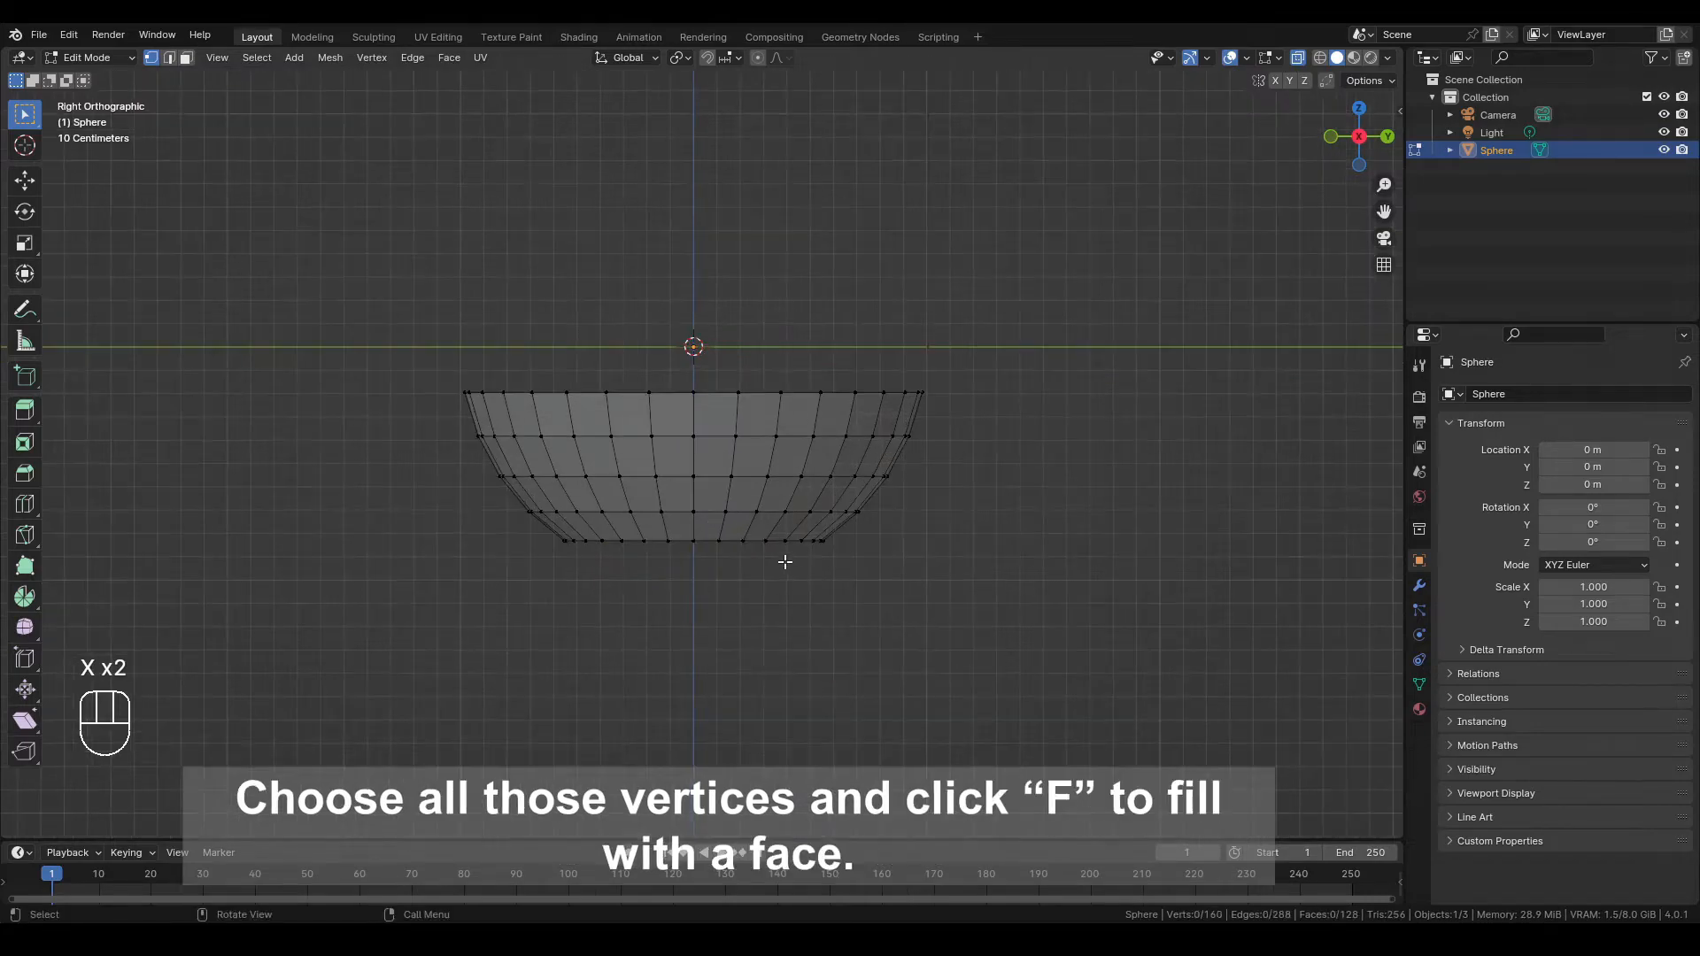
Fill the open bottom edge loop of the bowl with a face and turn off X-ray
{"action": "left_click", "coordinate": [744, 541], "text": "alt"}
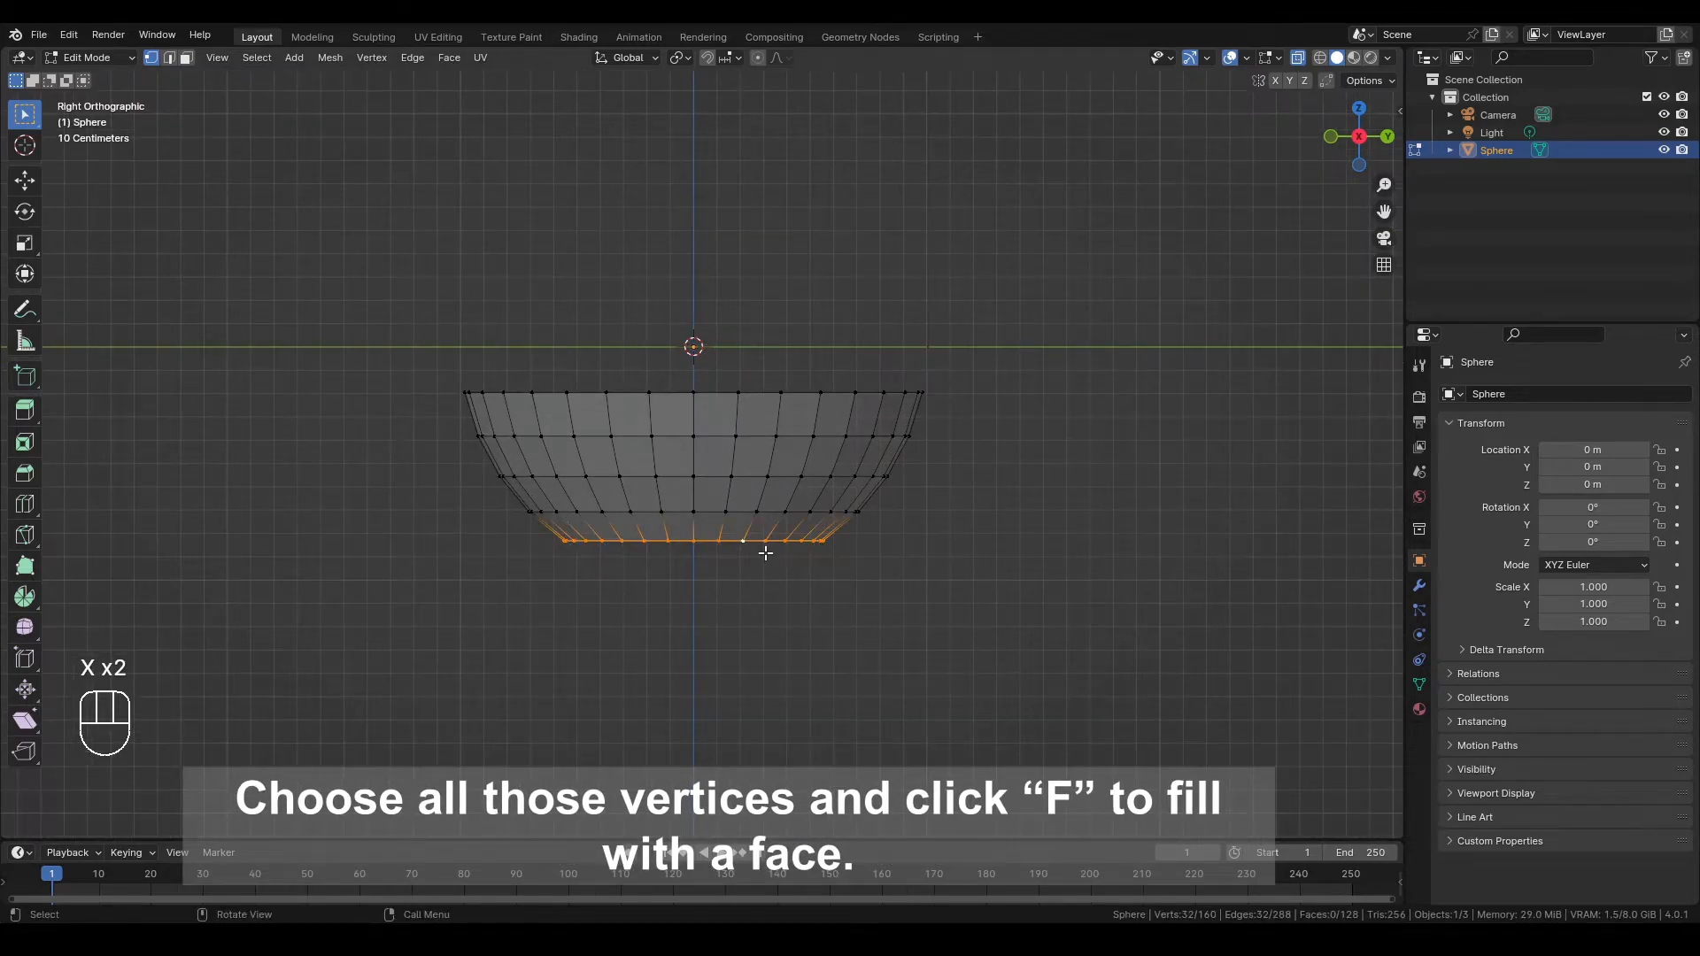
{"action": "key", "text": "f"}
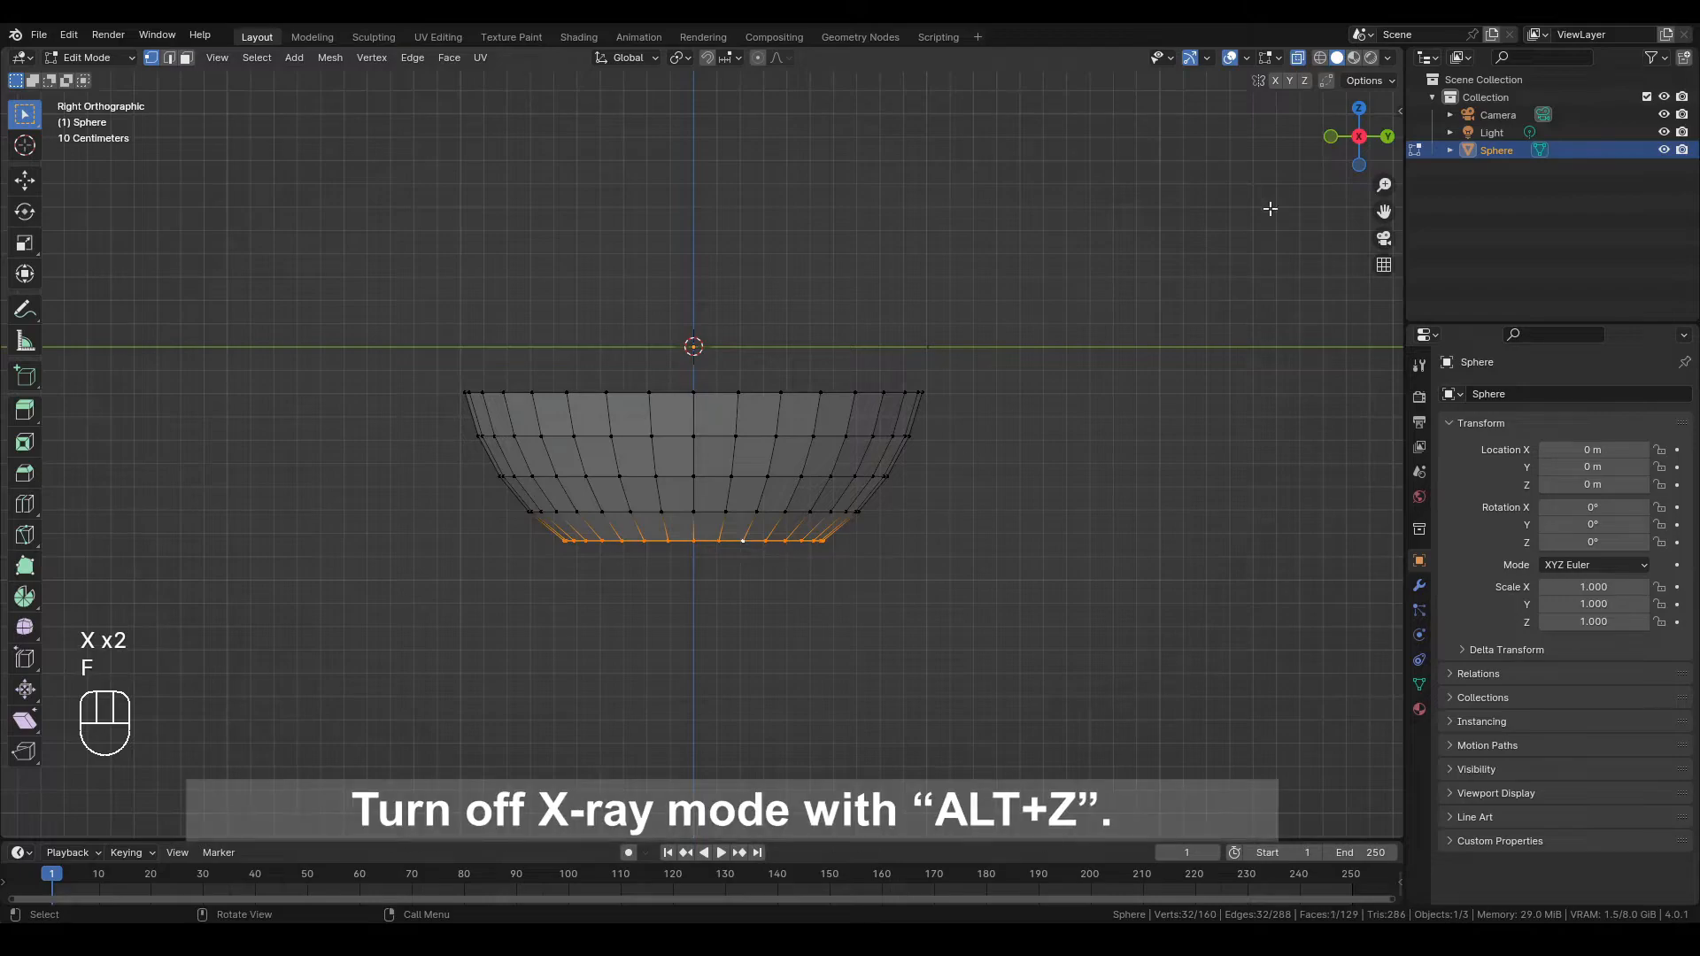
{"action": "left_click", "coordinate": [1300, 61]}
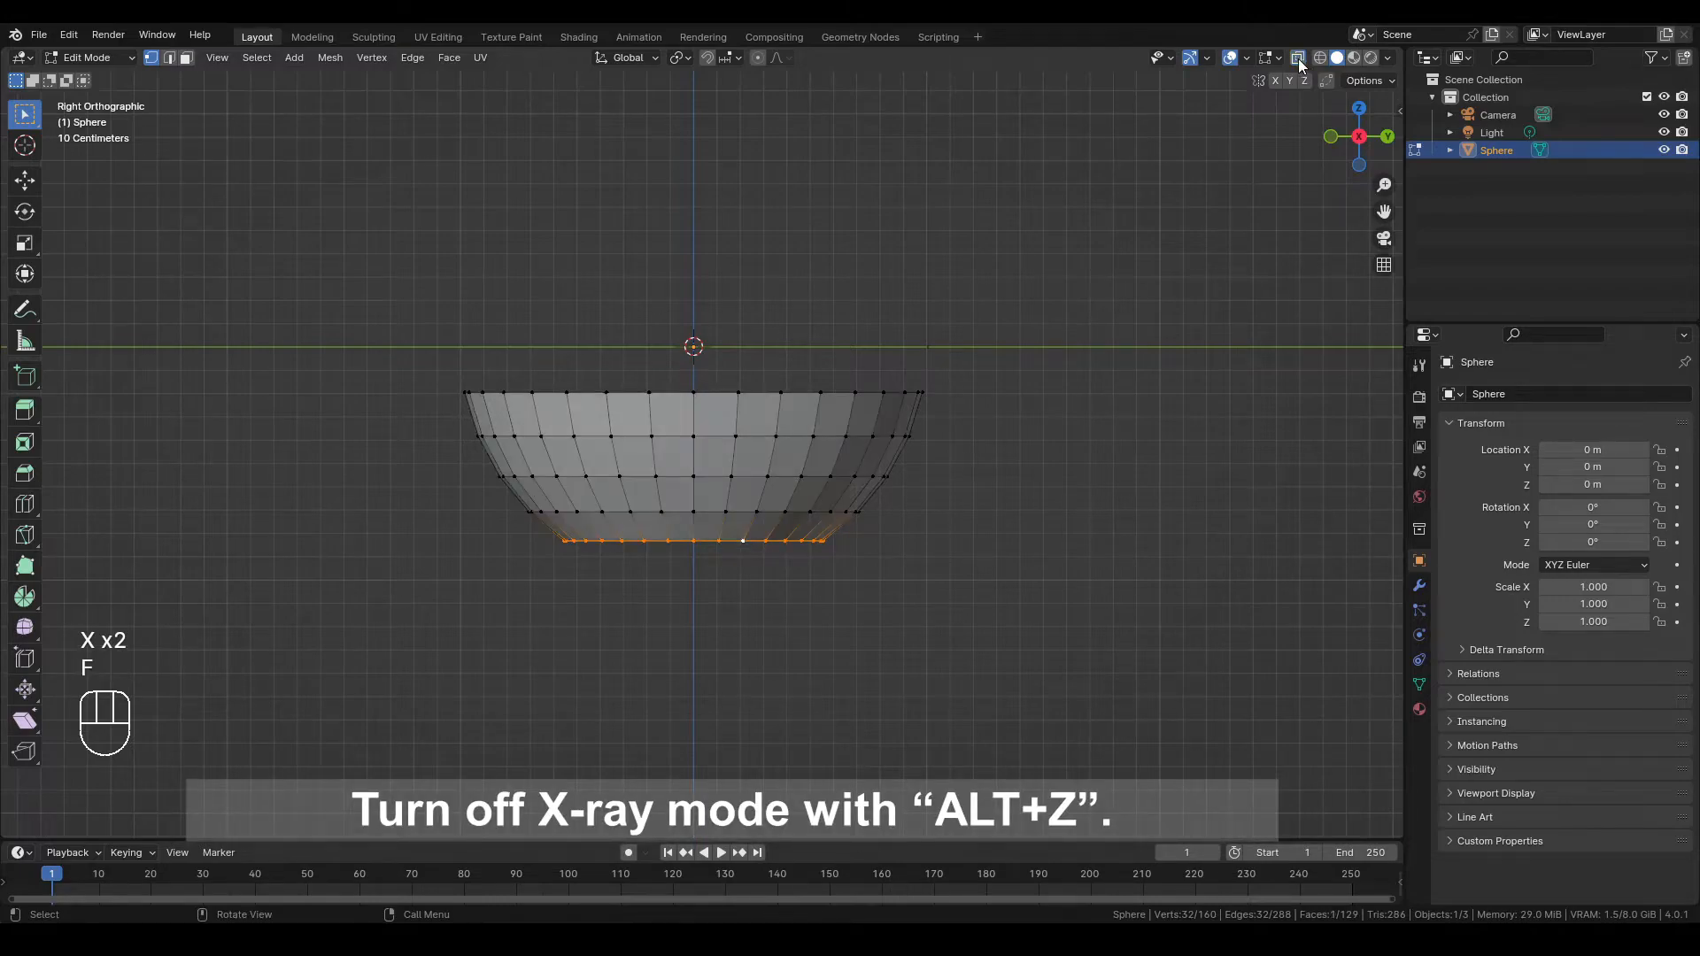
Bevel the edge loop around the bowl's bottom face with four segments
{"action": "middle_click_drag", "start_coordinate": [1068, 580], "coordinate": [1005, 469]}
{"action": "scroll", "coordinate": [1010, 508], "scroll_direction": "up", "scroll_amount": 2}
{"action": "key", "text": "ctrl+b"}
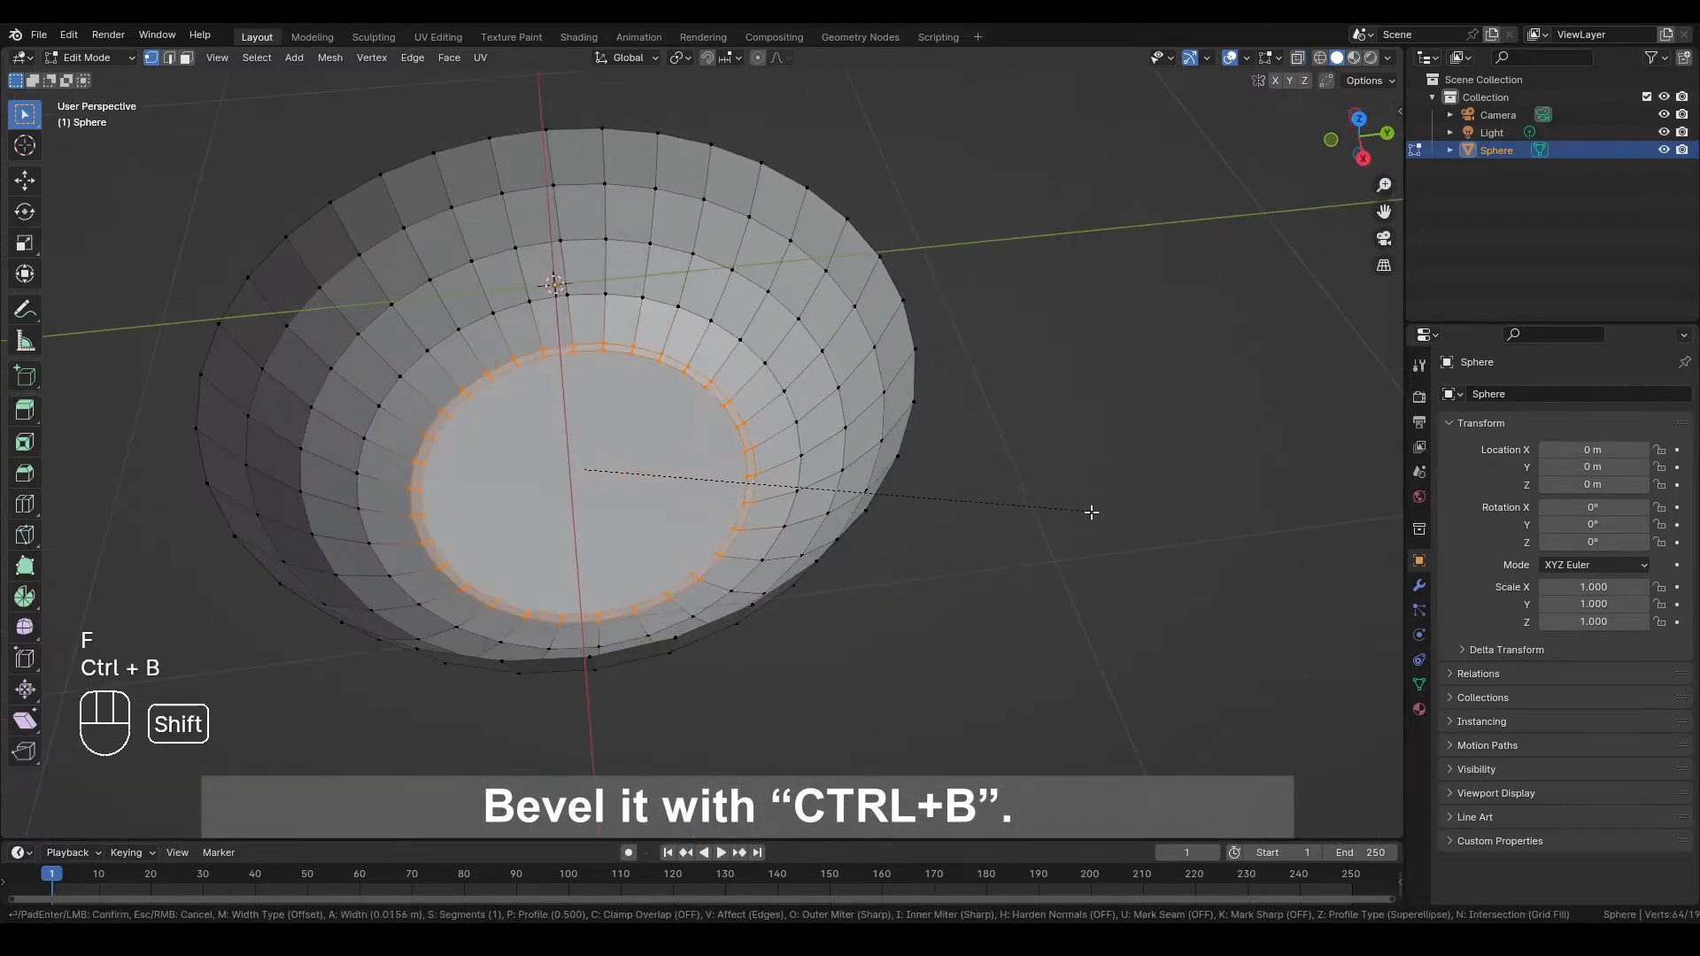
{"action": "scroll", "coordinate": [1103, 512], "scroll_direction": "up", "scroll_amount": 3, "text": "shift"}
{"action": "left_click", "coordinate": [1123, 520]}
Extrude all the bowl's faces along their normals by about -0.033 m with even thickness
{"action": "key", "text": "a"}
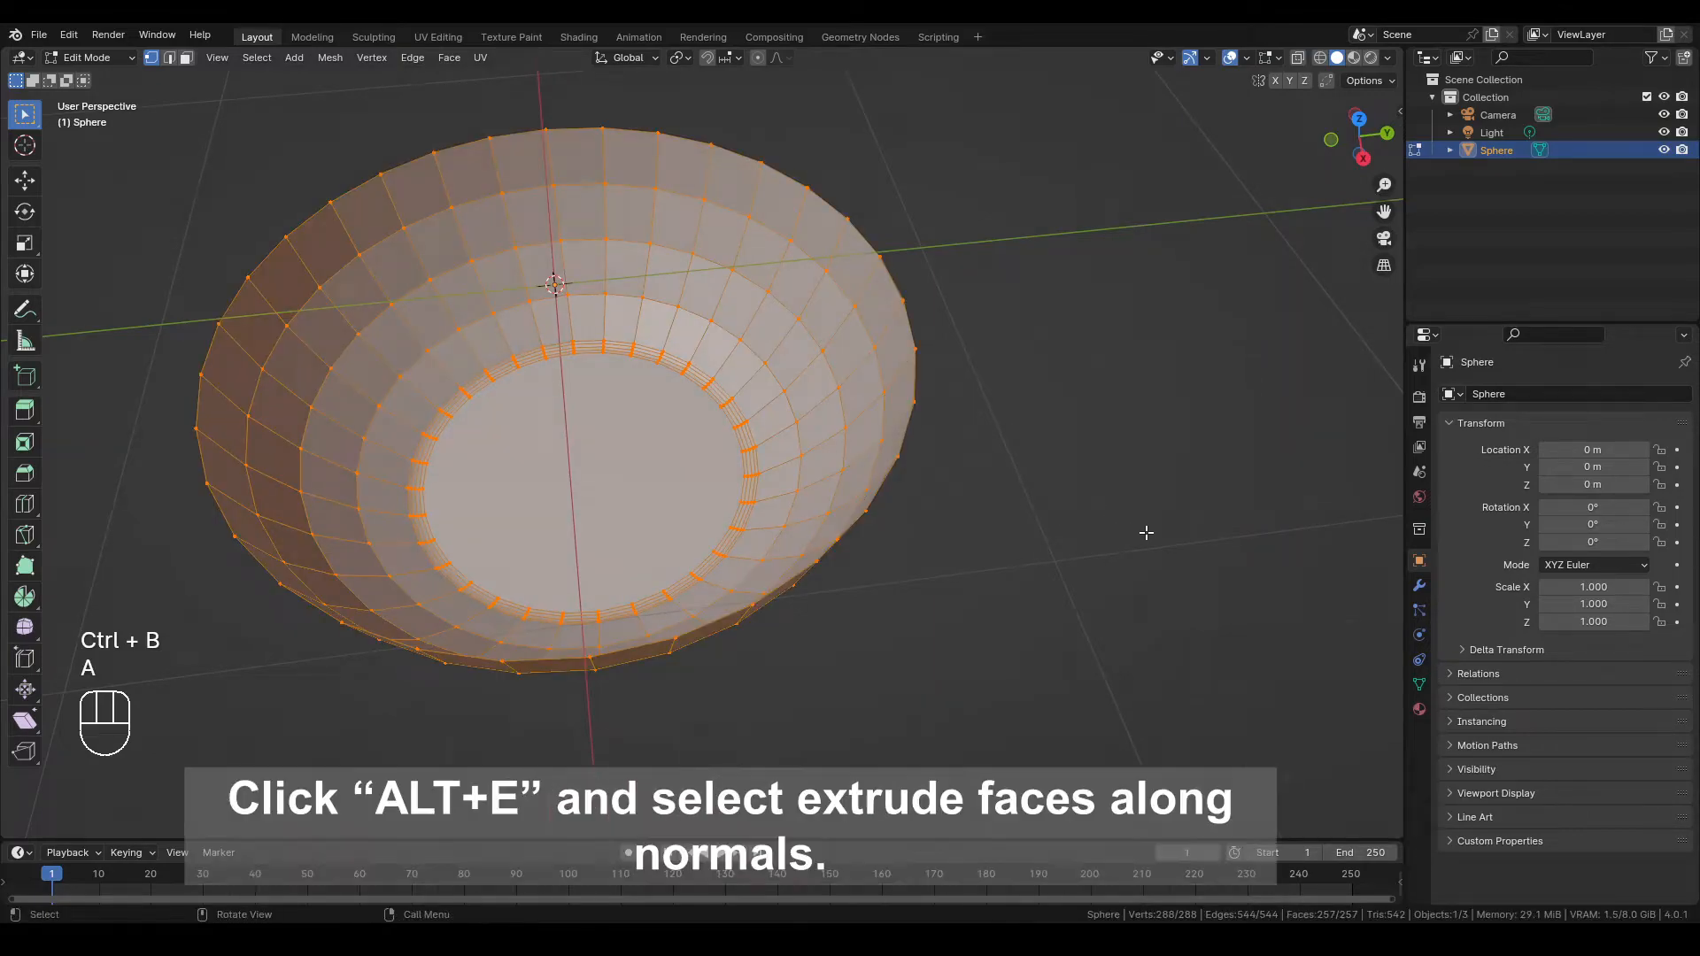
{"action": "scroll", "coordinate": [1150, 529], "scroll_direction": "up", "scroll_amount": 1}
{"action": "key", "text": "alt+e"}
{"action": "left_click", "coordinate": [1151, 527]}
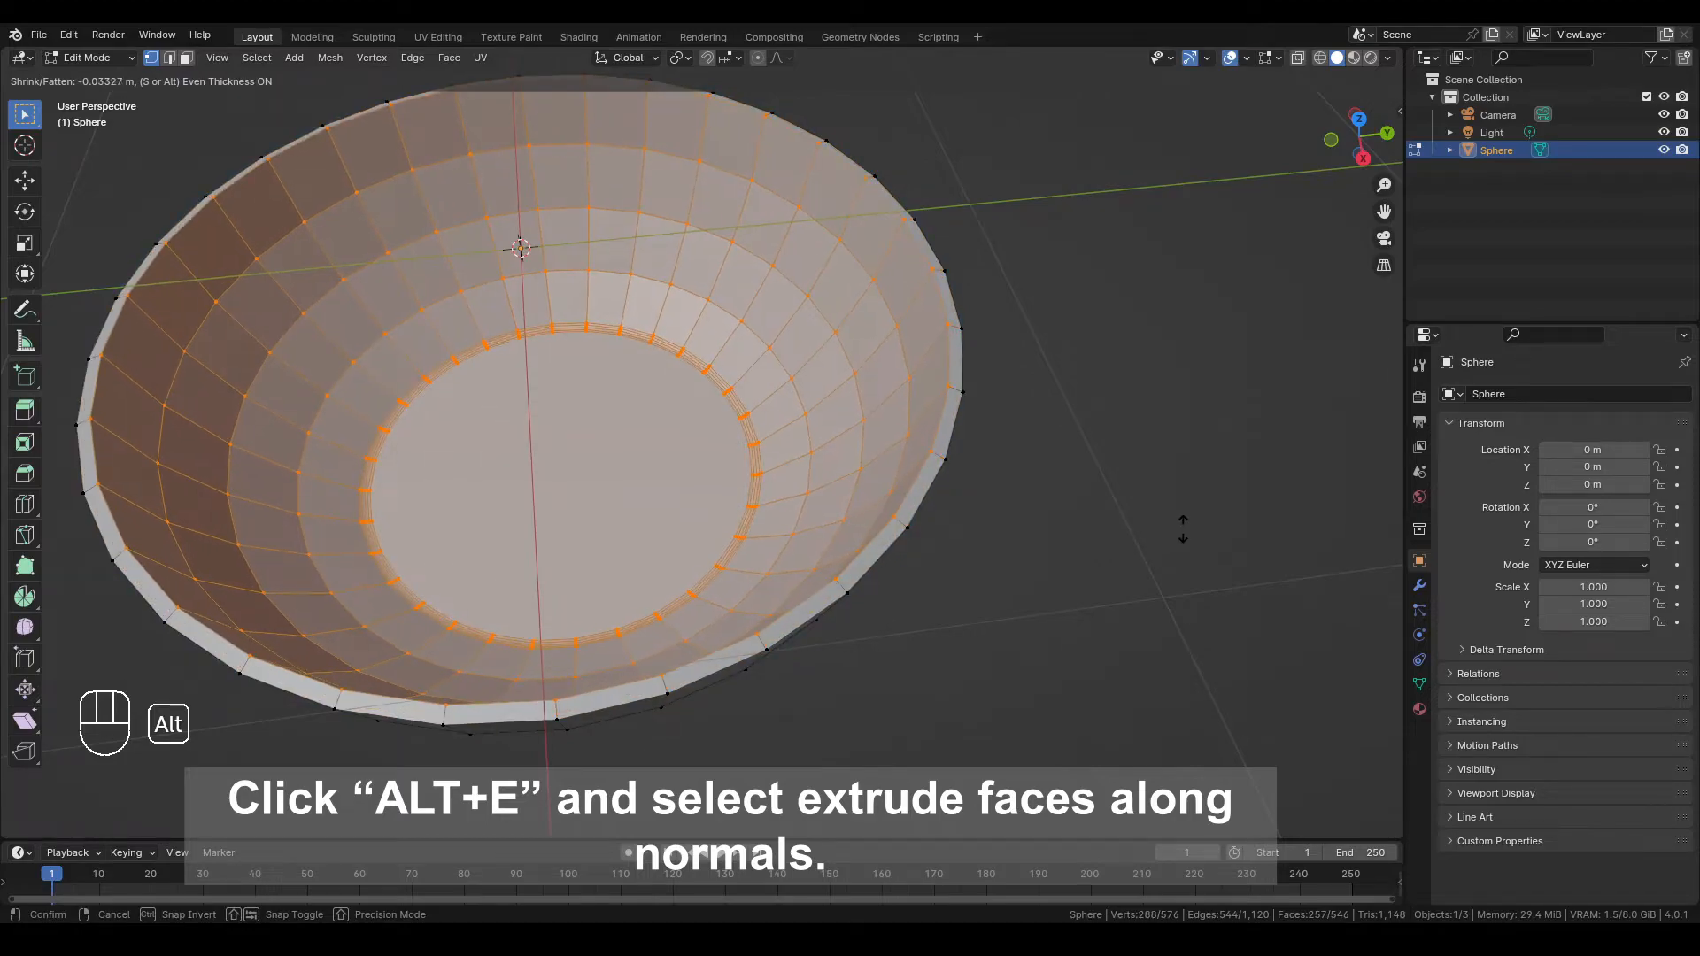
{"action": "left_click", "coordinate": [1183, 528]}
Bevel the inner and outer edge loops of the bowl's rim about 0.016 m with four segments
{"action": "middle_click_drag", "start_coordinate": [1183, 529], "coordinate": [903, 470]}
{"action": "left_click", "coordinate": [788, 409], "text": "alt"}
{"action": "left_click", "coordinate": [793, 412], "text": "alt+shift"}
{"action": "scroll", "coordinate": [1073, 494], "scroll_direction": "up", "scroll_amount": 3}
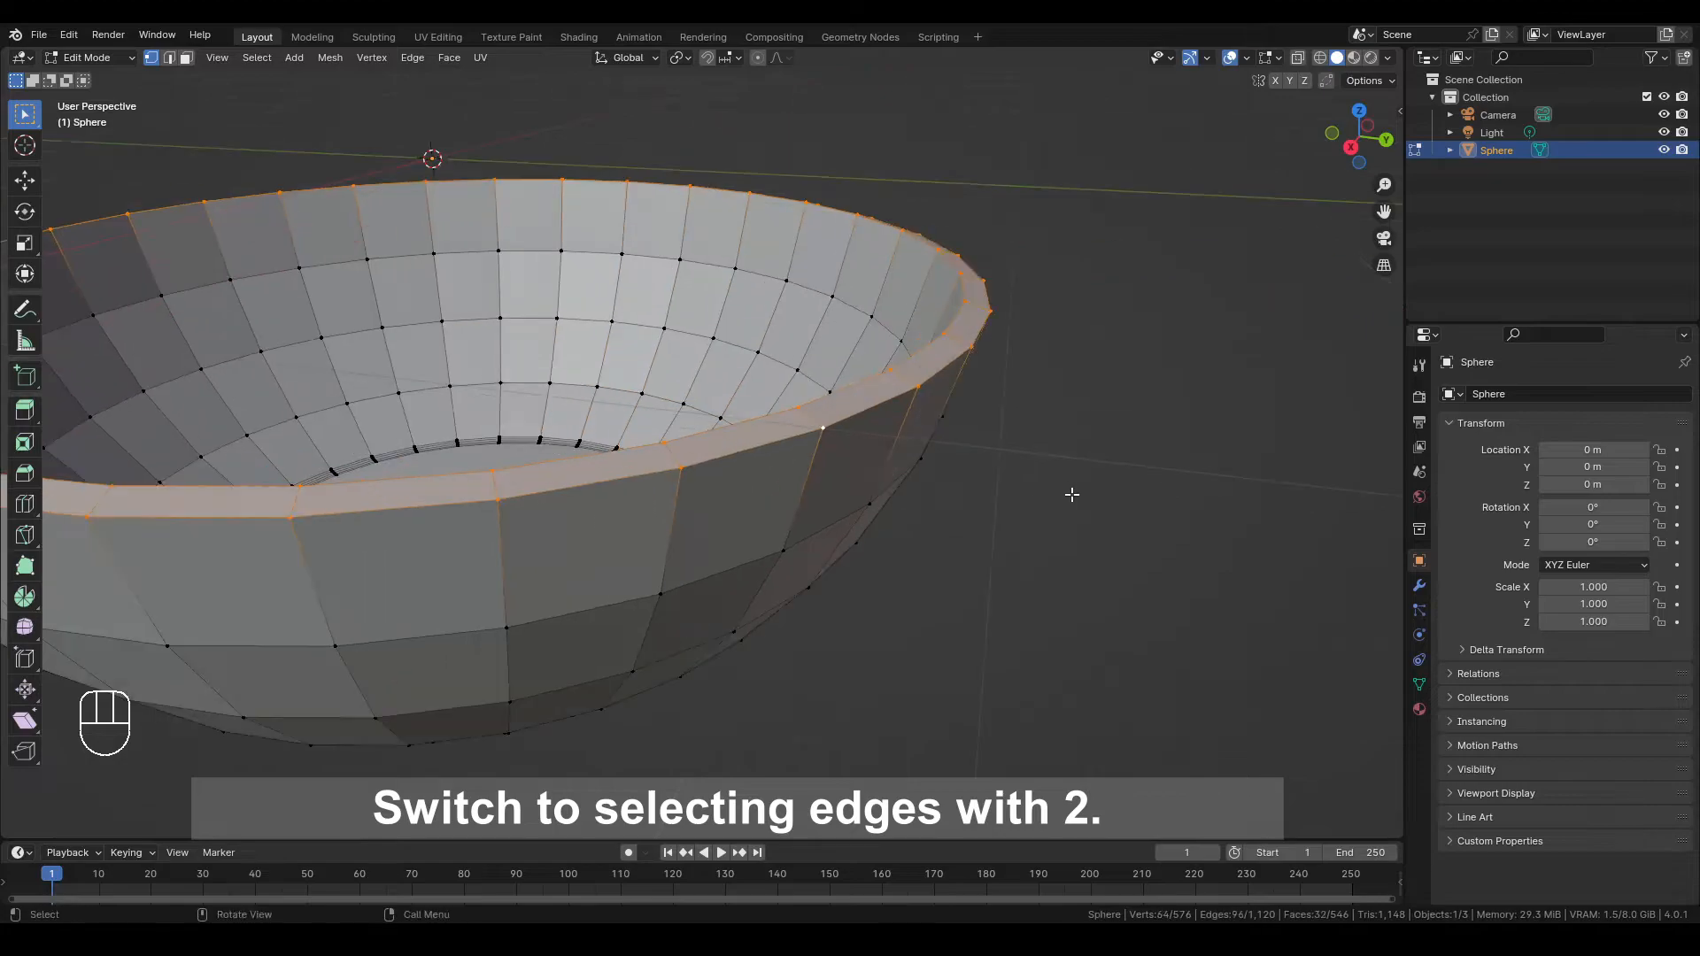
{"action": "key", "text": "2"}
{"action": "left_click", "coordinate": [843, 412], "text": "alt"}
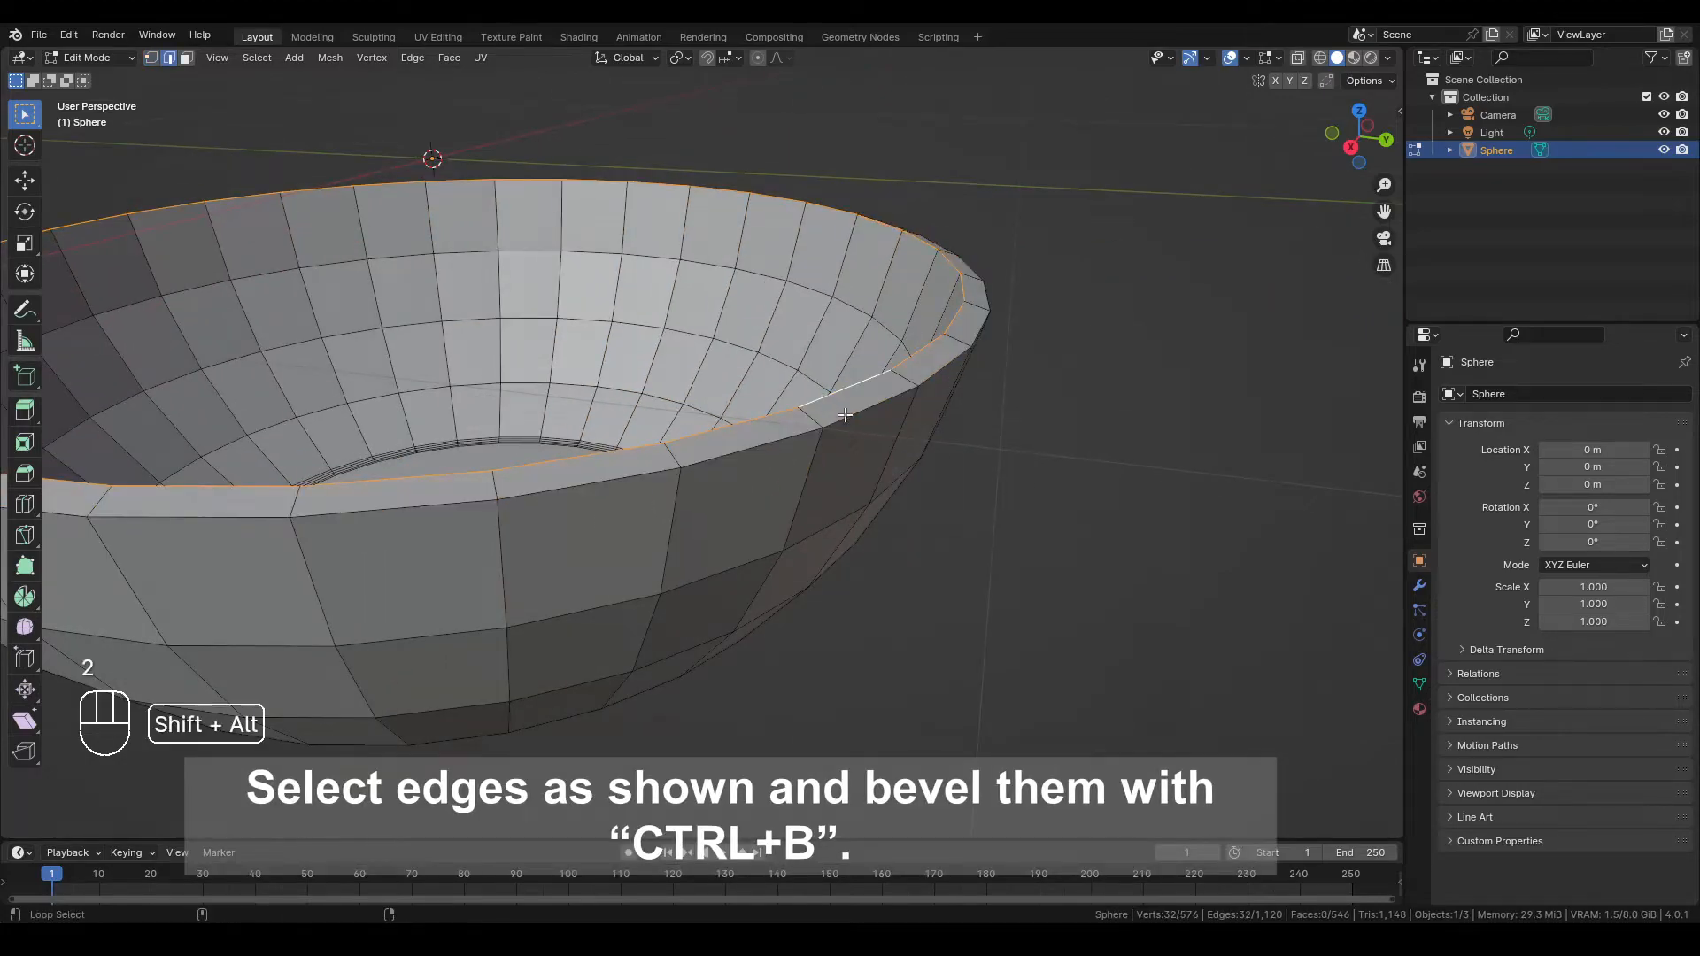
{"action": "left_click", "coordinate": [845, 414], "text": "alt+shift"}
{"action": "key", "text": "ctrl+b"}
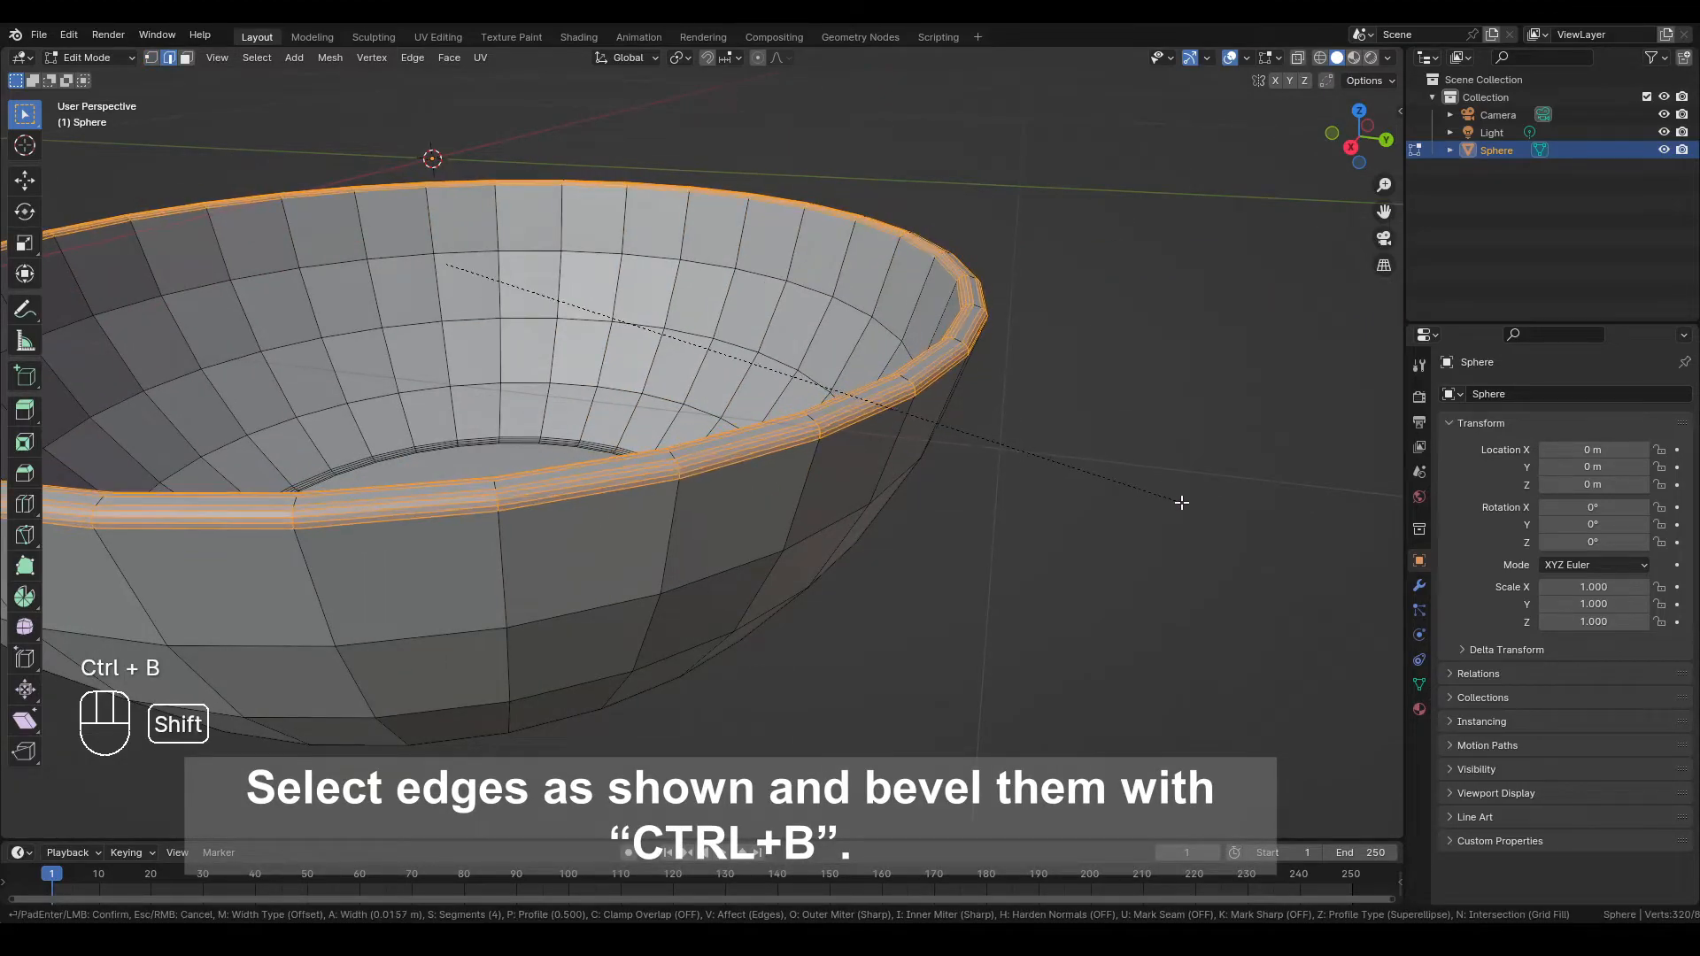
{"action": "left_click", "coordinate": [1182, 502]}
{"action": "scroll", "coordinate": [1166, 505], "scroll_direction": "down", "scroll_amount": 4}
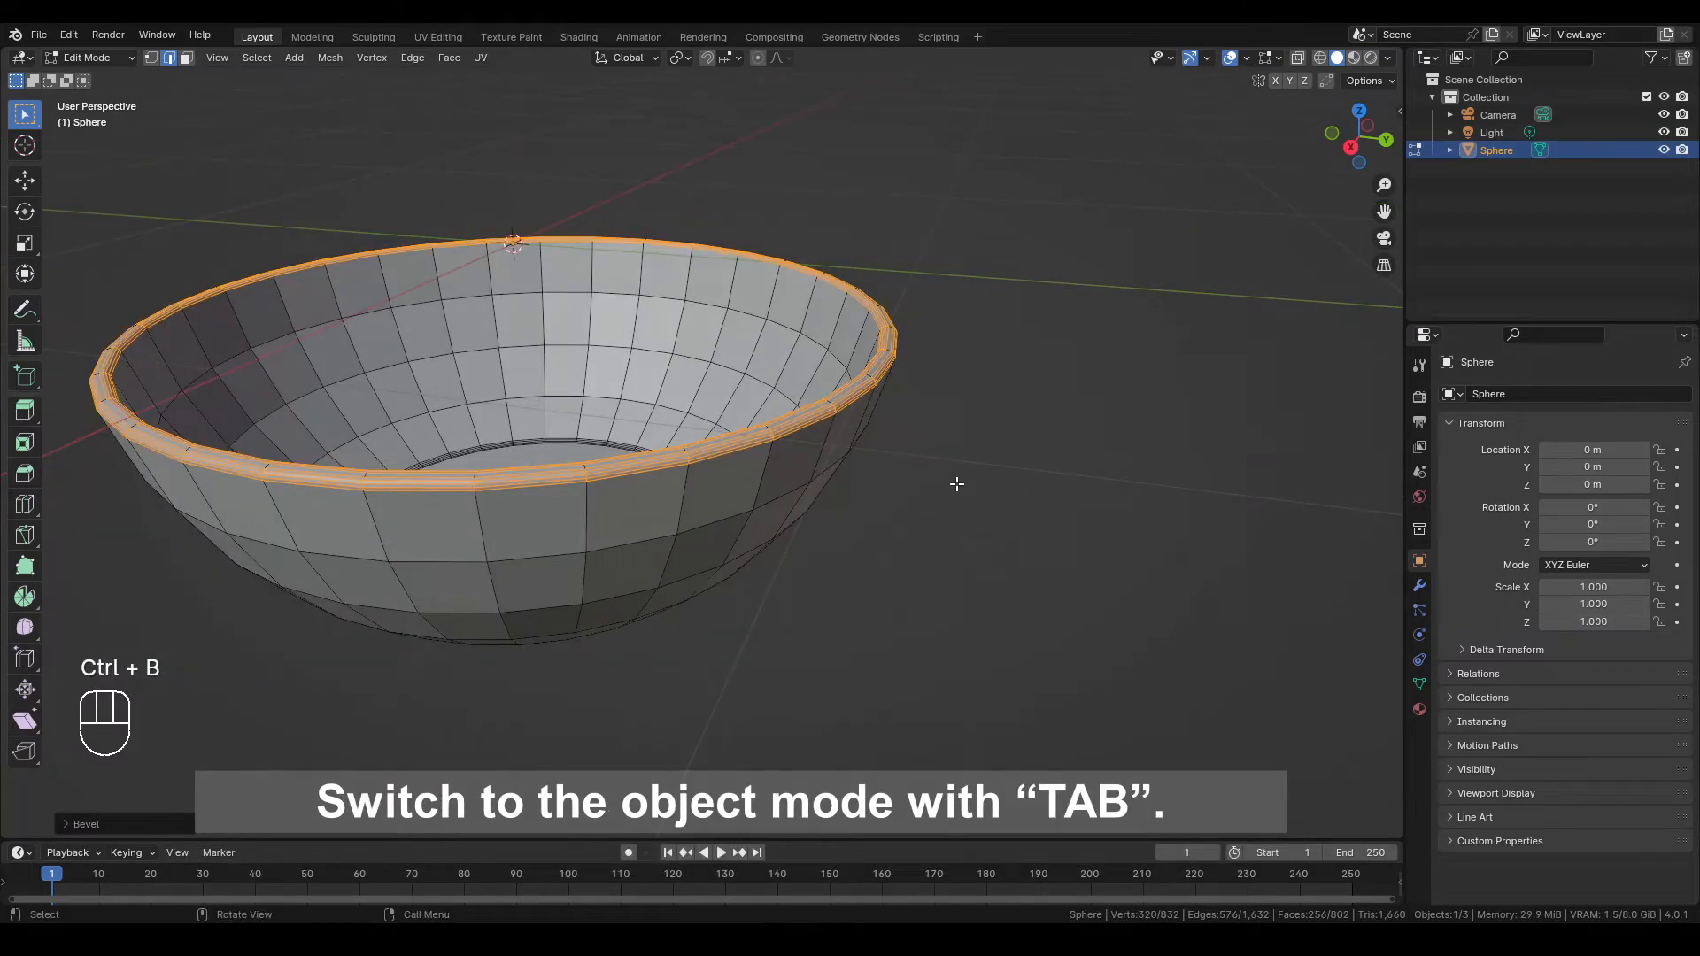
Return to Object Mode and apply Shade Auto Smooth to the bowl
{"action": "key", "text": "Tab"}
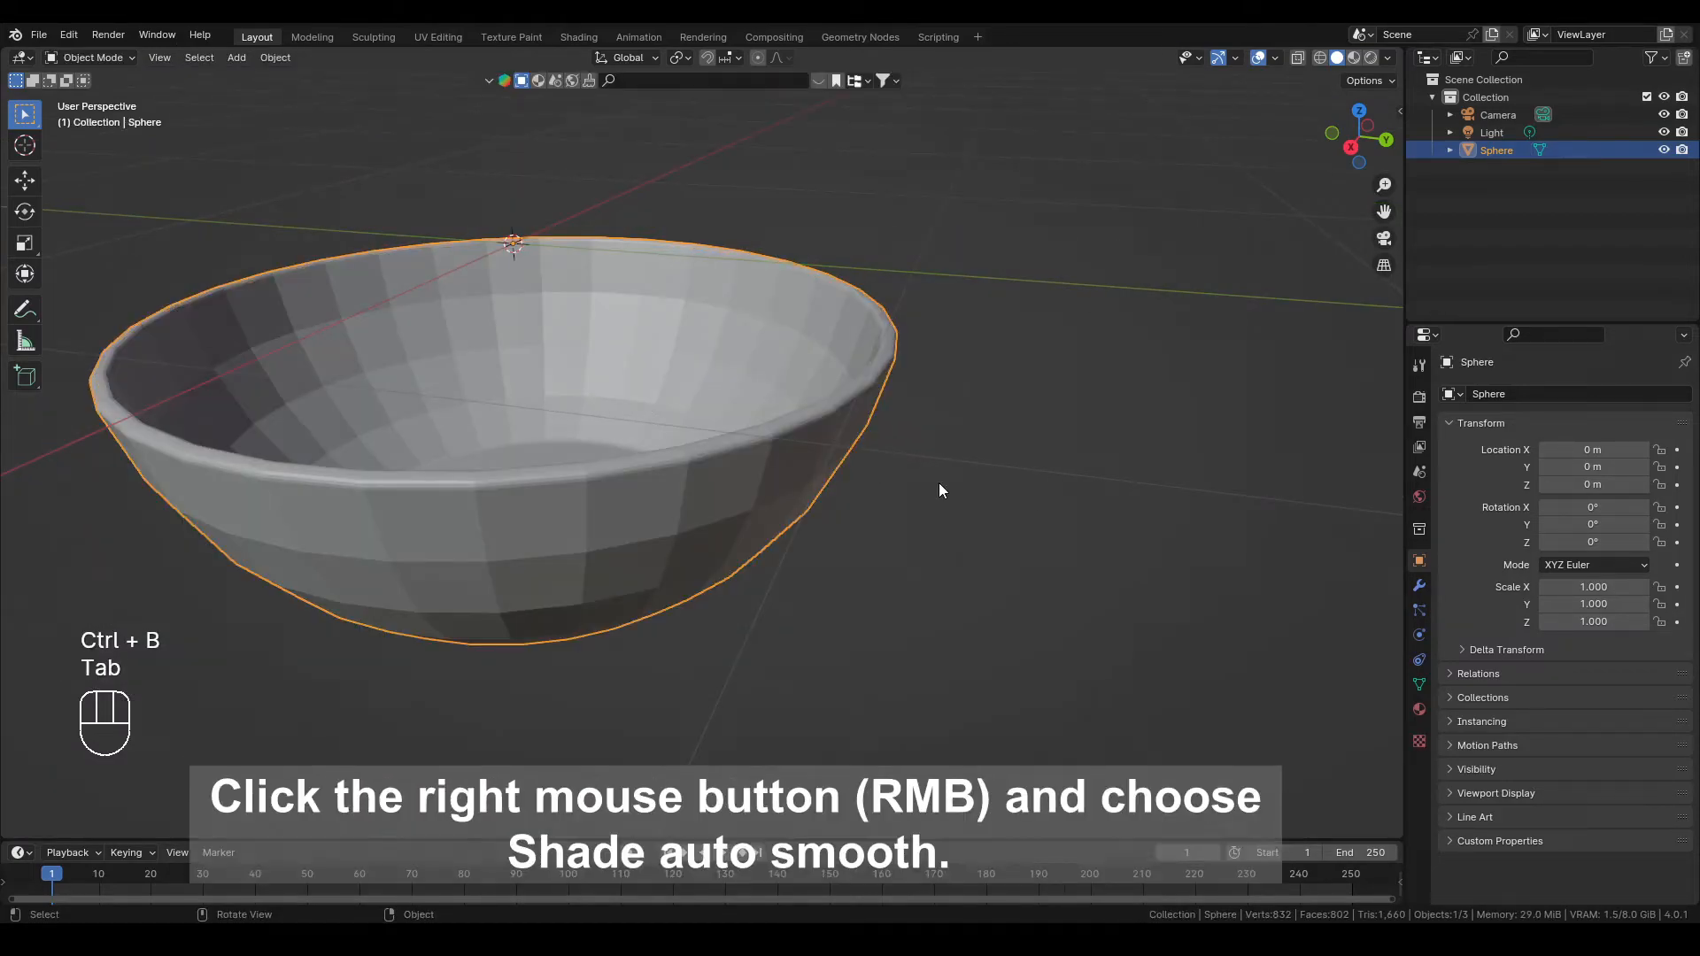
{"action": "right_click", "coordinate": [938, 484]}
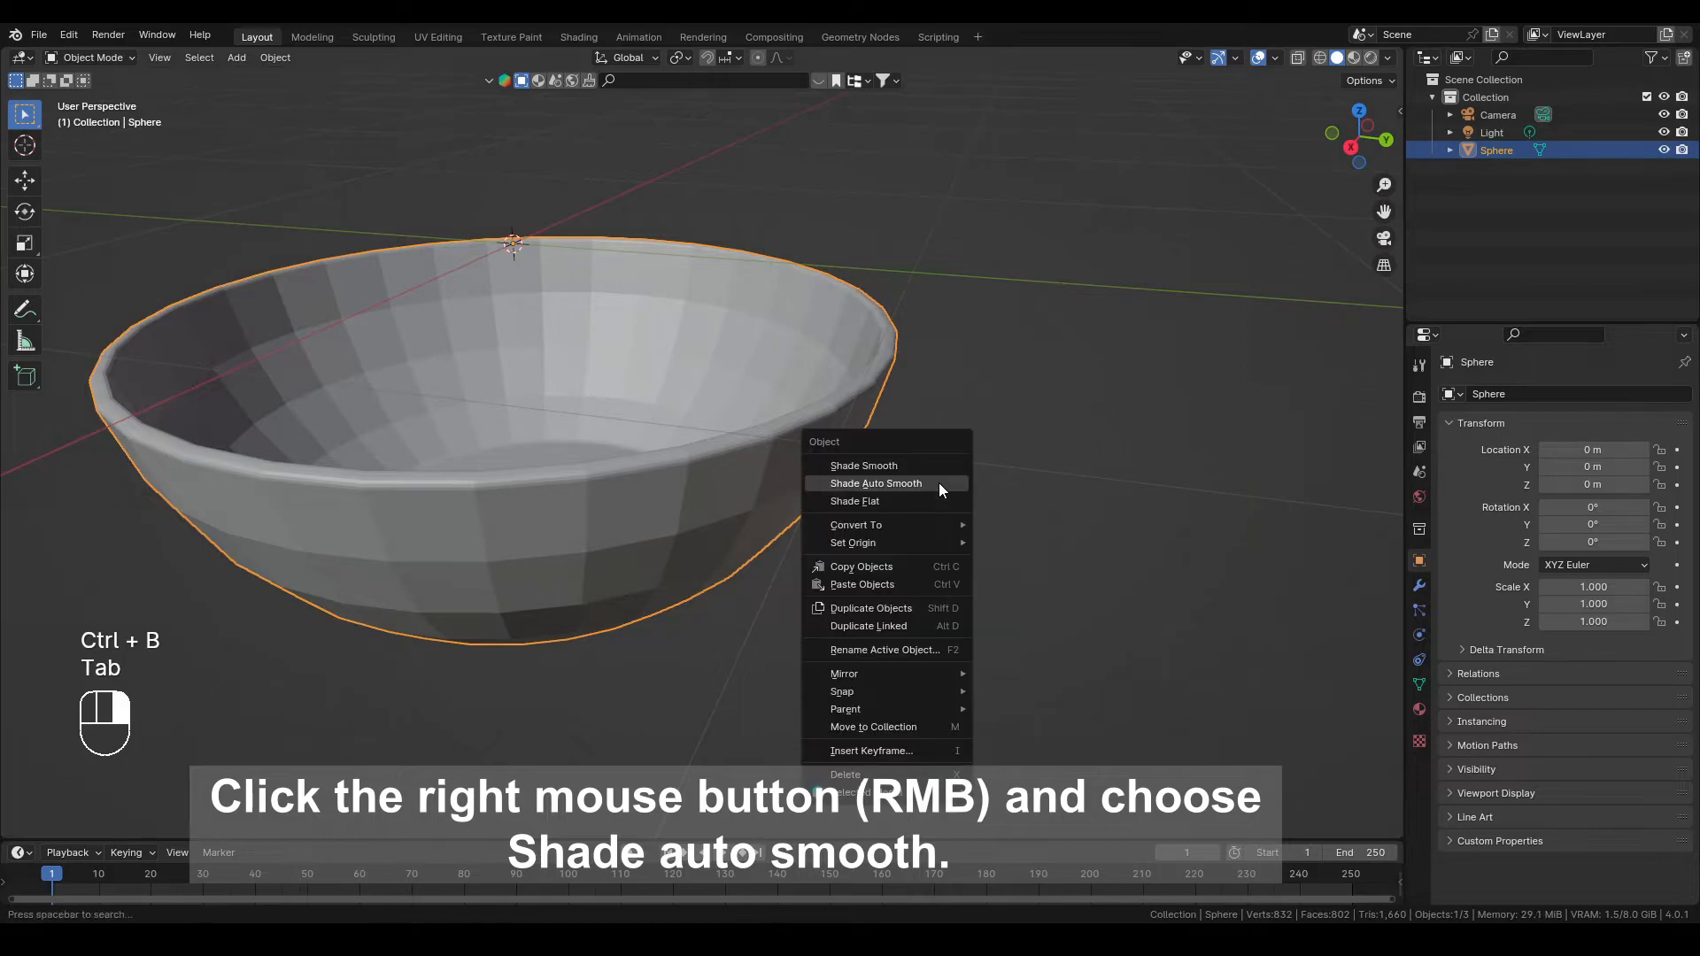
{"action": "left_click", "coordinate": [939, 485]}
In the right orthographic view, move the bowl up about 0.84 m along Z so its base rests on the ground line
{"action": "middle_click_drag", "start_coordinate": [939, 484], "coordinate": [974, 407]}
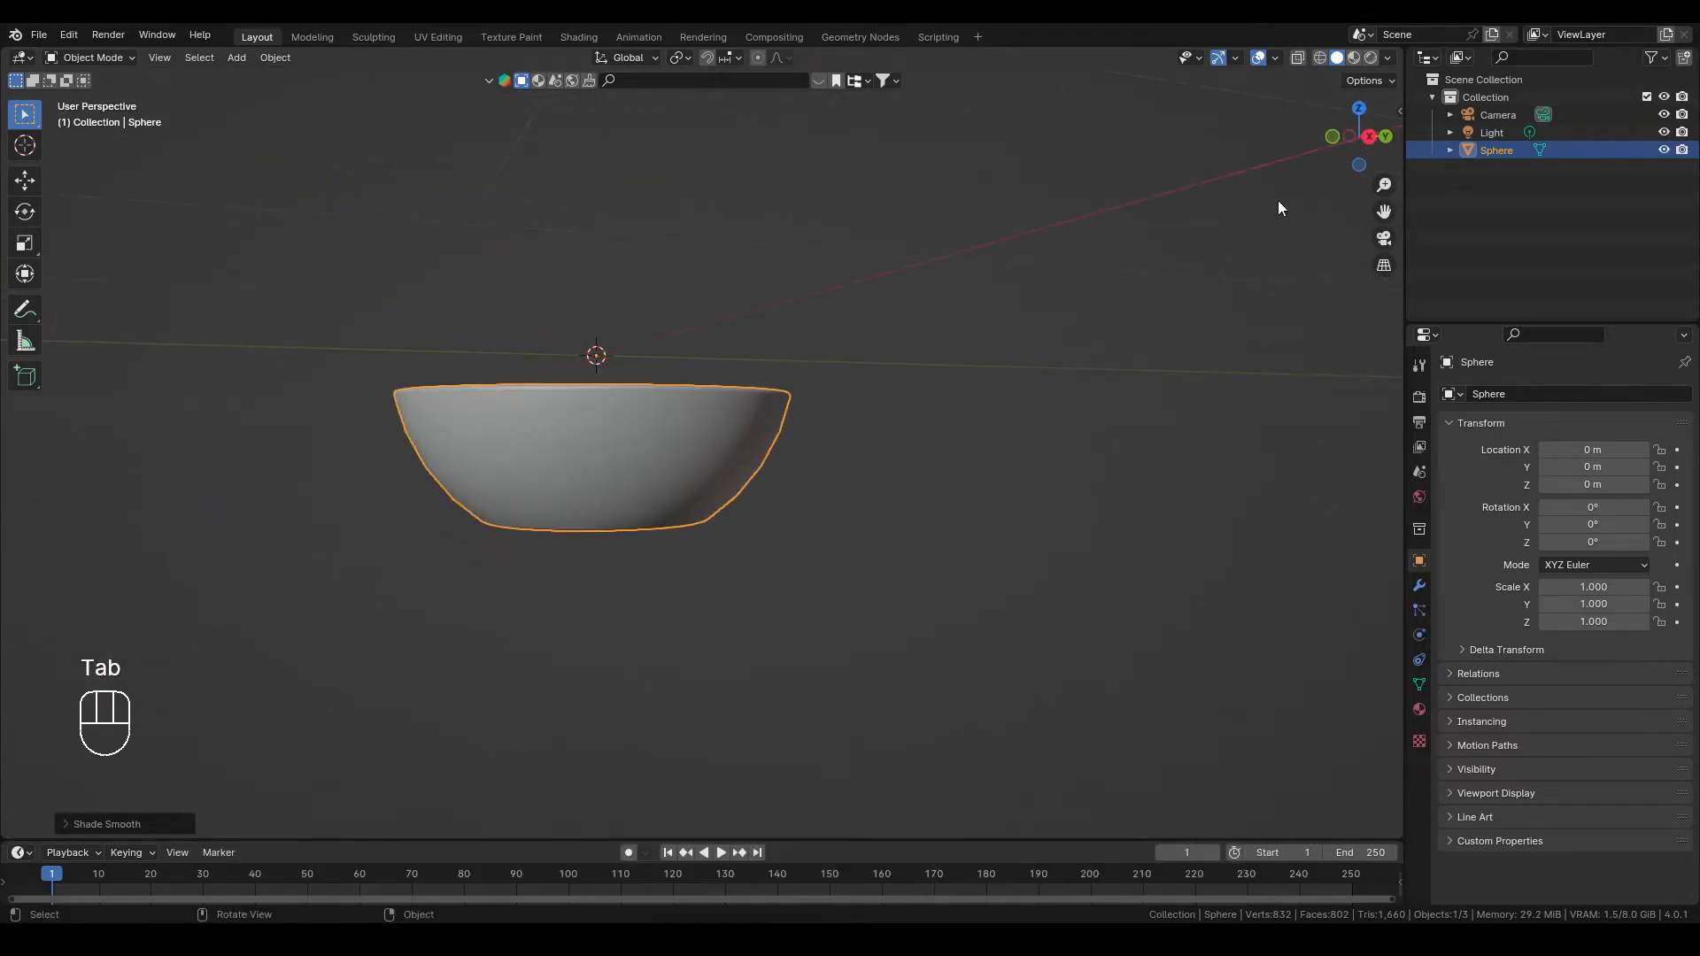
{"action": "left_click", "coordinate": [1365, 135]}
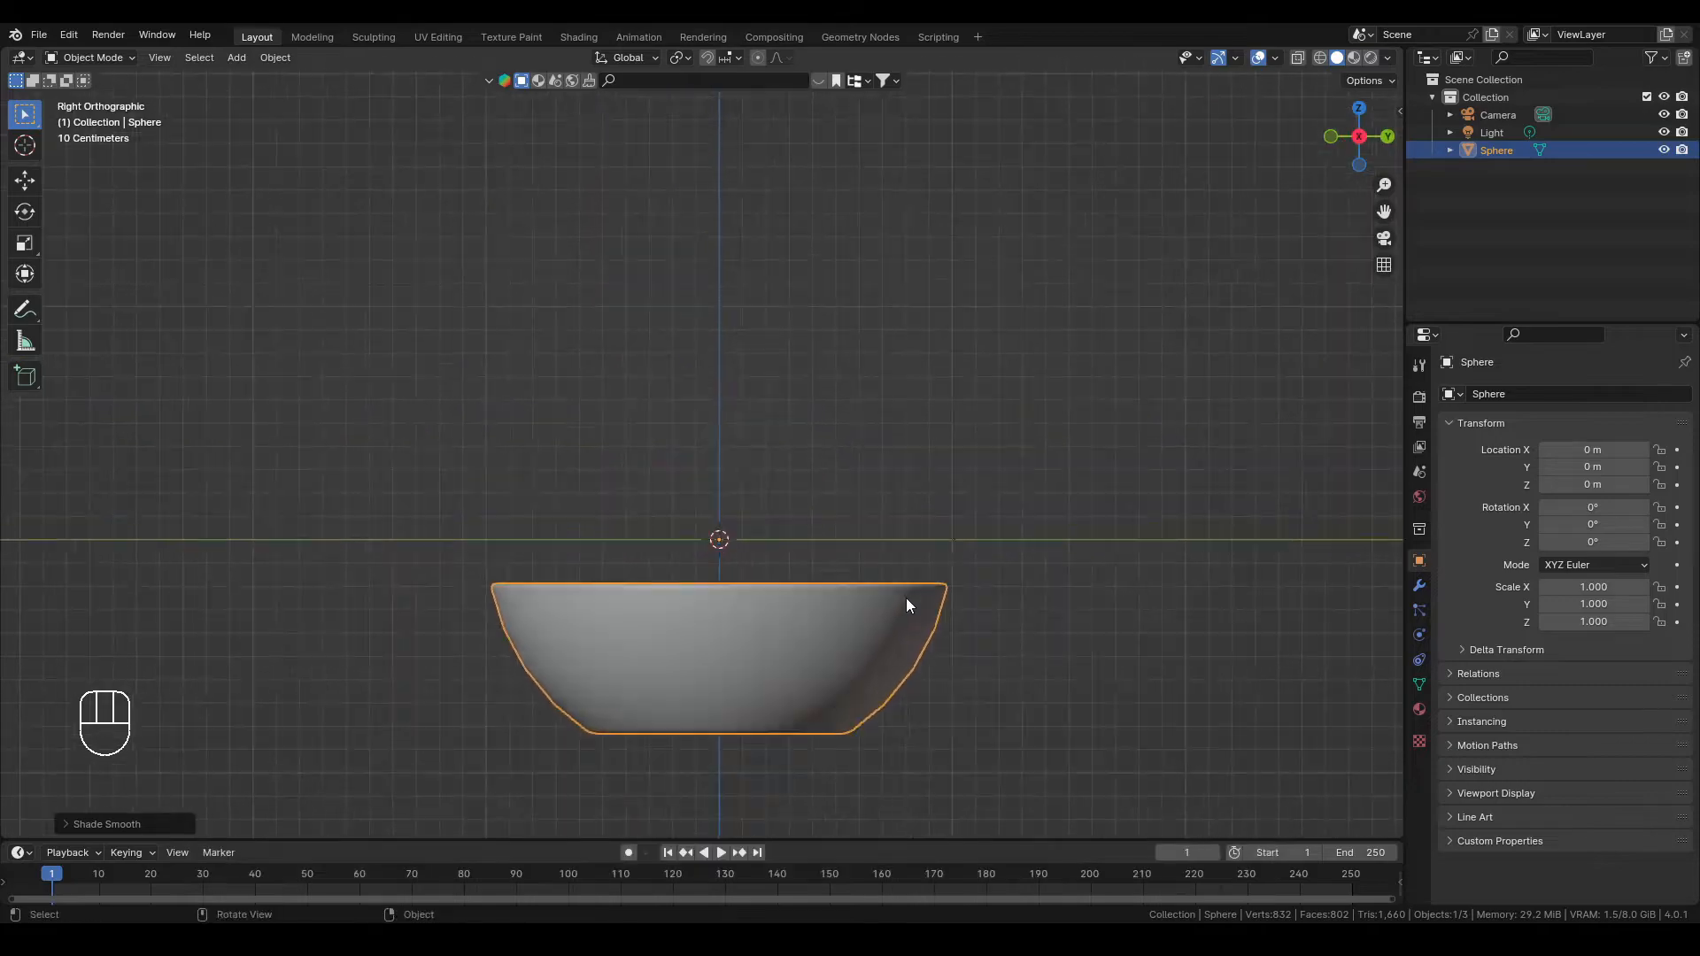
{"action": "key", "text": "g"}
{"action": "key", "text": "z"}
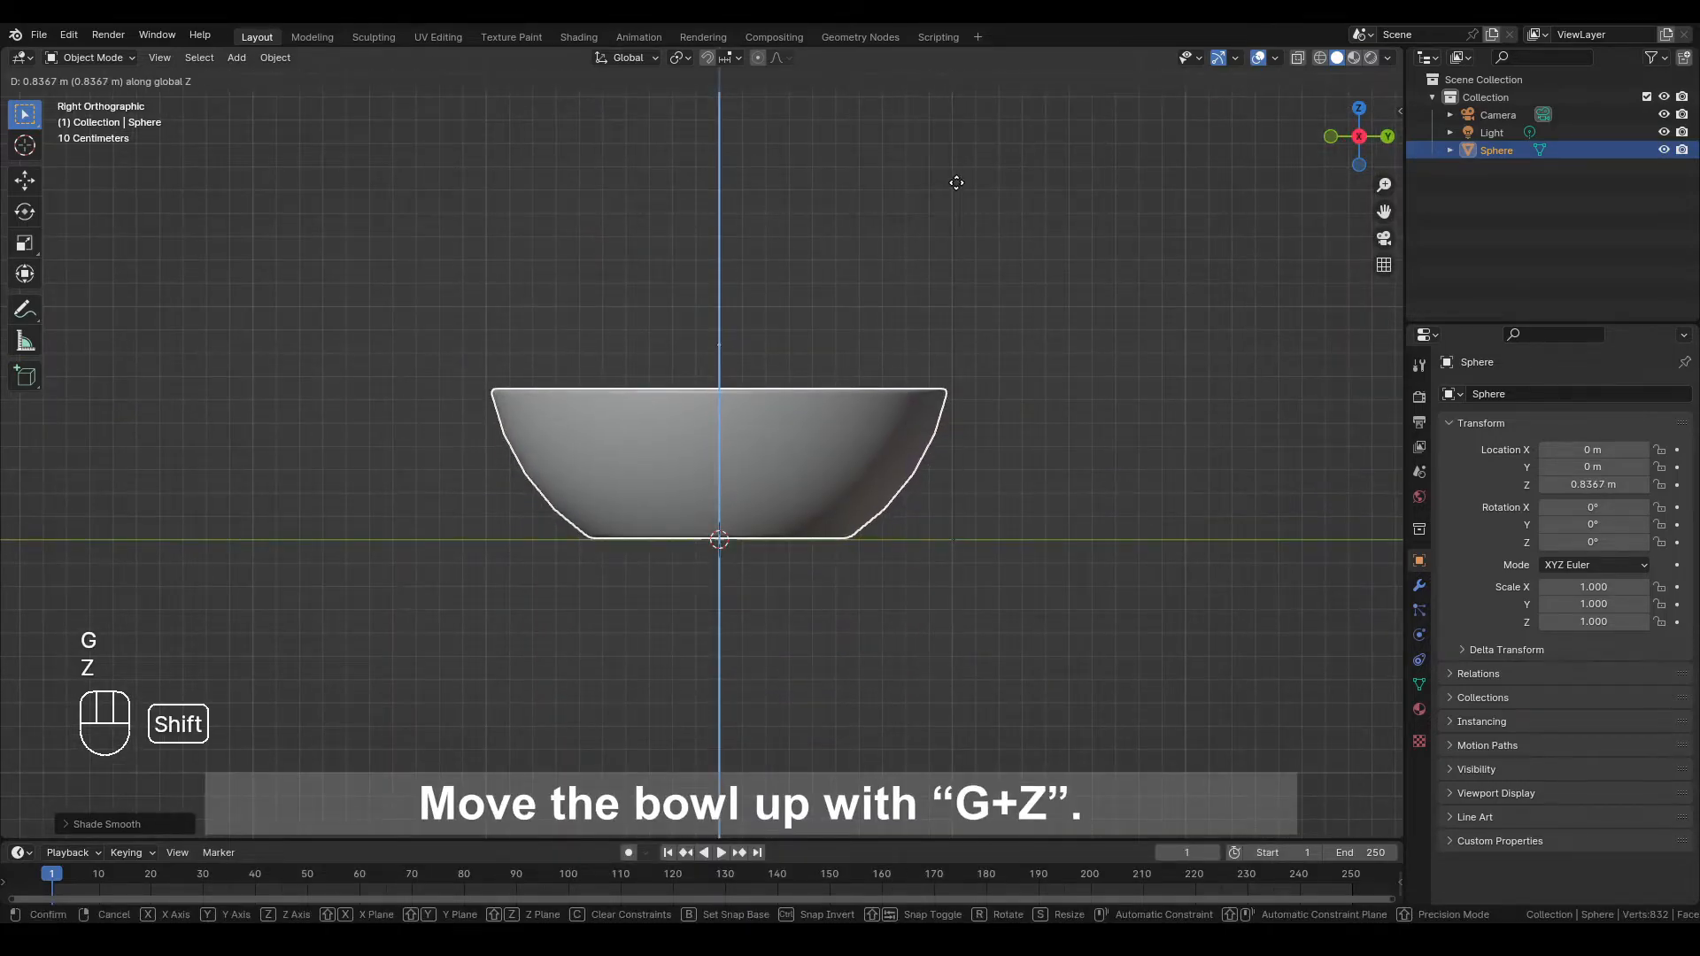
{"action": "left_click", "coordinate": [956, 183]}
Turn on the Face Orientation overlay for the viewport
{"action": "middle_click_drag", "start_coordinate": [944, 196], "coordinate": [922, 332]}
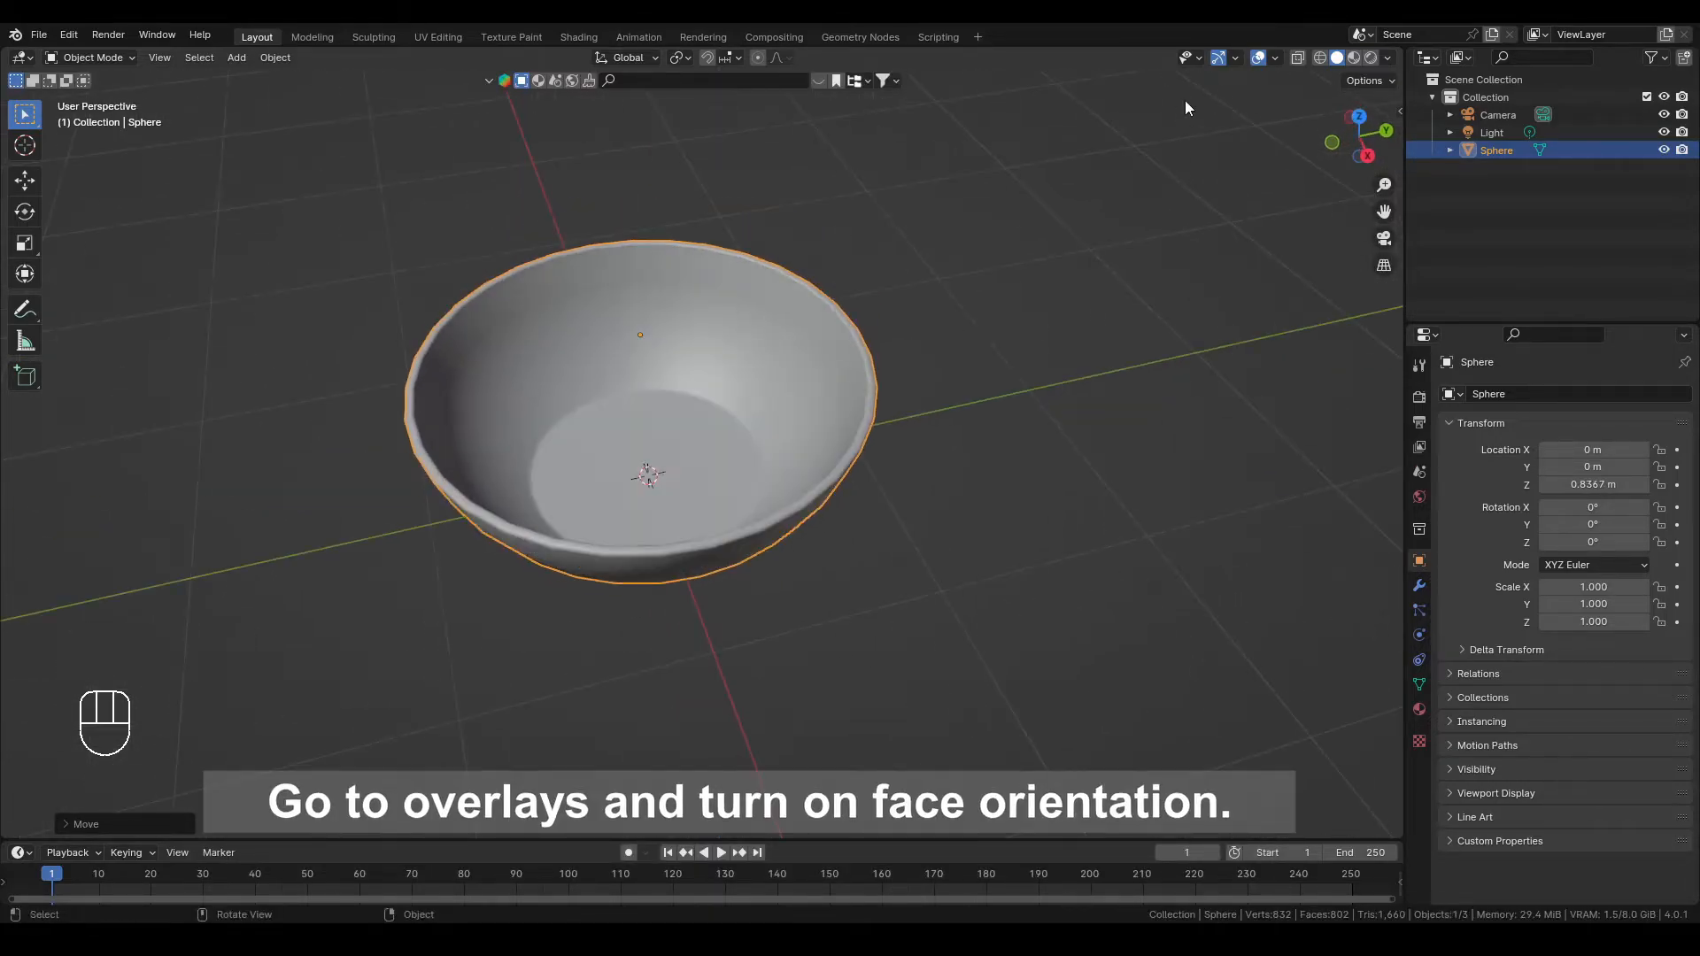
{"action": "left_click", "coordinate": [1273, 57]}
{"action": "left_click", "coordinate": [1199, 403]}
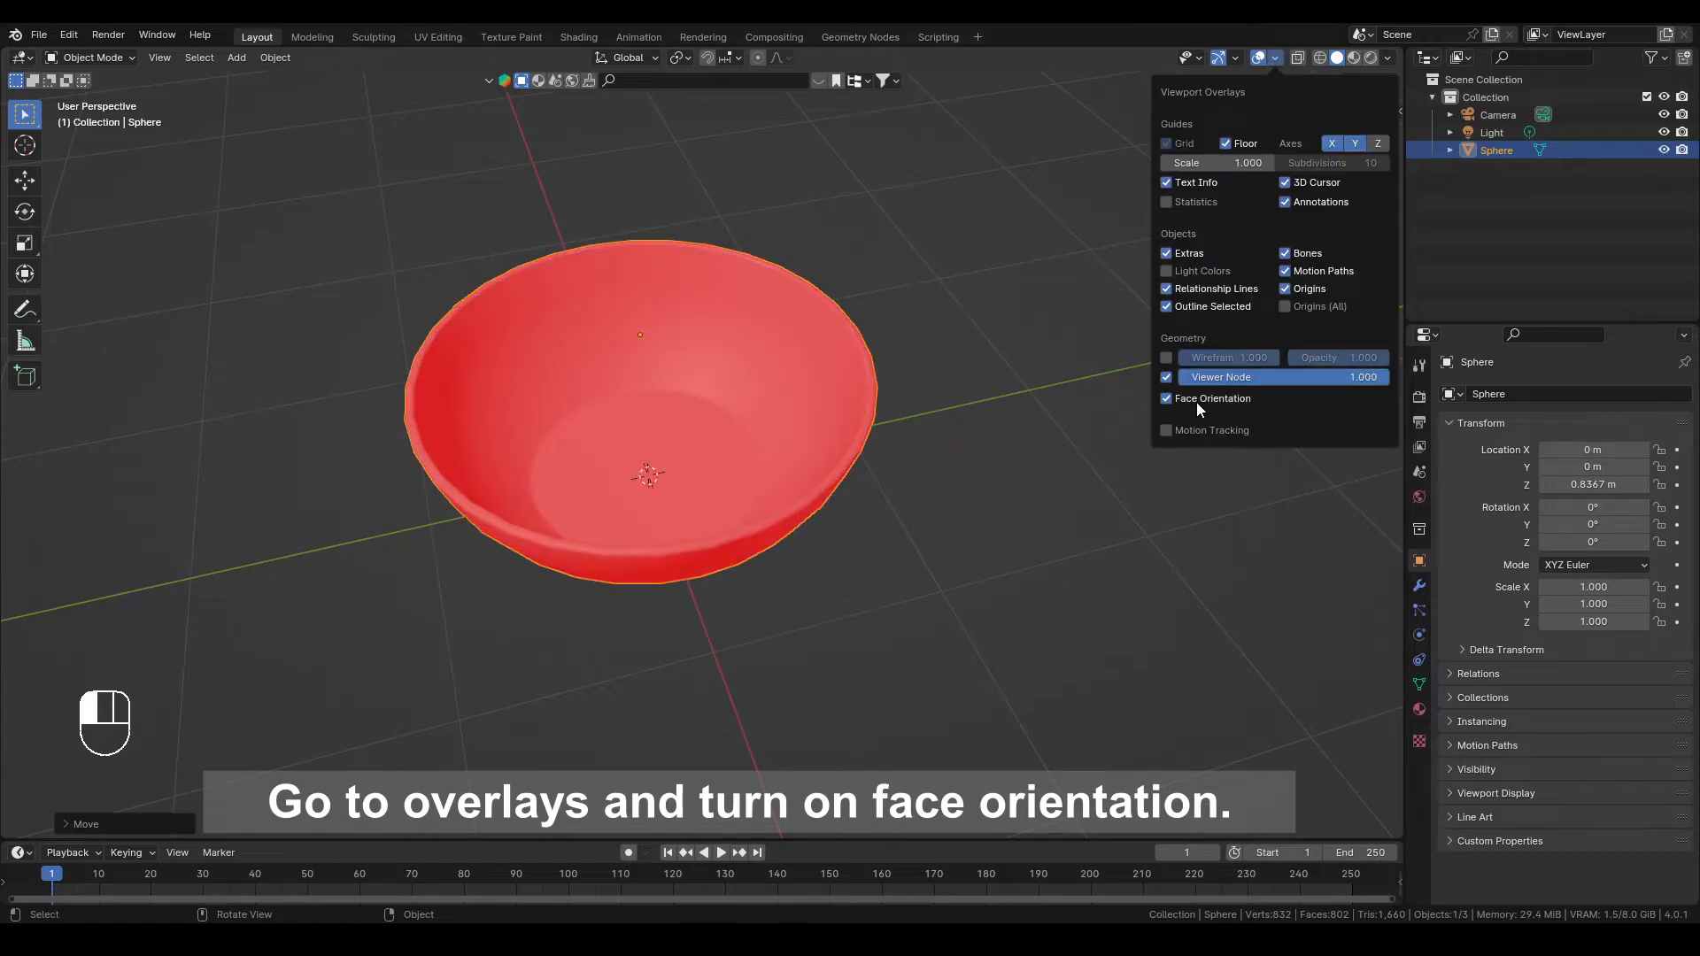
Select the bowl's whole mesh in Edit Mode and recalculate its normals to the outside
{"action": "middle_click_drag", "start_coordinate": [1197, 402], "coordinate": [774, 422]}
{"action": "key", "text": "Tab"}
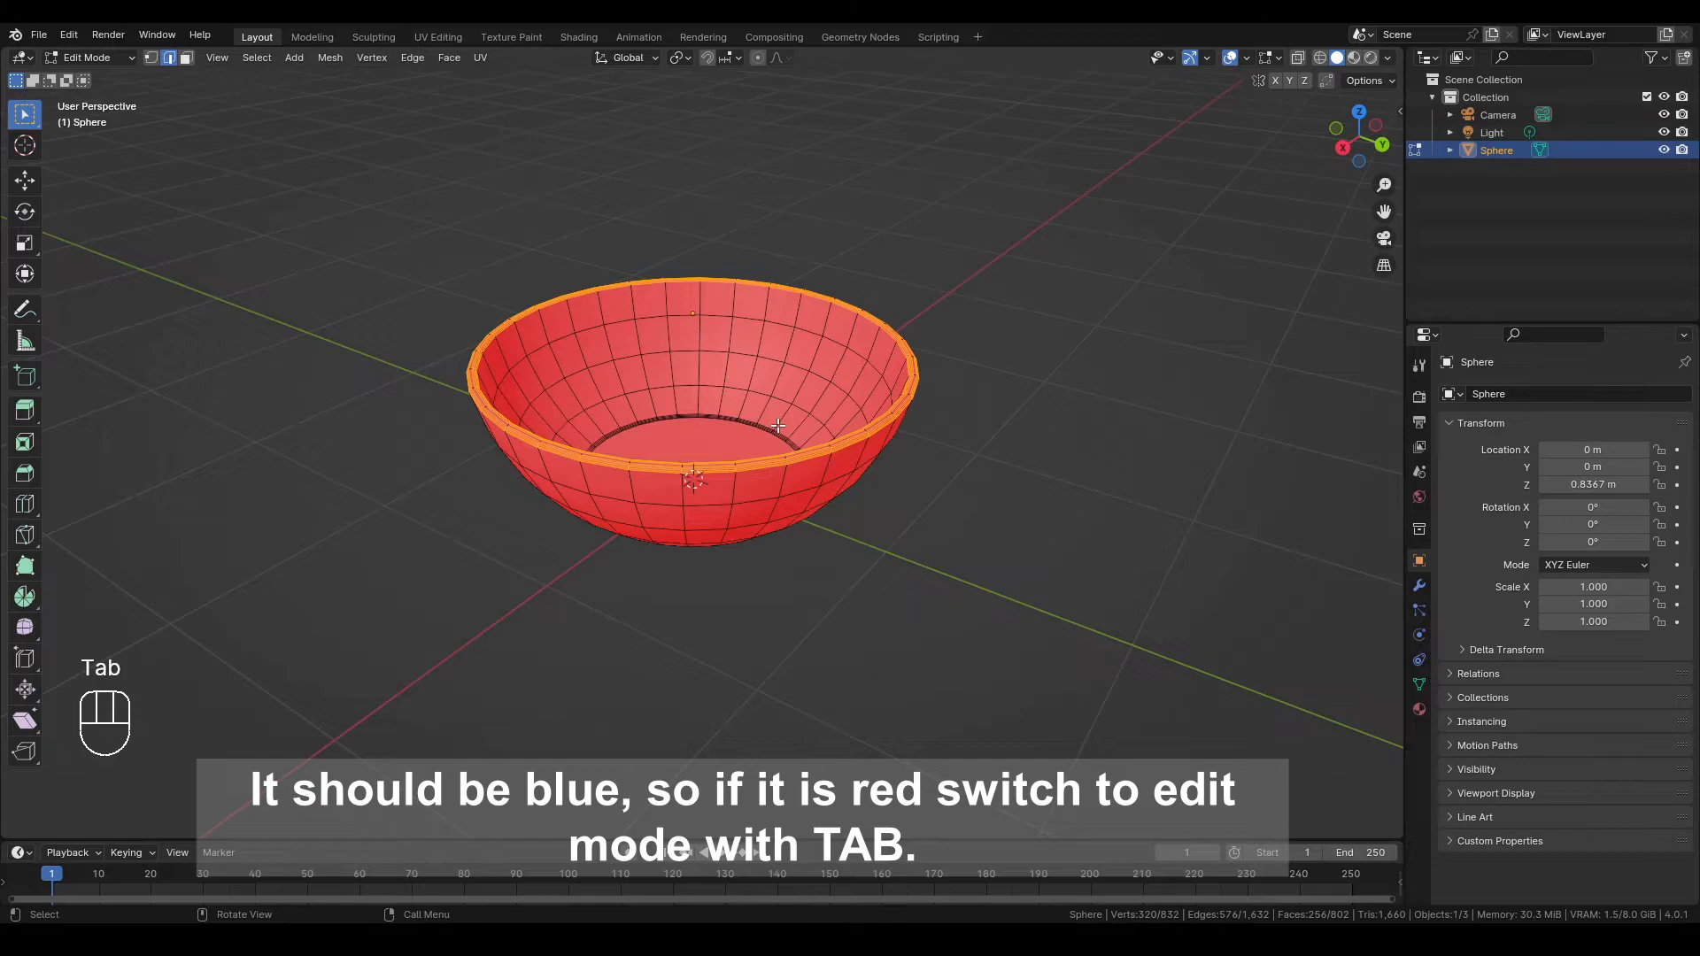
{"action": "key", "text": "a"}
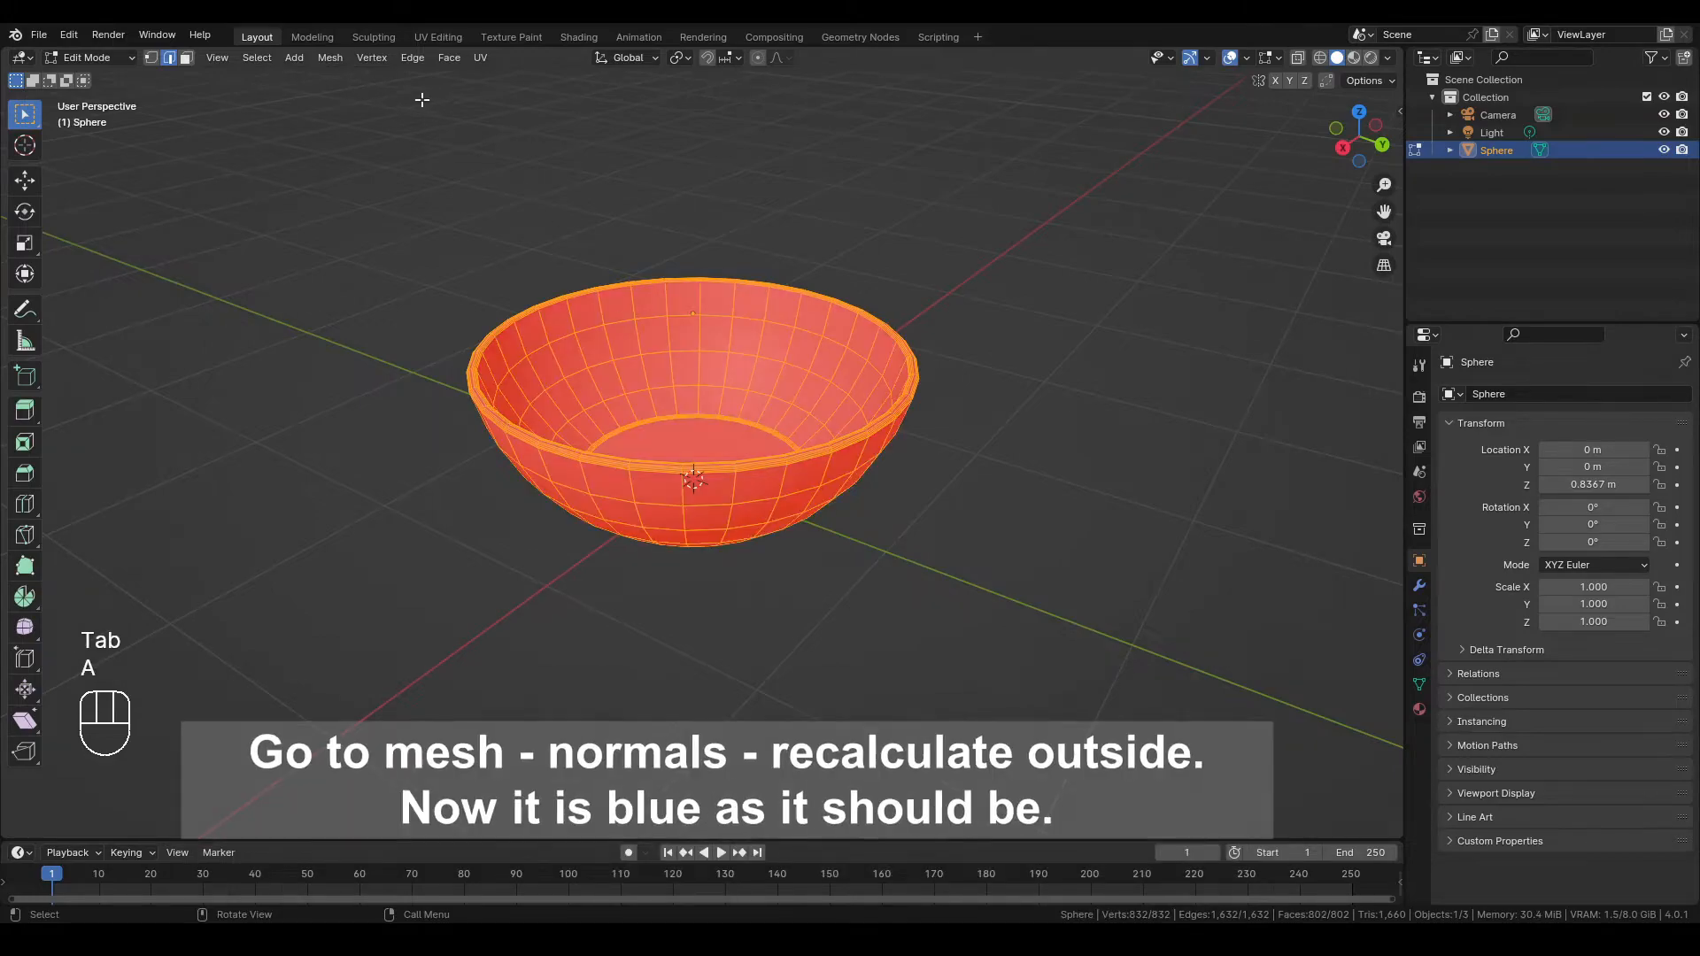
{"action": "left_click", "coordinate": [338, 61]}
{"action": "mouse_move", "coordinate": [370, 357]}
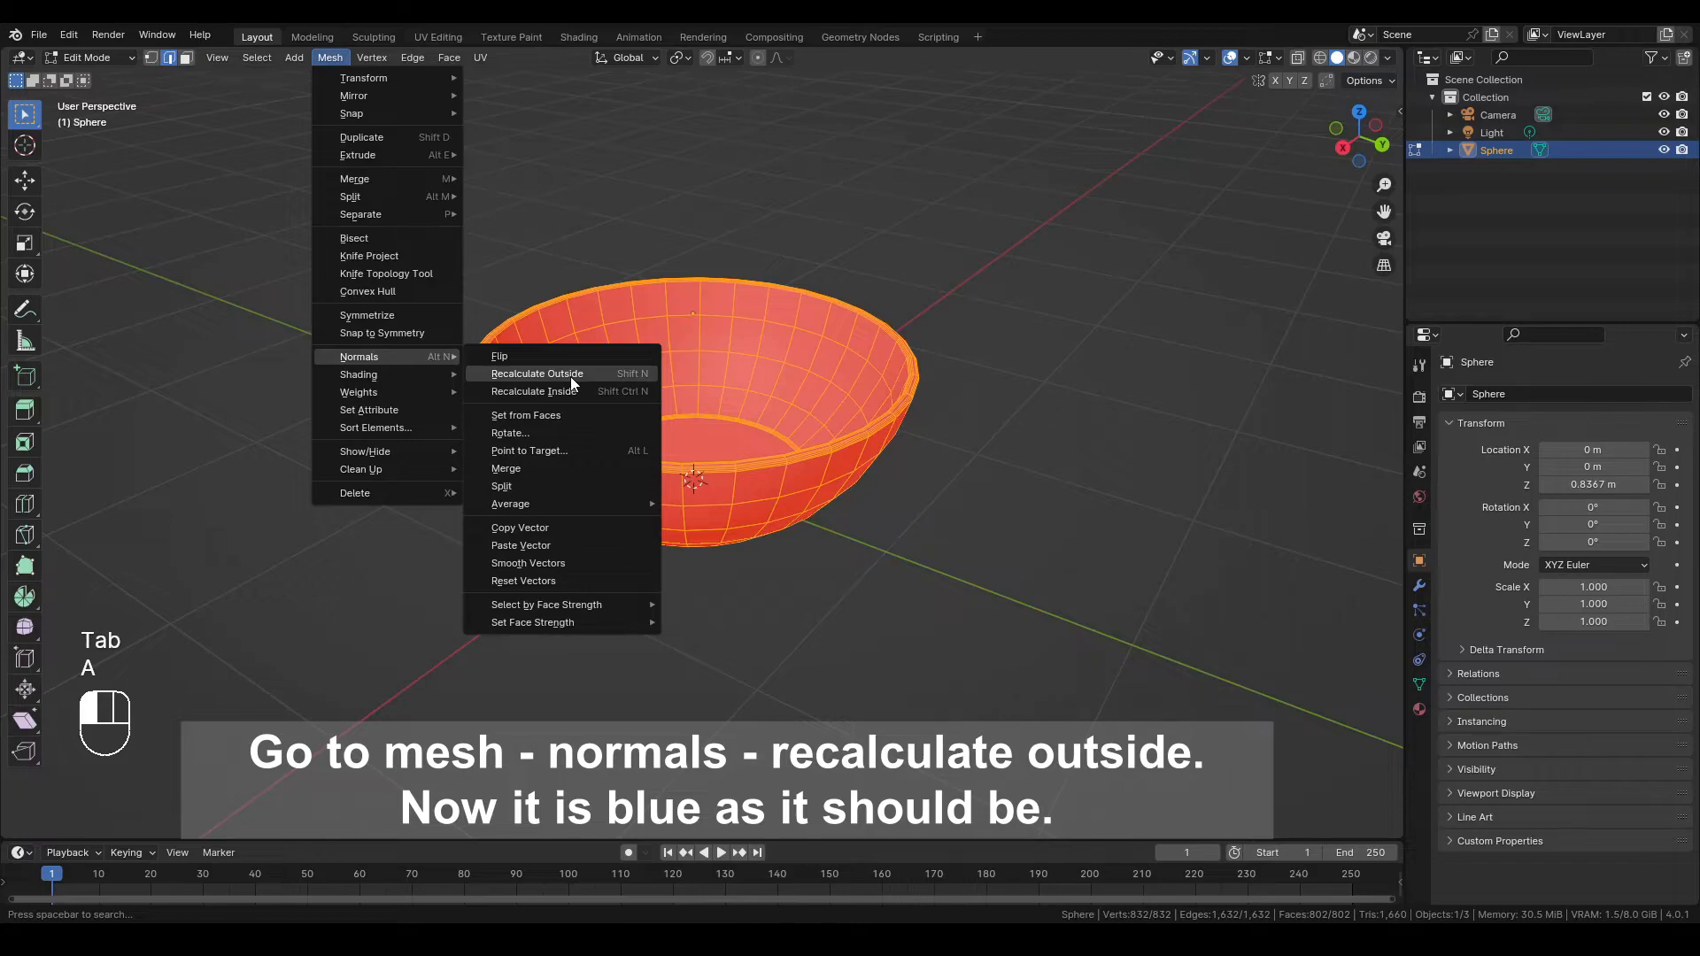
{"action": "left_click", "coordinate": [570, 375]}
Return to Object Mode and turn off the Face Orientation overlay
{"action": "middle_click_drag", "start_coordinate": [620, 381], "coordinate": [760, 373]}
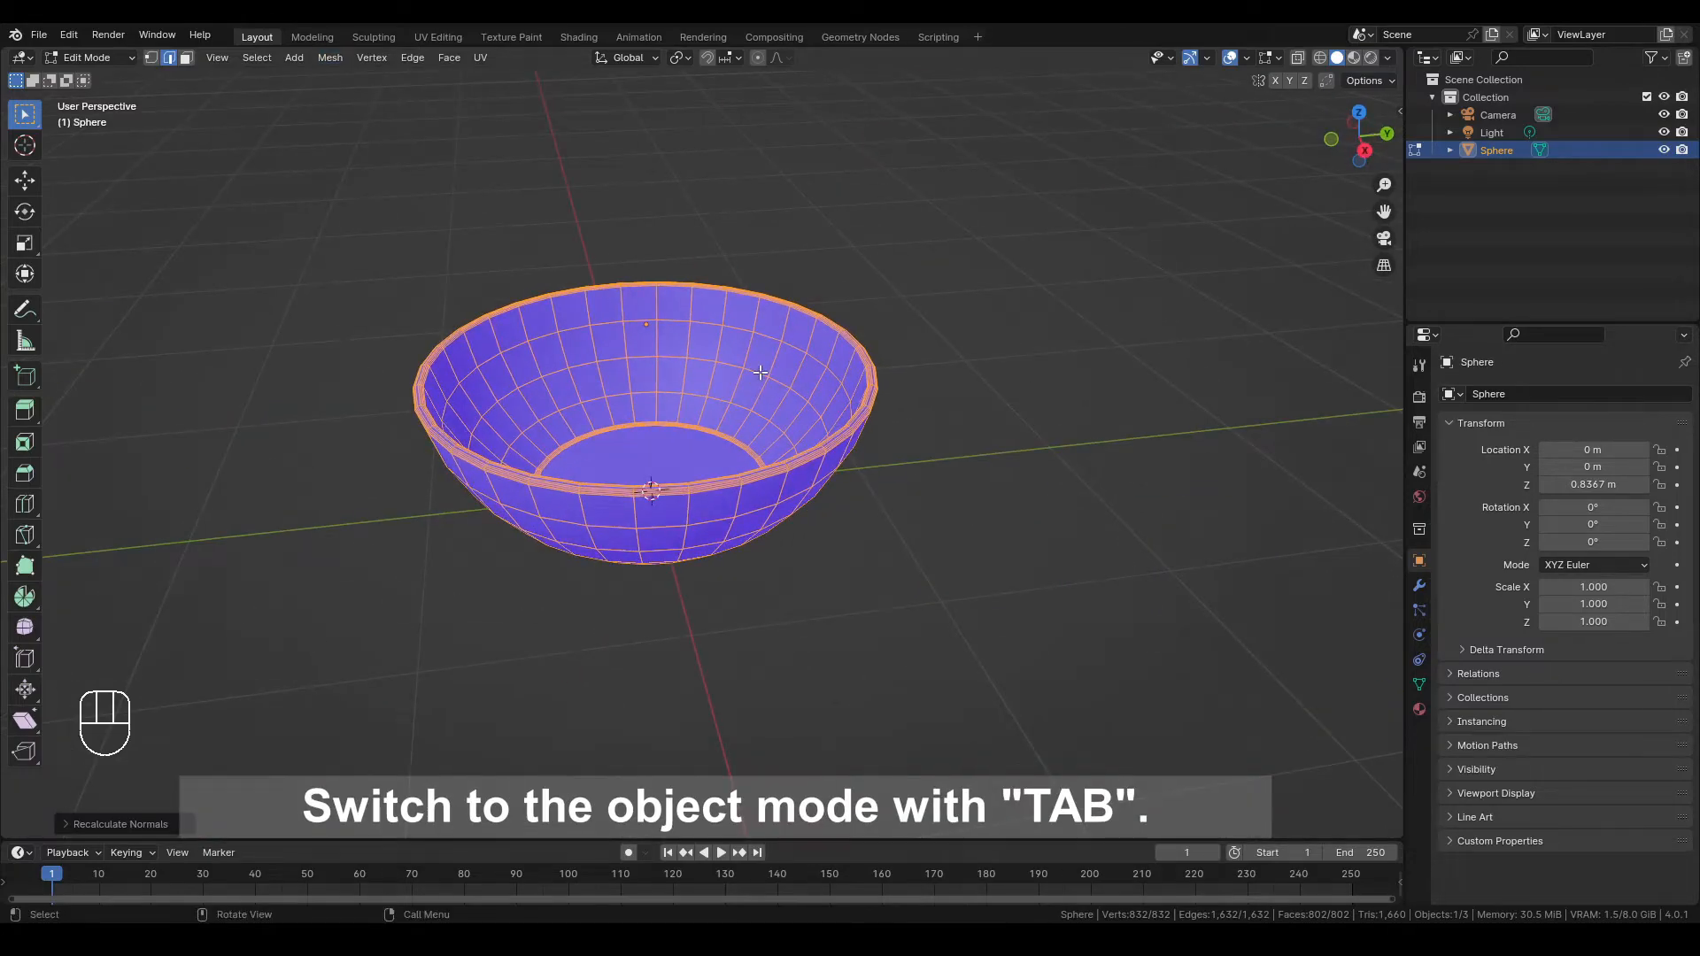
{"action": "key", "text": "Tab"}
{"action": "left_click", "coordinate": [1275, 57]}
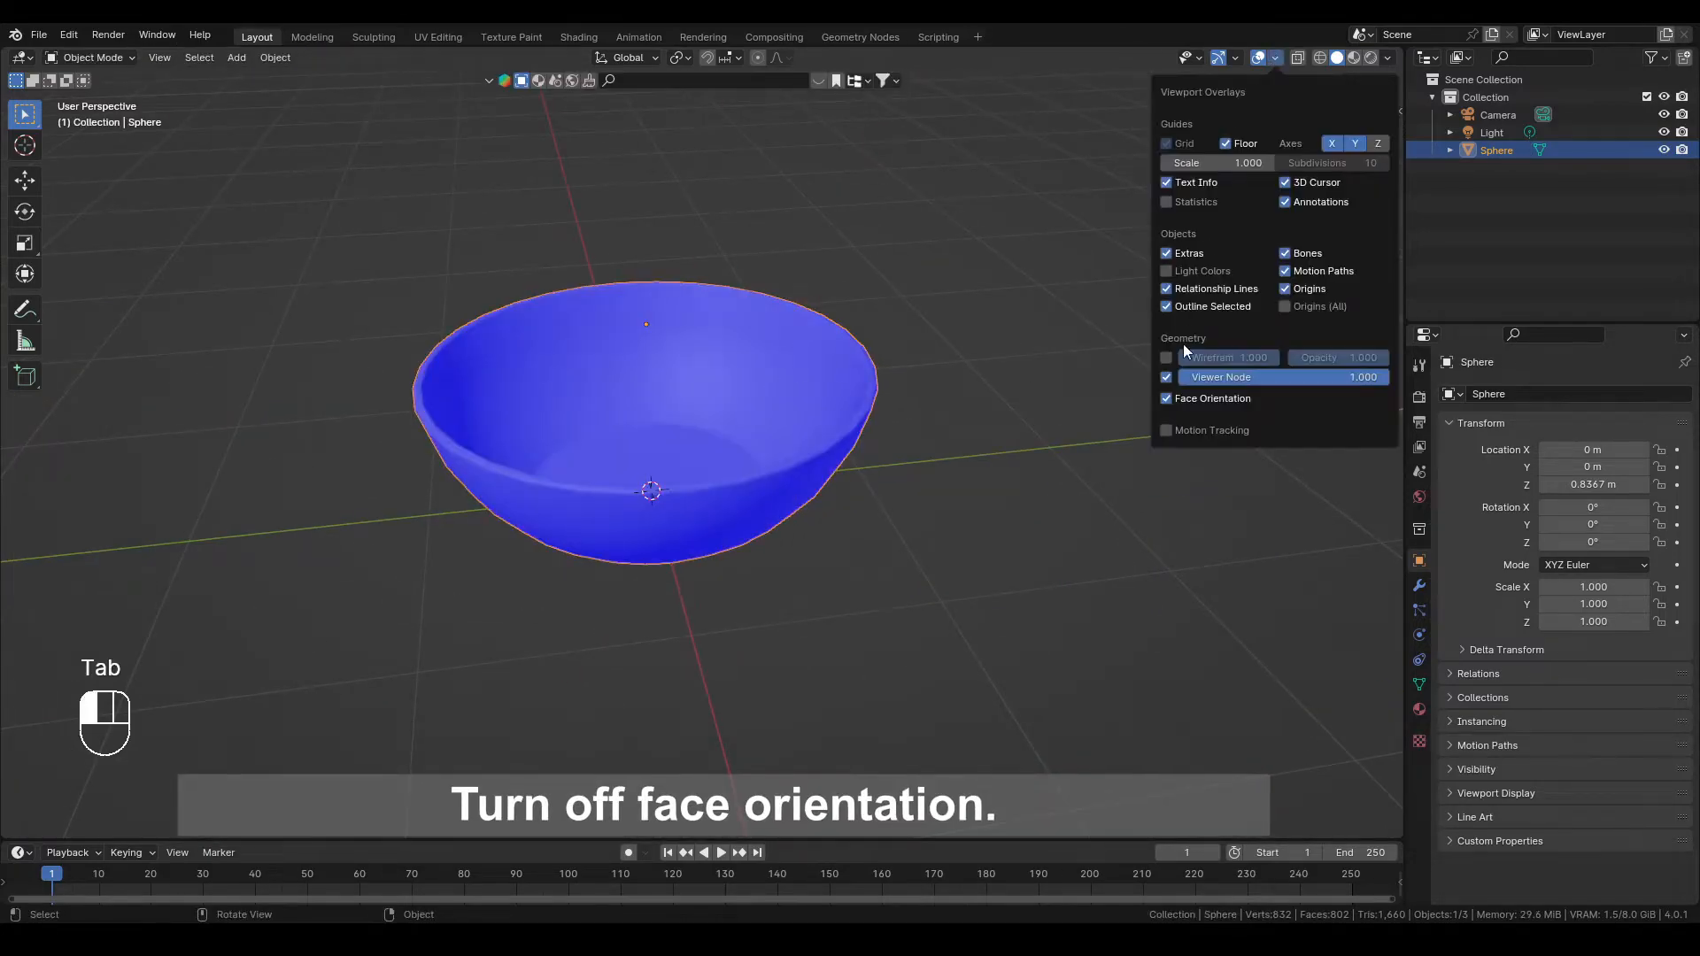
{"action": "left_click", "coordinate": [1181, 397]}
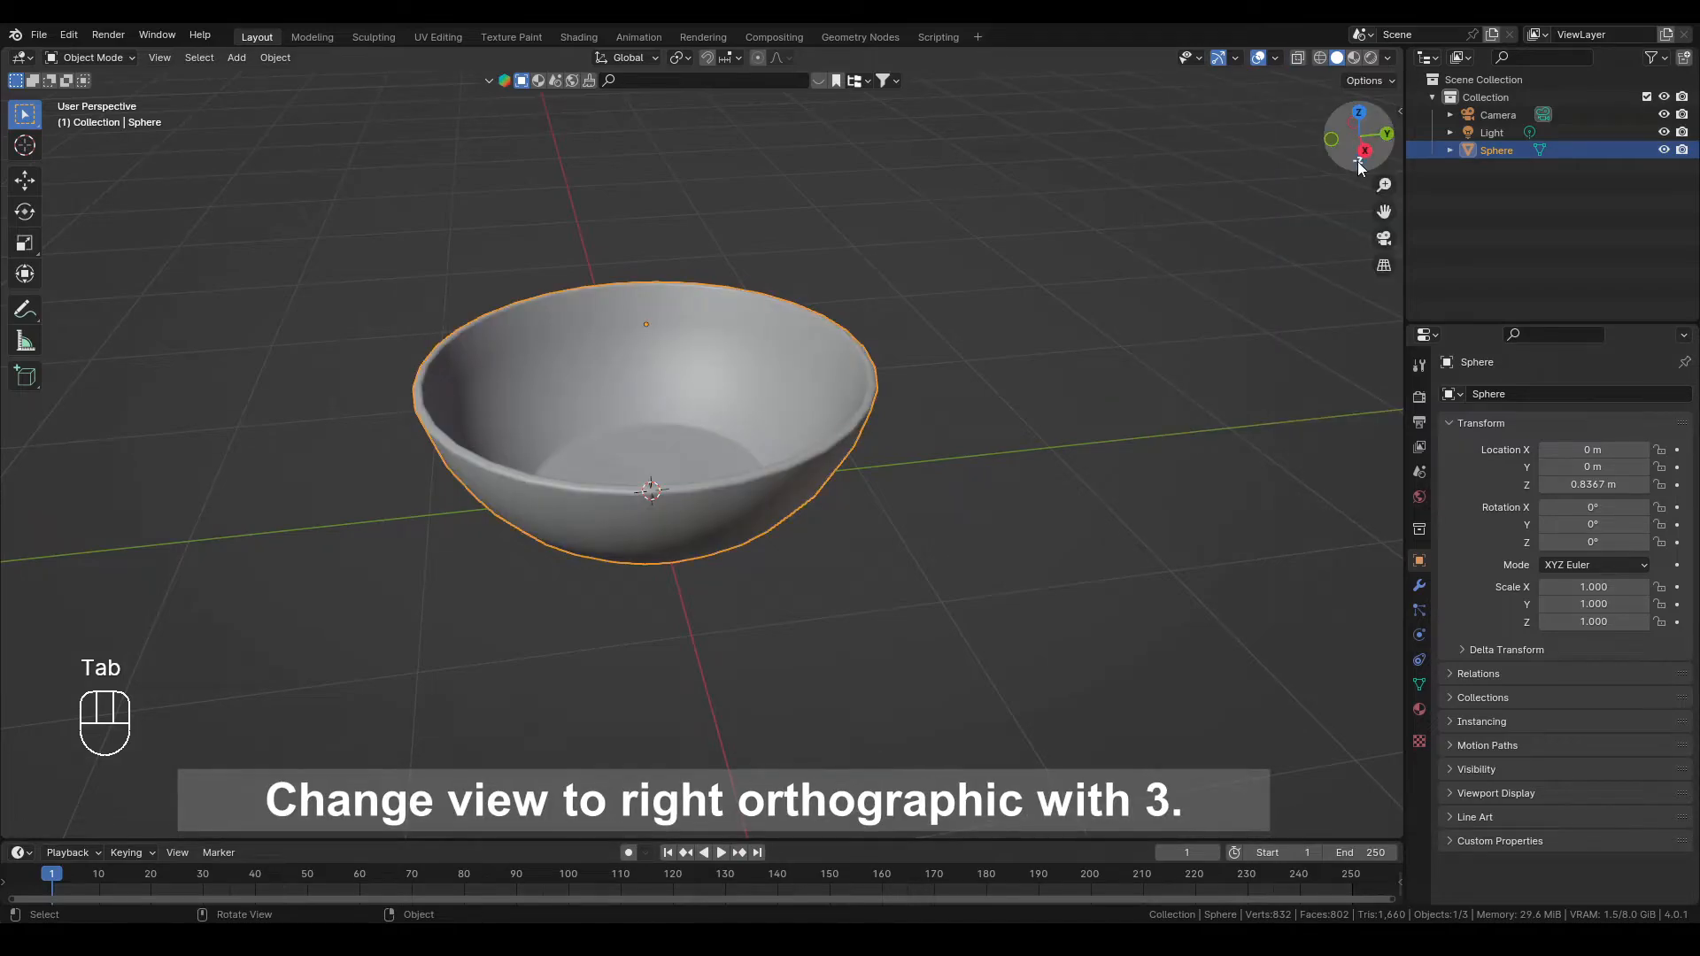
Switch to the right orthographic view and add a cylinder mesh
{"action": "left_click", "coordinate": [1365, 150]}
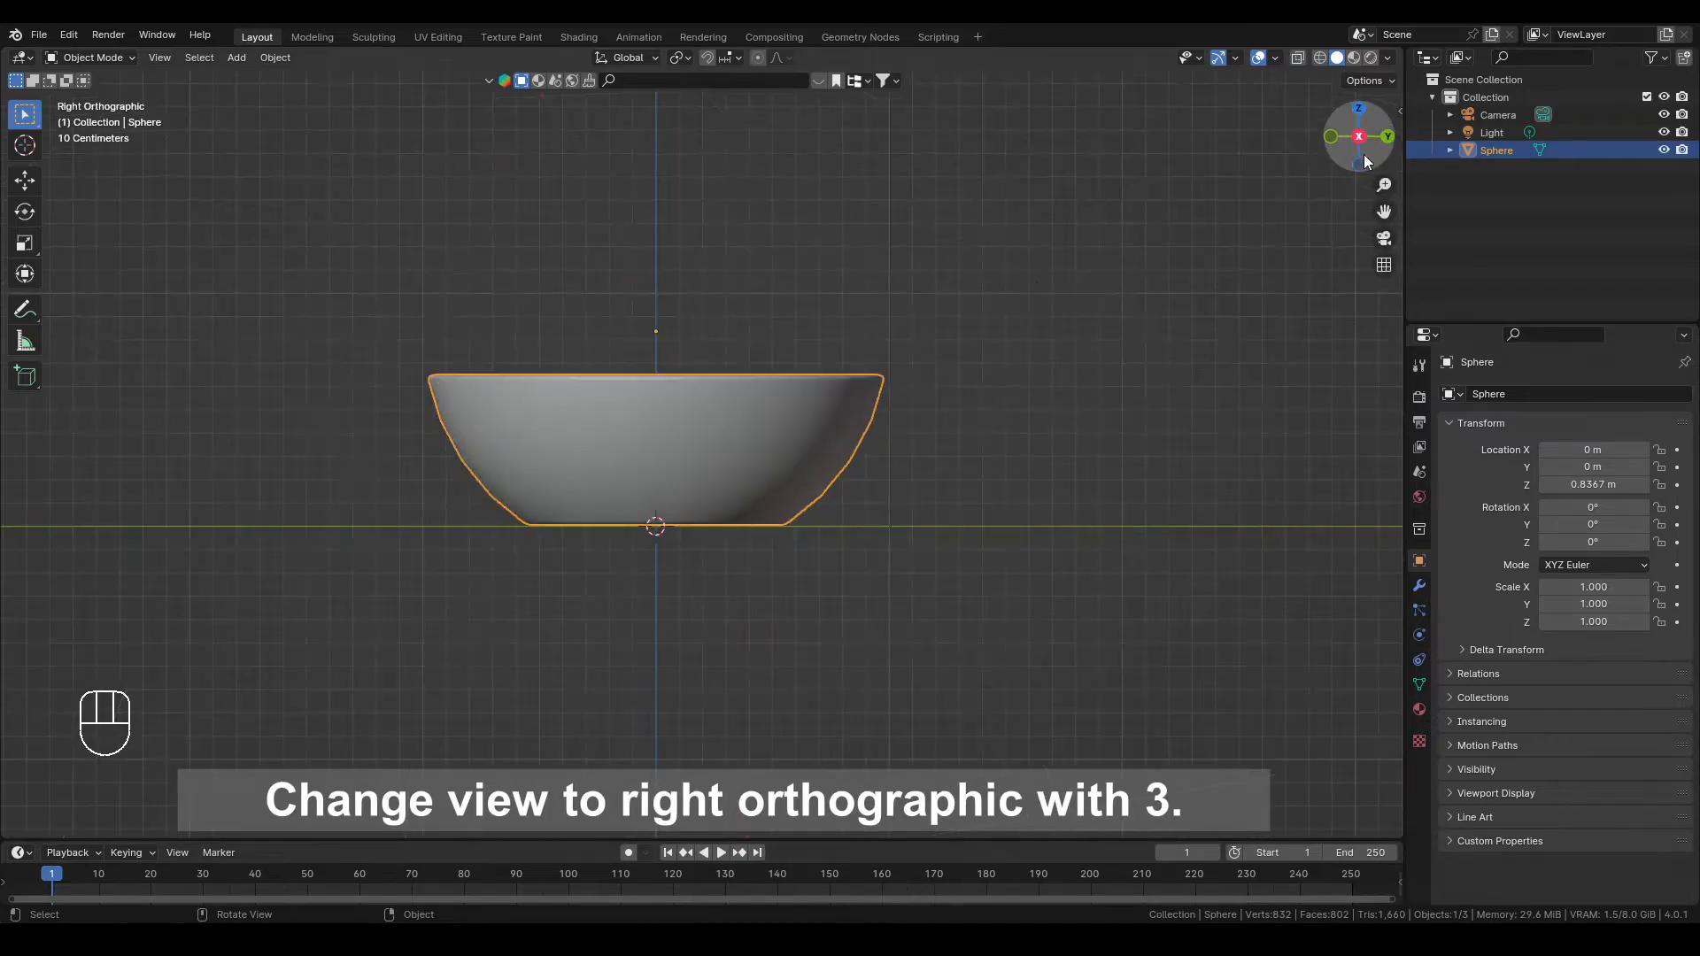
{"action": "left_click", "coordinate": [237, 58]}
{"action": "mouse_move", "coordinate": [259, 77]}
{"action": "left_click", "coordinate": [453, 161]}
{"action": "scroll", "coordinate": [689, 294], "scroll_direction": "down", "scroll_amount": 3}
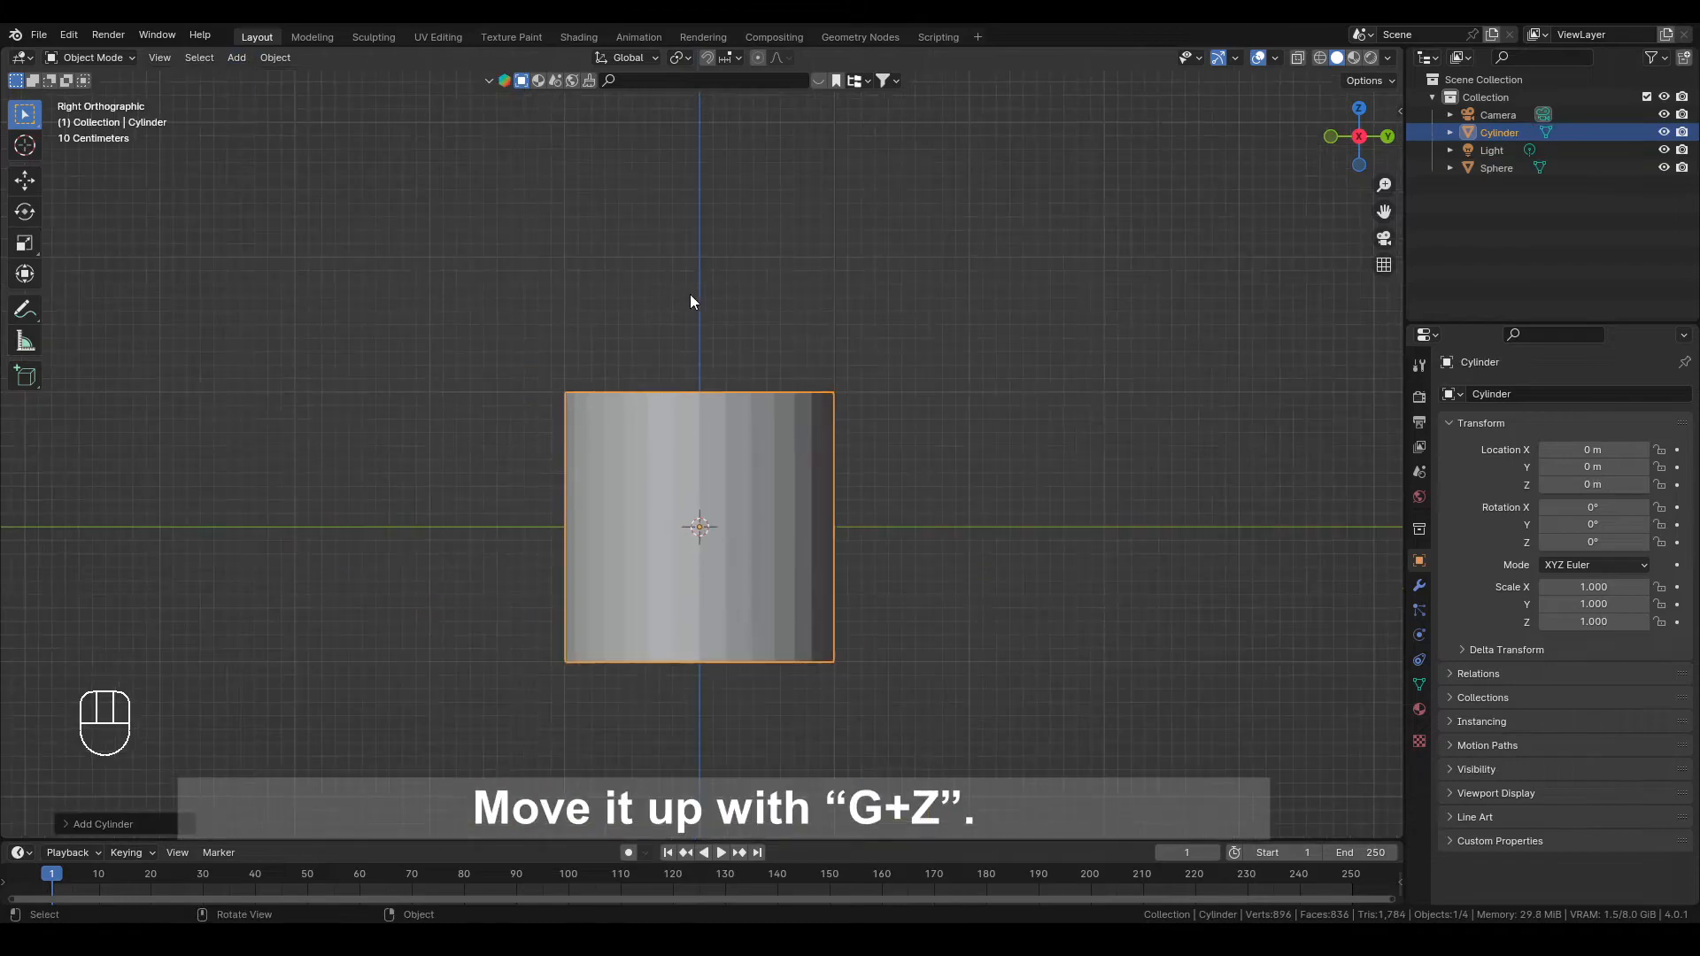
Move the cylinder up along Z to a height of about 3.3 m, above the bowl
{"action": "middle_click_drag", "start_coordinate": [689, 295], "coordinate": [650, 402], "text": "shift"}
{"action": "key", "text": "g"}
{"action": "key", "text": "z"}
{"action": "left_click", "coordinate": [822, 113]}
{"action": "middle_click_drag", "start_coordinate": [824, 122], "coordinate": [827, 439], "text": "shift"}
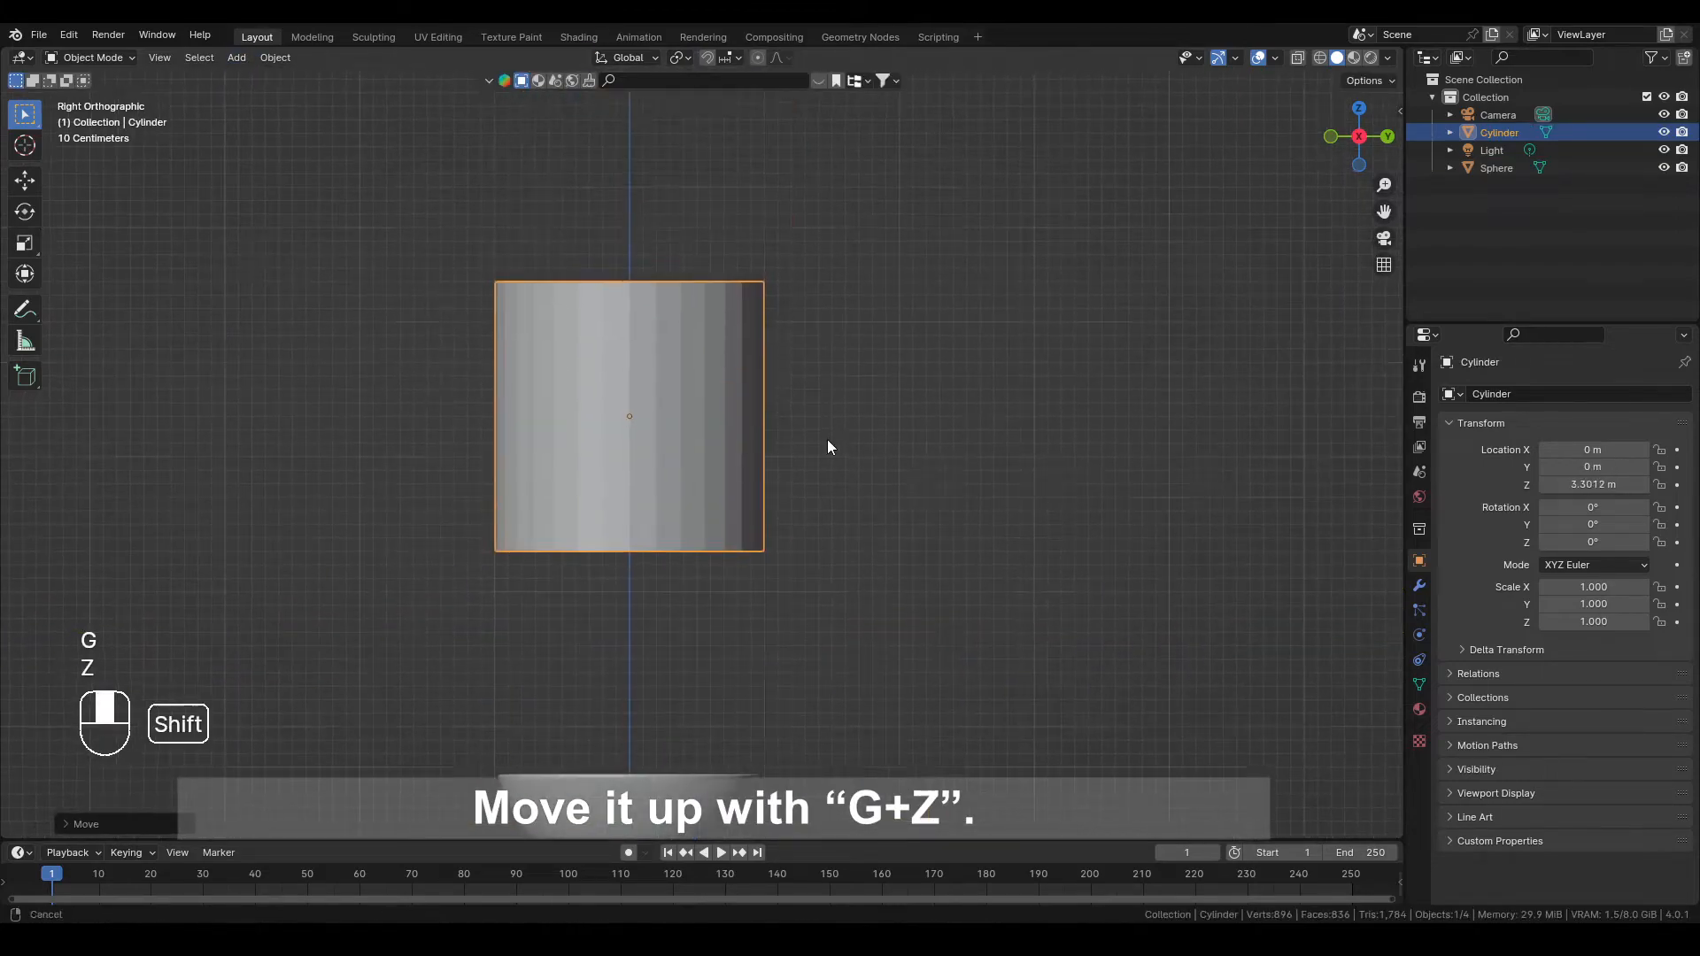
In Edit Mode, scale the cylinder's whole mesh down uniformly, and stretch it along Z into a tall, narrow tube
{"action": "scroll", "coordinate": [830, 436], "scroll_direction": "down", "scroll_amount": 4}
{"action": "key", "text": "Tab"}
{"action": "scroll", "coordinate": [974, 415], "scroll_direction": "up", "scroll_amount": 2}
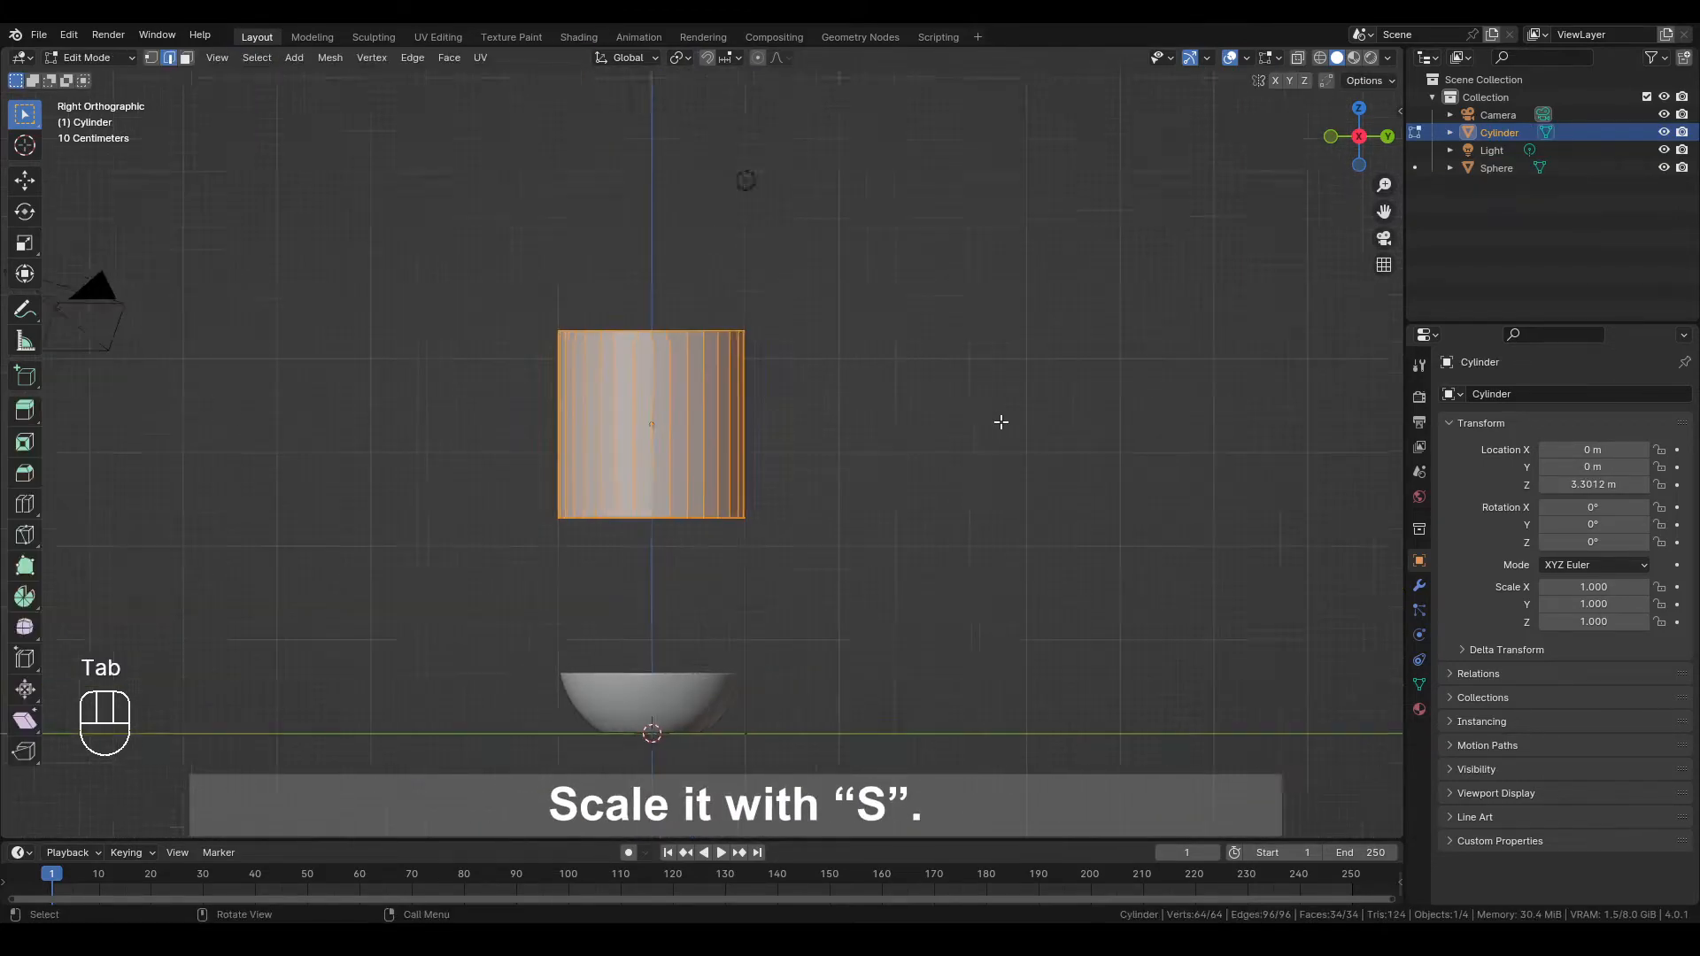
{"action": "key", "text": "s"}
{"action": "key", "text": "s"}
{"action": "key", "text": "z"}
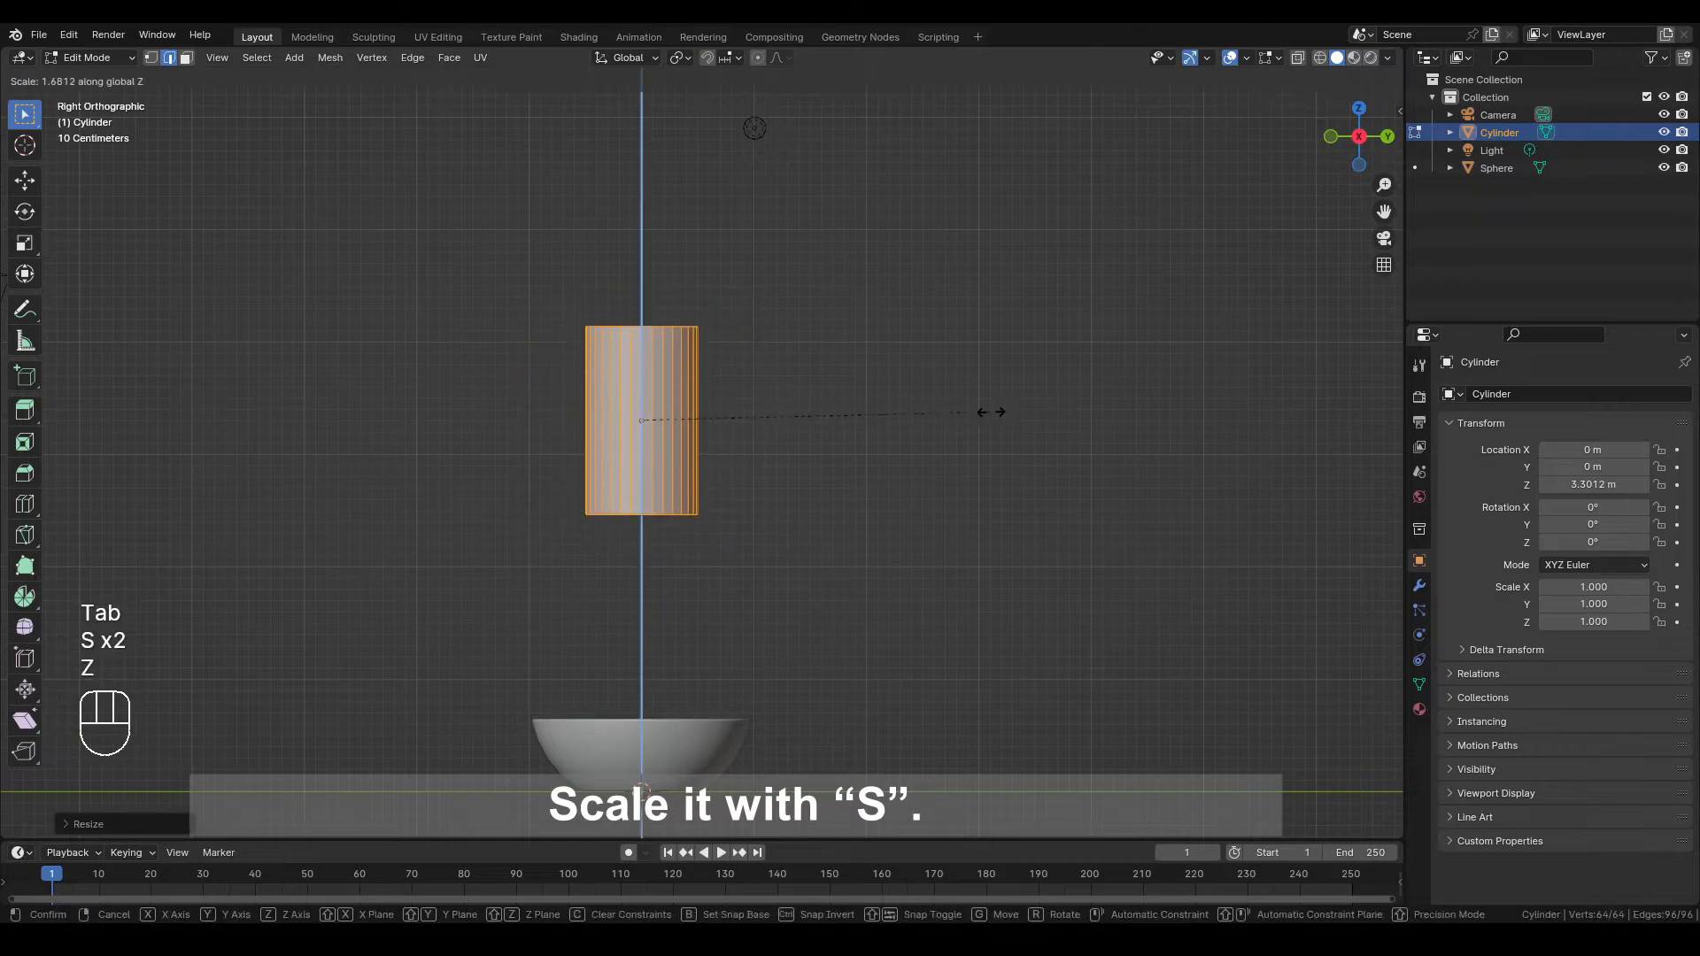
{"action": "left_click", "coordinate": [1231, 394]}
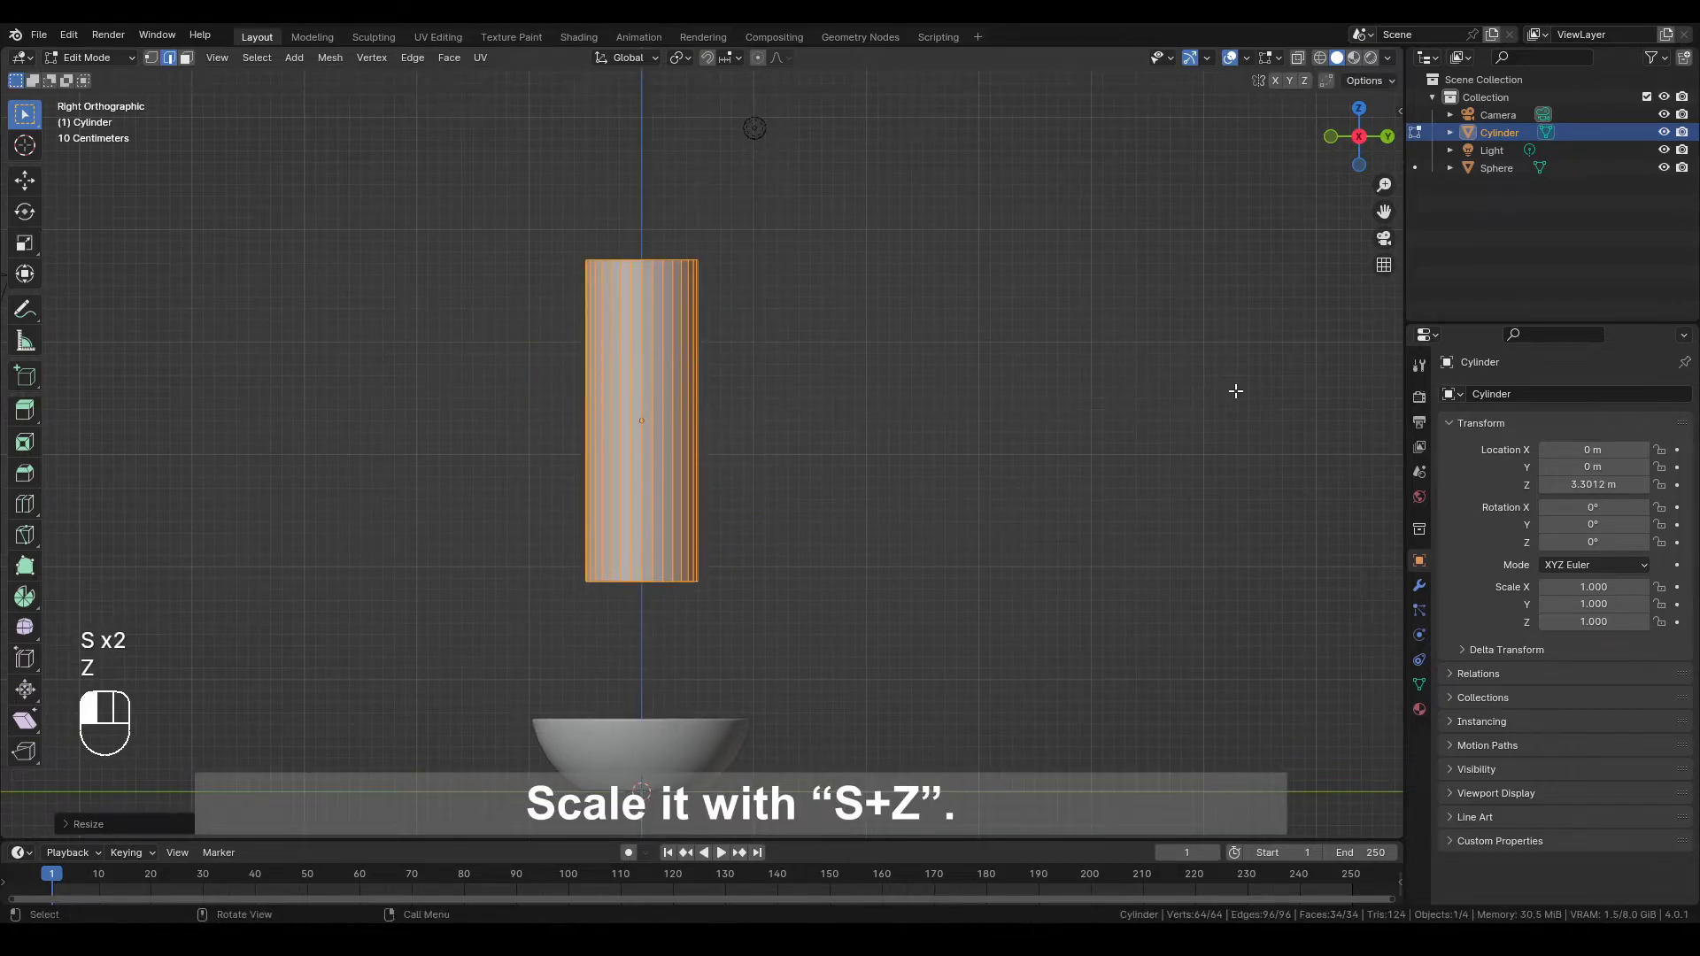
With X-ray on, select all the cylinder's vertical edges and apply Checker Deselect to keep every second one
{"action": "key", "text": "alt+z"}
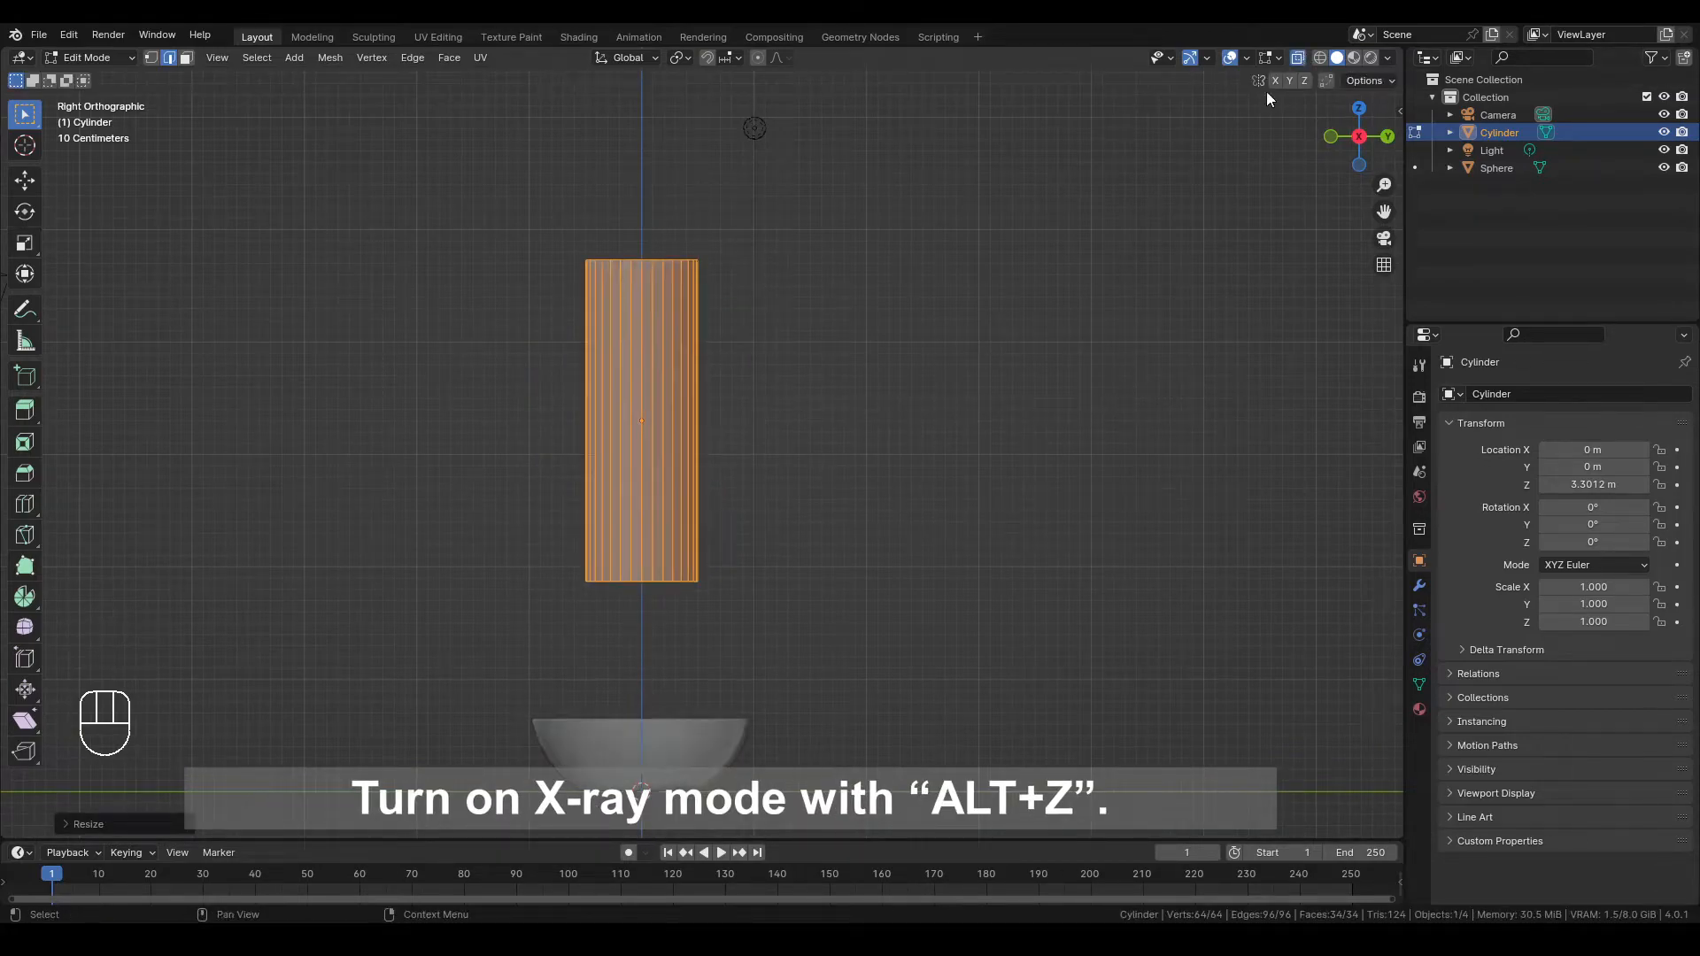
{"action": "key", "text": "2"}
{"action": "left_click_drag", "start_coordinate": [387, 359], "coordinate": [947, 474]}
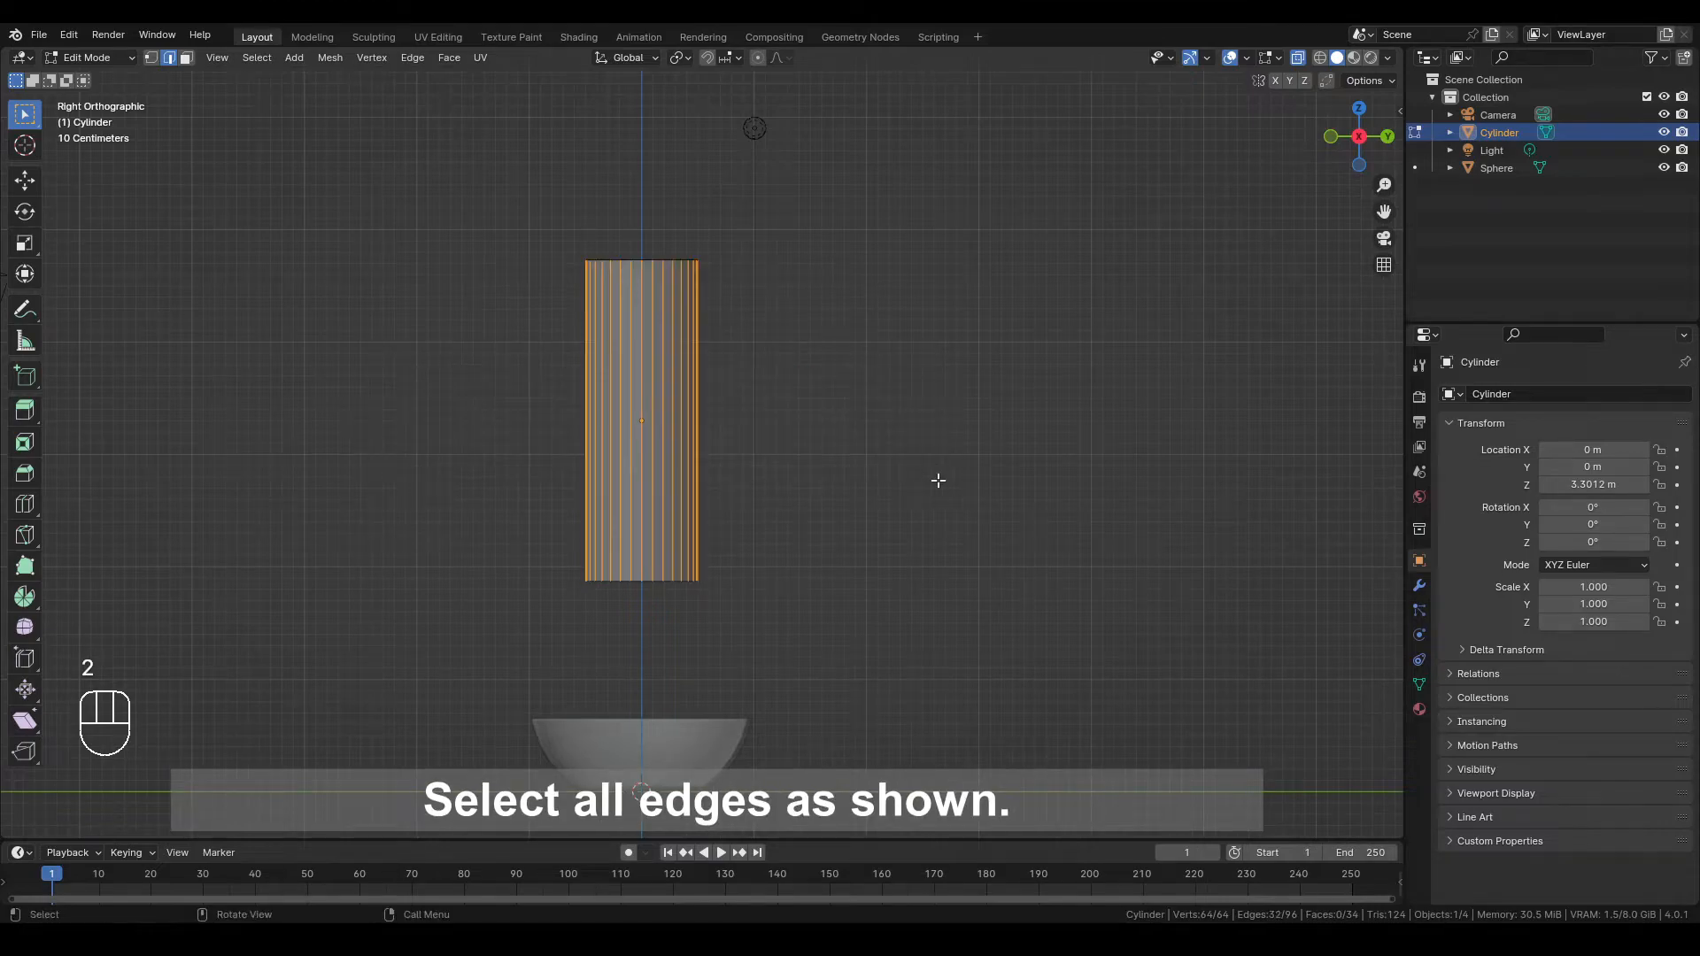
{"action": "left_click", "coordinate": [258, 58]}
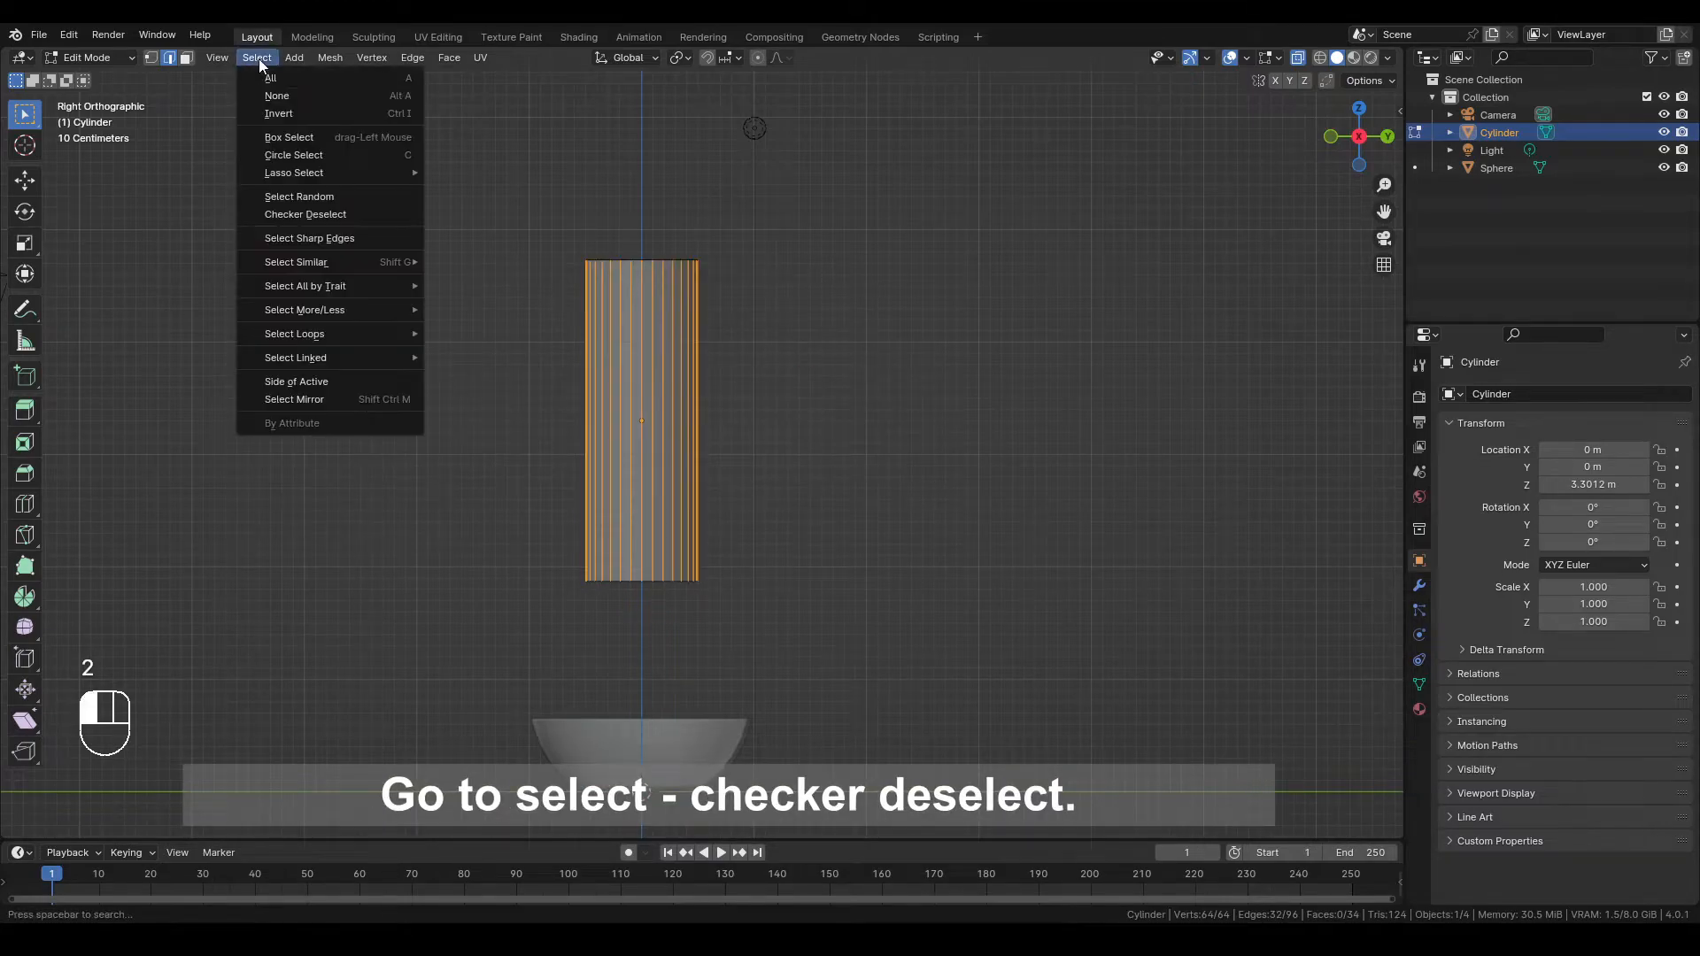
{"action": "left_click", "coordinate": [320, 212]}
Turn off X-ray and scale the alternating vertical edges by 0.9 along Y and by 0.9 along X
{"action": "middle_click_drag", "start_coordinate": [1073, 226], "coordinate": [1070, 379]}
{"action": "scroll", "coordinate": [1038, 327], "scroll_direction": "up", "scroll_amount": 4}
{"action": "left_click", "coordinate": [1296, 61]}
{"action": "key", "text": "s"}
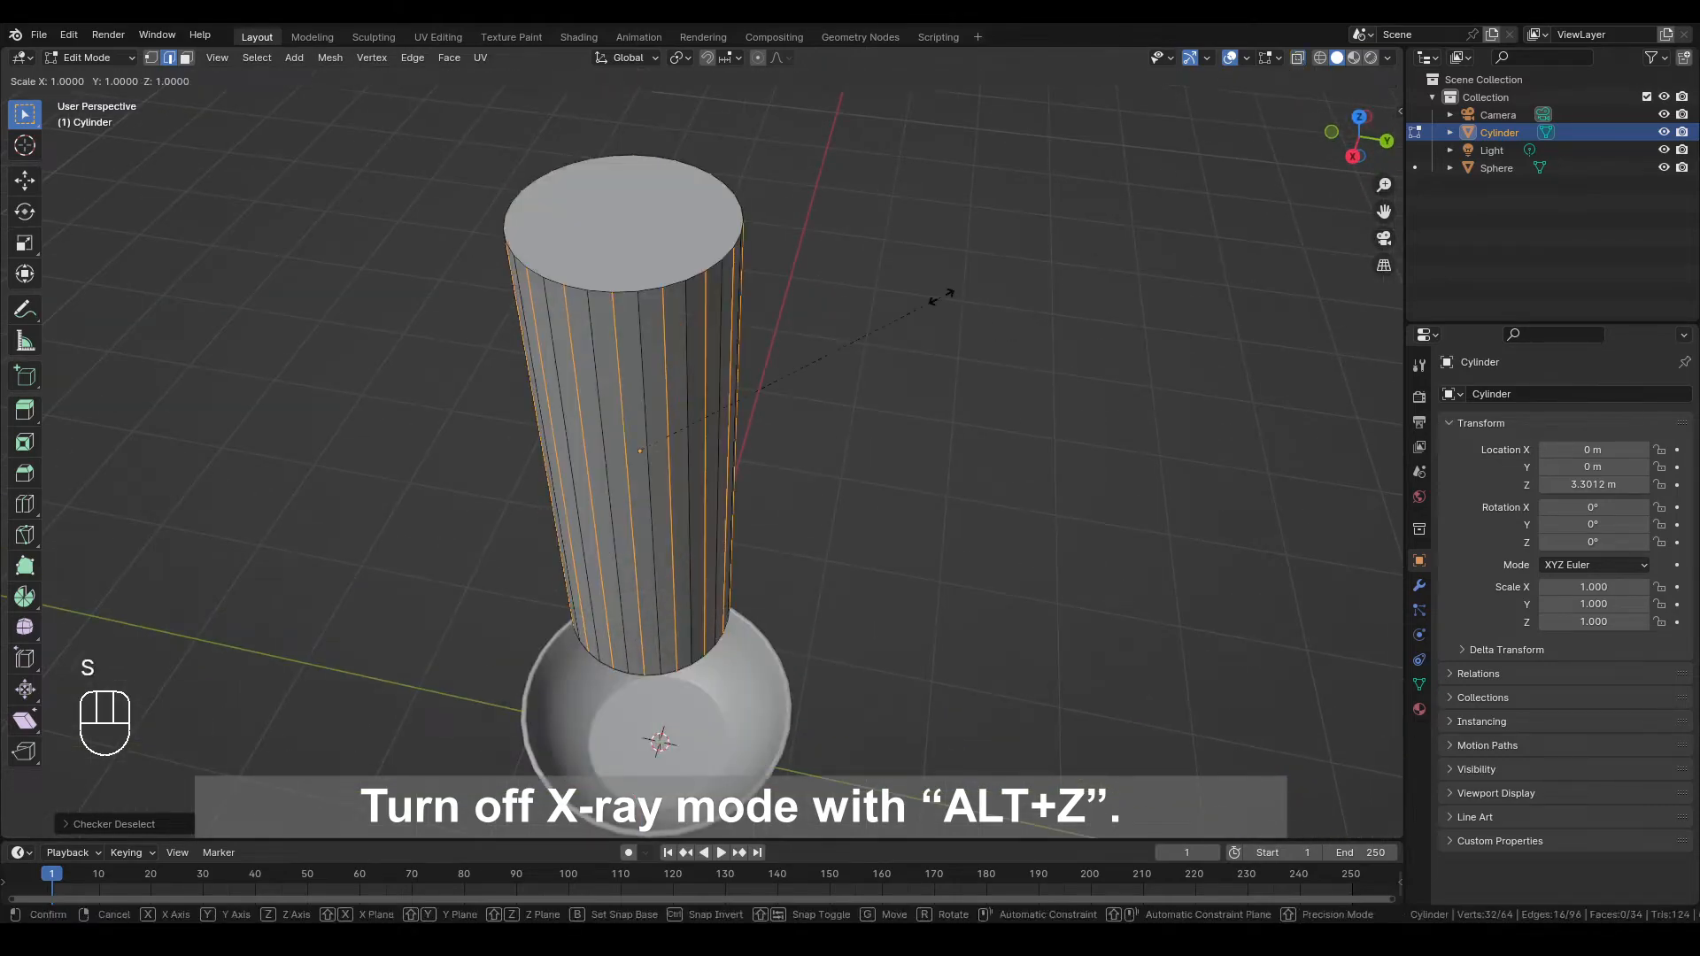
{"action": "key", "text": "y"}
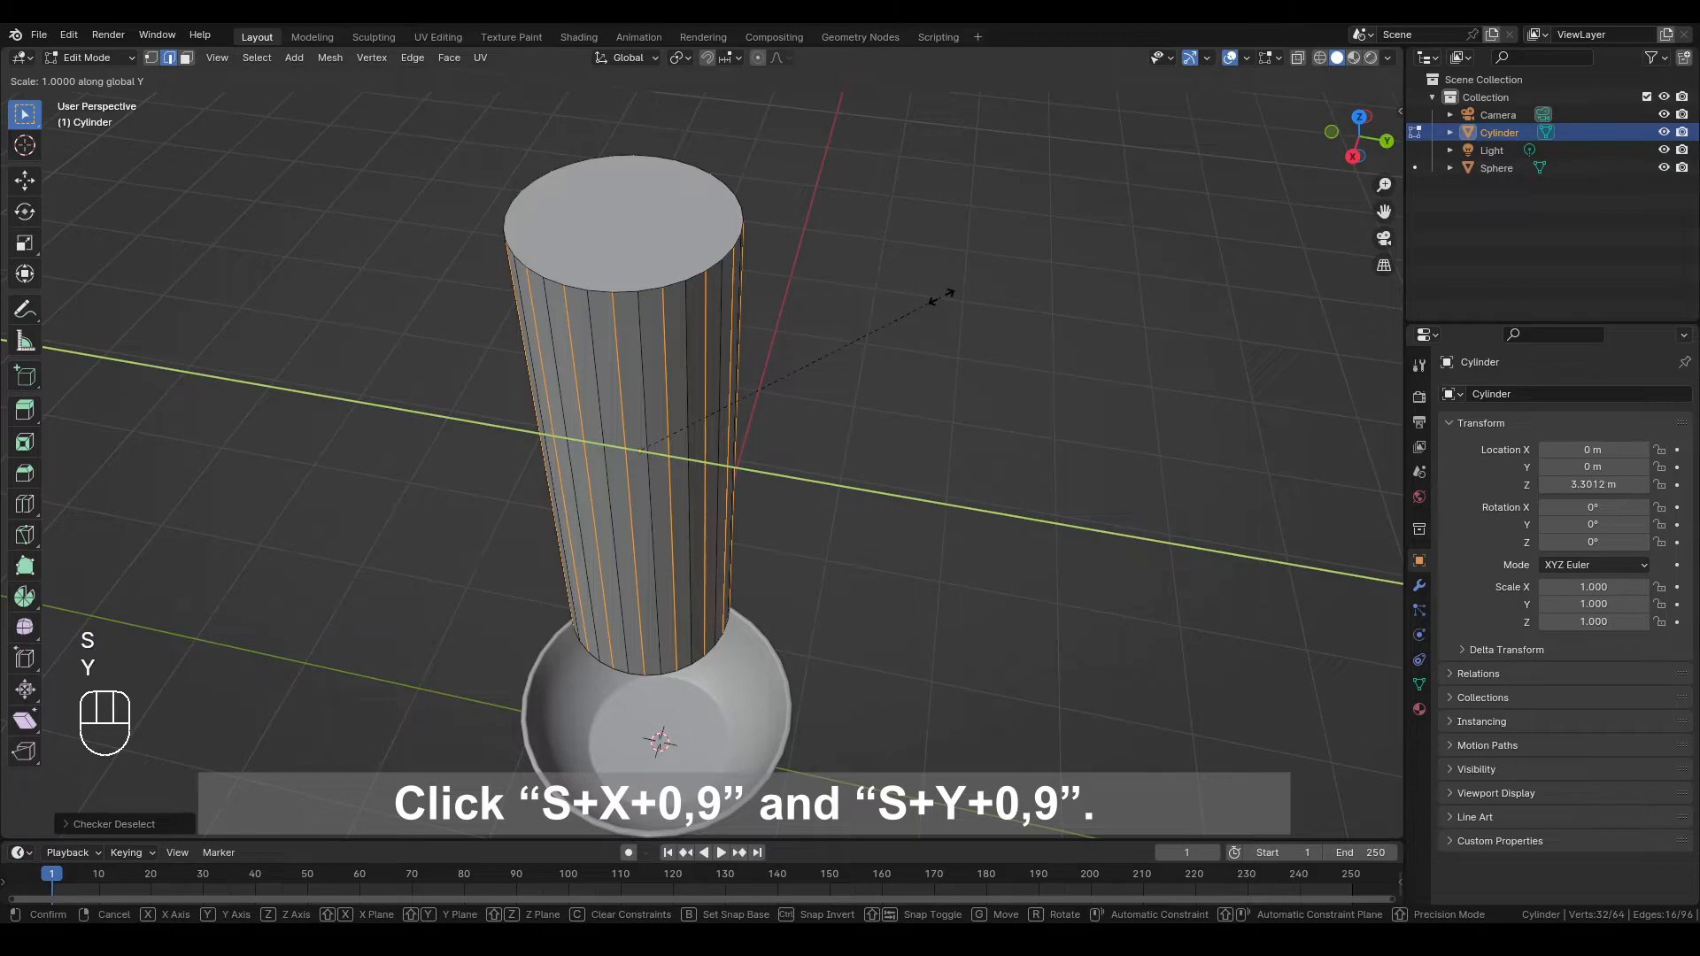
{"action": "type", "text": "0.9"}
{"action": "key", "text": "Return"}
{"action": "type", "text": "sx"}
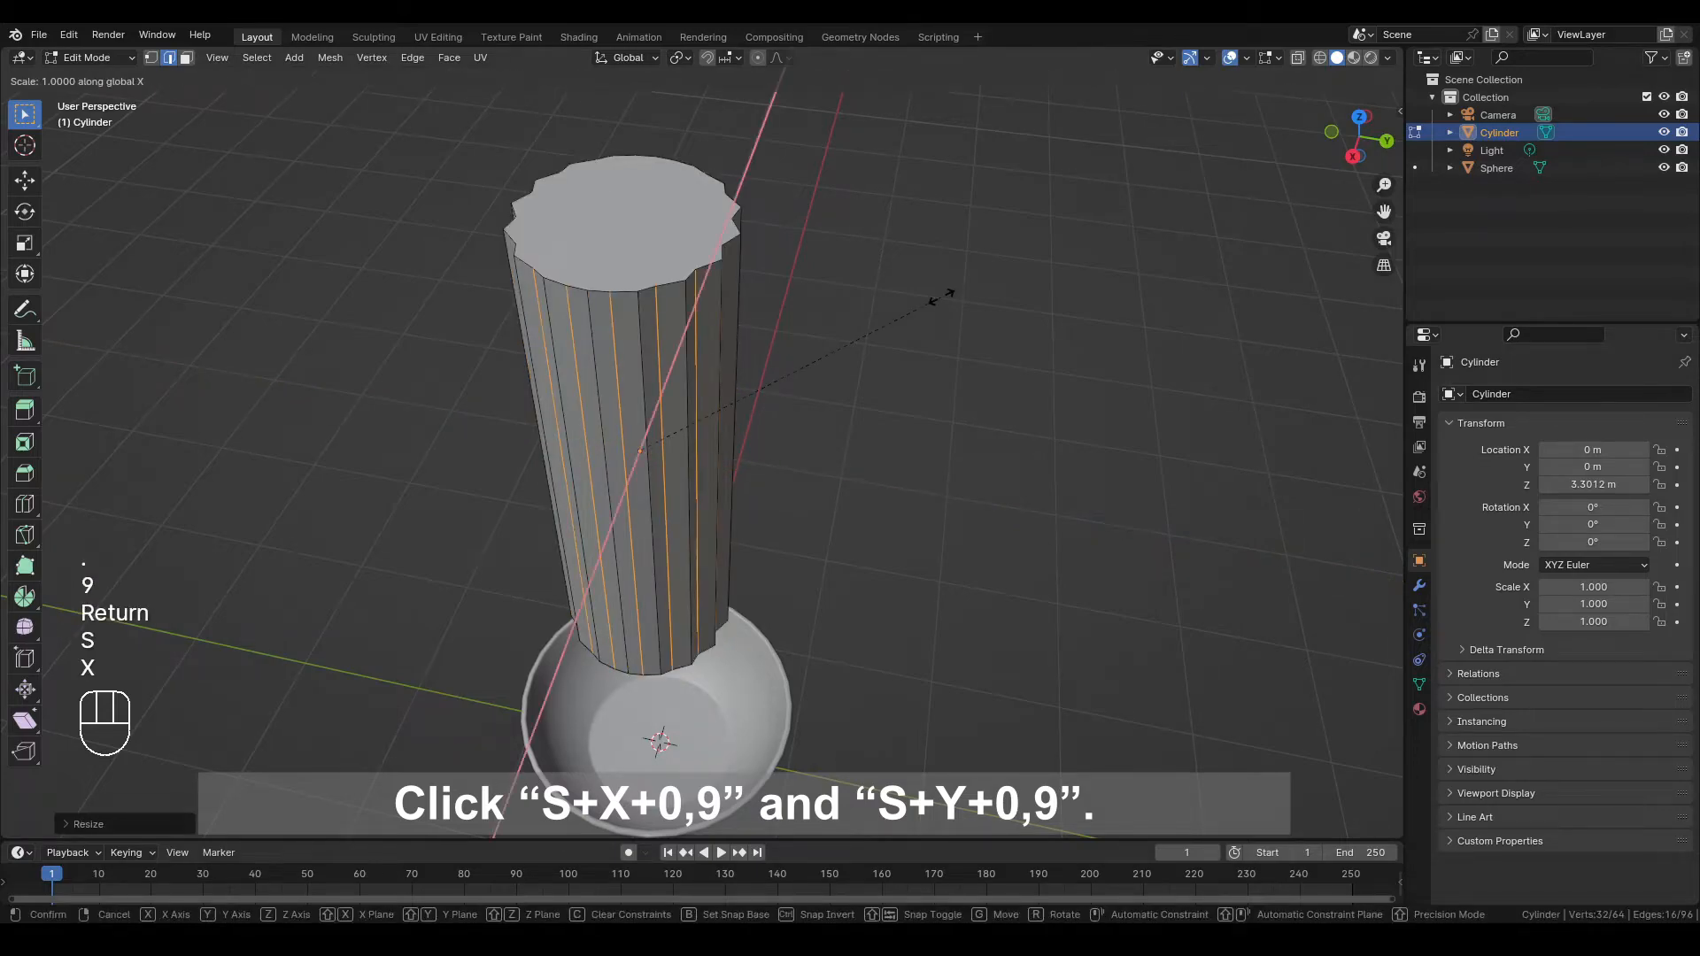
{"action": "type", "text": "0.9"}
{"action": "key", "text": "Return"}
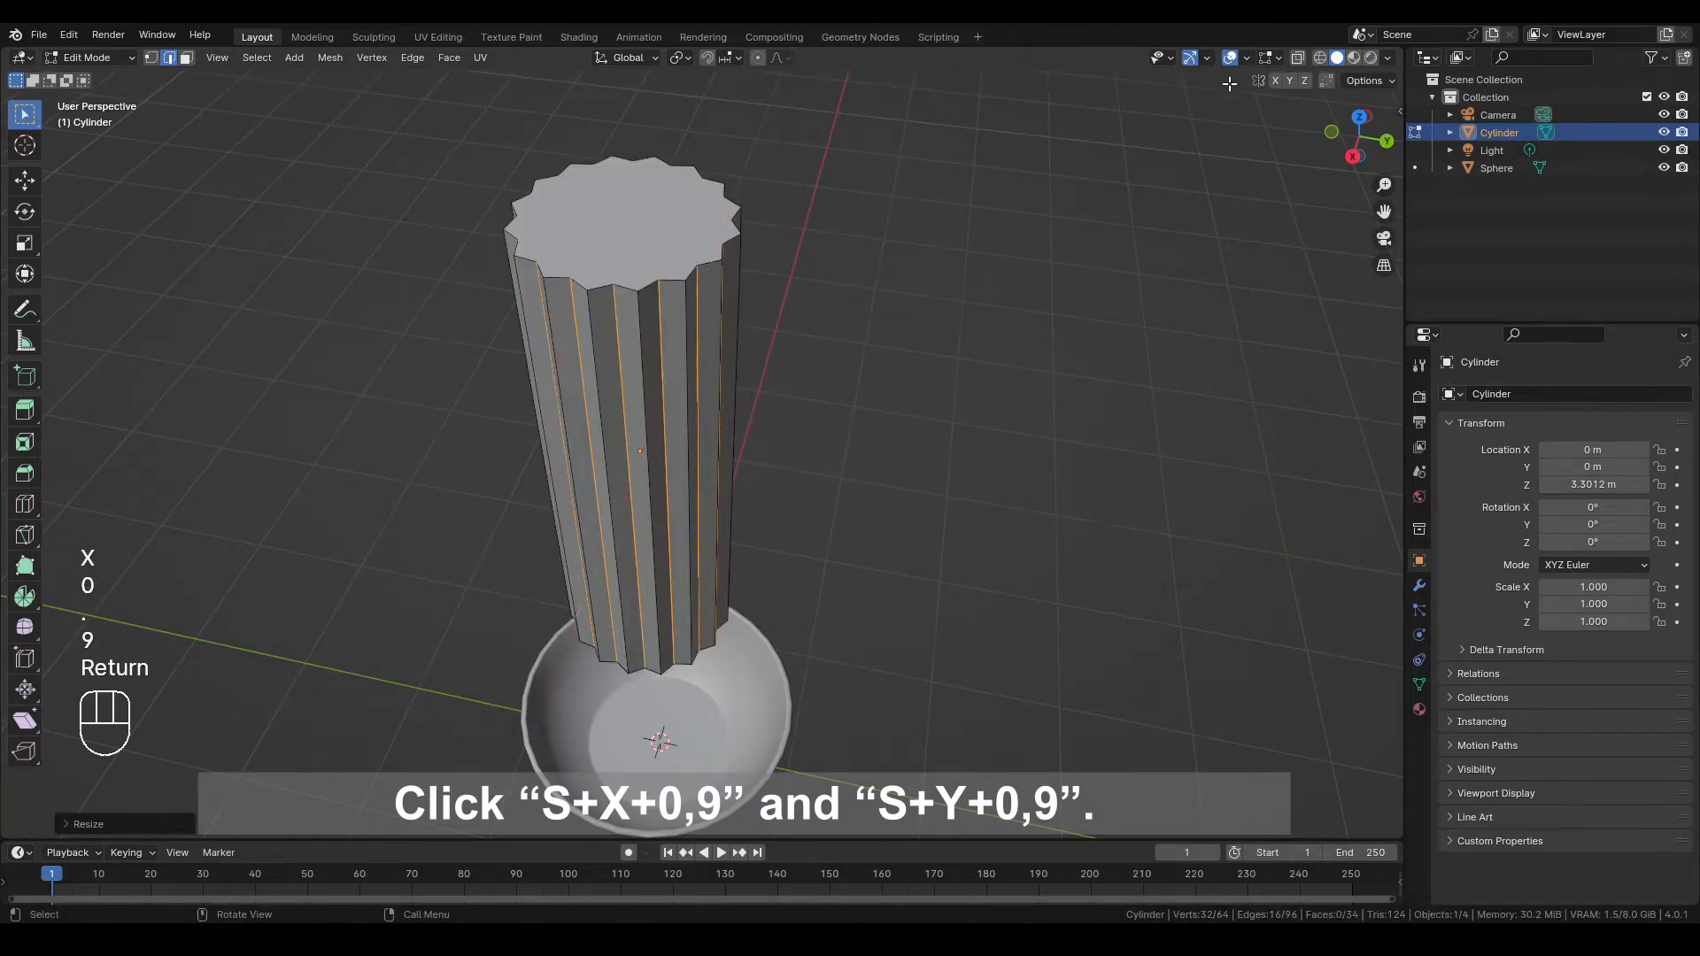
Select all vertical edges of the fluted cylinder from the top view in X-ray, and bevel them with 4 segments in solid display
{"action": "left_click", "coordinate": [1357, 141]}
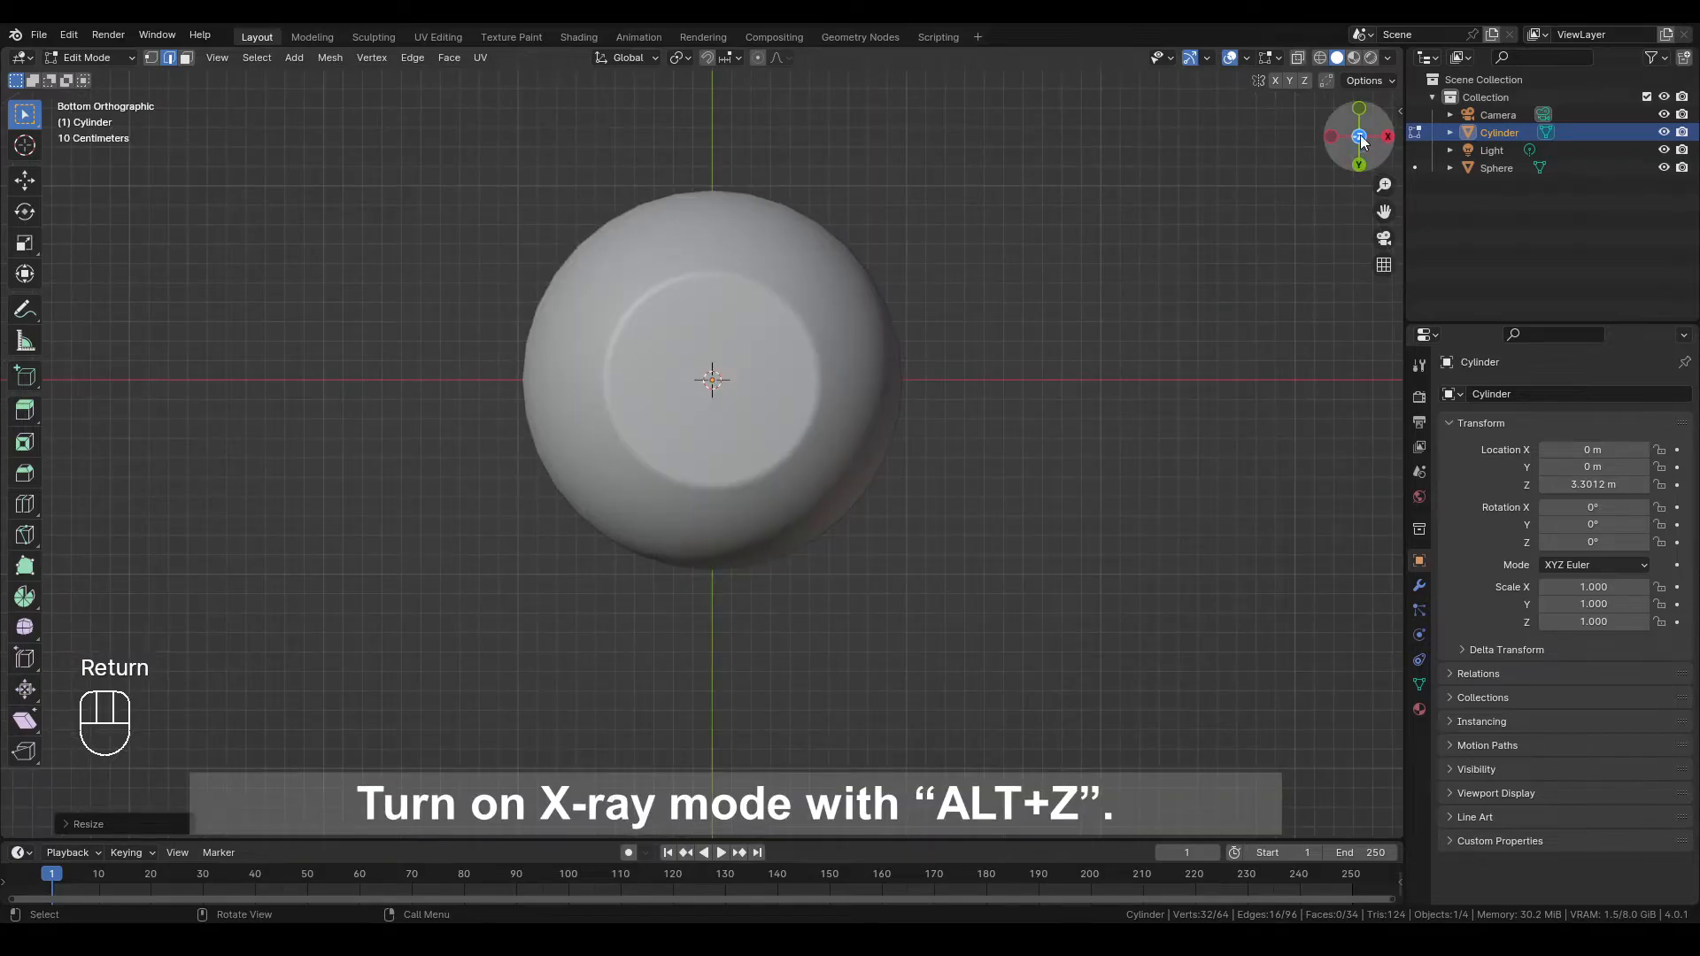
{"action": "left_click", "coordinate": [1359, 108]}
{"action": "key", "text": "alt+z"}
{"action": "left_click_drag", "start_coordinate": [501, 319], "coordinate": [887, 395]}
{"action": "middle_click_drag", "start_coordinate": [1017, 422], "coordinate": [948, 406]}
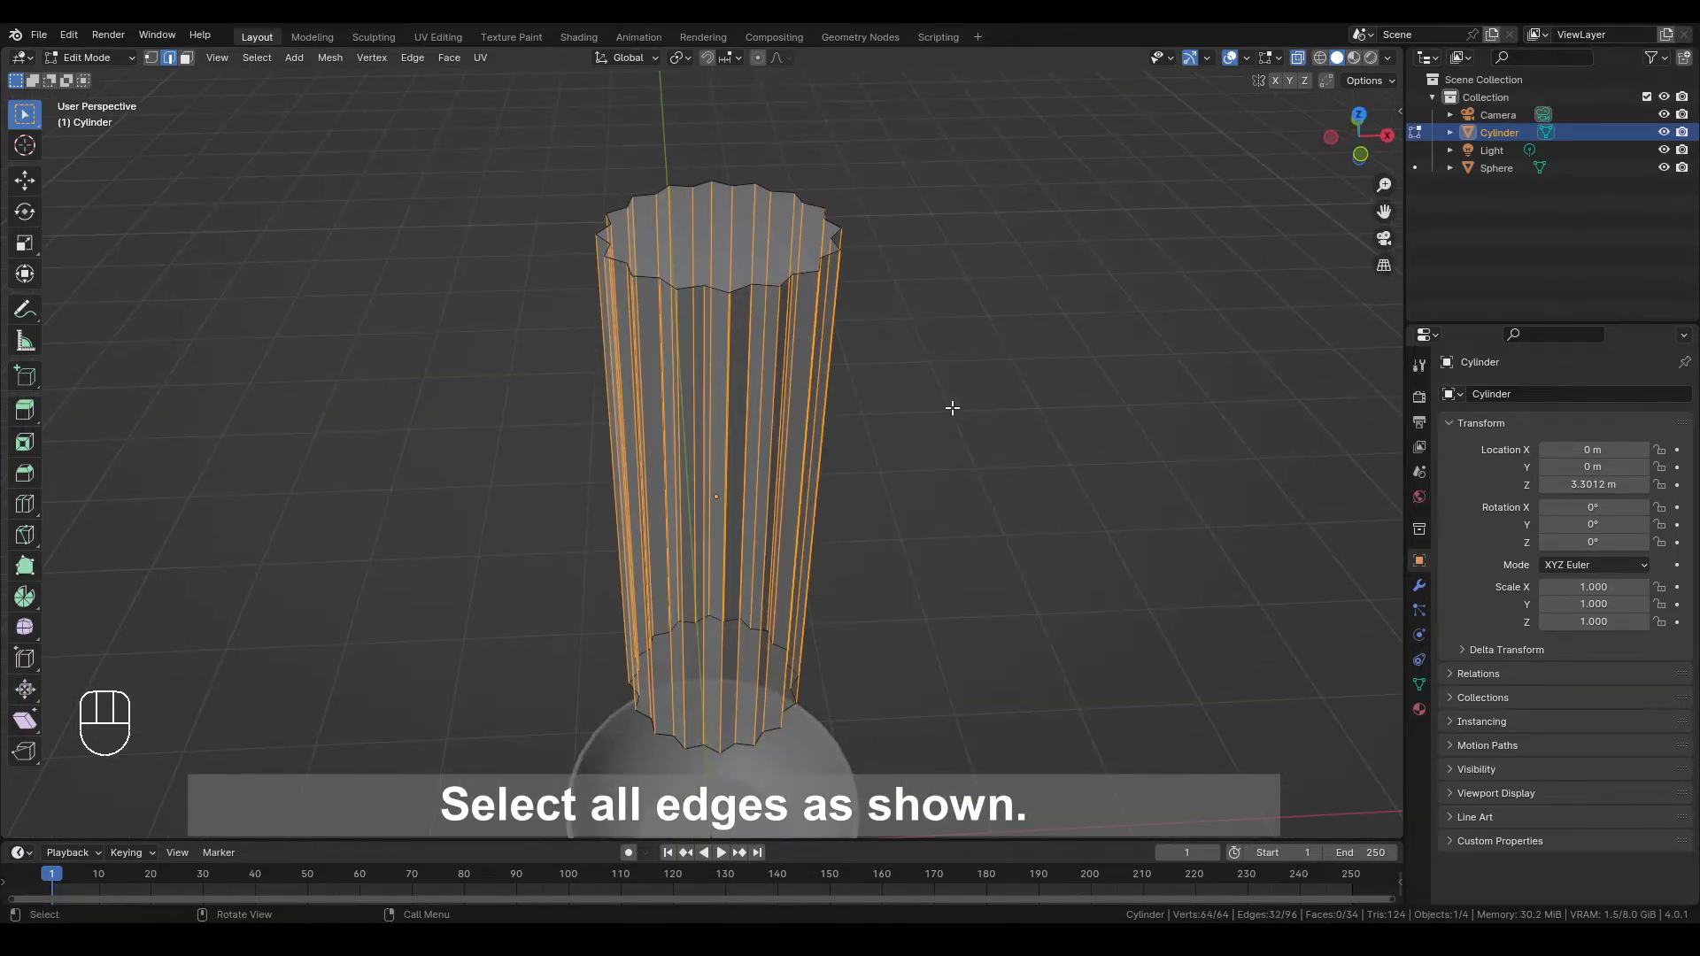
{"action": "left_click", "coordinate": [1300, 58]}
{"action": "key", "text": "ctrl+b"}
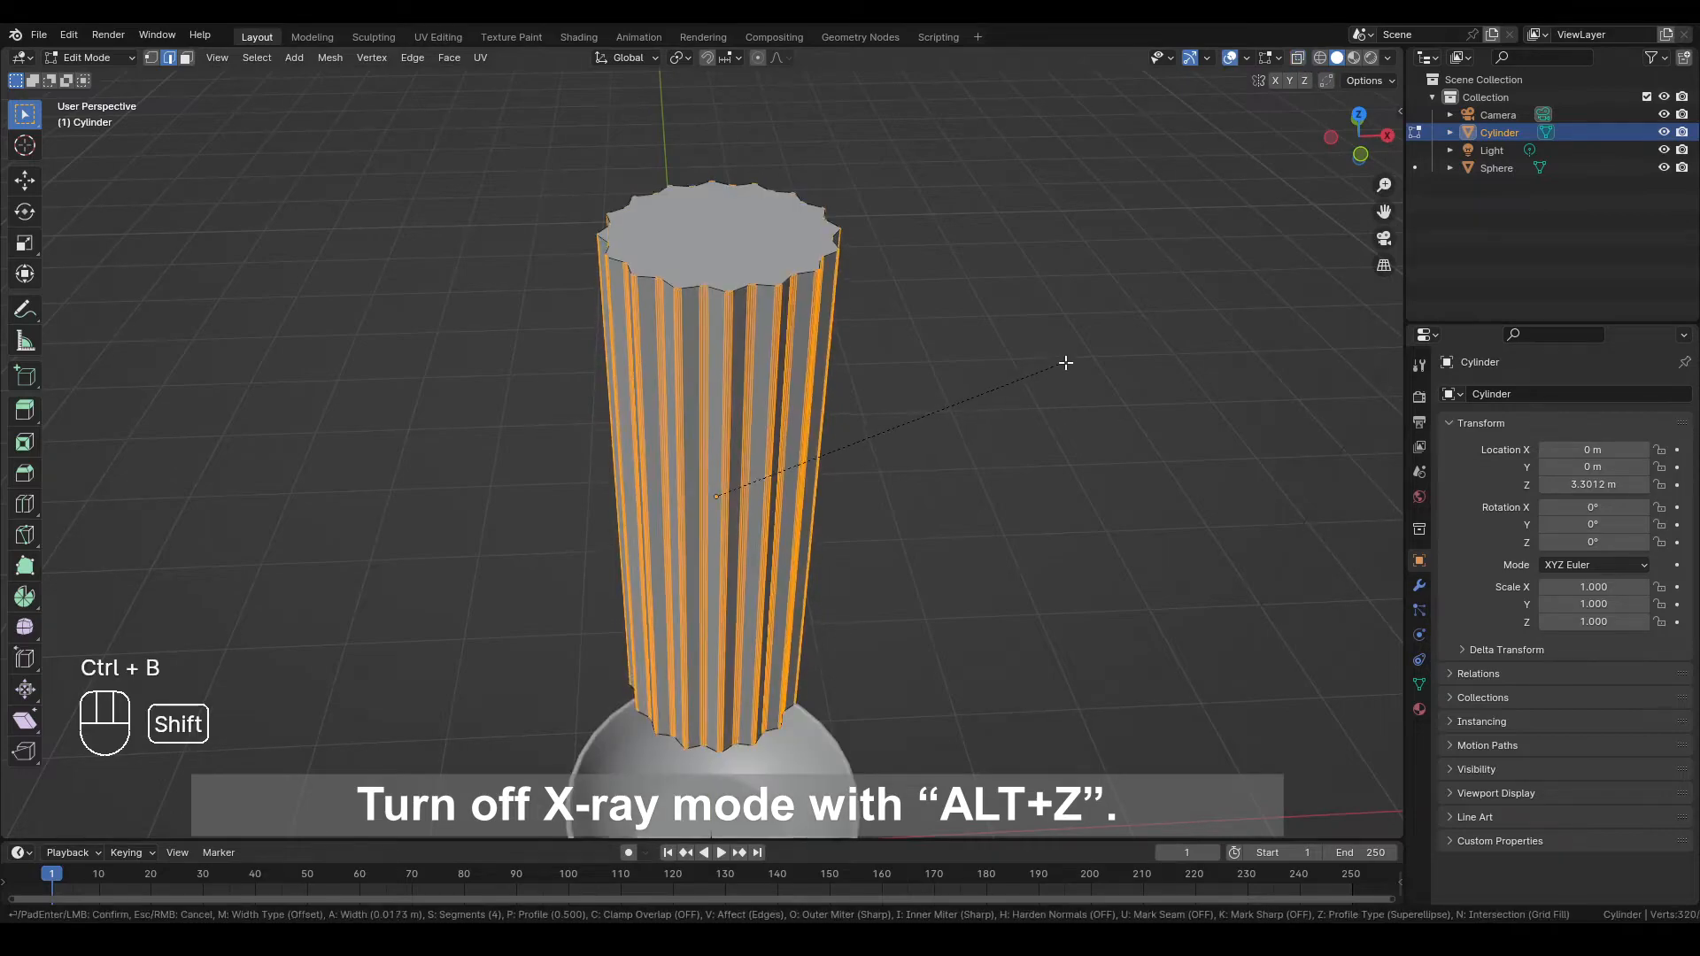
{"action": "left_click", "coordinate": [1098, 352]}
Select the cylinder's top and bottom cap faces and delete them as Faces
{"action": "middle_click_drag", "start_coordinate": [1090, 349], "coordinate": [1002, 325]}
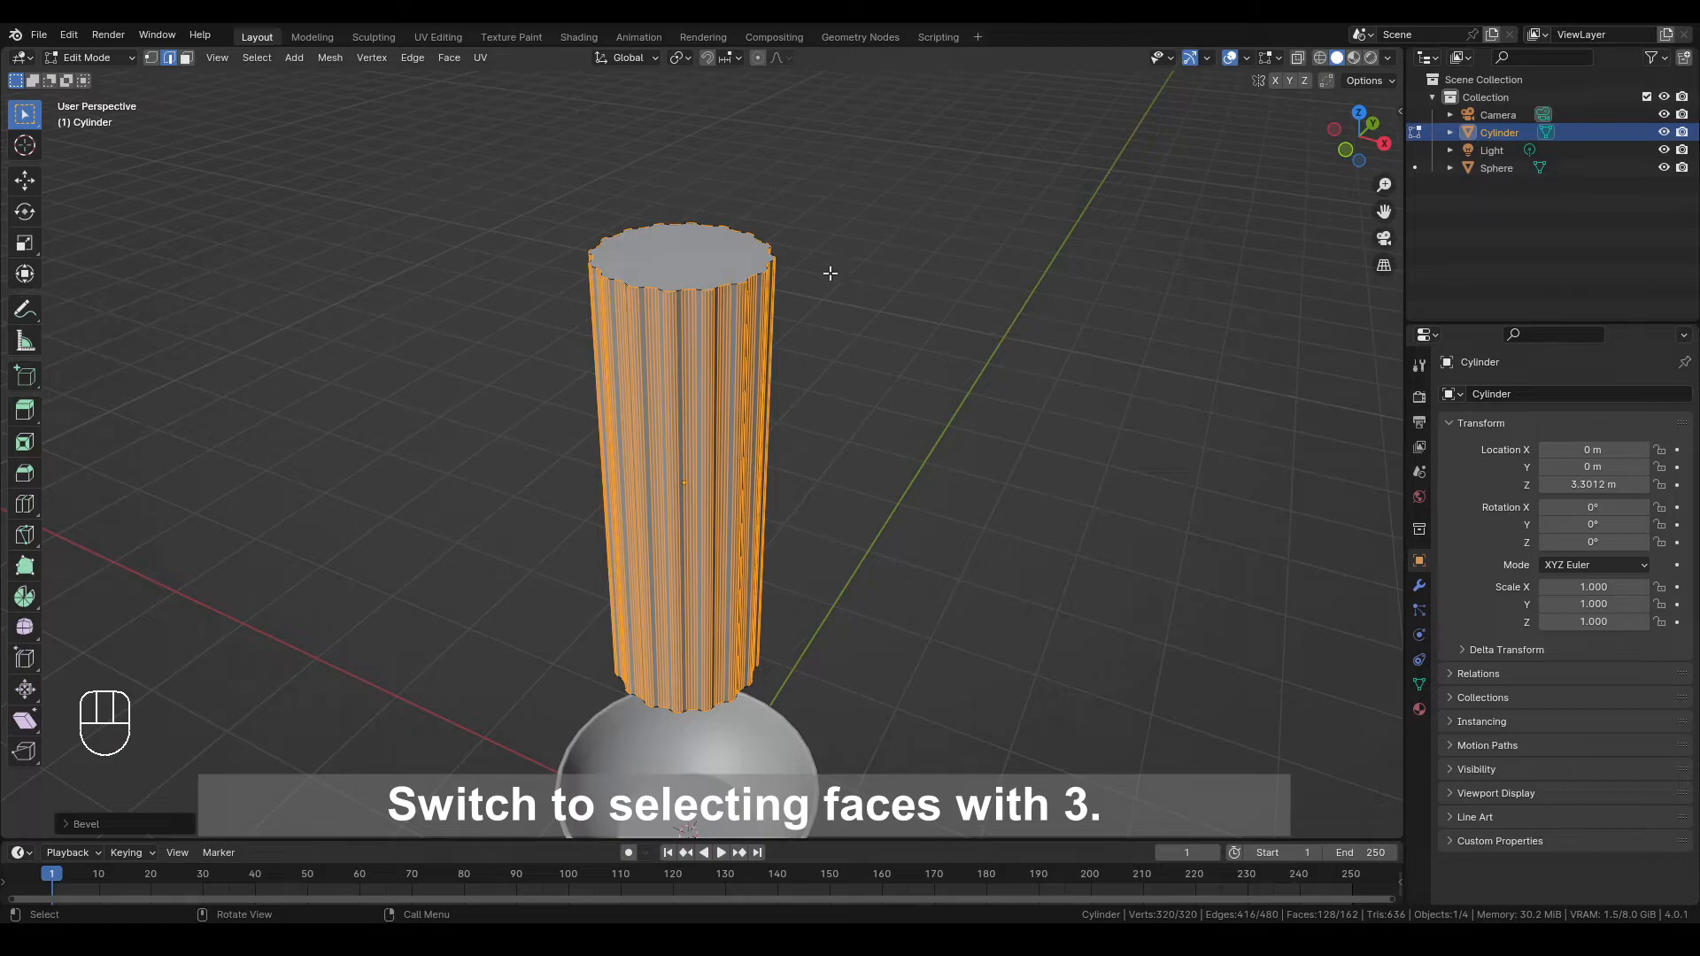
{"action": "key", "text": "3"}
{"action": "left_click", "coordinate": [709, 259]}
{"action": "middle_click_drag", "start_coordinate": [797, 391], "coordinate": [825, 217]}
{"action": "left_click", "coordinate": [717, 593], "text": "shift"}
{"action": "key", "text": "x"}
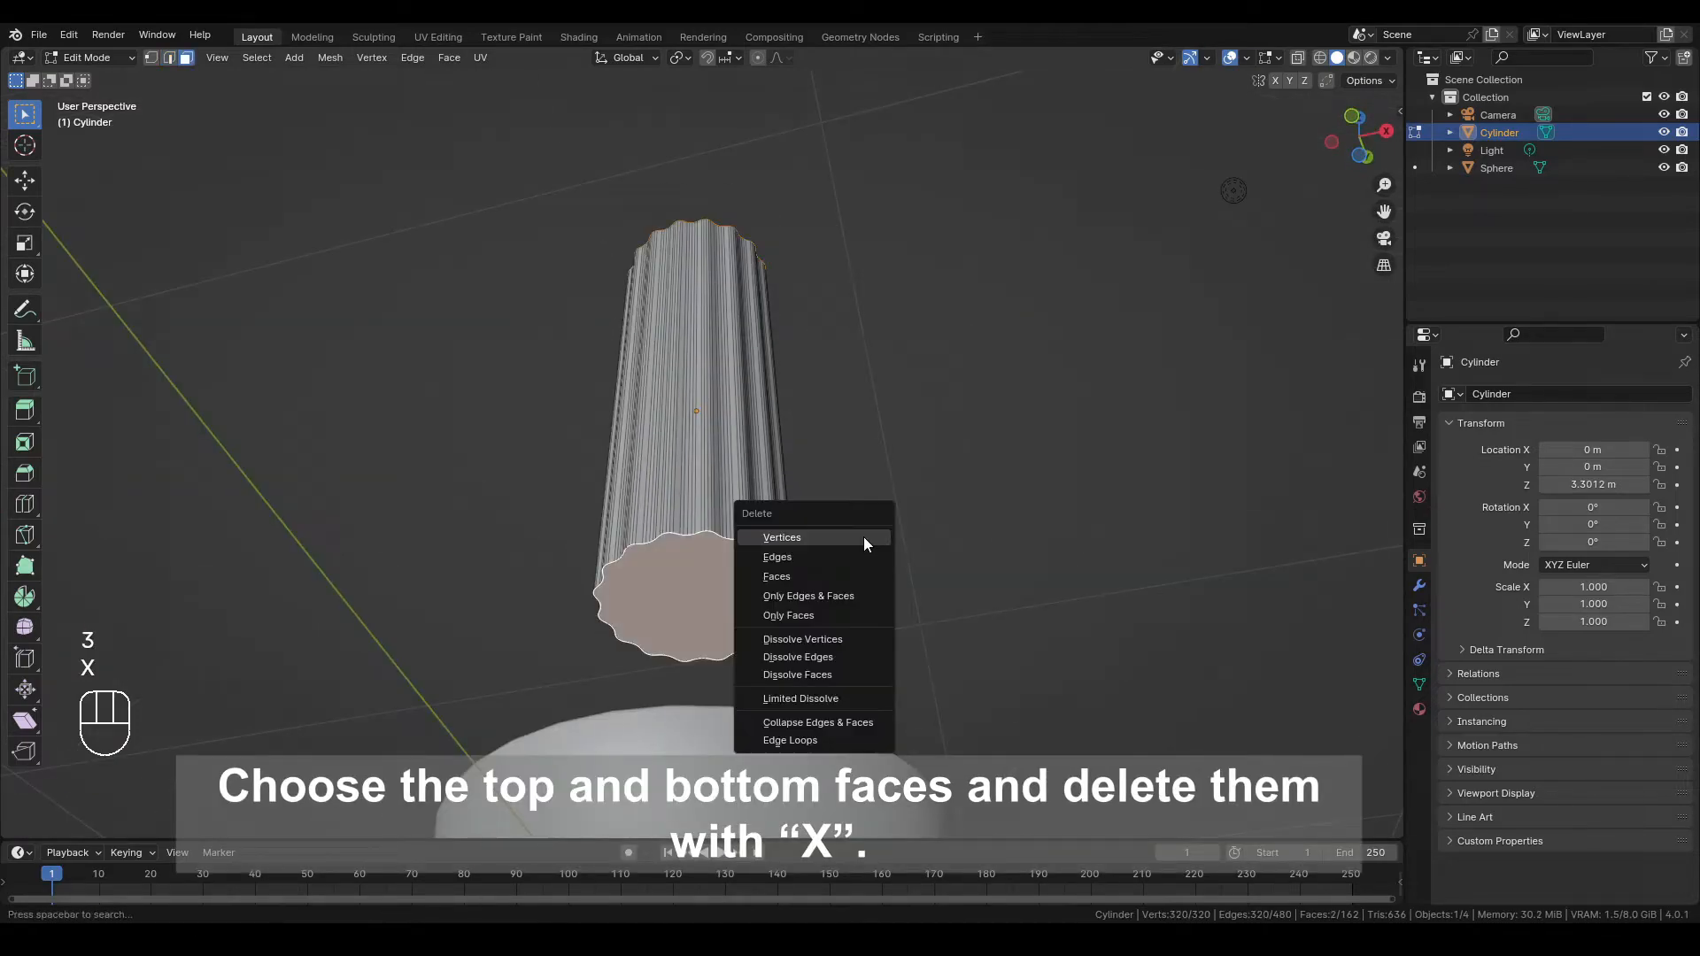
{"action": "left_click", "coordinate": [842, 575]}
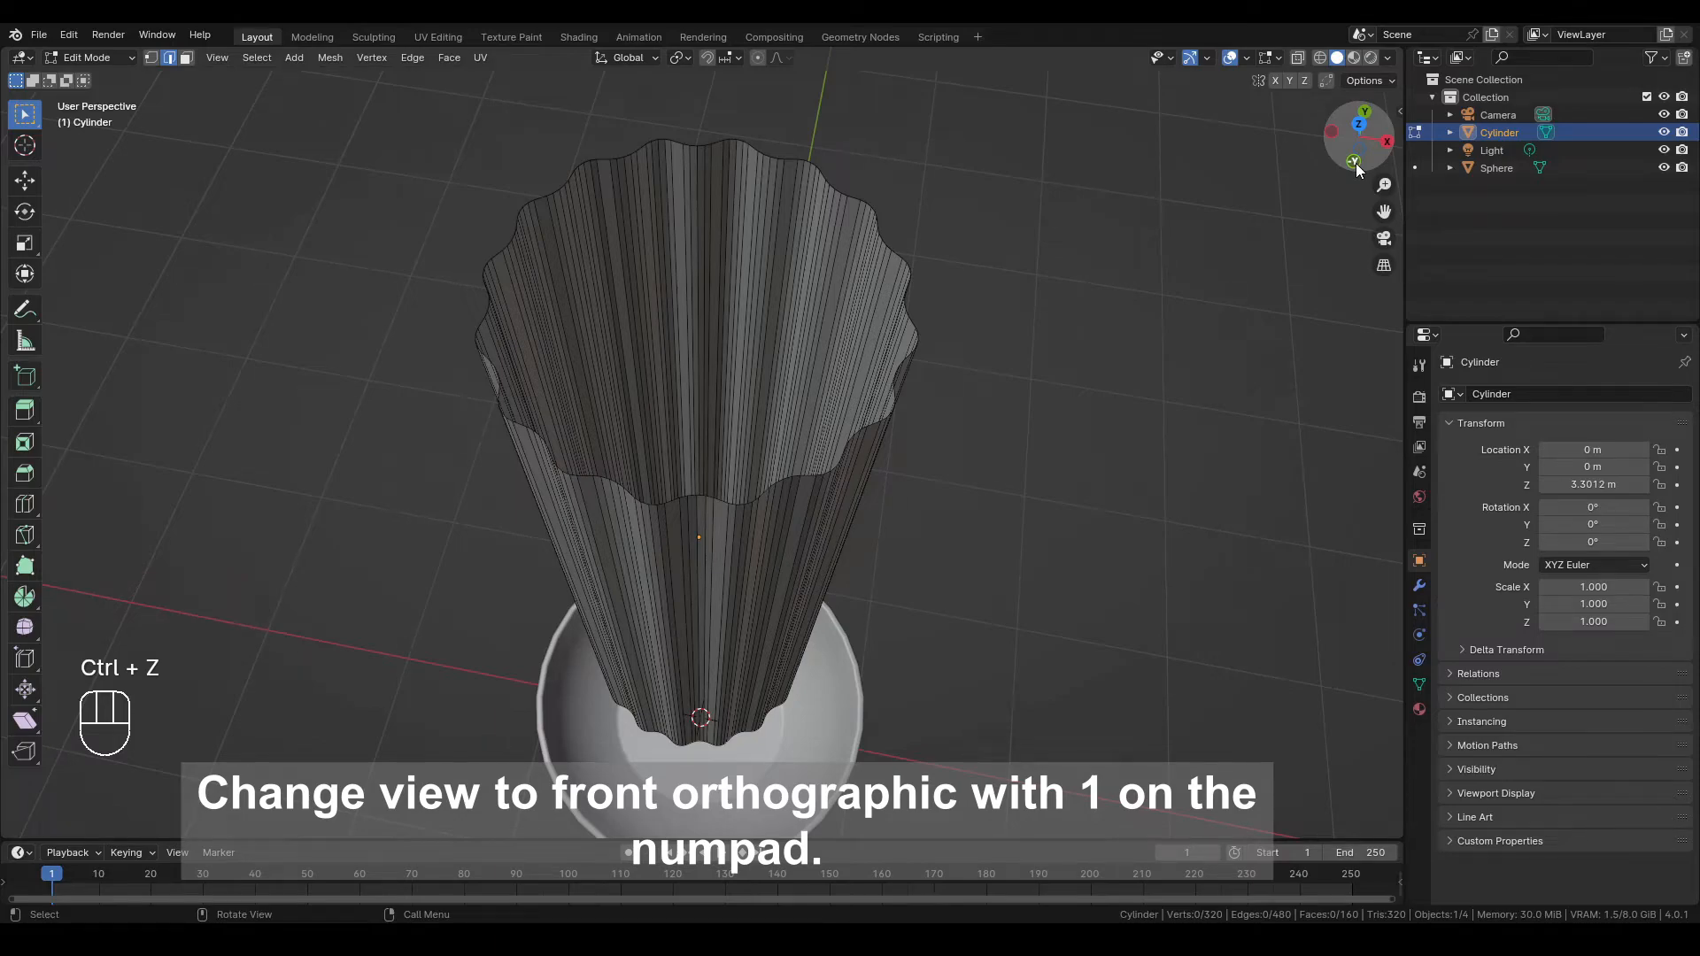
In the front orthographic view with X-ray on, select the tube's top and bottom rims and shear them along Y by about -0.58
{"action": "left_click", "coordinate": [1353, 161]}
{"action": "left_click", "coordinate": [1298, 57]}
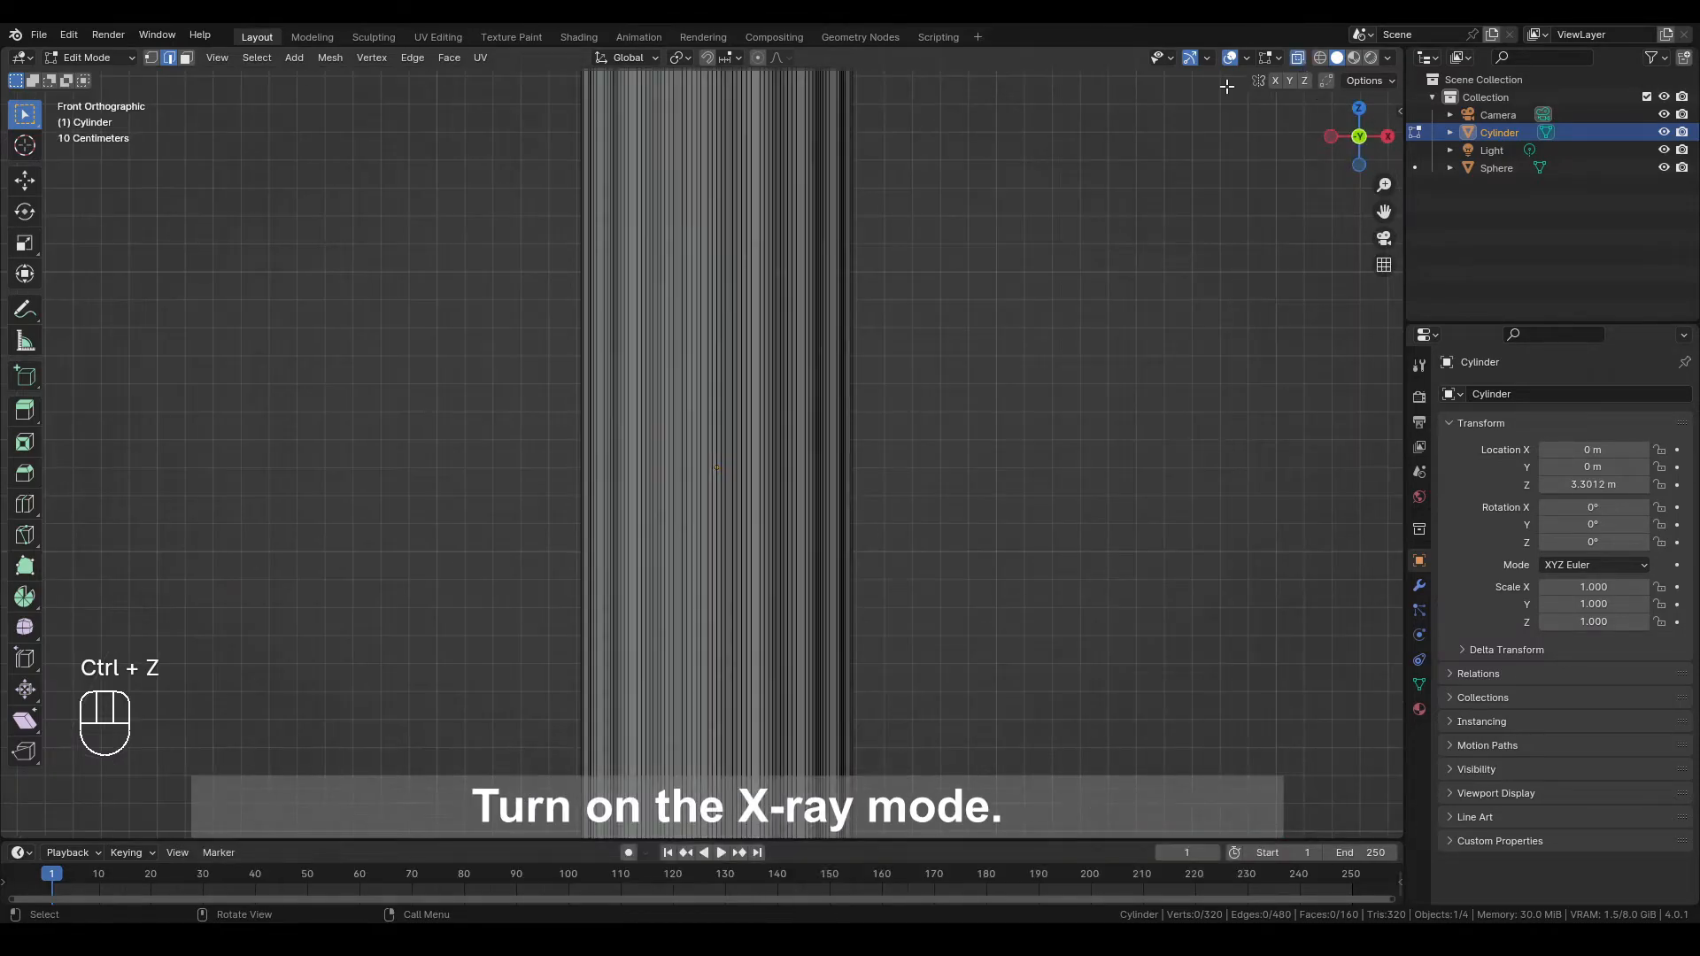
{"action": "scroll", "coordinate": [1022, 212], "scroll_direction": "down", "scroll_amount": 3}
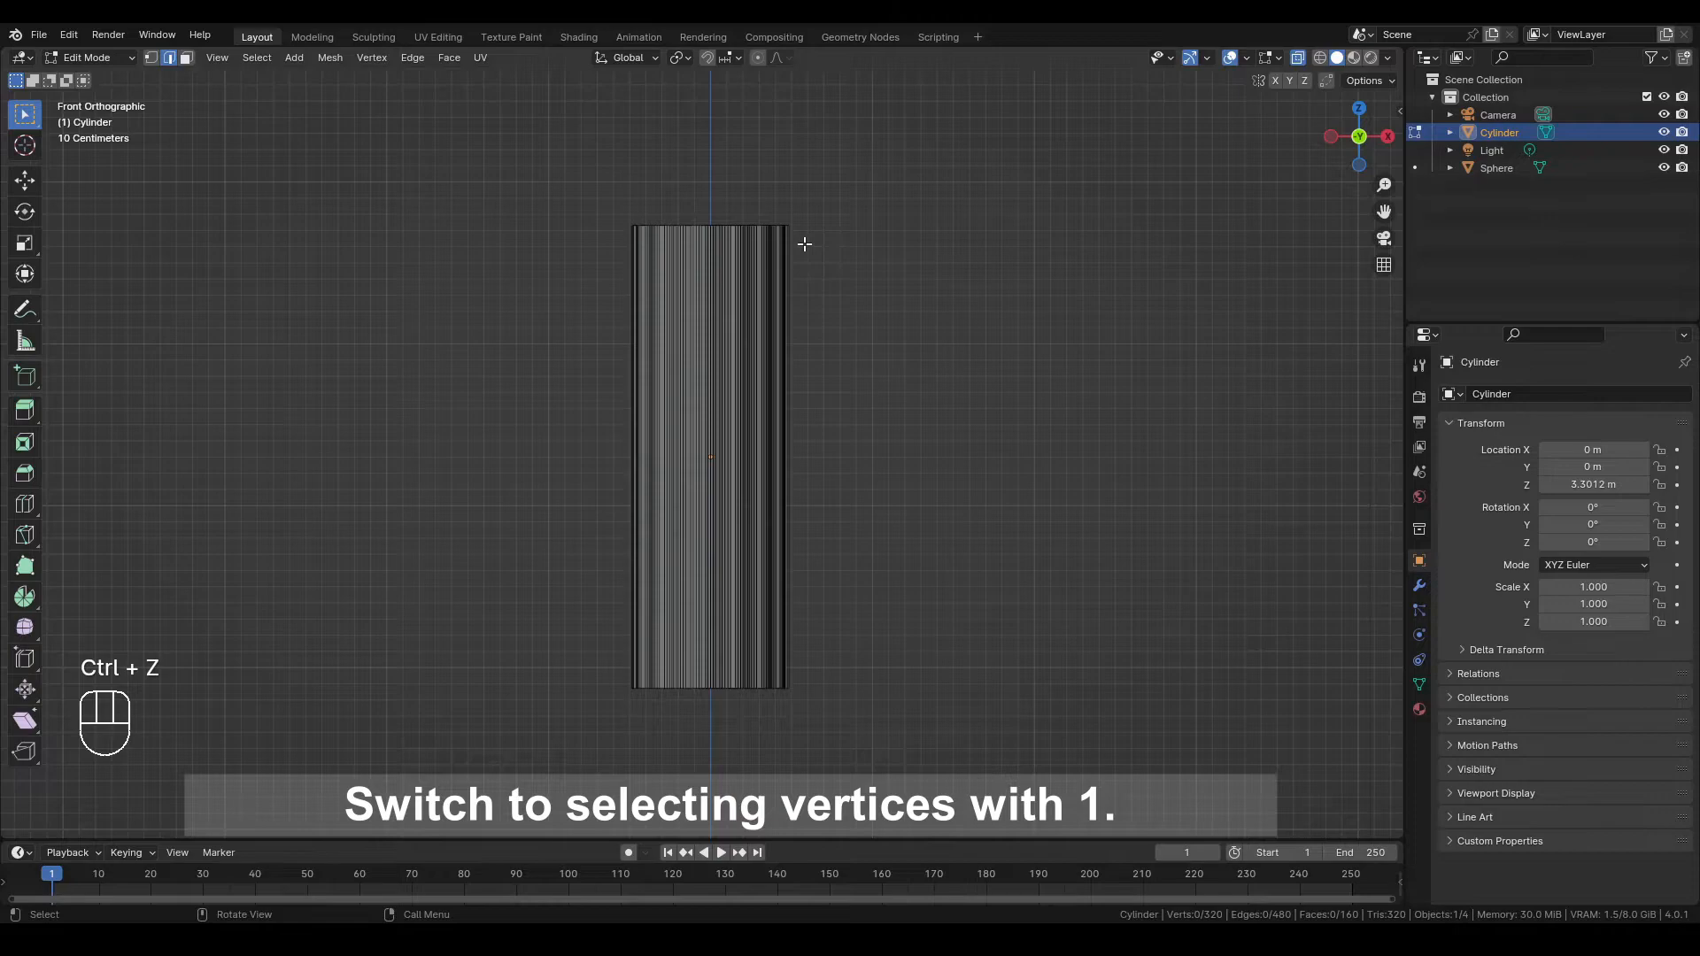
{"action": "key", "text": "1"}
{"action": "left_click_drag", "start_coordinate": [572, 178], "coordinate": [839, 292]}
{"action": "middle_click_drag", "start_coordinate": [903, 427], "coordinate": [935, 293], "text": "shift"}
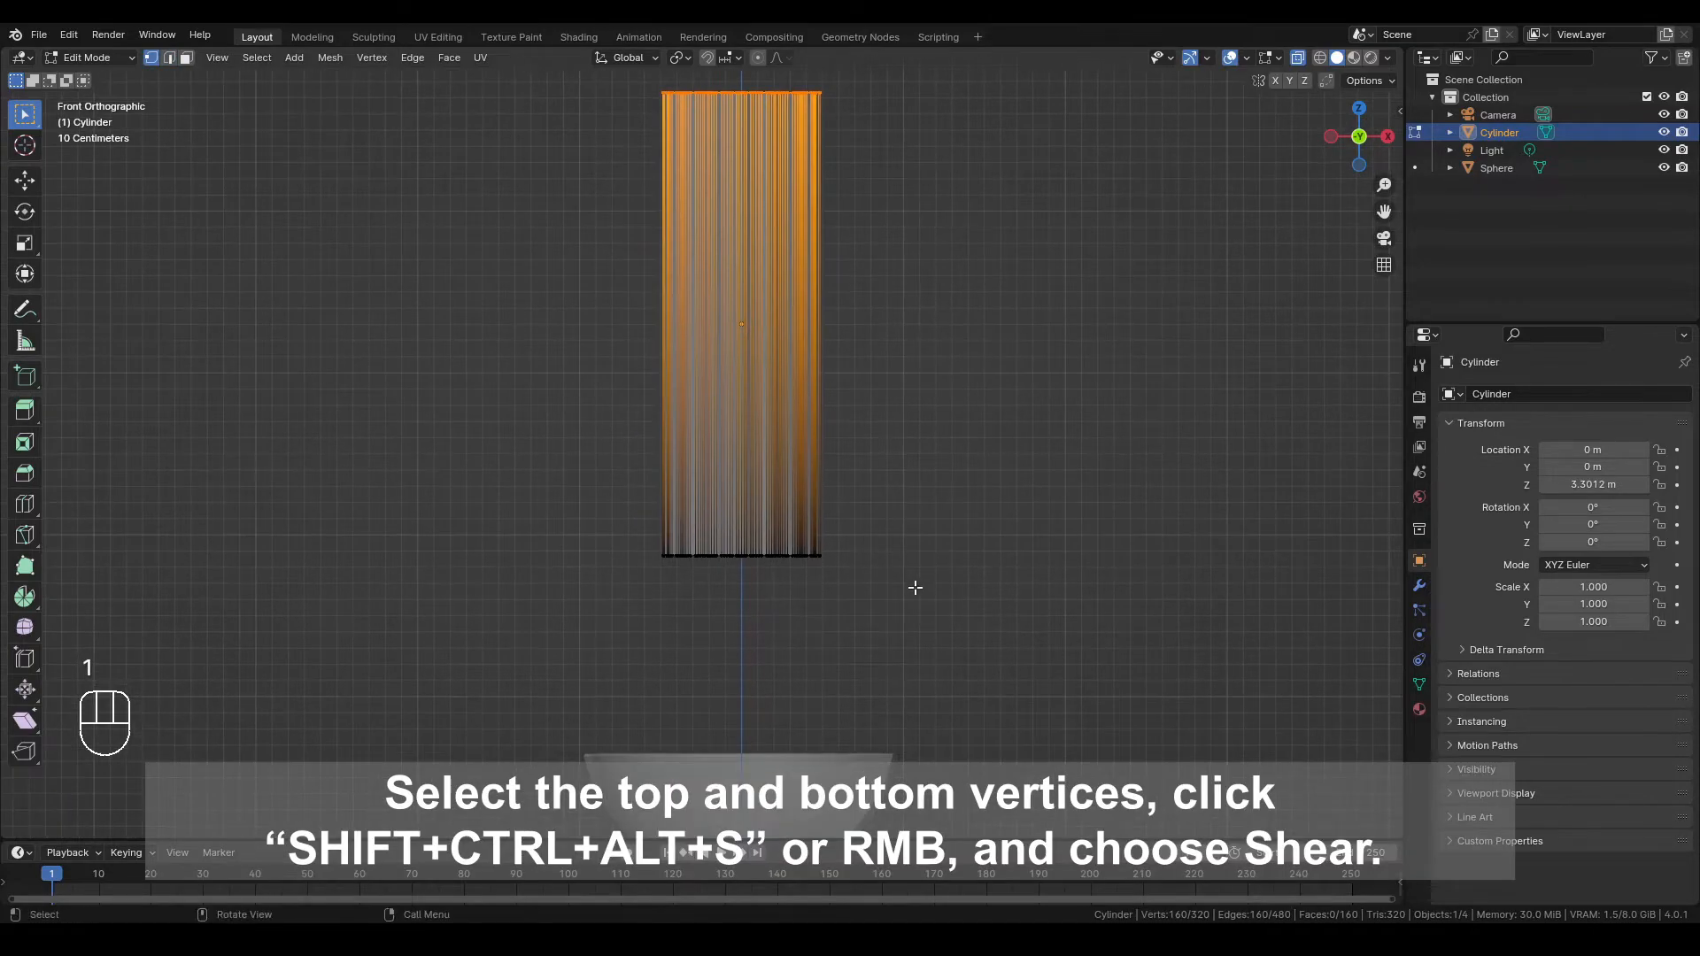
{"action": "key", "text": "2"}
{"action": "left_click_drag", "start_coordinate": [944, 618], "coordinate": [514, 487], "text": "shift"}
{"action": "middle_click_drag", "start_coordinate": [1097, 468], "coordinate": [1037, 425], "text": "shift"}
{"action": "scroll", "coordinate": [1028, 434], "scroll_direction": "up", "scroll_amount": 2}
{"action": "scroll", "coordinate": [1007, 453], "scroll_direction": "down", "scroll_amount": 1}
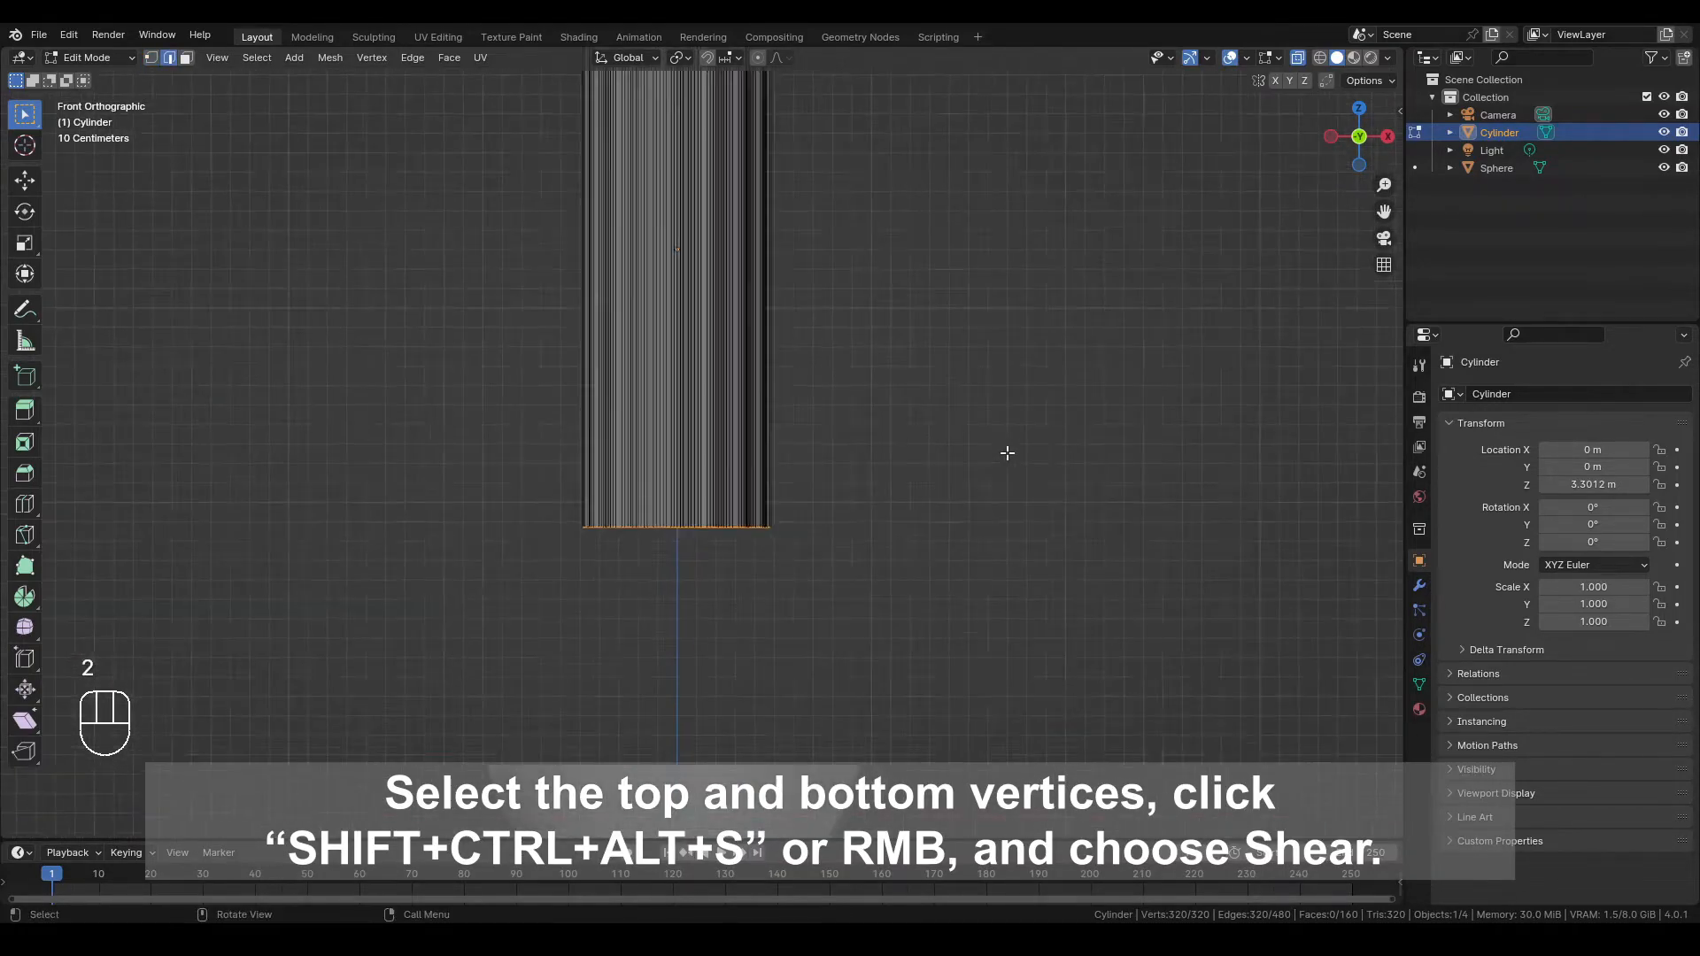
{"action": "scroll", "coordinate": [1007, 454], "scroll_direction": "down", "scroll_amount": 2}
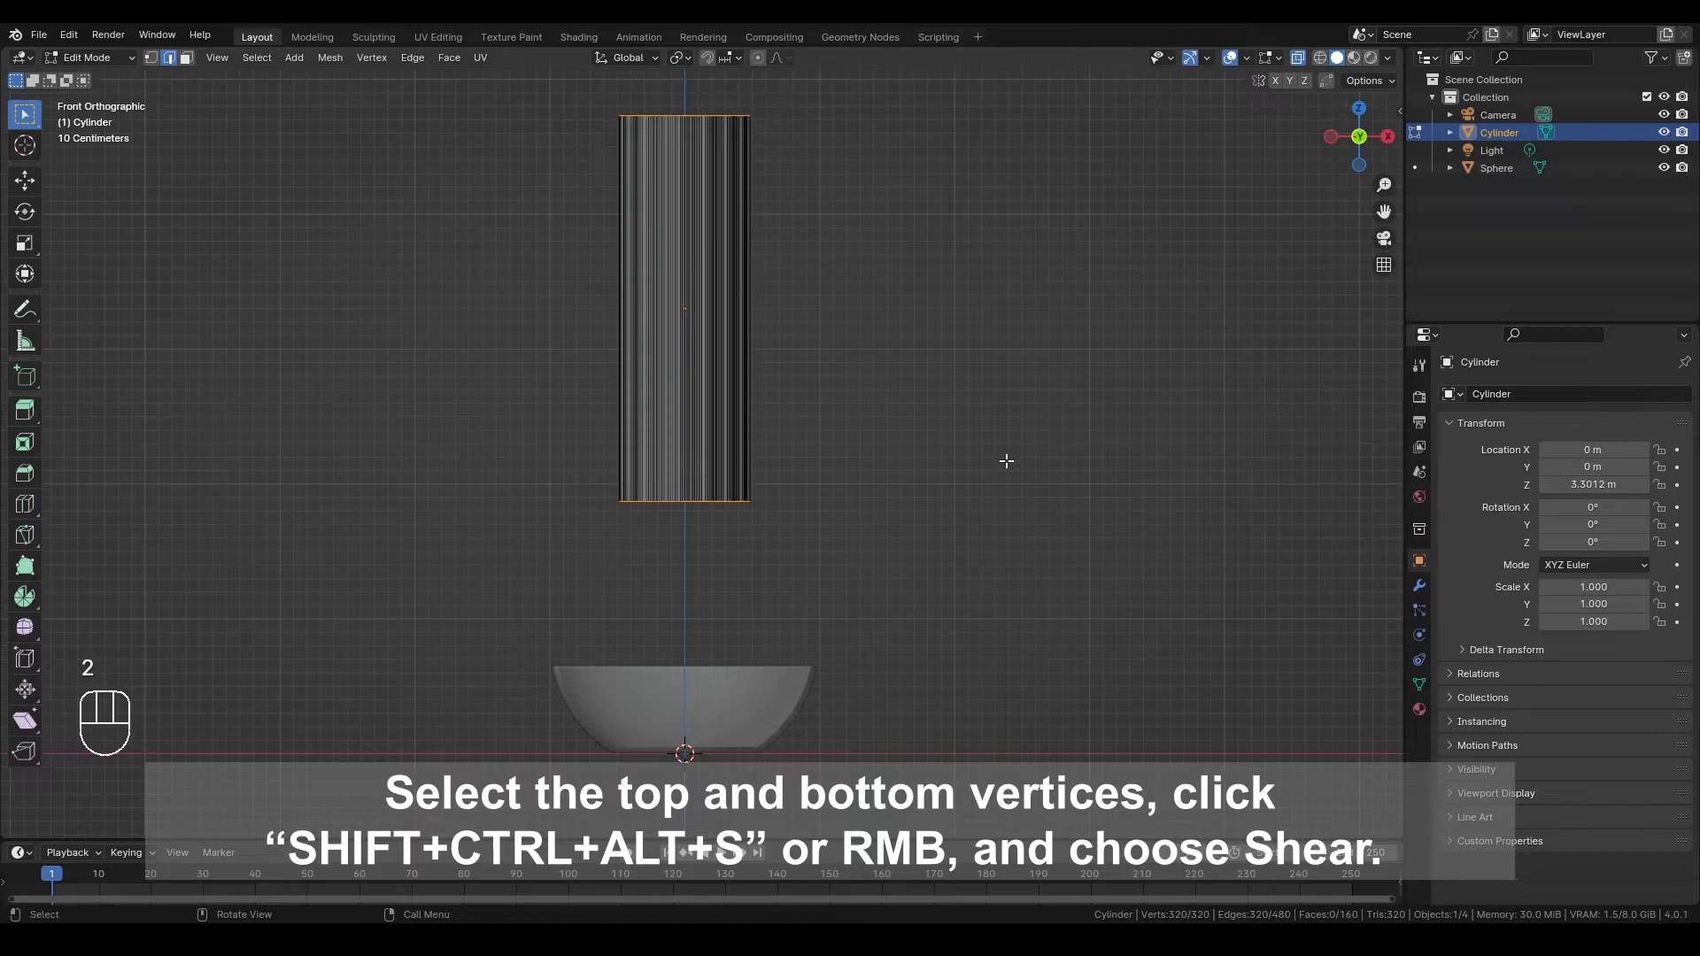
{"action": "key", "text": "shift+ctrl+alt+s"}
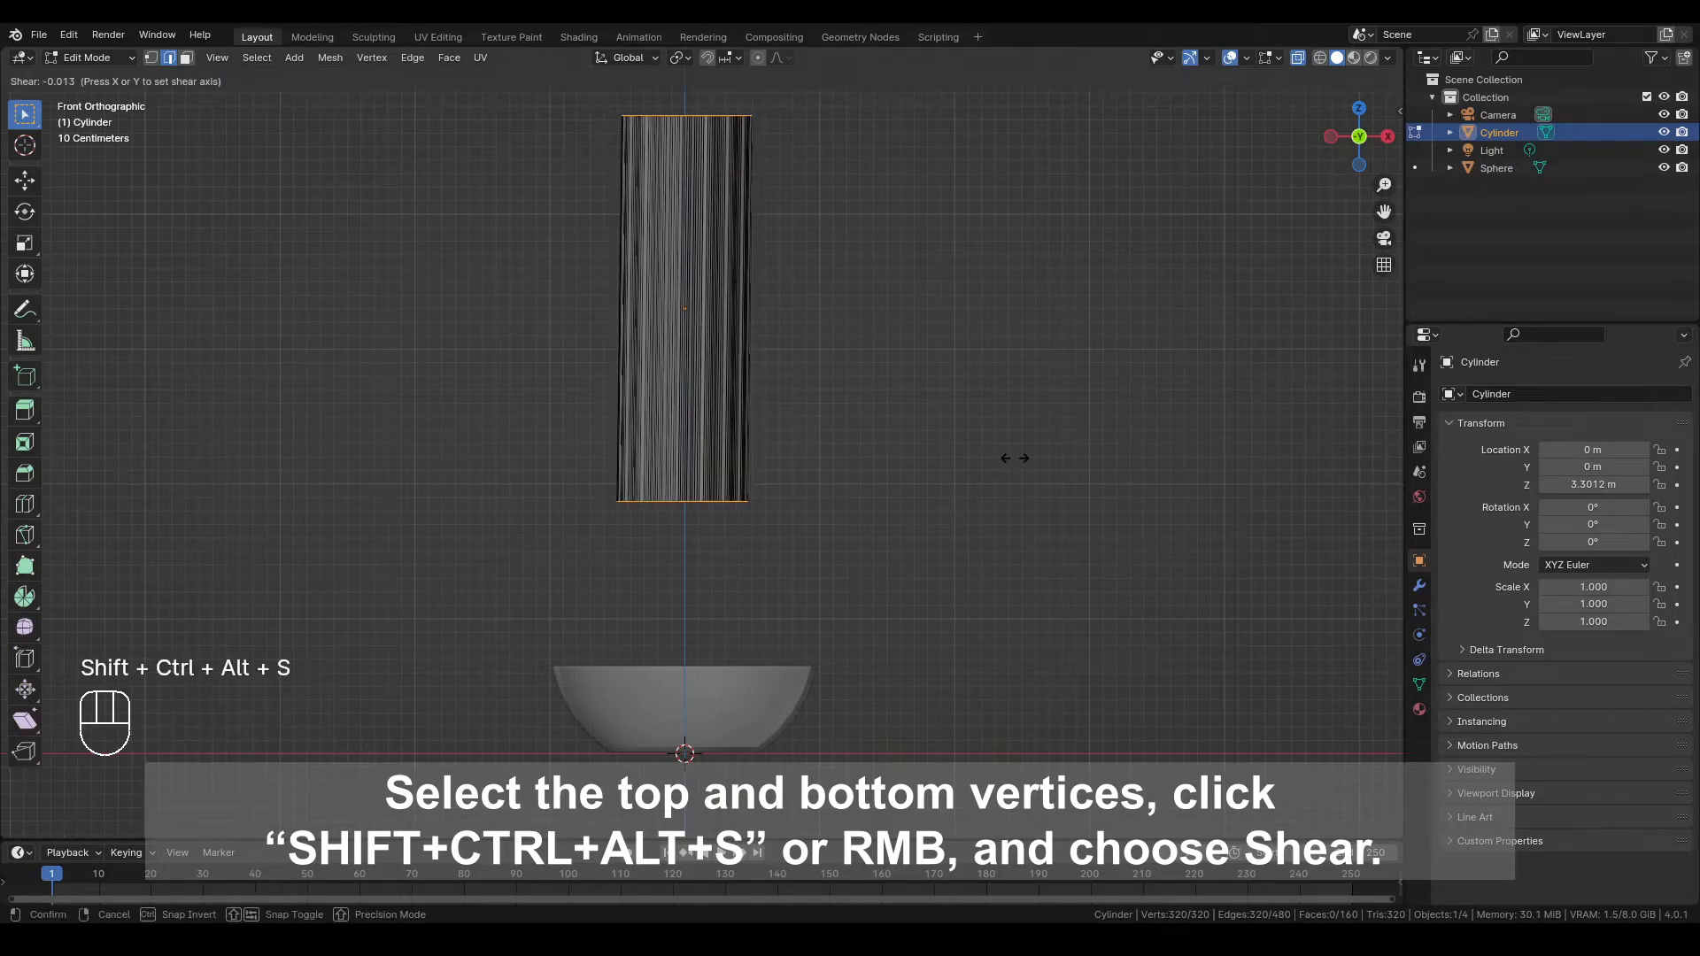
{"action": "key", "text": "y"}
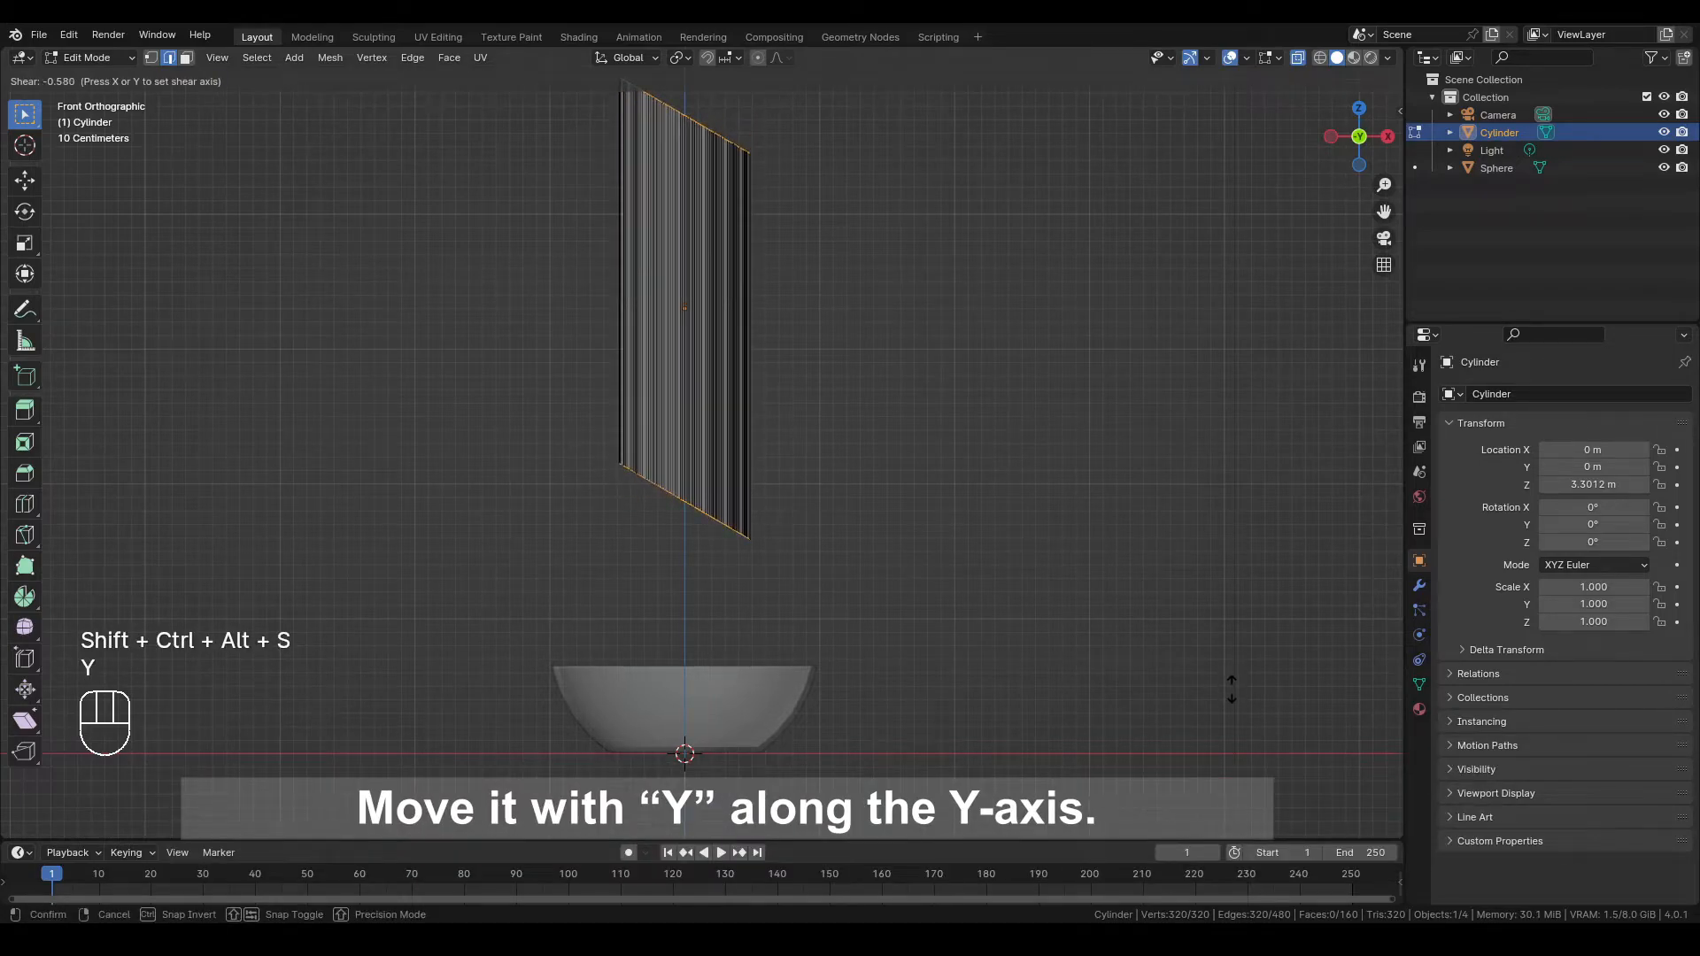
{"action": "left_click", "coordinate": [1232, 690]}
Turn off X-ray, select the whole tube and extrude its faces outward along their normals to give the wall thickness
{"action": "scroll", "coordinate": [1028, 410], "scroll_direction": "down", "scroll_amount": 3}
{"action": "middle_click_drag", "start_coordinate": [957, 308], "coordinate": [921, 496], "text": "shift"}
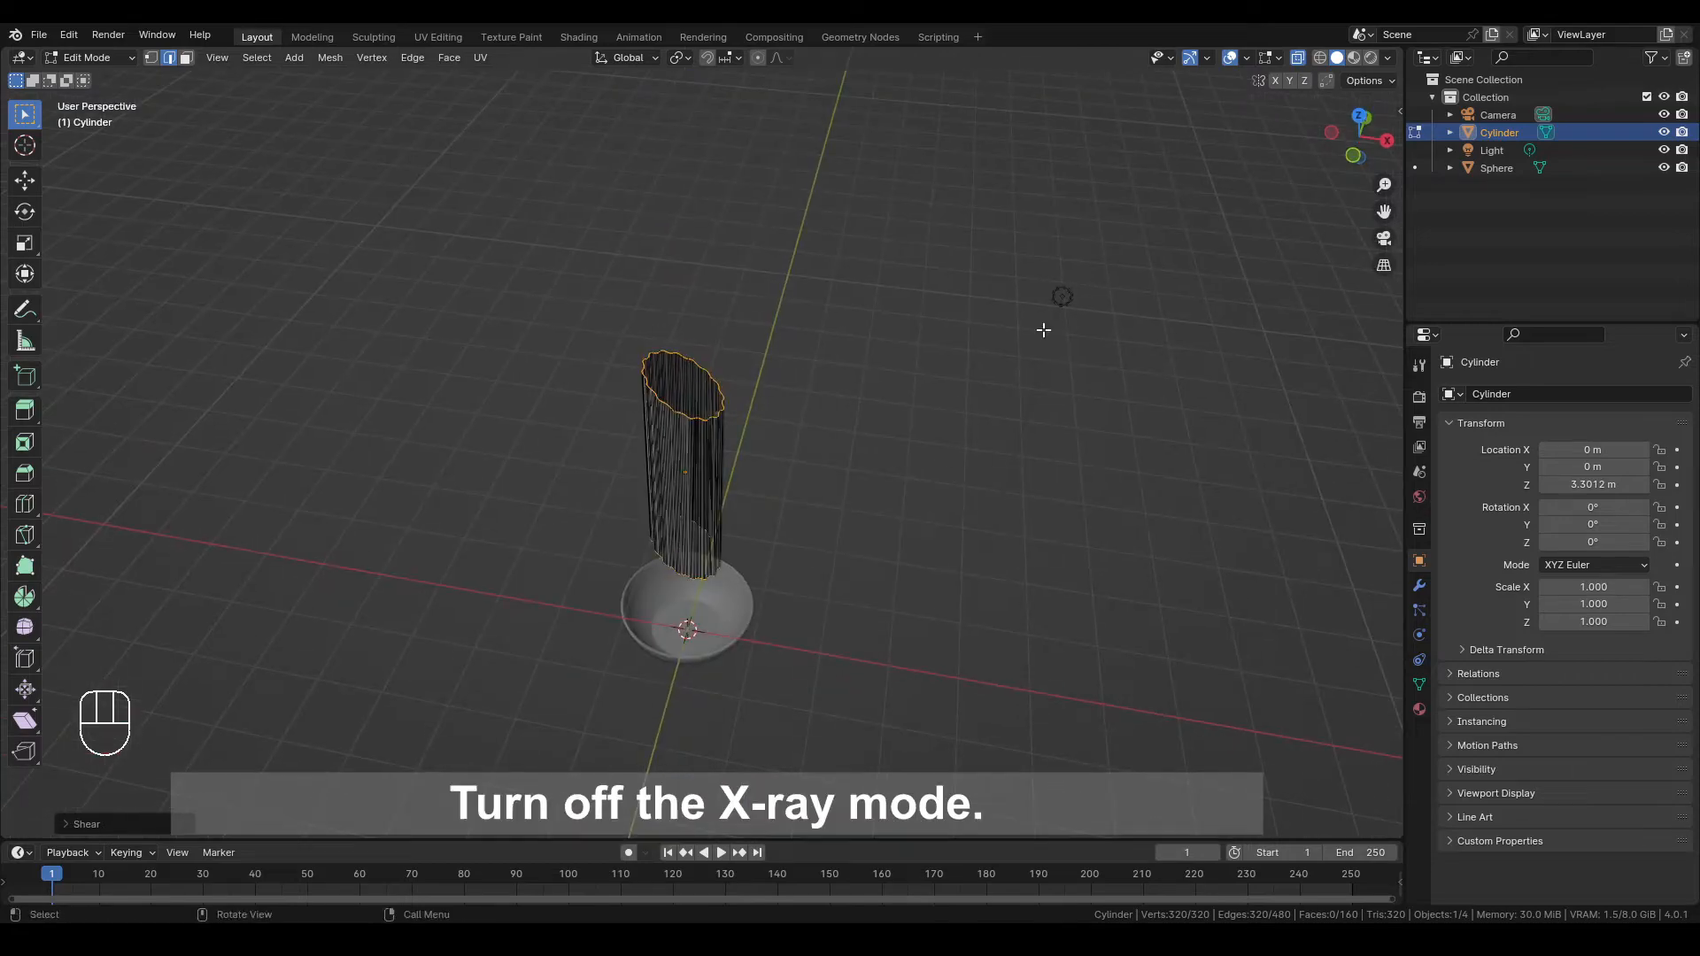
{"action": "left_click", "coordinate": [1298, 58]}
{"action": "scroll", "coordinate": [986, 296], "scroll_direction": "up", "scroll_amount": 5}
{"action": "key", "text": "a"}
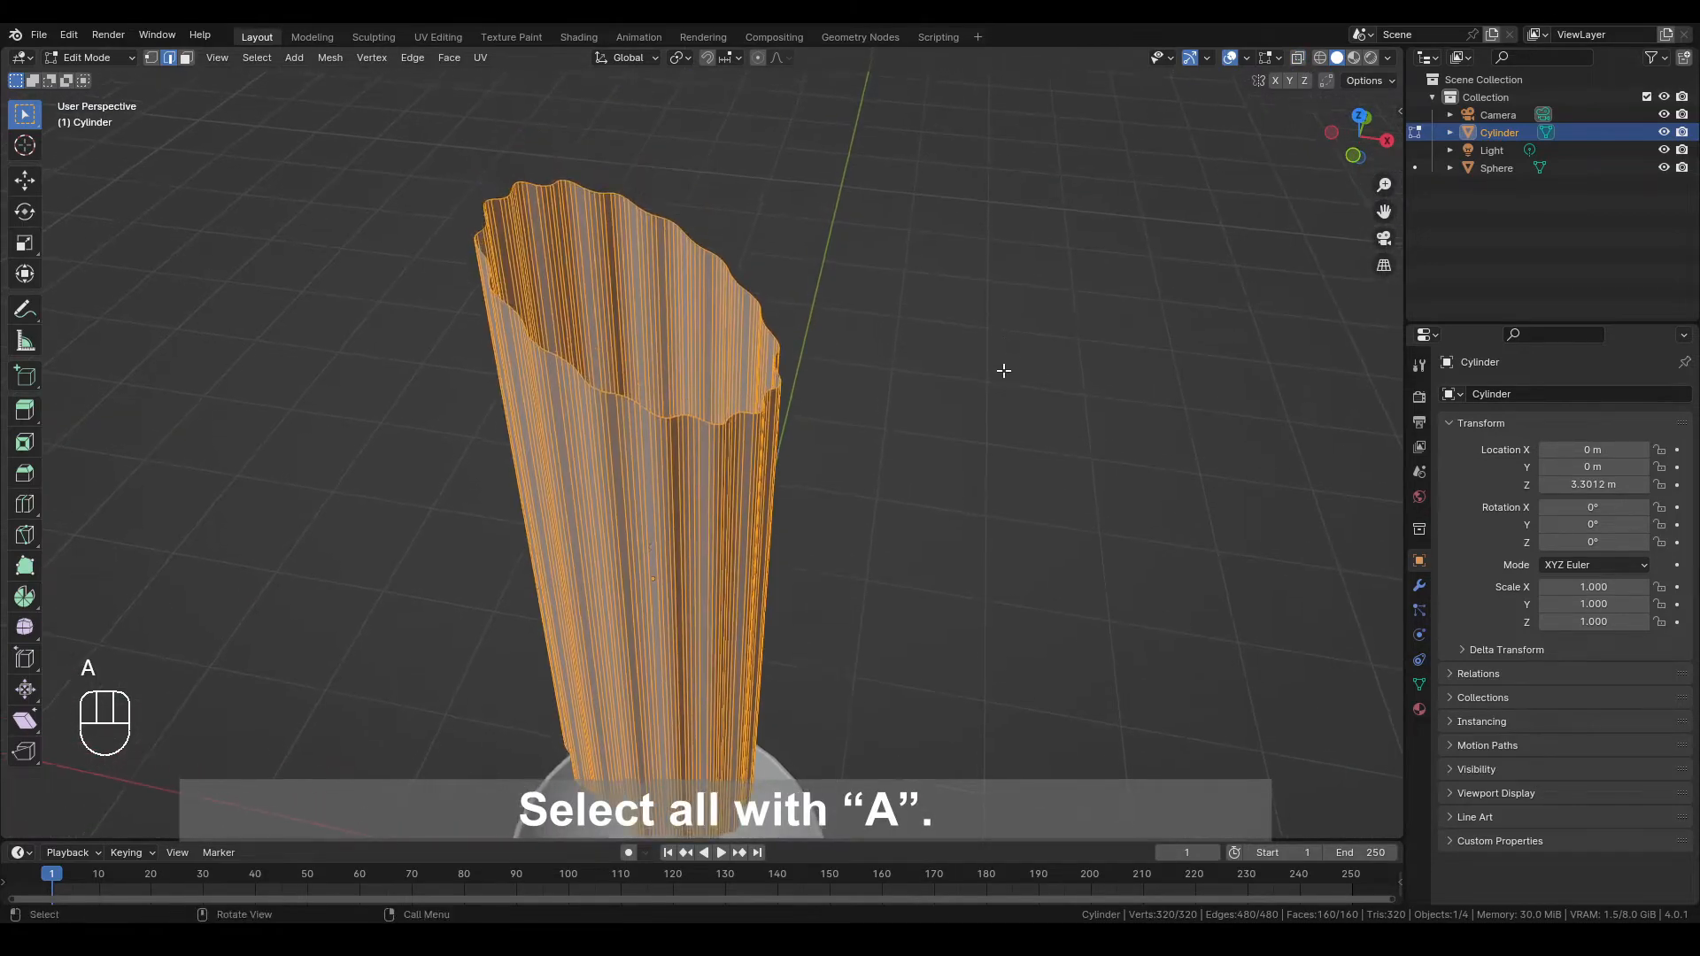
{"action": "scroll", "coordinate": [1003, 370], "scroll_direction": "up", "scroll_amount": 3}
{"action": "key", "text": "alt+e"}
{"action": "left_click", "coordinate": [1003, 363]}
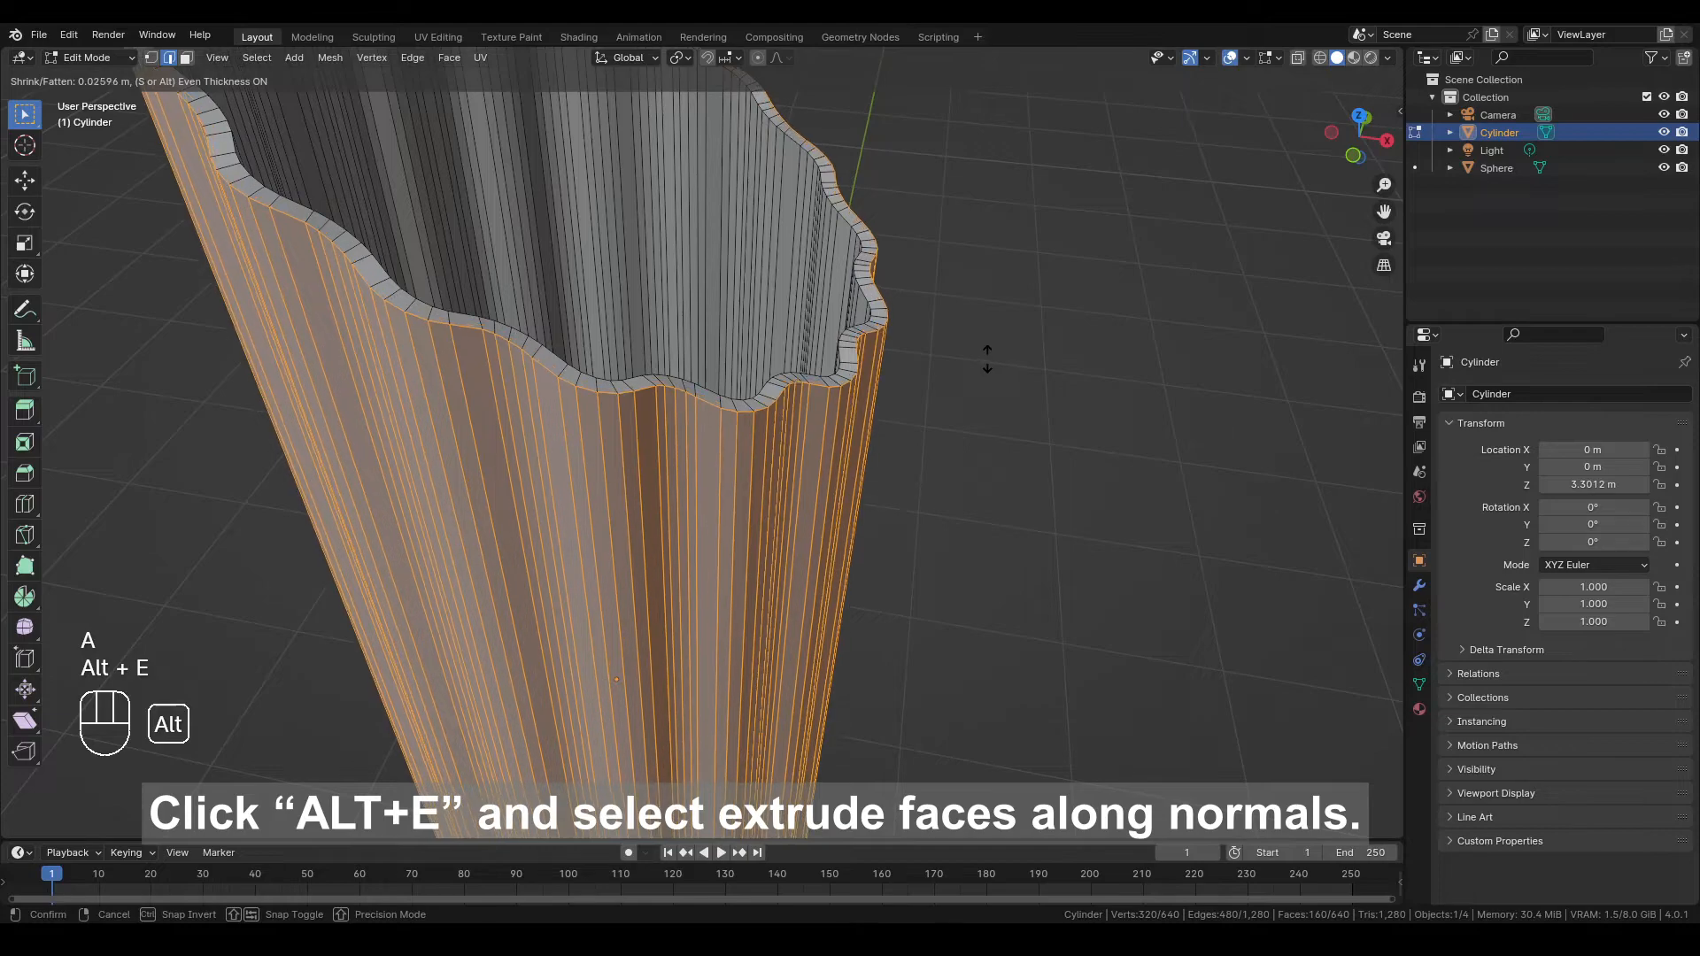
{"action": "left_click", "coordinate": [974, 353]}
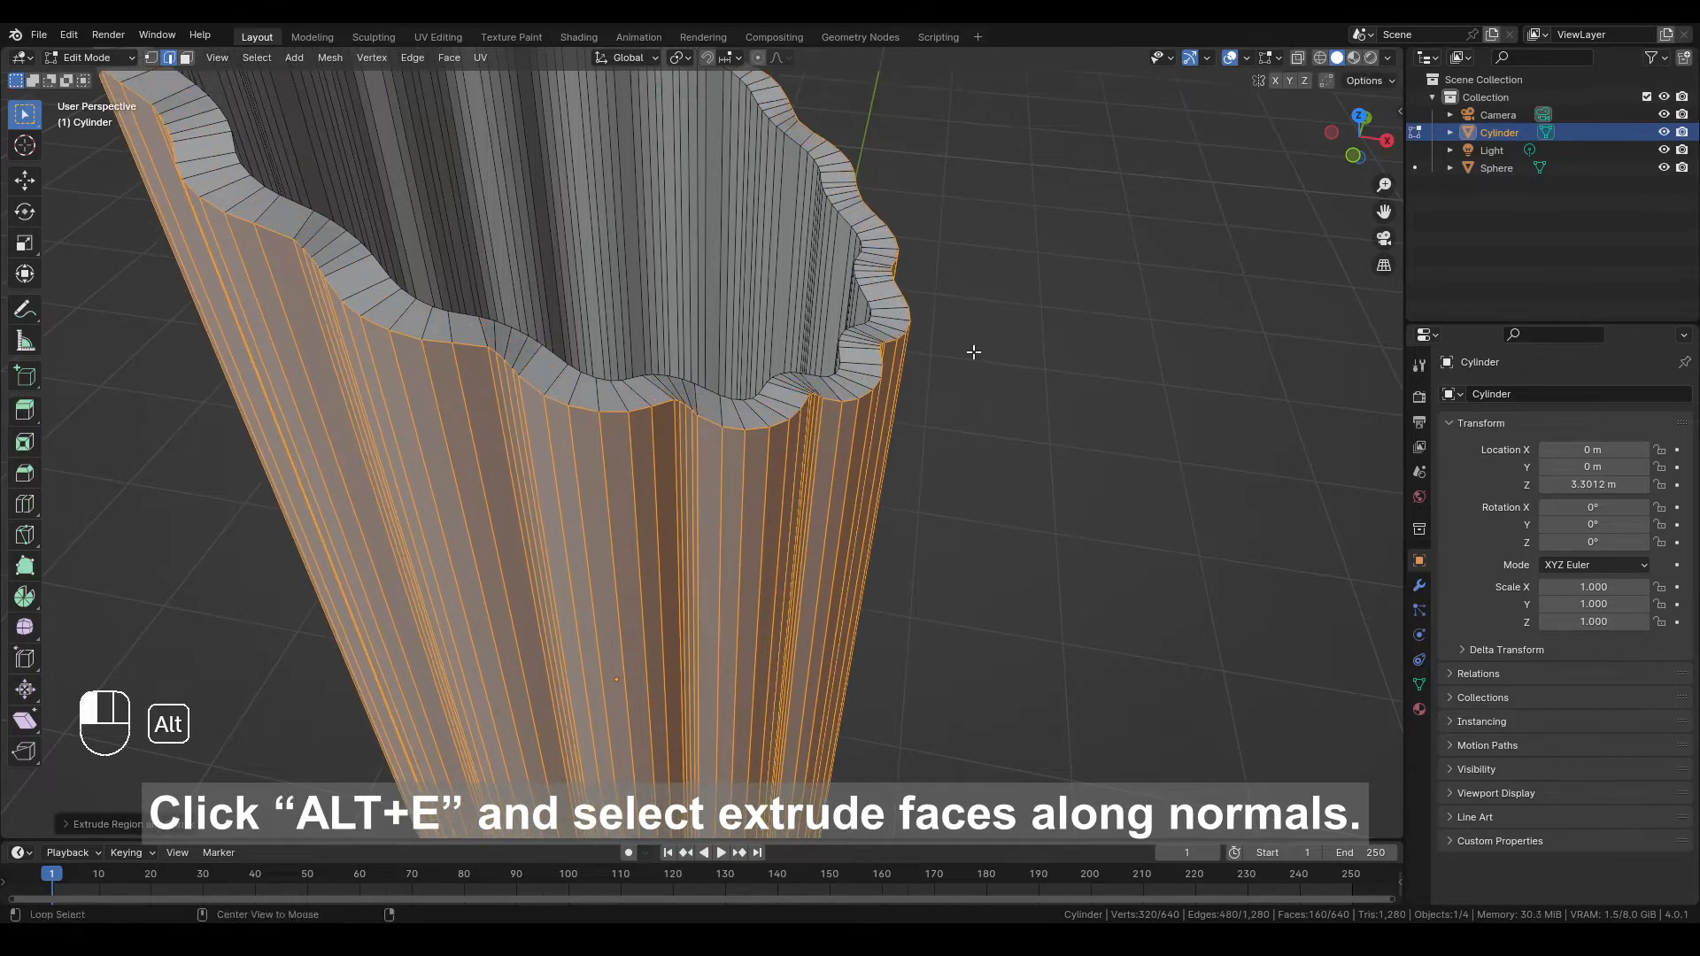
Select the thickened tube's whole mesh and scale it slightly narrower along Y
{"action": "scroll", "coordinate": [982, 354], "scroll_direction": "down", "scroll_amount": 6}
{"action": "key", "text": "a"}
{"action": "key", "text": "s"}
{"action": "key", "text": "y"}
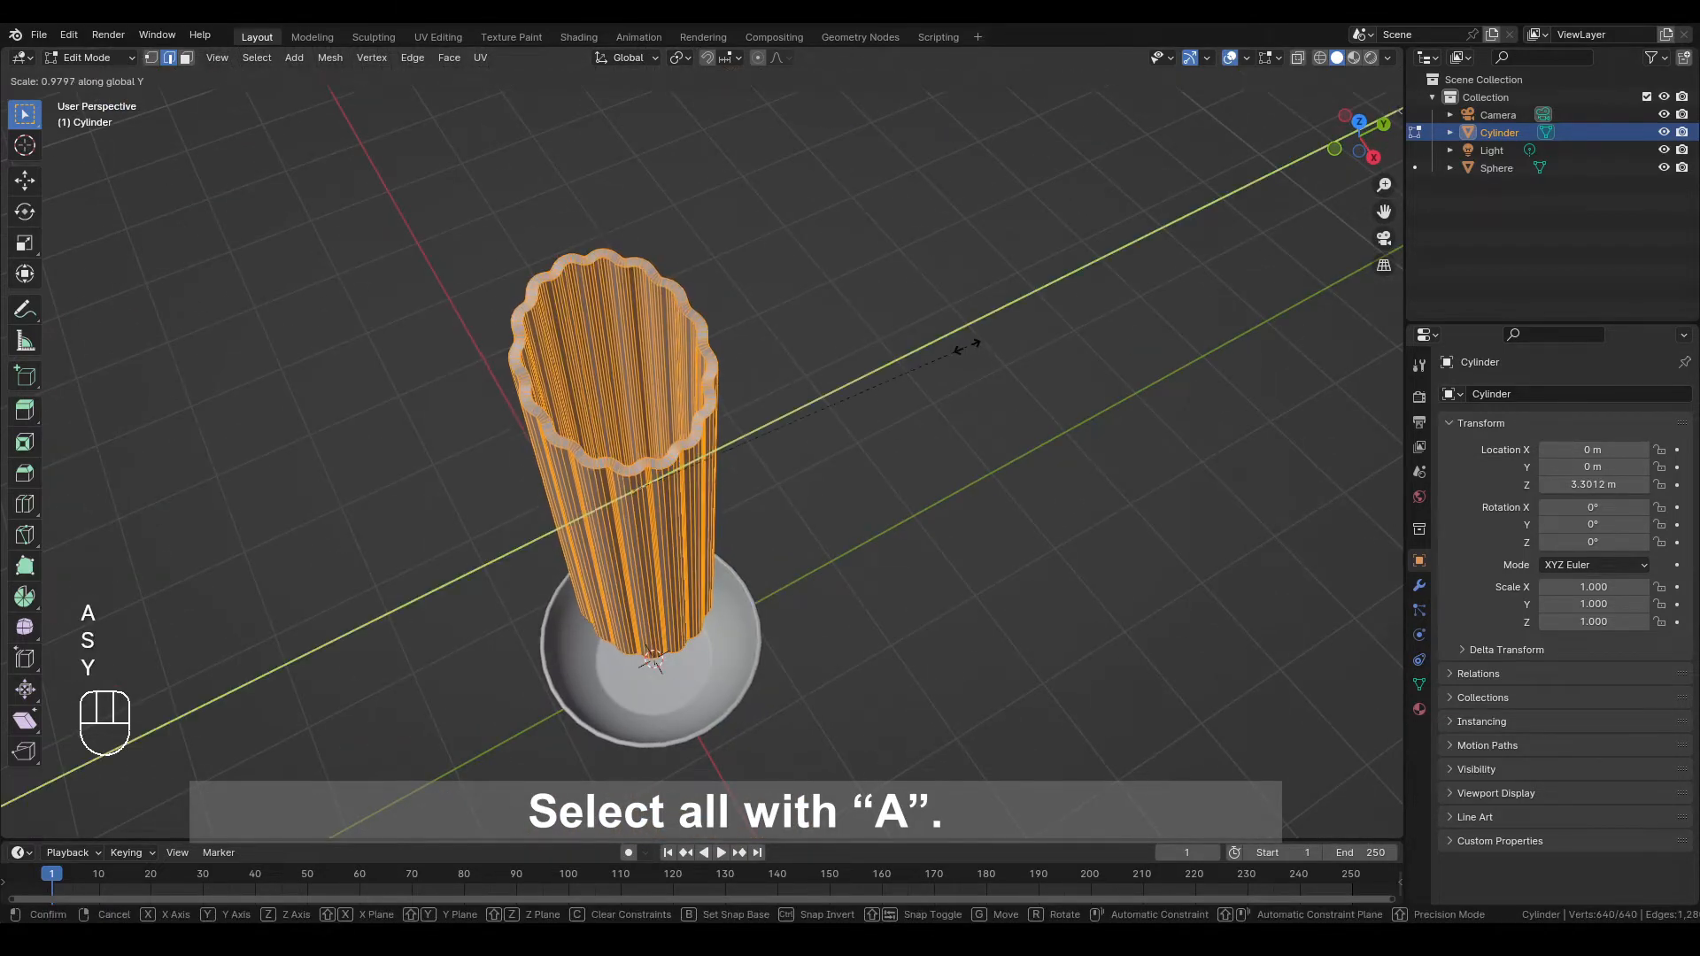
{"action": "left_click", "coordinate": [928, 354]}
Select the faces of the tube's slanted top rim and move them up about 0.19 m along Z
{"action": "middle_click_drag", "start_coordinate": [853, 390], "coordinate": [963, 232]}
{"action": "middle_click_drag", "start_coordinate": [963, 232], "coordinate": [903, 353]}
{"action": "scroll", "coordinate": [903, 353], "scroll_direction": "up", "scroll_amount": 5}
{"action": "key", "text": "3"}
{"action": "scroll", "coordinate": [822, 376], "scroll_direction": "up", "scroll_amount": 2}
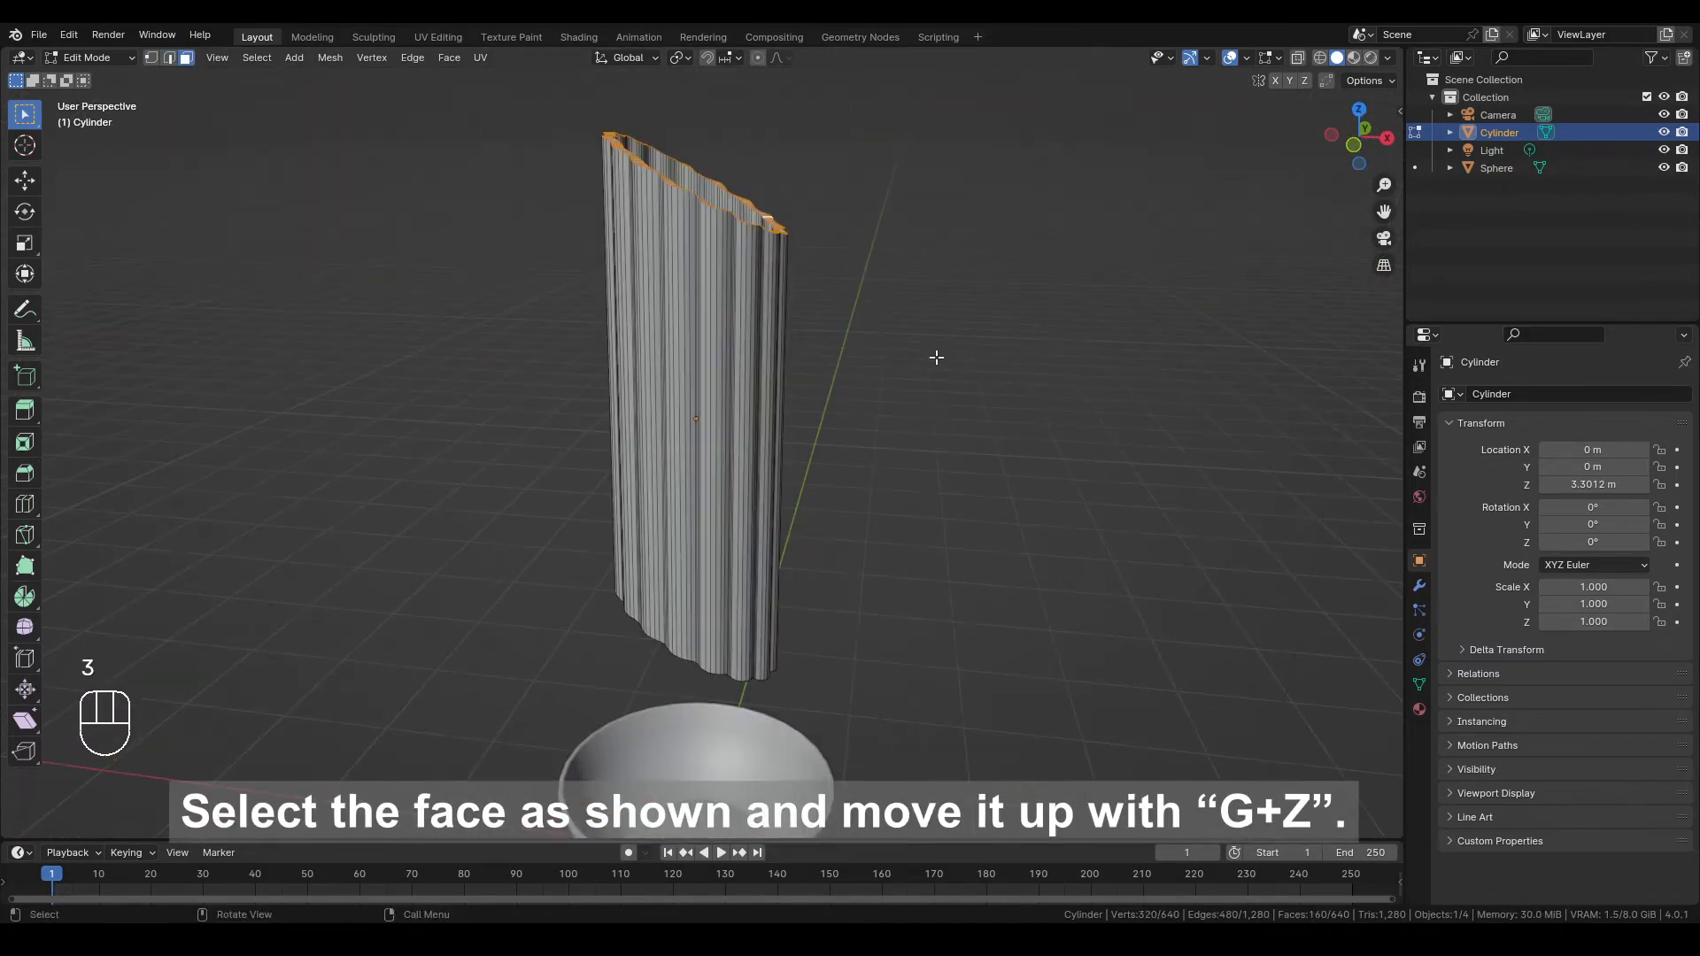
{"action": "key", "text": "g"}
{"action": "key", "text": "z"}
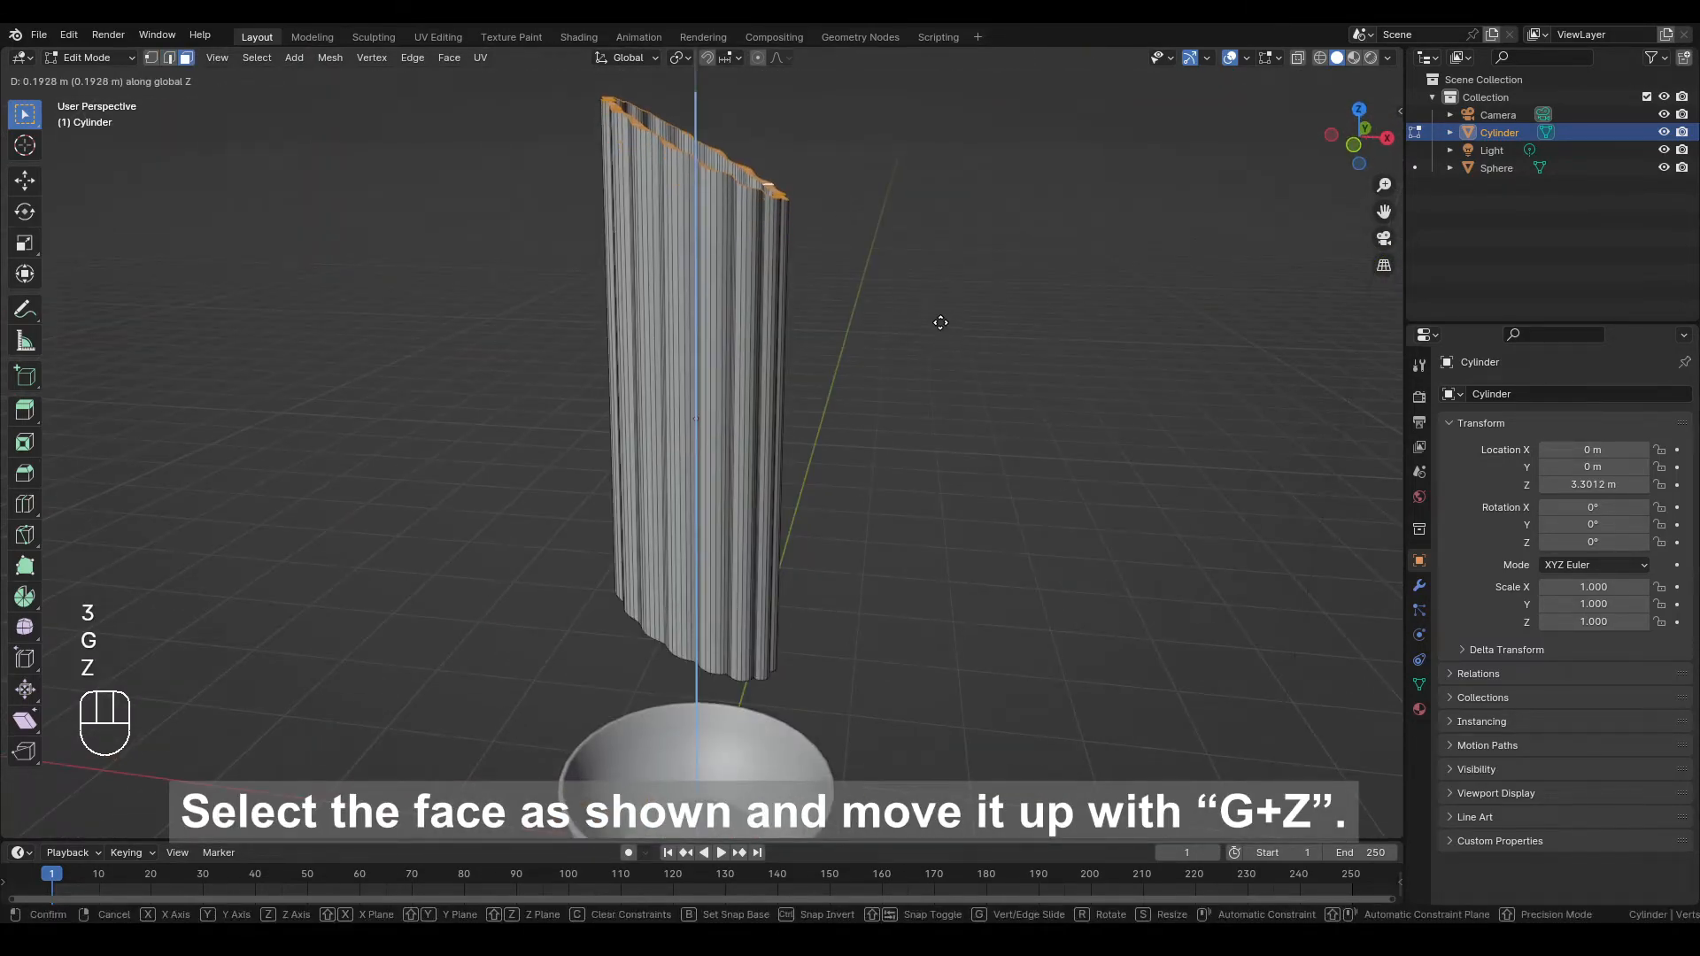
{"action": "left_click", "coordinate": [941, 322]}
Return to Object Mode and apply Shade Auto Smooth to the ridged tube
{"action": "scroll", "coordinate": [939, 323], "scroll_direction": "down", "scroll_amount": 3}
{"action": "middle_click_drag", "start_coordinate": [939, 322], "coordinate": [937, 375]}
{"action": "key", "text": "Tab"}
{"action": "right_click", "coordinate": [937, 375]}
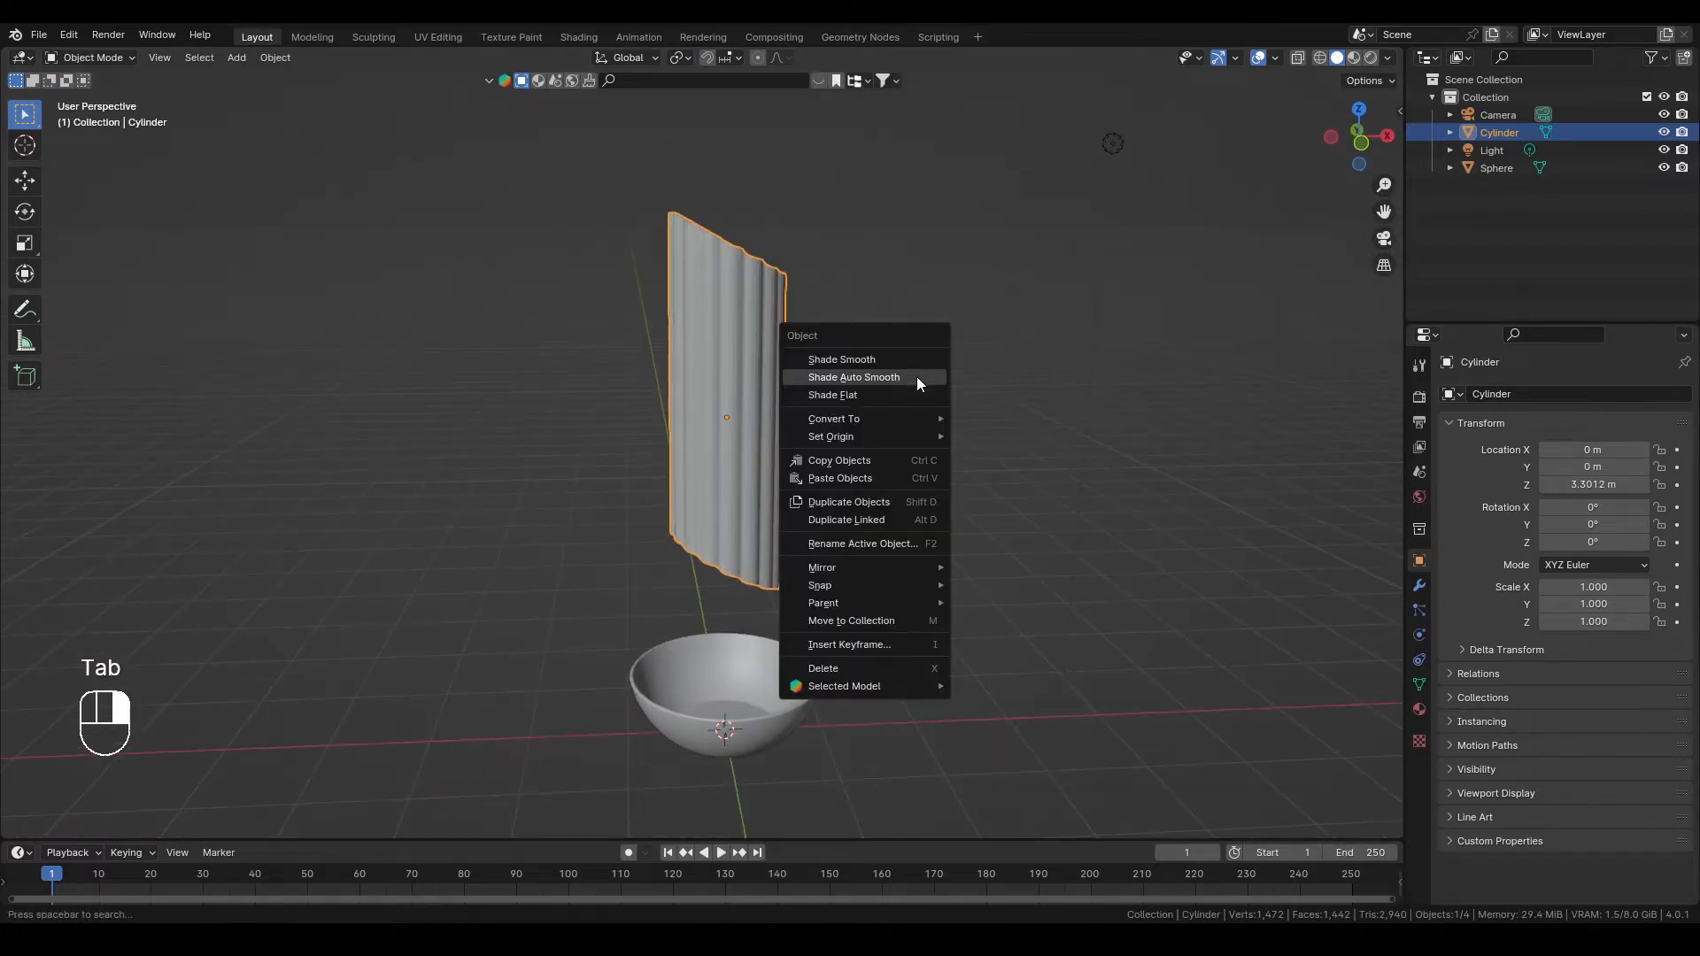
{"action": "left_click", "coordinate": [916, 375]}
Check the tube's normals with the Face Orientation overlay, turn the overlay off and switch to the front orthographic view
{"action": "middle_click_drag", "start_coordinate": [916, 376], "coordinate": [871, 390]}
{"action": "left_click", "coordinate": [1275, 57]}
{"action": "left_click", "coordinate": [1171, 395]}
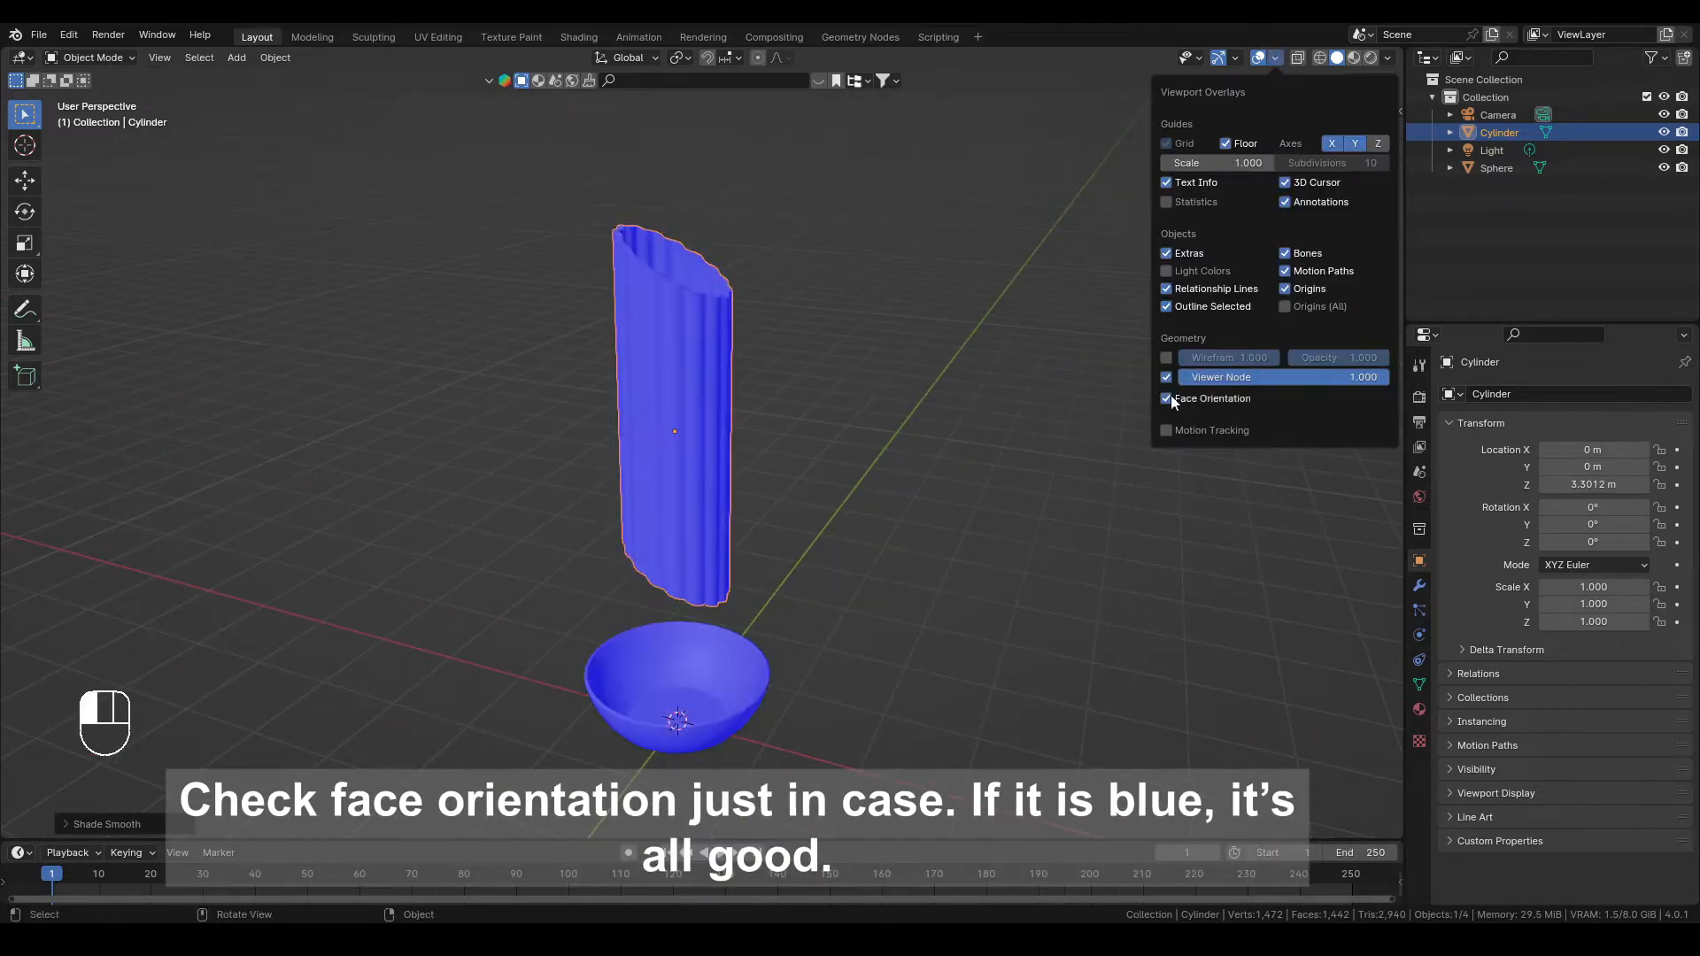
{"action": "middle_click_drag", "start_coordinate": [1171, 395], "coordinate": [1272, 97]}
{"action": "left_click", "coordinate": [1275, 57]}
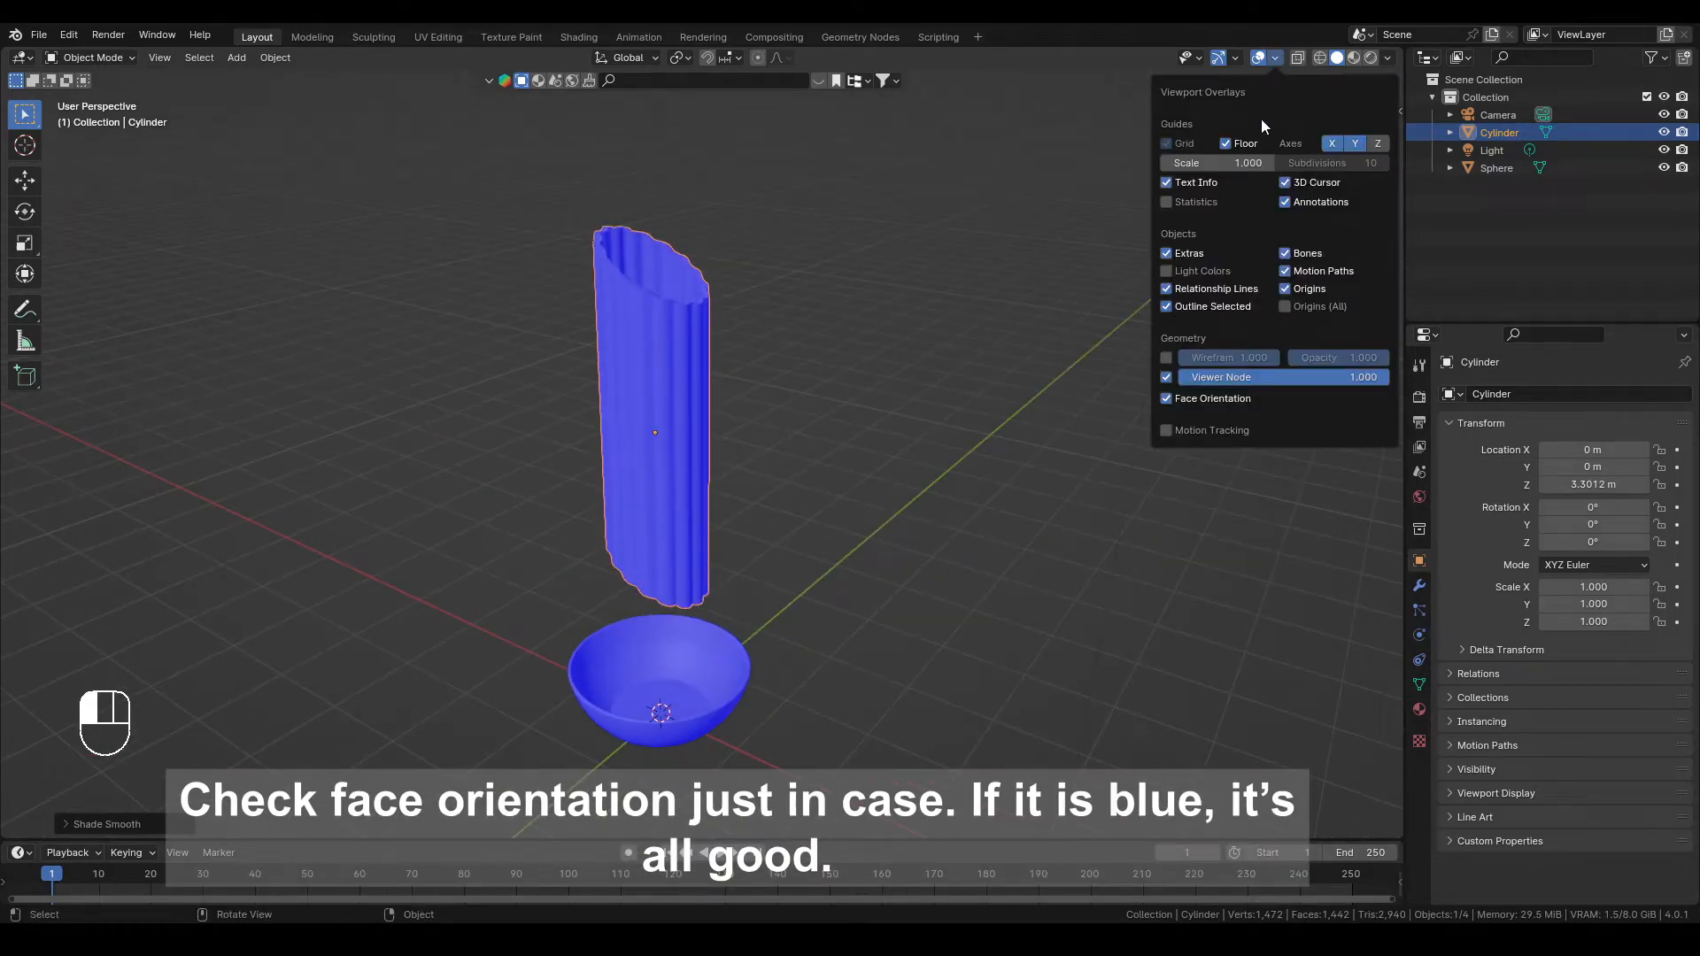
{"action": "left_click", "coordinate": [1176, 401]}
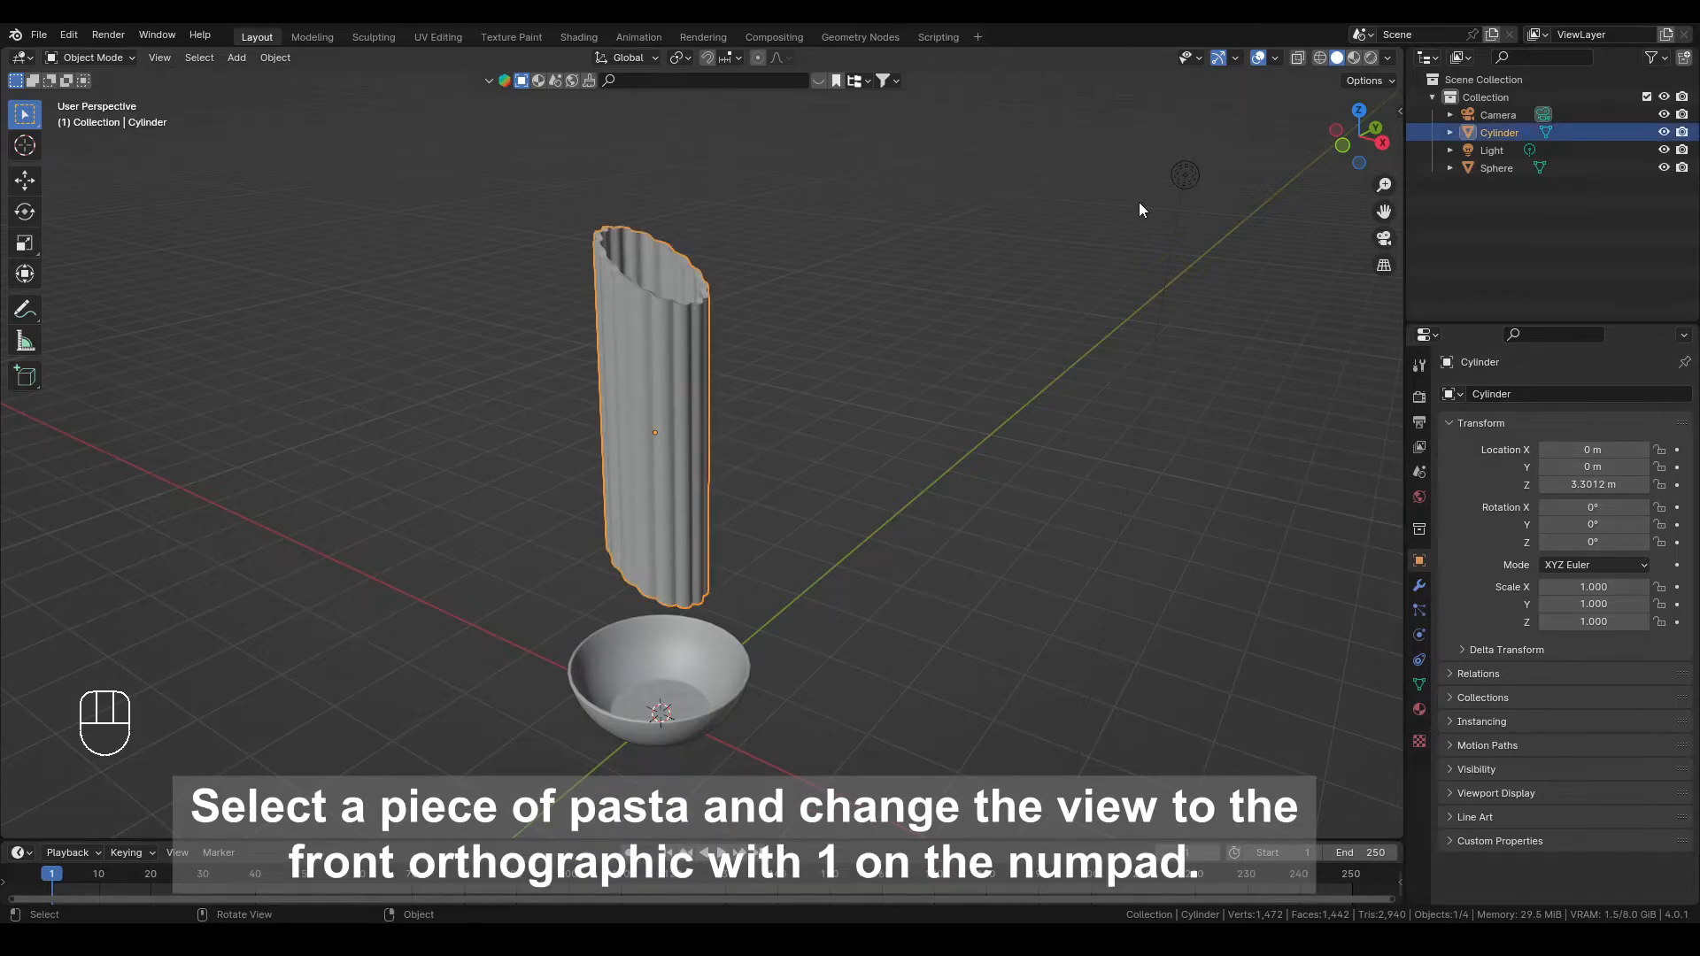
{"action": "left_click", "coordinate": [1340, 145]}
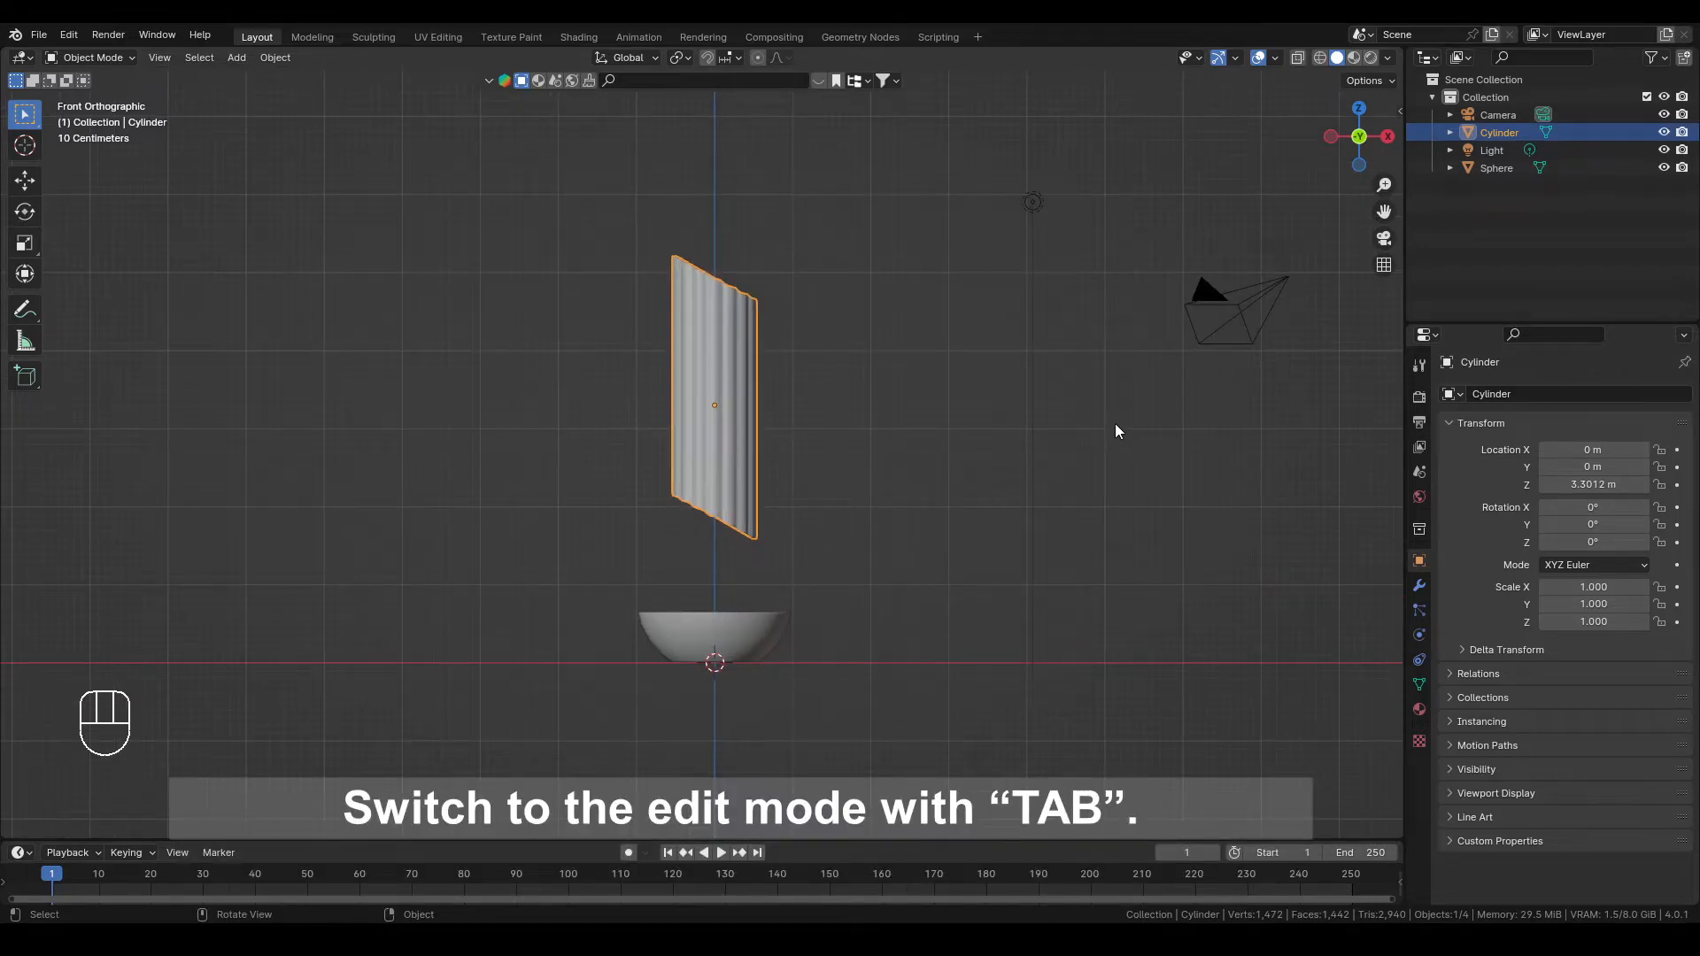
Select the tube's whole mesh in Edit Mode and scale it down uniformly to a small pasta piece above the bowl
{"action": "key", "text": "Tab"}
{"action": "key", "text": "a"}
{"action": "key", "text": "s"}
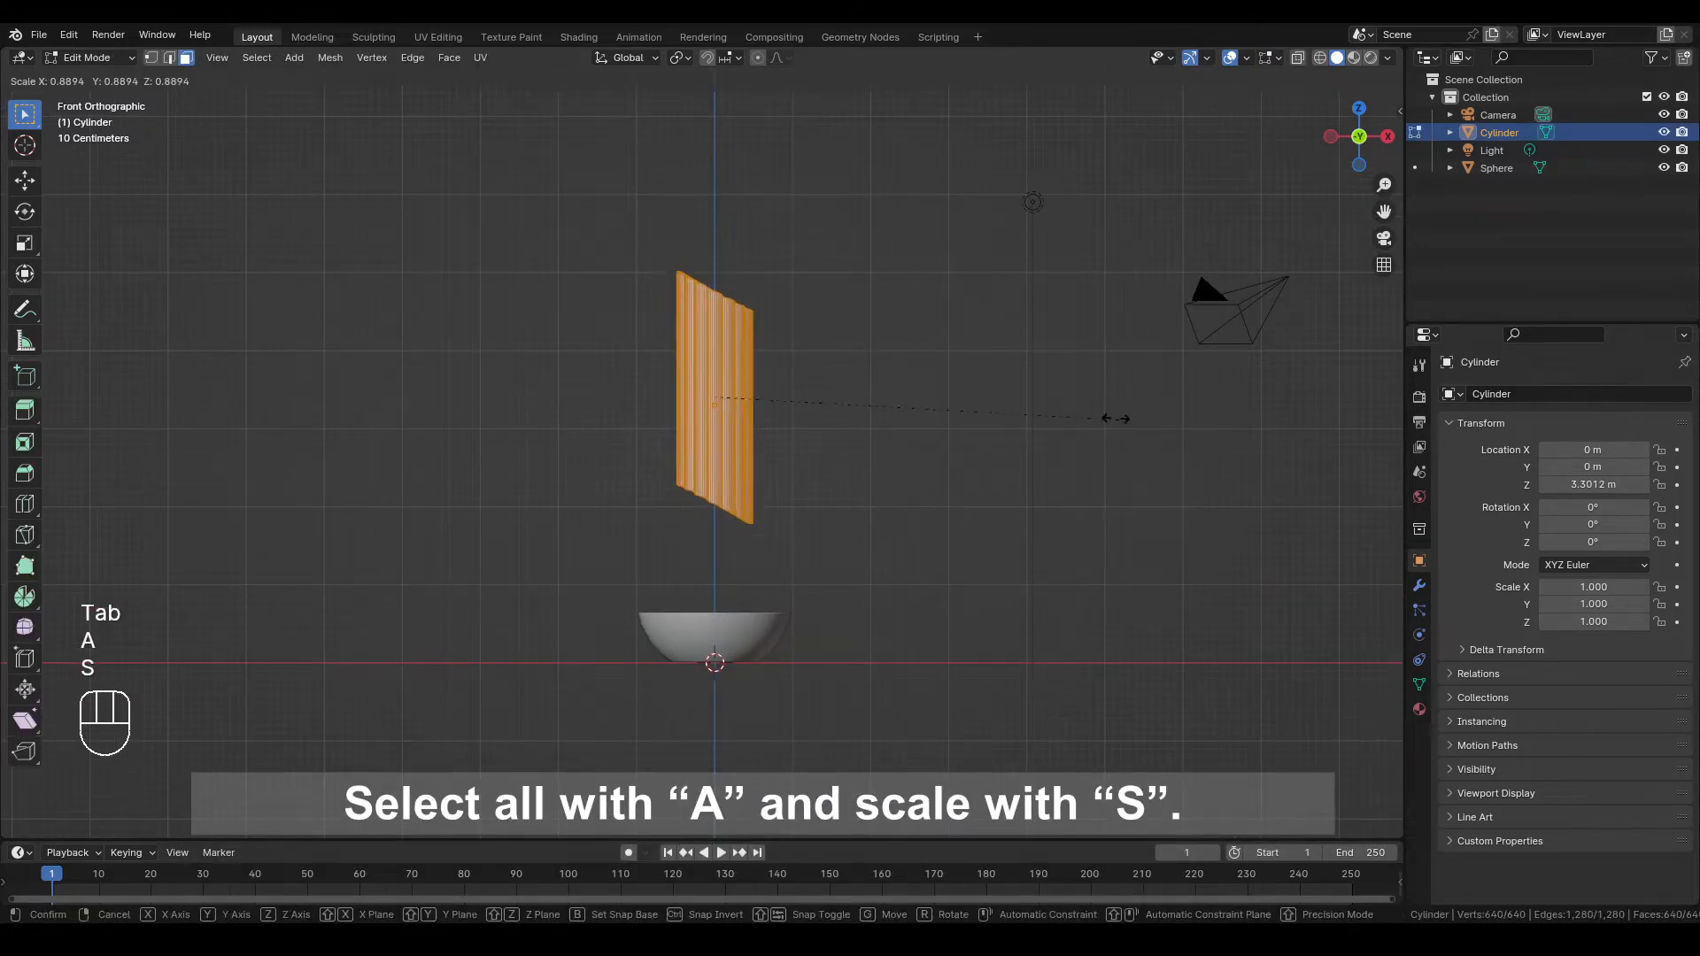
{"action": "left_click", "coordinate": [869, 381]}
{"action": "scroll", "coordinate": [930, 394], "scroll_direction": "up", "scroll_amount": 3}
{"action": "key", "text": "s"}
{"action": "left_click", "coordinate": [836, 379]}
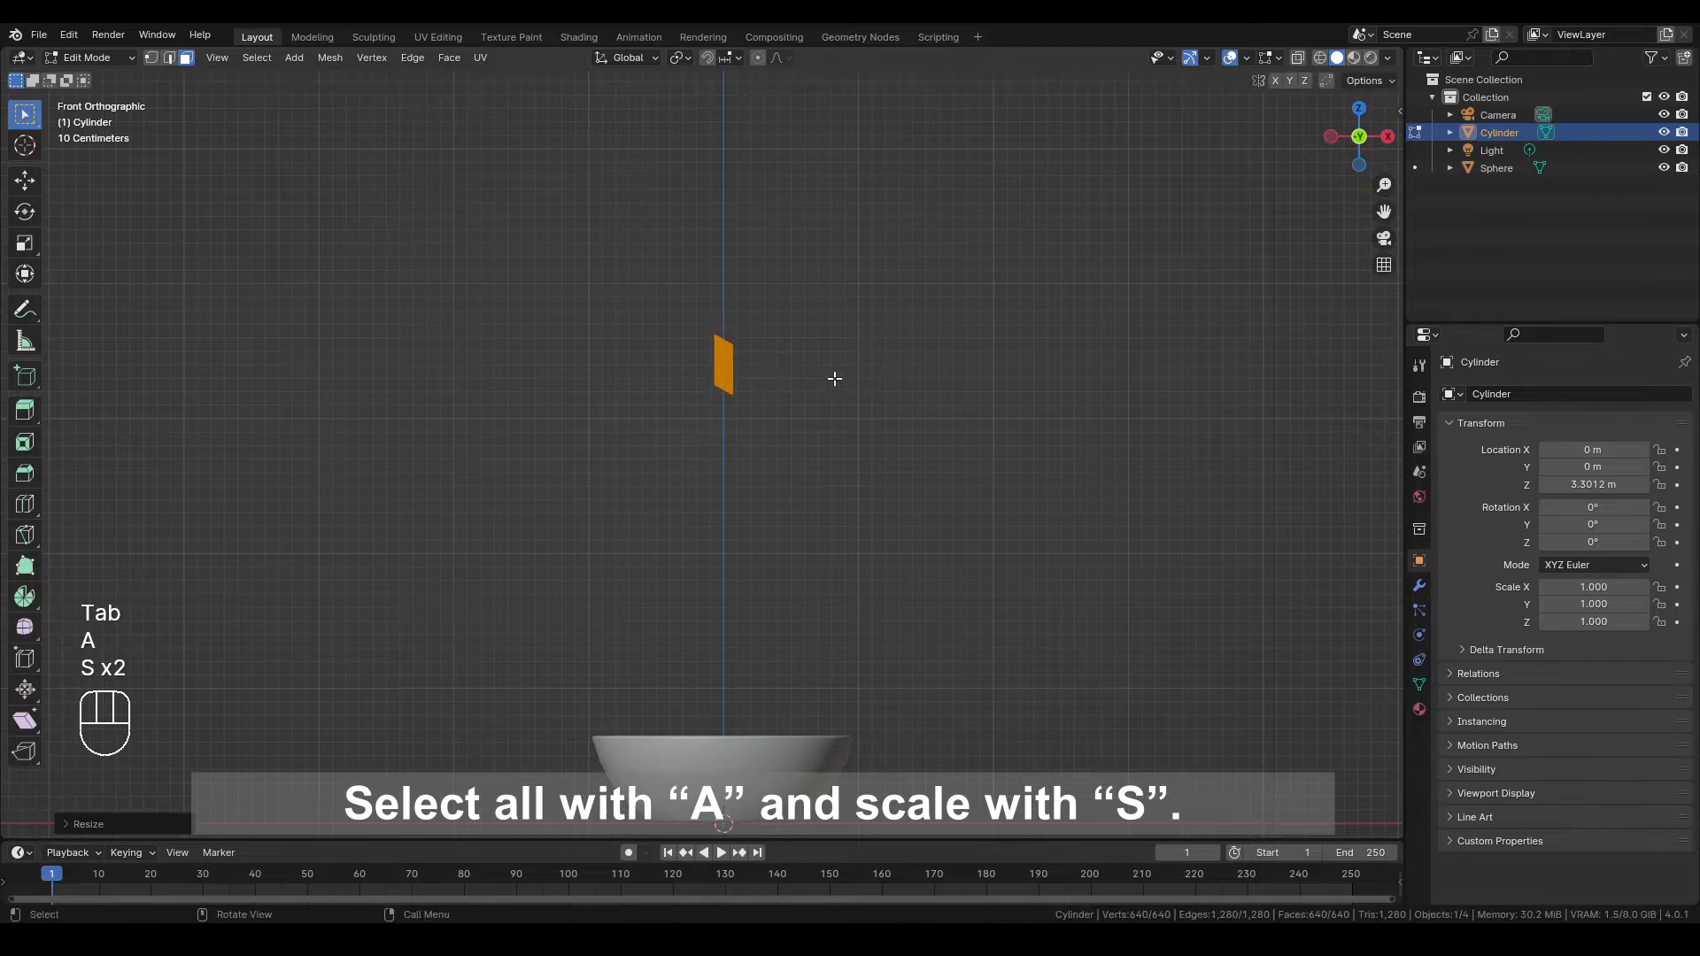
Stretch the pasta mesh by about 1.25 along Z and scale it uniformly by about 0.86
{"action": "scroll", "coordinate": [841, 376], "scroll_direction": "down", "scroll_amount": 1}
{"action": "middle_click_drag", "start_coordinate": [872, 373], "coordinate": [859, 283], "text": "shift"}
{"action": "key", "text": "s"}
{"action": "key", "text": "z"}
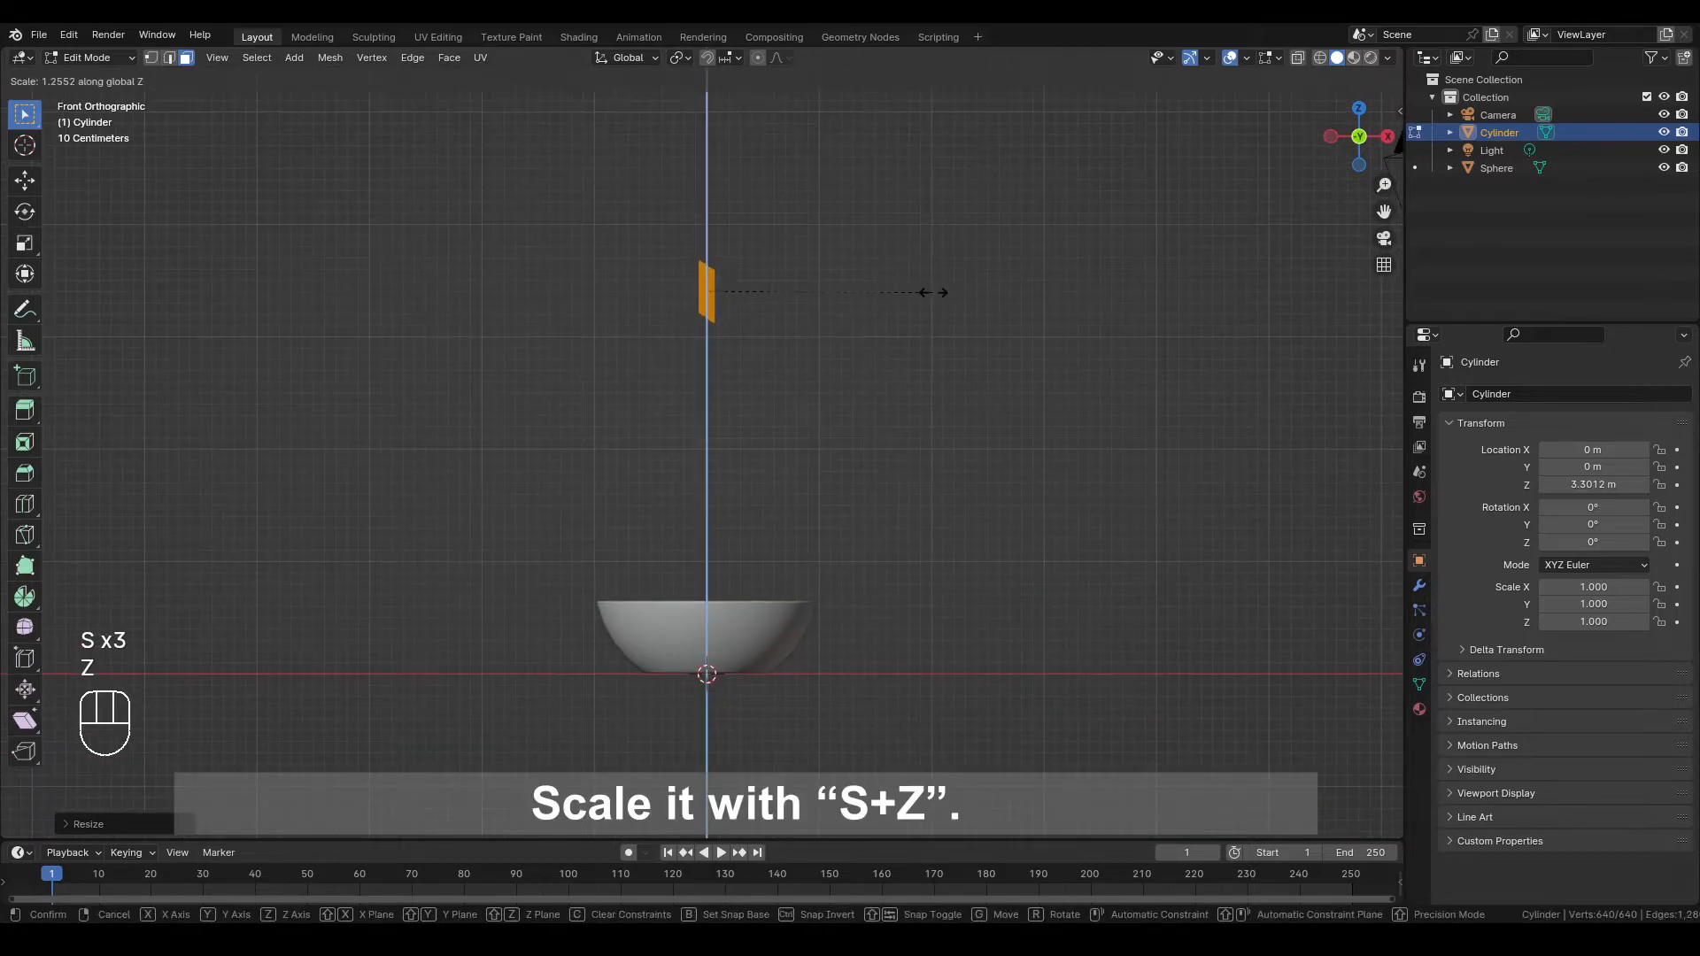
{"action": "key", "text": "s"}
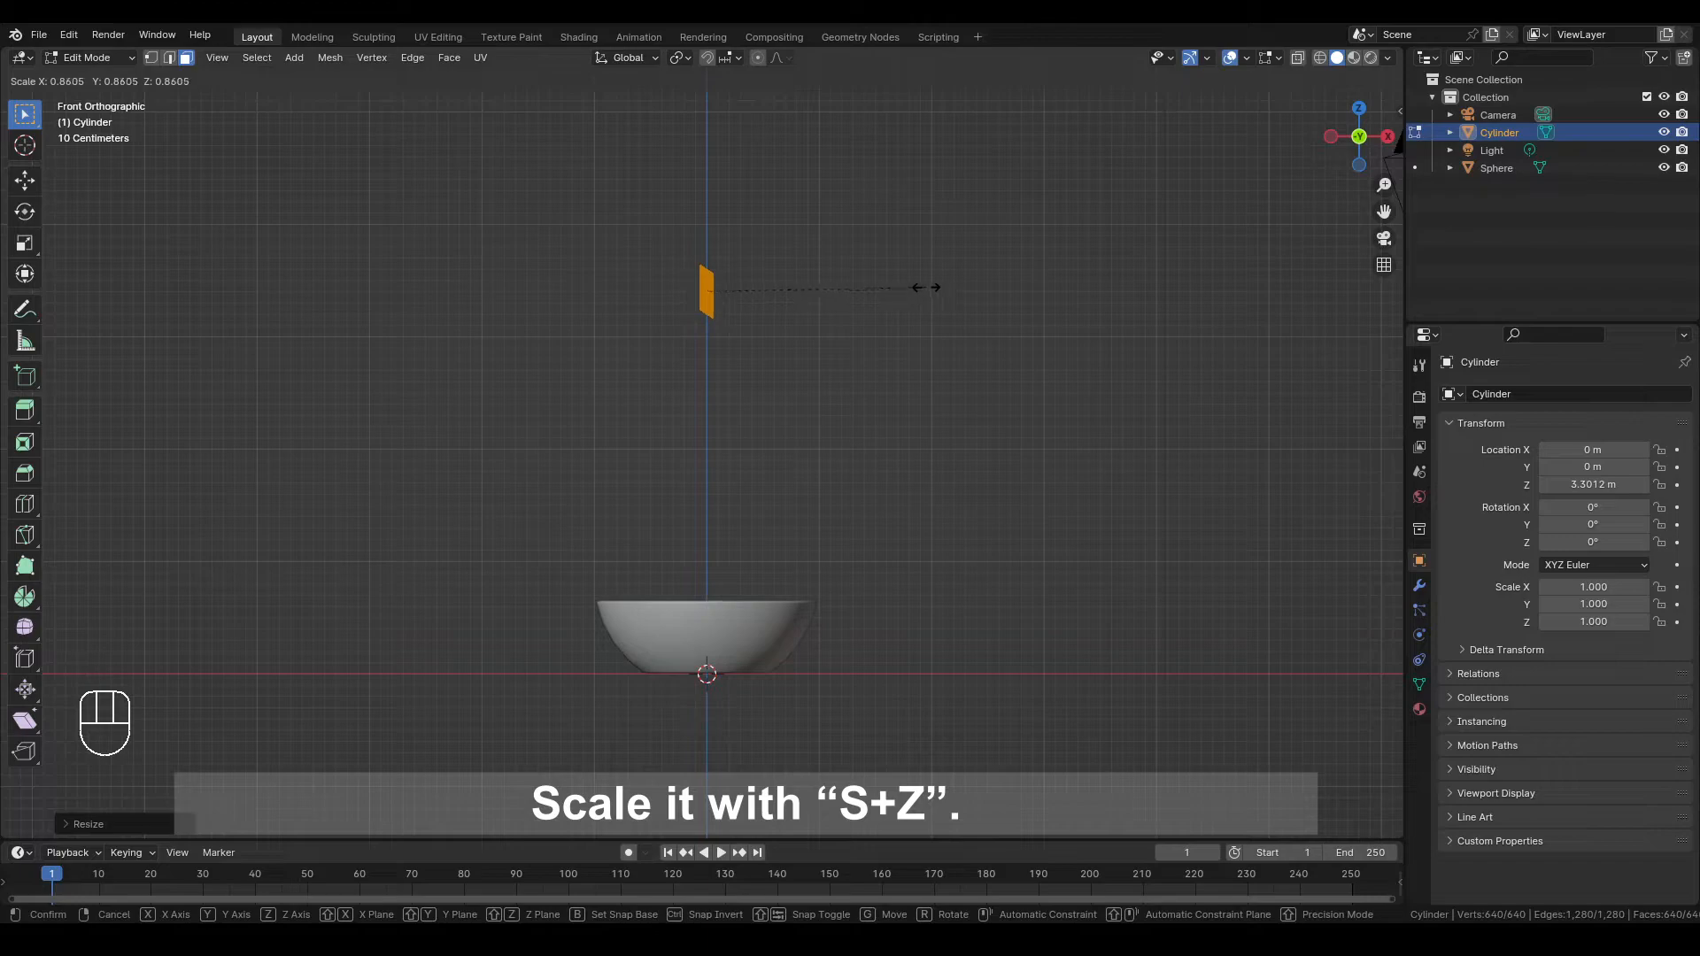
{"action": "left_click", "coordinate": [926, 285]}
Return to Object Mode and apply the Scale transform of the pasta piece
{"action": "key", "text": "Tab"}
{"action": "middle_click_drag", "start_coordinate": [927, 284], "coordinate": [861, 314]}
{"action": "key", "text": "ctrl+a"}
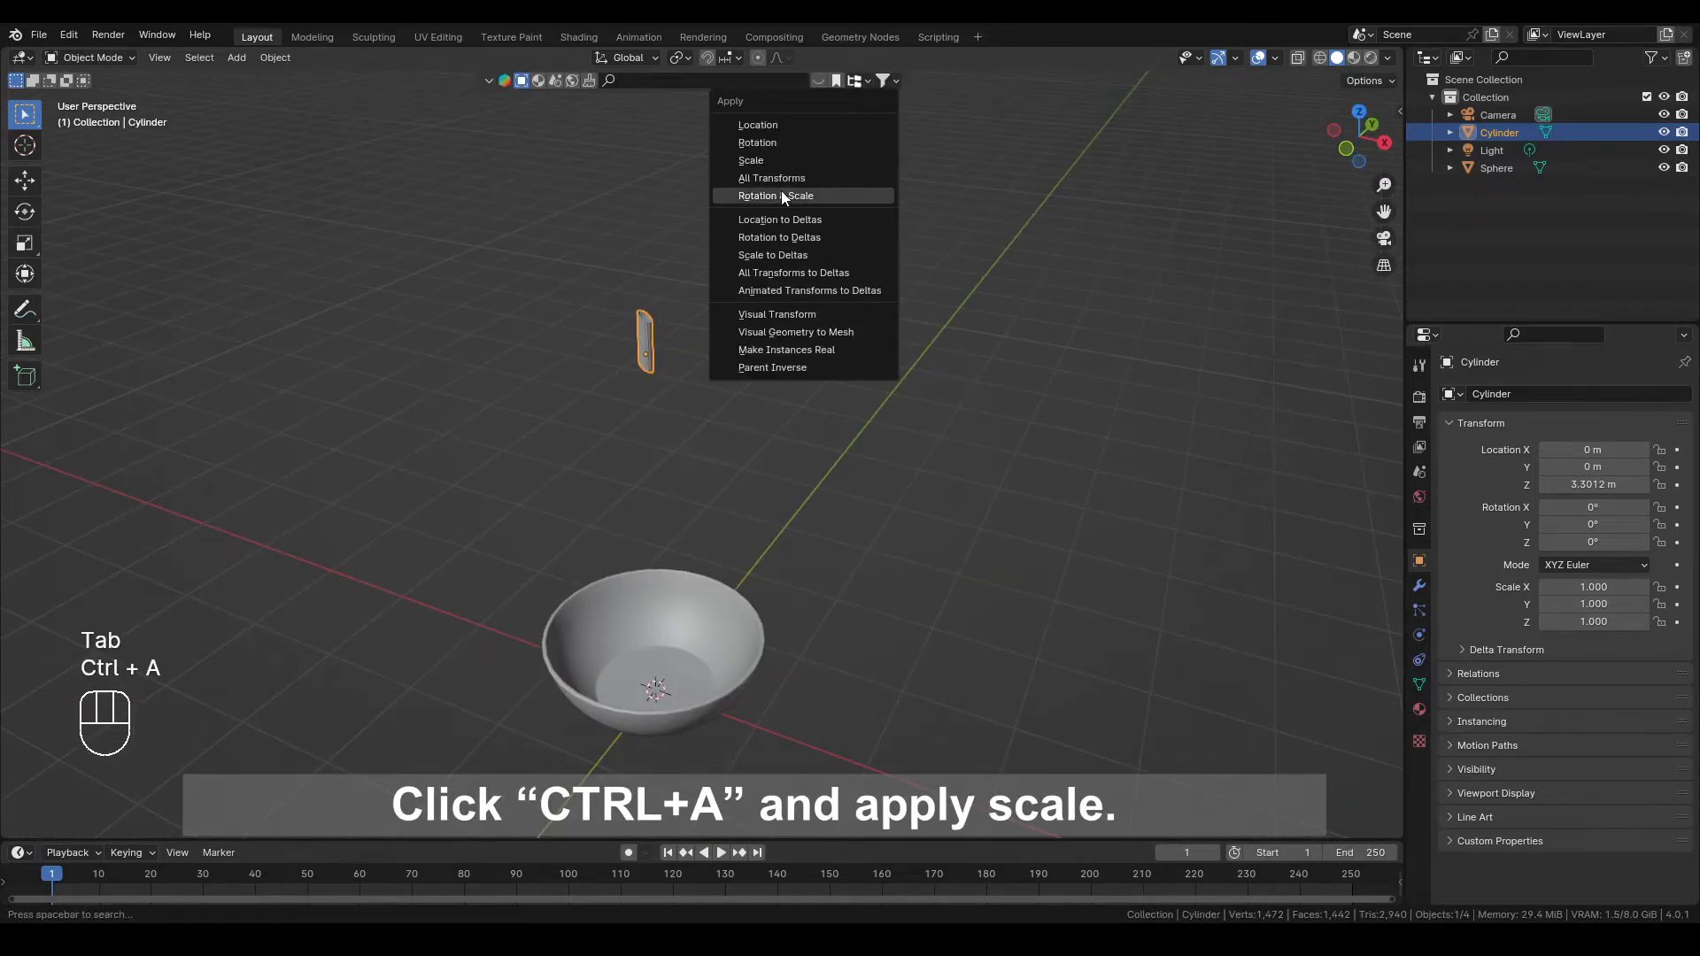
{"action": "left_click", "coordinate": [762, 160]}
Set the pasta piece's origin to its Center of Mass (Volume) and deselect it
{"action": "middle_click_drag", "start_coordinate": [731, 235], "coordinate": [837, 263]}
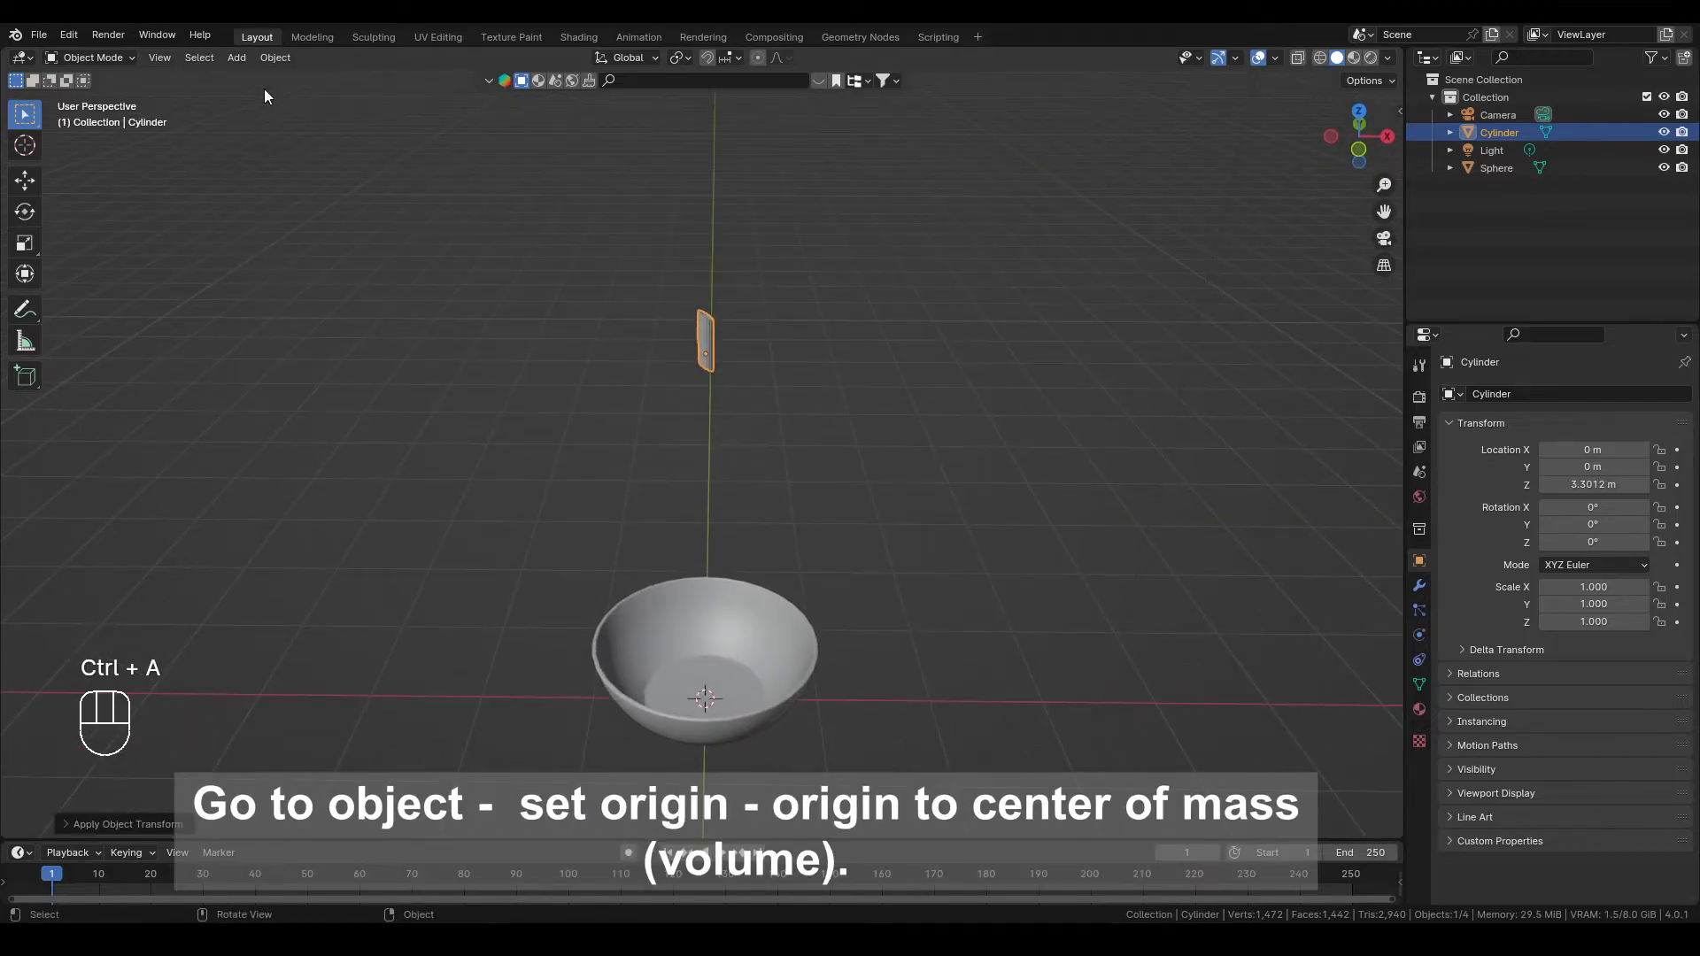
{"action": "left_click", "coordinate": [270, 56]}
{"action": "mouse_move", "coordinate": [333, 98]}
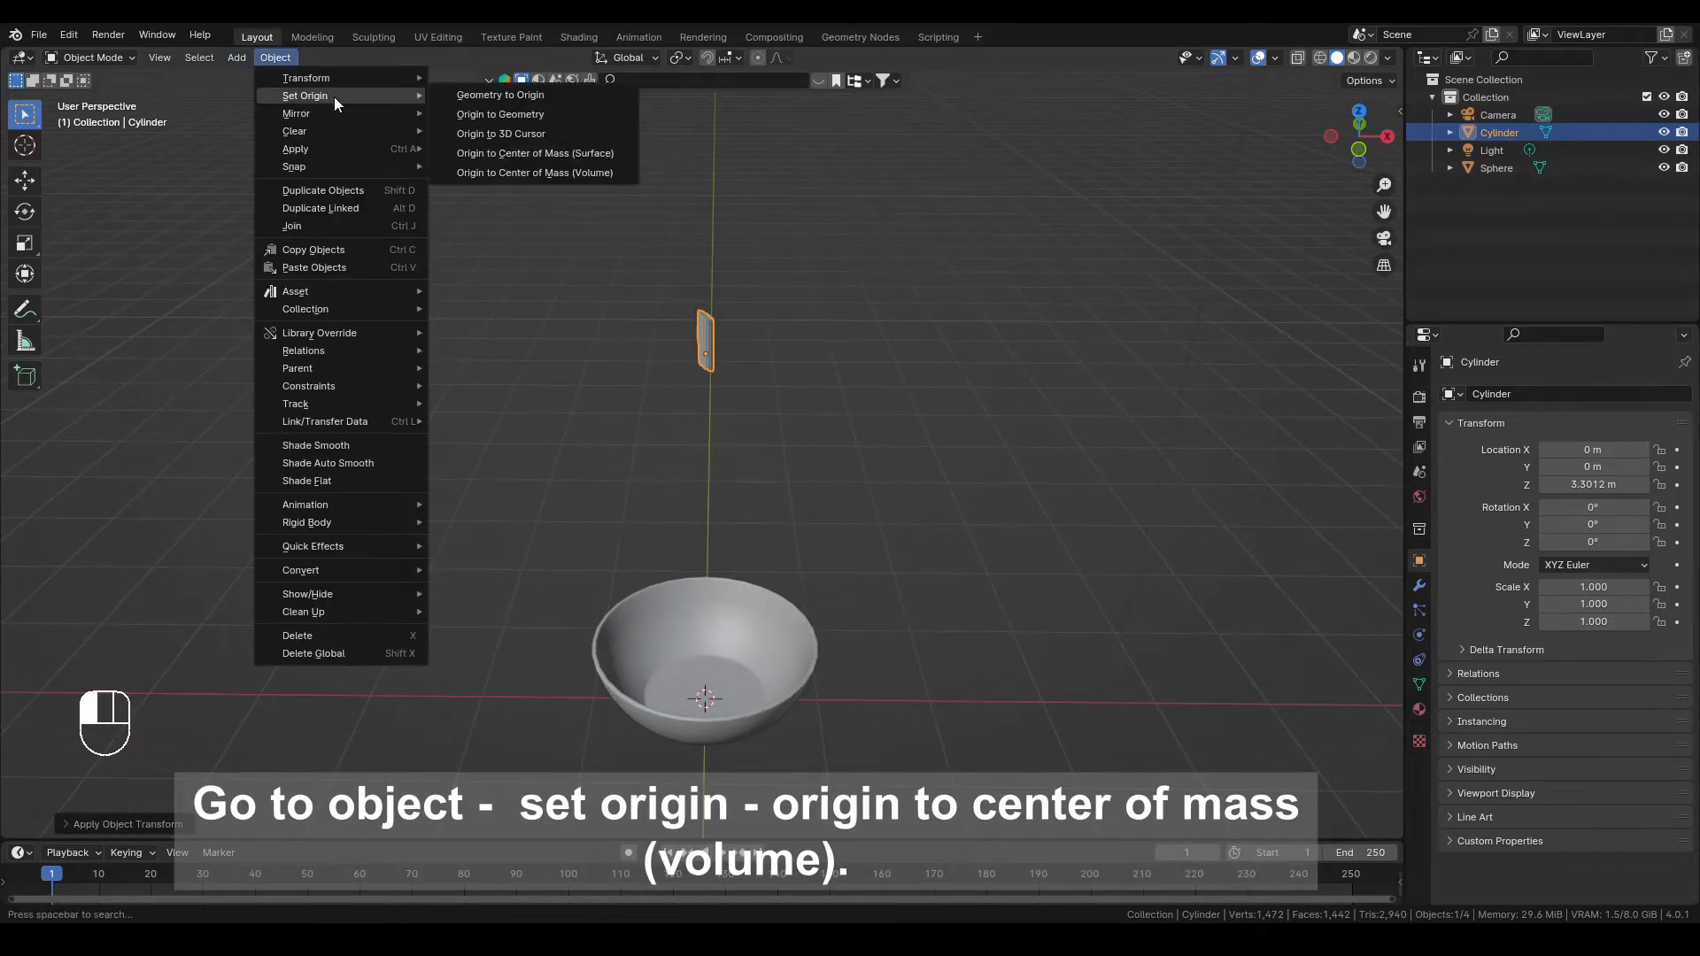
{"action": "left_click", "coordinate": [542, 173]}
{"action": "left_click", "coordinate": [545, 179]}
{"action": "middle_click_drag", "start_coordinate": [546, 179], "coordinate": [742, 310]}
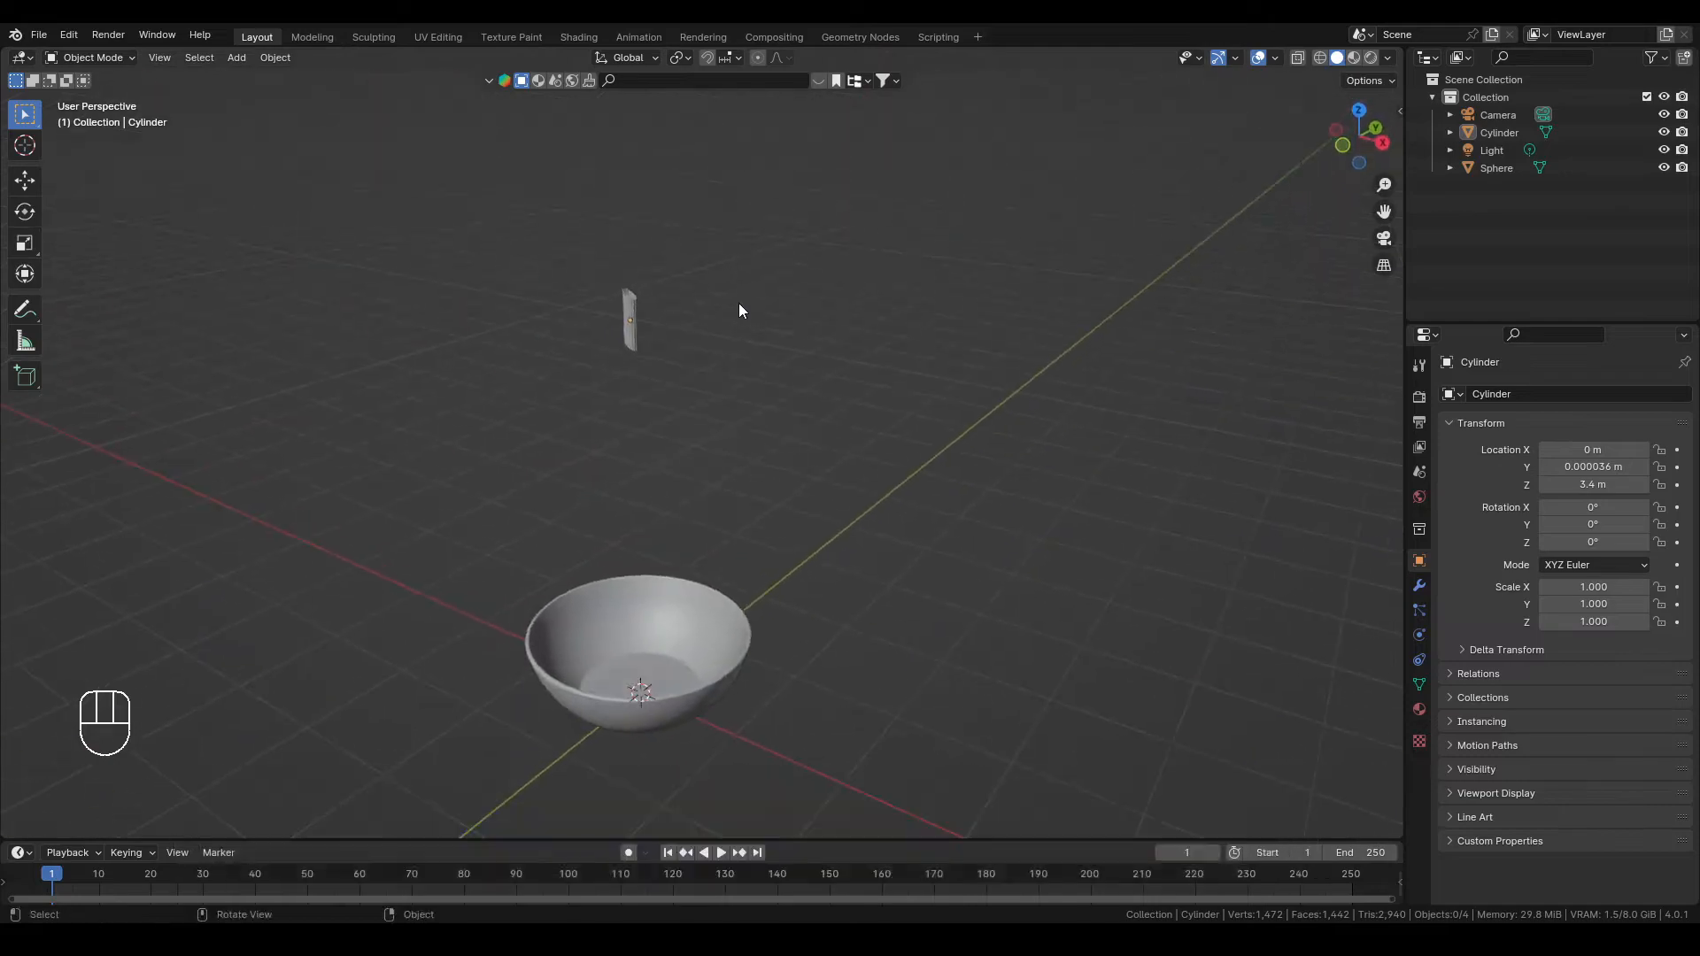
Select the bowl and rename the Sphere object to Bowl
{"action": "left_click", "coordinate": [709, 622]}
{"action": "middle_click_drag", "start_coordinate": [778, 518], "coordinate": [904, 234], "text": "shift"}
{"action": "middle_click_drag", "start_coordinate": [903, 233], "coordinate": [902, 409], "text": "shift"}
{"action": "double_click", "coordinate": [1506, 167]}
{"action": "type", "text": "B"}
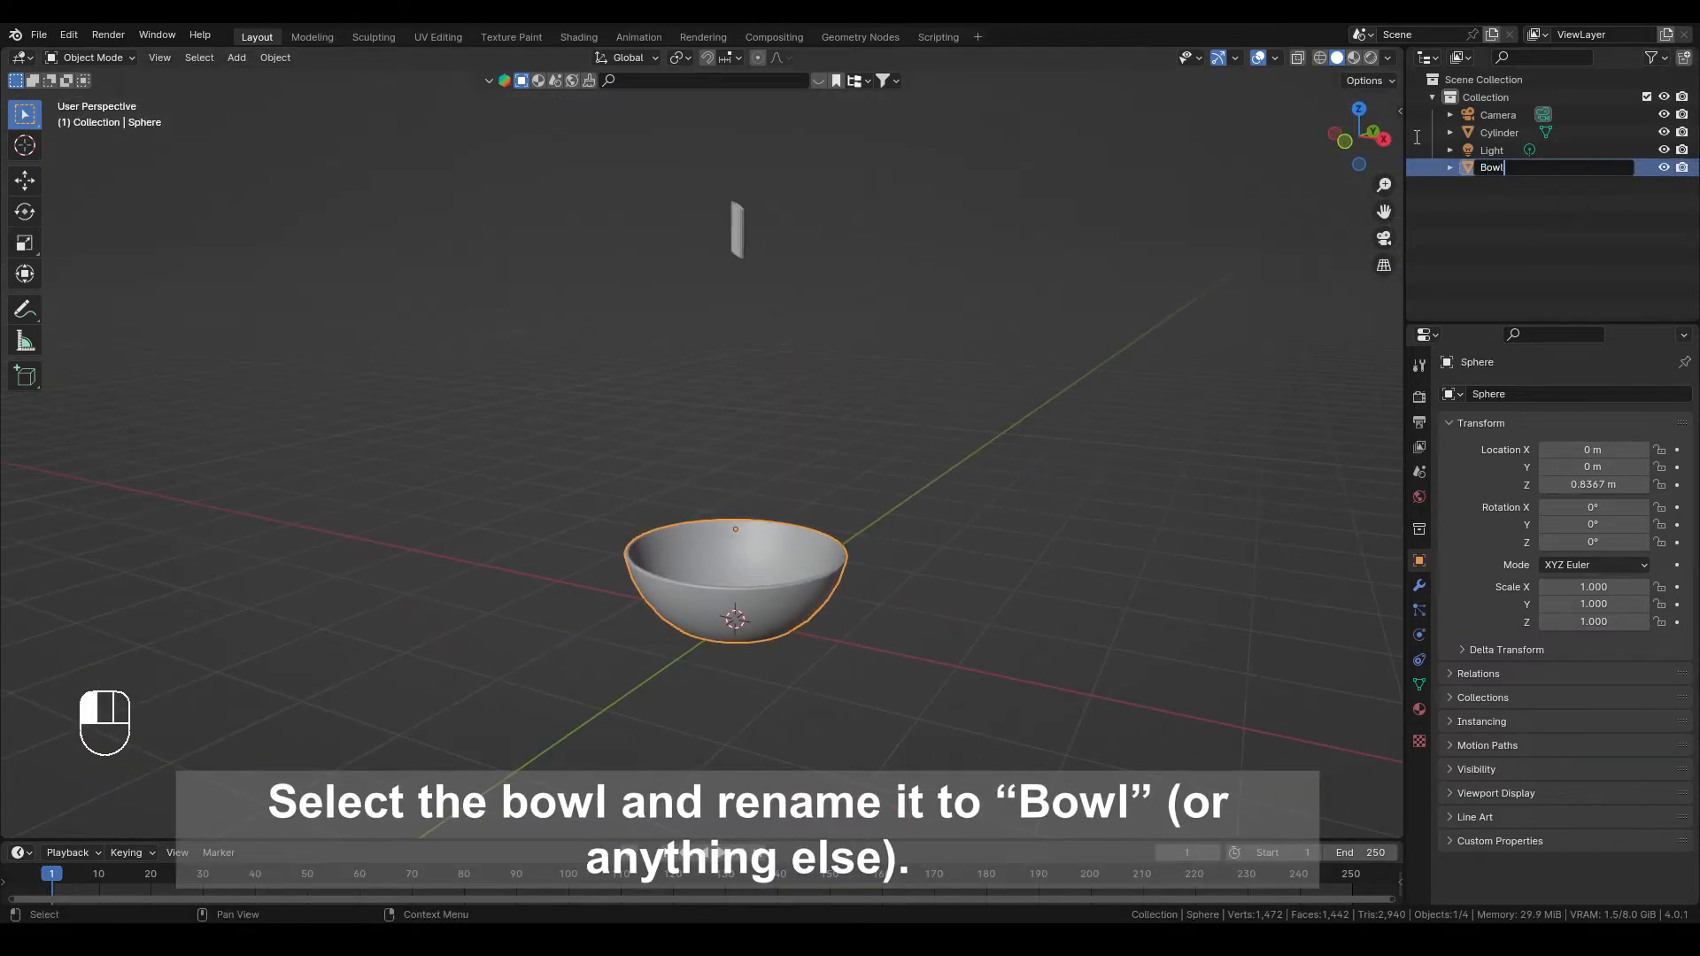
{"action": "type", "text": "owl"}
{"action": "key", "text": "Return"}
Rename the Cylinder object to Pasta and move it into a new collection named Pasta
{"action": "left_click", "coordinate": [1507, 147]}
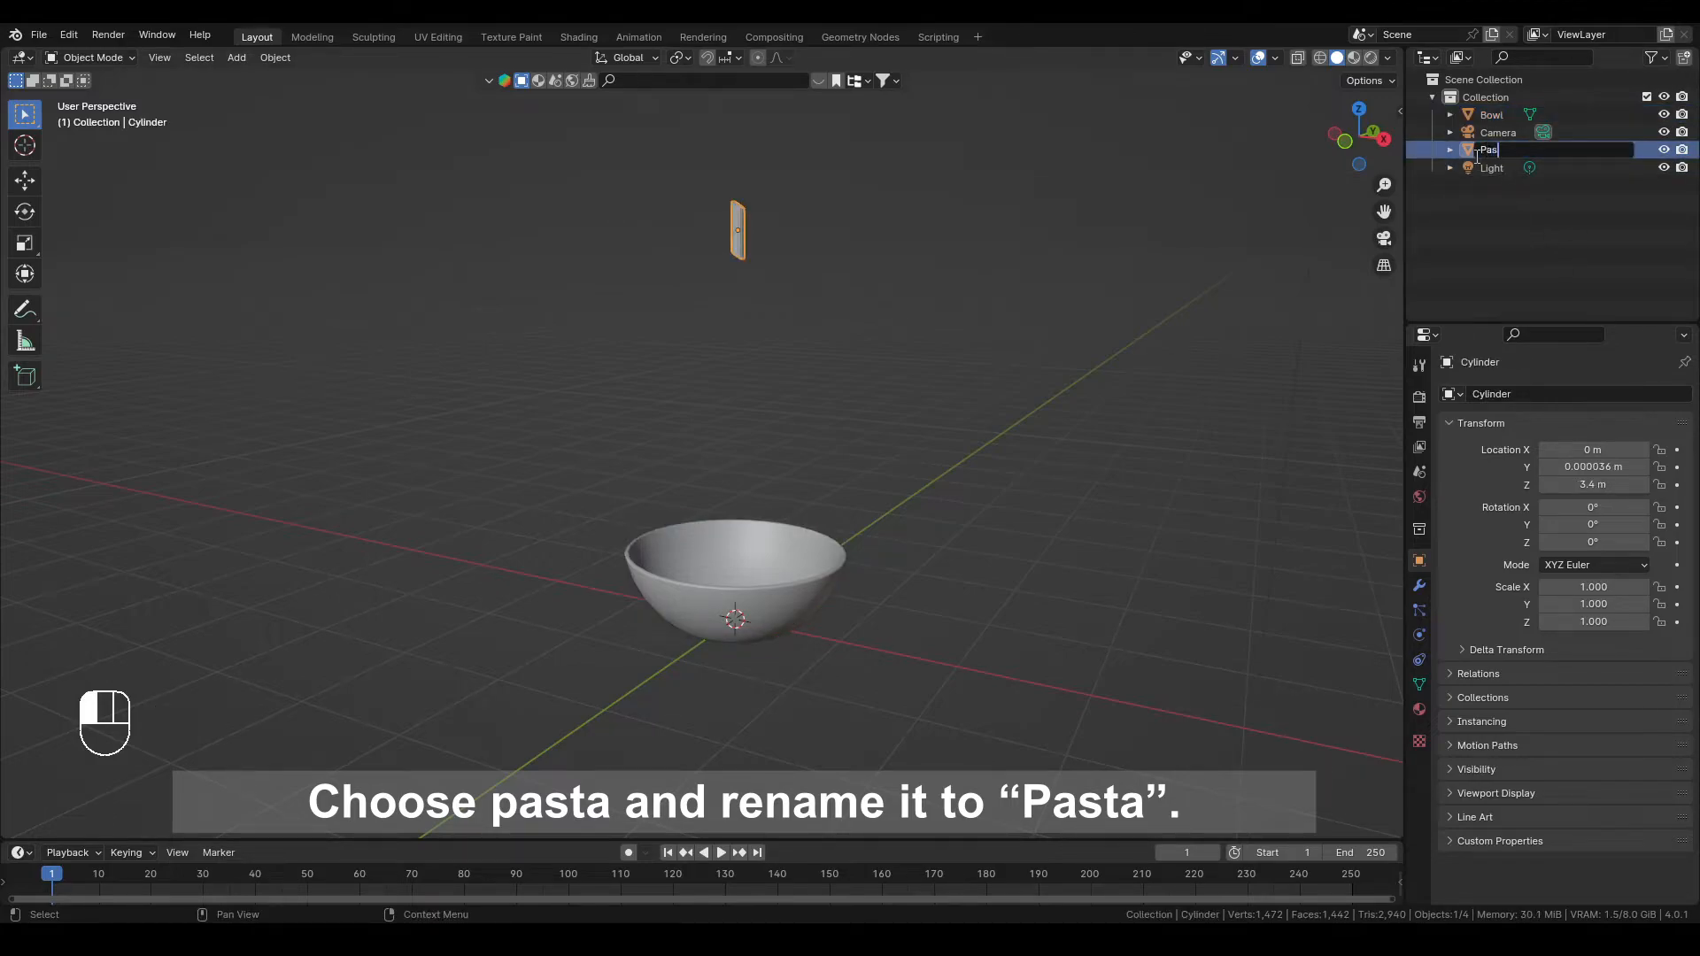
{"action": "type", "text": "ta"}
{"action": "key", "text": "Return"}
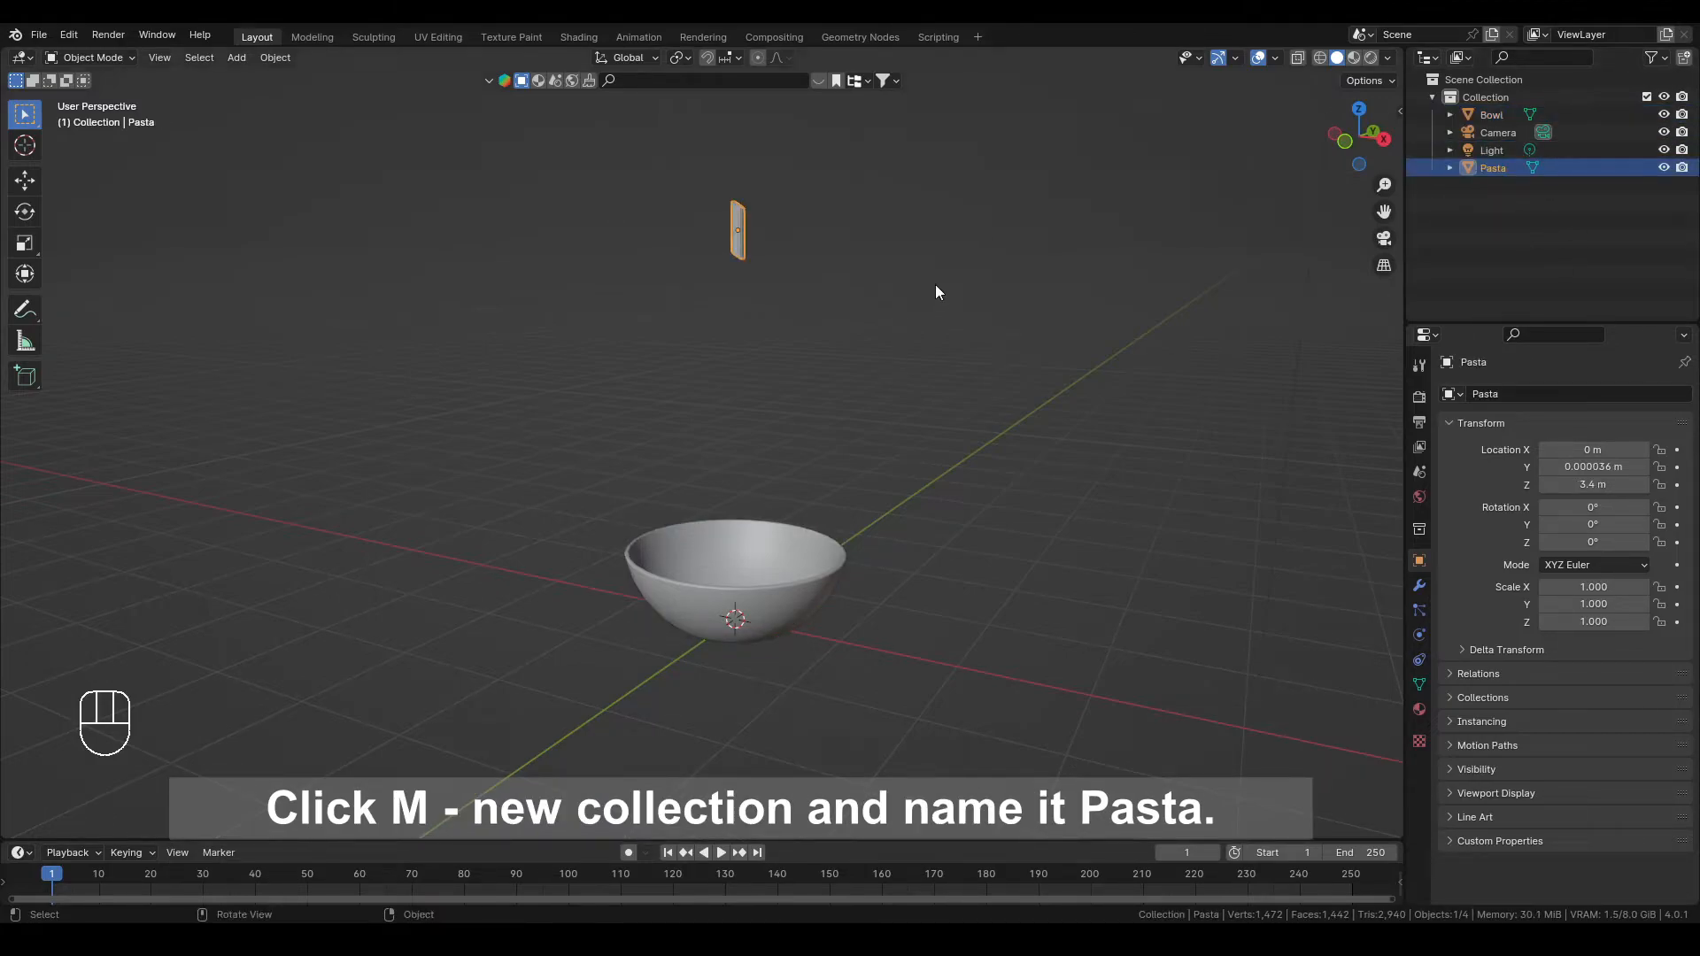
{"action": "key", "text": "m"}
{"action": "left_click", "coordinate": [914, 286]}
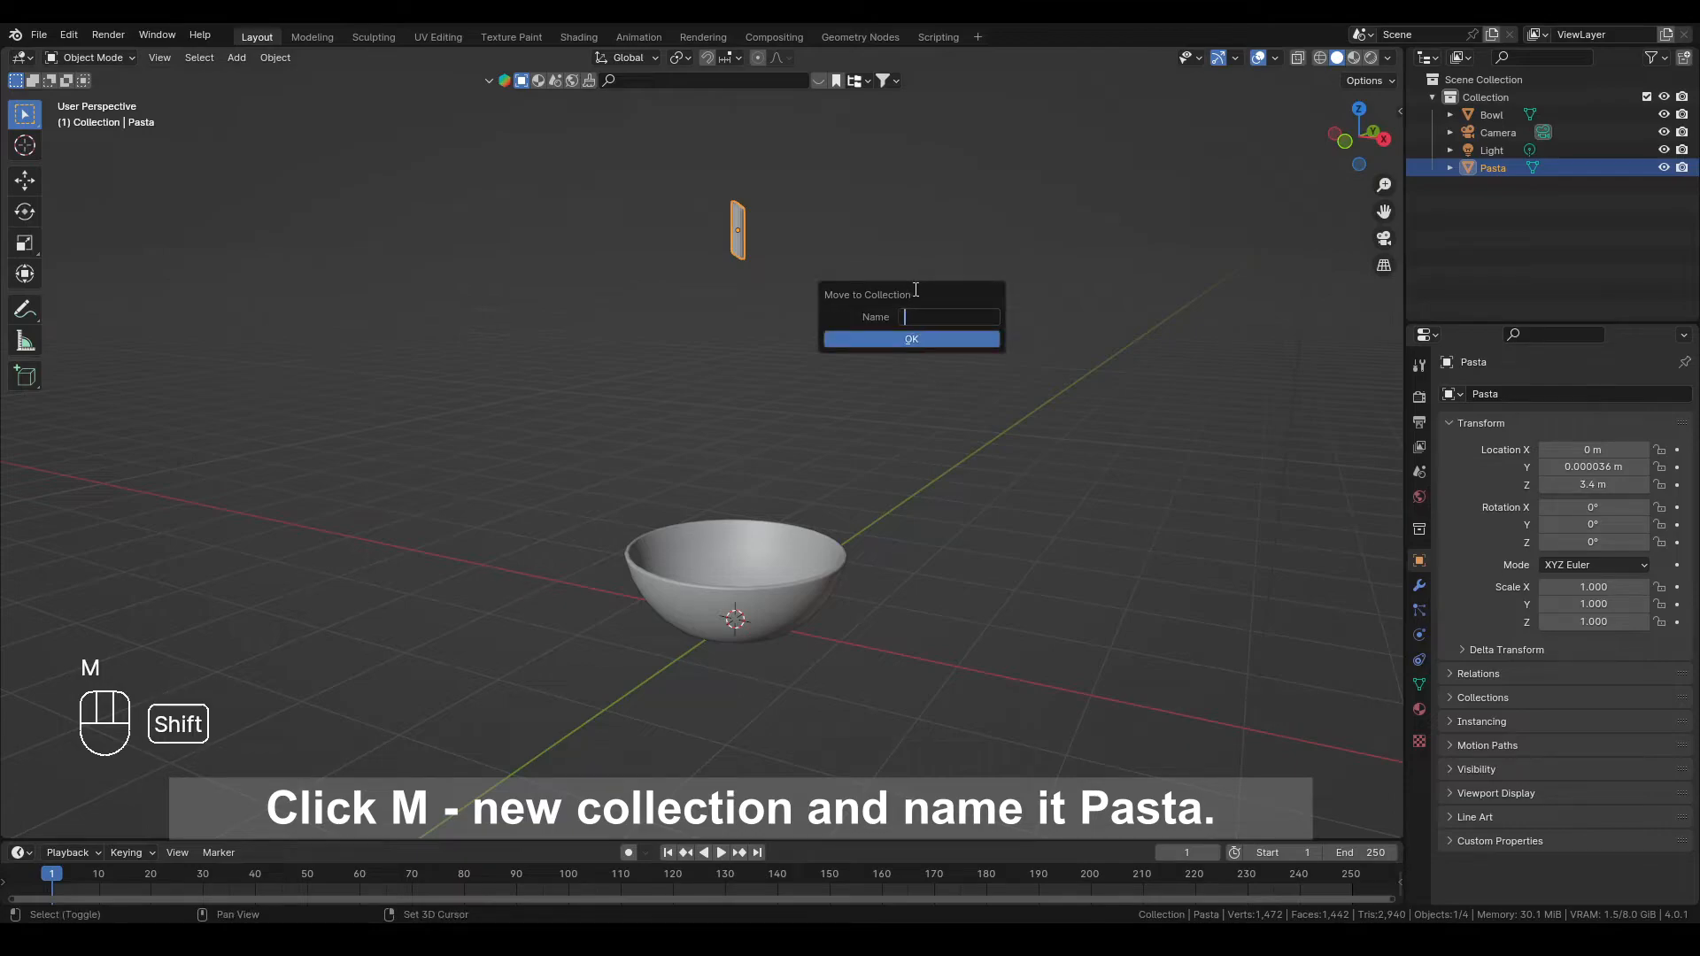
{"action": "type", "text": "Pasta"}
{"action": "left_click", "coordinate": [916, 340]}
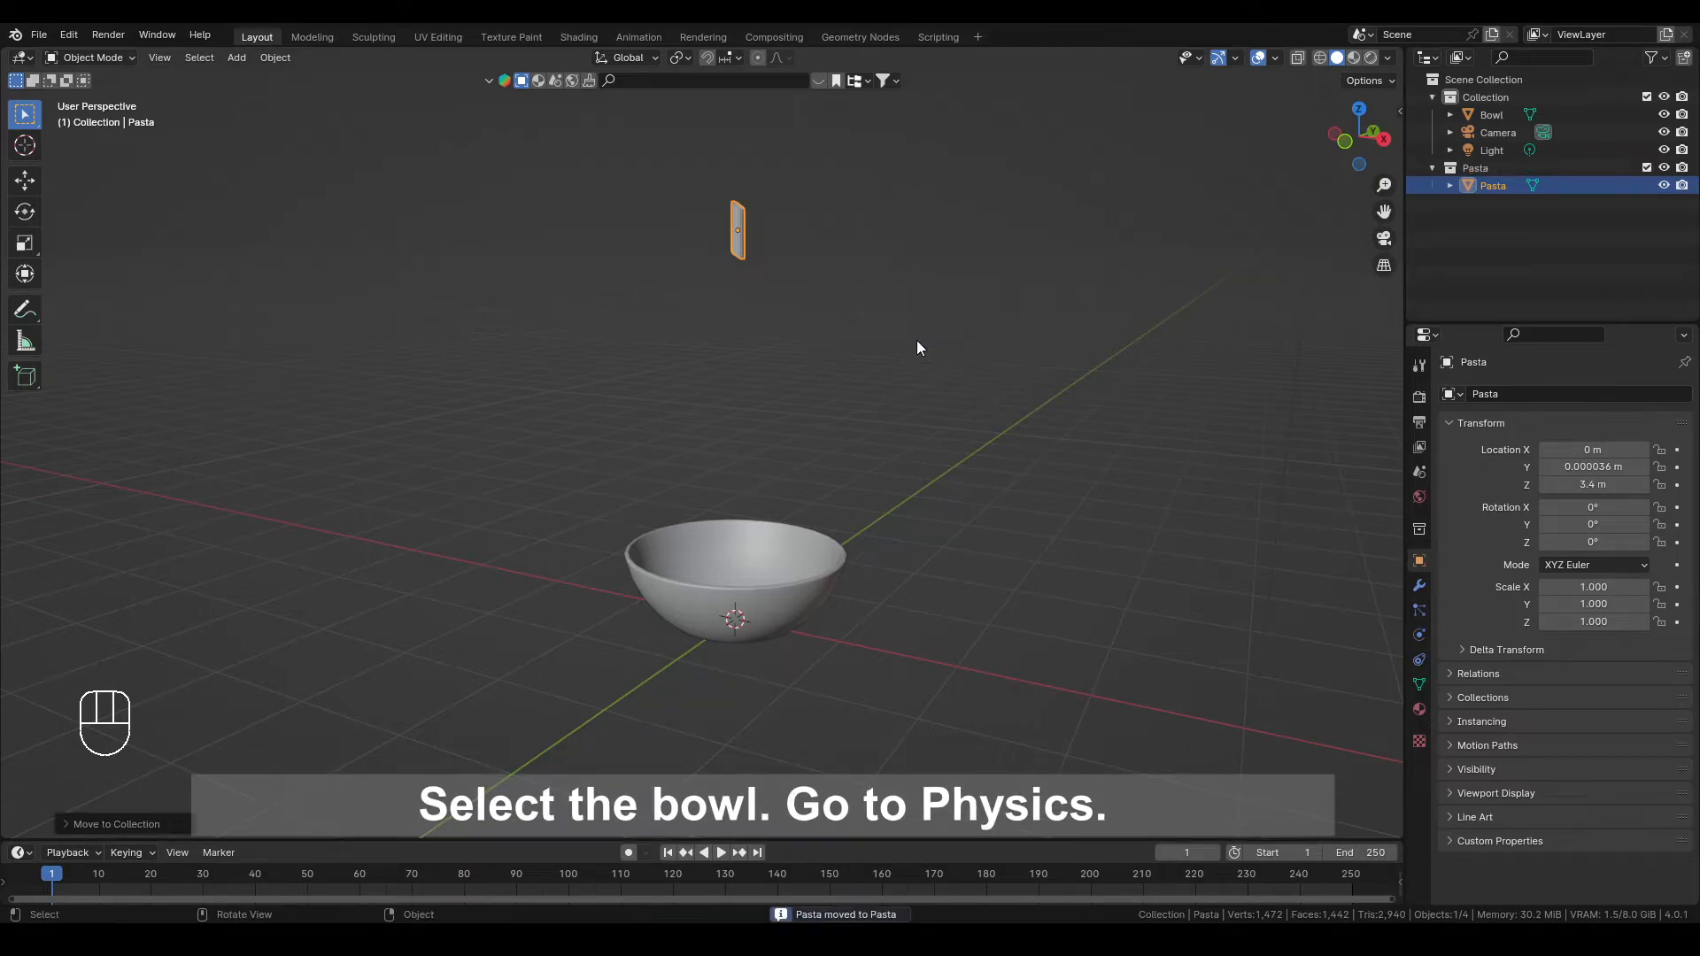
Add Rigid Body physics to the bowl and set its type to Passive
{"action": "middle_click_drag", "start_coordinate": [916, 340], "coordinate": [1103, 546]}
{"action": "left_click", "coordinate": [795, 536]}
{"action": "left_click", "coordinate": [1419, 636]}
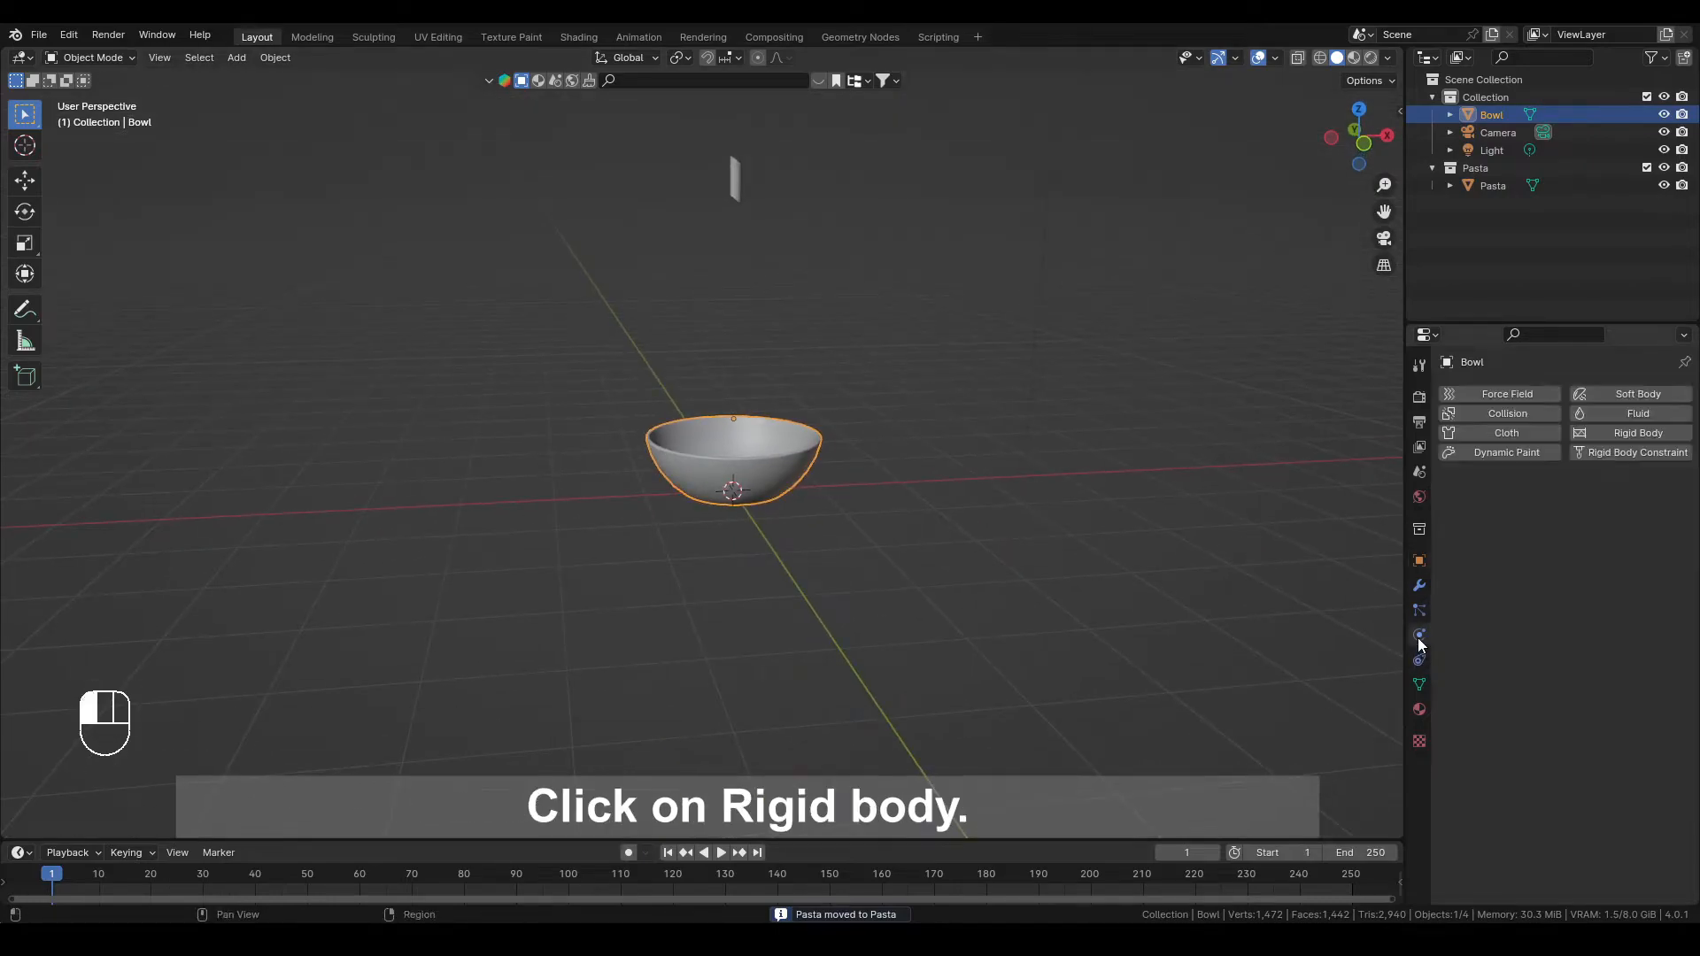
{"action": "left_click", "coordinate": [1634, 433]}
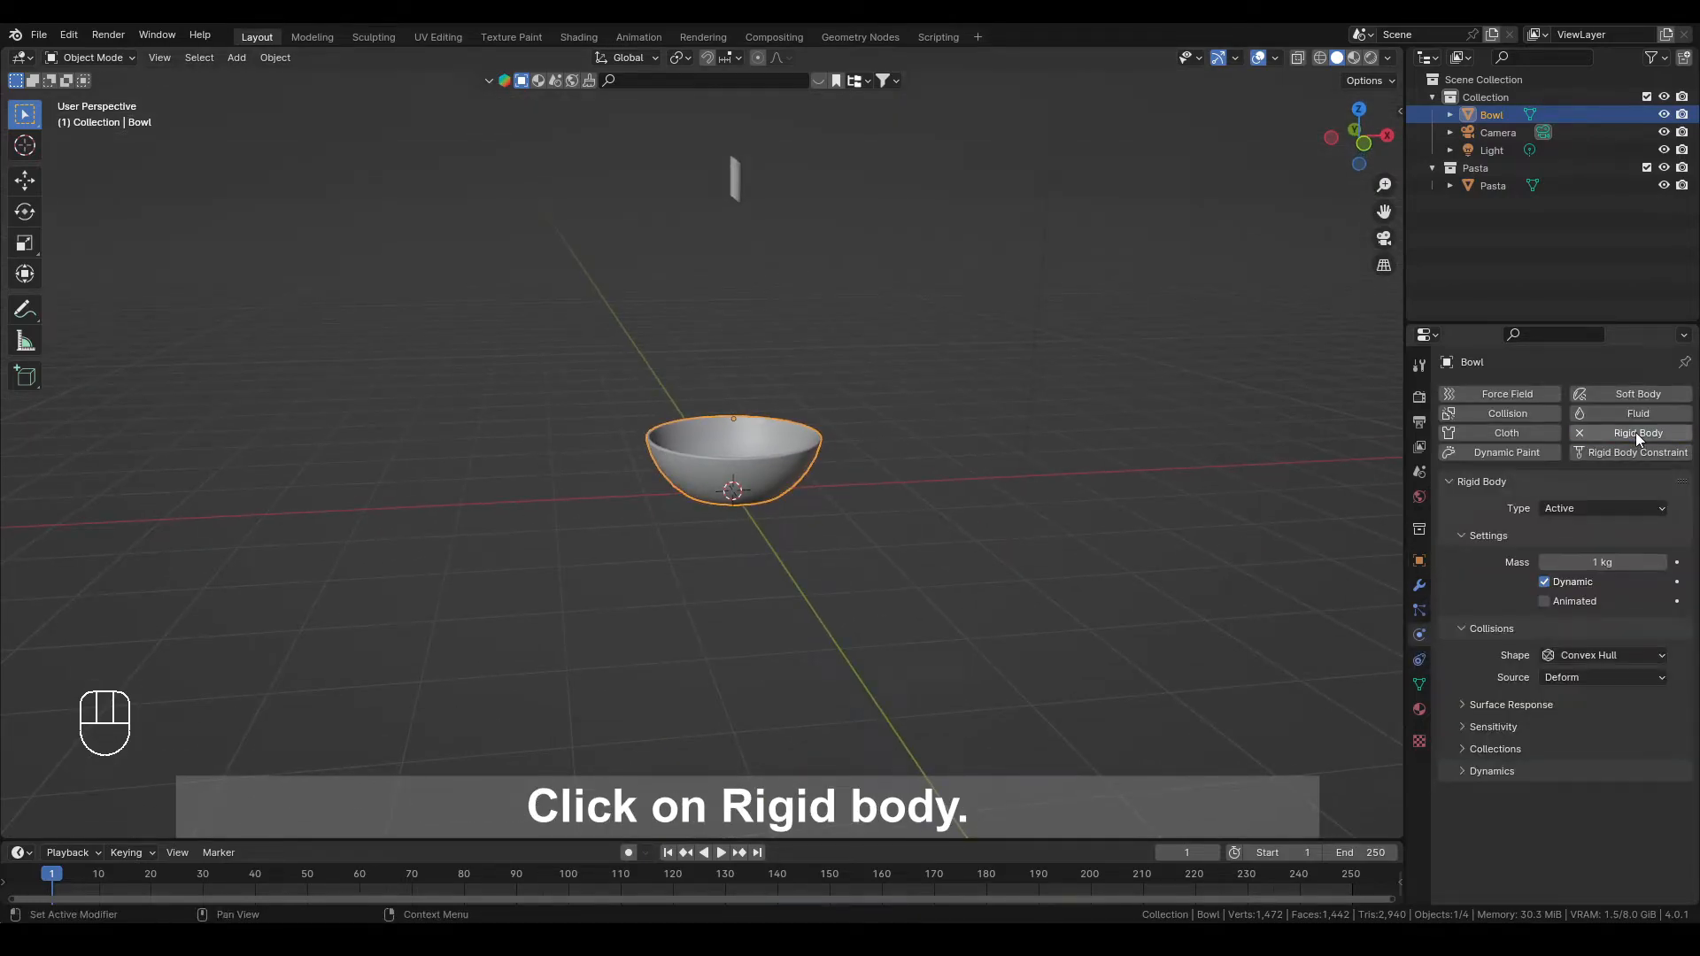
{"action": "left_click", "coordinate": [1587, 510]}
{"action": "left_click", "coordinate": [1576, 548]}
{"action": "left_click", "coordinate": [1087, 455]}
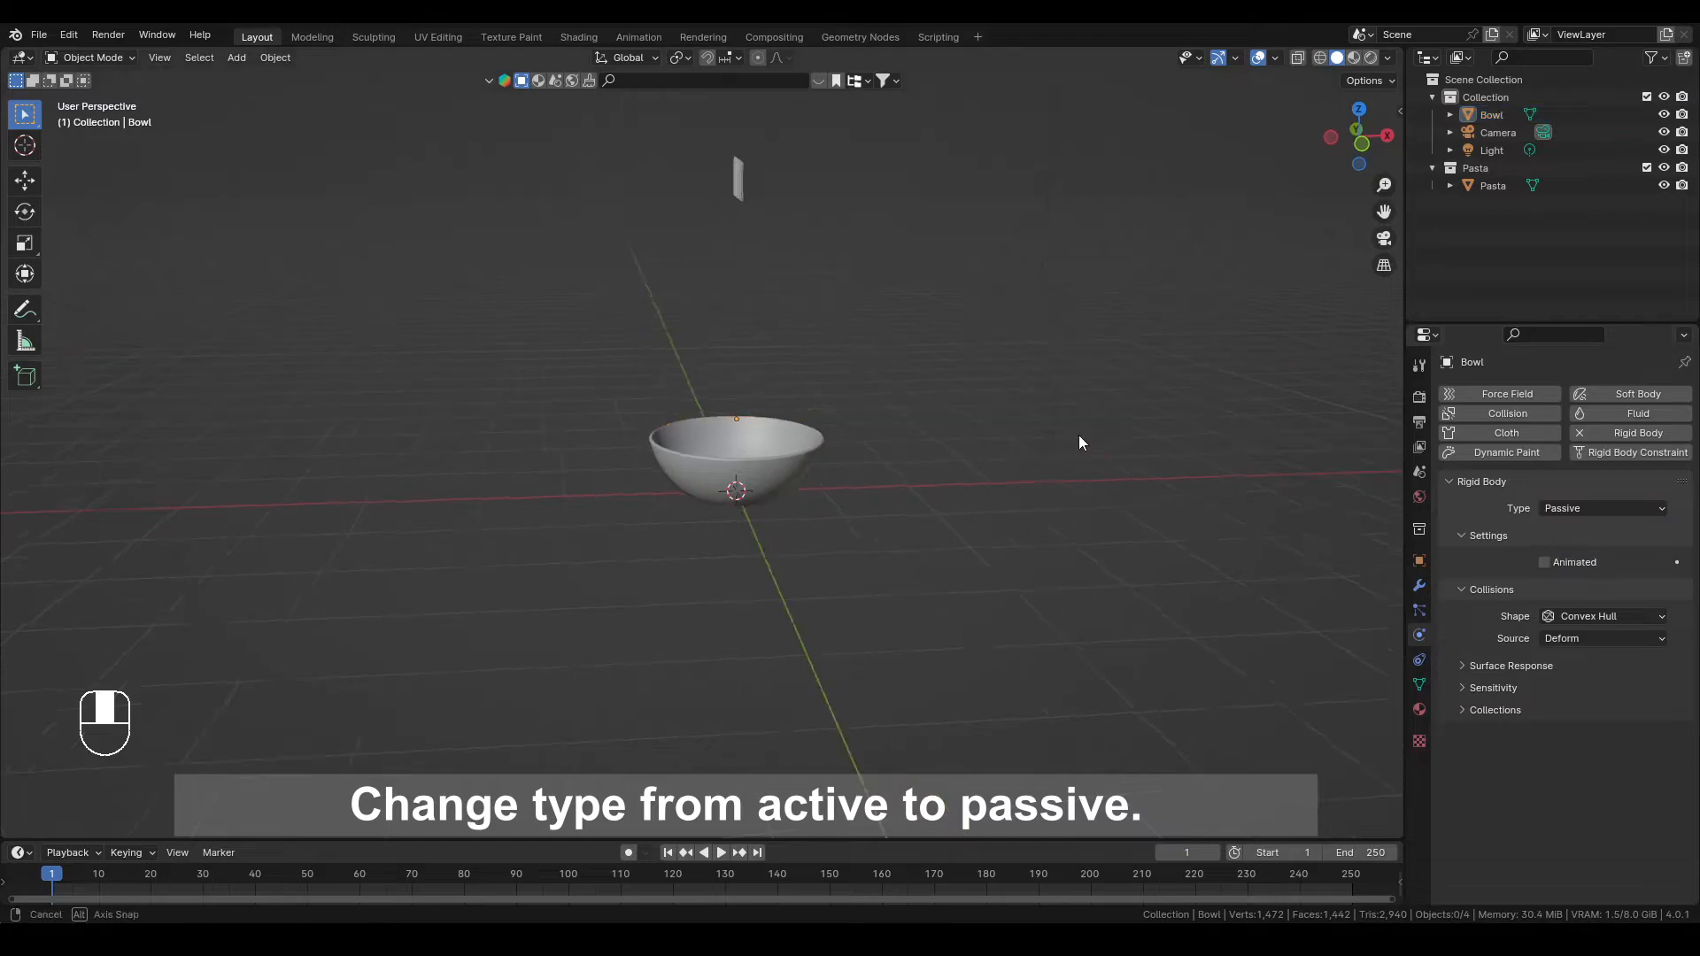
Add active Rigid Body physics to the pasta piece
{"action": "middle_click_drag", "start_coordinate": [1079, 434], "coordinate": [921, 345]}
{"action": "left_click", "coordinate": [806, 232]}
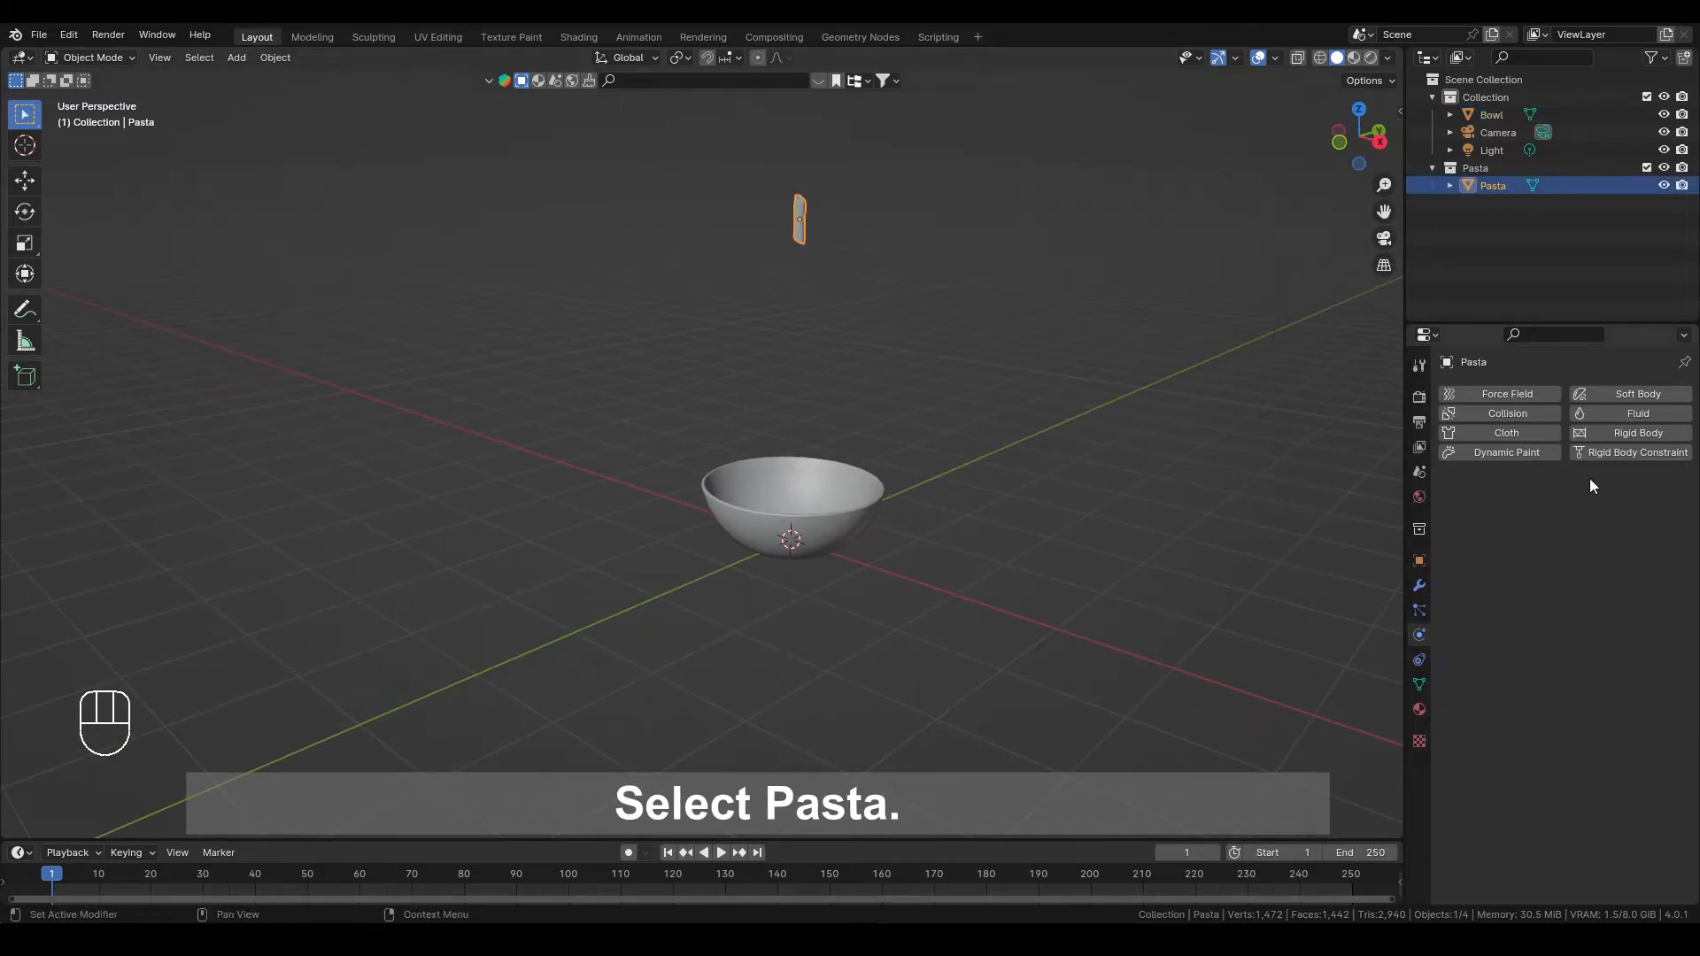
{"action": "left_click", "coordinate": [1655, 433]}
{"action": "middle_click_drag", "start_coordinate": [939, 381], "coordinate": [845, 358]}
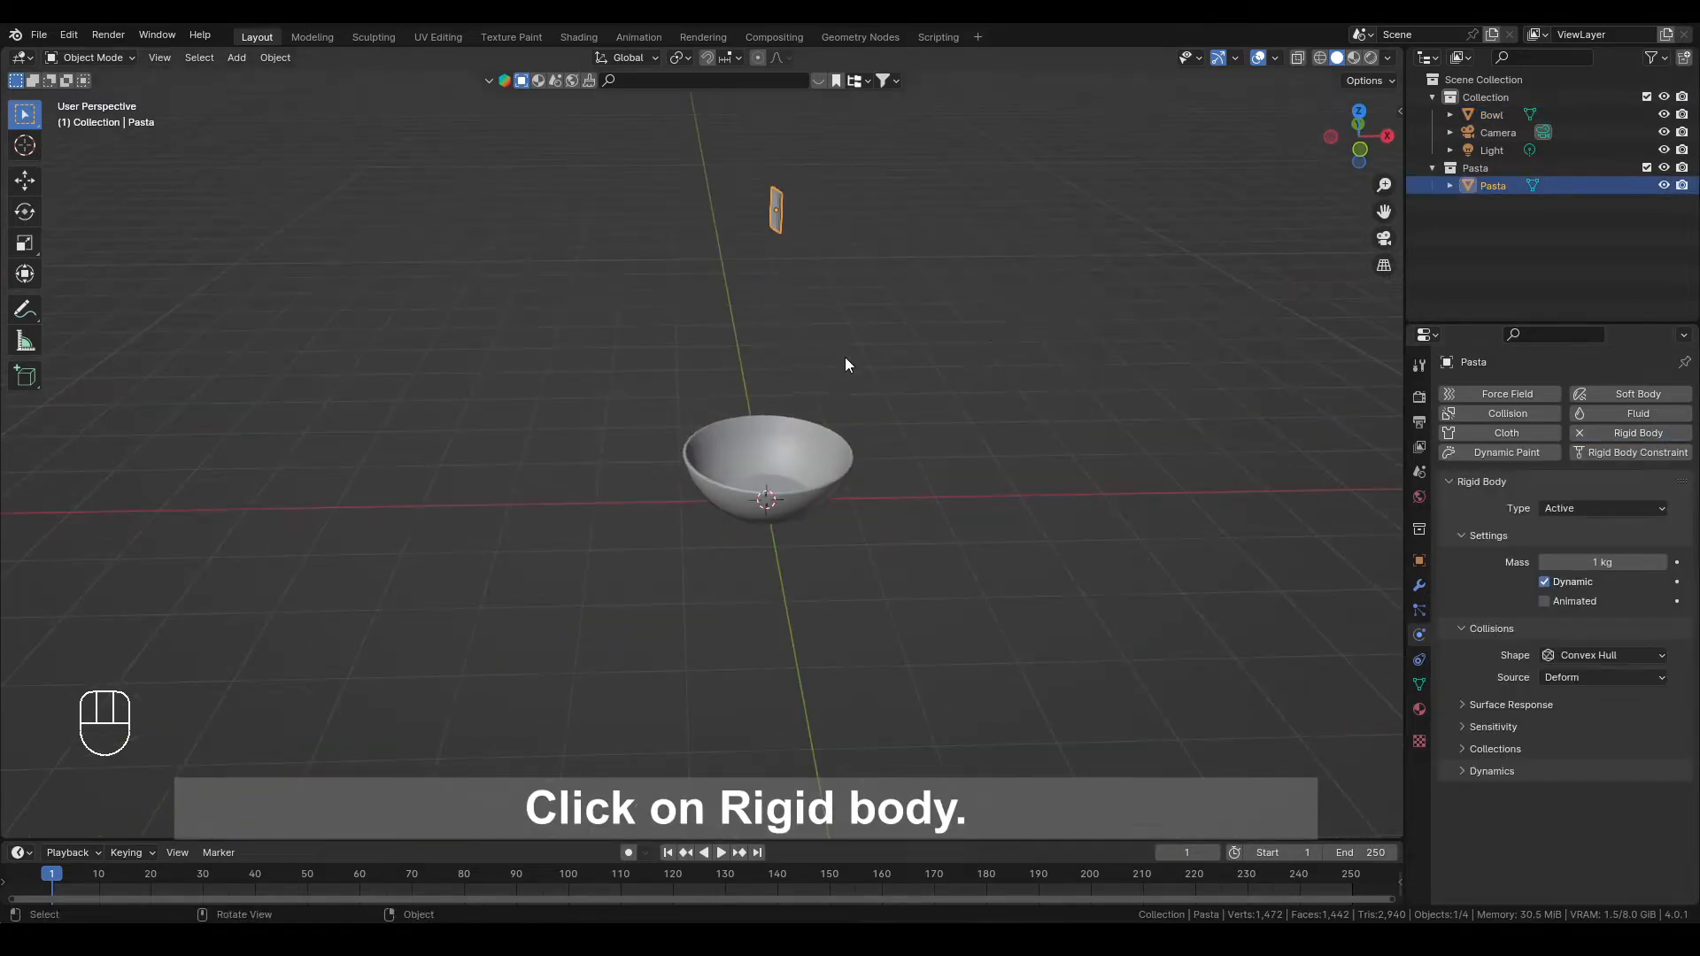
Play the simulation to check how the pasta lands in the bowl, stop it and return to frame 1
{"action": "left_click", "coordinate": [986, 322]}
{"action": "key", "text": "space"}
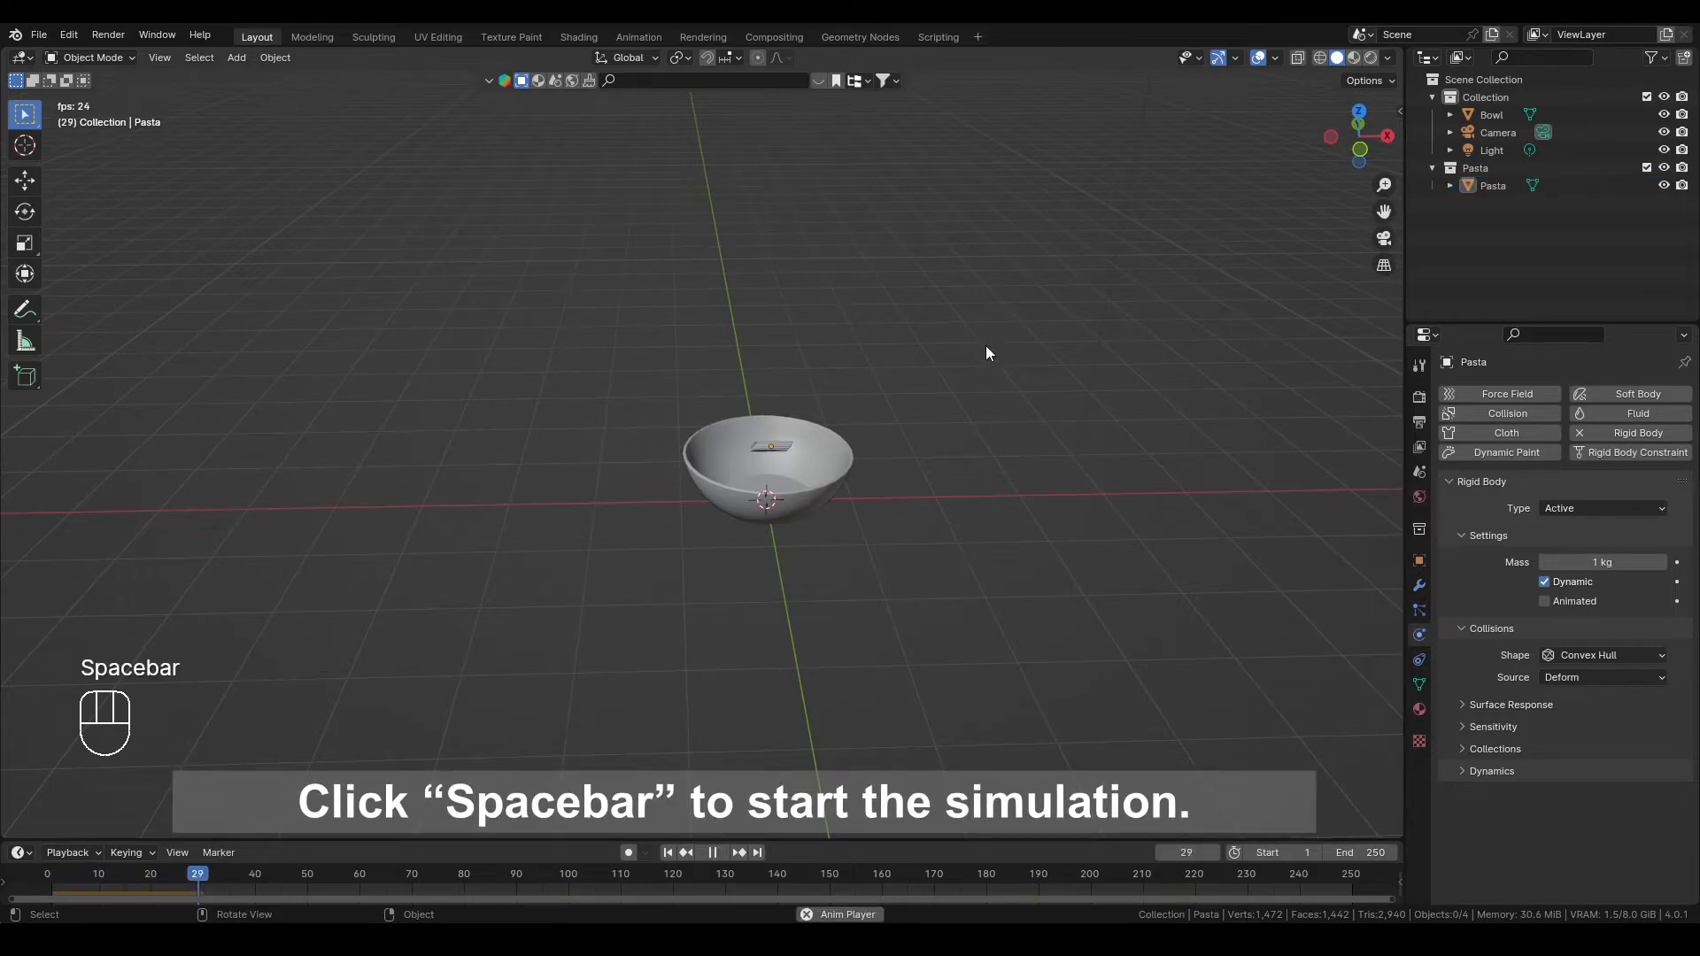
{"action": "key", "text": "space"}
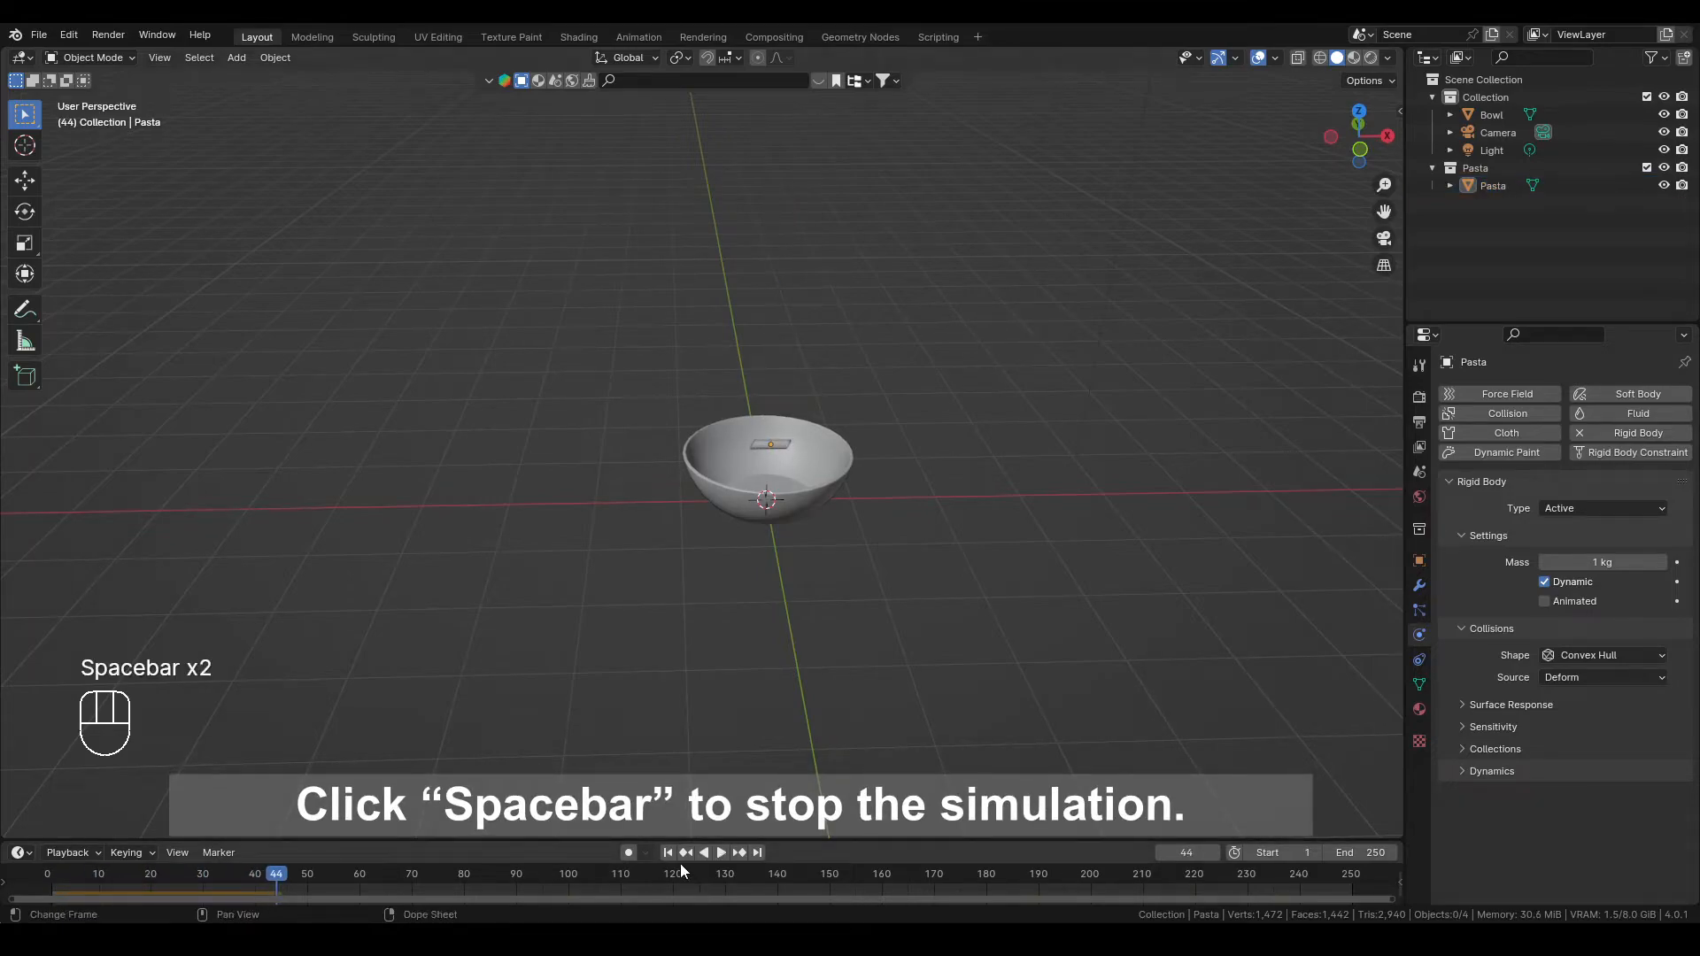
{"action": "left_click", "coordinate": [671, 855]}
Select the bowl and change its rigid body collision shape to Mesh
{"action": "left_click", "coordinate": [811, 467]}
{"action": "mouse_move", "coordinate": [811, 468]}
{"action": "middle_mouse_down"}
{"action": "mouse_move", "coordinate": [757, 450]}
{"action": "mouse_move", "coordinate": [780, 461]}
{"action": "middle_mouse_up"}
{"action": "left_click", "coordinate": [1591, 614]}
{"action": "left_click", "coordinate": [1578, 751]}
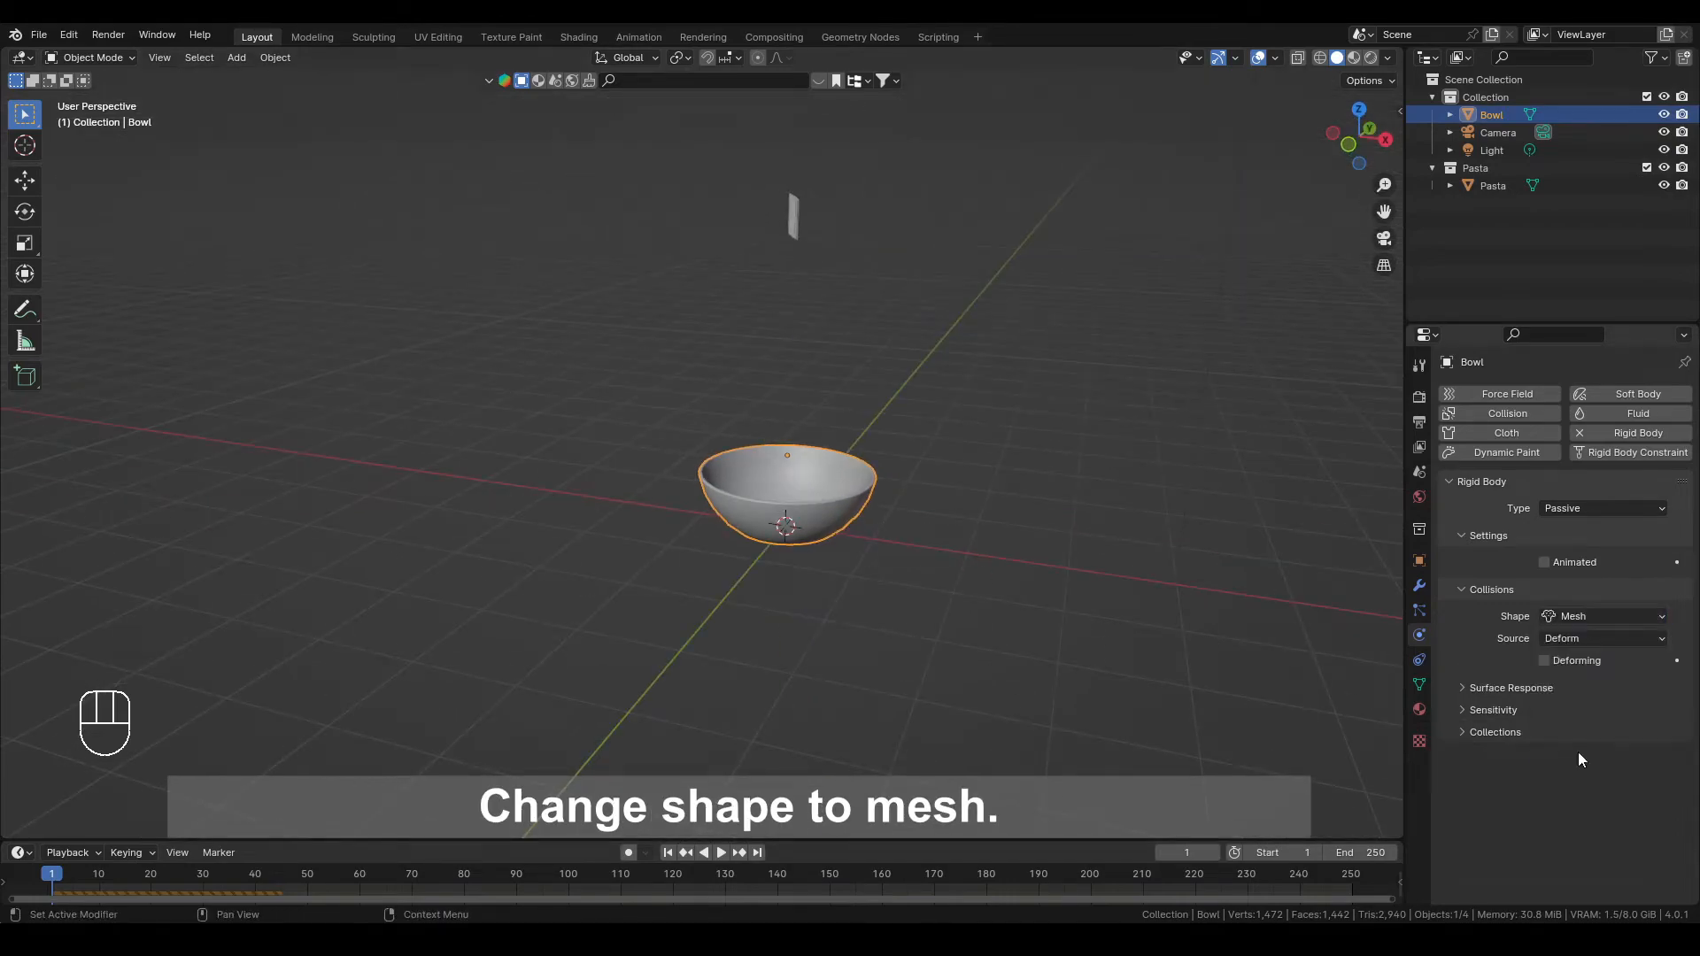
Replay the simulation with the bowl's Mesh collision shape, stop it and return to the first frame
{"action": "middle_click_drag", "start_coordinate": [967, 533], "coordinate": [1077, 561]}
{"action": "key", "text": "space"}
{"action": "key", "text": "space"}
{"action": "left_click", "coordinate": [670, 853]}
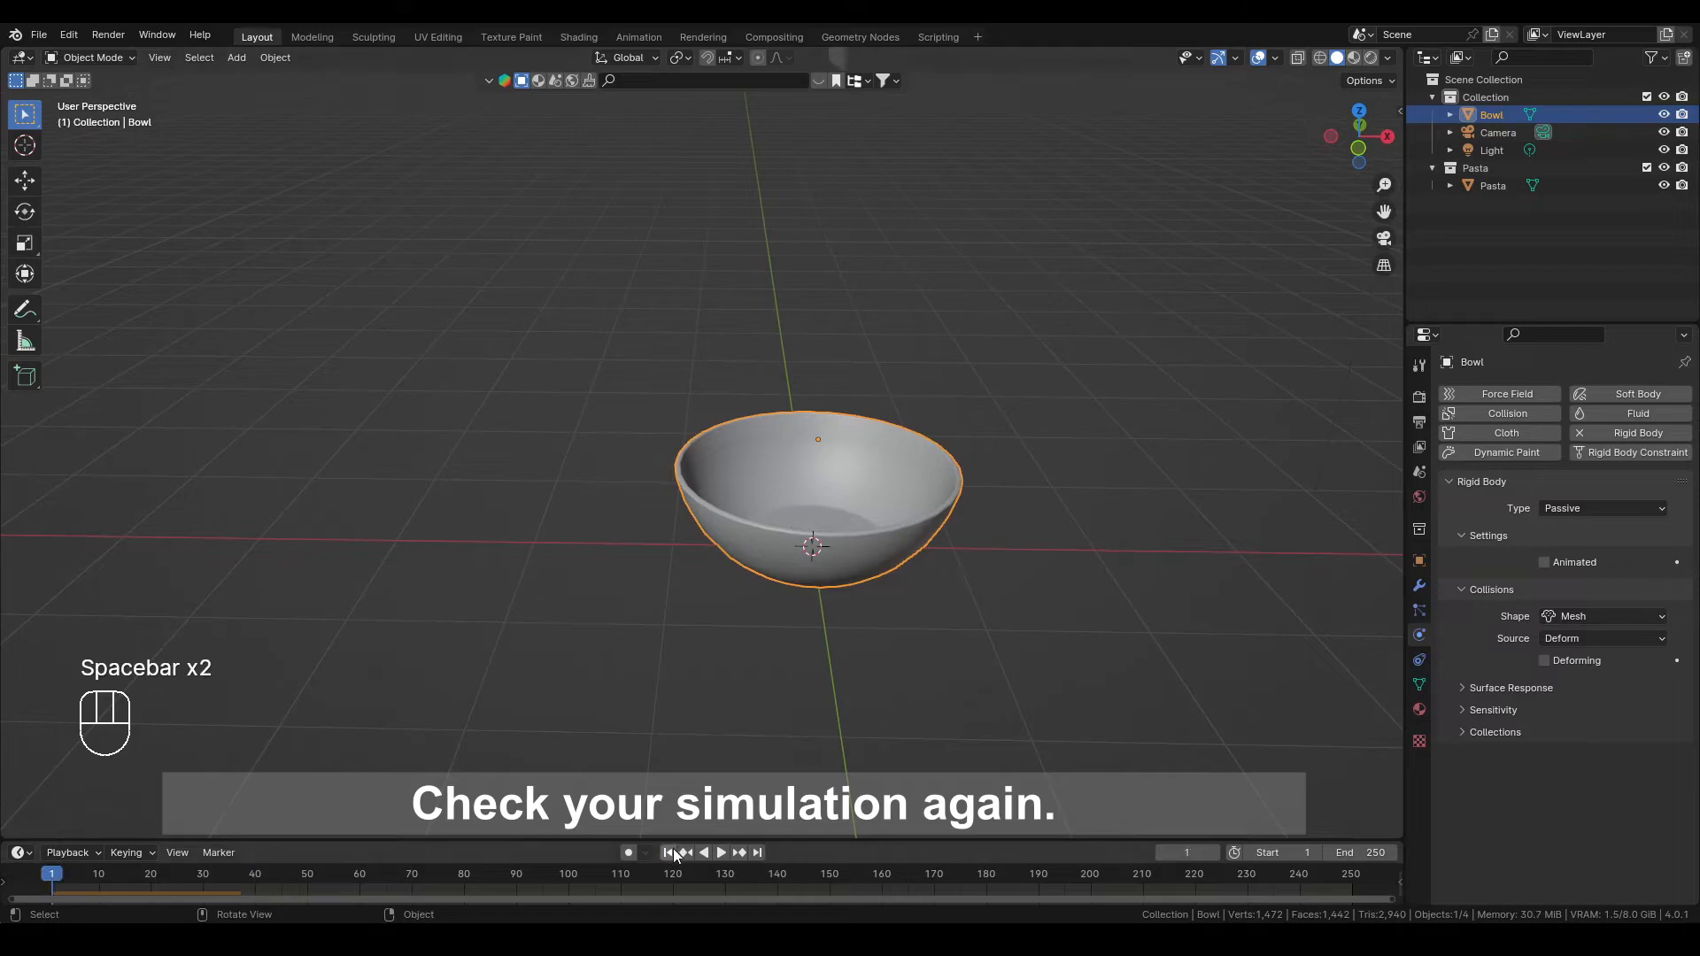
Scale the pasta piece's whole mesh up by about 1.2 in Edit Mode and return to Object Mode
{"action": "scroll", "coordinate": [797, 611], "scroll_direction": "down", "scroll_amount": 2}
{"action": "middle_click_drag", "start_coordinate": [816, 558], "coordinate": [807, 704], "text": "shift"}
{"action": "left_click", "coordinate": [788, 330]}
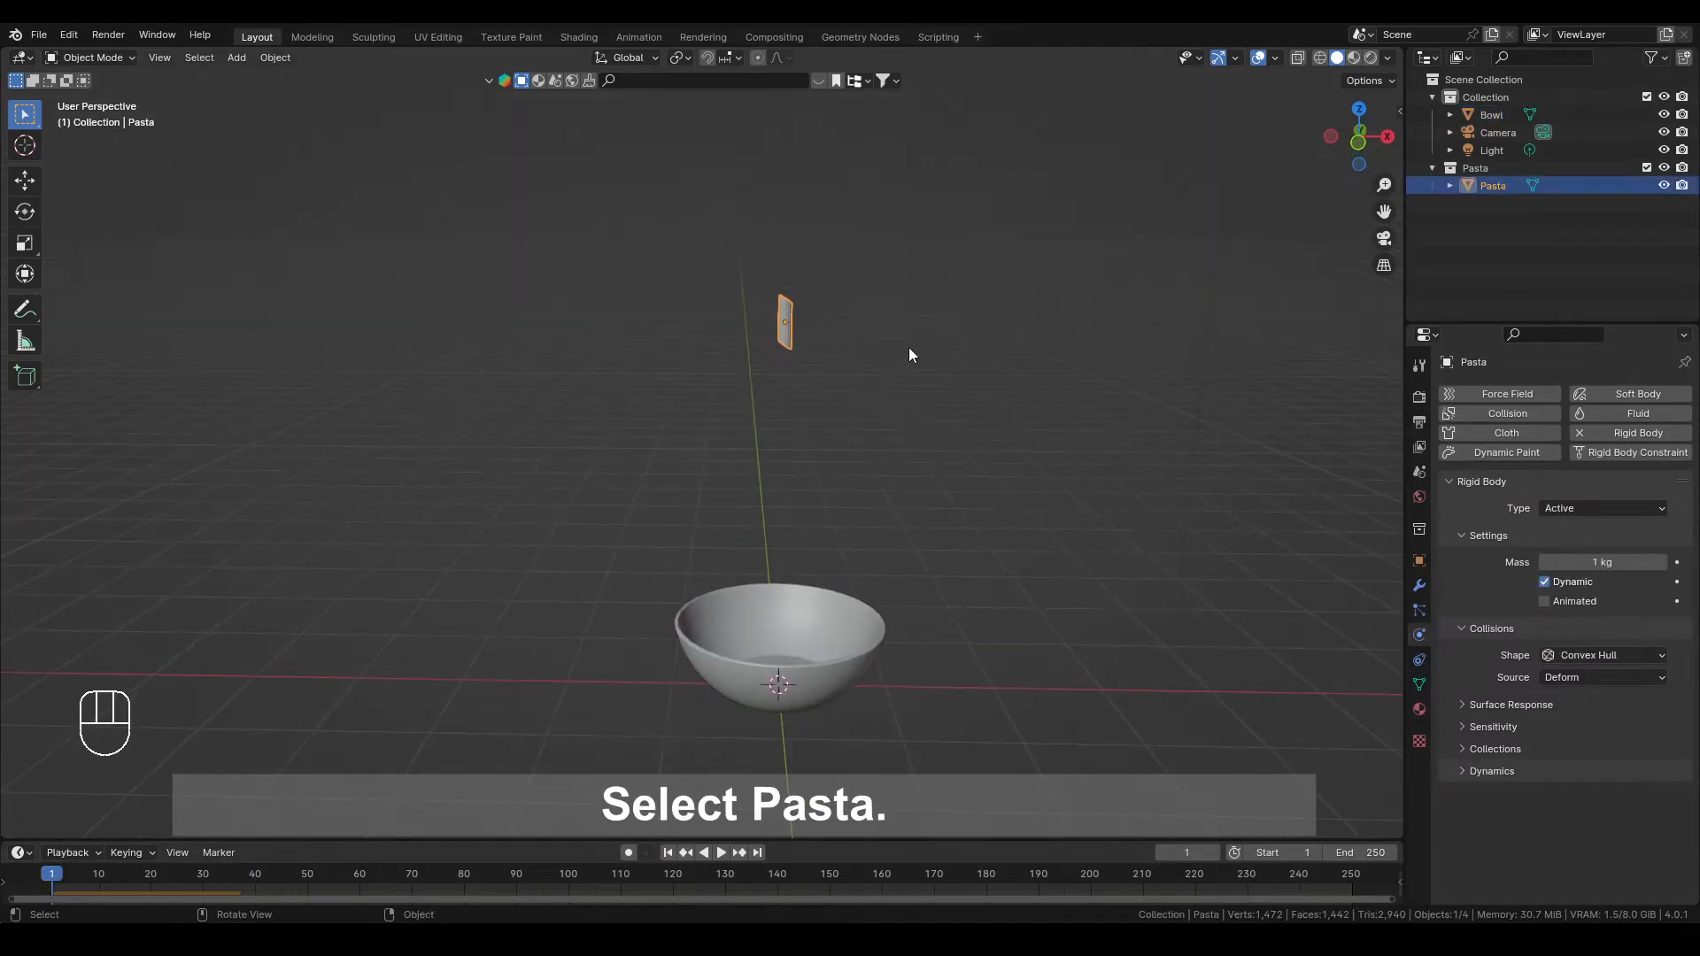
{"action": "key", "text": "Tab"}
{"action": "key", "text": "a"}
{"action": "key", "text": "s"}
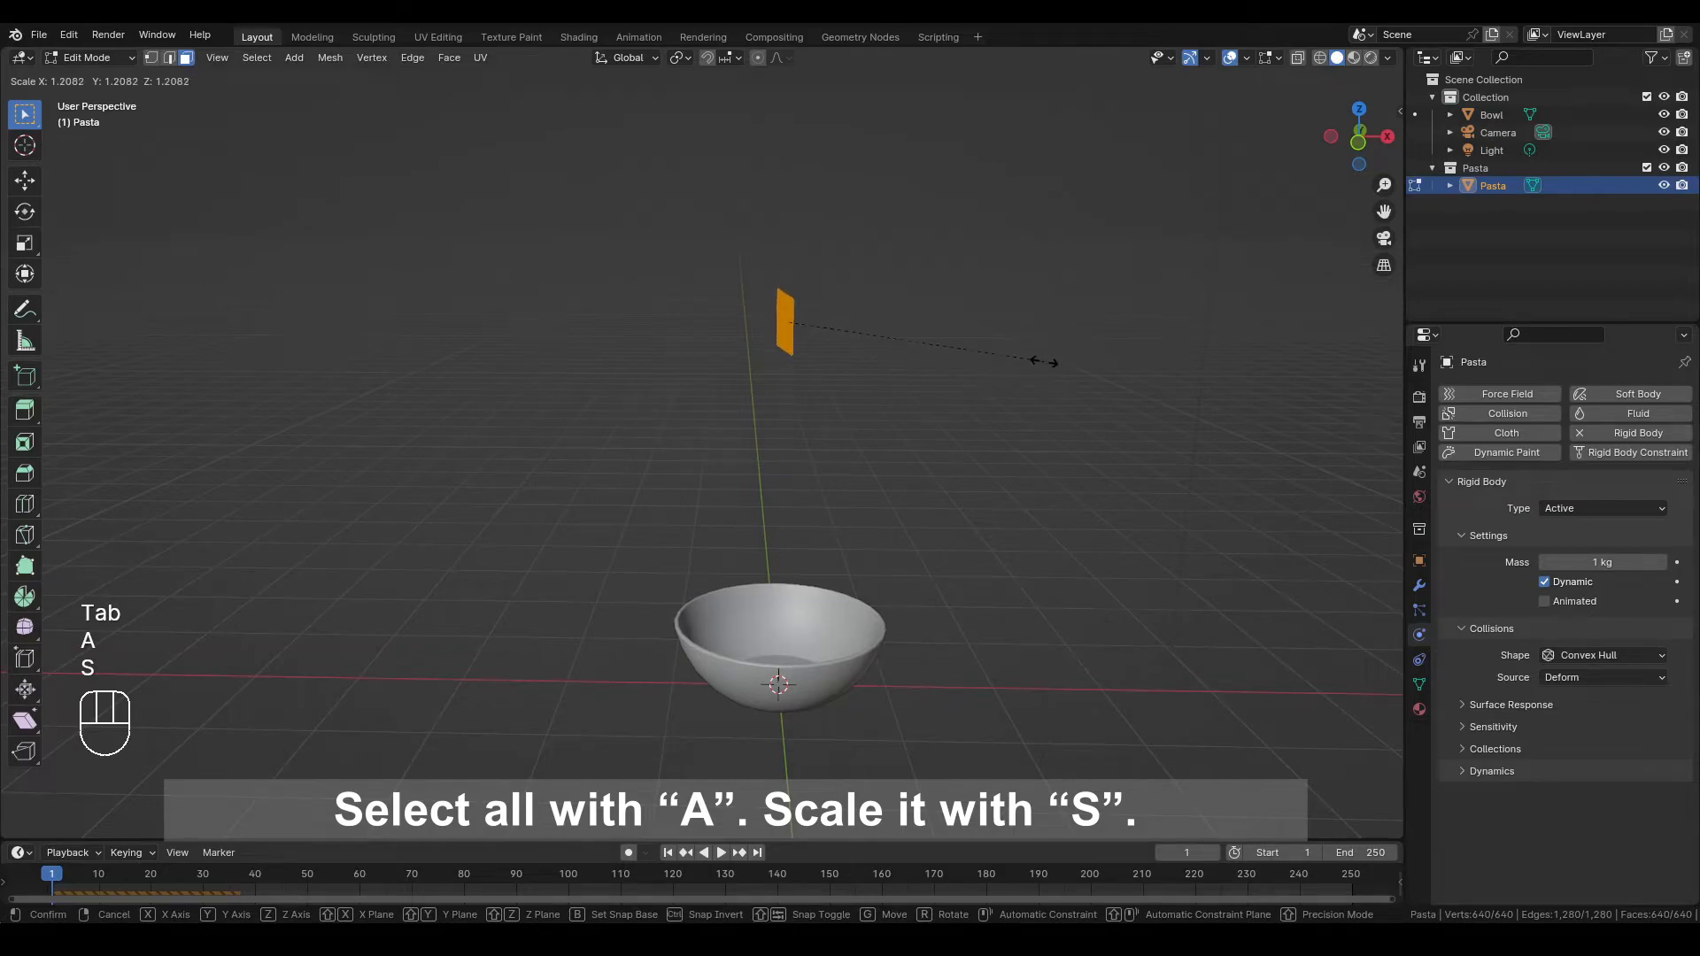
{"action": "left_click", "coordinate": [1036, 362]}
{"action": "key", "text": "Tab"}
In the front orthographic view, lower the pasta piece along Z until its lower half sits inside the bowl
{"action": "scroll", "coordinate": [1010, 379], "scroll_direction": "down", "scroll_amount": 3}
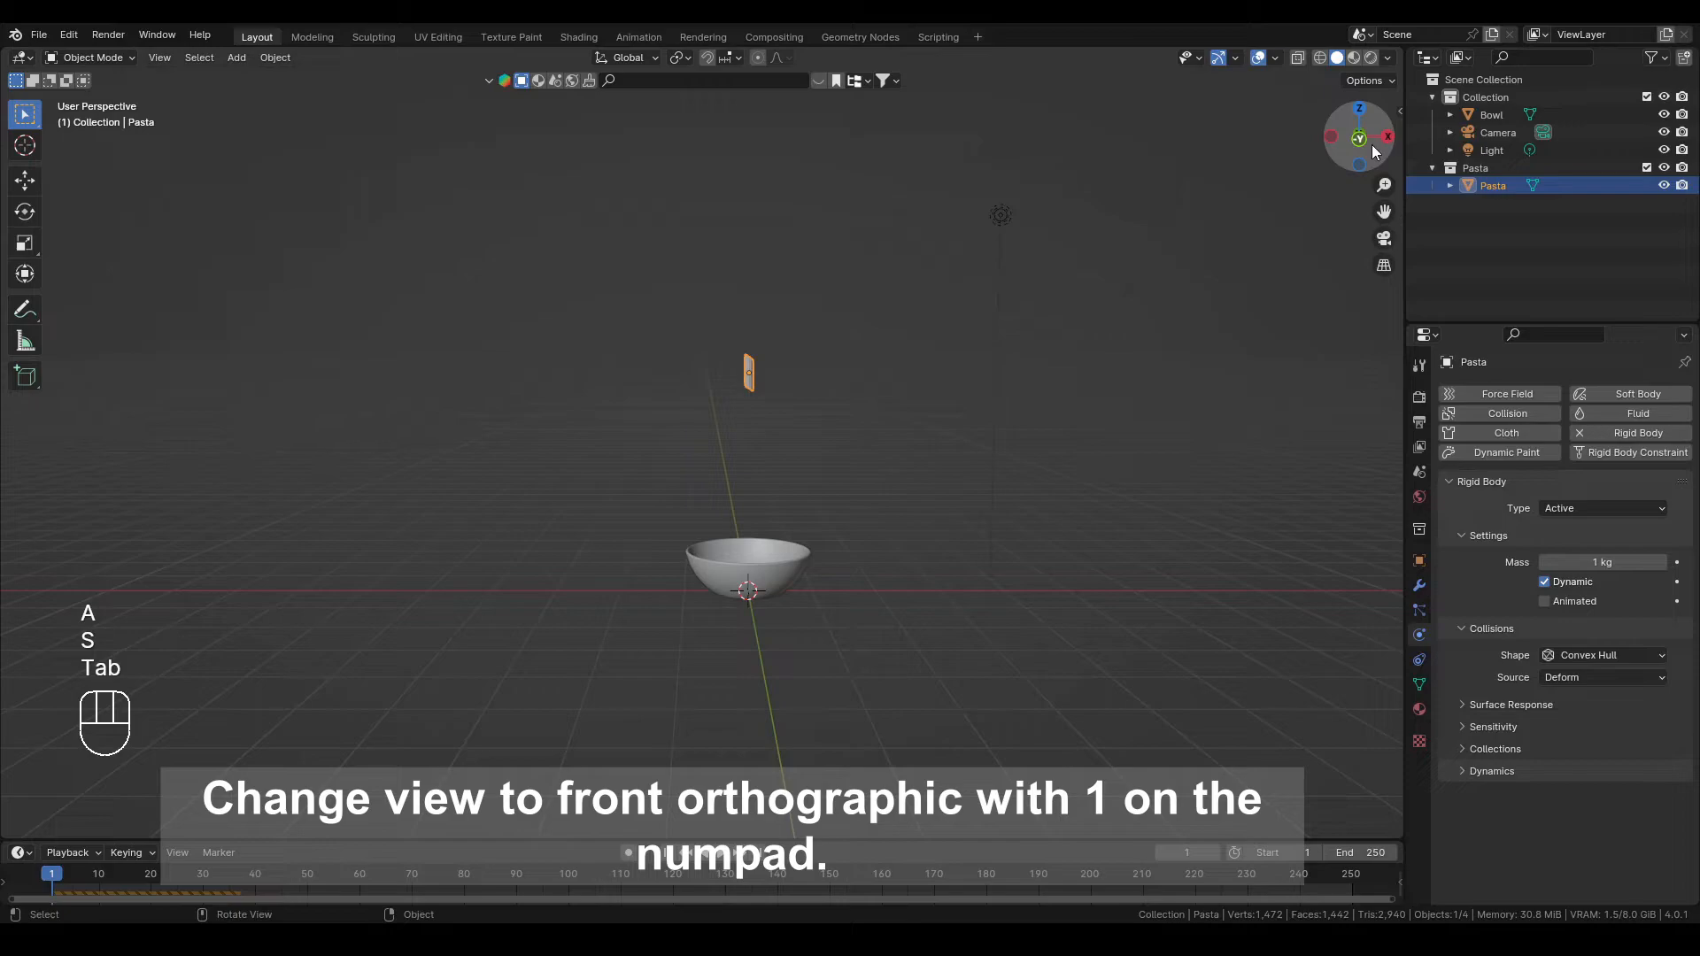
{"action": "key", "text": "KP_1"}
{"action": "key", "text": "g"}
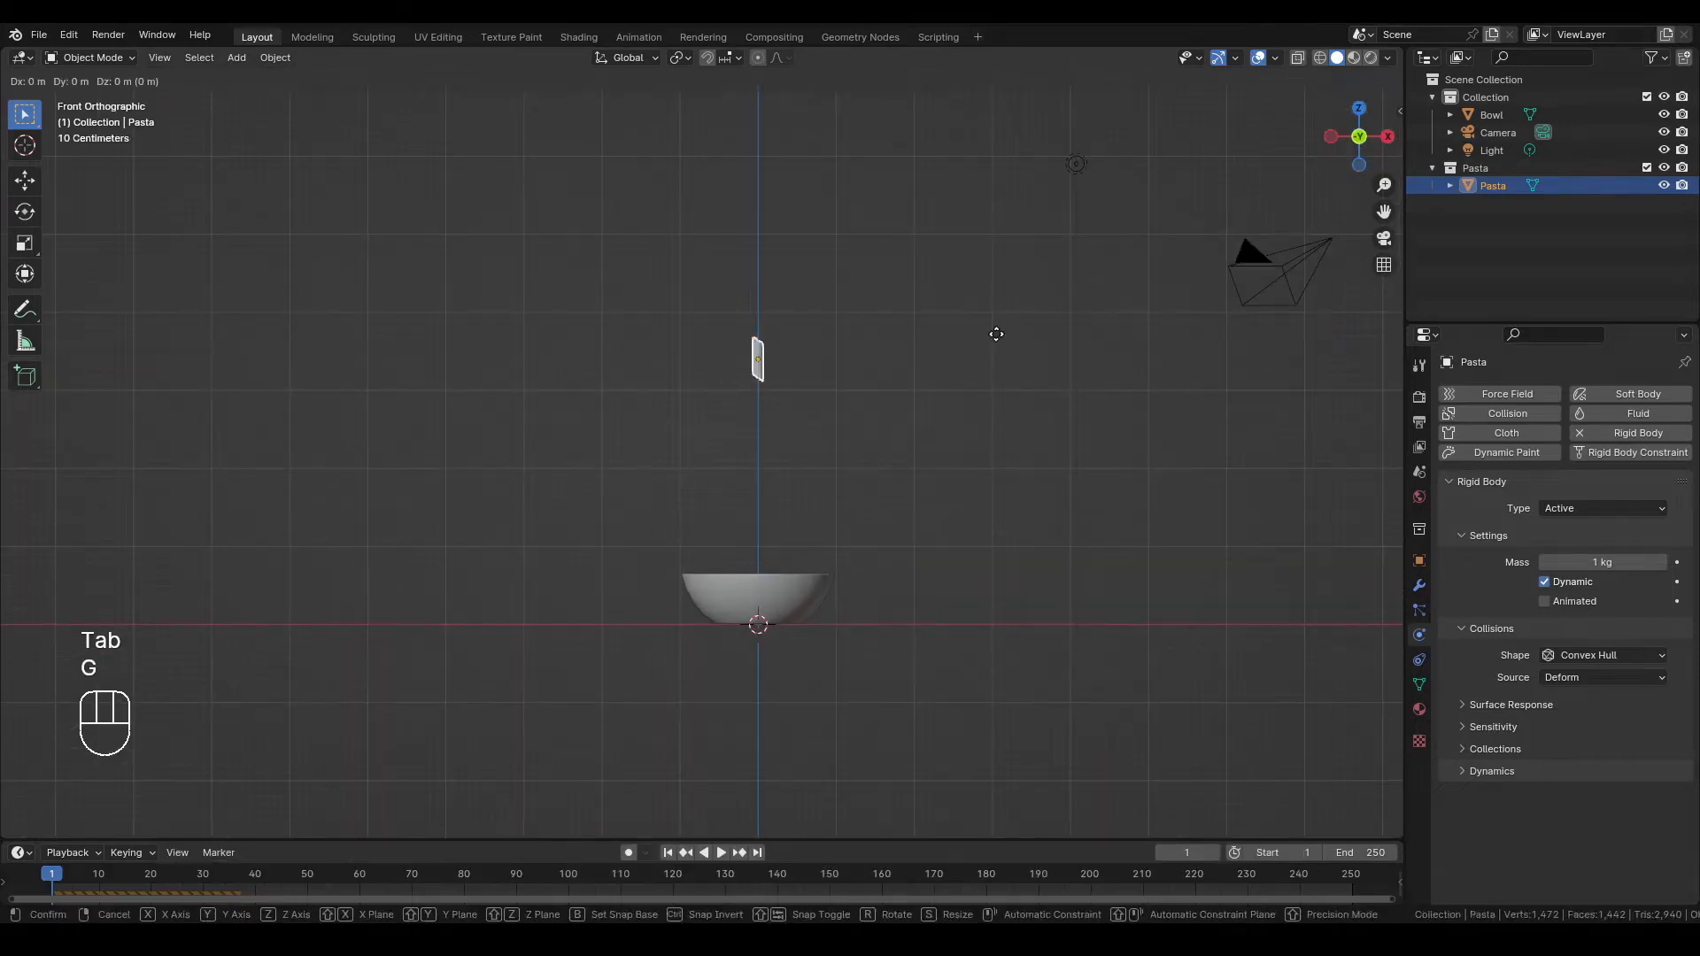
{"action": "key", "text": "z"}
{"action": "left_click", "coordinate": [1019, 542]}
Make a linked duplicate of the pasta piece and place it along Z directly above the original with a small gap
{"action": "scroll", "coordinate": [1005, 483], "scroll_direction": "up", "scroll_amount": 4}
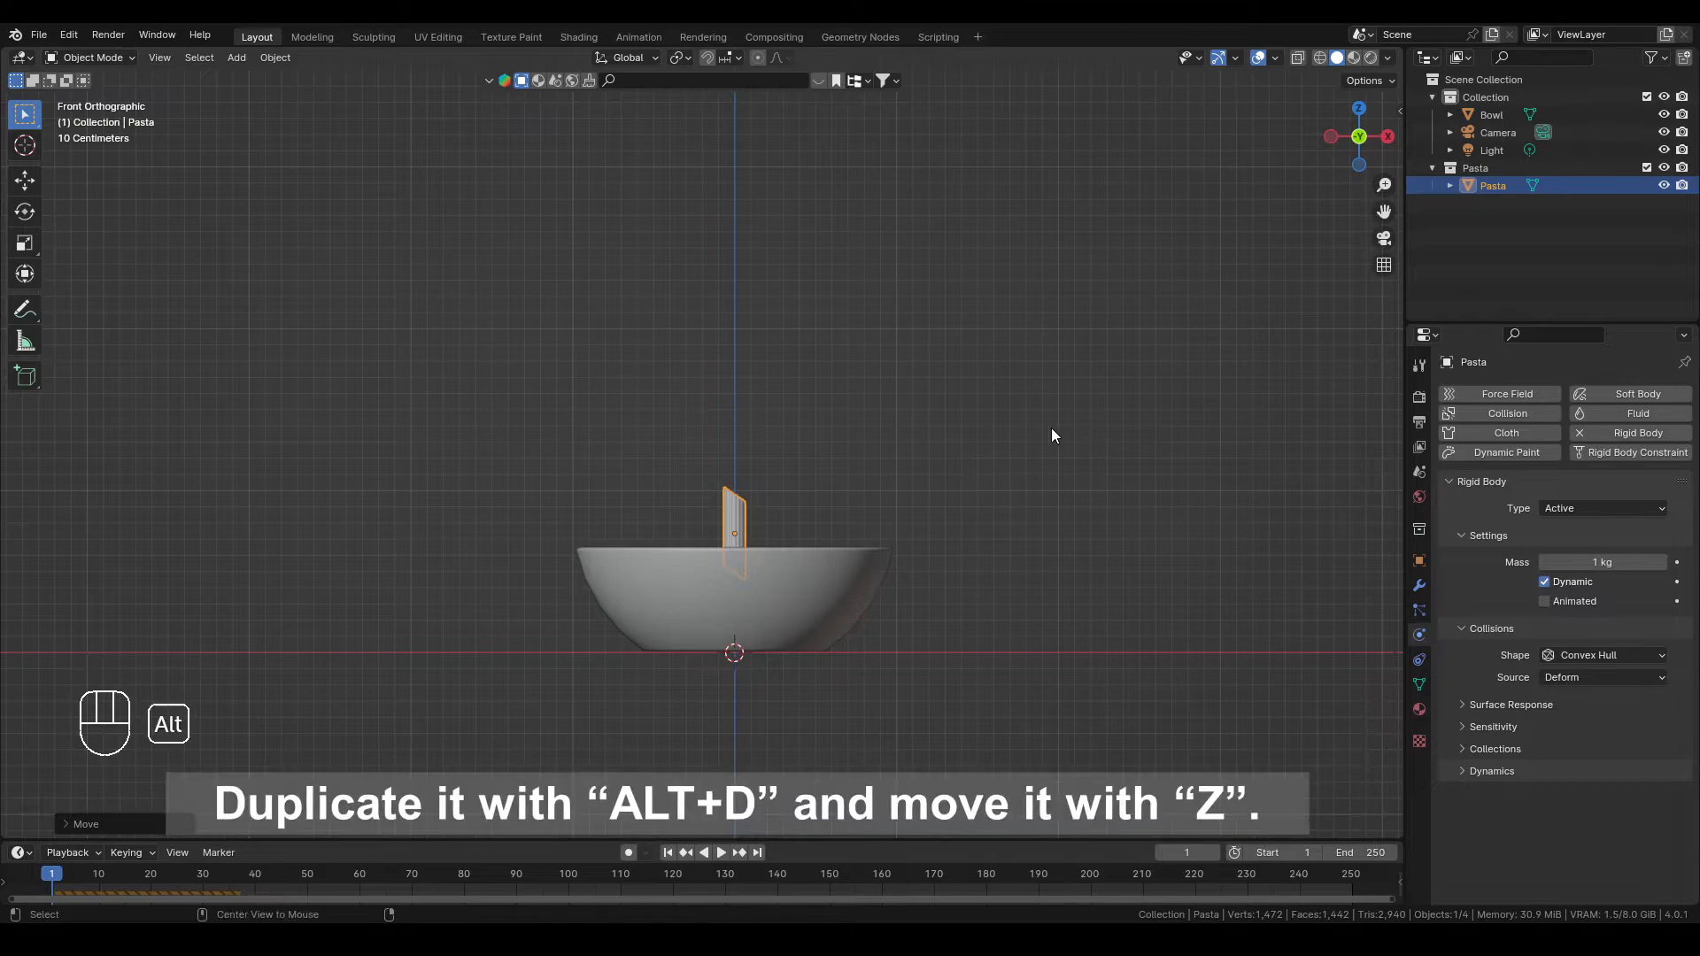
{"action": "key", "text": "alt+d"}
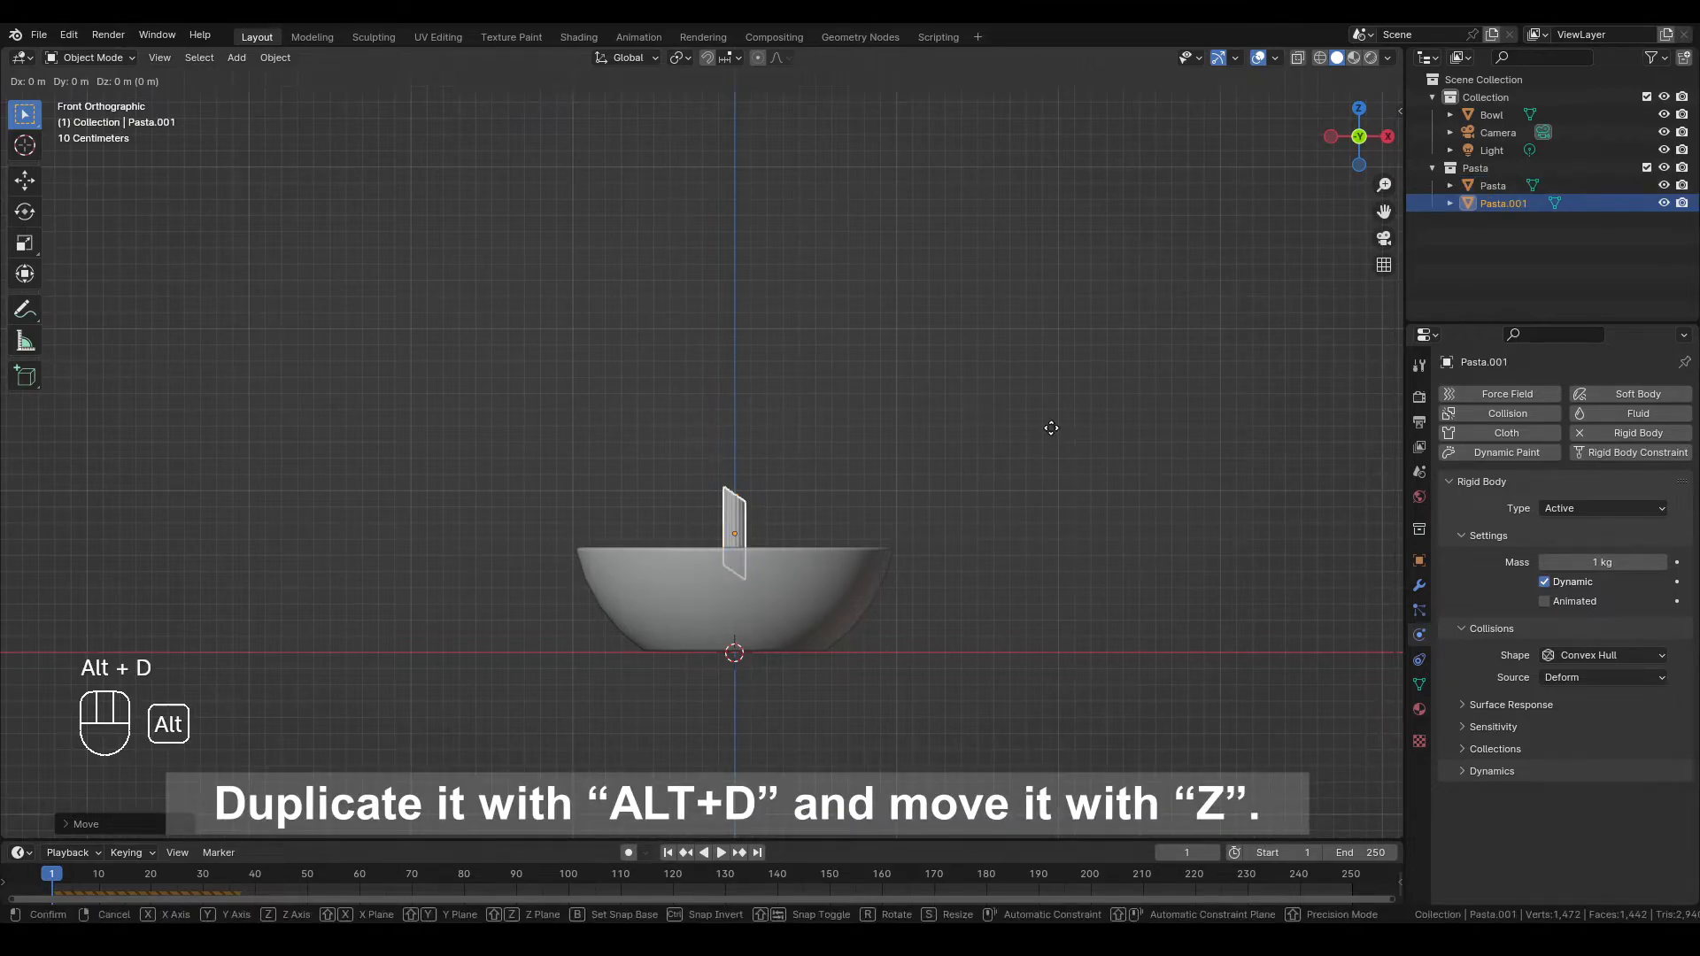
{"action": "key", "text": "z"}
{"action": "left_click", "coordinate": [1059, 340]}
Repeat the linked duplication 22 times to build a tall vertical stack of pasta pieces up to Pasta.023
{"action": "key", "text": "shift+r"}
{"action": "key", "text": "shift+r"}
{"action": "key", "text": "shift+r"}
{"action": "key", "text": "shift+r"}
{"action": "key", "text": "shift+r"}
{"action": "key", "text": "shift+r"}
{"action": "key", "text": "shift+r"}
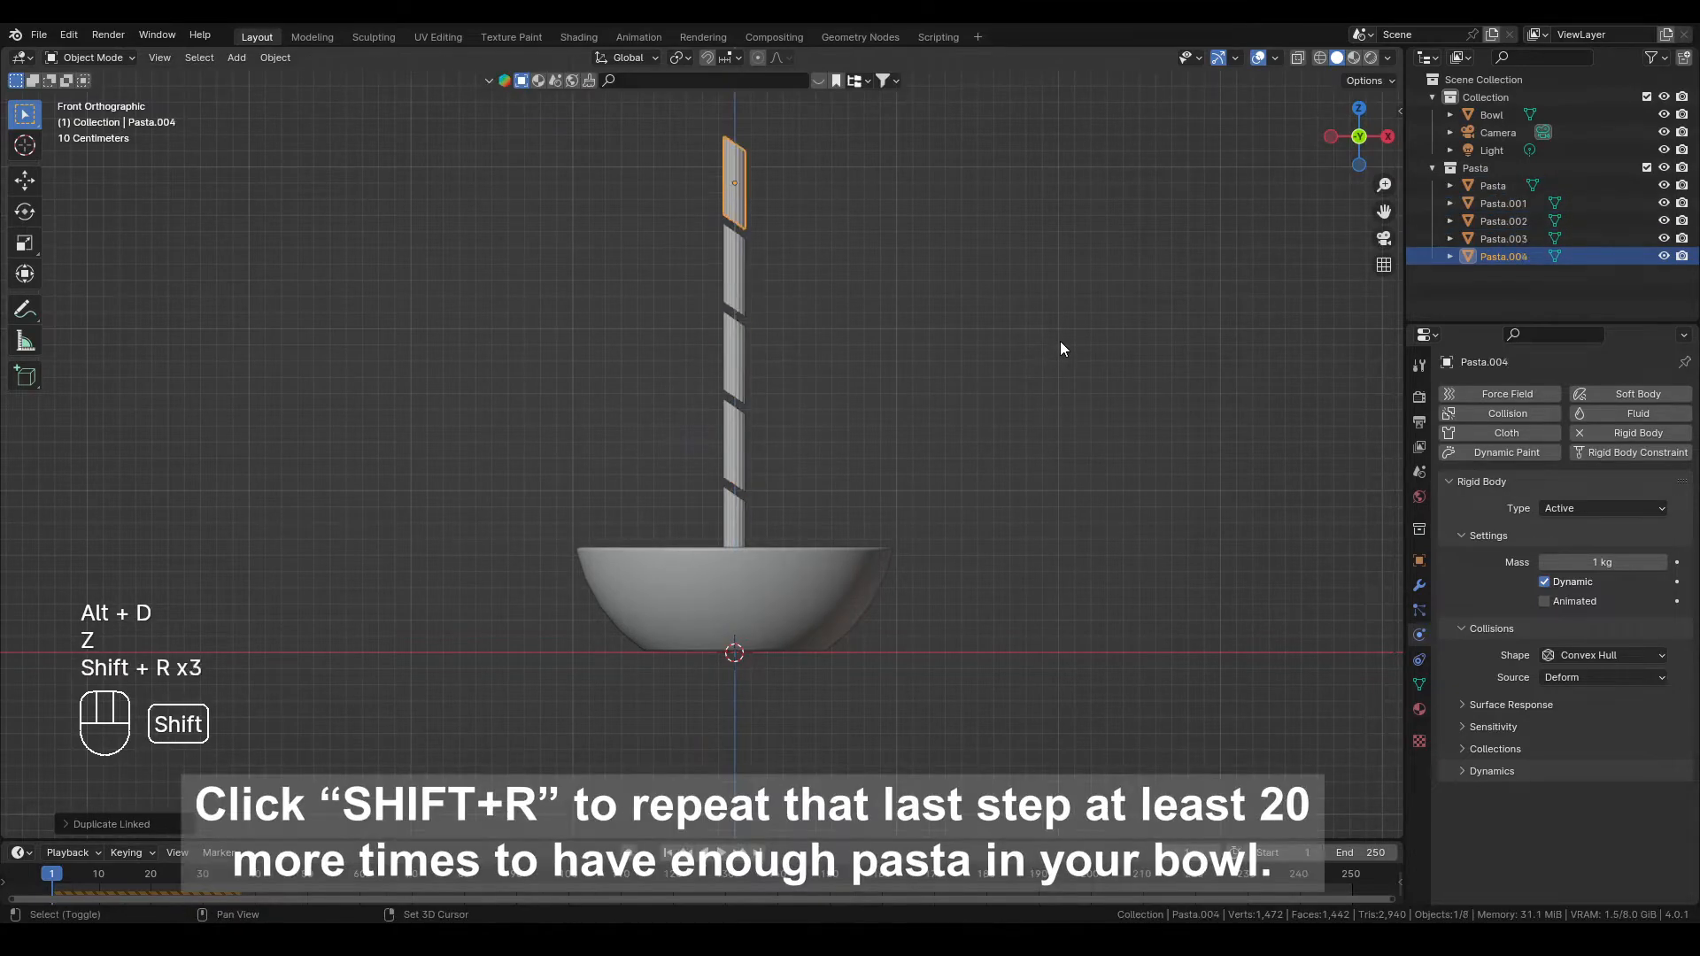
{"action": "scroll", "coordinate": [1060, 343], "scroll_direction": "down", "scroll_amount": 5}
{"action": "key", "text": "shift+r"}
{"action": "key", "text": "shift+r"}
{"action": "key", "text": "shift+r"}
{"action": "key", "text": "shift+r"}
{"action": "key", "text": "shift+r"}
{"action": "key", "text": "shift+r"}
{"action": "key", "text": "shift+r"}
{"action": "key", "text": "shift+r"}
{"action": "scroll", "coordinate": [1059, 348], "scroll_direction": "down", "scroll_amount": 5}
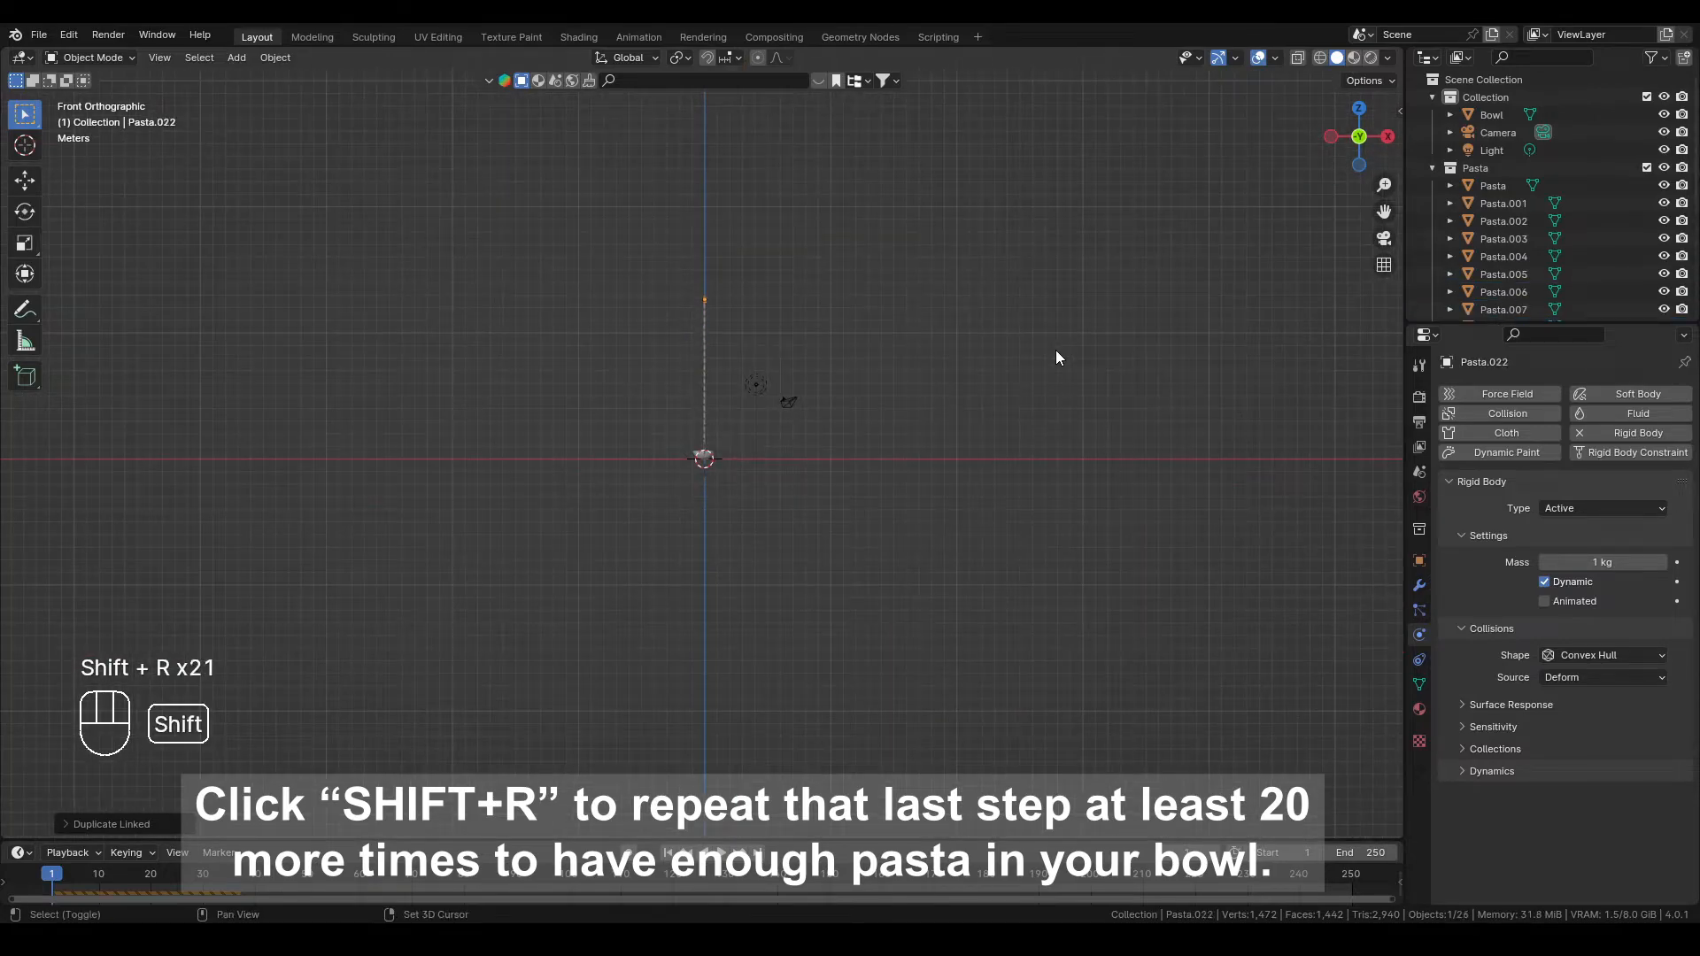
{"action": "key", "text": "shift+r"}
Play the simulation to check the stack falling into the bowl, stop it and go back to frame 1
{"action": "middle_click_drag", "start_coordinate": [1054, 347], "coordinate": [1024, 448]}
{"action": "scroll", "coordinate": [1019, 436], "scroll_direction": "up", "scroll_amount": 4}
{"action": "key", "text": "space"}
{"action": "key", "text": "space"}
{"action": "key", "text": "ctrl+z"}
Box-select the upper pasta pieces of the stack and make linked duplicates of them offset about -0.22 m along X
{"action": "scroll", "coordinate": [956, 410], "scroll_direction": "down", "scroll_amount": 8}
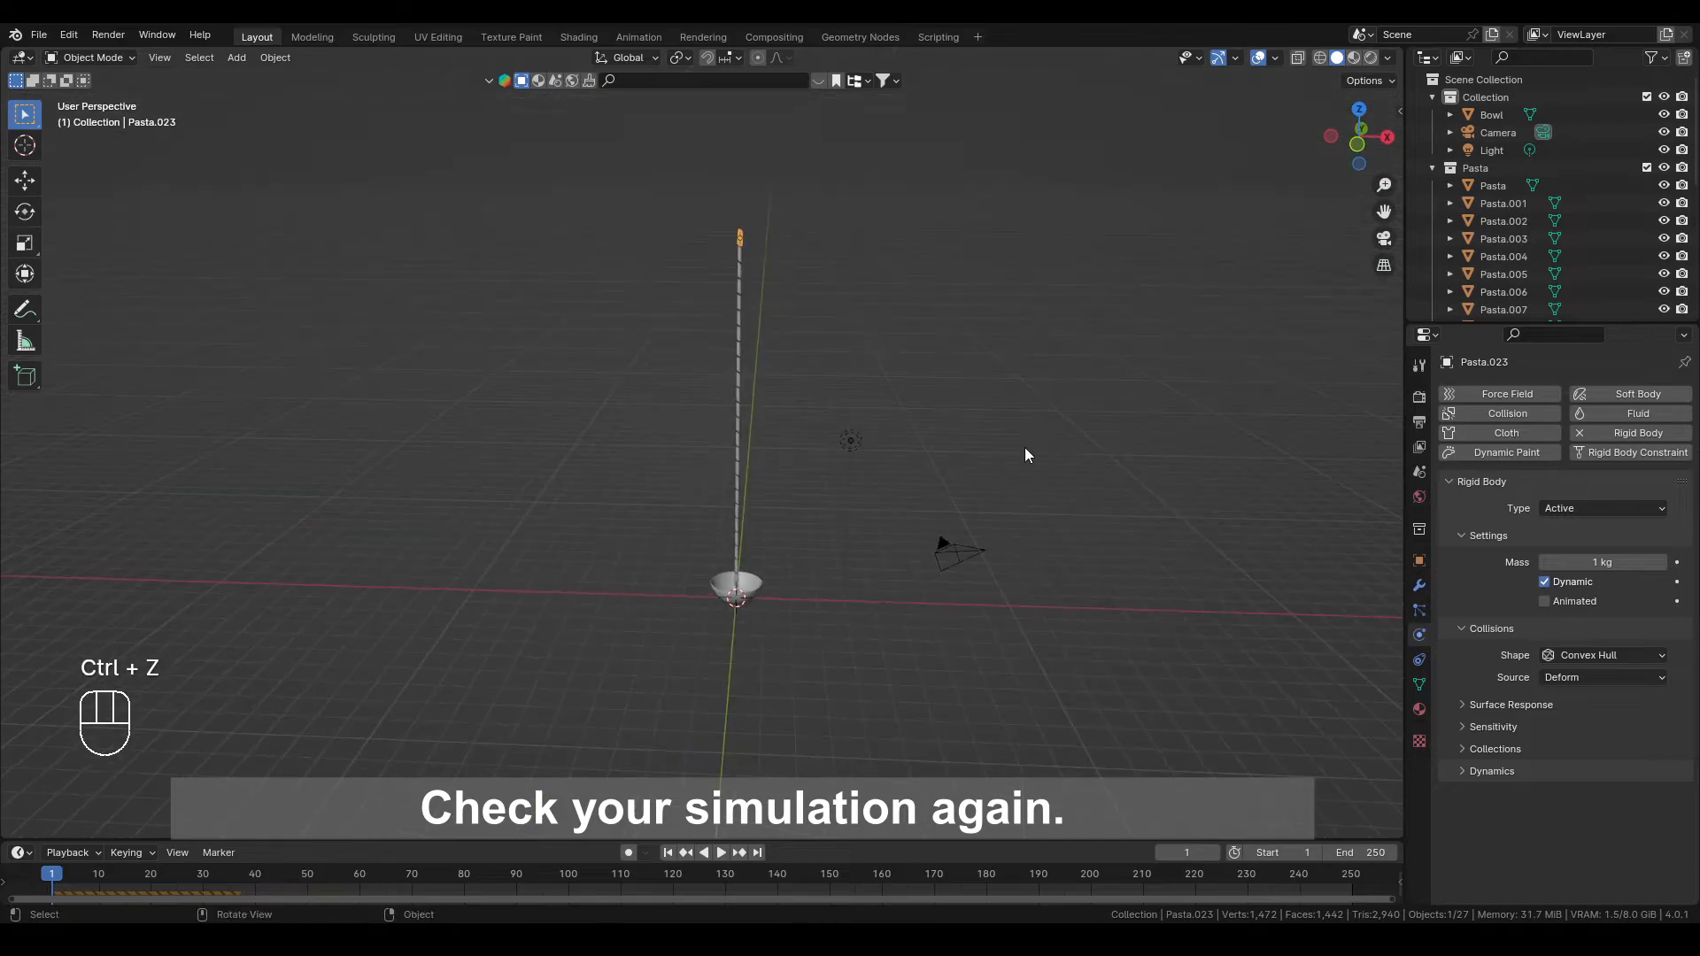
{"action": "scroll", "coordinate": [917, 462], "scroll_direction": "up", "scroll_amount": 2}
{"action": "left_click_drag", "start_coordinate": [829, 124], "coordinate": [707, 511]}
{"action": "middle_click_drag", "start_coordinate": [902, 499], "coordinate": [892, 463], "text": "shift"}
{"action": "key", "text": "alt+d"}
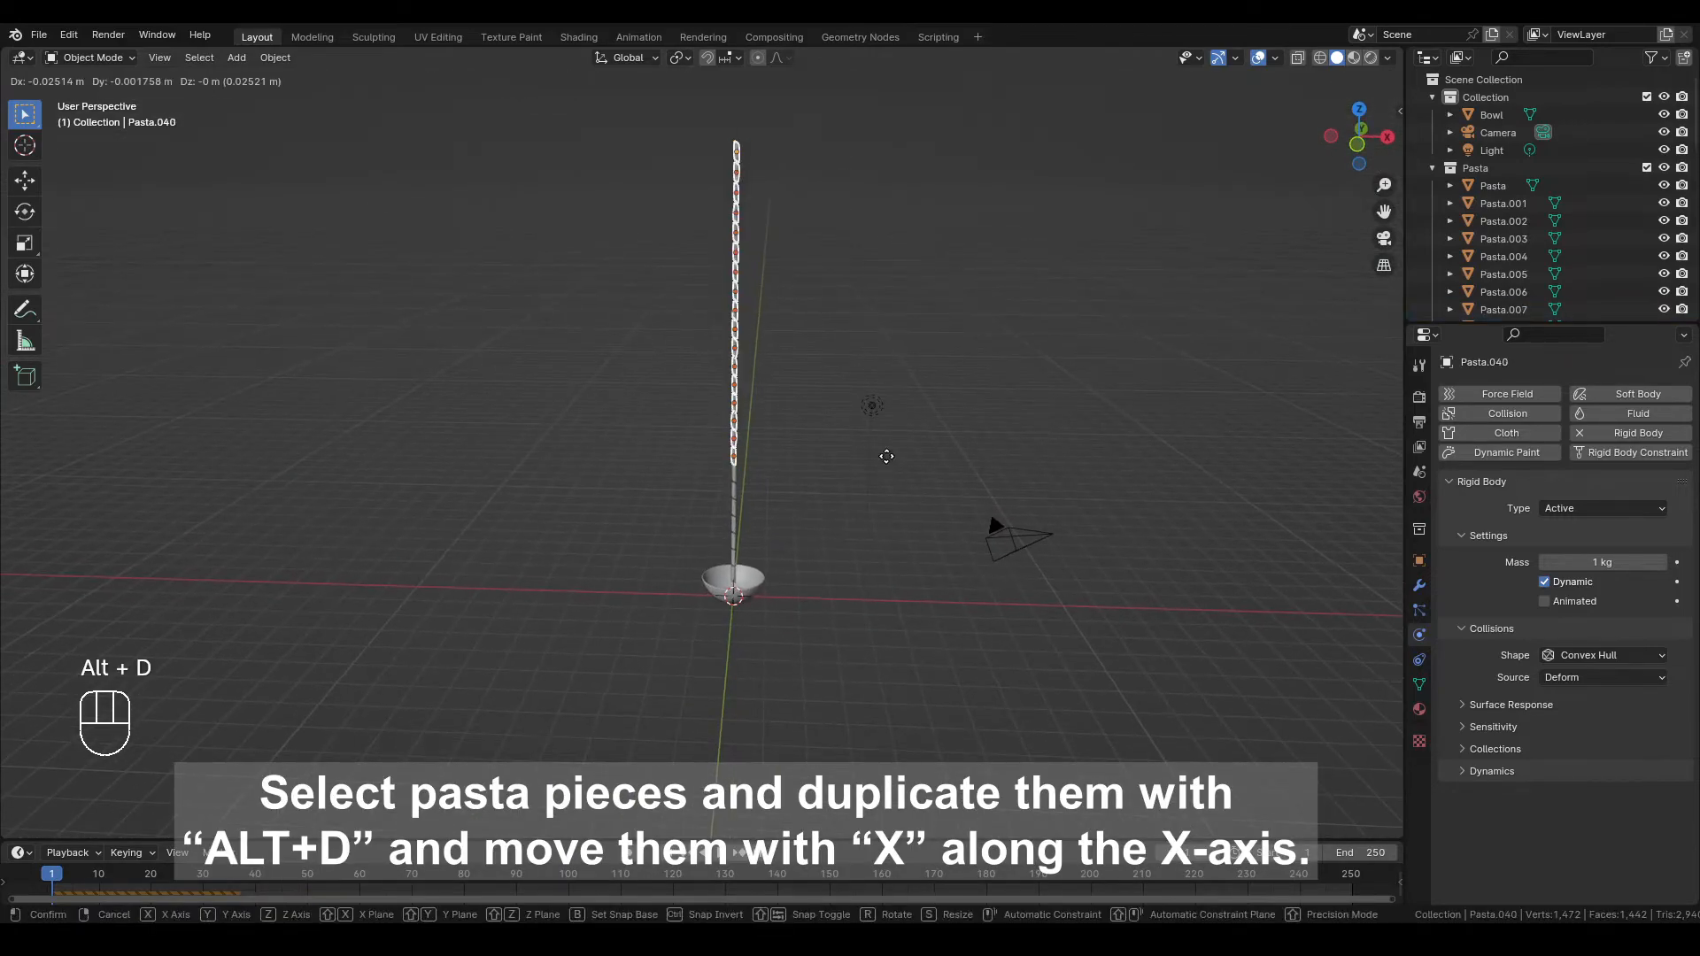
{"action": "key", "text": "y"}
{"action": "key", "text": "x"}
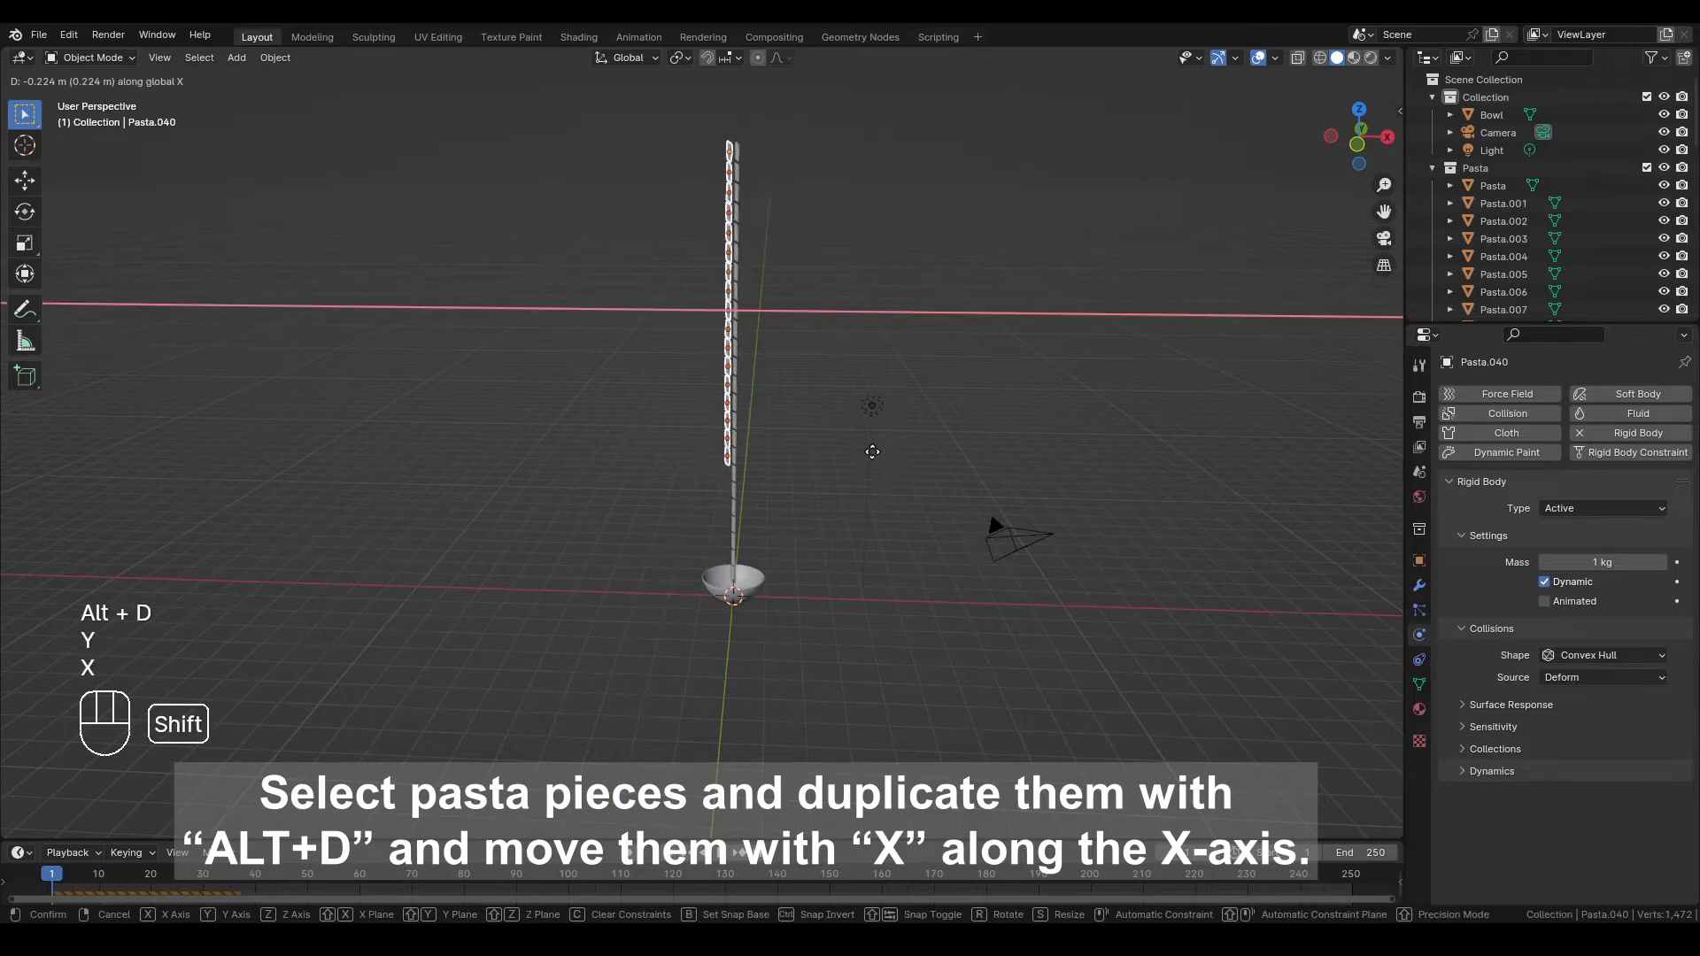
{"action": "left_click", "coordinate": [919, 448]}
Play the simulation with both pasta columns and stop it at frame 71 to inspect the filled bowl
{"action": "key", "text": "space"}
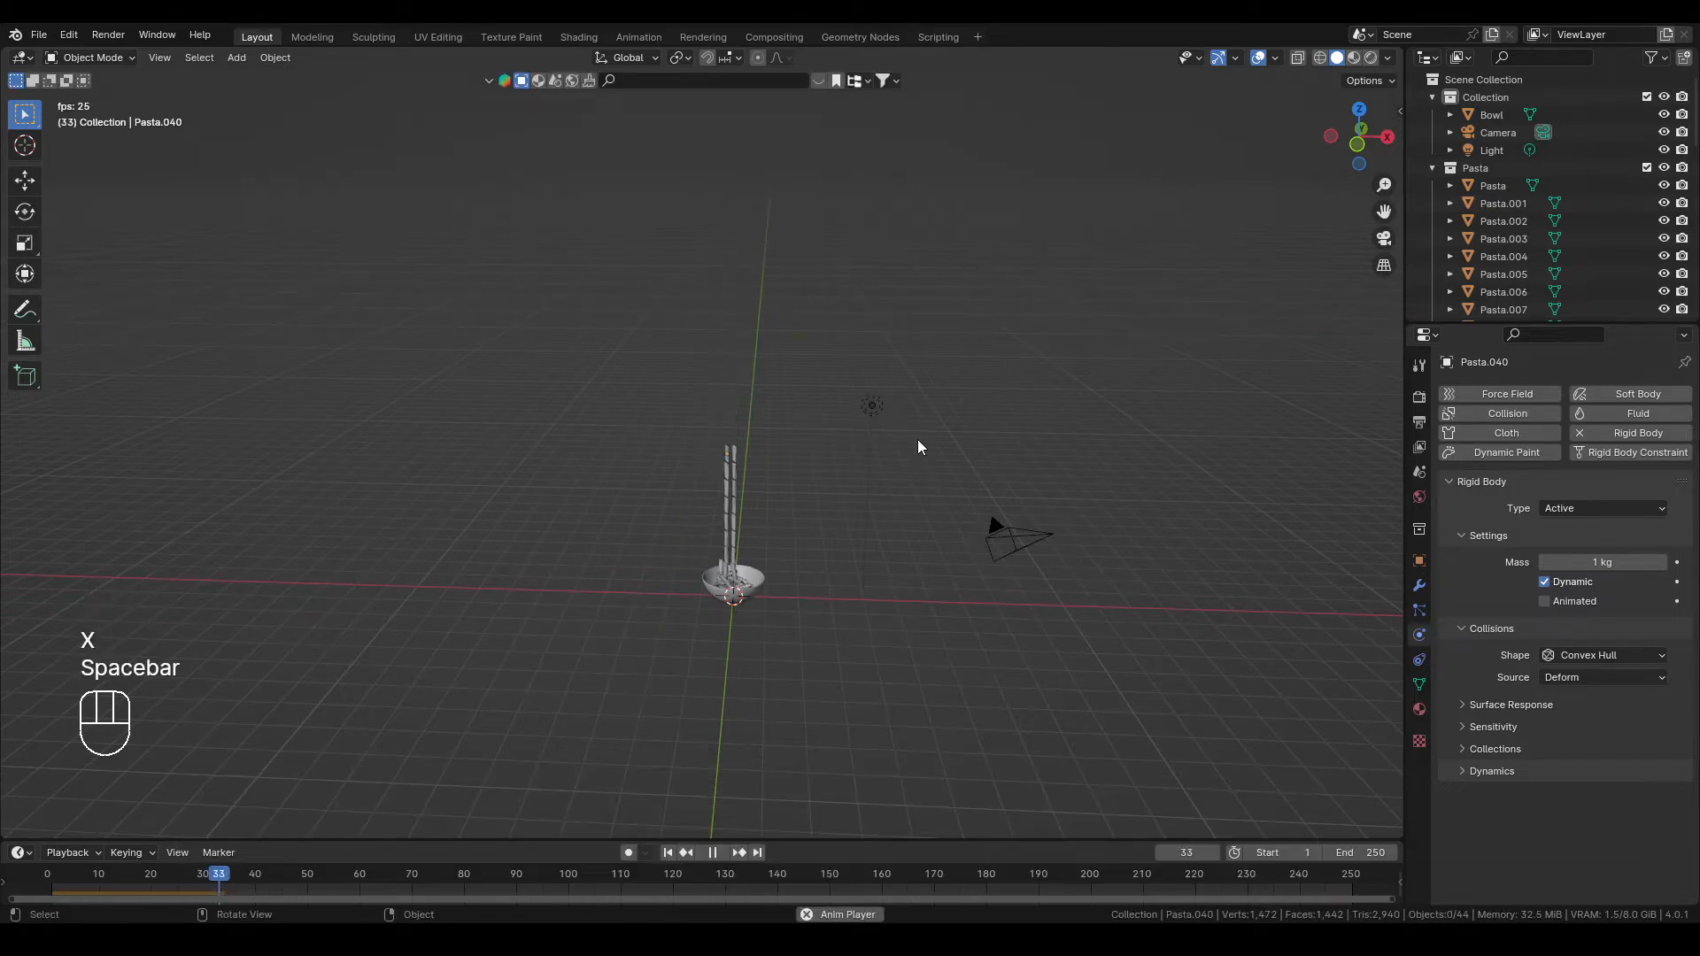
{"action": "middle_click_drag", "start_coordinate": [918, 448], "coordinate": [902, 465]}
{"action": "key", "text": "space"}
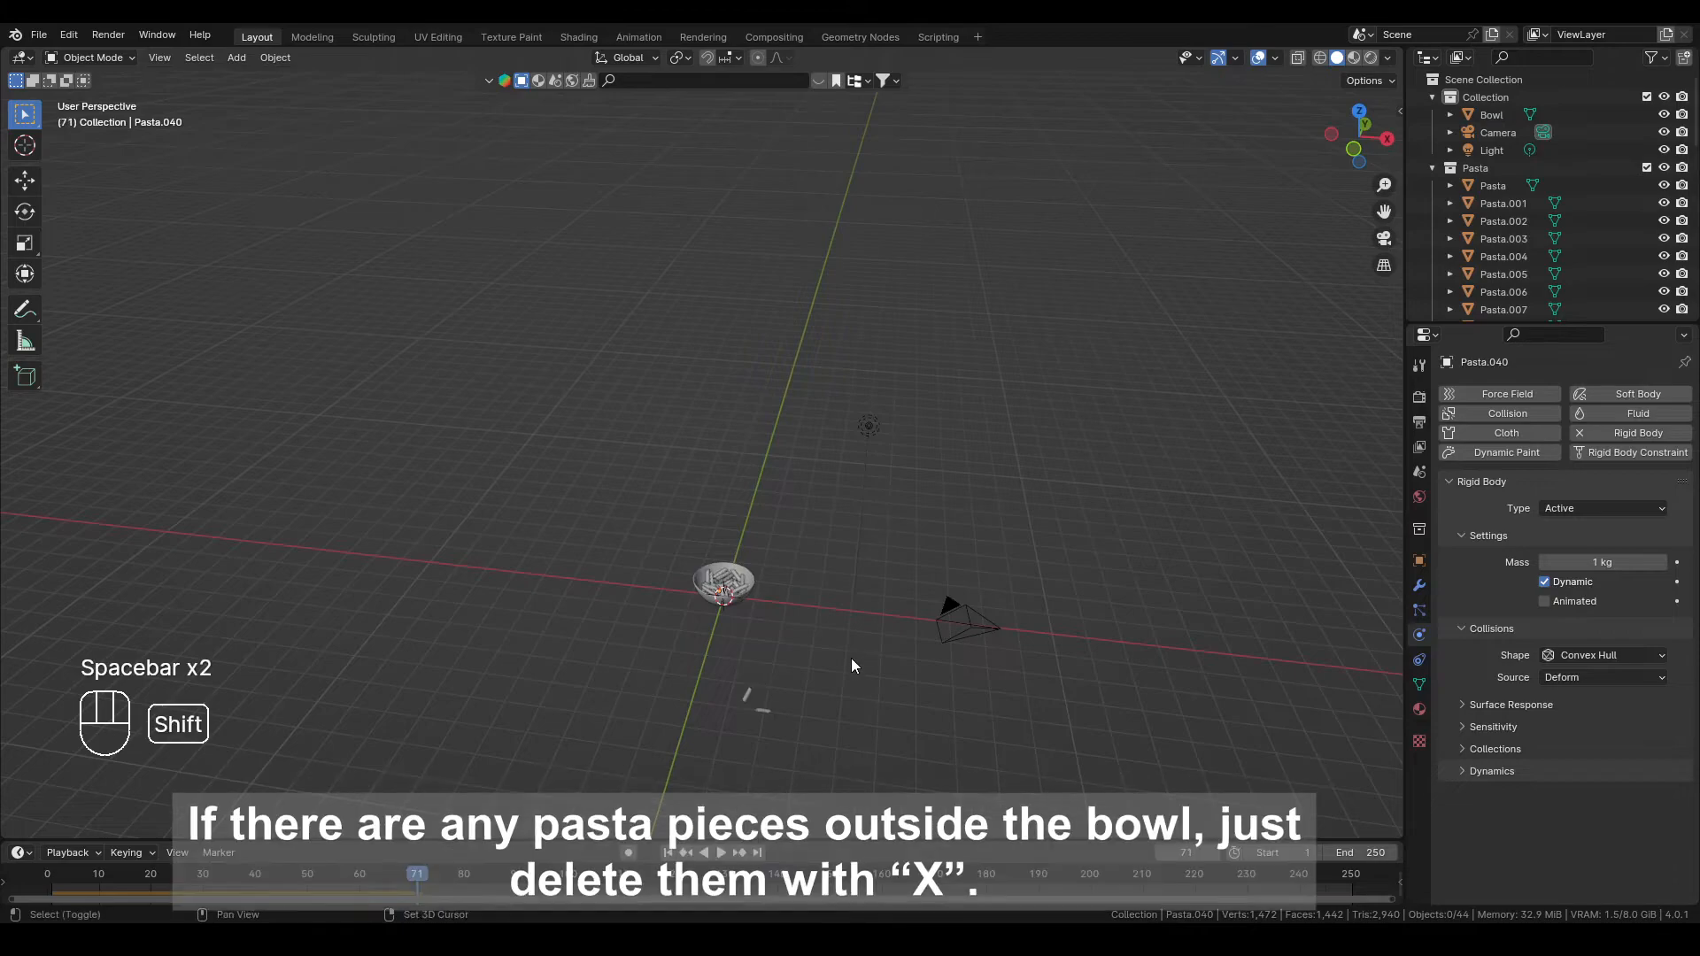
Box-select the two pasta pieces lying outside the bowl and delete them
{"action": "scroll", "coordinate": [864, 524], "scroll_direction": "up", "scroll_amount": 5}
{"action": "middle_click_drag", "start_coordinate": [852, 657], "coordinate": [888, 585], "text": "shift"}
{"action": "left_click_drag", "start_coordinate": [905, 655], "coordinate": [766, 542]}
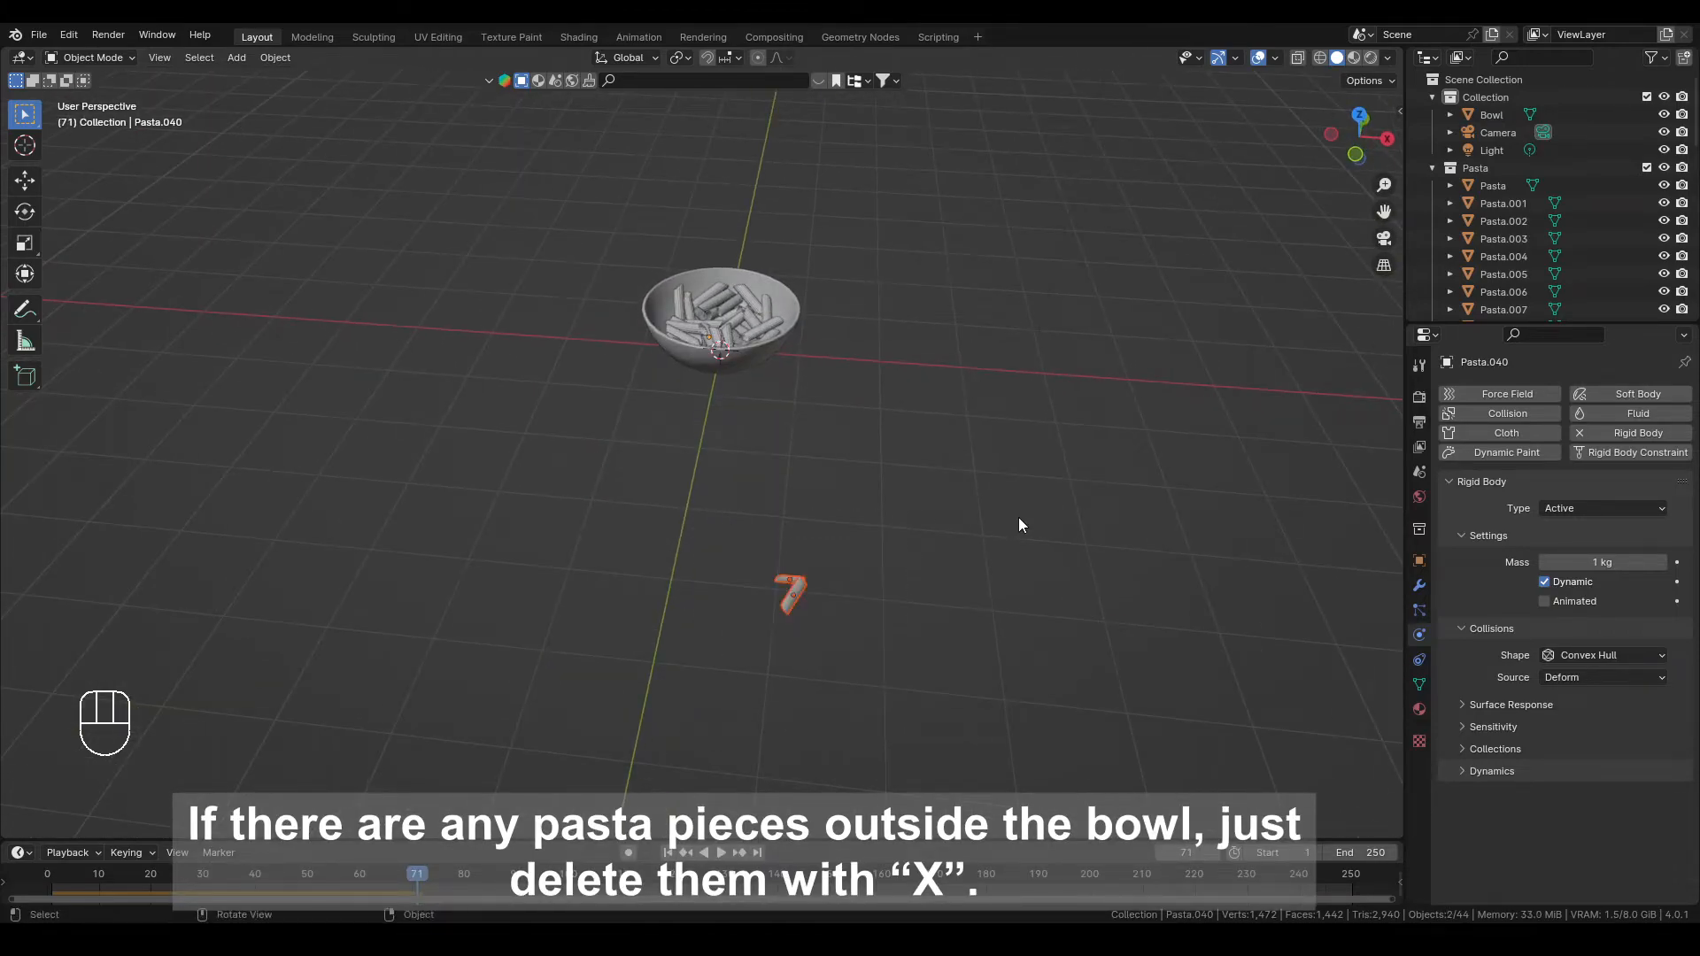
{"action": "key", "text": "x"}
{"action": "left_click", "coordinate": [1017, 519]}
Select all objects in the Pasta collection with the first piece, Pasta, as the active object, and apply their Visual Transform
{"action": "scroll", "coordinate": [925, 487], "scroll_direction": "up", "scroll_amount": 5}
{"action": "middle_click_drag", "start_coordinate": [912, 395], "coordinate": [762, 495], "text": "shift"}
{"action": "middle_click_drag", "start_coordinate": [762, 495], "coordinate": [841, 472]}
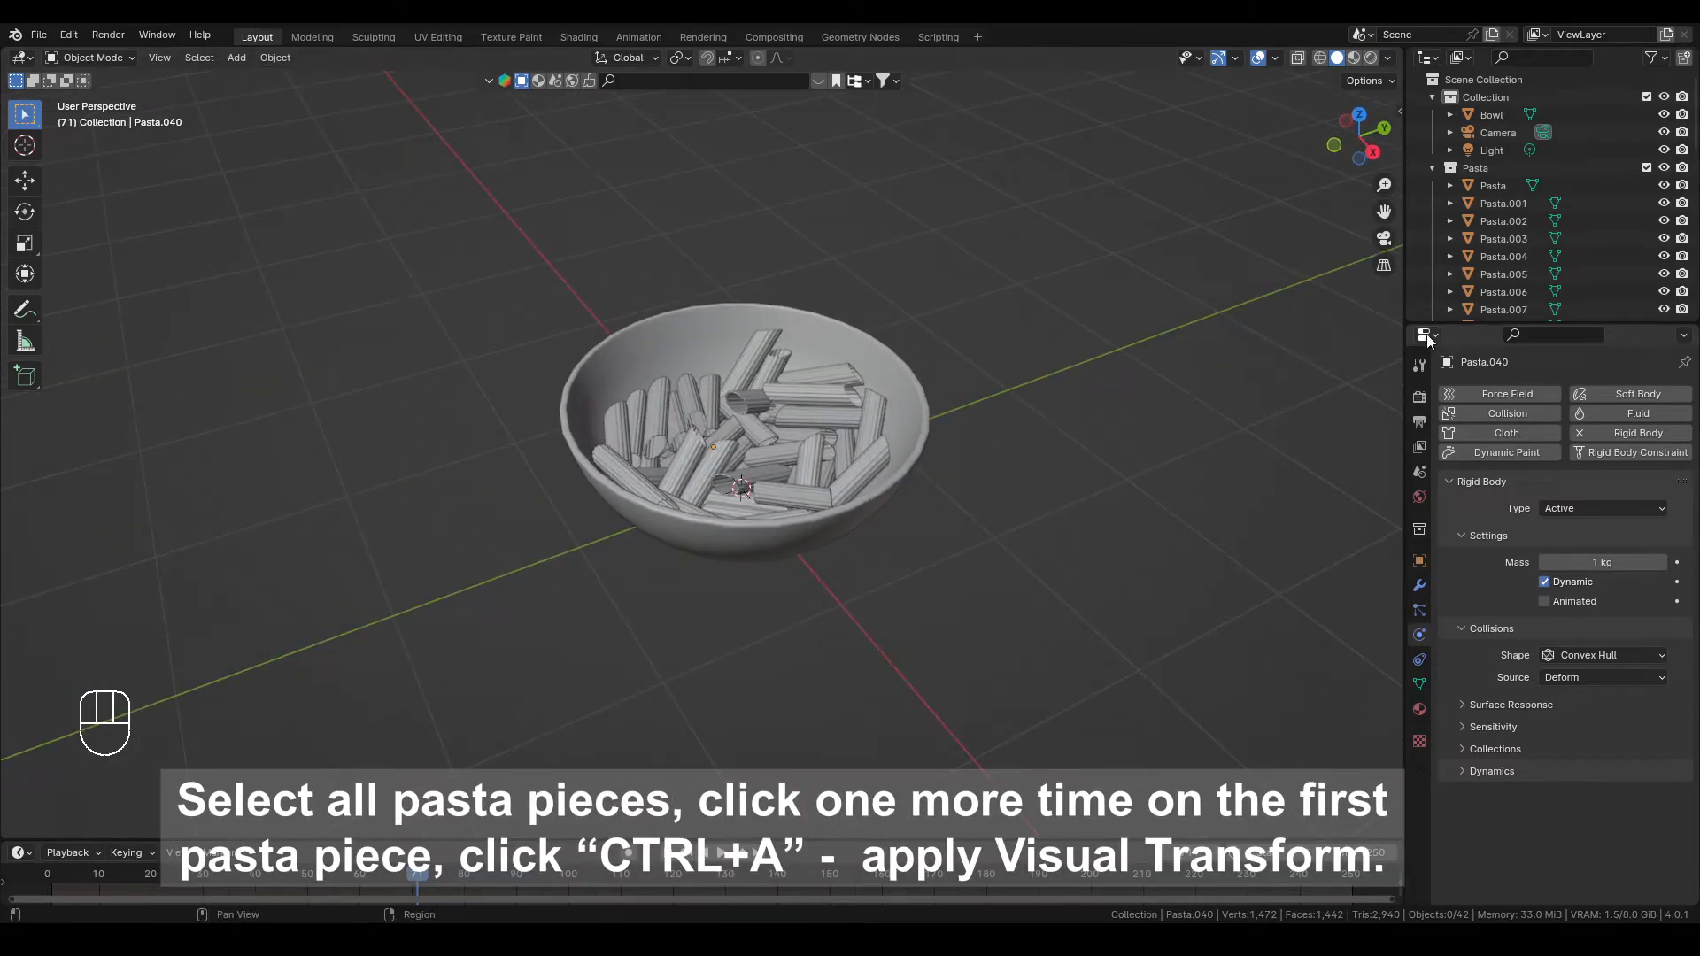
{"action": "left_click", "coordinate": [1516, 165]}
{"action": "right_click", "coordinate": [1516, 164]}
{"action": "left_click", "coordinate": [1492, 206]}
{"action": "left_click", "coordinate": [1498, 185], "text": "ctrl"}
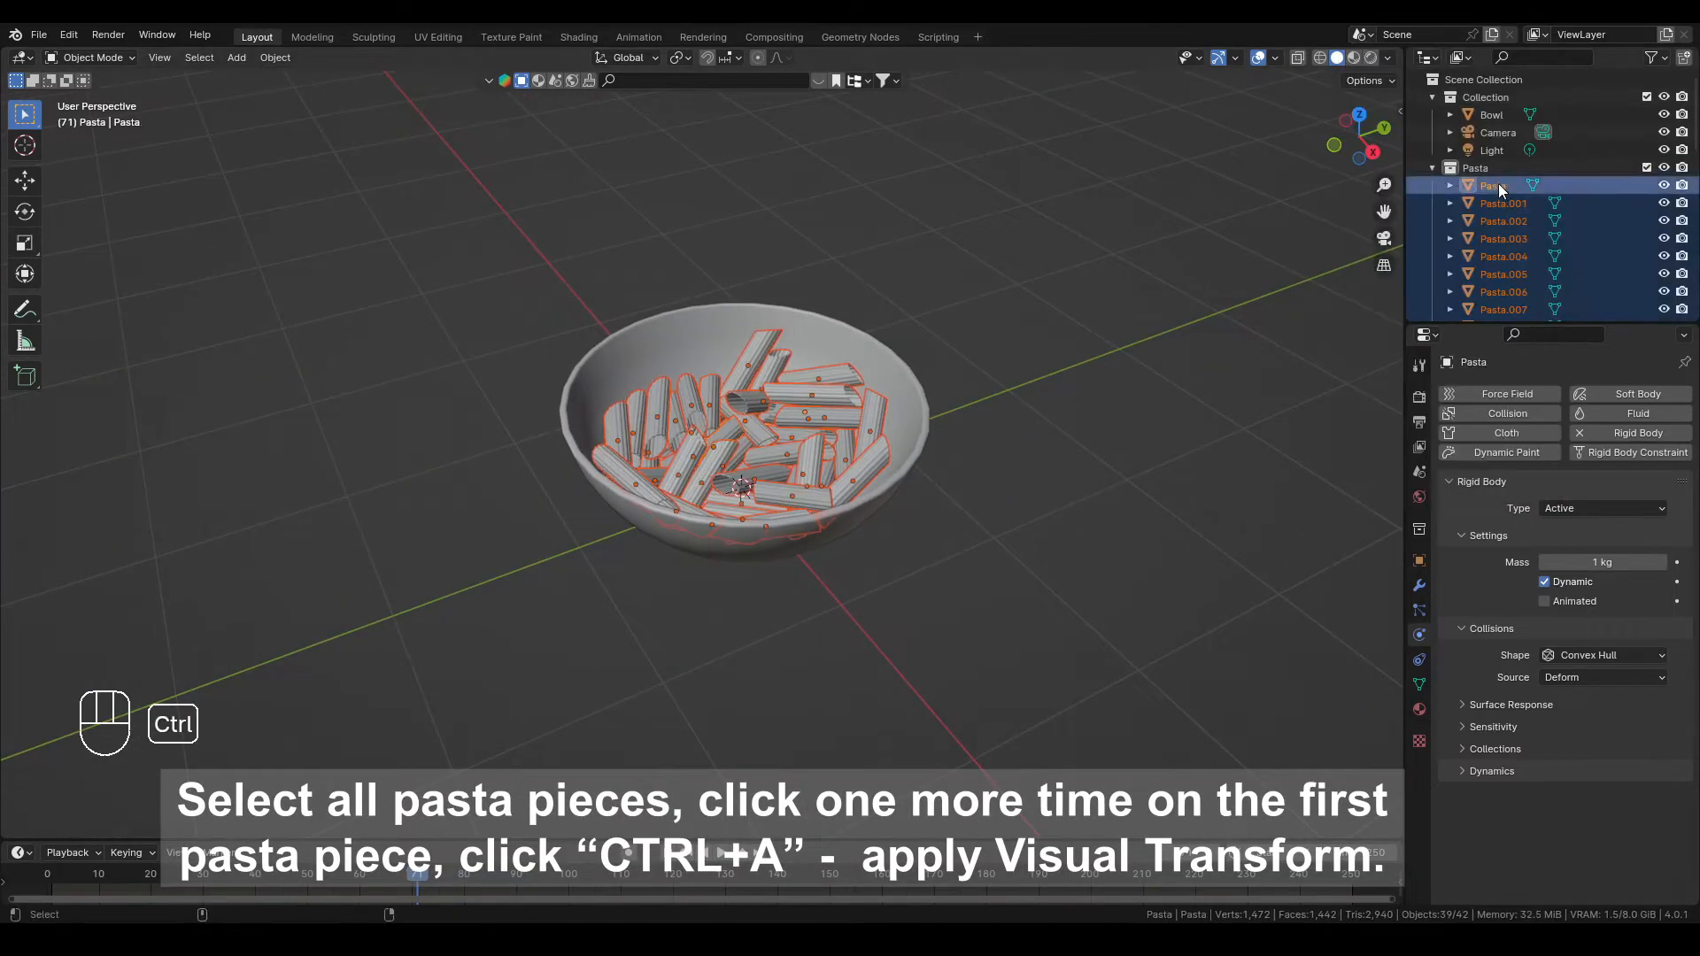
{"action": "middle_click_drag", "start_coordinate": [1187, 293], "coordinate": [1059, 336]}
{"action": "key", "text": "ctrl+a"}
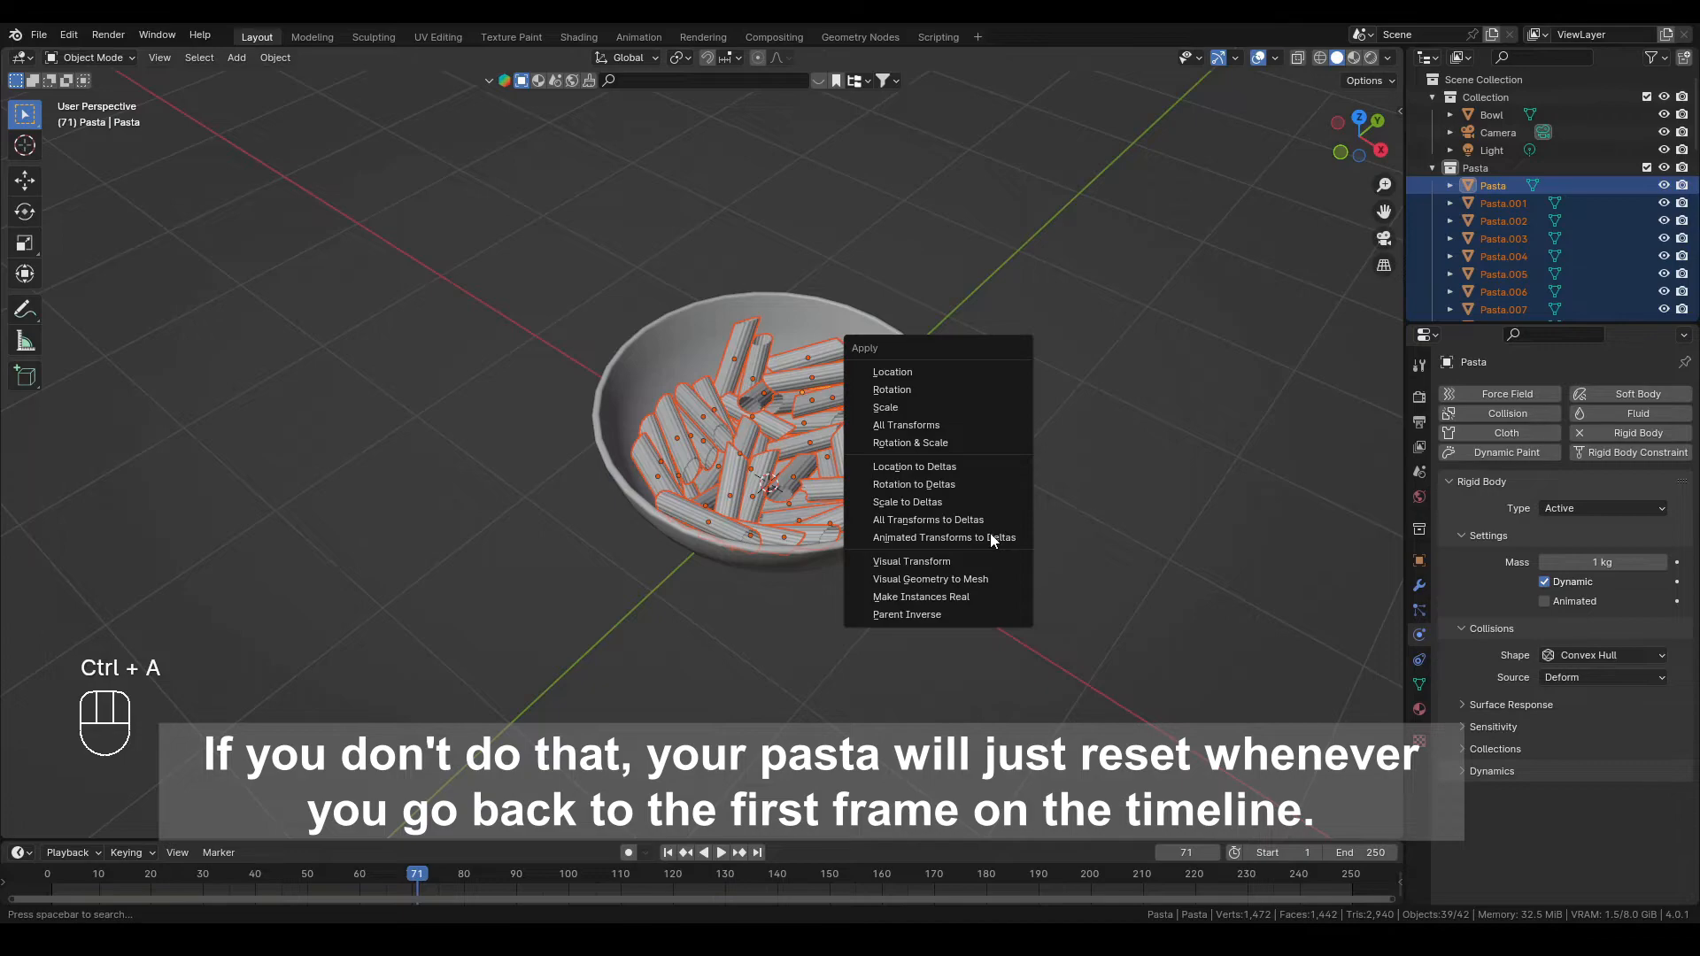
{"action": "left_click", "coordinate": [985, 558]}
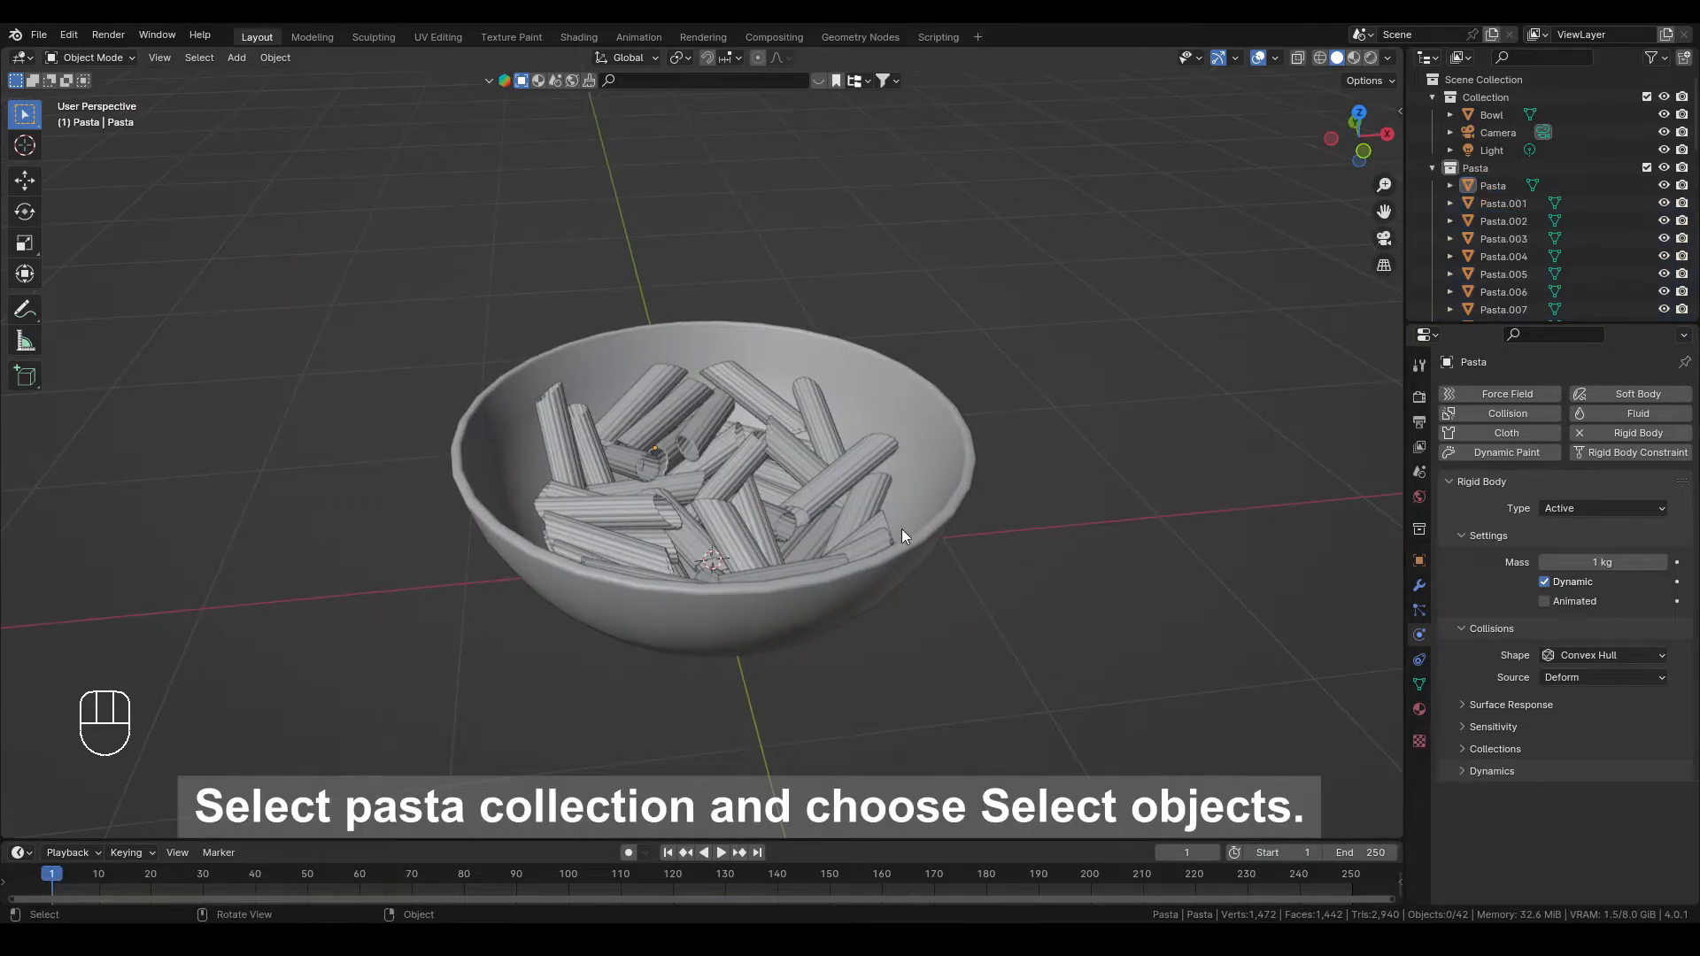
Select all objects of the Pasta collection, remove their rigid body physics and deselect them
{"action": "middle_click_drag", "start_coordinate": [954, 534], "coordinate": [891, 533]}
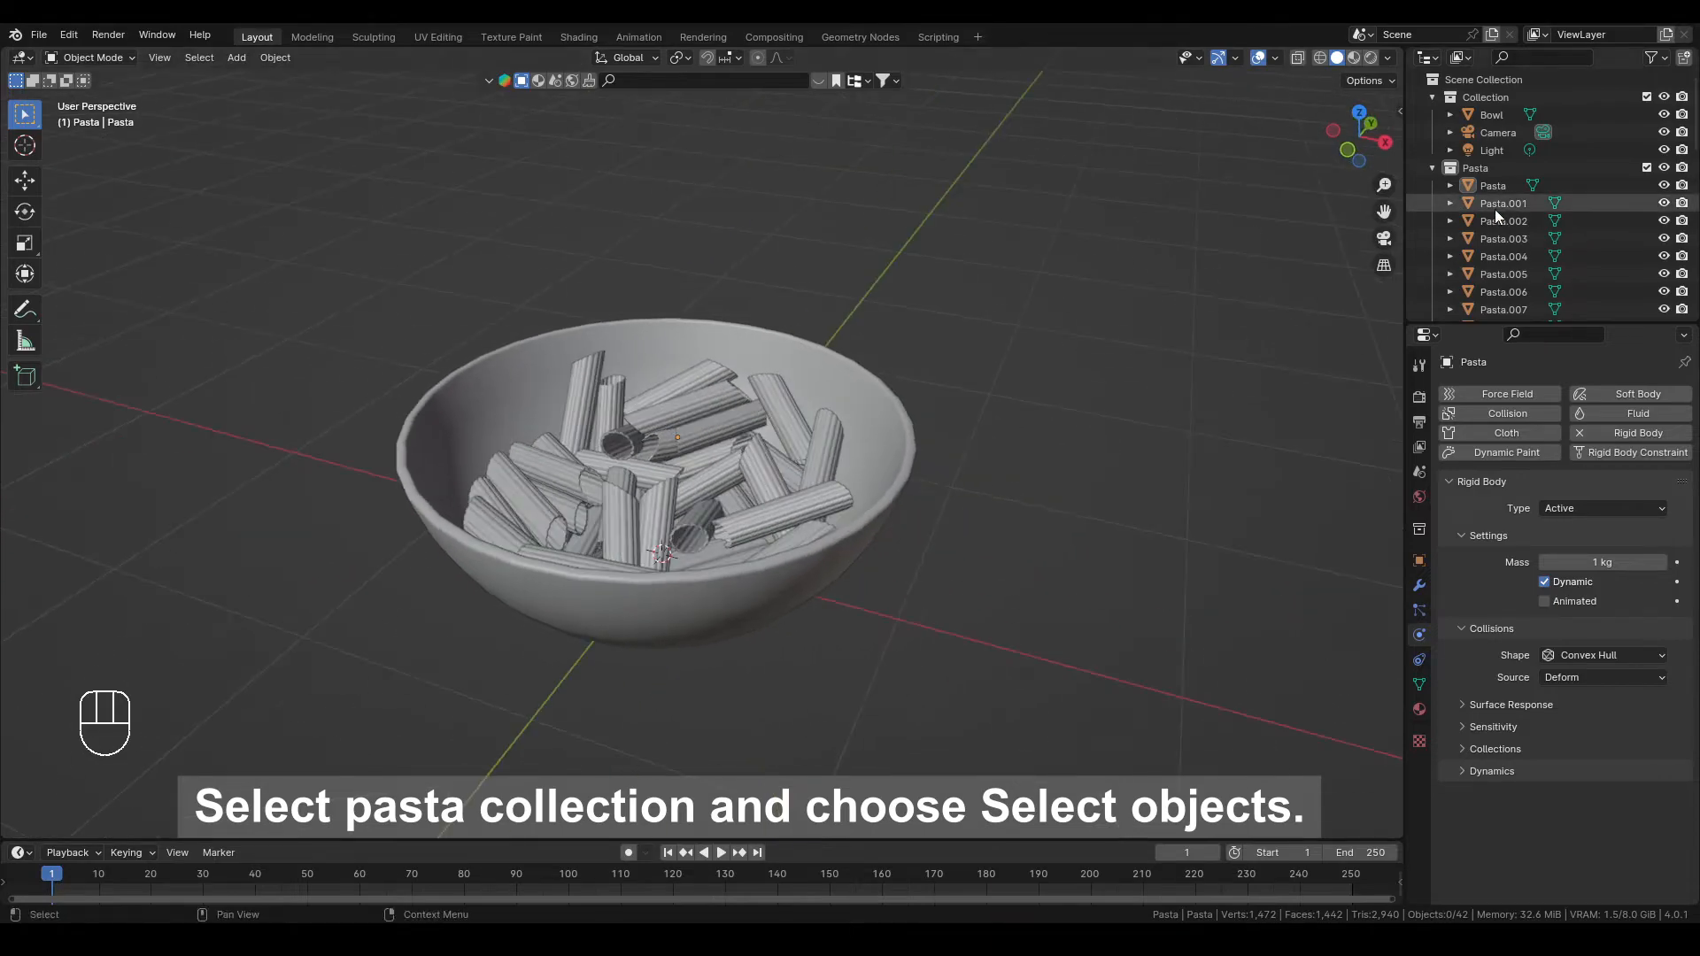
{"action": "right_click", "coordinate": [1505, 172]}
{"action": "left_click", "coordinate": [1463, 205]}
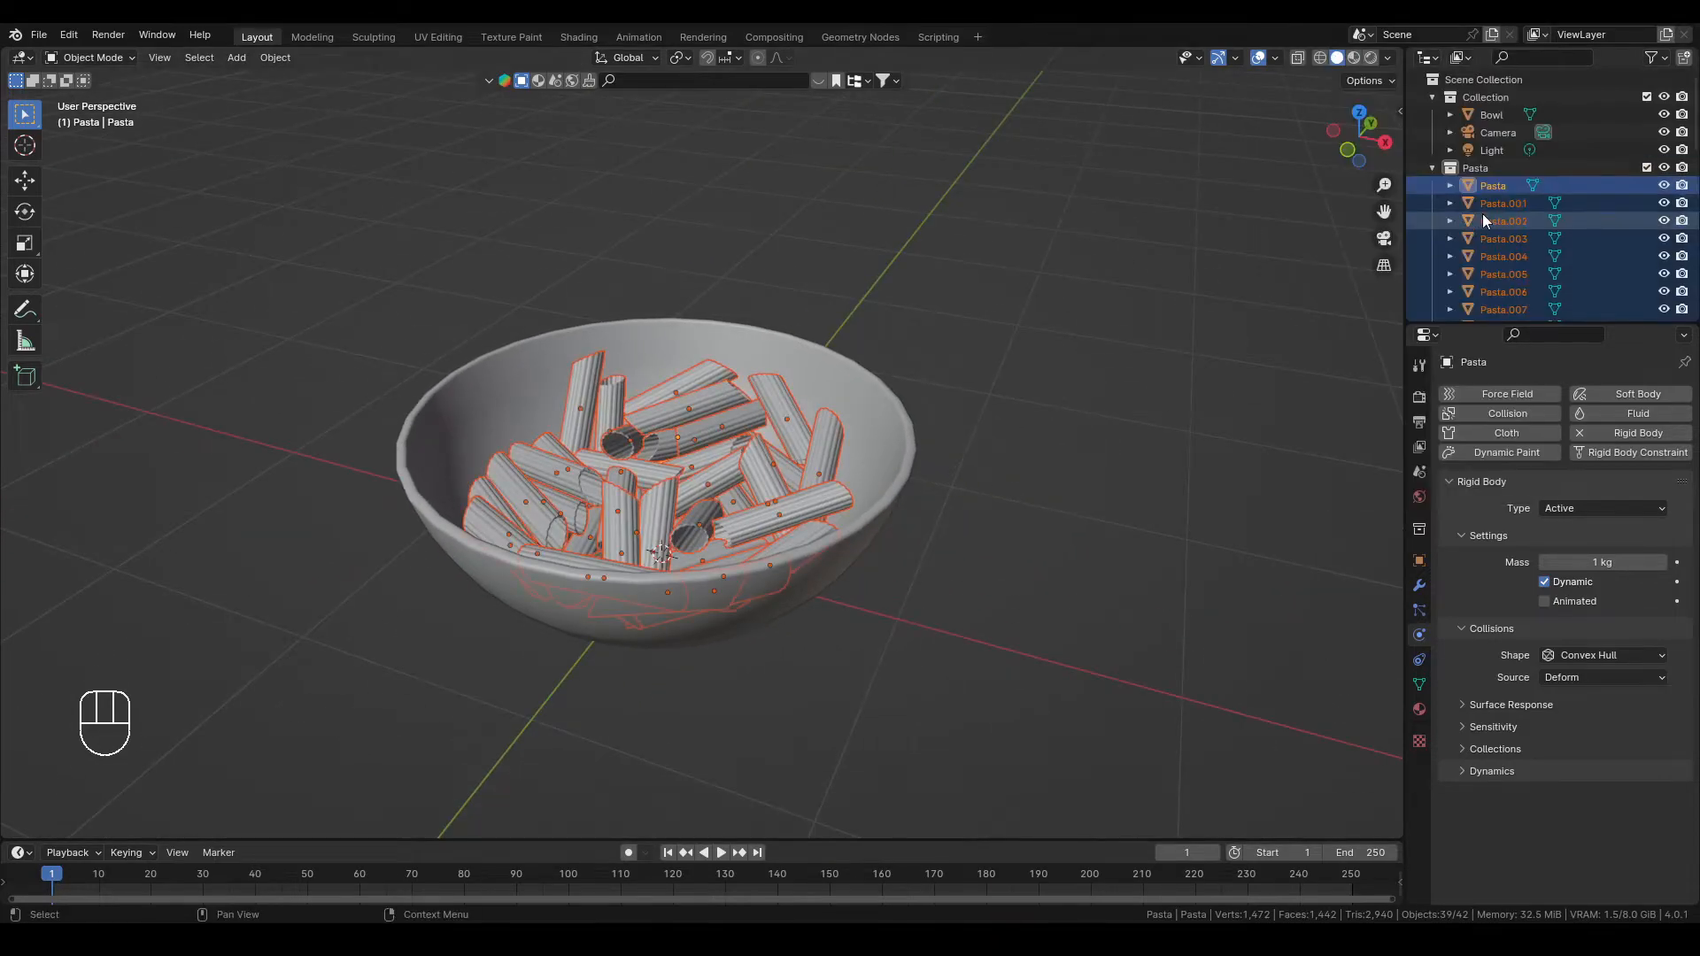
{"action": "left_click", "coordinate": [288, 60]}
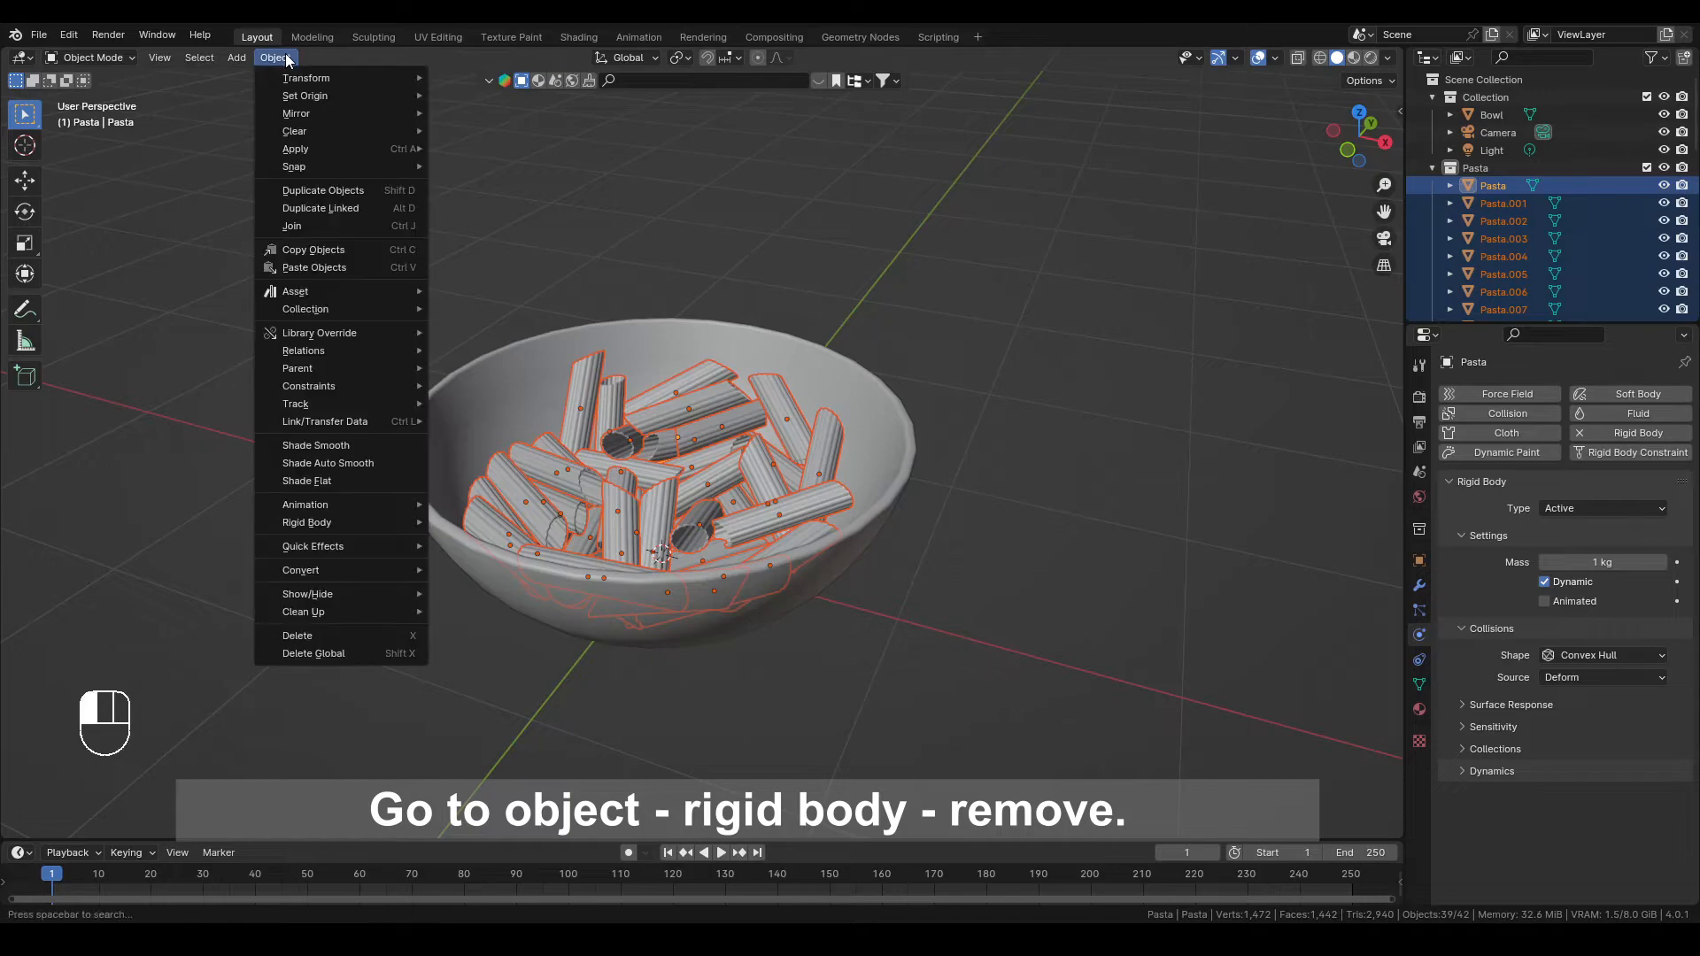
{"action": "mouse_move", "coordinate": [348, 523]}
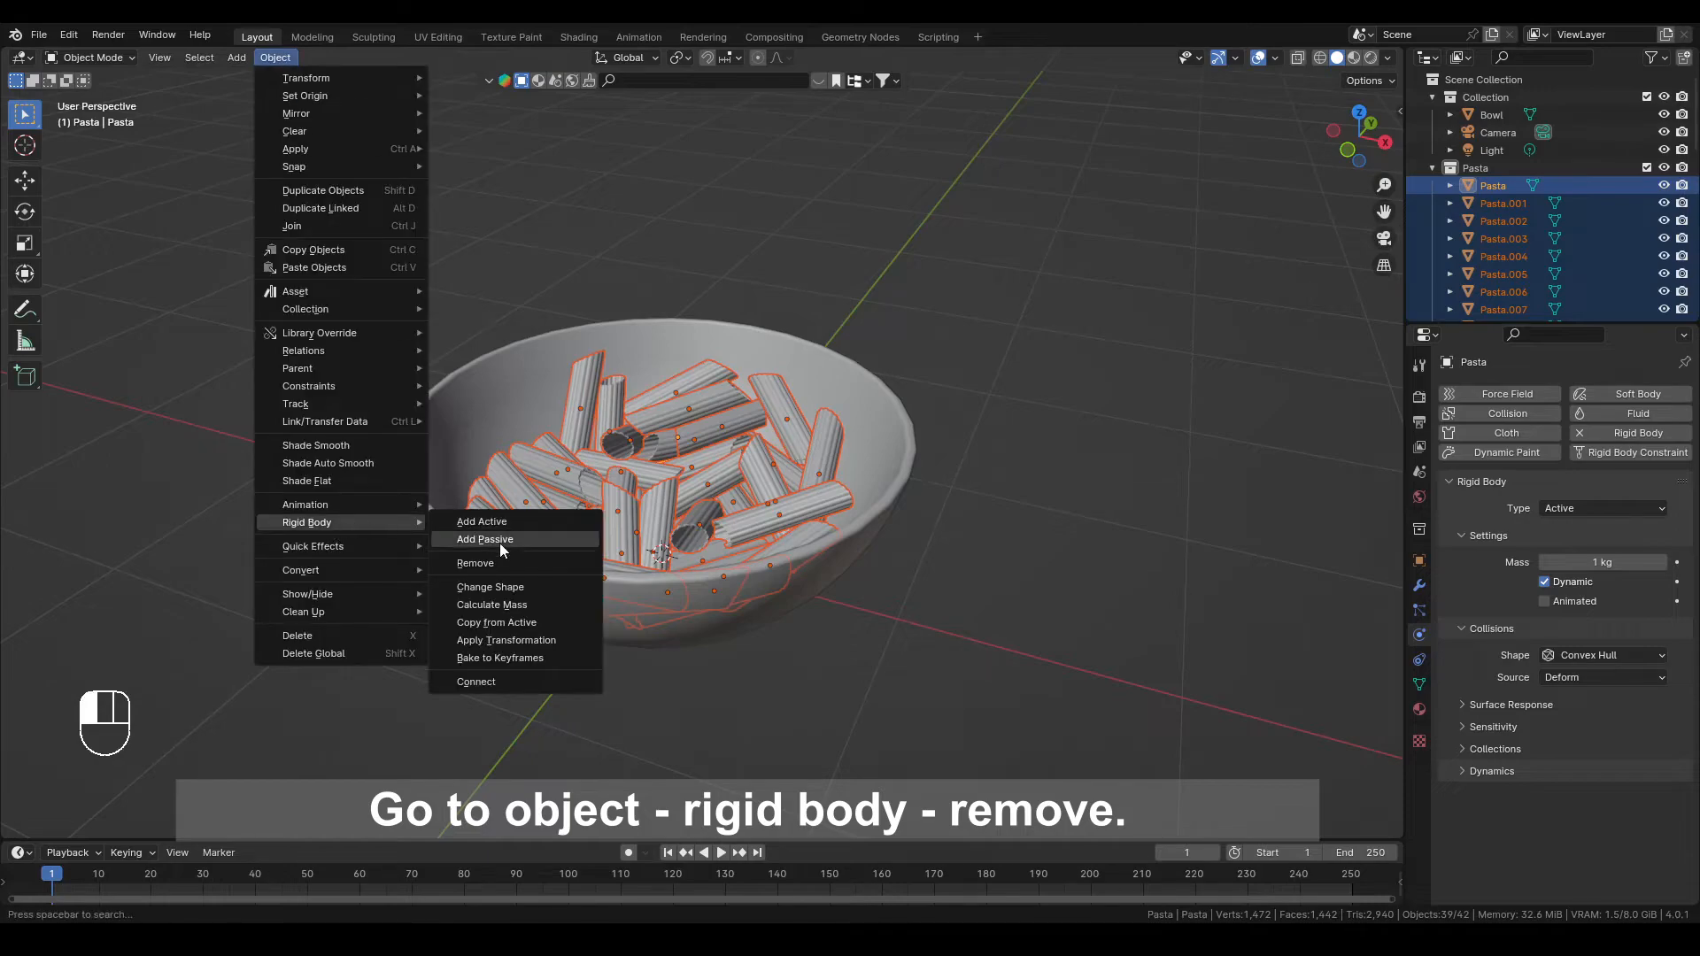
{"action": "left_click", "coordinate": [470, 565]}
{"action": "left_click", "coordinate": [971, 369]}
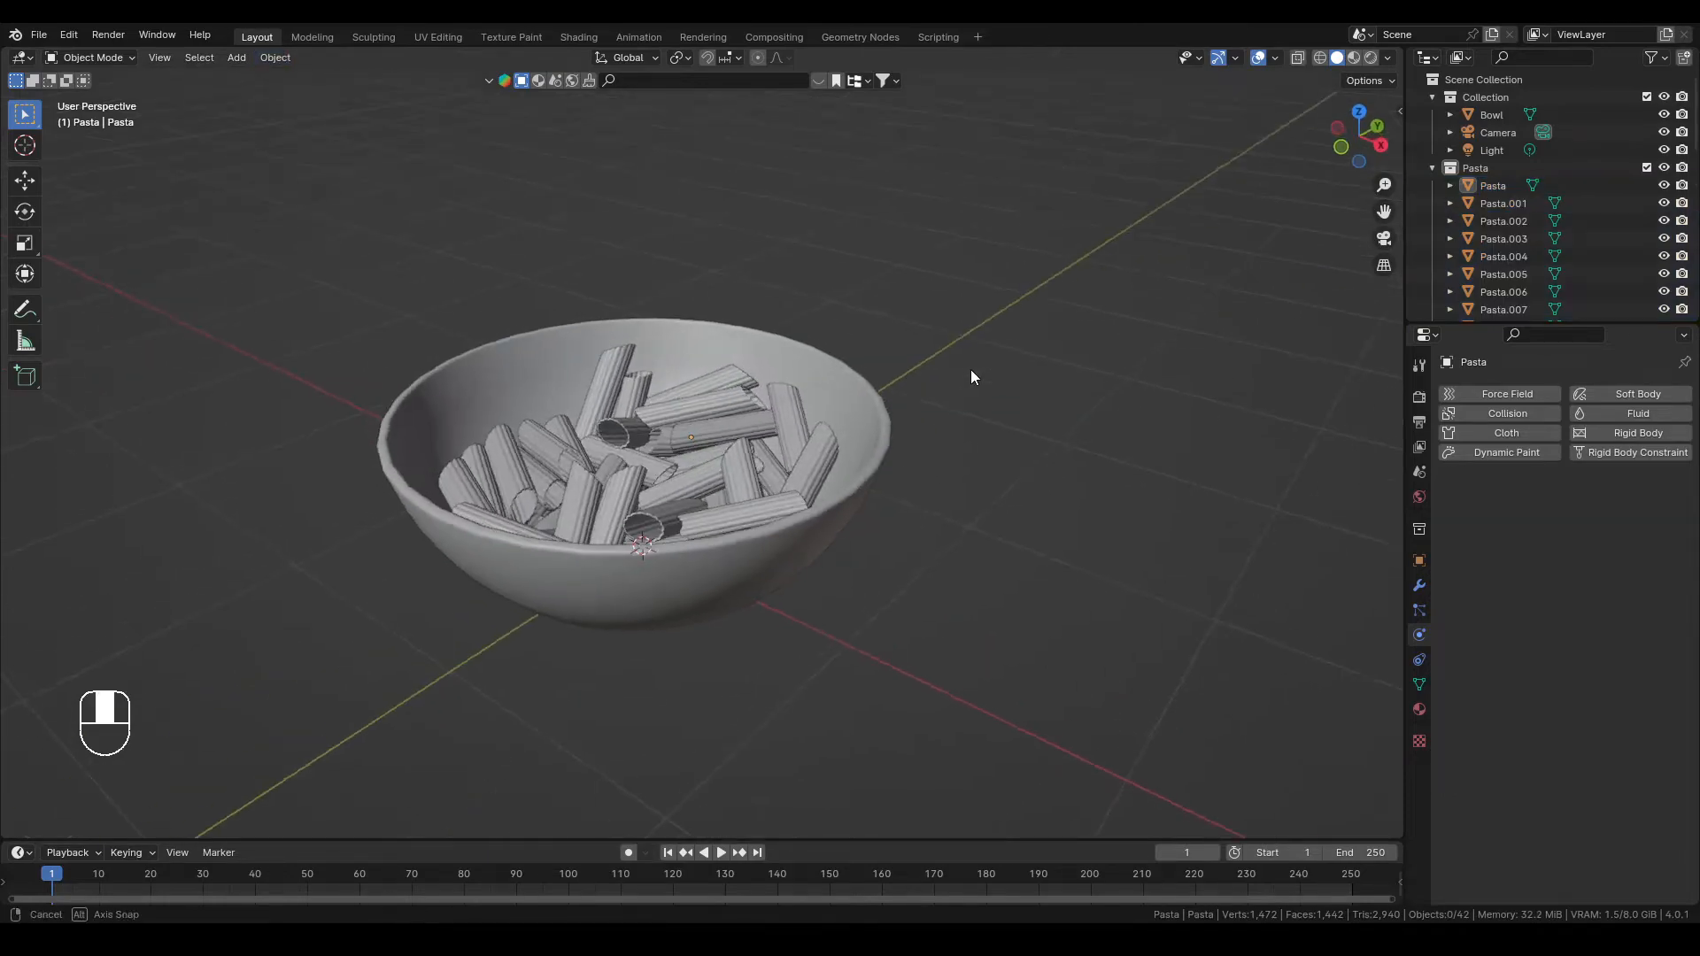
Remove the rigid body from the Bowl and check the physics settings of the pasta pieces
{"action": "middle_click_drag", "start_coordinate": [970, 369], "coordinate": [1006, 332]}
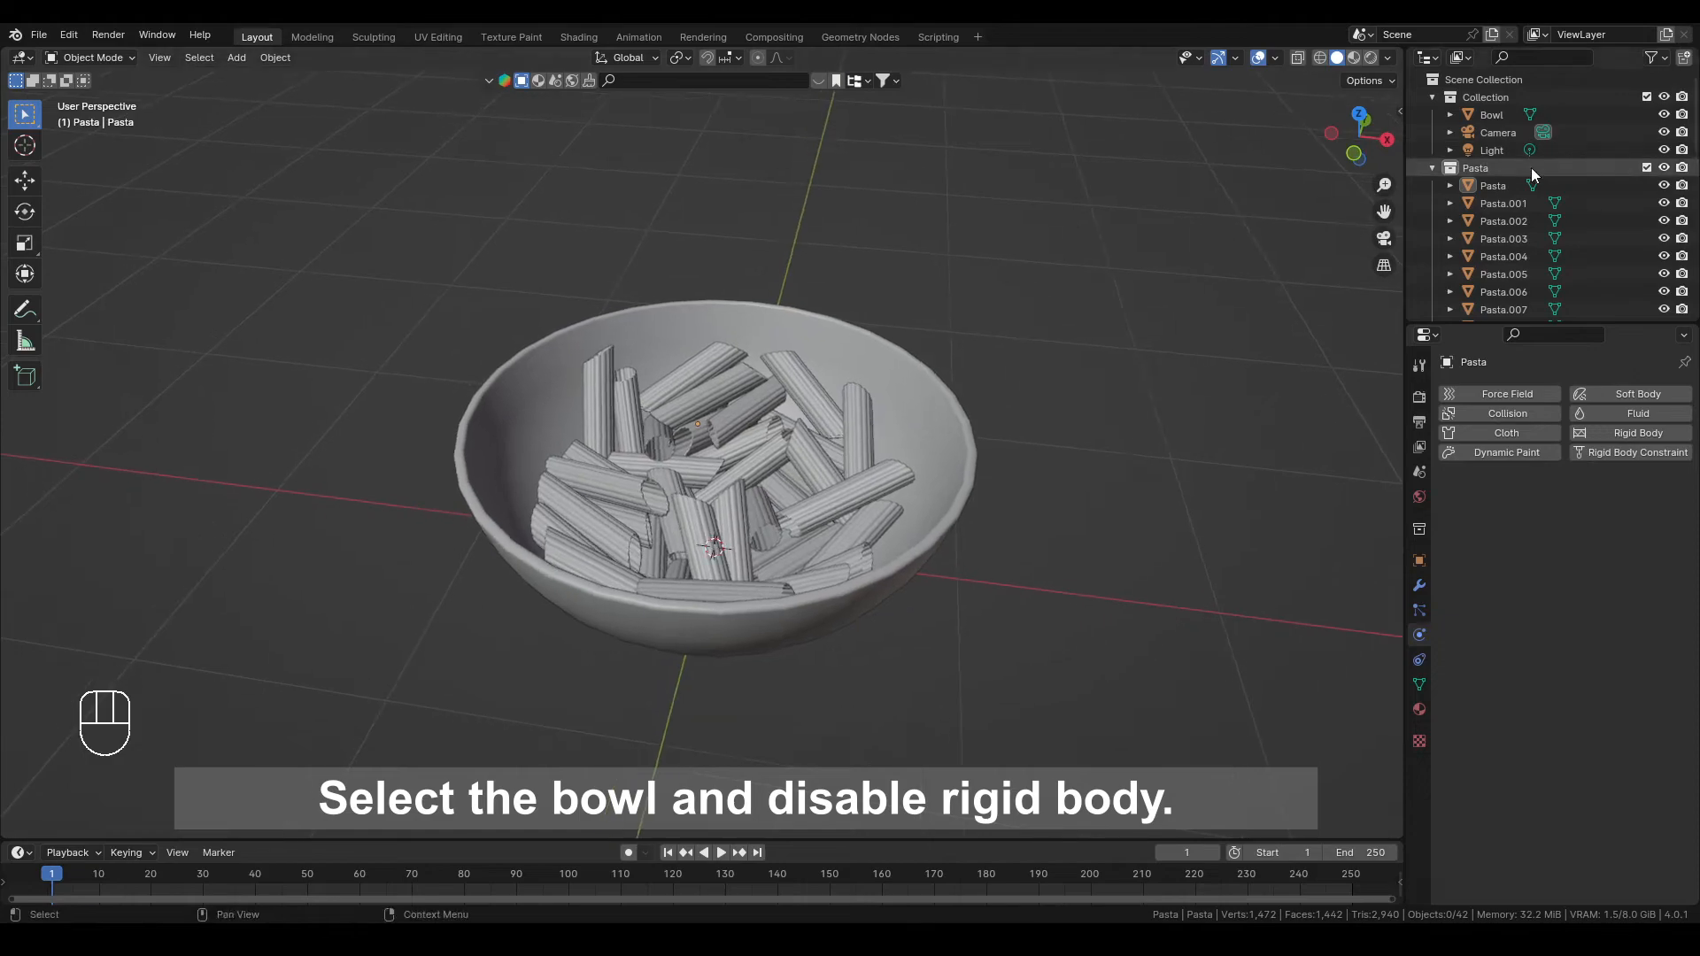
{"action": "left_click", "coordinate": [1491, 117]}
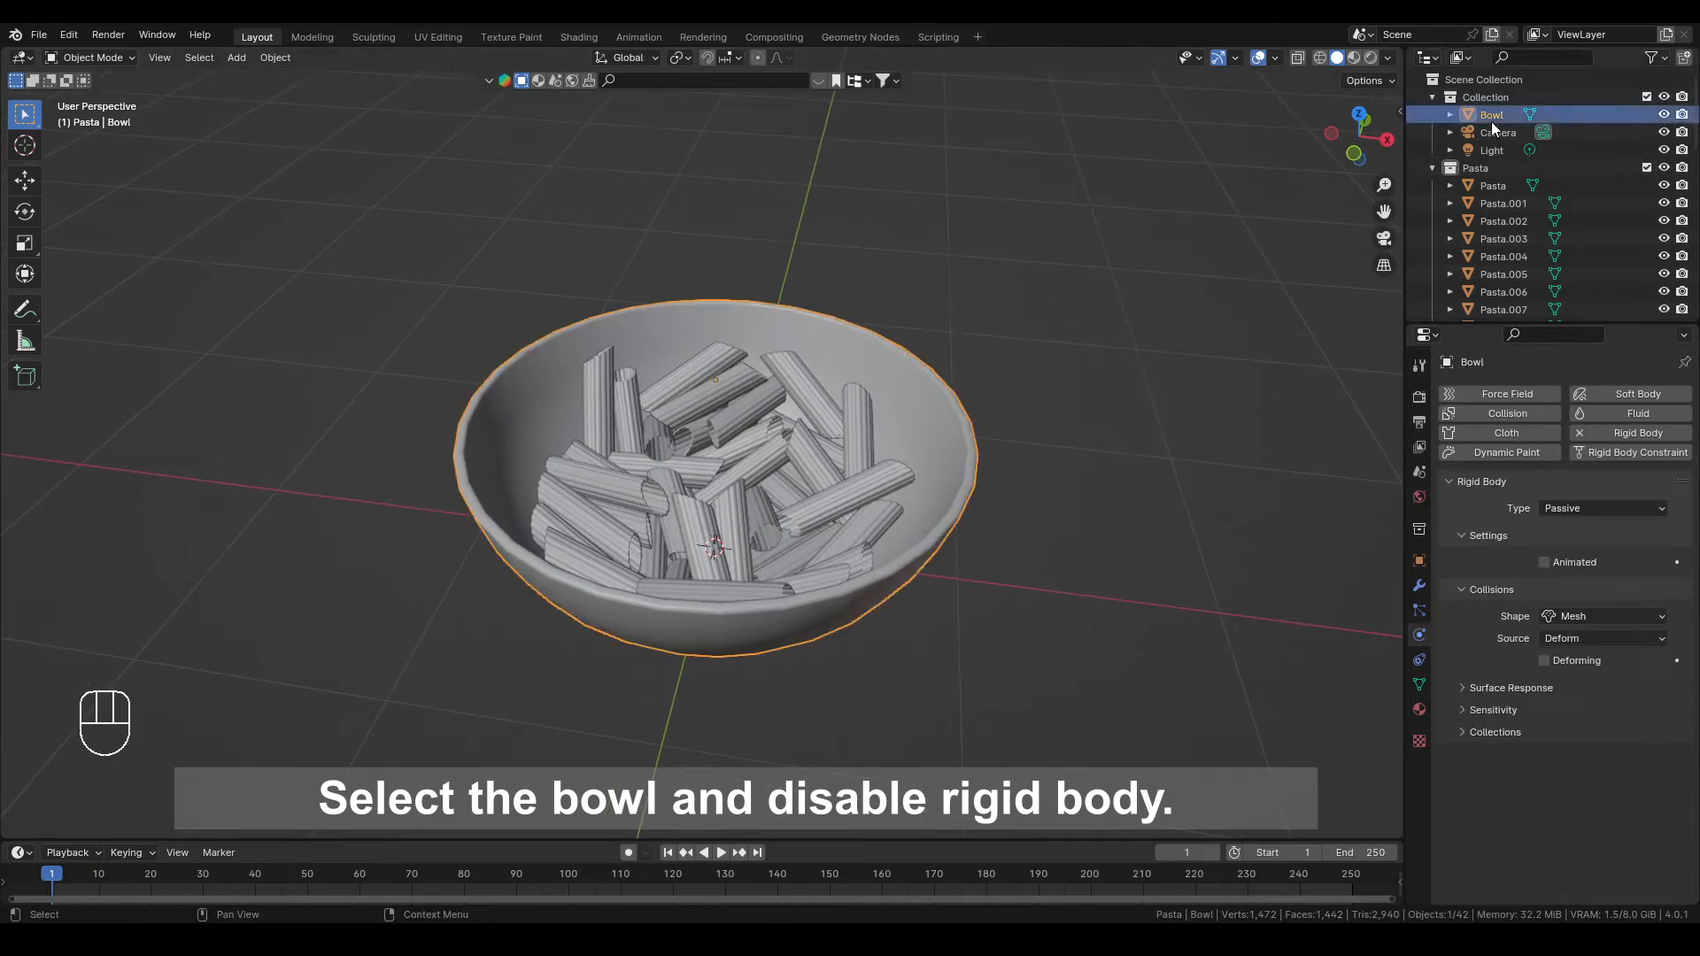
{"action": "left_click", "coordinate": [1598, 435]}
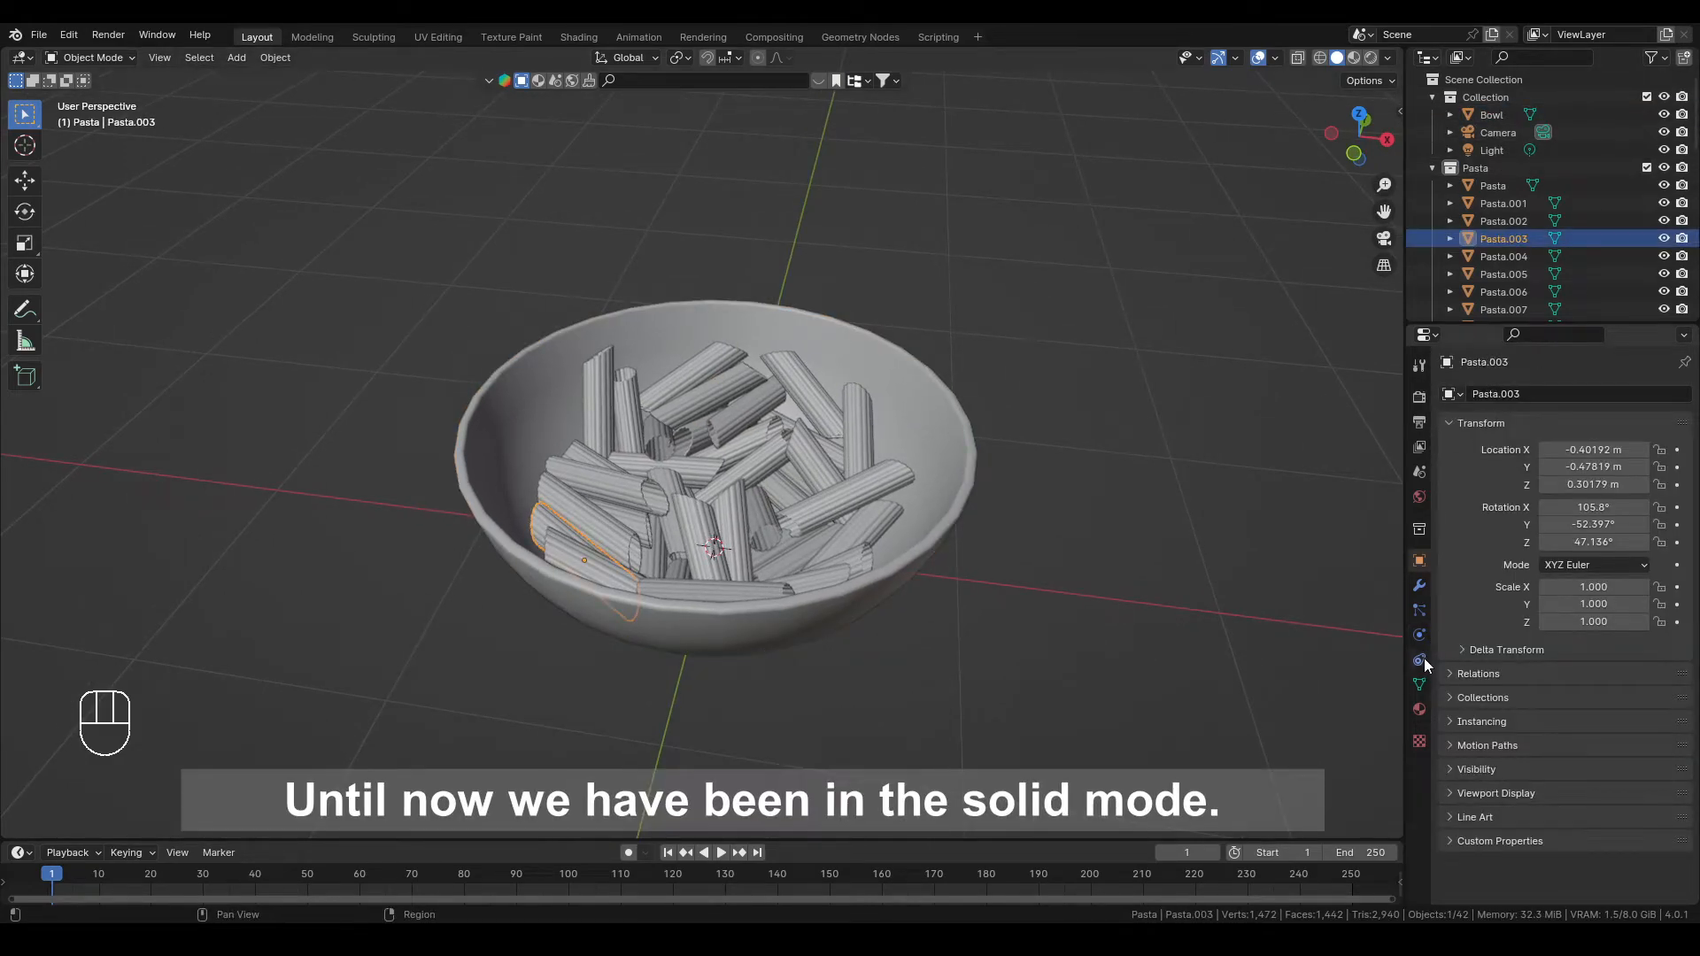
{"action": "left_click", "coordinate": [1421, 636]}
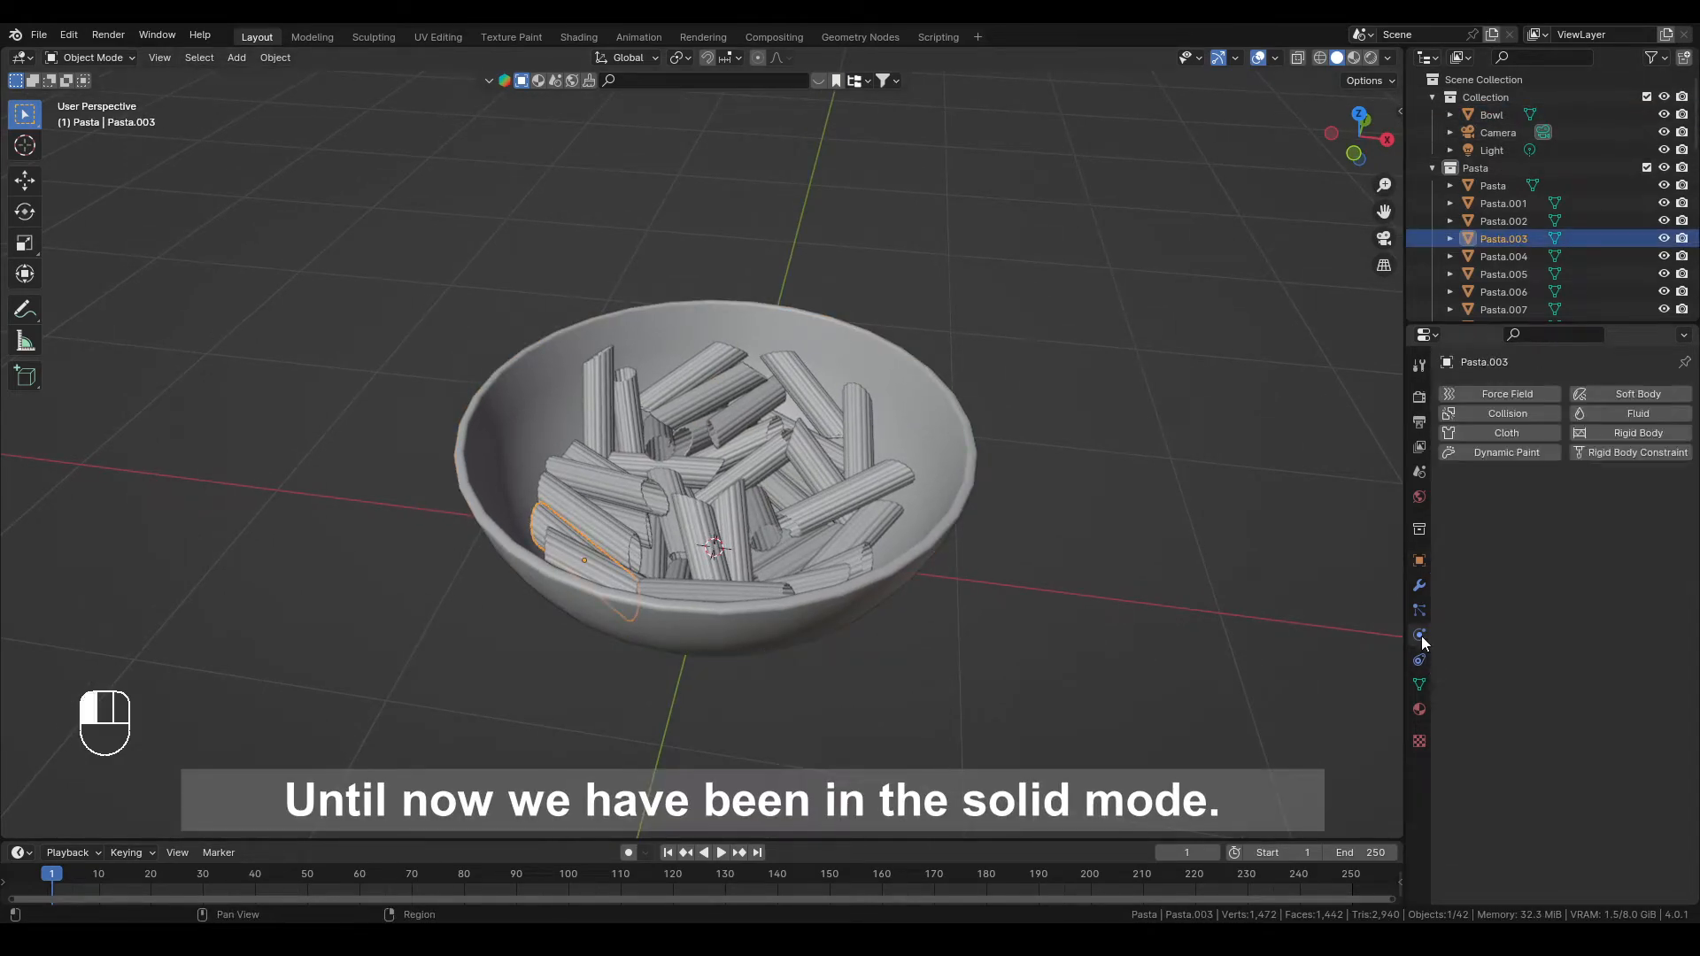
{"action": "left_click", "coordinate": [1479, 168]}
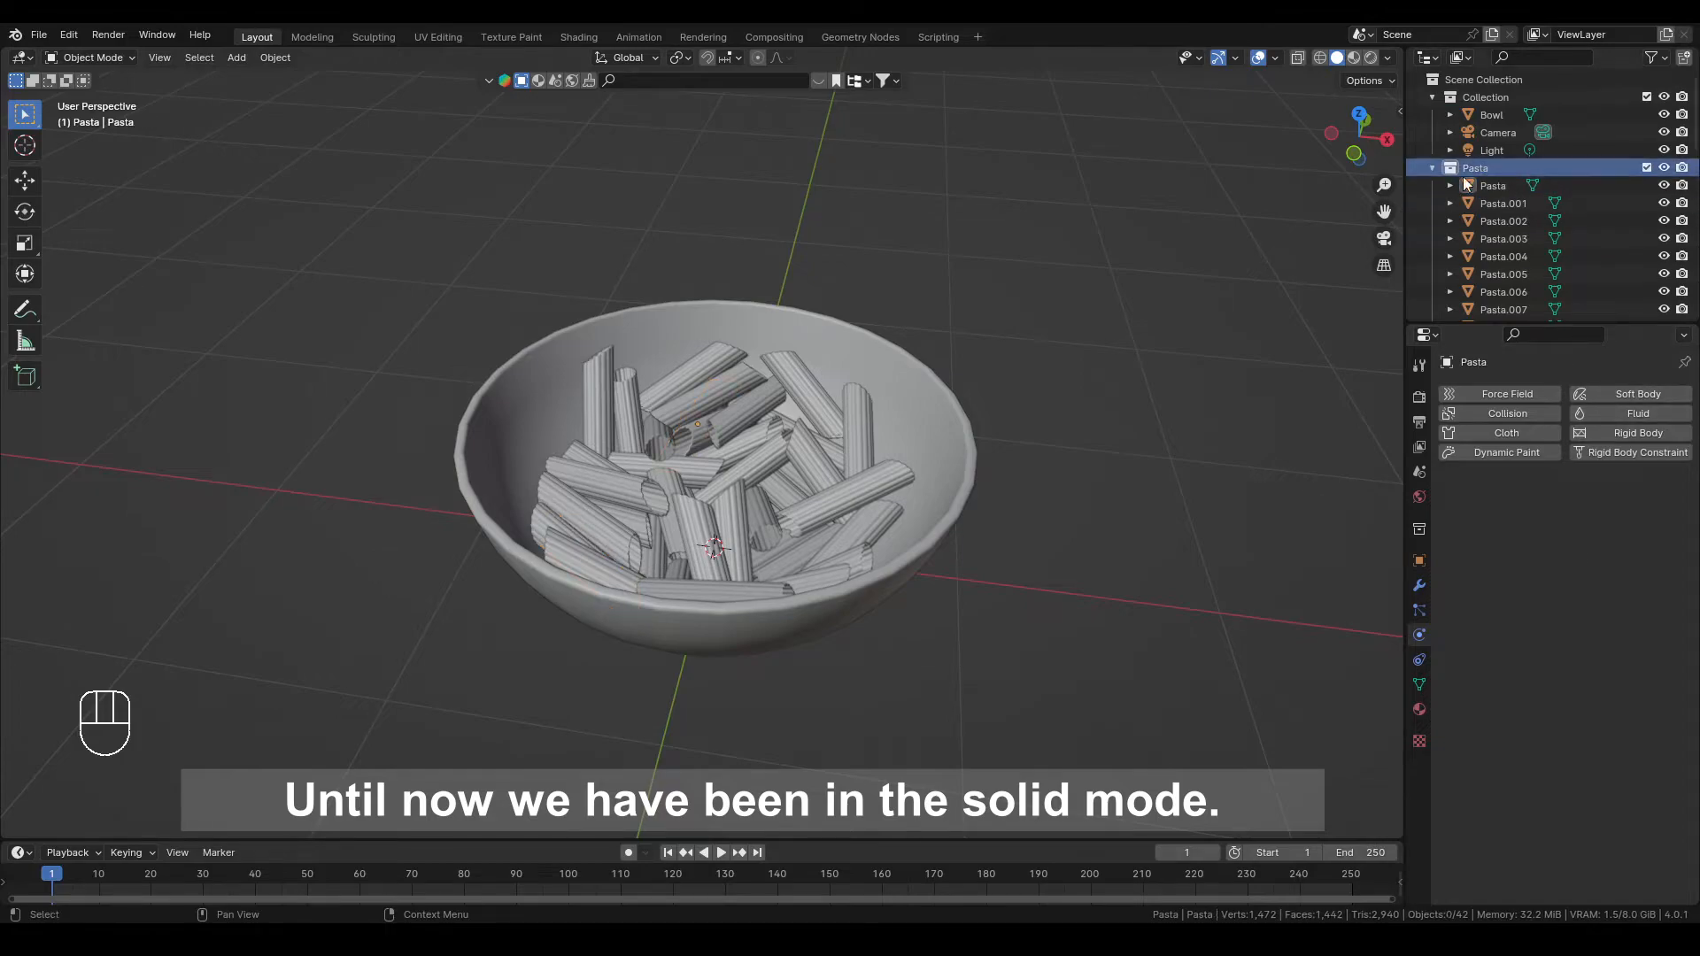
Switch the viewport to Rendered shading and set the render engine to Cycles
{"action": "middle_click_drag", "start_coordinate": [850, 266], "coordinate": [928, 269]}
{"action": "scroll", "coordinate": [926, 262], "scroll_direction": "down", "scroll_amount": 2}
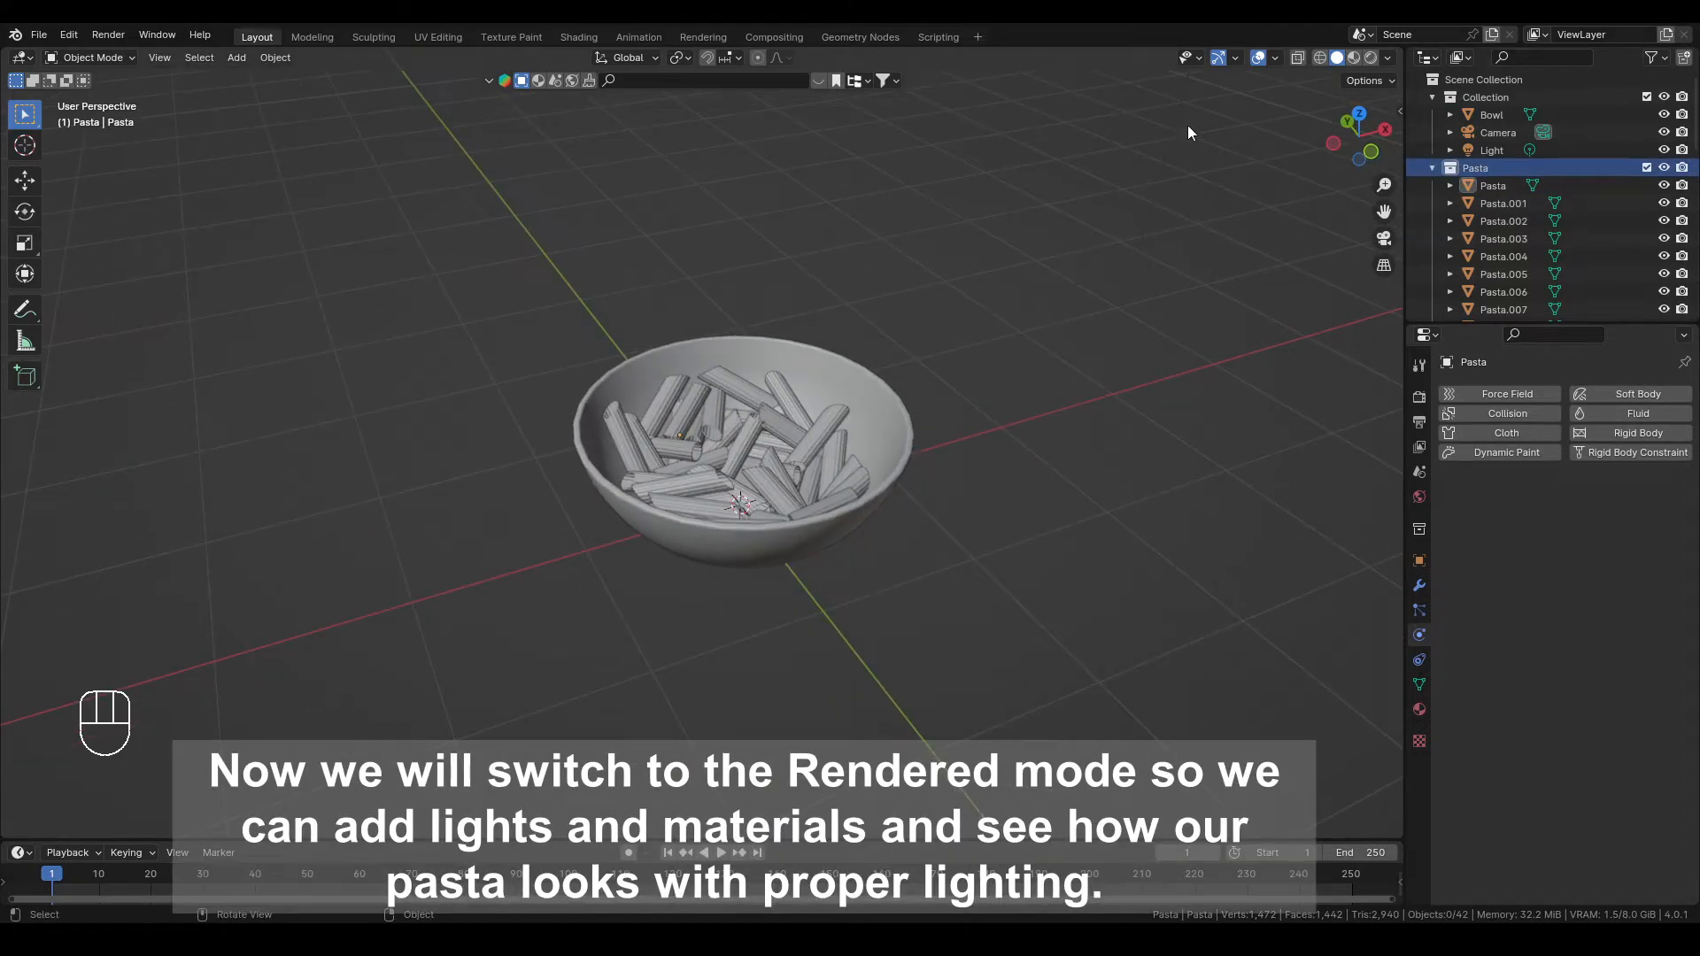
{"action": "left_click", "coordinate": [1371, 57]}
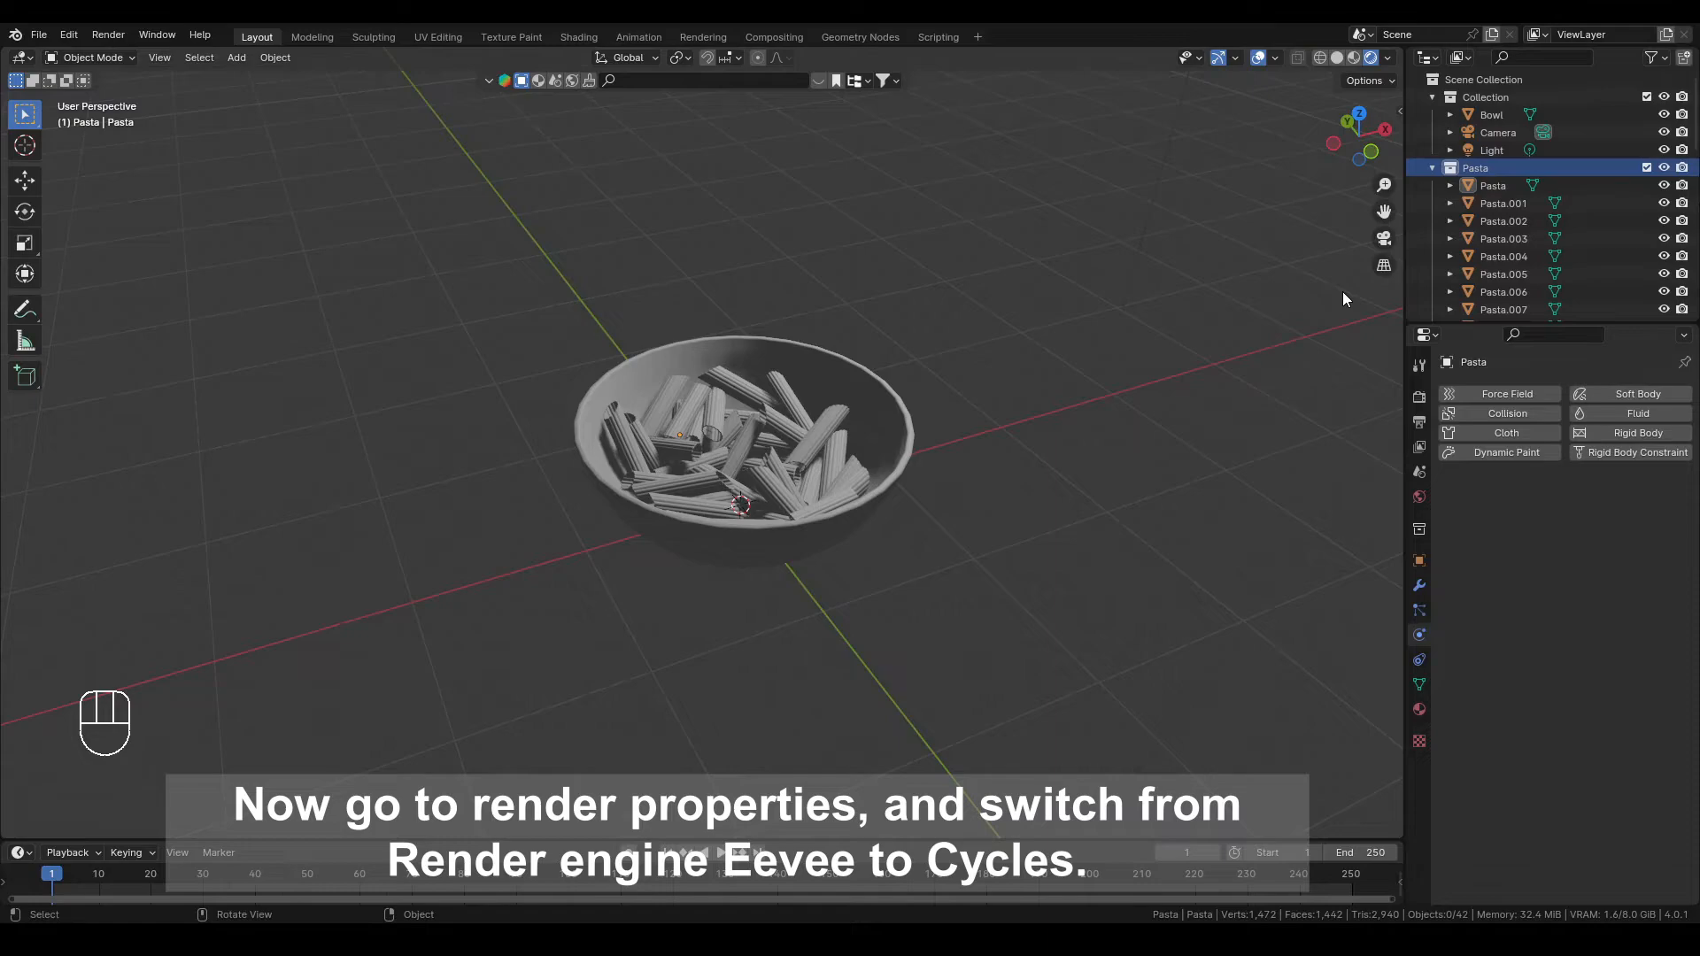
{"action": "left_click", "coordinate": [1420, 397]}
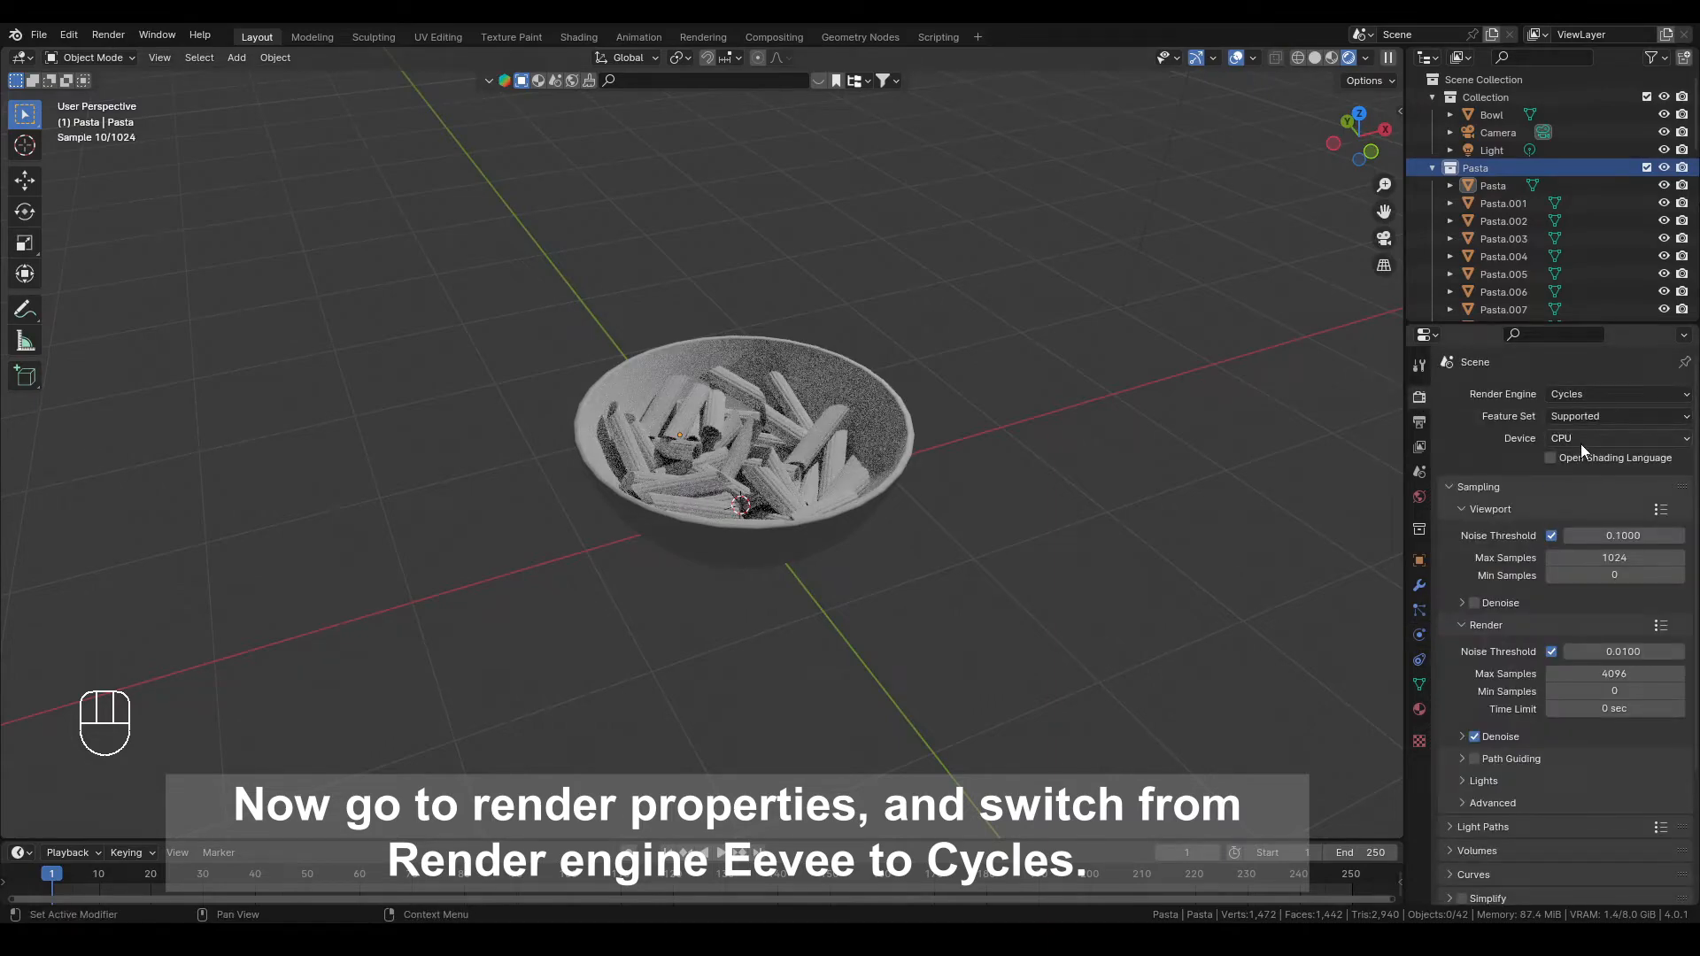
Set the Cycles device to GPU Compute and enable viewport denoising
{"action": "left_click", "coordinate": [1581, 440]}
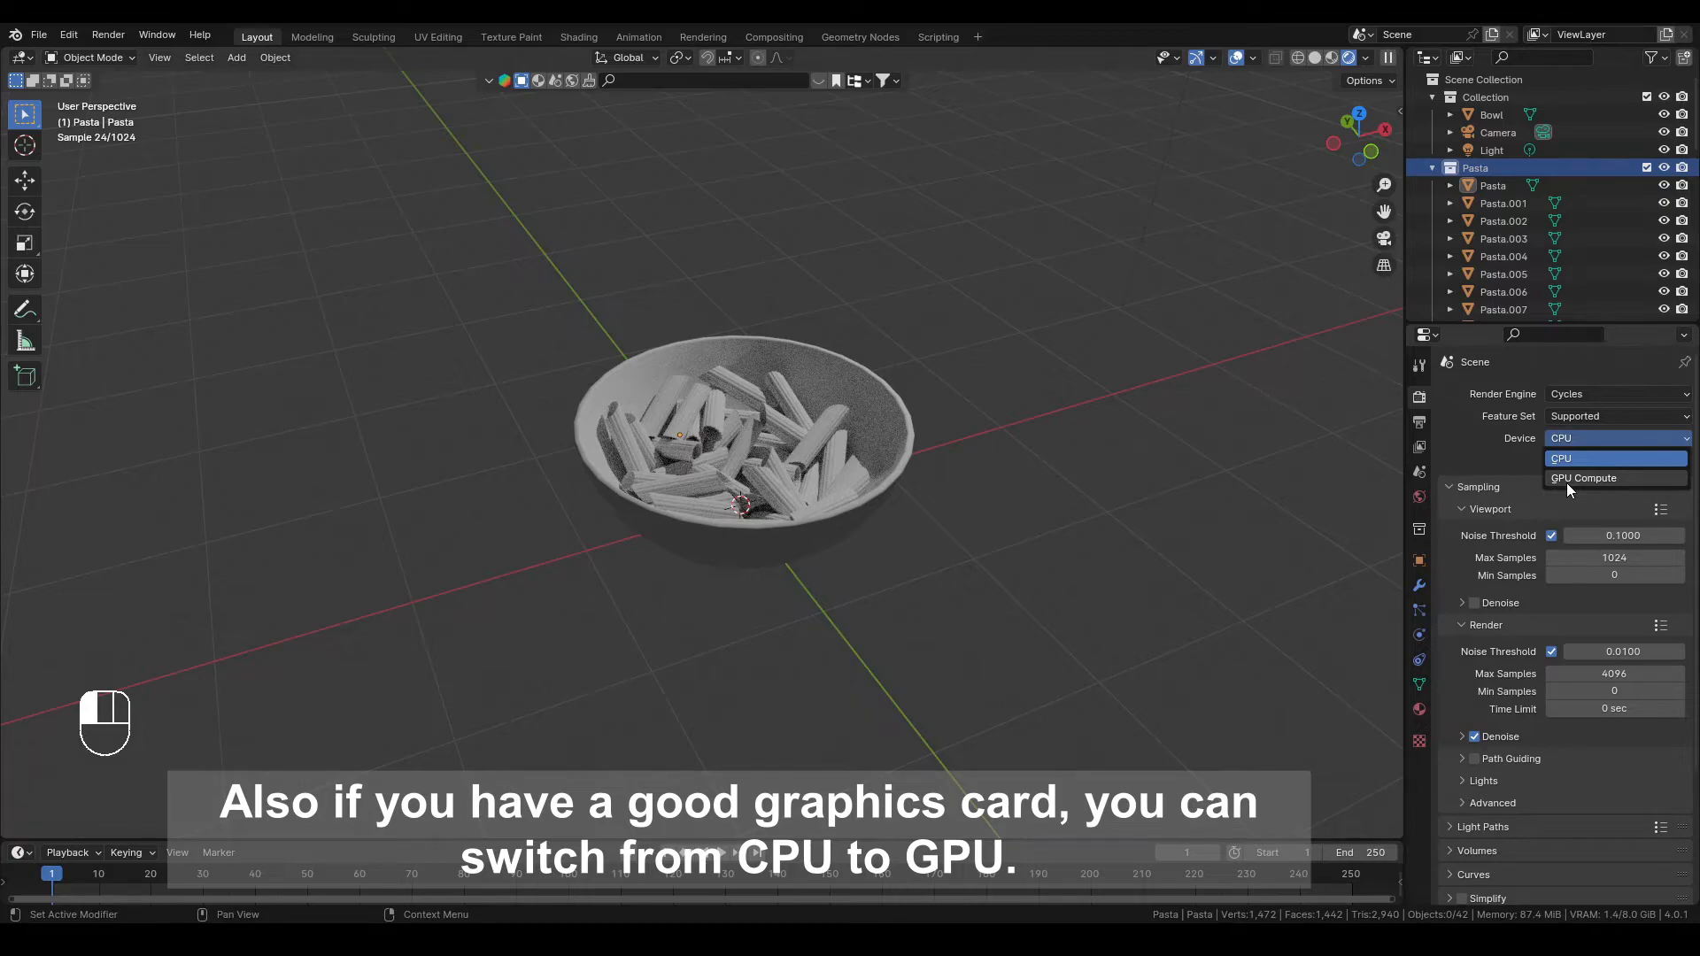
{"action": "left_click", "coordinate": [1565, 479]}
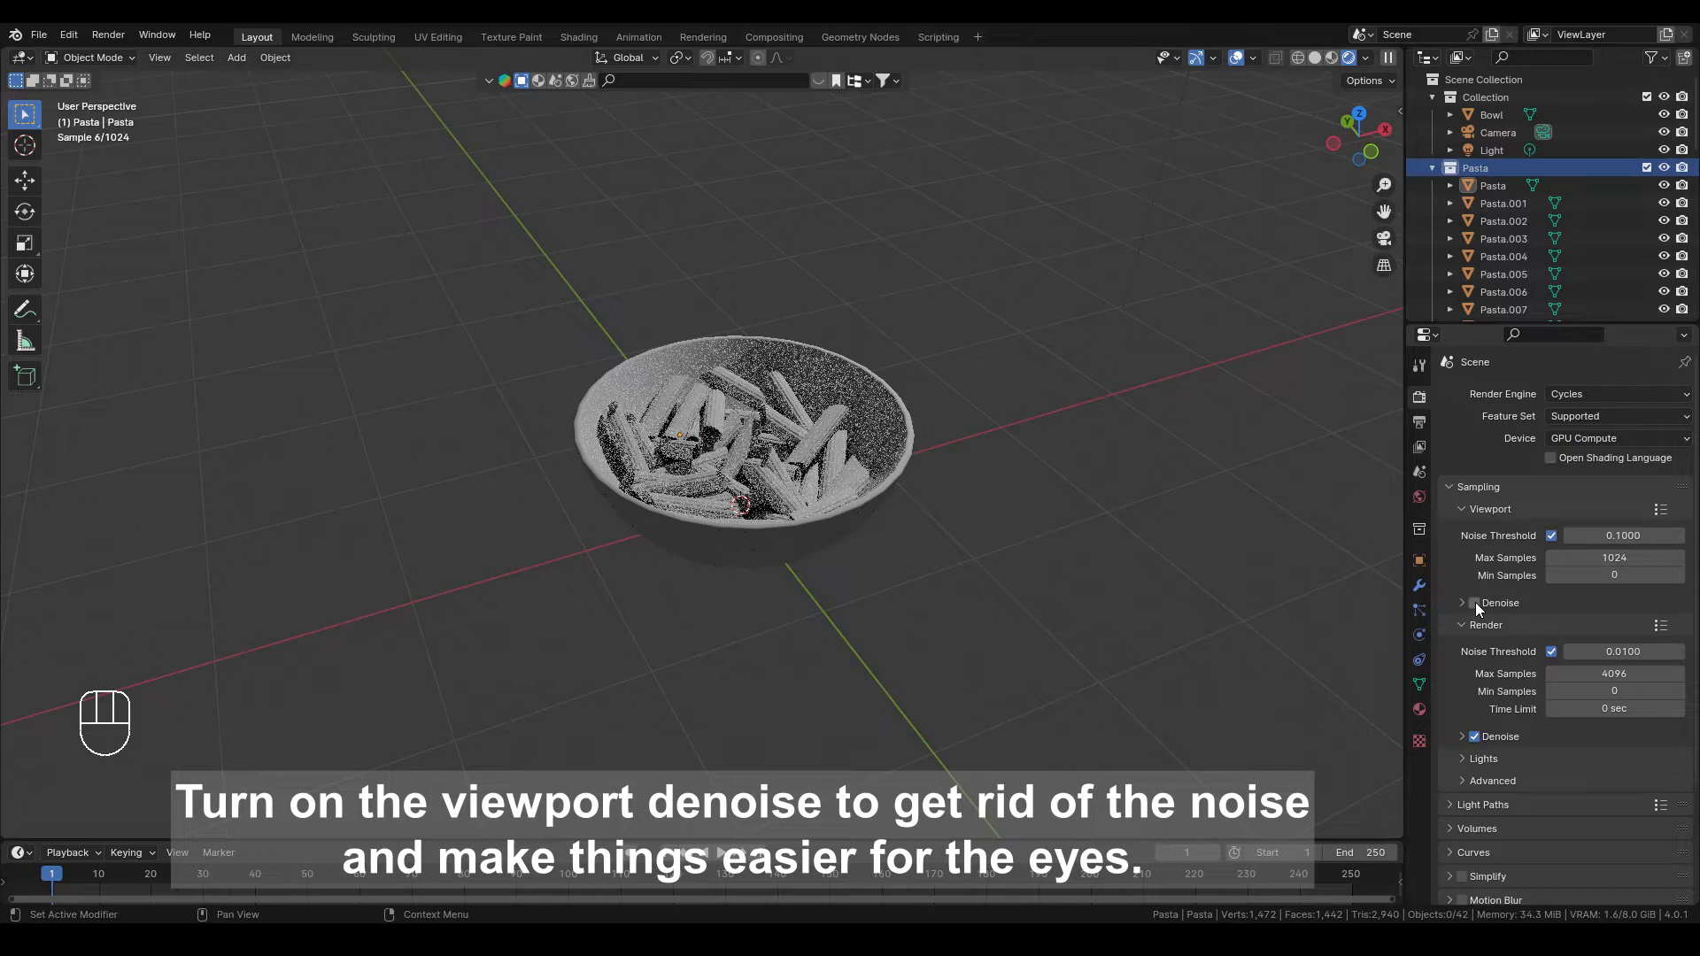
{"action": "left_click", "coordinate": [1475, 602]}
{"action": "middle_click_drag", "start_coordinate": [1176, 545], "coordinate": [310, 113]}
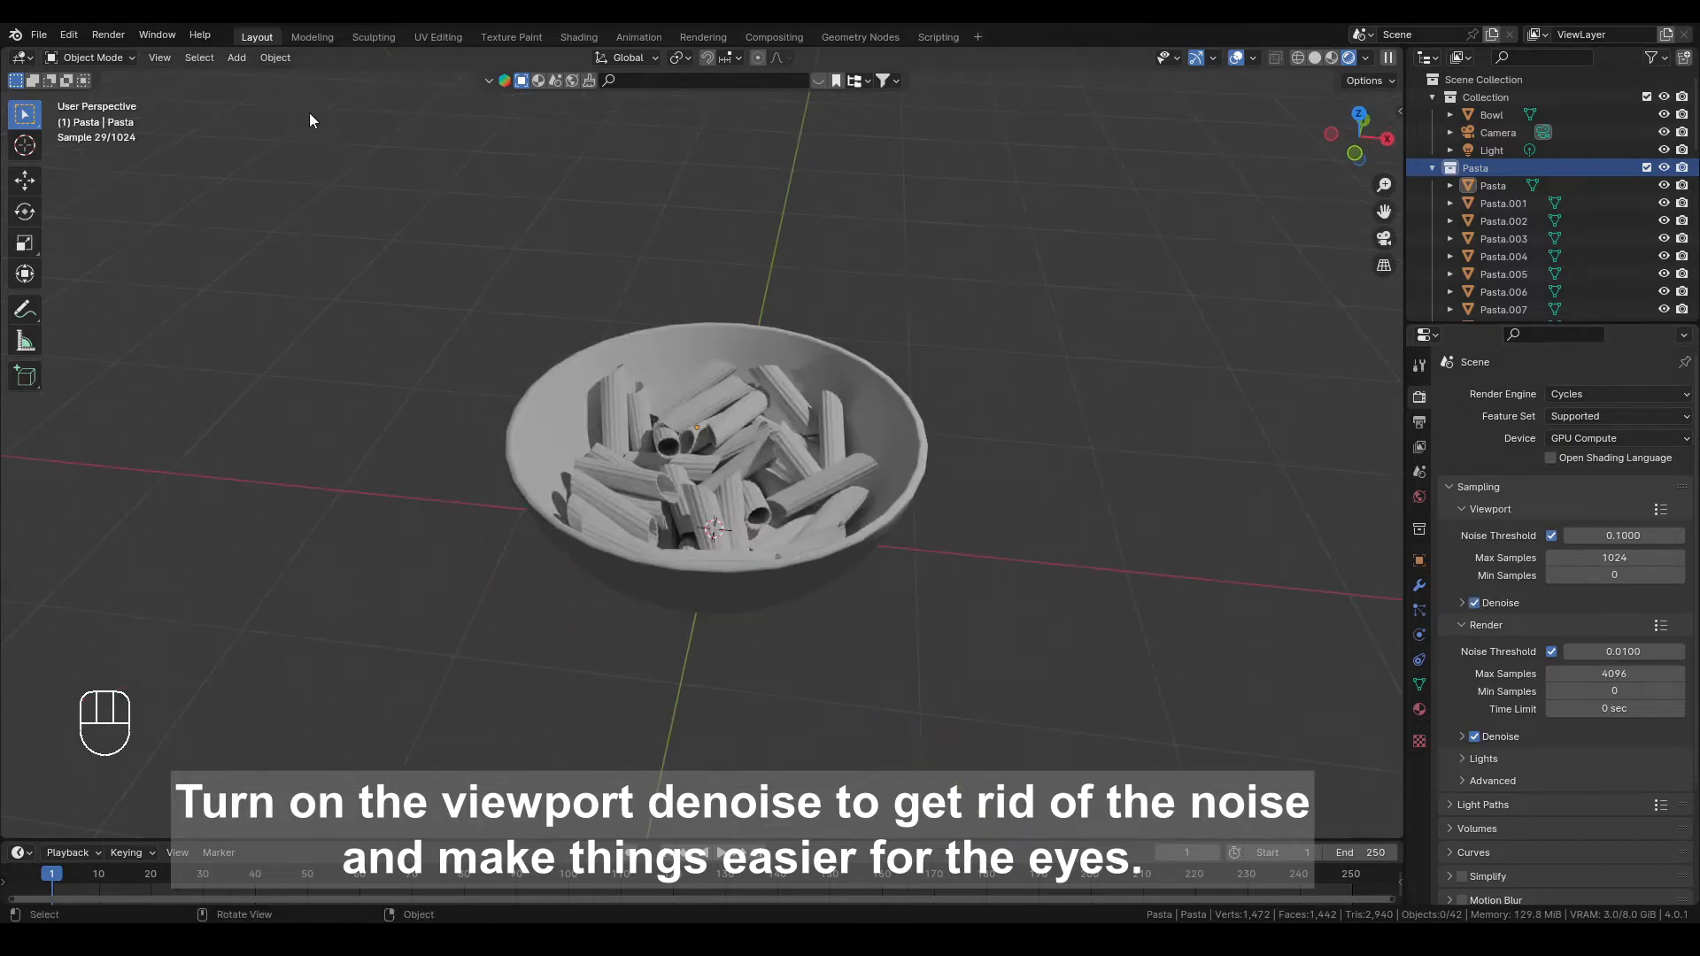
Add a plane mesh under the bowl, scale it up into a large ground surface and collapse the Pasta collection in the outliner
{"action": "left_click", "coordinate": [238, 58]}
{"action": "mouse_move", "coordinate": [294, 76]}
{"action": "left_click", "coordinate": [395, 77]}
{"action": "scroll", "coordinate": [825, 357], "scroll_direction": "down", "scroll_amount": 5}
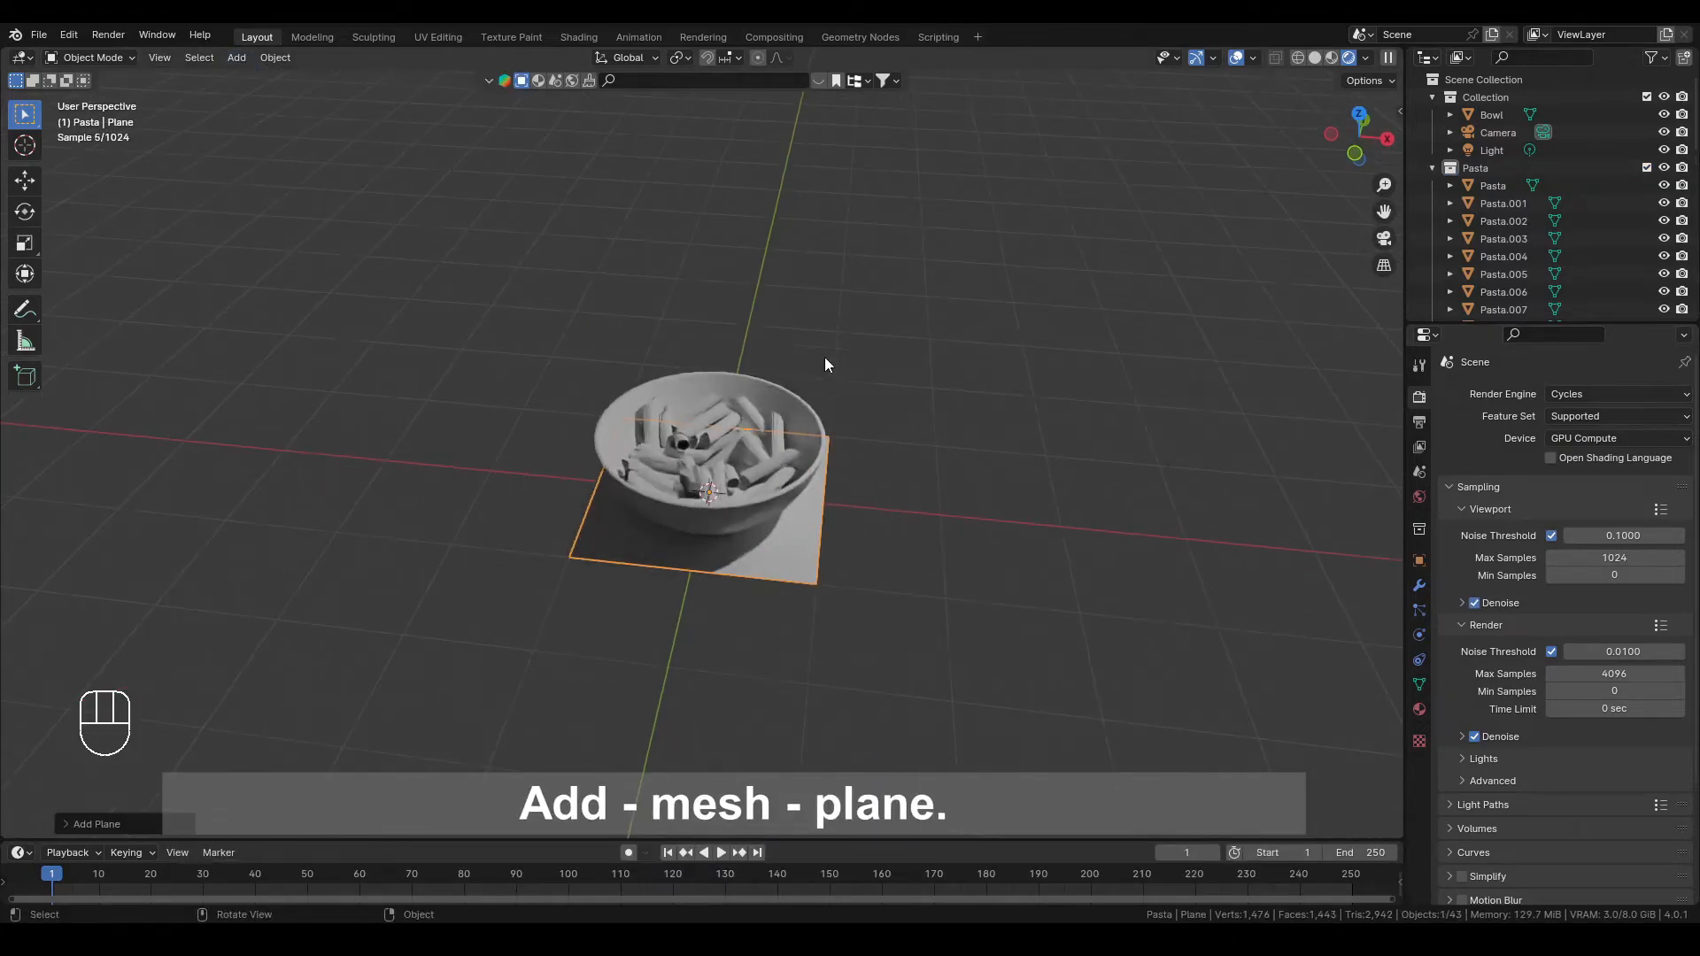
{"action": "key", "text": "s"}
{"action": "left_click", "coordinate": [960, 456]}
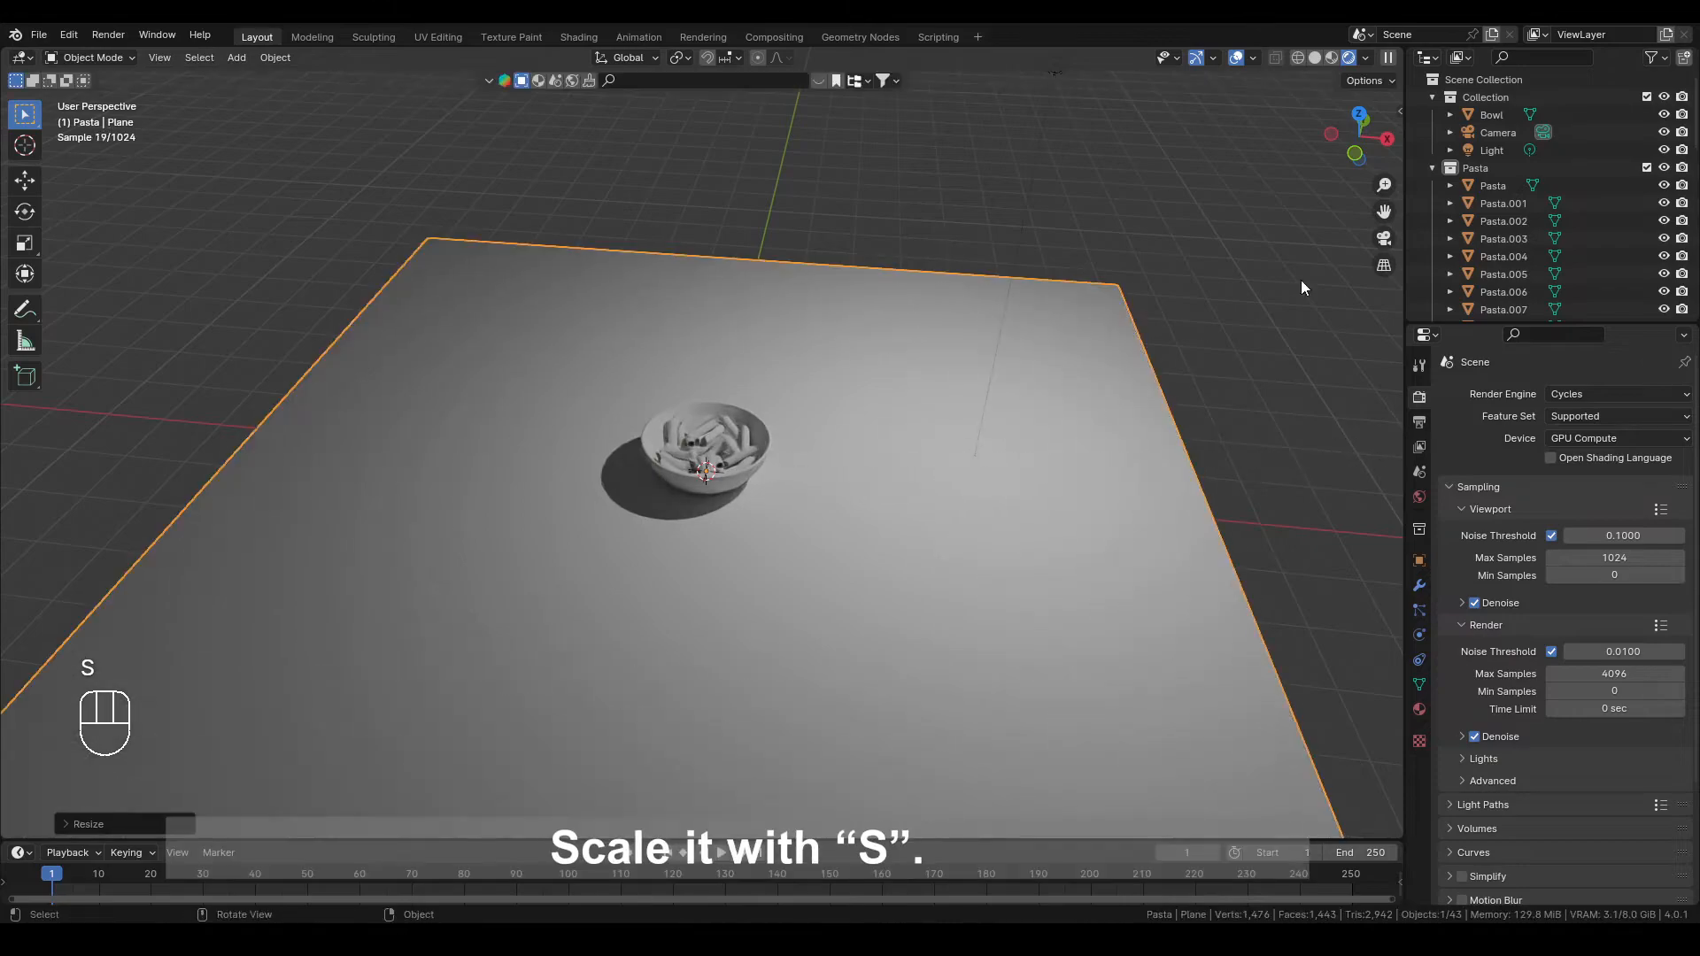
{"action": "left_click", "coordinate": [1433, 167]}
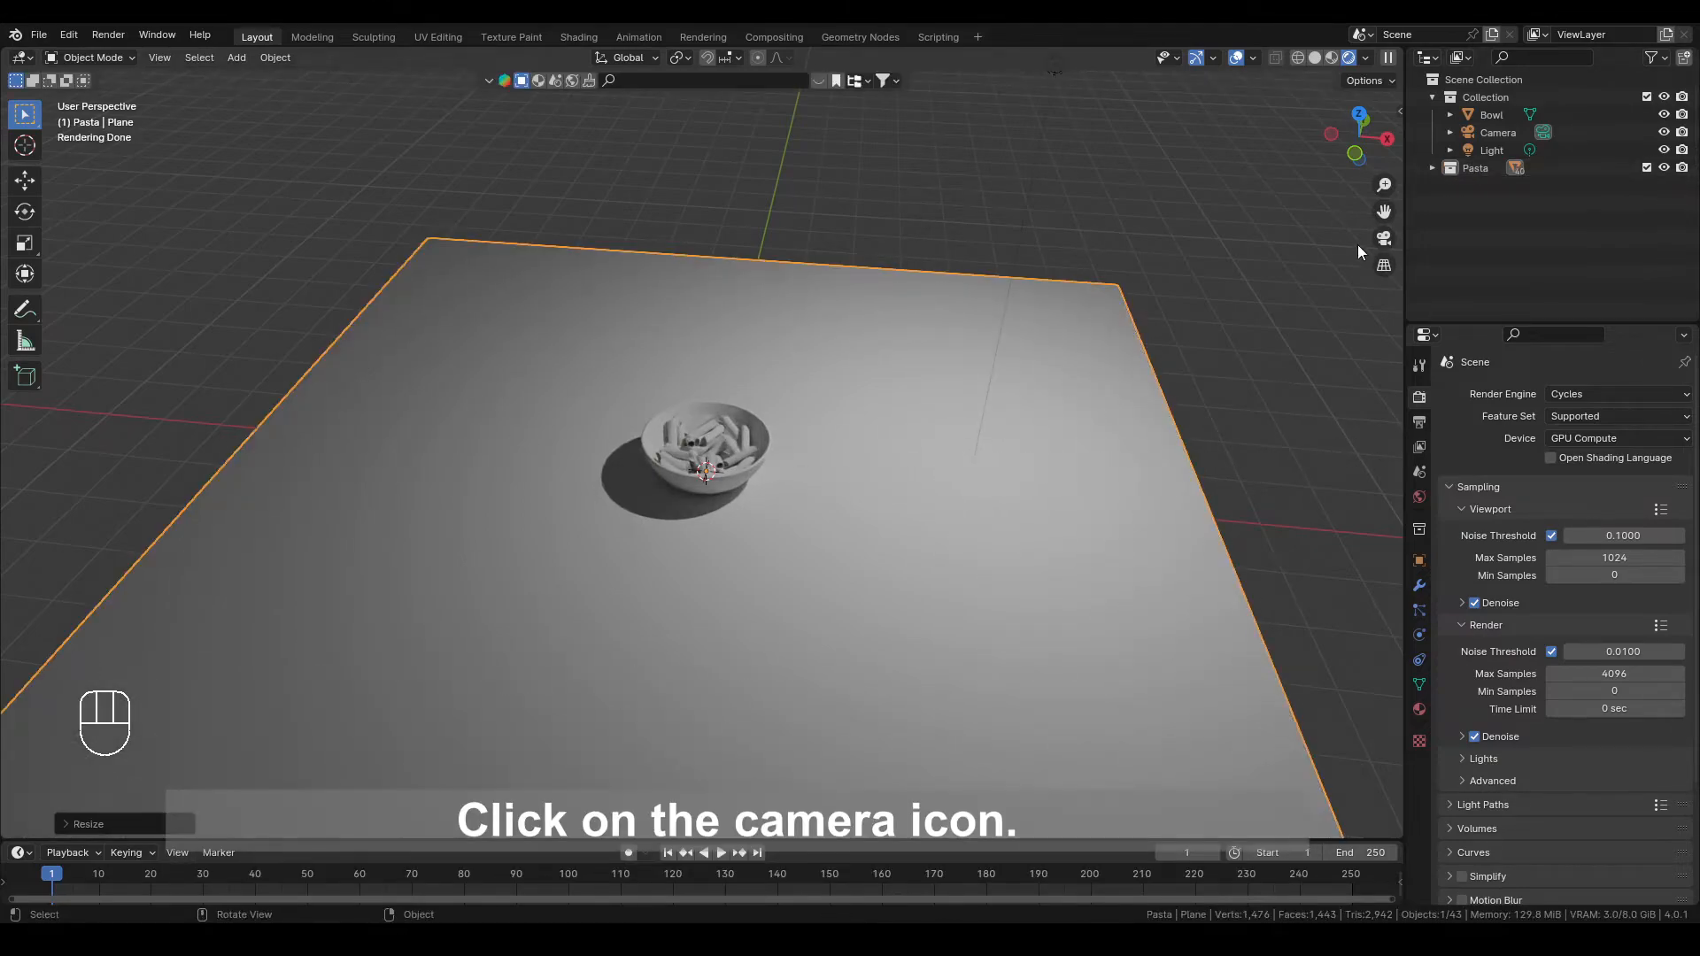
Look through the camera and set the output resolution to 1024 × 1024 px
{"action": "left_click", "coordinate": [1385, 238]}
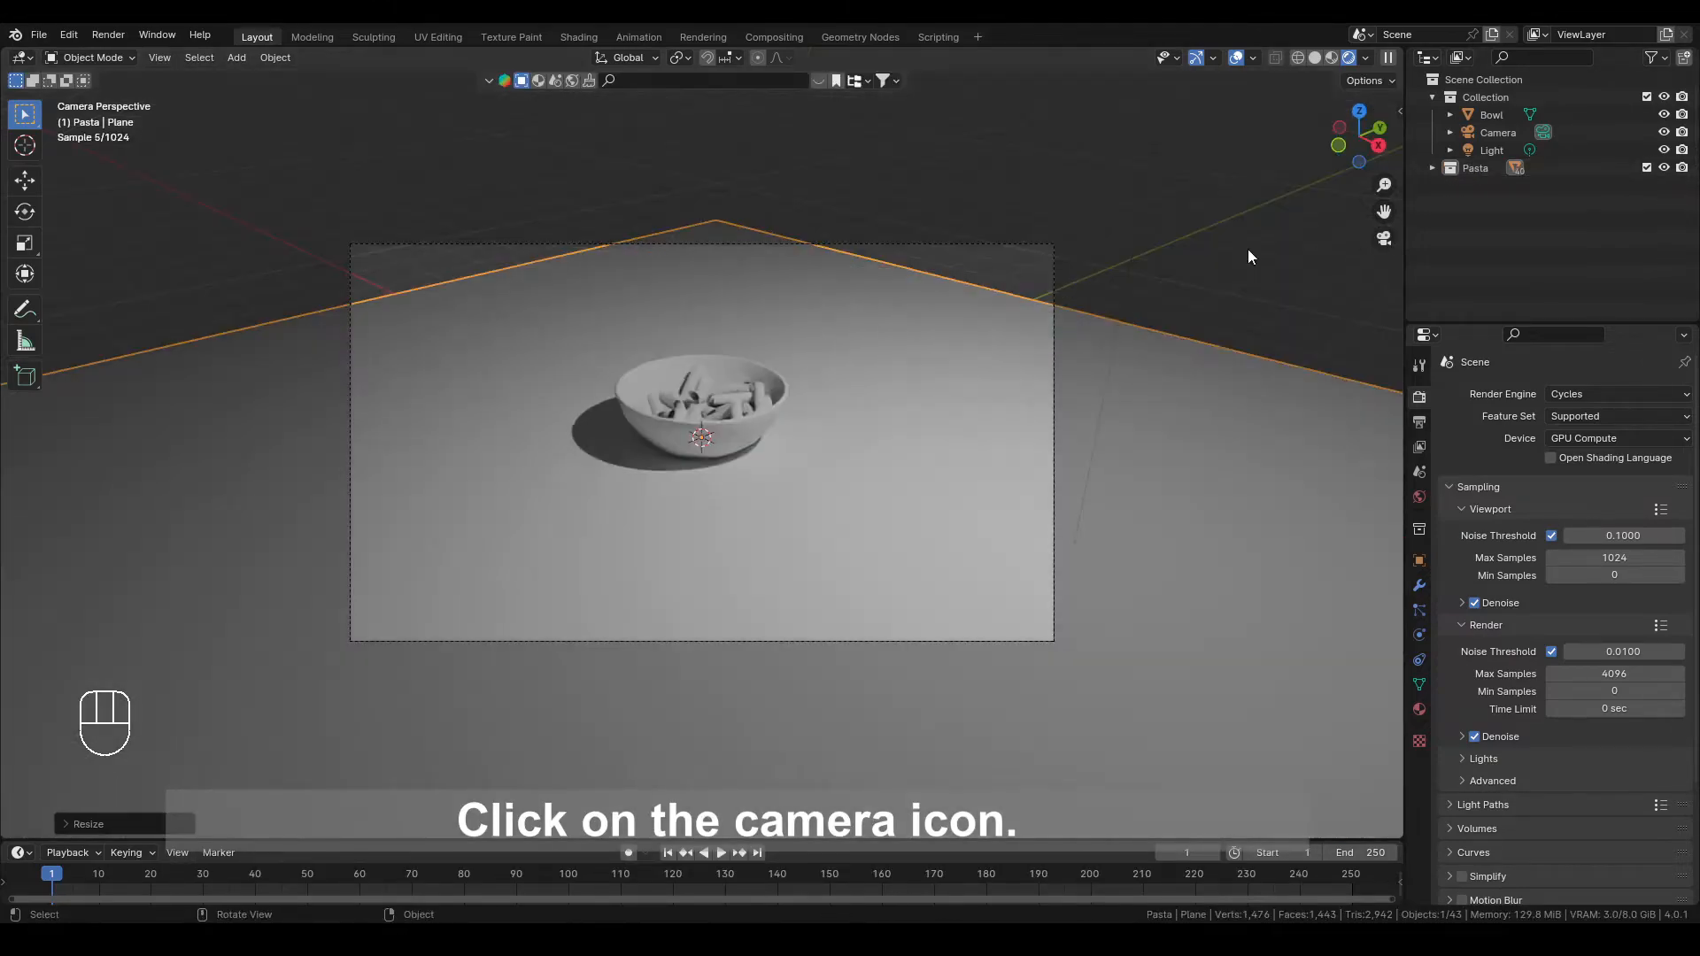
{"action": "left_click", "coordinate": [1419, 422]}
{"action": "left_click", "coordinate": [1613, 417]}
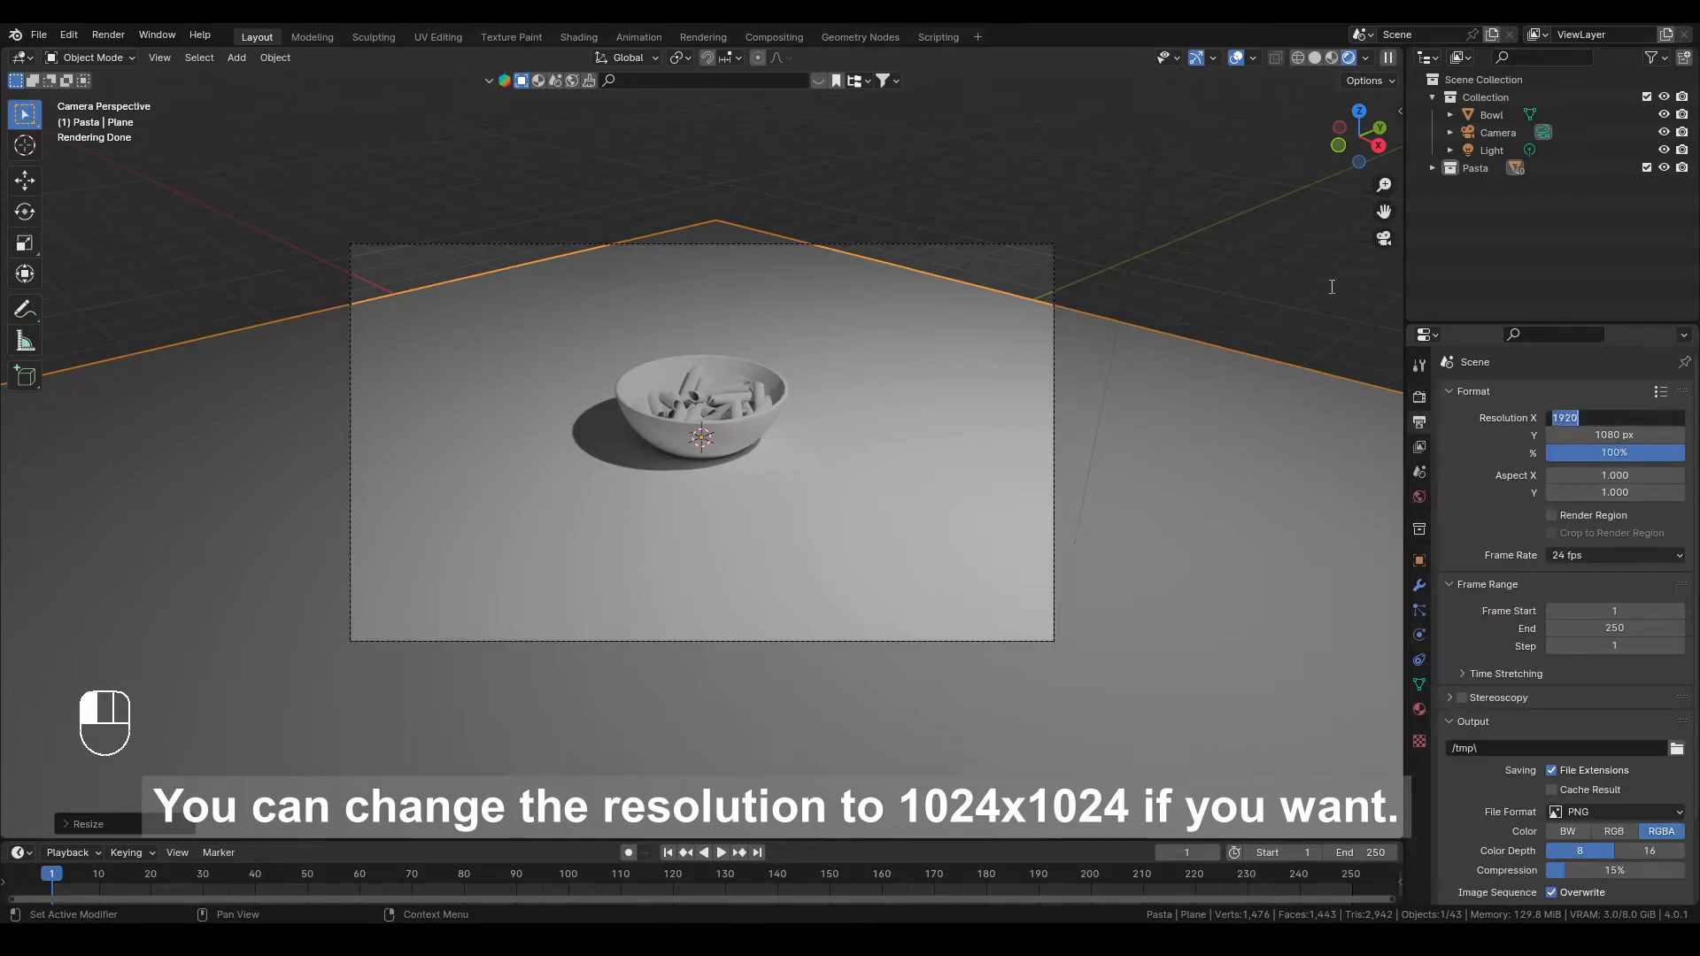
{"action": "type", "text": "1024"}
{"action": "key", "text": "Tab"}
{"action": "type", "text": "102"}
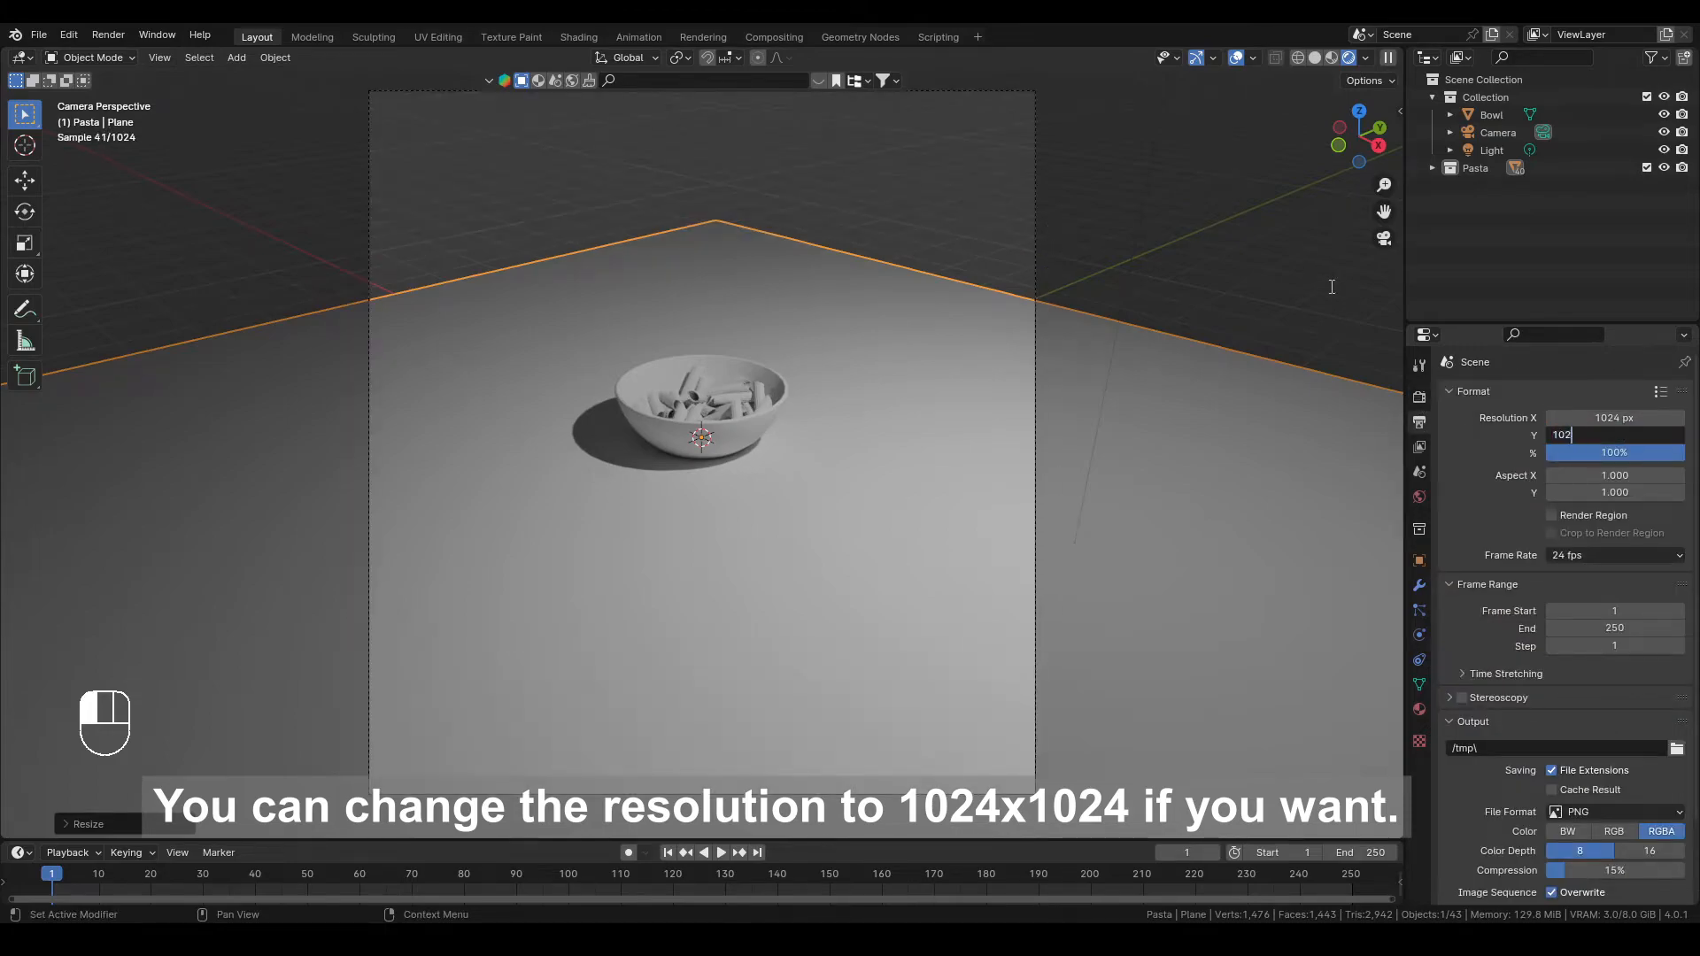
{"action": "type", "text": "4"}
{"action": "key", "text": "Return"}
{"action": "scroll", "coordinate": [1275, 284], "scroll_direction": "down", "scroll_amount": 2}
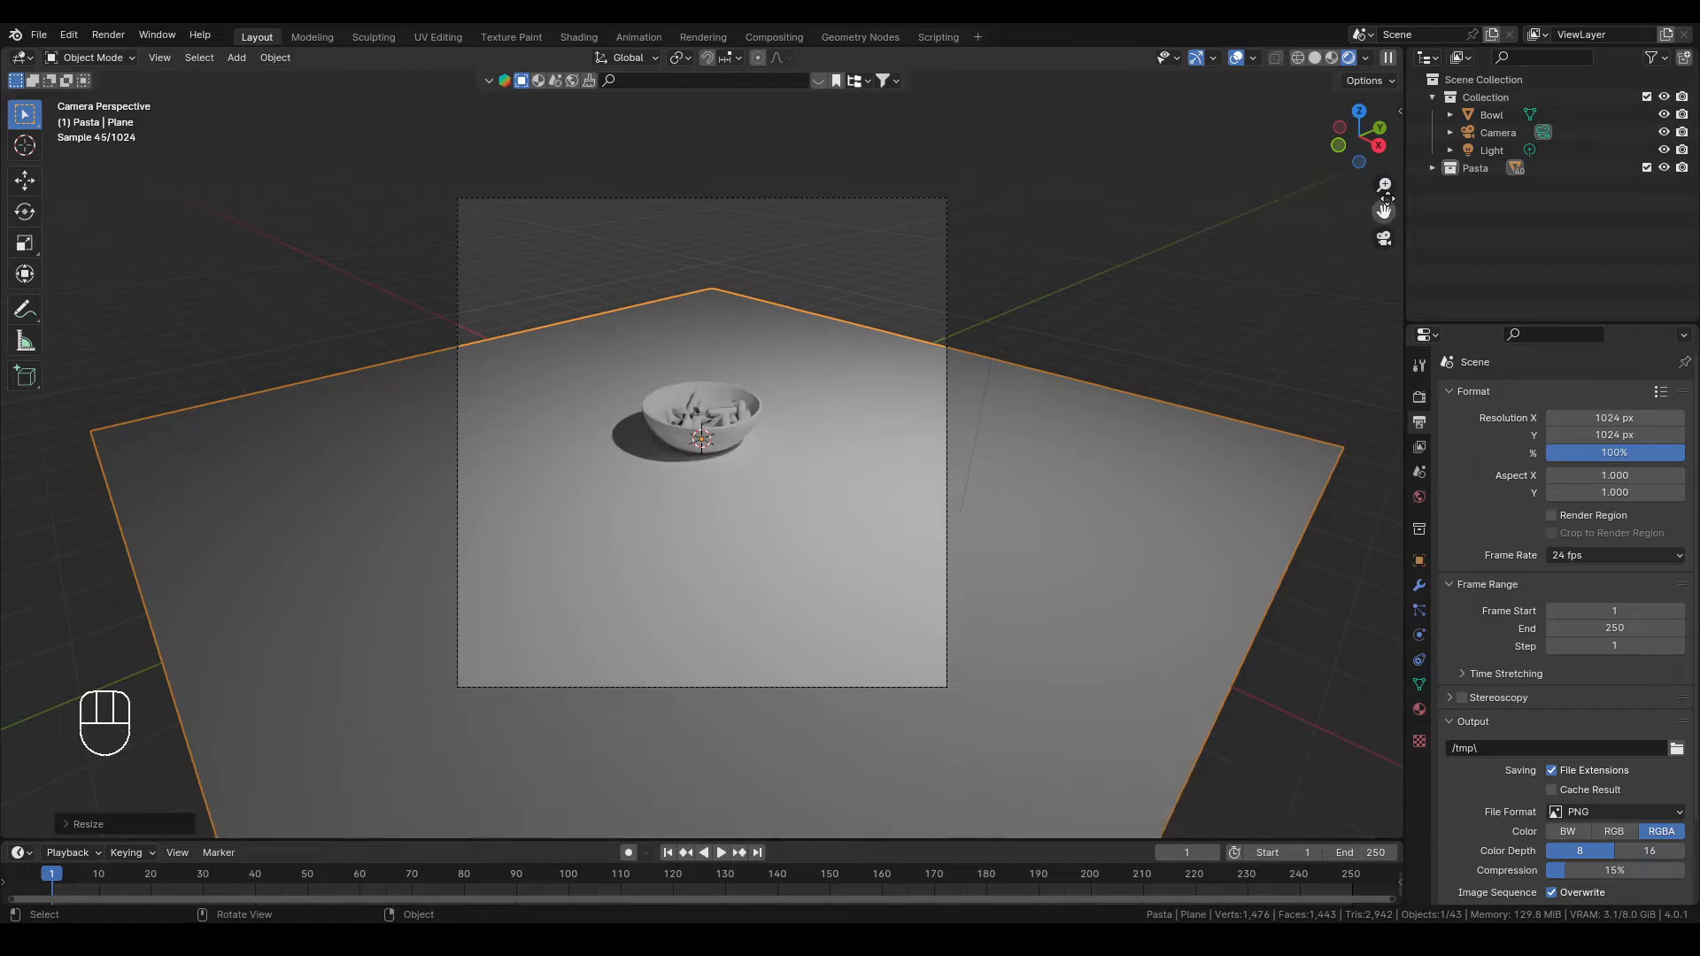
Lock the camera to the view and reframe it closer, so the bowl of pasta fills the camera frame from slightly above
{"action": "key", "text": "b"}
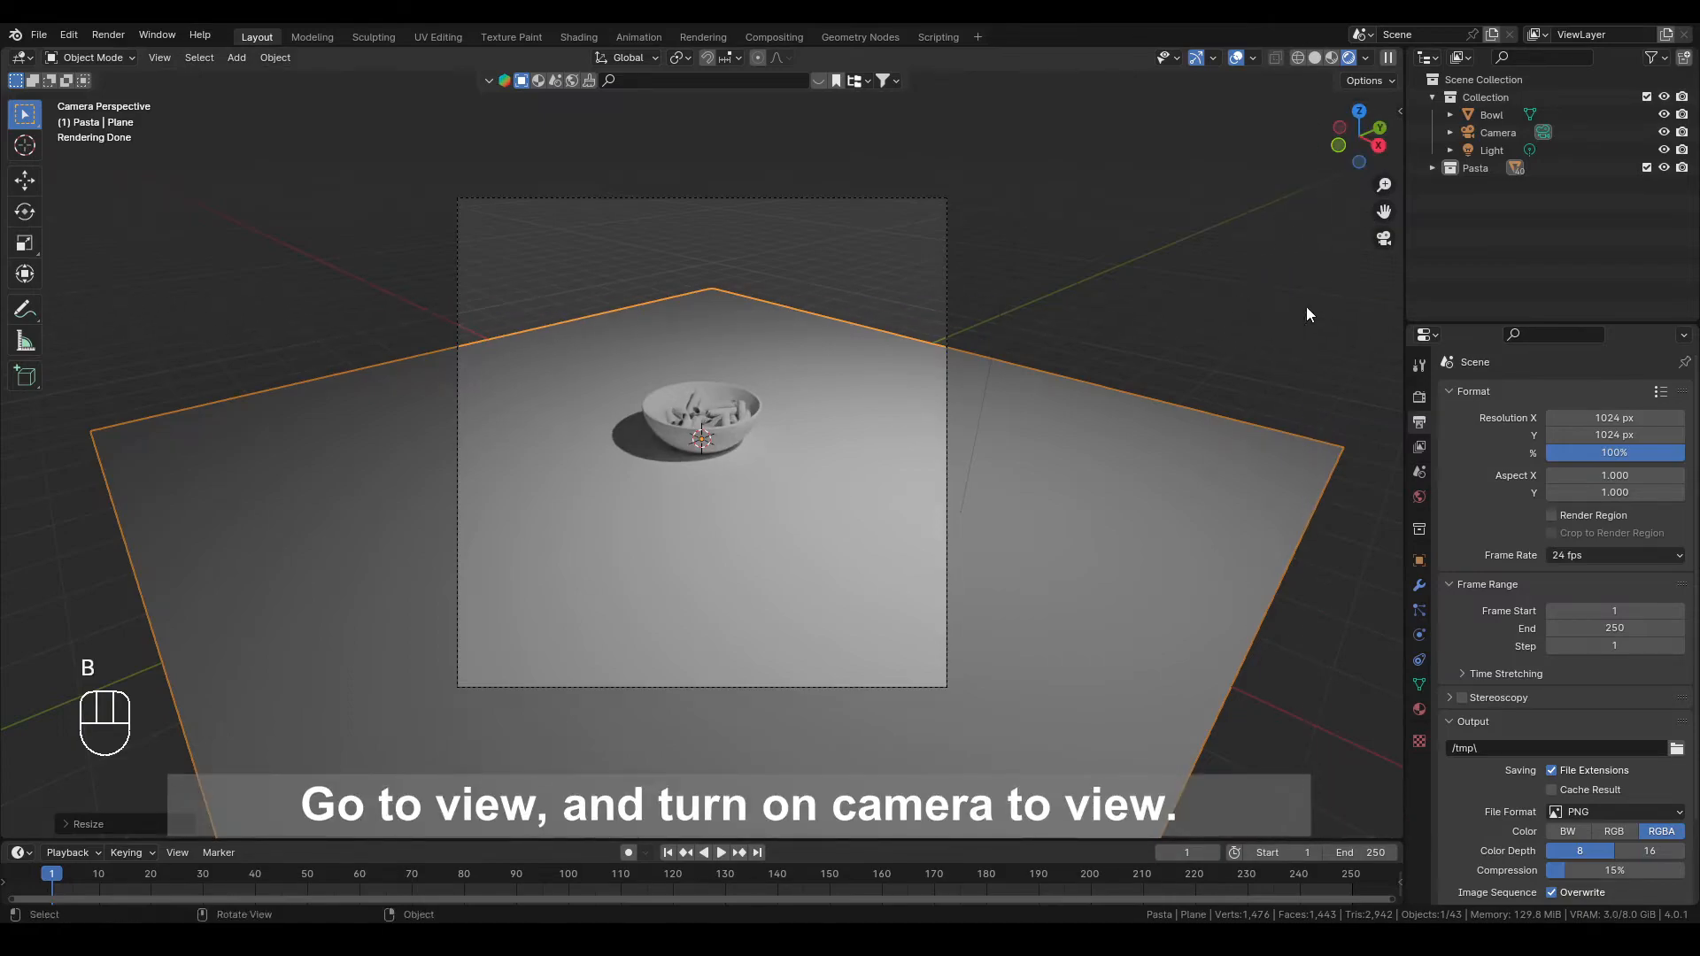
{"action": "key", "text": "n"}
{"action": "left_click", "coordinate": [1393, 193]}
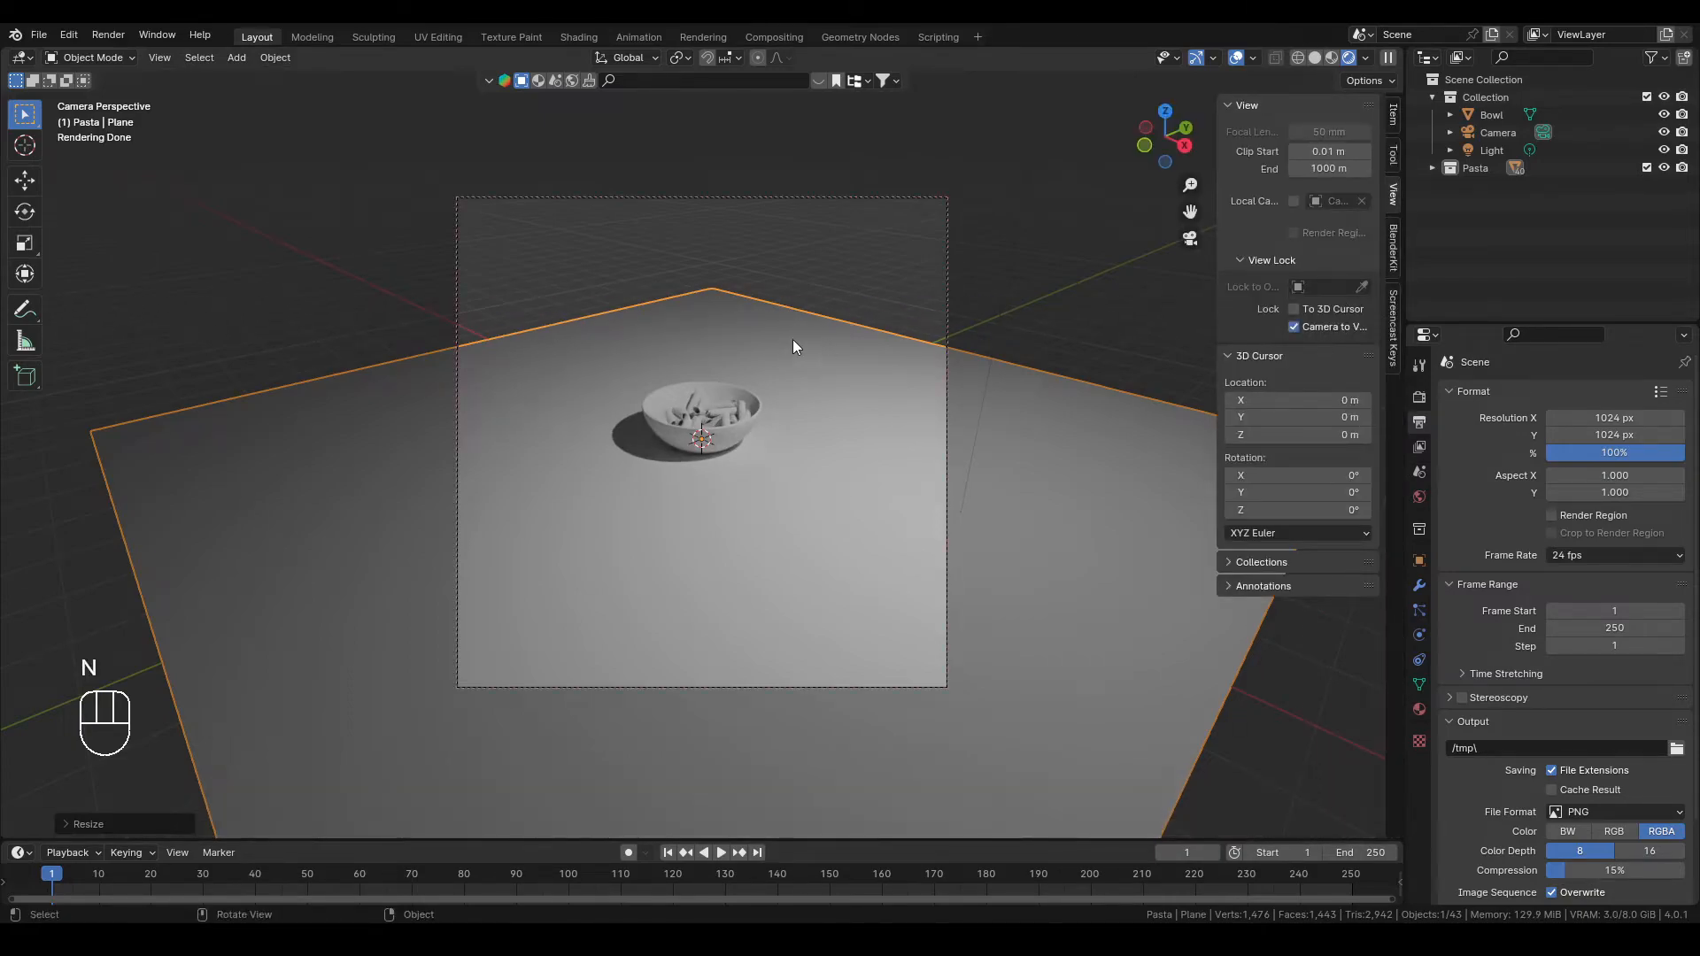
{"action": "scroll", "coordinate": [808, 342], "scroll_direction": "up", "scroll_amount": 4}
{"action": "middle_click_drag", "start_coordinate": [820, 343], "coordinate": [991, 388]}
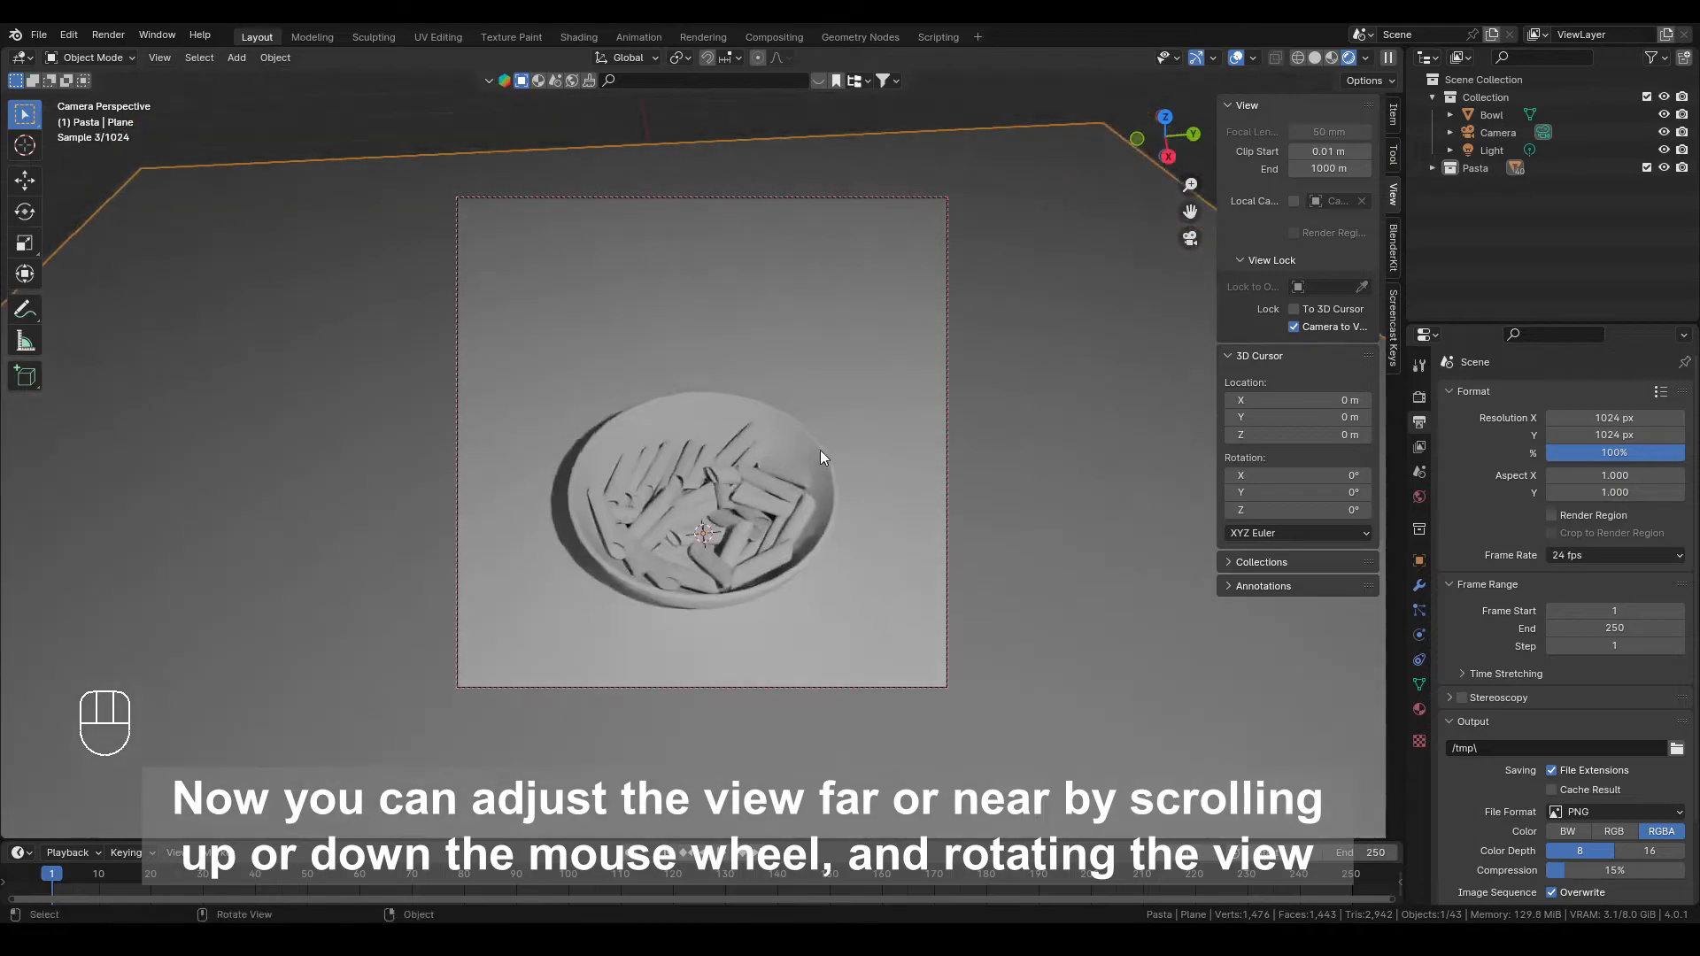
{"action": "scroll", "coordinate": [1021, 377], "scroll_direction": "up", "scroll_amount": 1}
{"action": "mouse_move", "coordinate": [992, 388]}
{"action": "middle_mouse_down"}
{"action": "mouse_move", "coordinate": [970, 406]}
{"action": "mouse_move", "coordinate": [995, 418]}
{"action": "middle_mouse_up"}
{"action": "mouse_move", "coordinate": [994, 418]}
{"action": "middle_mouse_down"}
{"action": "mouse_move", "coordinate": [999, 403]}
{"action": "mouse_move", "coordinate": [975, 428]}
{"action": "mouse_move", "coordinate": [980, 409]}
{"action": "middle_mouse_up"}
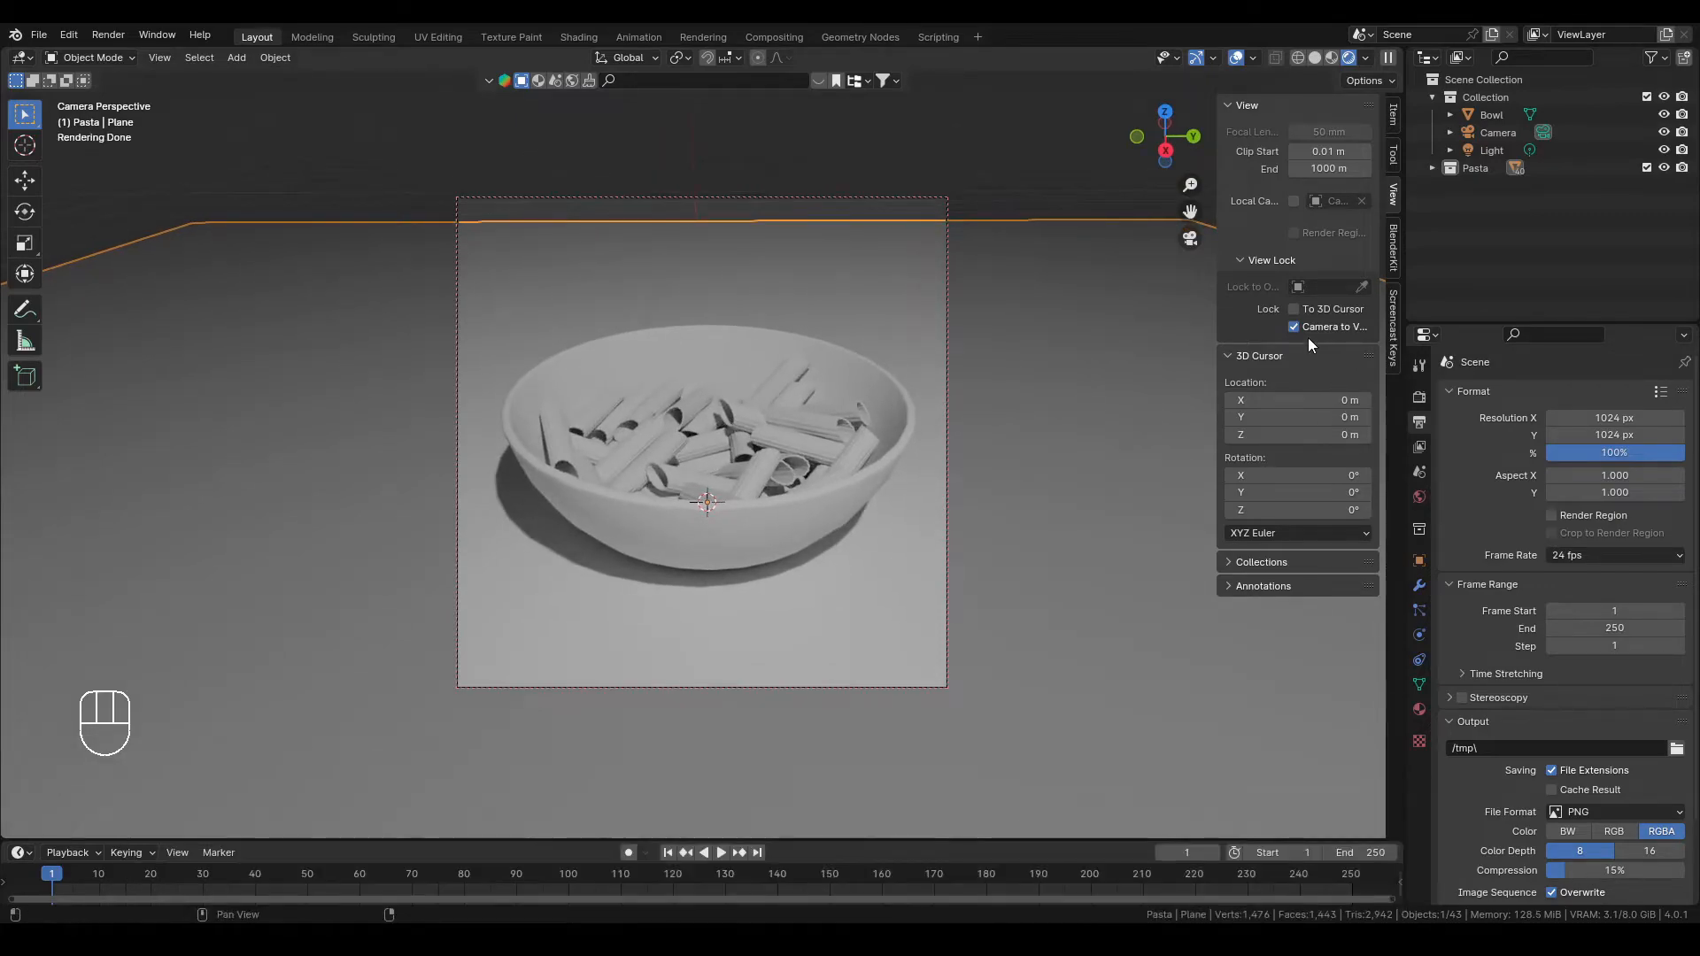
Move the plane backward along the negative X axis with the Camera to View lock off, and turn the lock back on
{"action": "left_click", "coordinate": [1307, 328]}
{"action": "key", "text": "g"}
{"action": "key", "text": "x"}
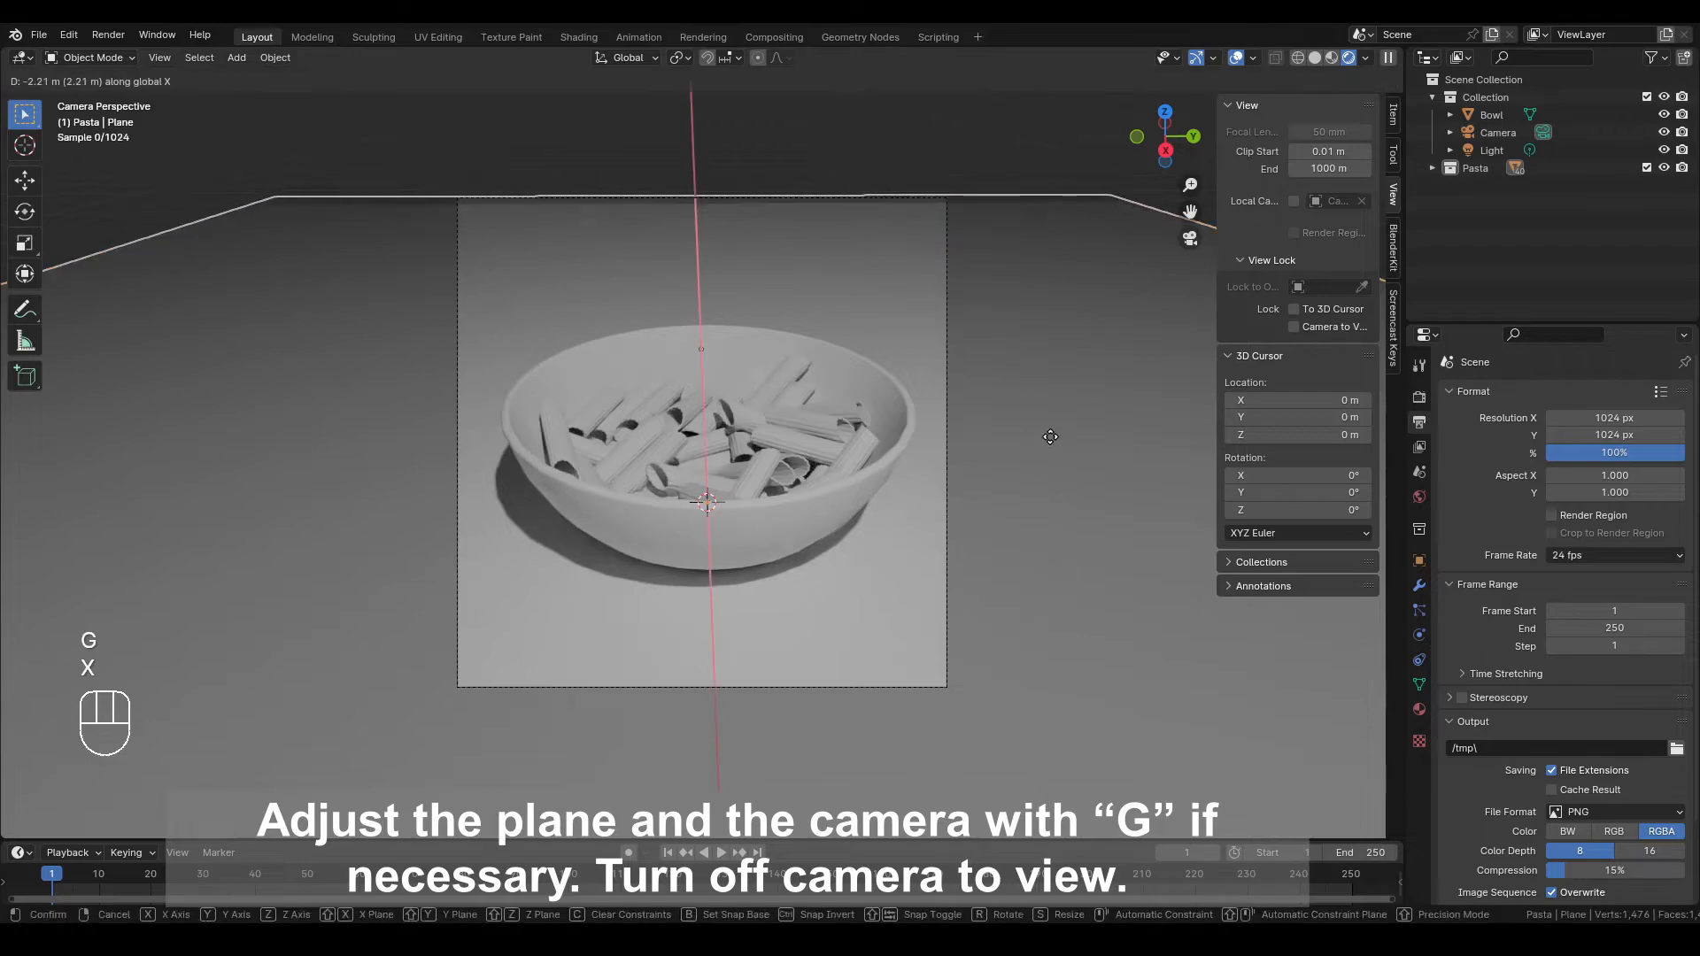
{"action": "left_click", "coordinate": [1030, 346]}
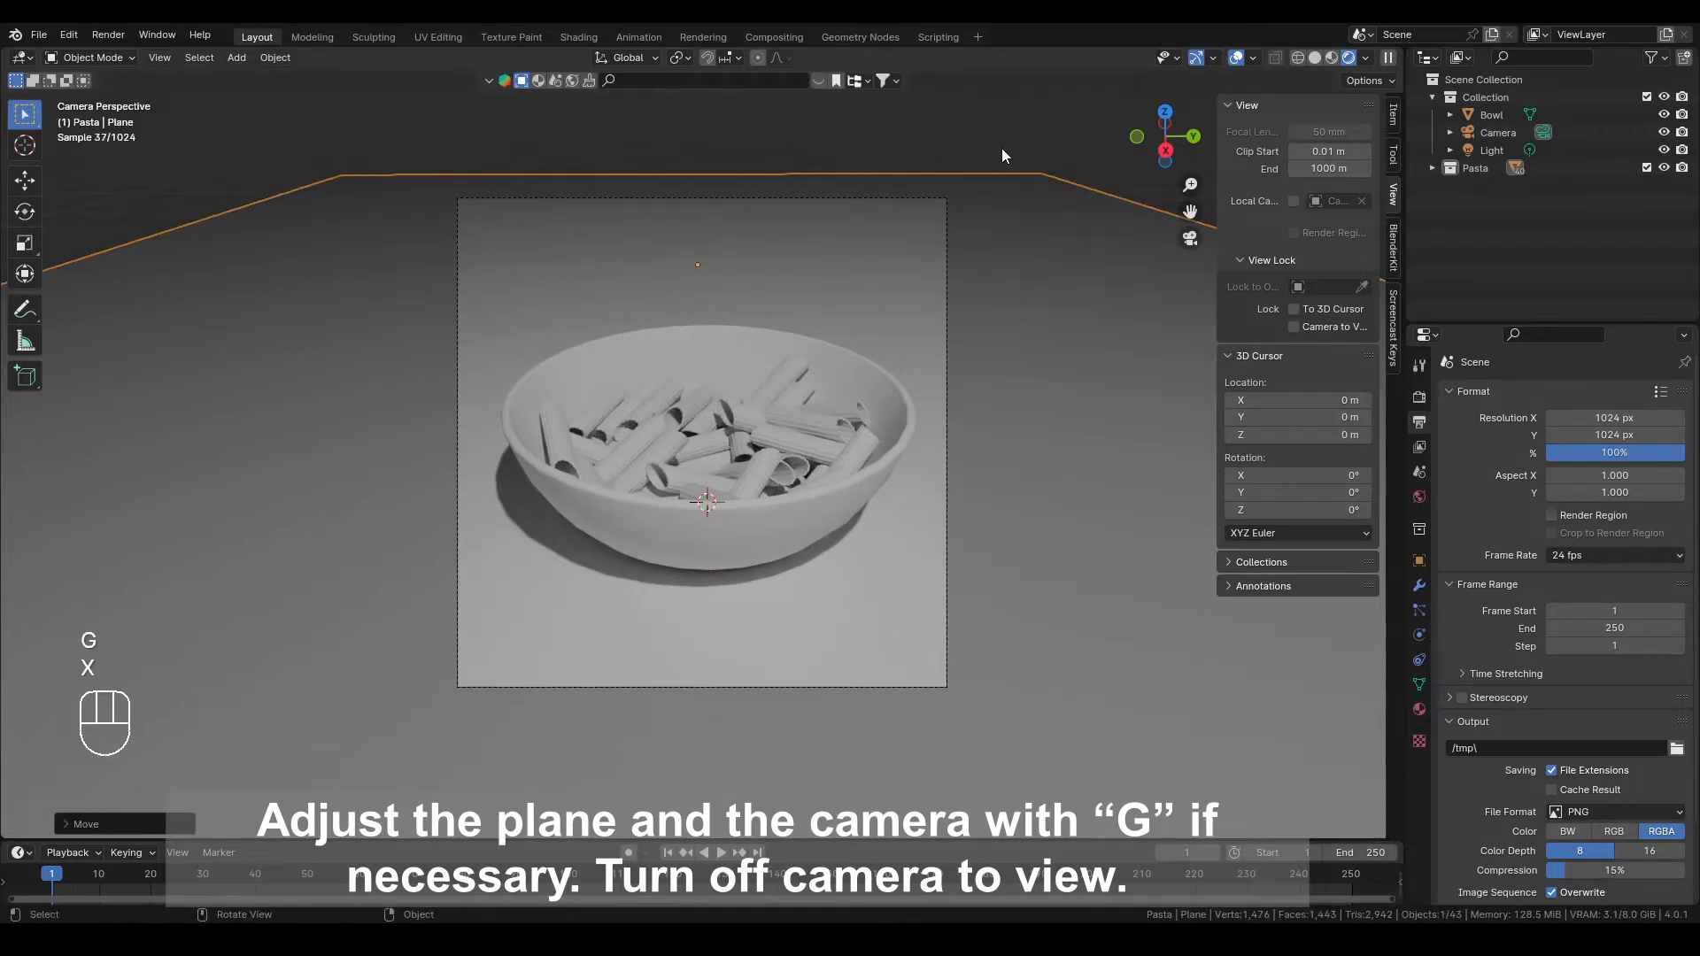
{"action": "left_click", "coordinate": [1298, 327]}
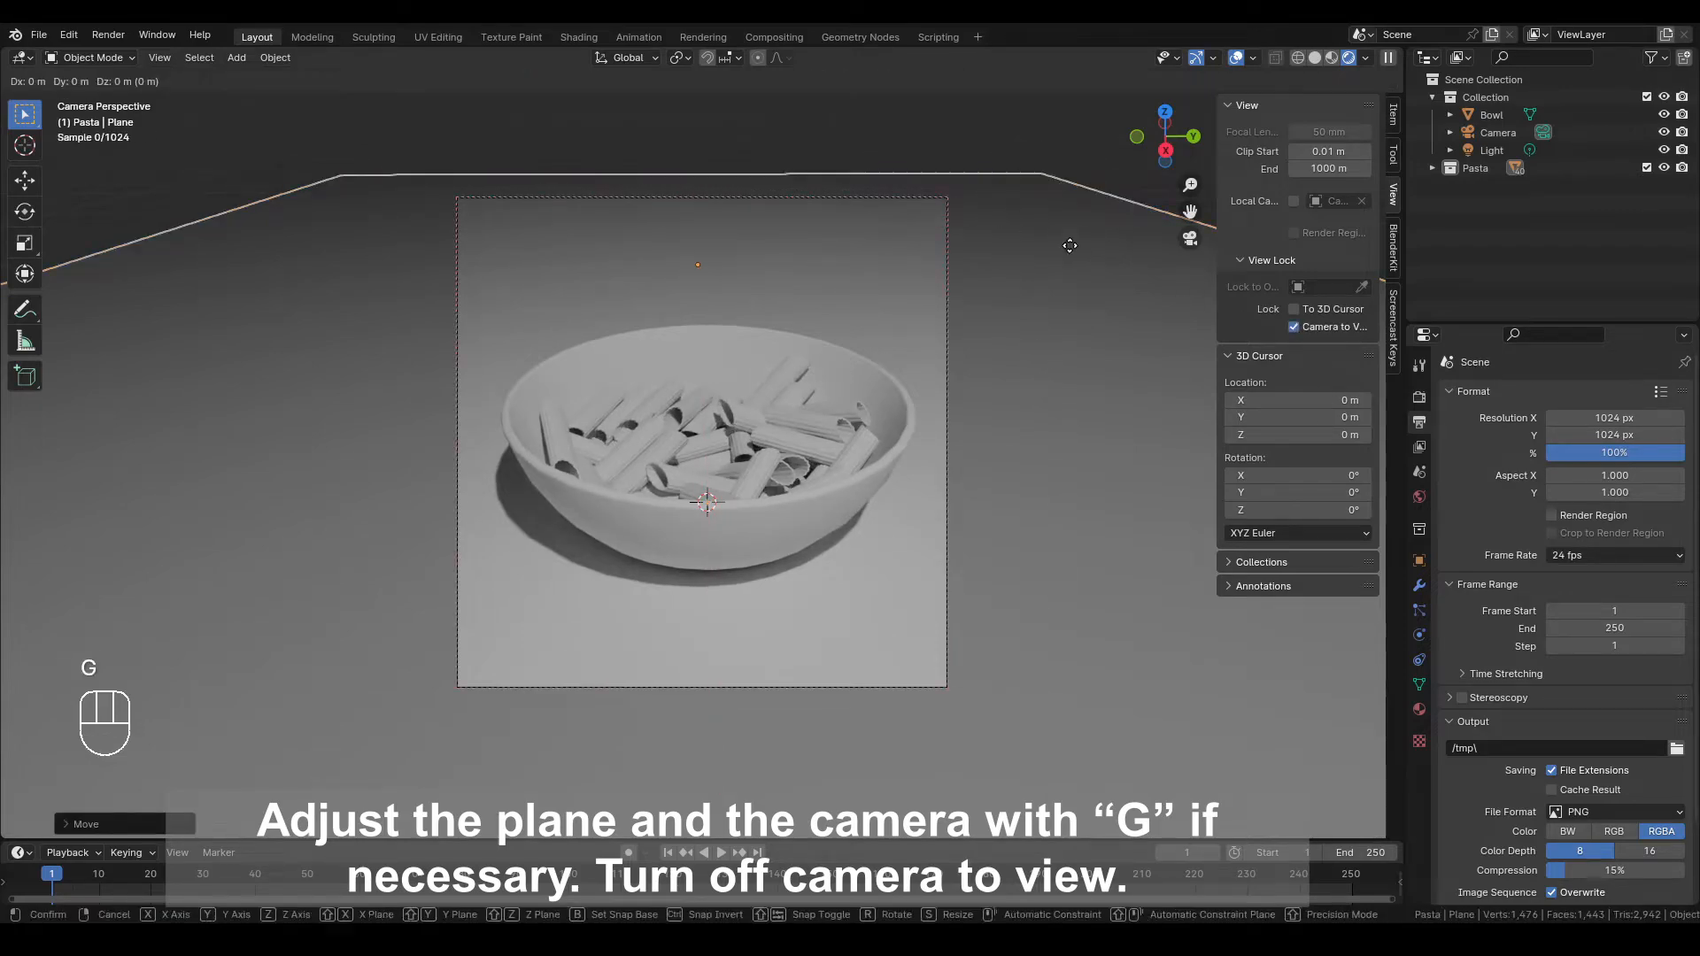
{"action": "key", "text": "g"}
{"action": "key", "text": "z"}
{"action": "key", "text": "Escape"}
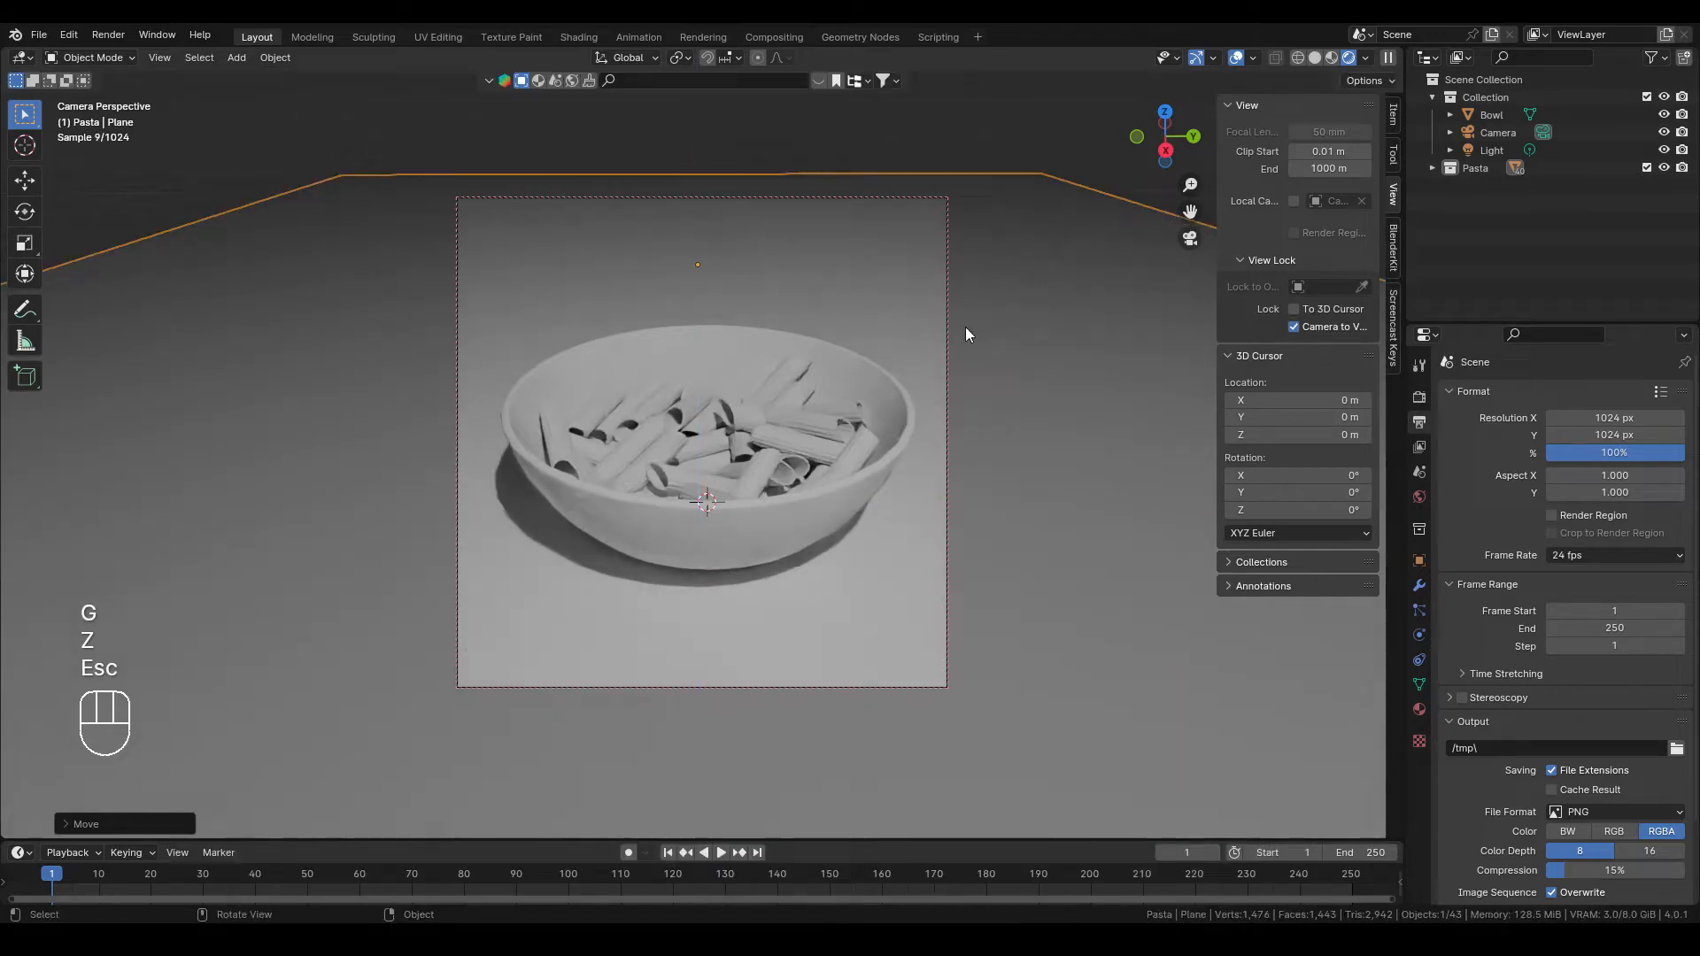
Lower the camera by about 0.06 m along the Z axis and turn off the Camera to View lock
{"action": "left_click", "coordinate": [932, 199]}
{"action": "key", "text": "g"}
{"action": "key", "text": "z"}
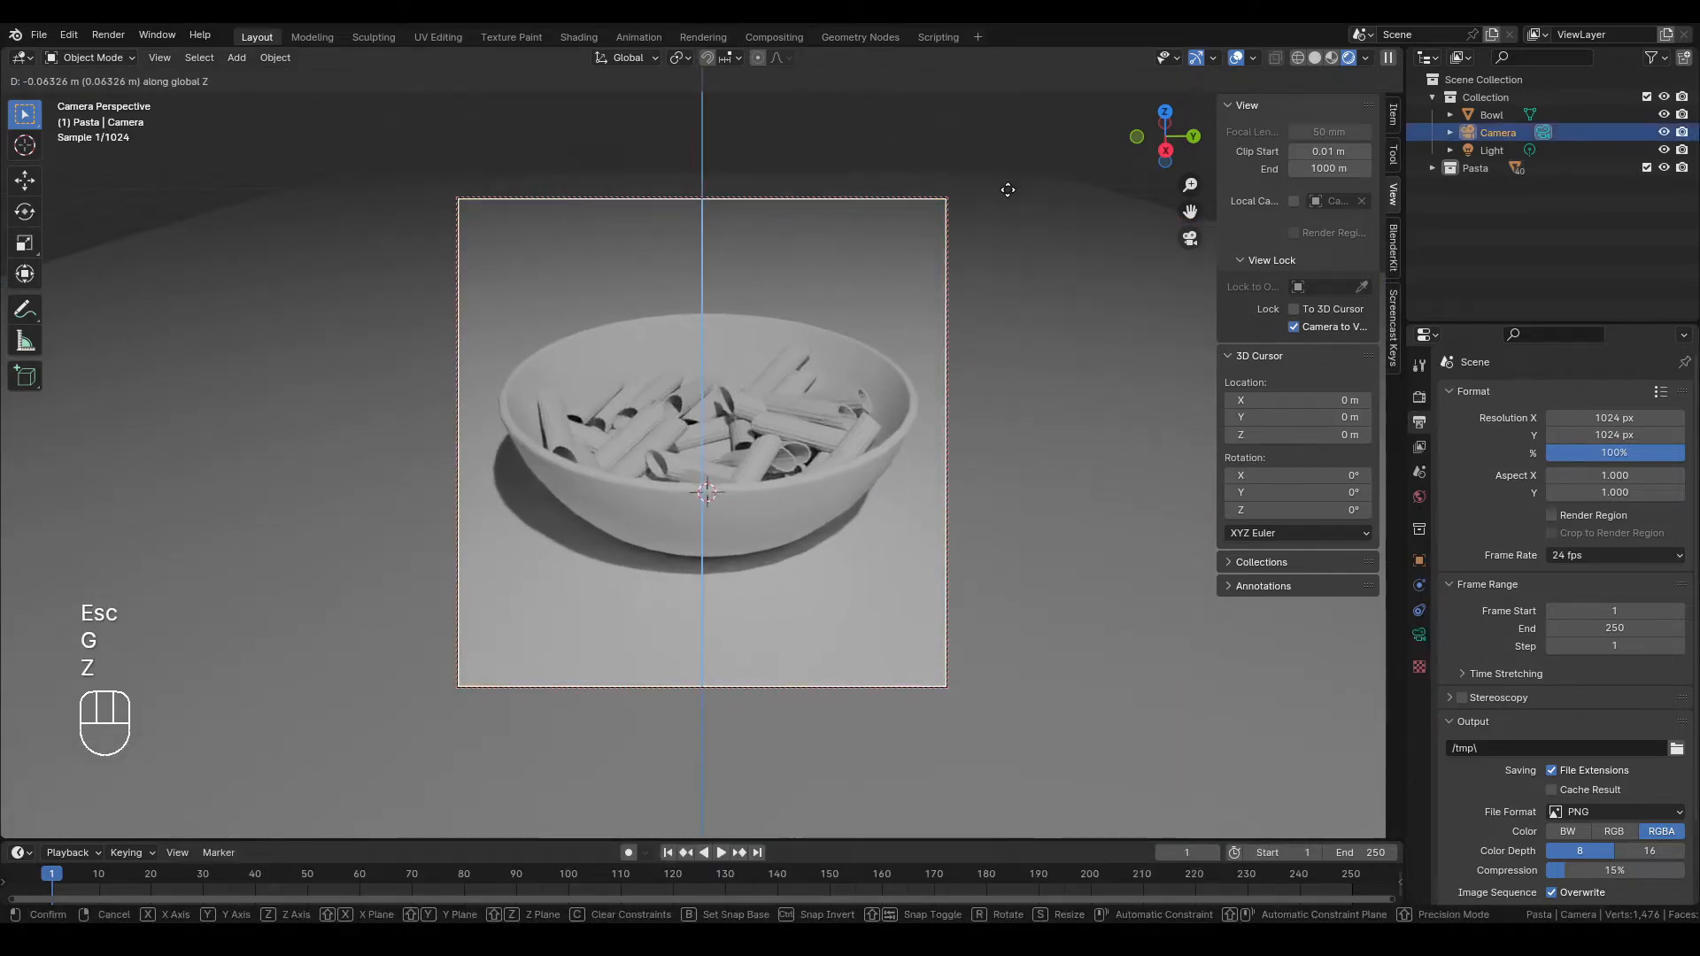
{"action": "left_click", "coordinate": [1008, 190]}
{"action": "left_click", "coordinate": [1314, 327]}
{"action": "left_click", "coordinate": [1029, 156]}
Switch to the top orthographic view and move the point light in the positive Y direction, beyond the plane's camera-side edge
{"action": "scroll", "coordinate": [1023, 189], "scroll_direction": "down", "scroll_amount": 4}
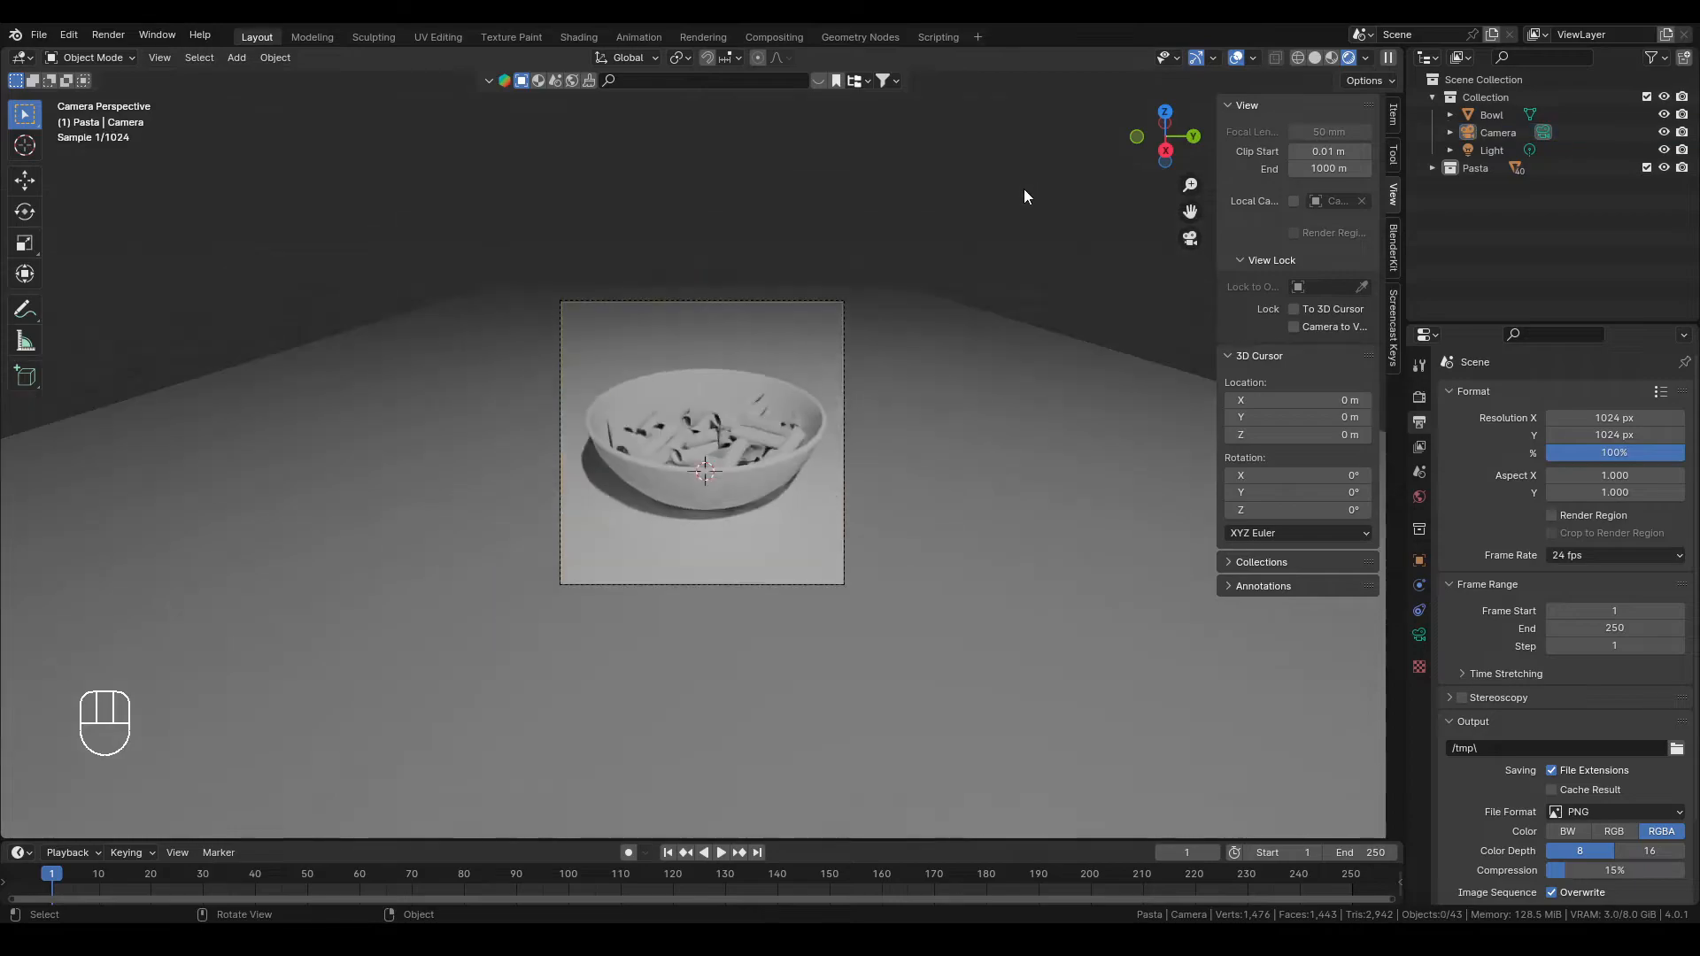
{"action": "middle_click_drag", "start_coordinate": [929, 241], "coordinate": [1024, 228]}
{"action": "scroll", "coordinate": [1024, 228], "scroll_direction": "down", "scroll_amount": 5}
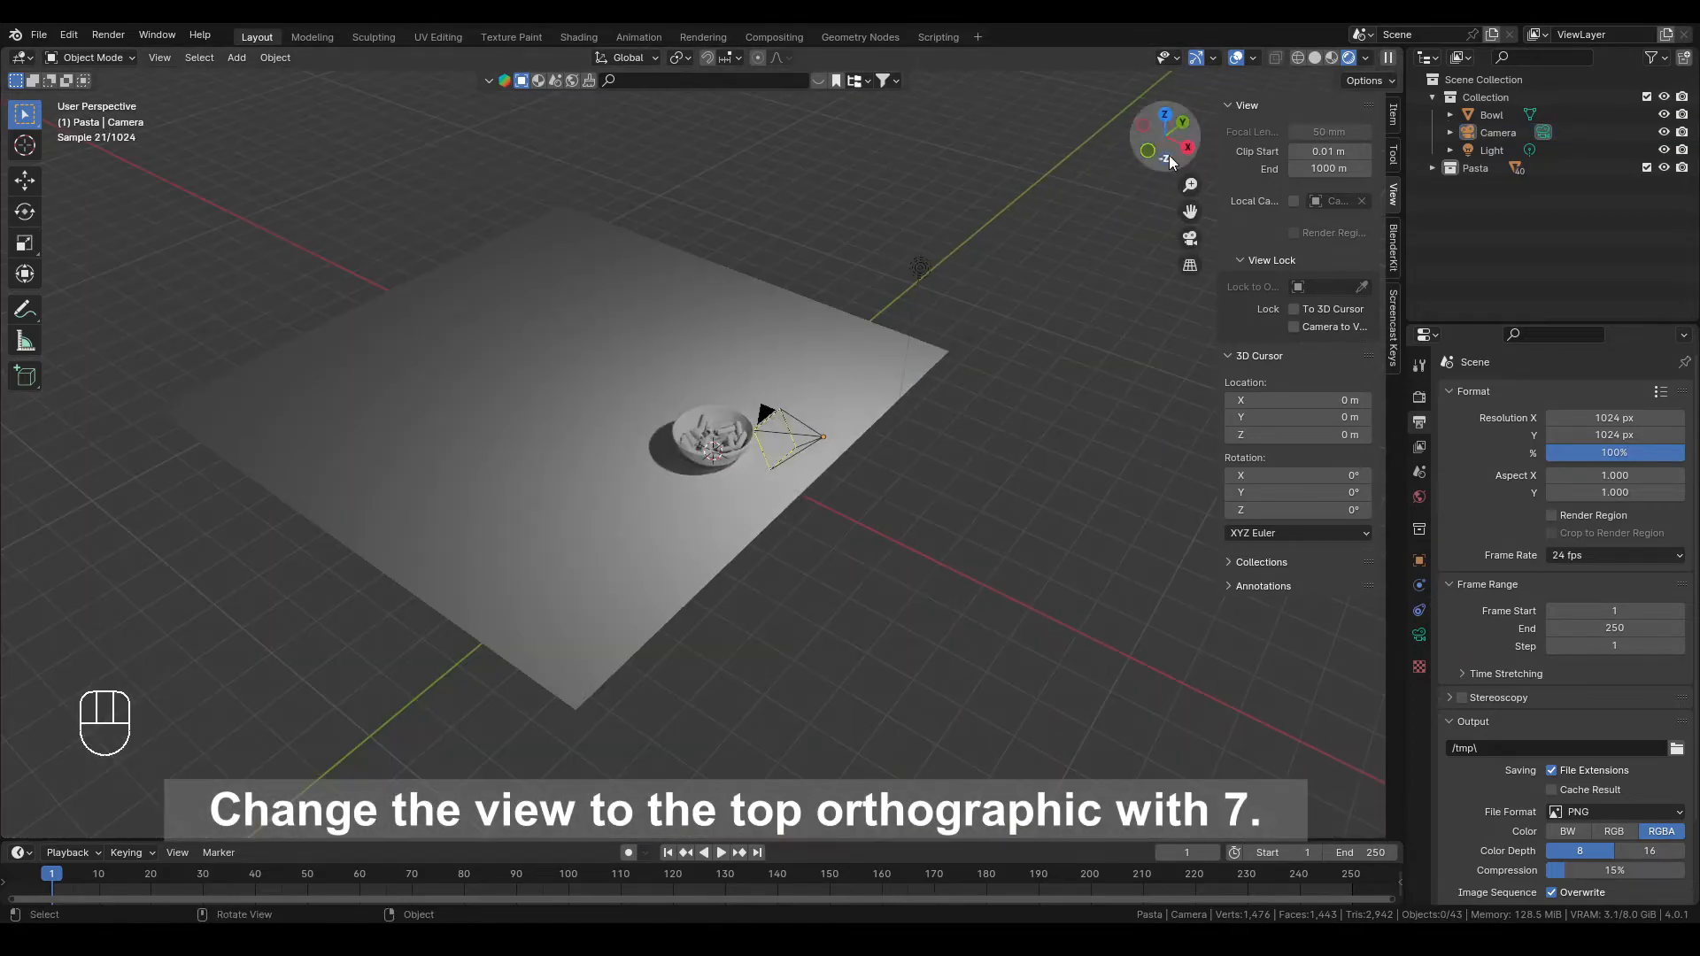
{"action": "left_click", "coordinate": [846, 331]}
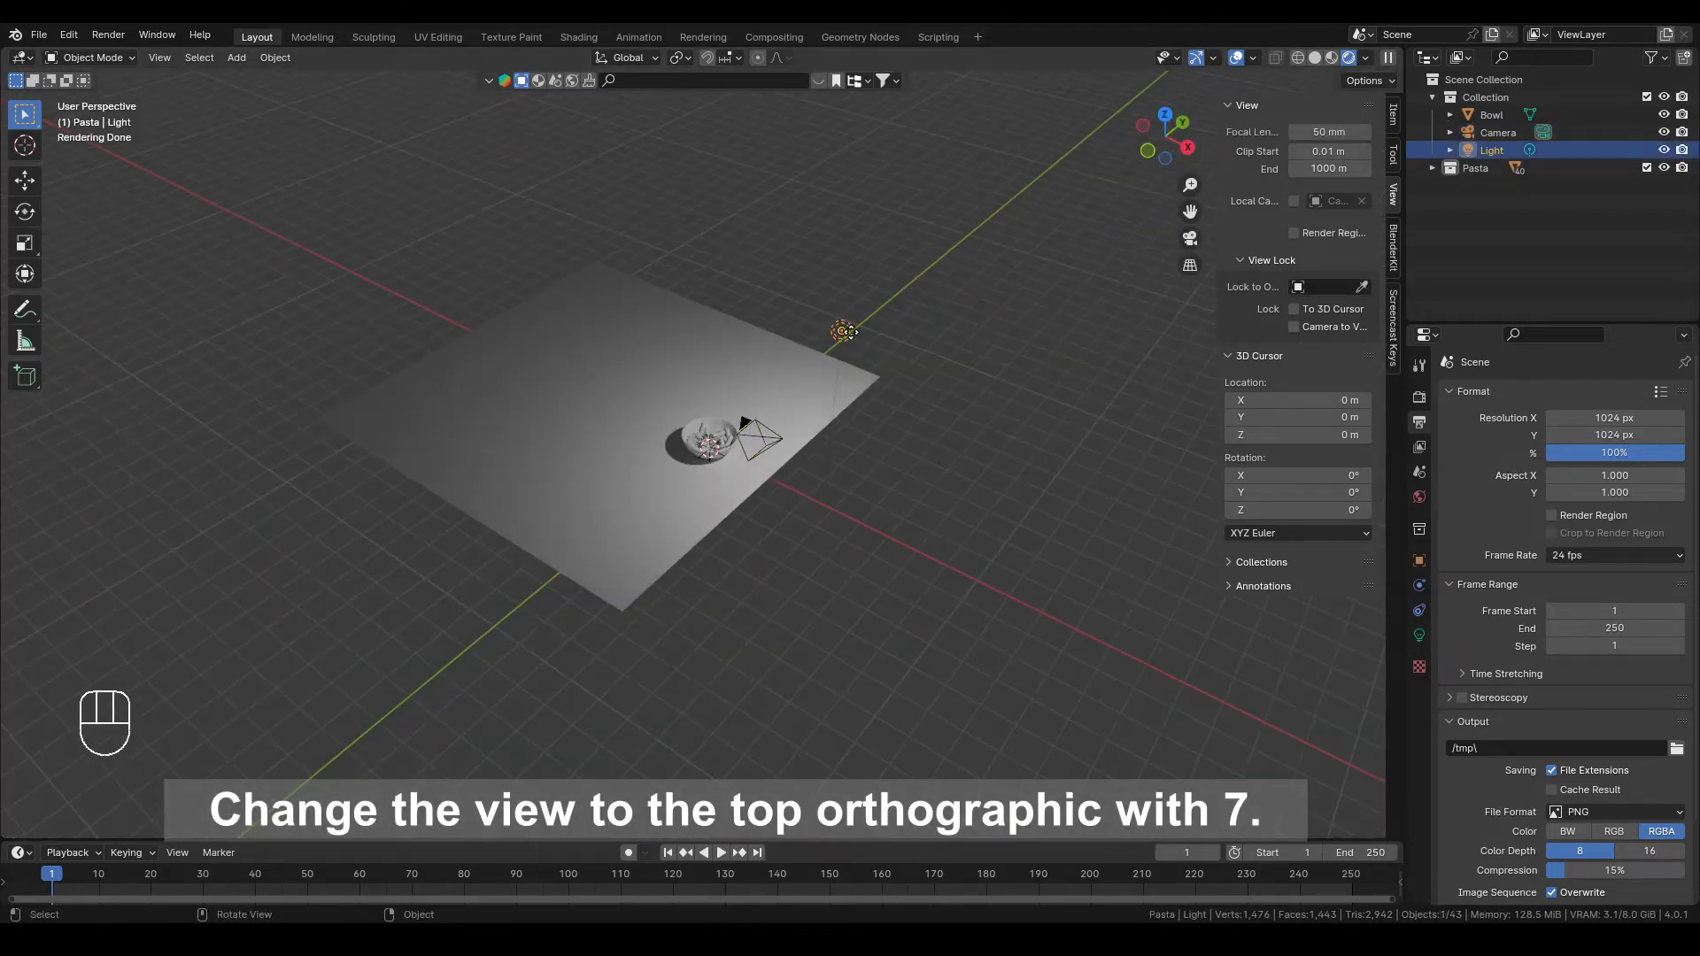
{"action": "left_click", "coordinate": [1162, 116]}
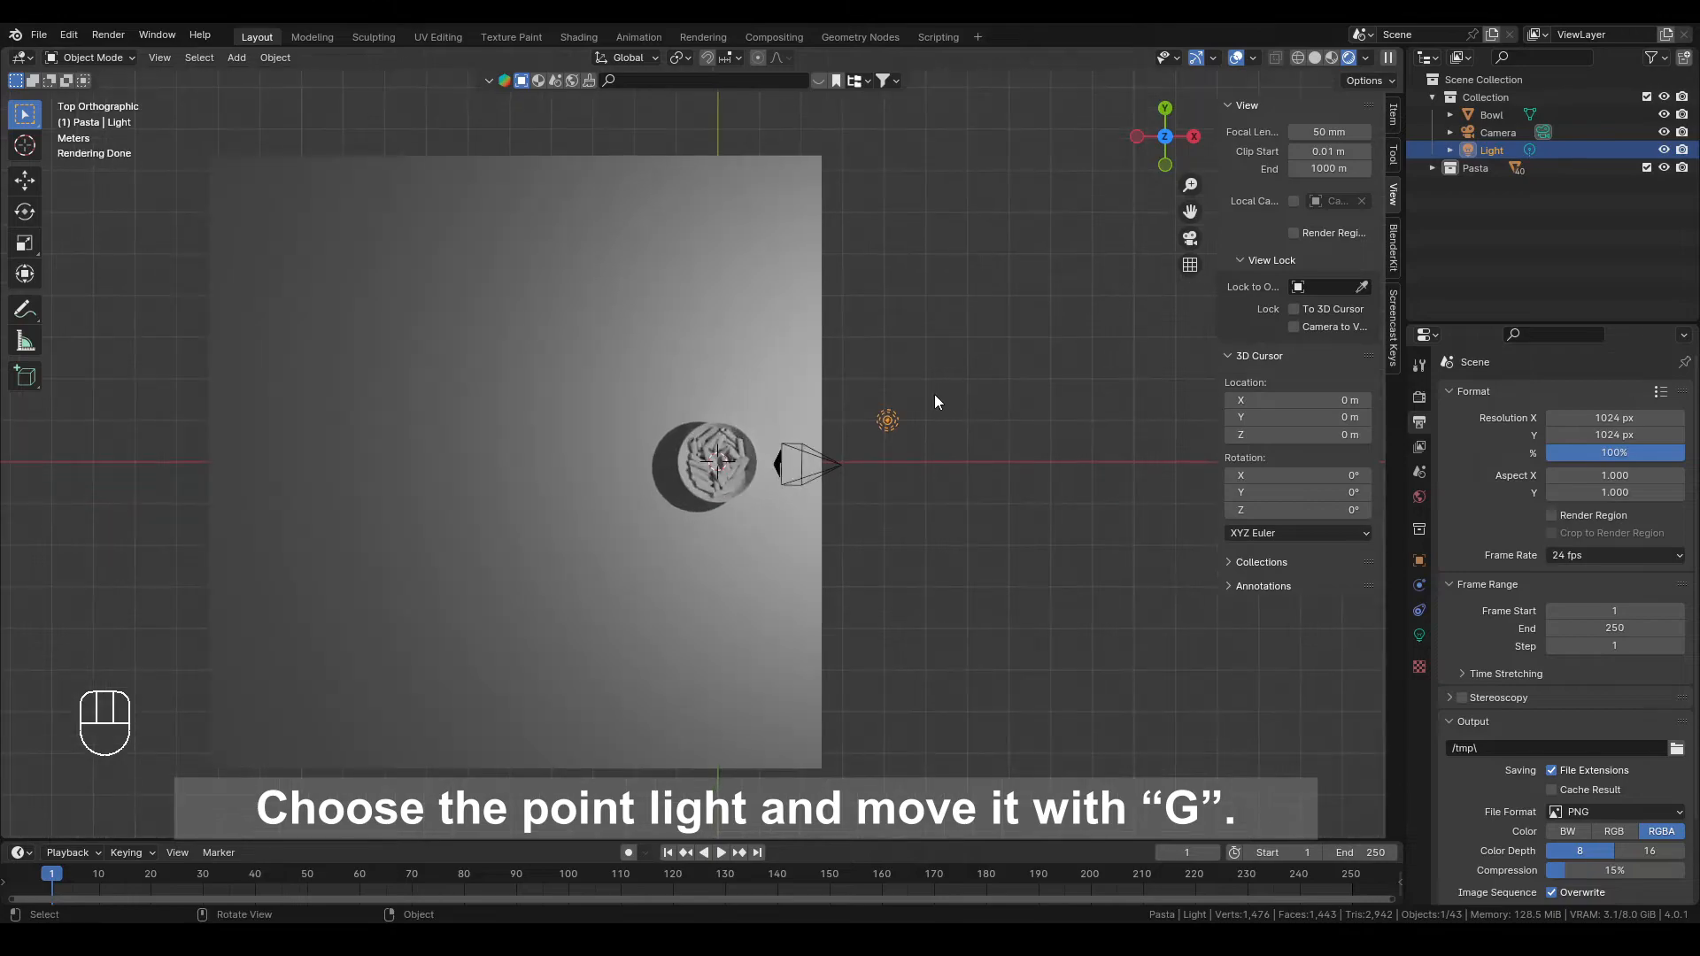
{"action": "key", "text": "g"}
{"action": "left_click", "coordinate": [944, 271]}
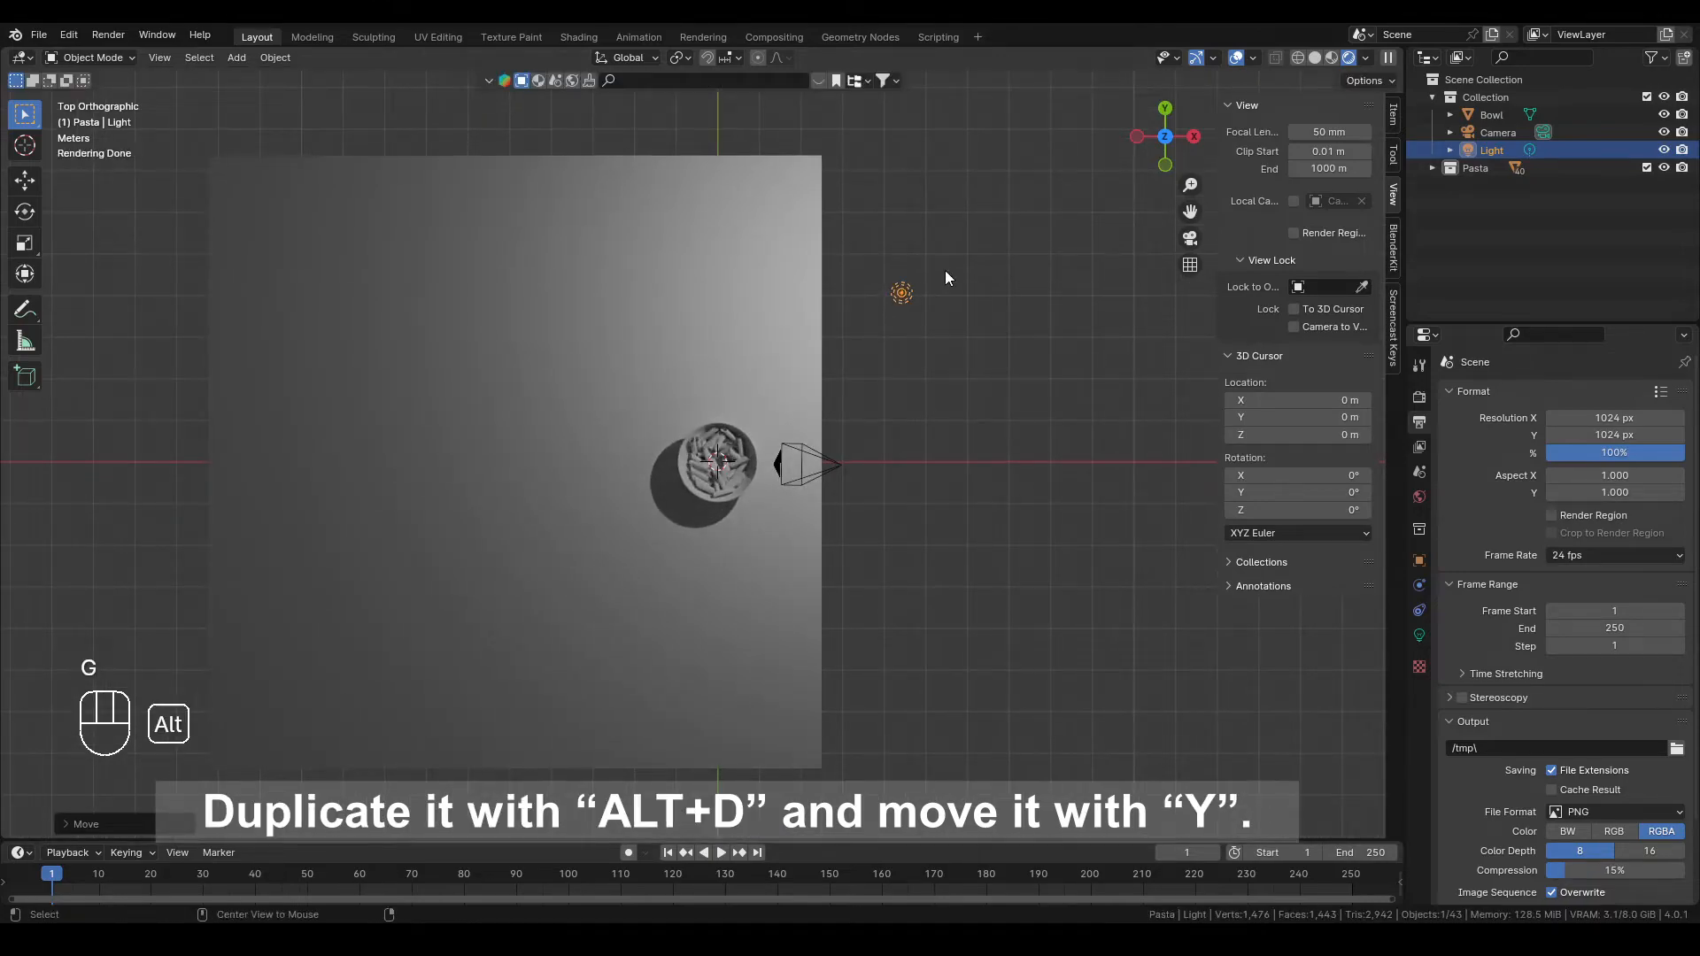
Make two linked duplicates of the point light, one across the camera along negative Y and one over the plane behind the bowl
{"action": "key", "text": "alt+d"}
{"action": "key", "text": "y"}
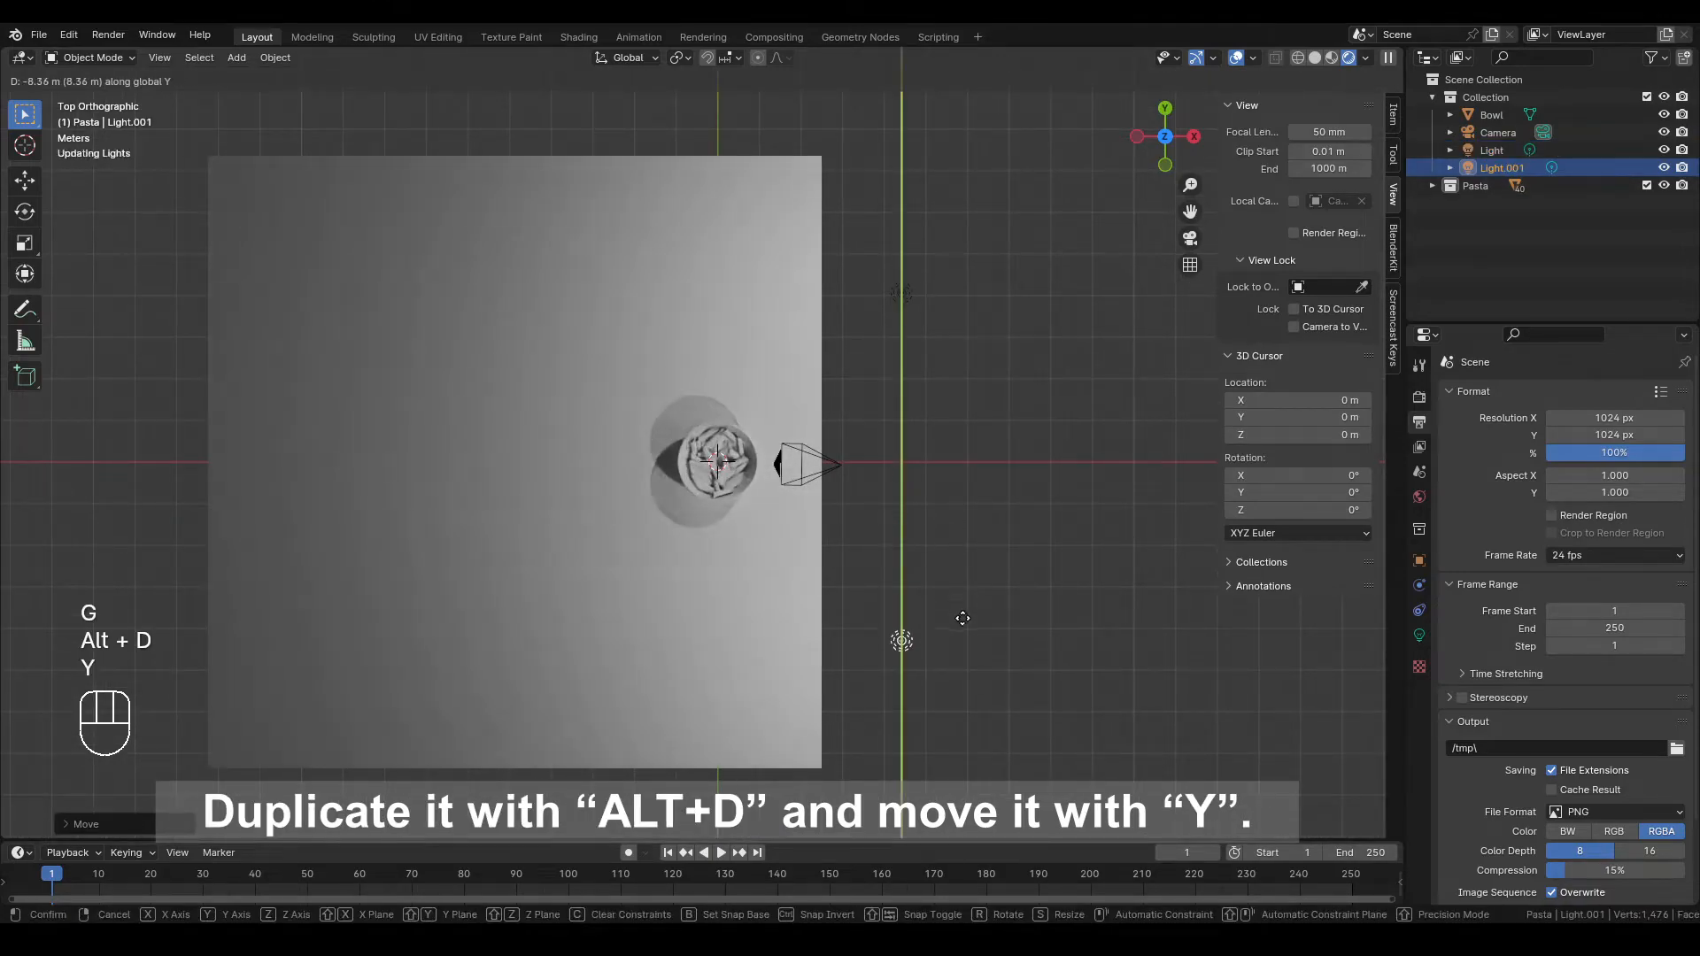
{"action": "left_click", "coordinate": [969, 630]}
{"action": "key", "text": "alt+d"}
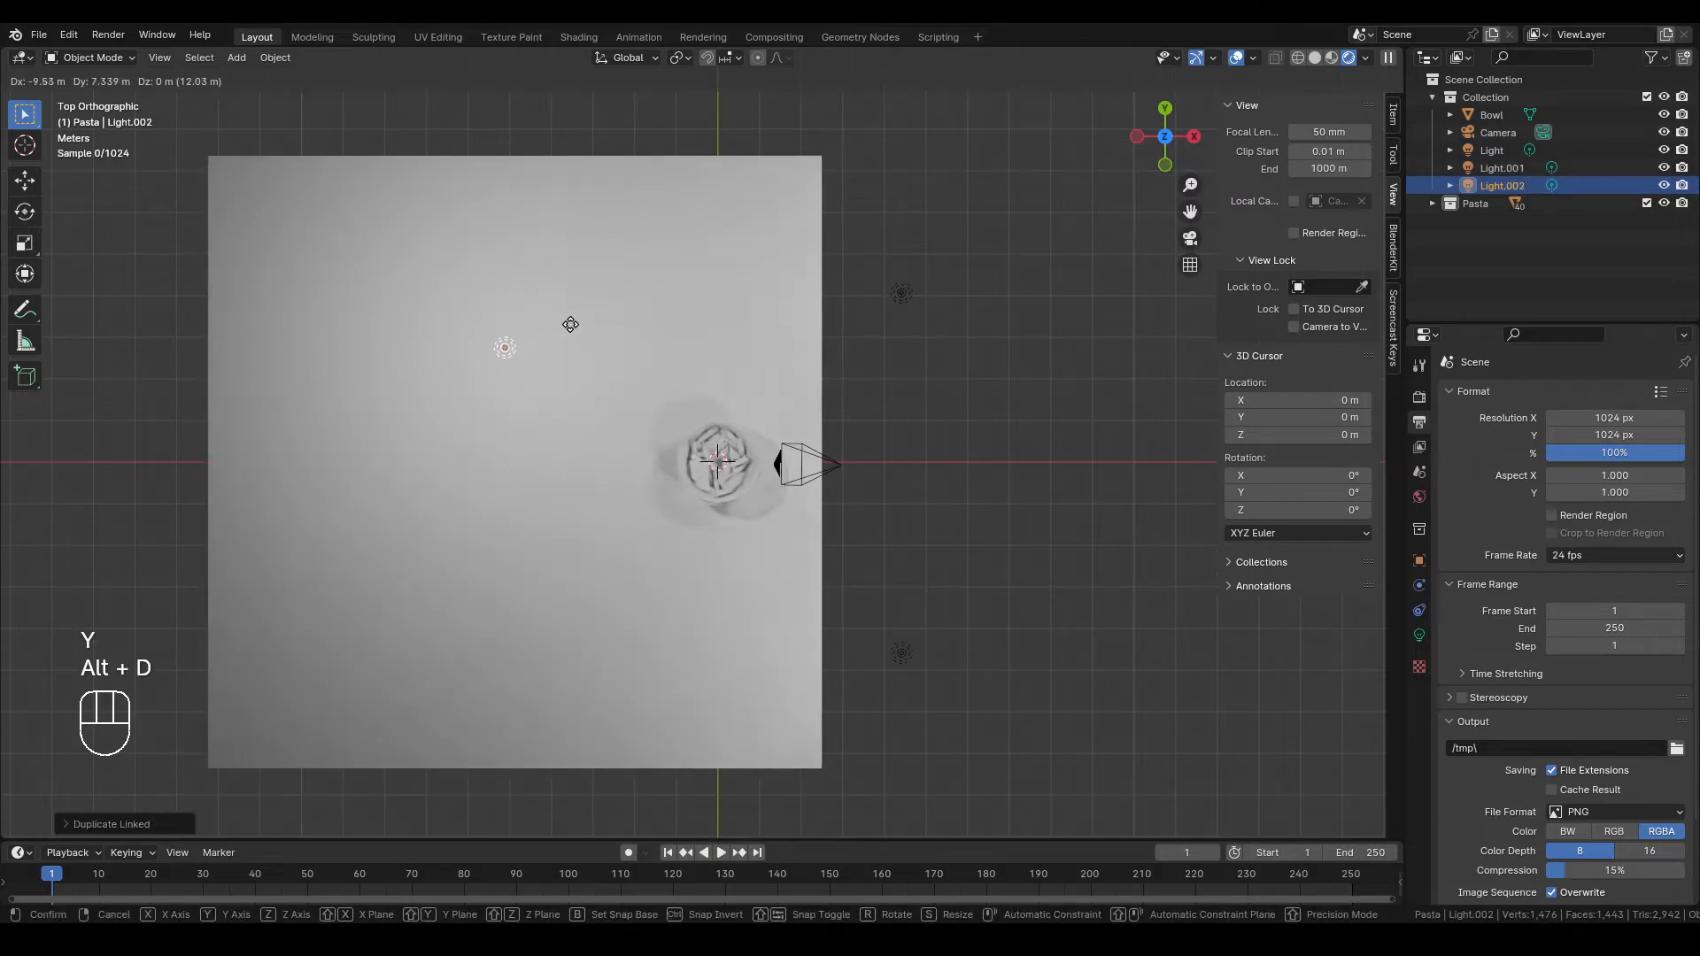
{"action": "left_click", "coordinate": [565, 311]}
Select all three point lights and move them down along the Z axis, closer to the plane
{"action": "middle_click_drag", "start_coordinate": [565, 311], "coordinate": [804, 199]}
{"action": "left_click_drag", "start_coordinate": [1046, 272], "coordinate": [1072, 259]}
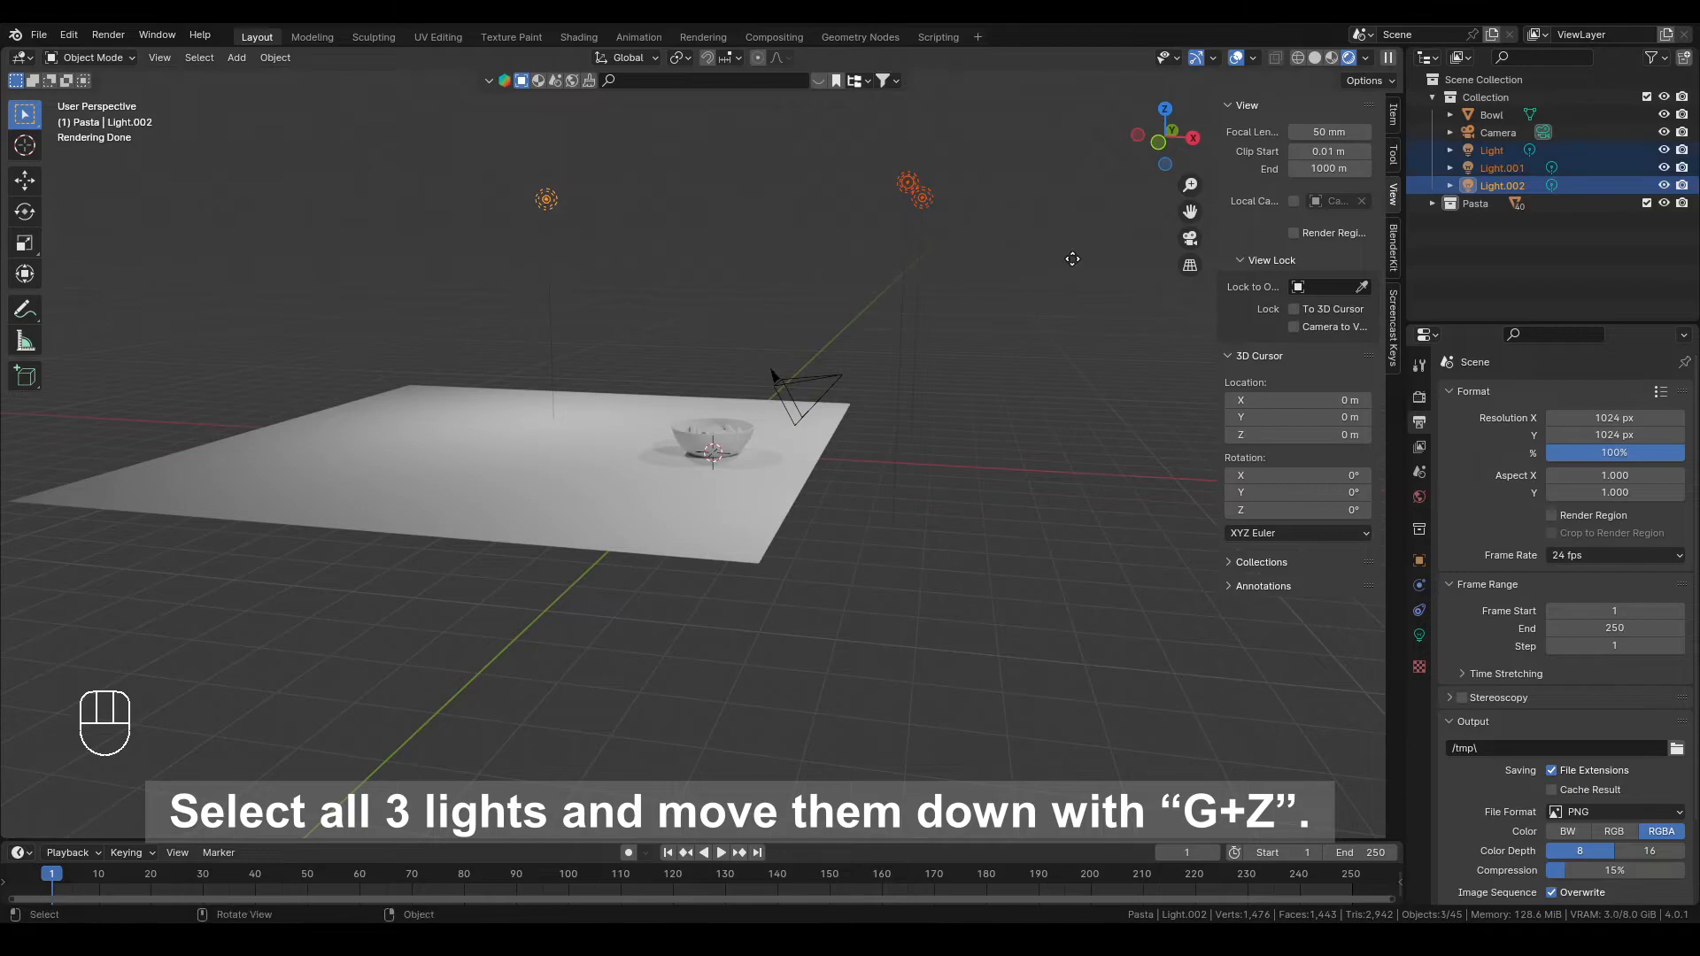
{"action": "key", "text": "g"}
{"action": "key", "text": "z"}
{"action": "left_click", "coordinate": [1093, 324]}
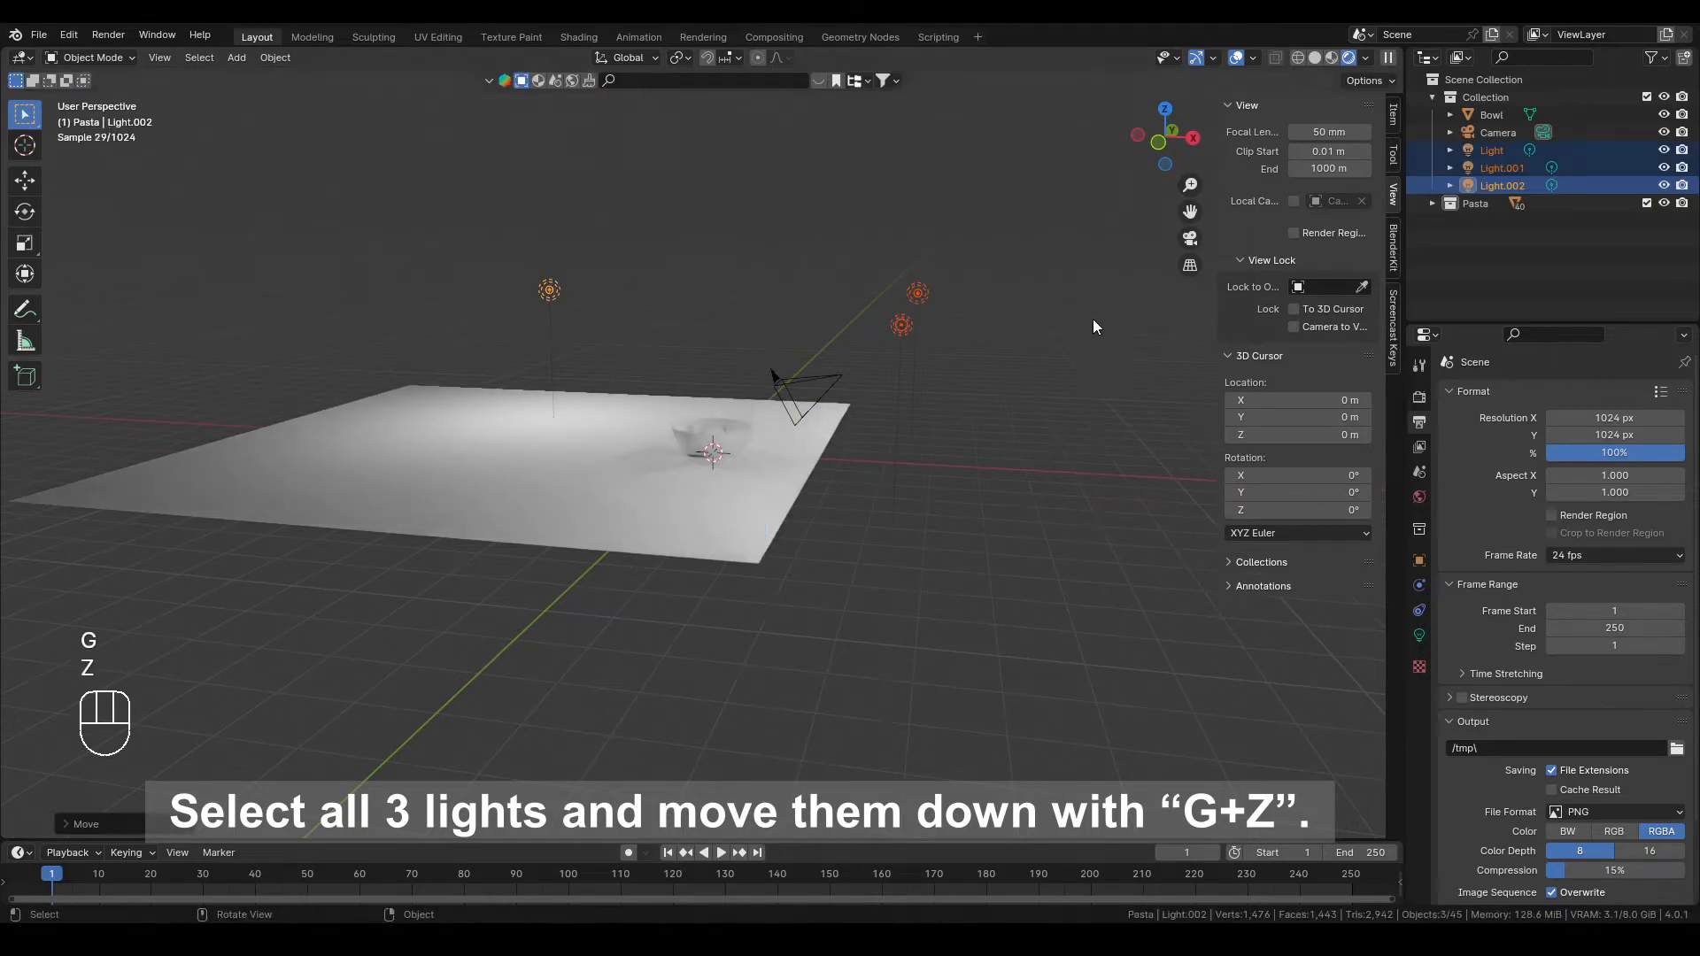
{"action": "left_click", "coordinate": [991, 226]}
Set the power shared by the linked point lights to 500 W
{"action": "scroll", "coordinate": [949, 358], "scroll_direction": "up", "scroll_amount": 7}
{"action": "middle_click_drag", "start_coordinate": [949, 357], "coordinate": [924, 406]}
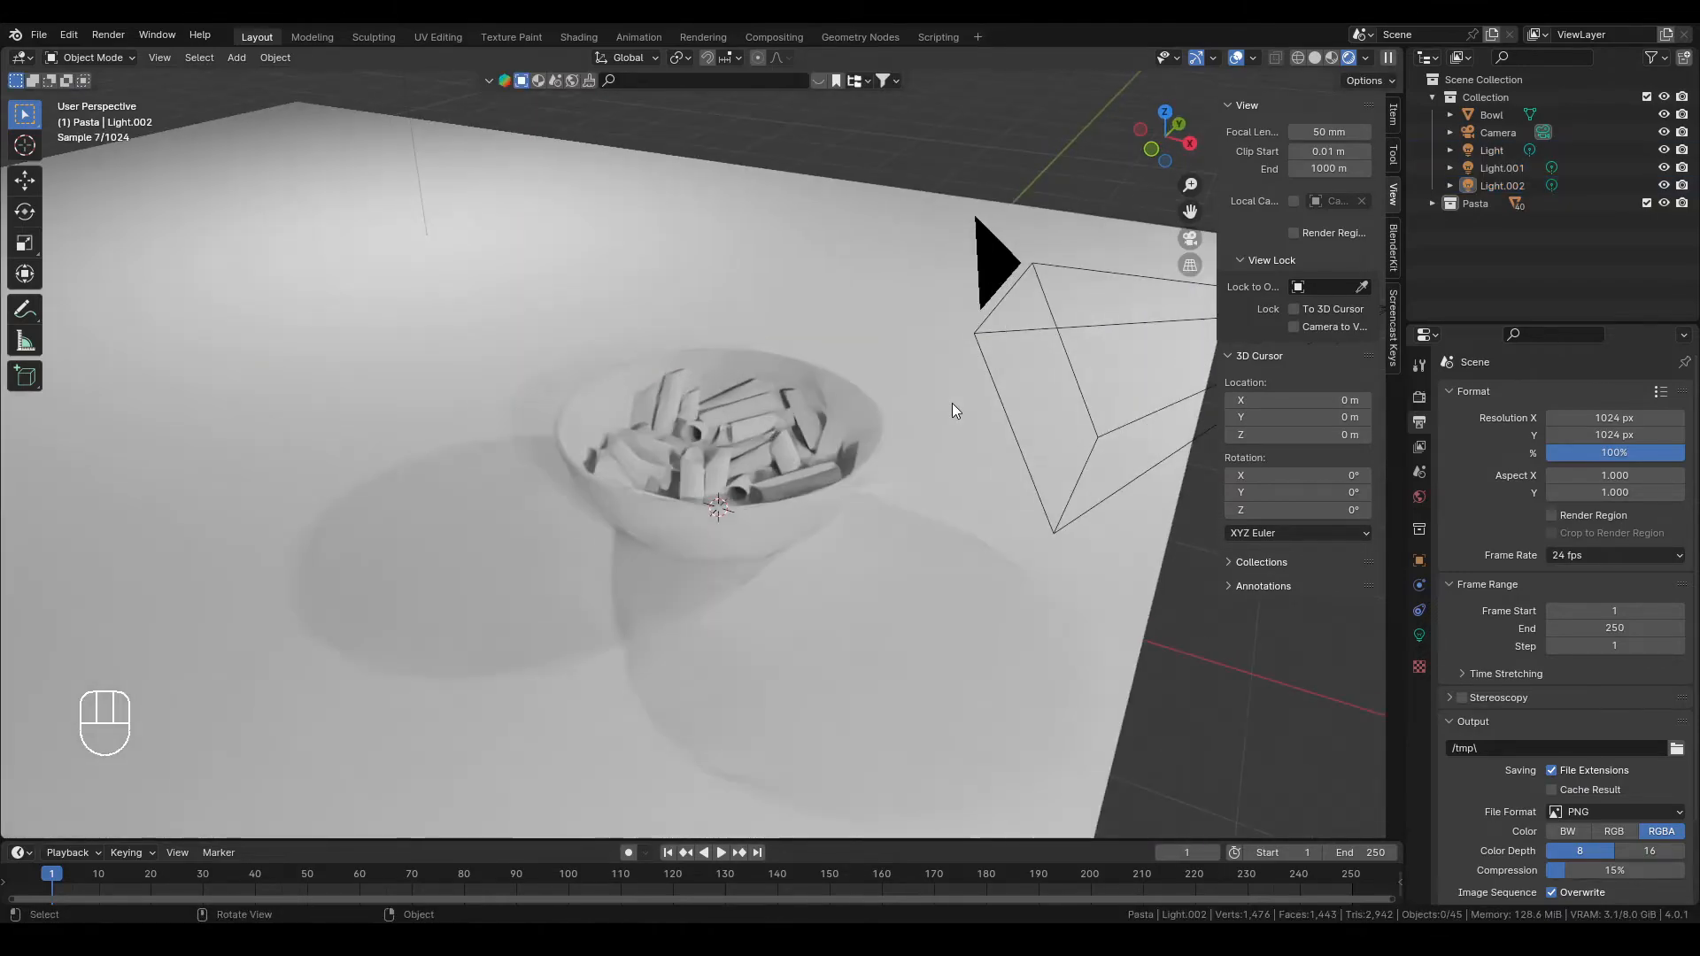
{"action": "scroll", "coordinate": [923, 391], "scroll_direction": "down", "scroll_amount": 8}
{"action": "middle_click_drag", "start_coordinate": [966, 312], "coordinate": [965, 294]}
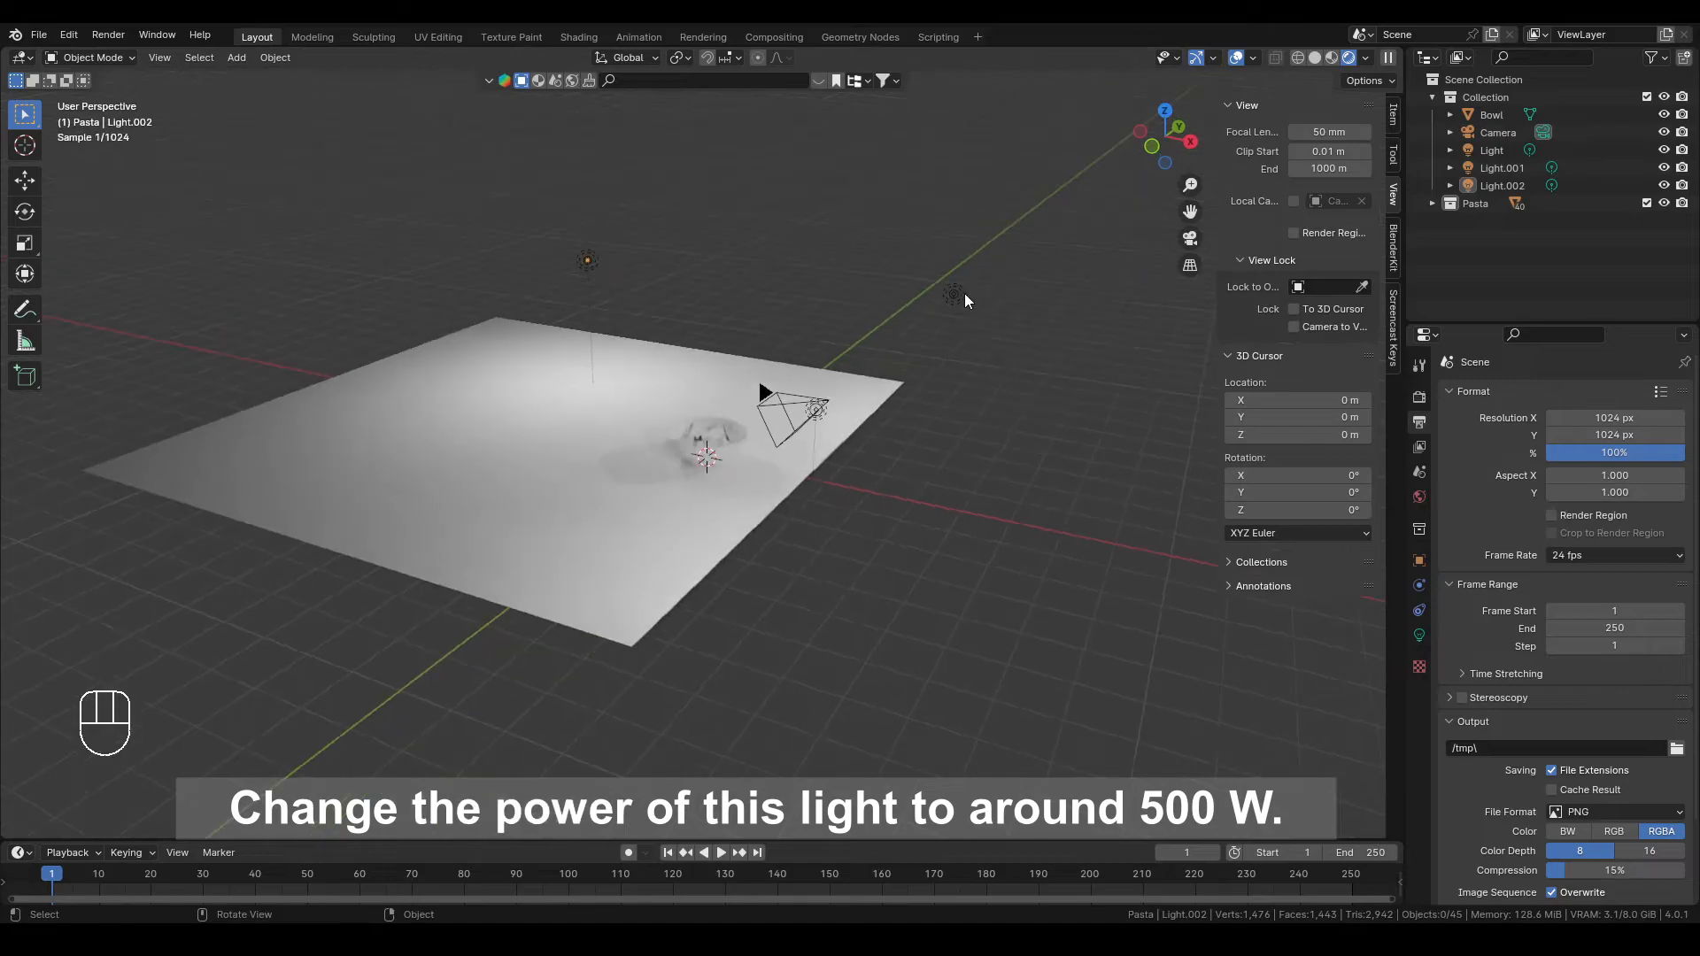
{"action": "left_click", "coordinate": [962, 295]}
{"action": "left_click", "coordinate": [1421, 631]}
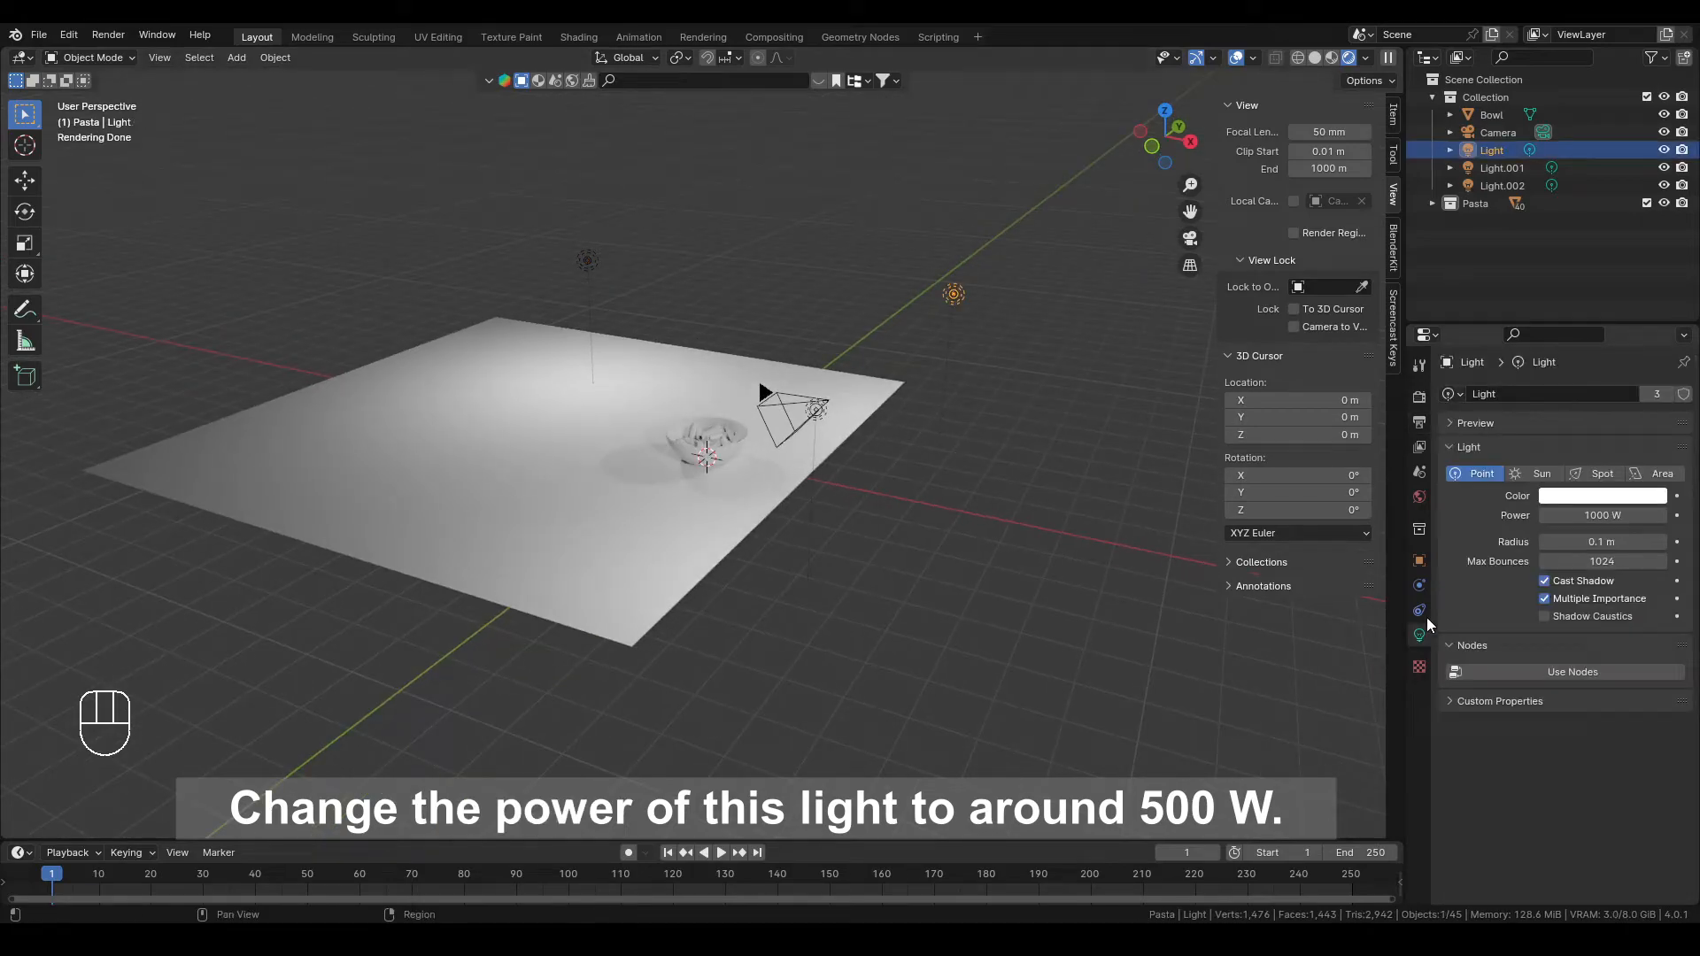
{"action": "left_click", "coordinate": [1604, 516]}
{"action": "type", "text": "5"}
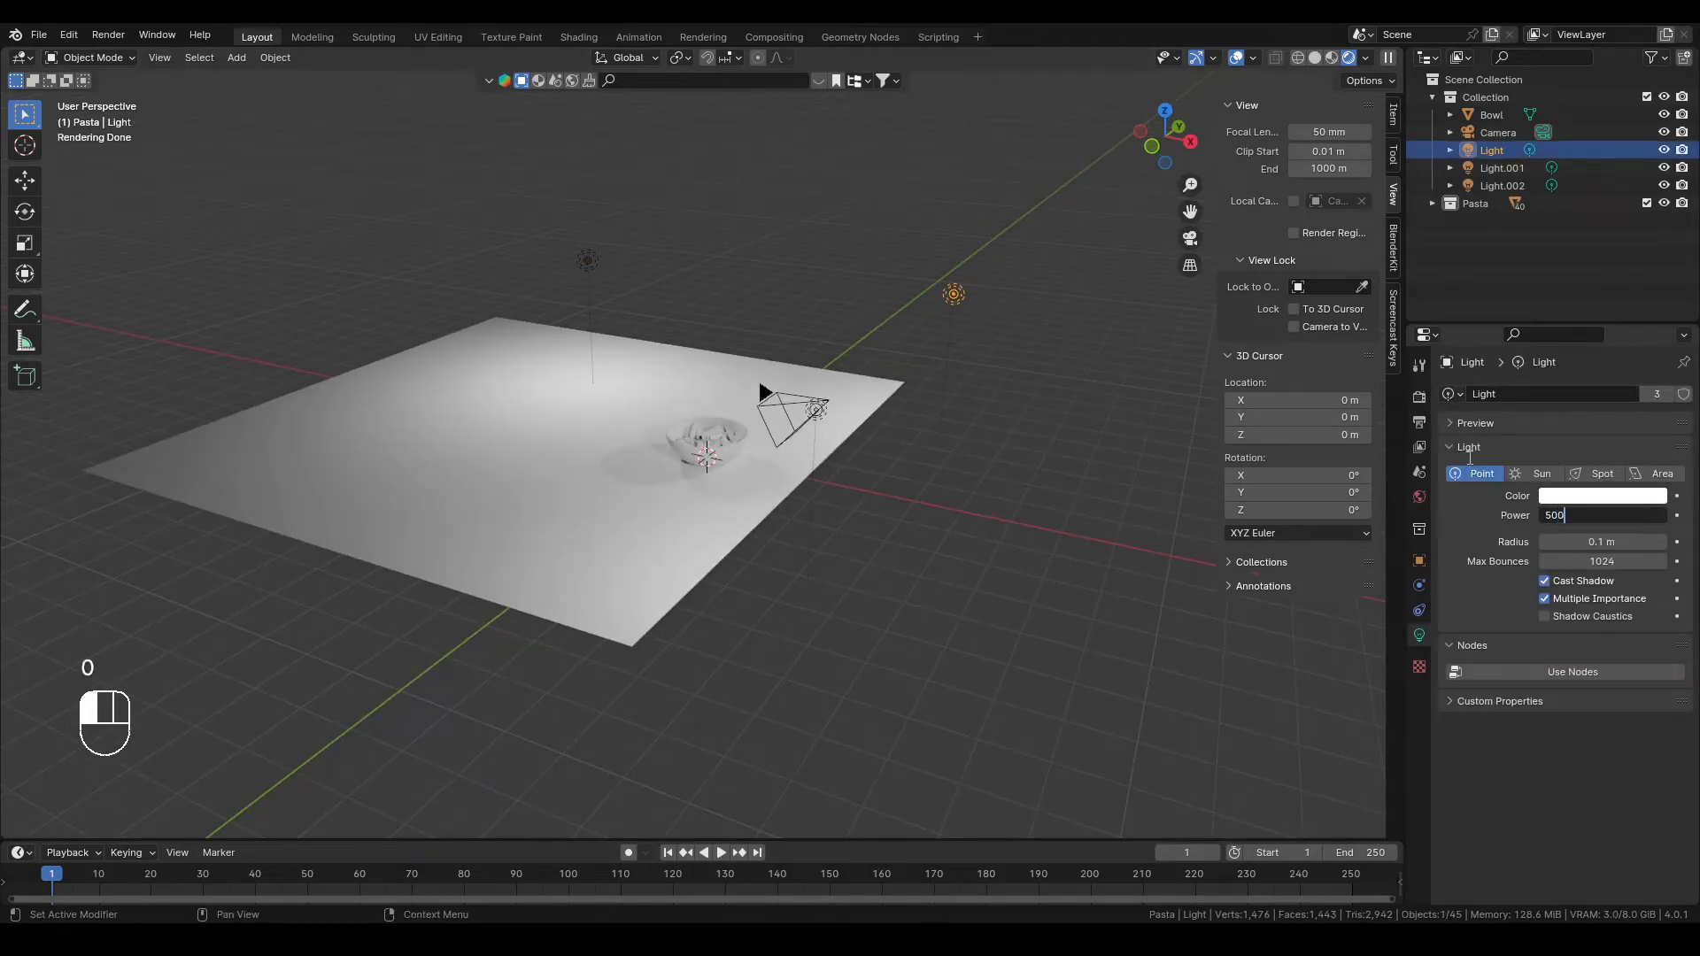
{"action": "type", "text": "00"}
{"action": "key", "text": "Return"}
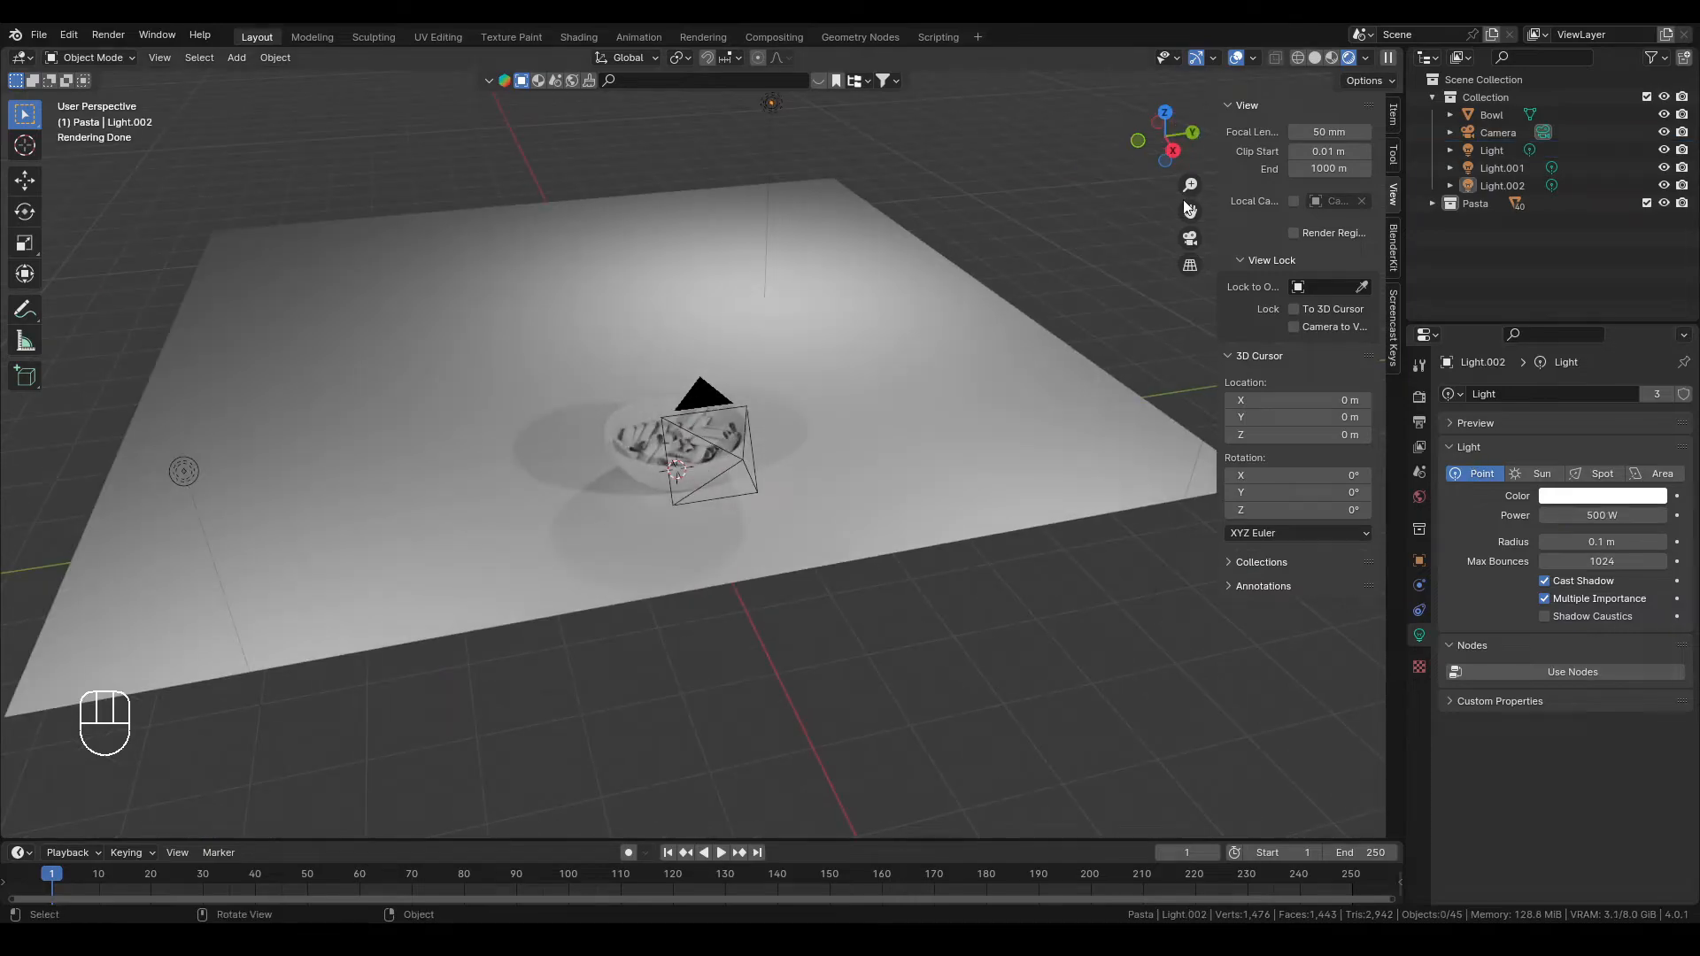
Add an area light while looking through the camera and raise it along Z to above the bowl
{"action": "left_click", "coordinate": [1191, 238]}
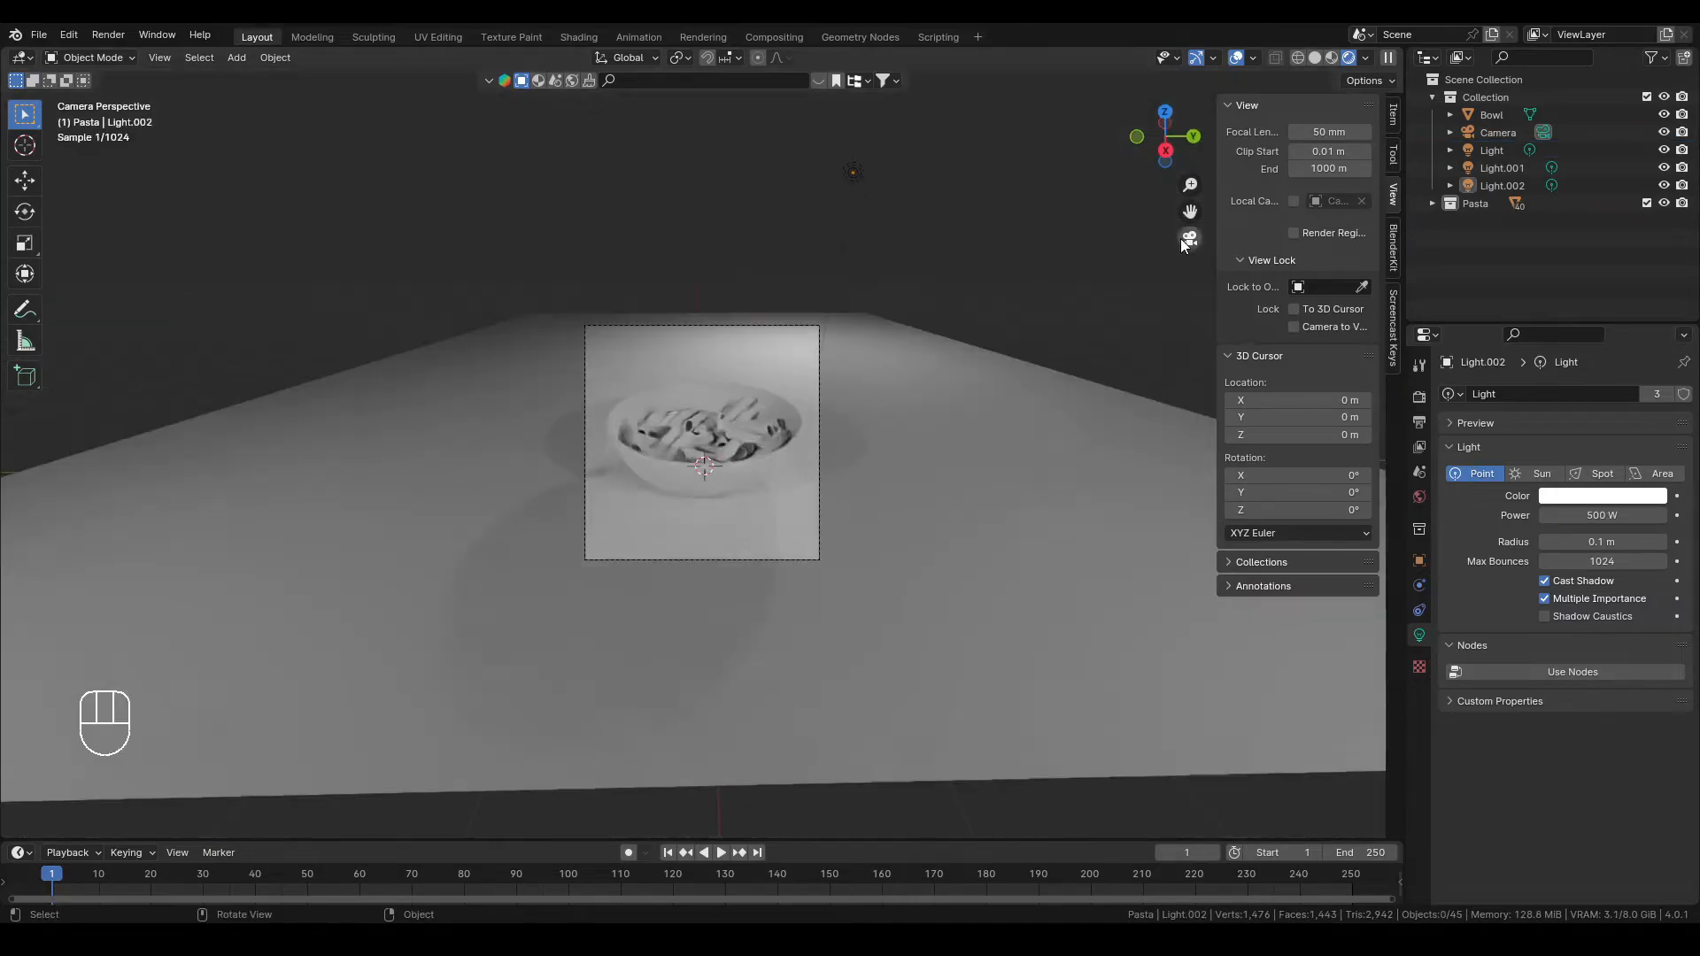
{"action": "scroll", "coordinate": [886, 306], "scroll_direction": "up", "scroll_amount": 3}
{"action": "left_click", "coordinate": [236, 58]}
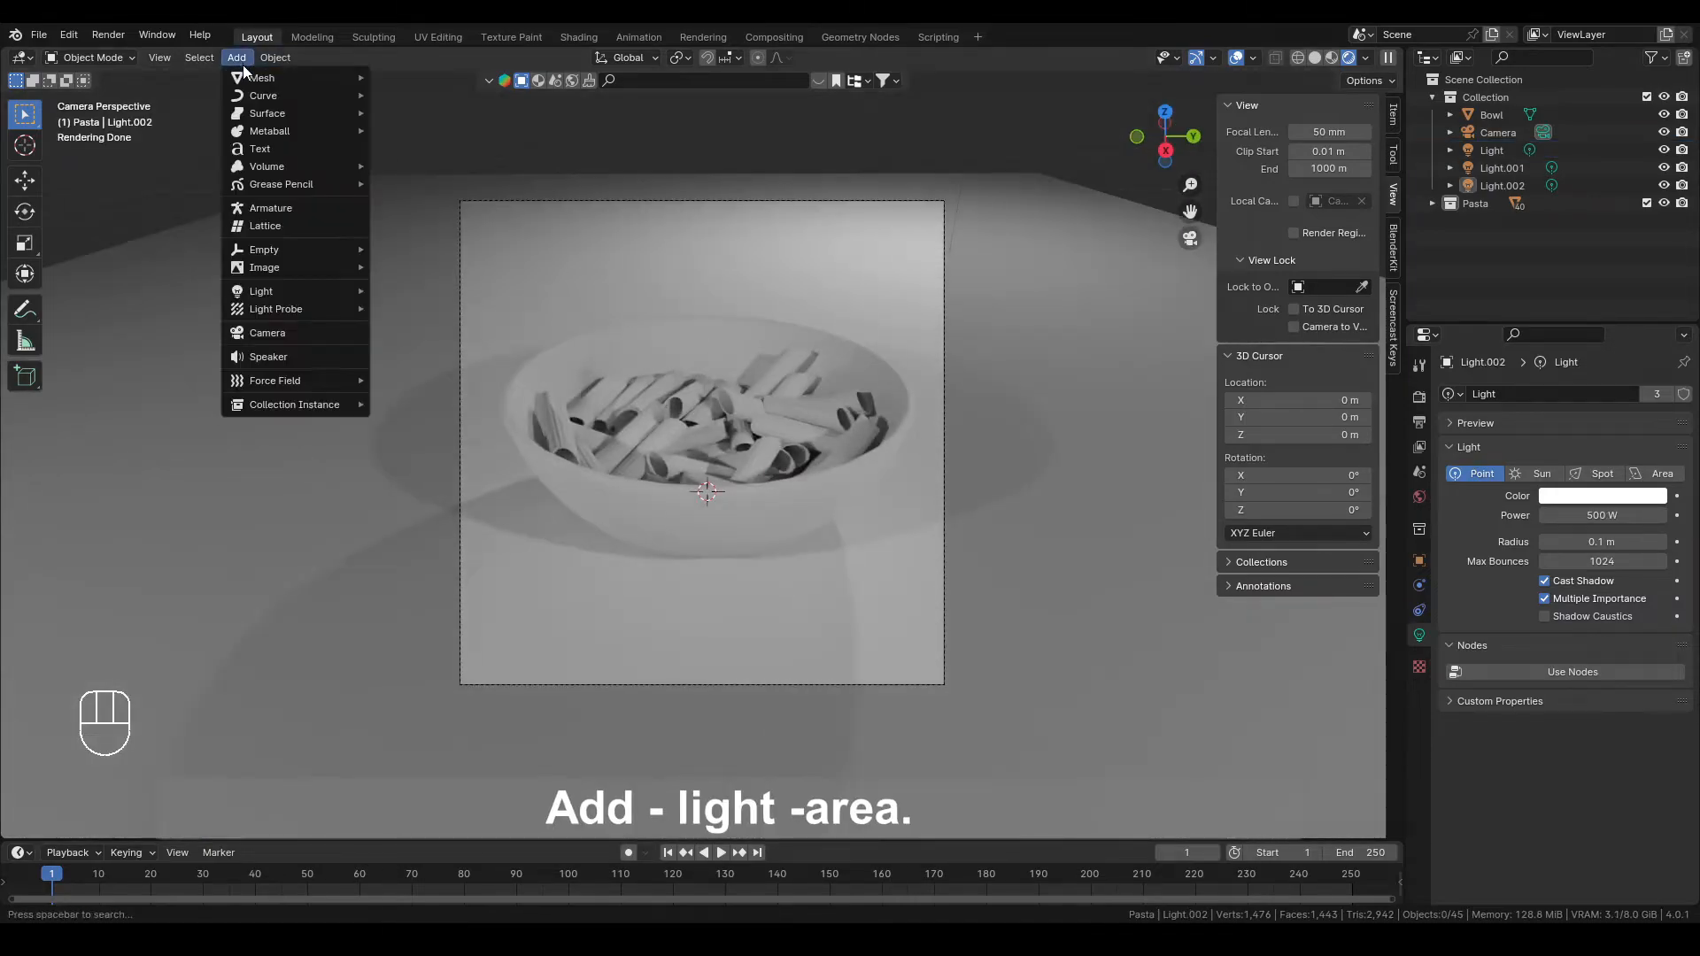
{"action": "mouse_move", "coordinate": [307, 290]}
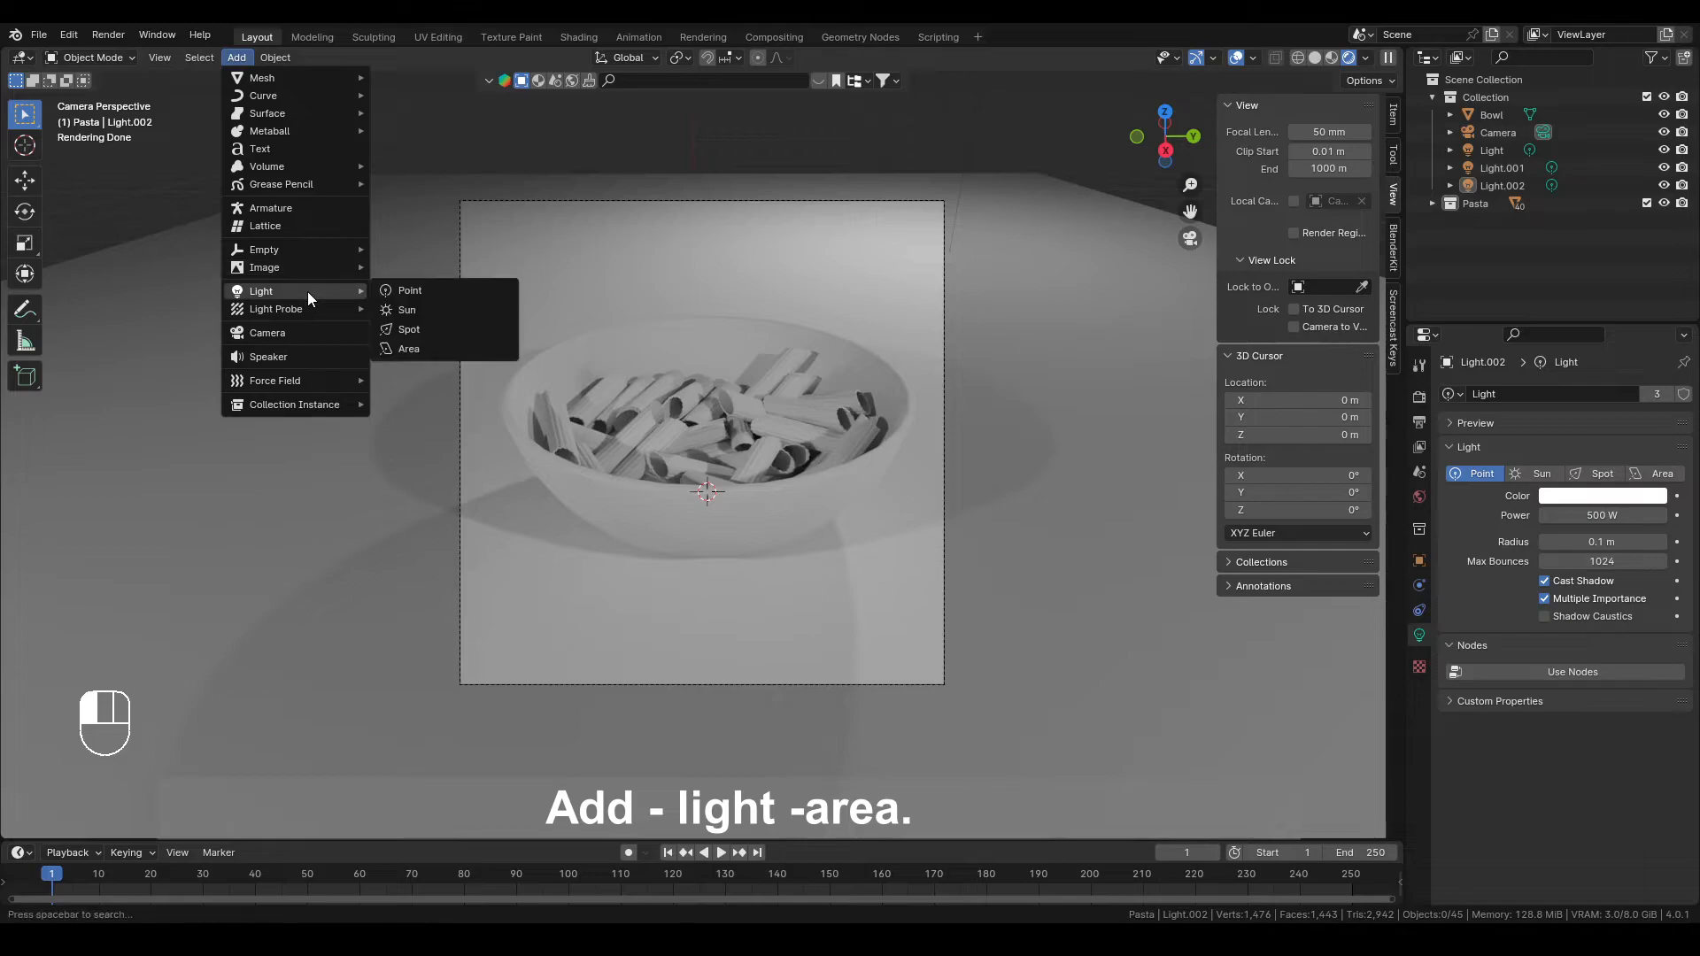
{"action": "left_click", "coordinate": [420, 348]}
{"action": "scroll", "coordinate": [618, 345], "scroll_direction": "down", "scroll_amount": 4}
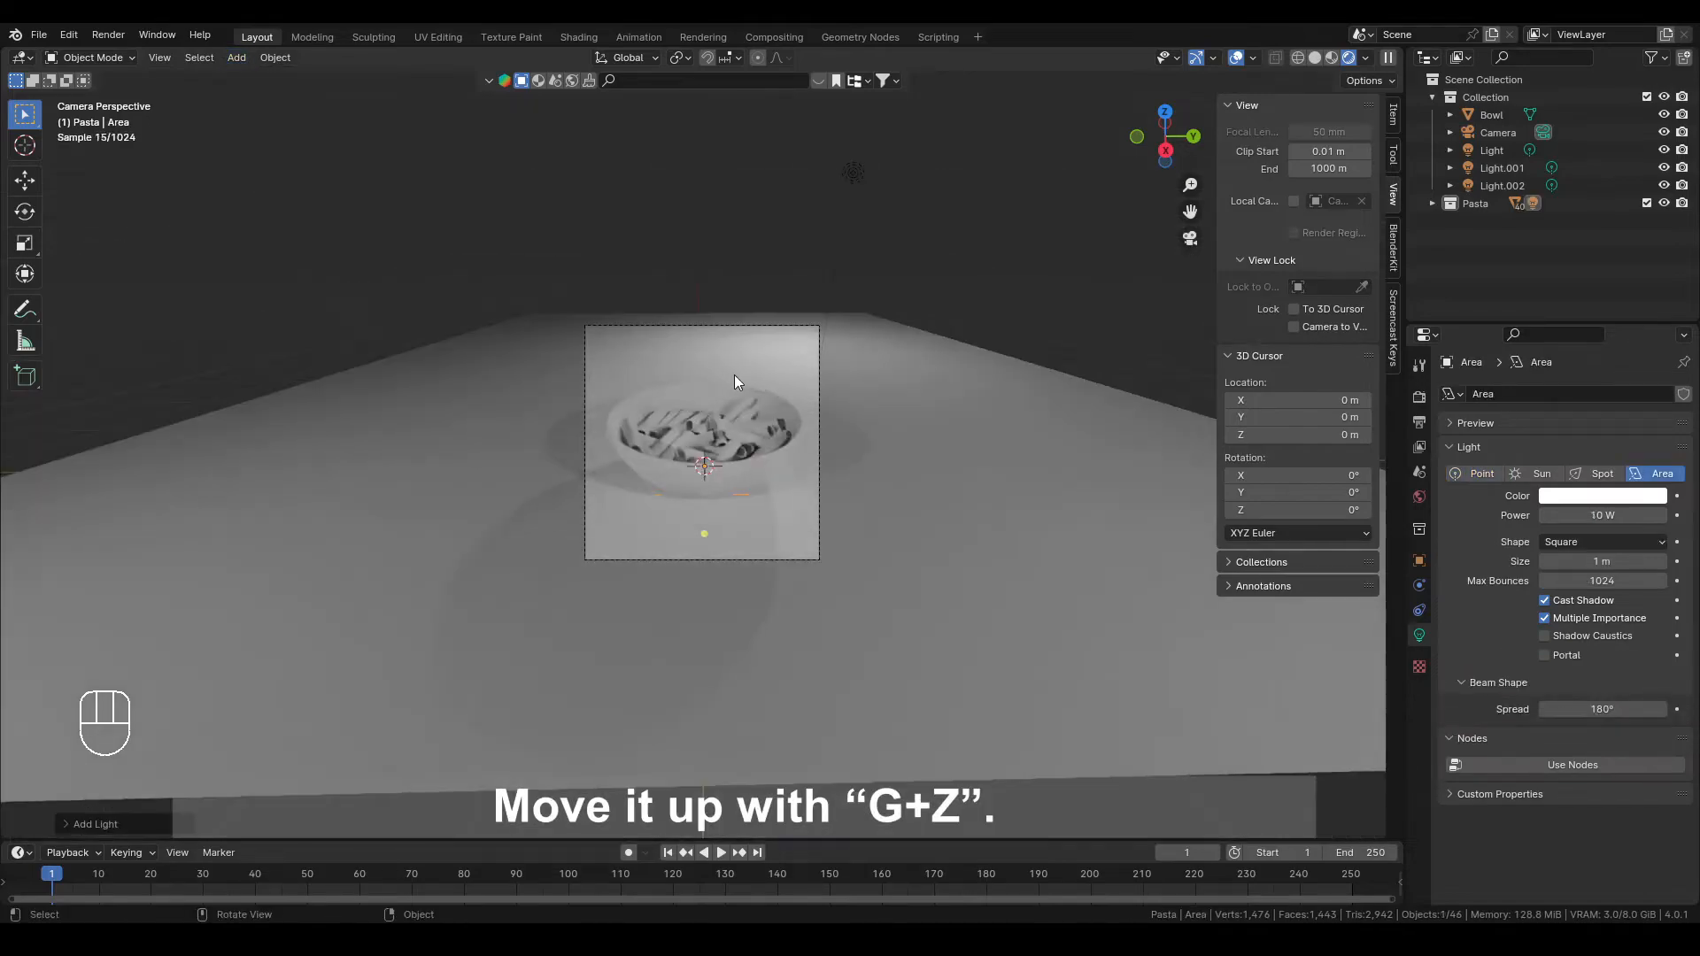
{"action": "key", "text": "g"}
{"action": "key", "text": "z"}
{"action": "left_click", "coordinate": [760, 232]}
Scale up the area light and raise it about 0.41 m further along Z, above the camera frame
{"action": "key", "text": "s"}
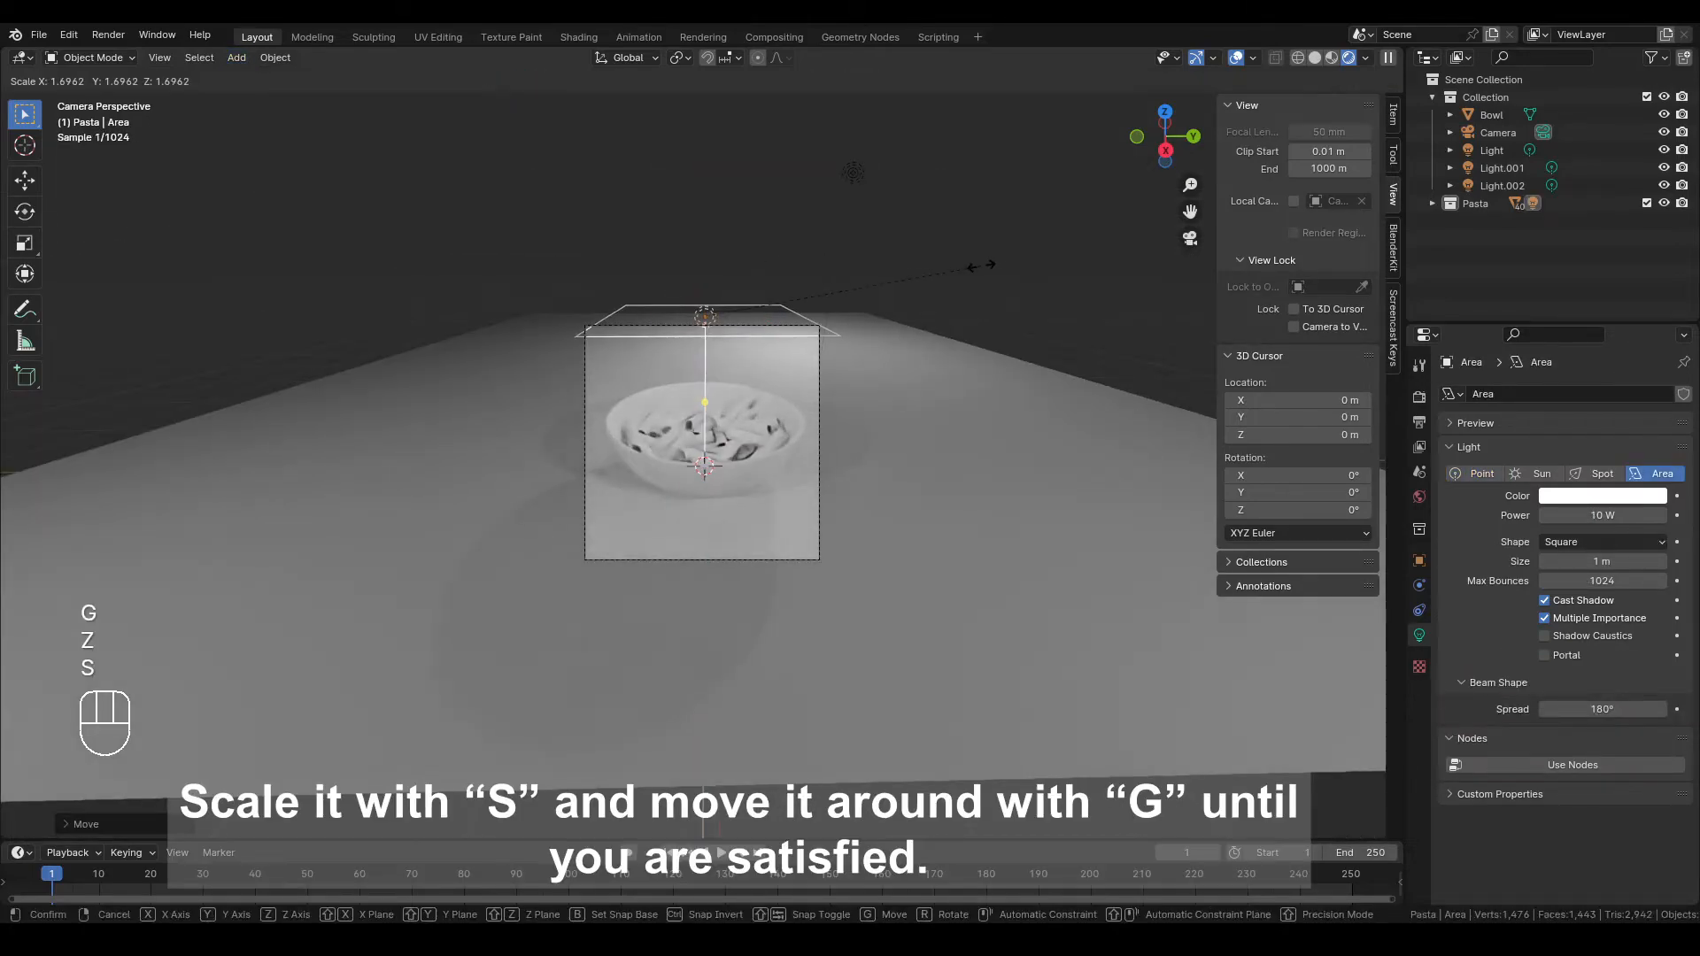
{"action": "left_click", "coordinate": [1009, 269]}
{"action": "key", "text": "g"}
{"action": "key", "text": "z"}
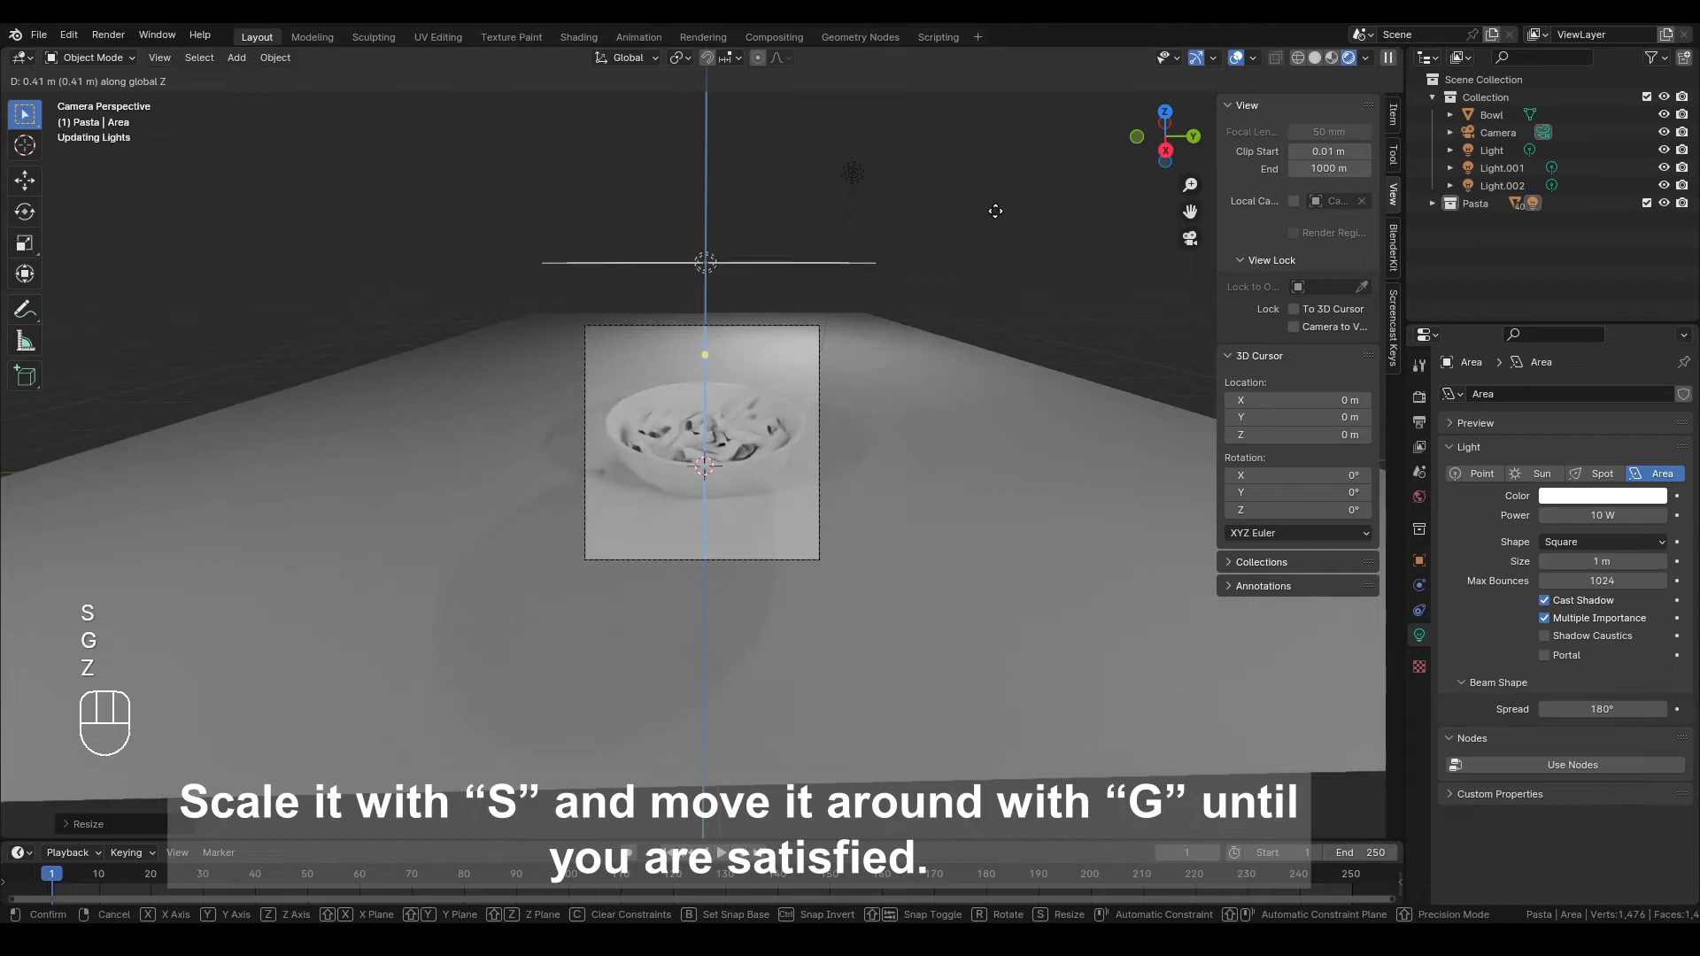
{"action": "left_click", "coordinate": [996, 211]}
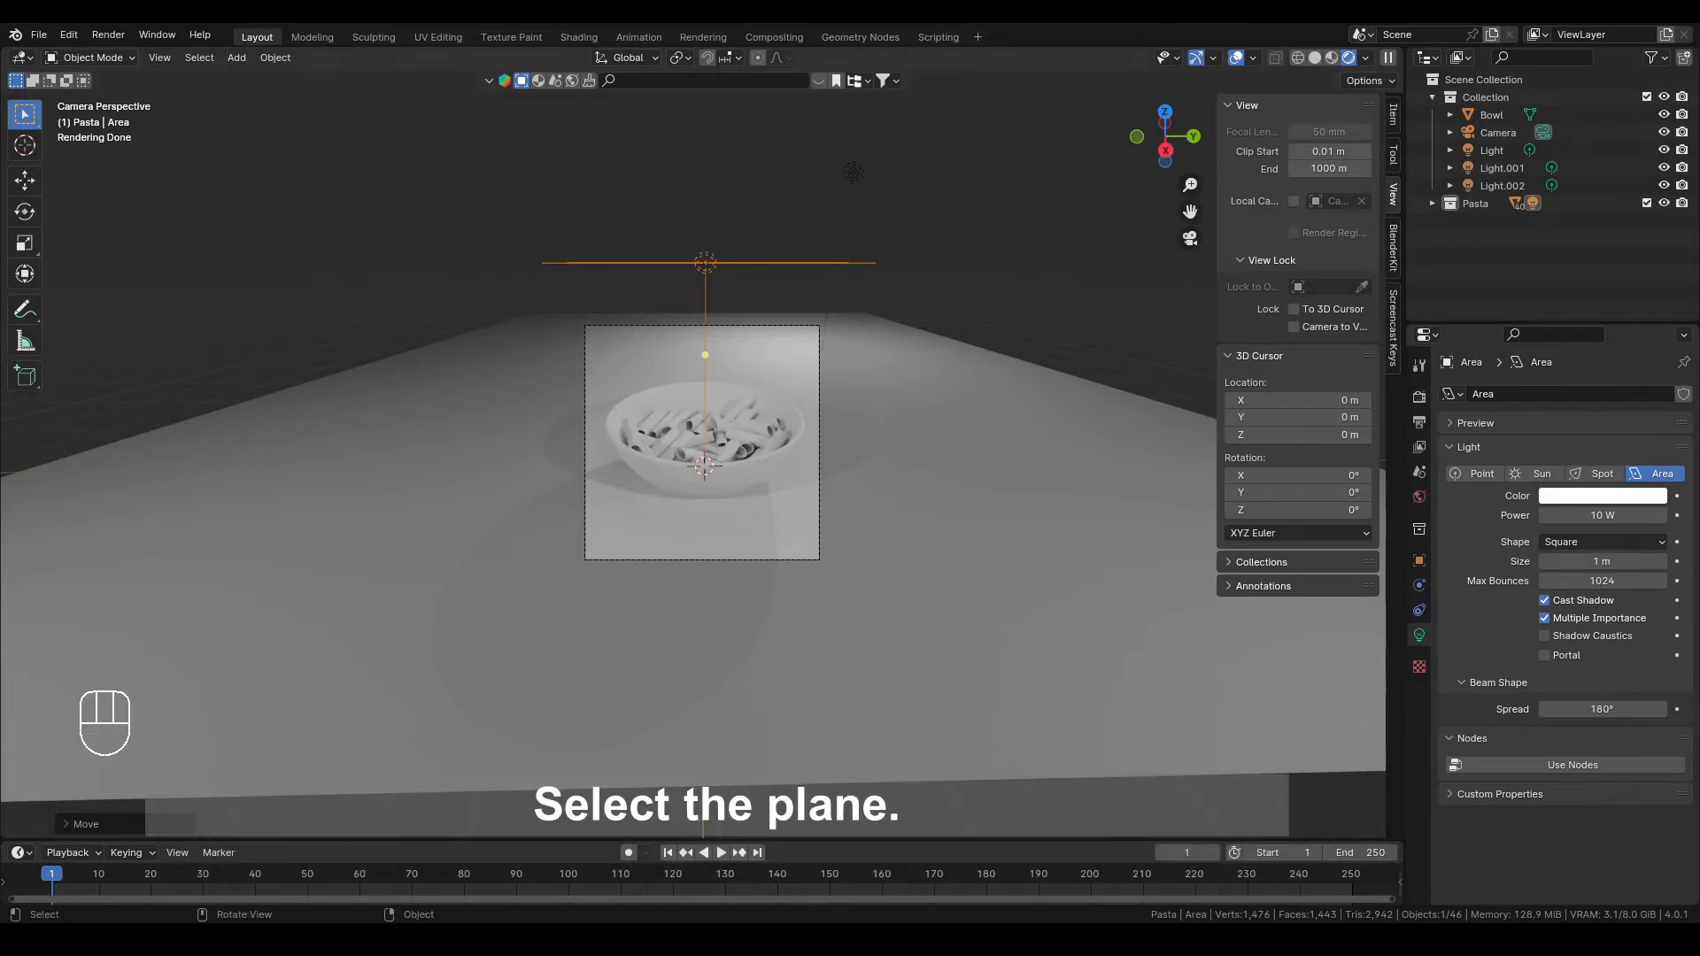
{"action": "key", "text": "alt+a"}
Give the ground plane a new material and rename it Plane
{"action": "scroll", "coordinate": [1030, 253], "scroll_direction": "up", "scroll_amount": 3}
{"action": "scroll", "coordinate": [1030, 258], "scroll_direction": "up", "scroll_amount": 2}
{"action": "left_click", "coordinate": [918, 509]}
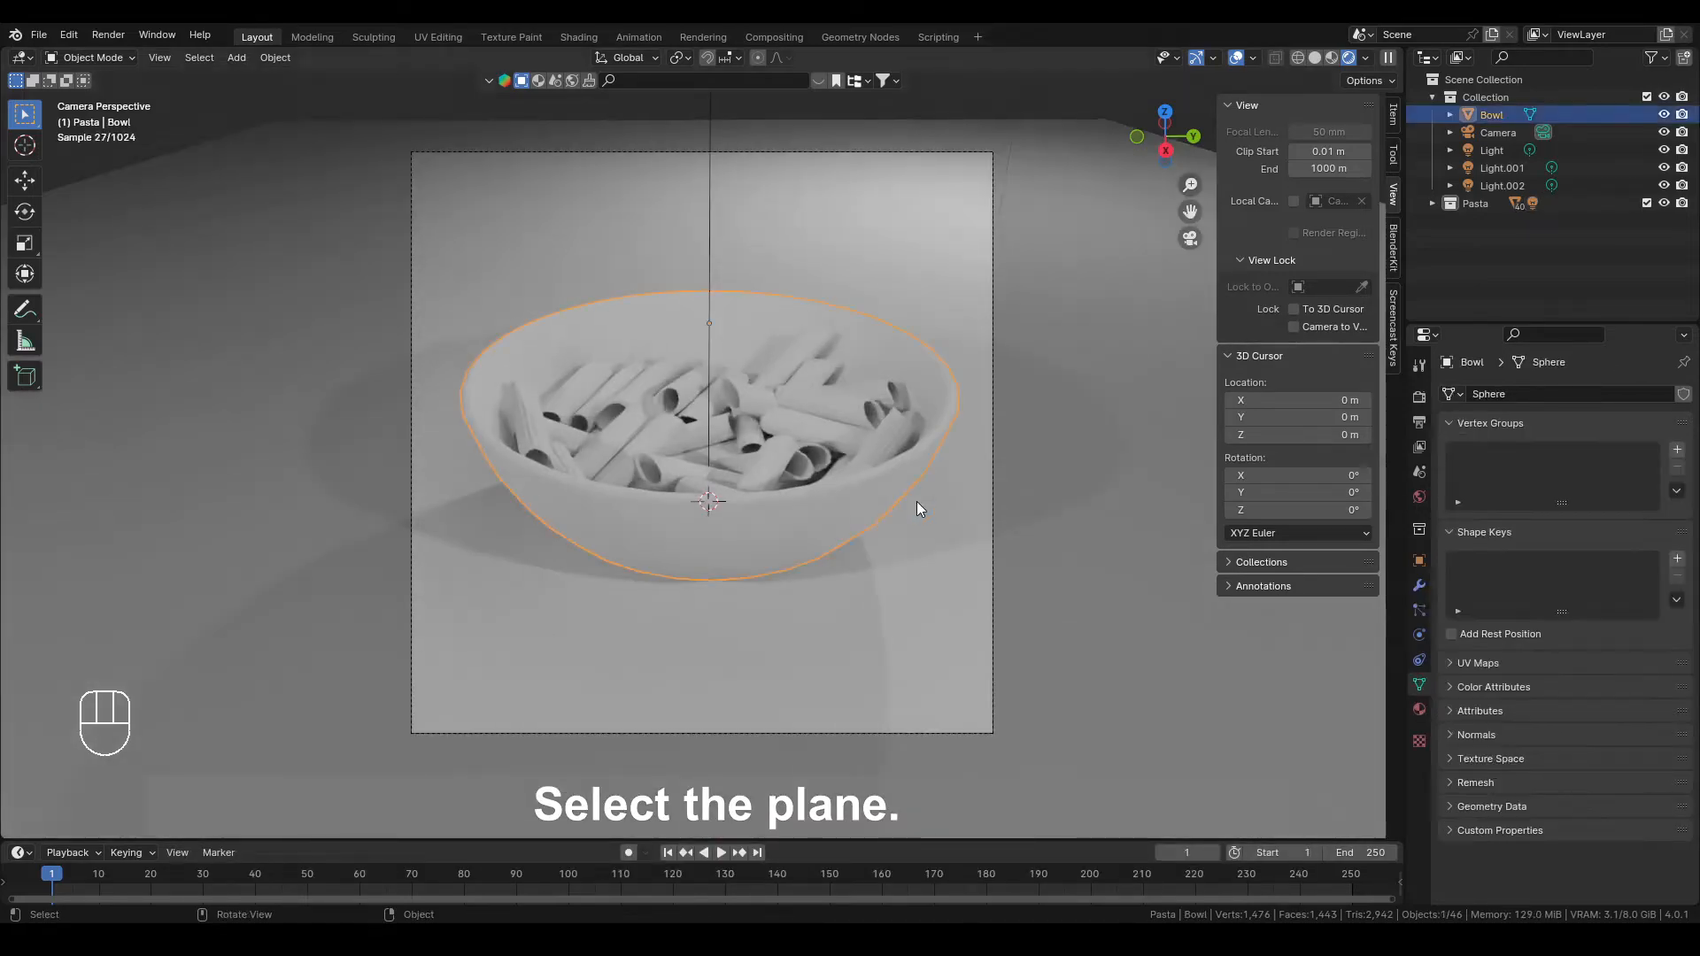
{"action": "left_click", "coordinate": [1007, 603]}
{"action": "left_click", "coordinate": [1419, 709]}
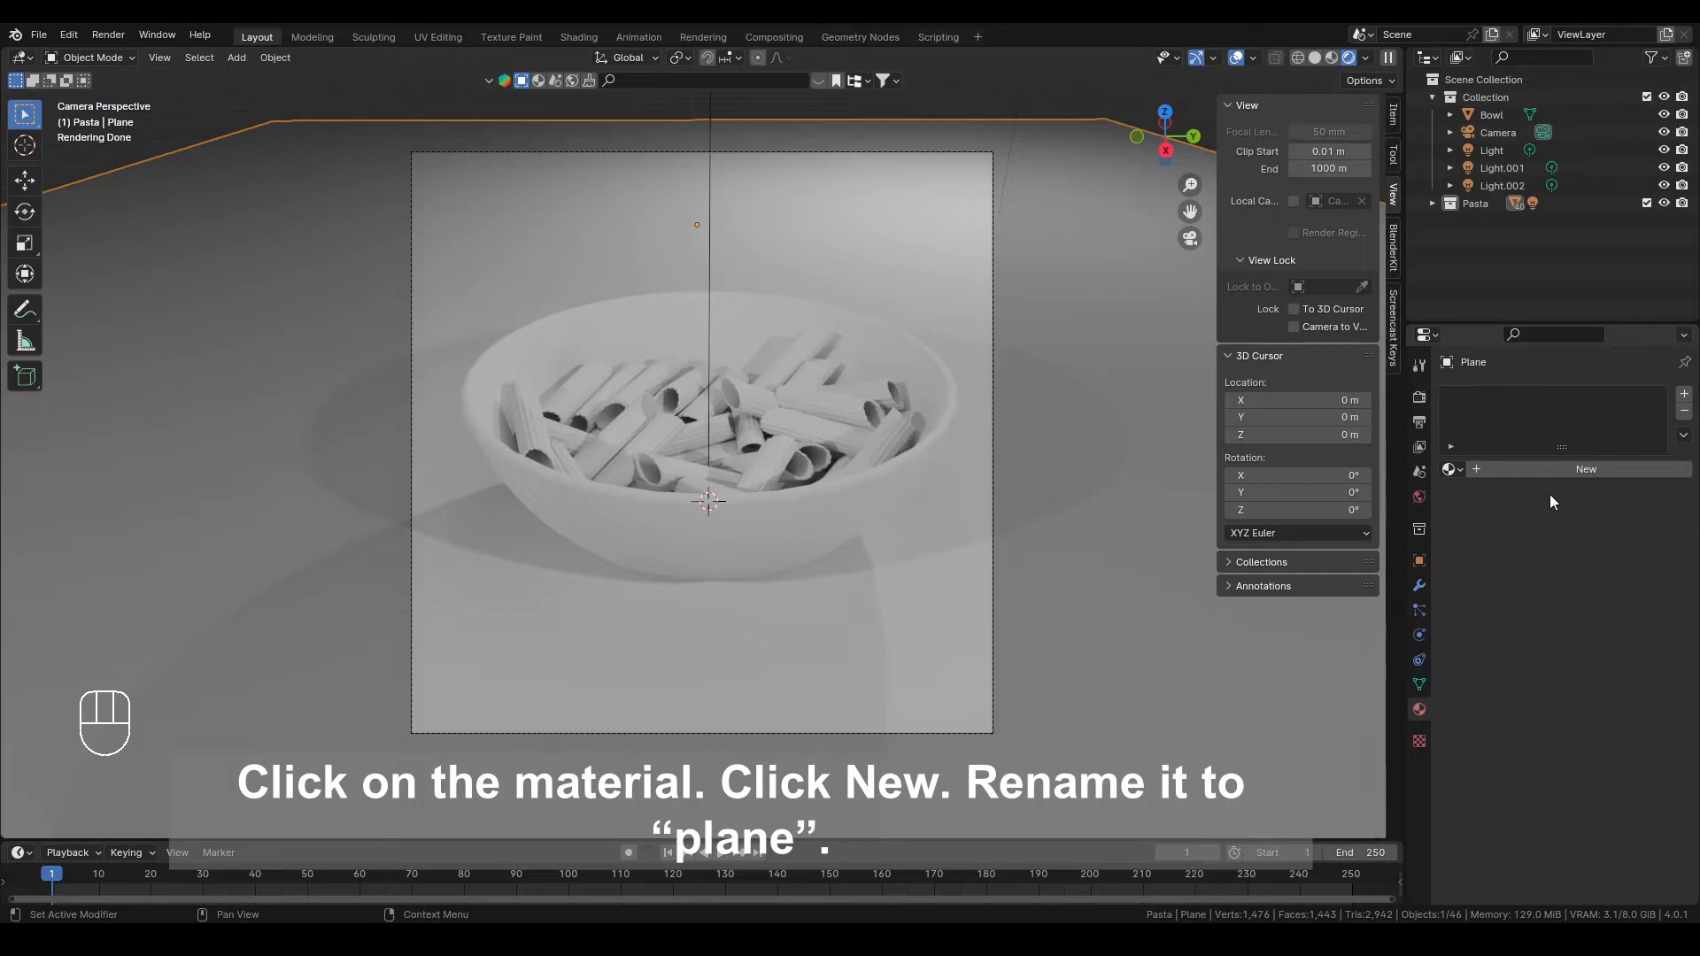
{"action": "left_click", "coordinate": [1550, 469]}
{"action": "double_click", "coordinate": [1528, 400]}
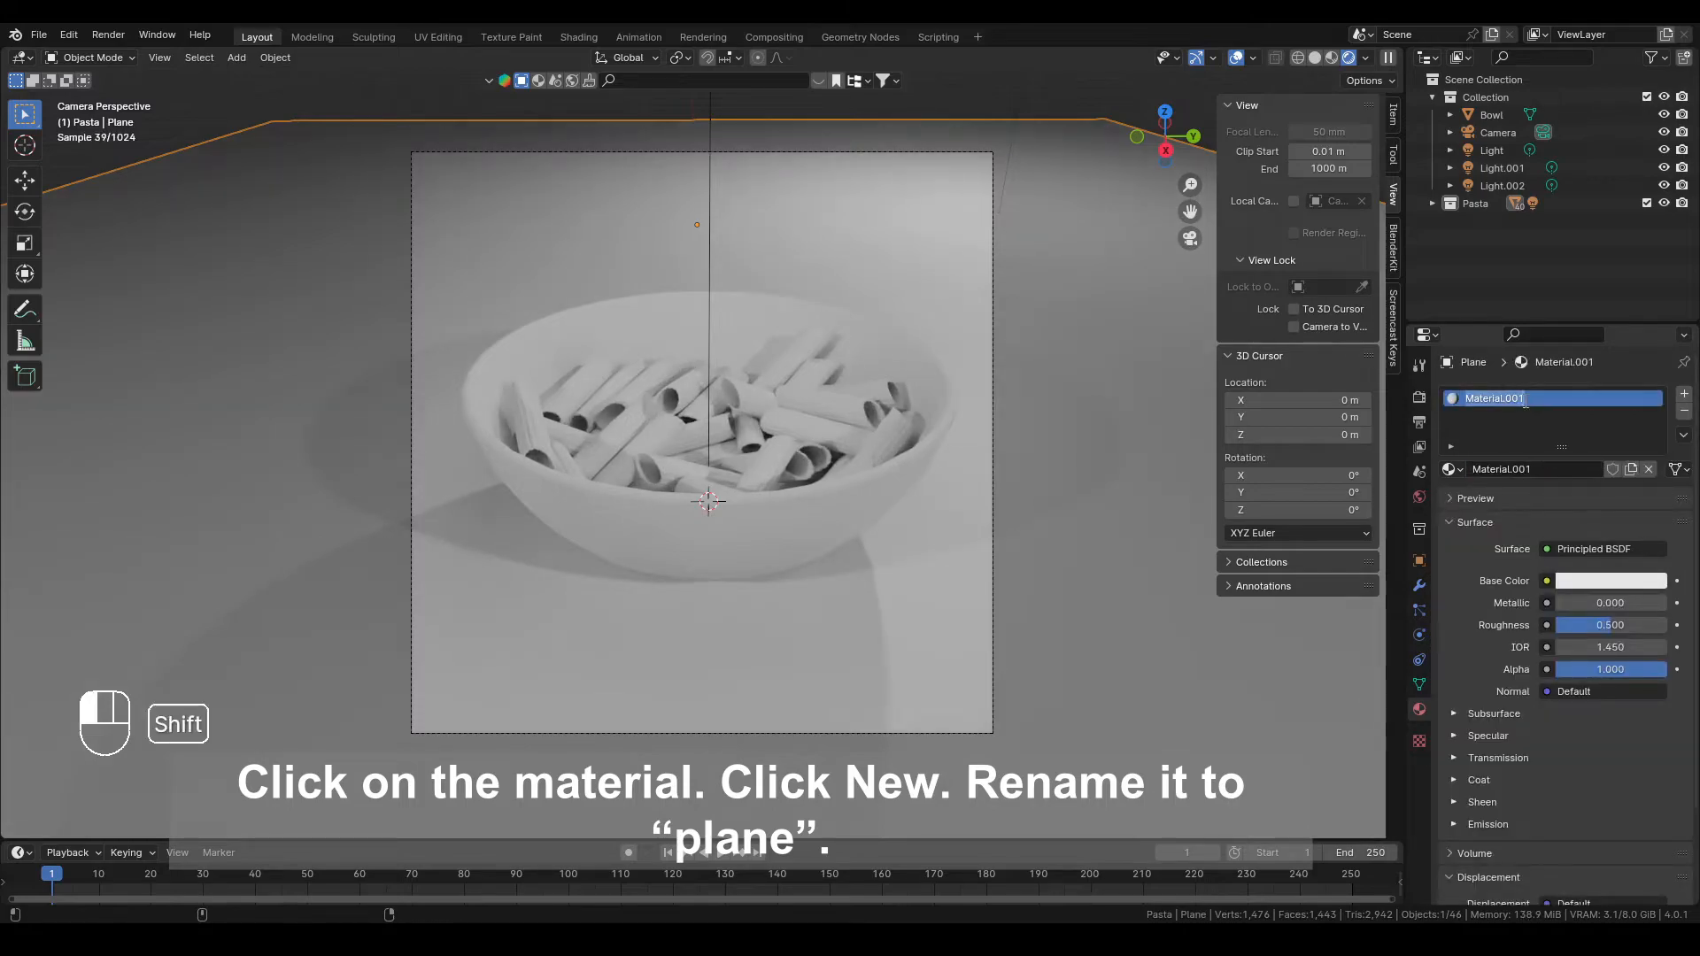
{"action": "type", "text": "Plane"}
{"action": "key", "text": "Return"}
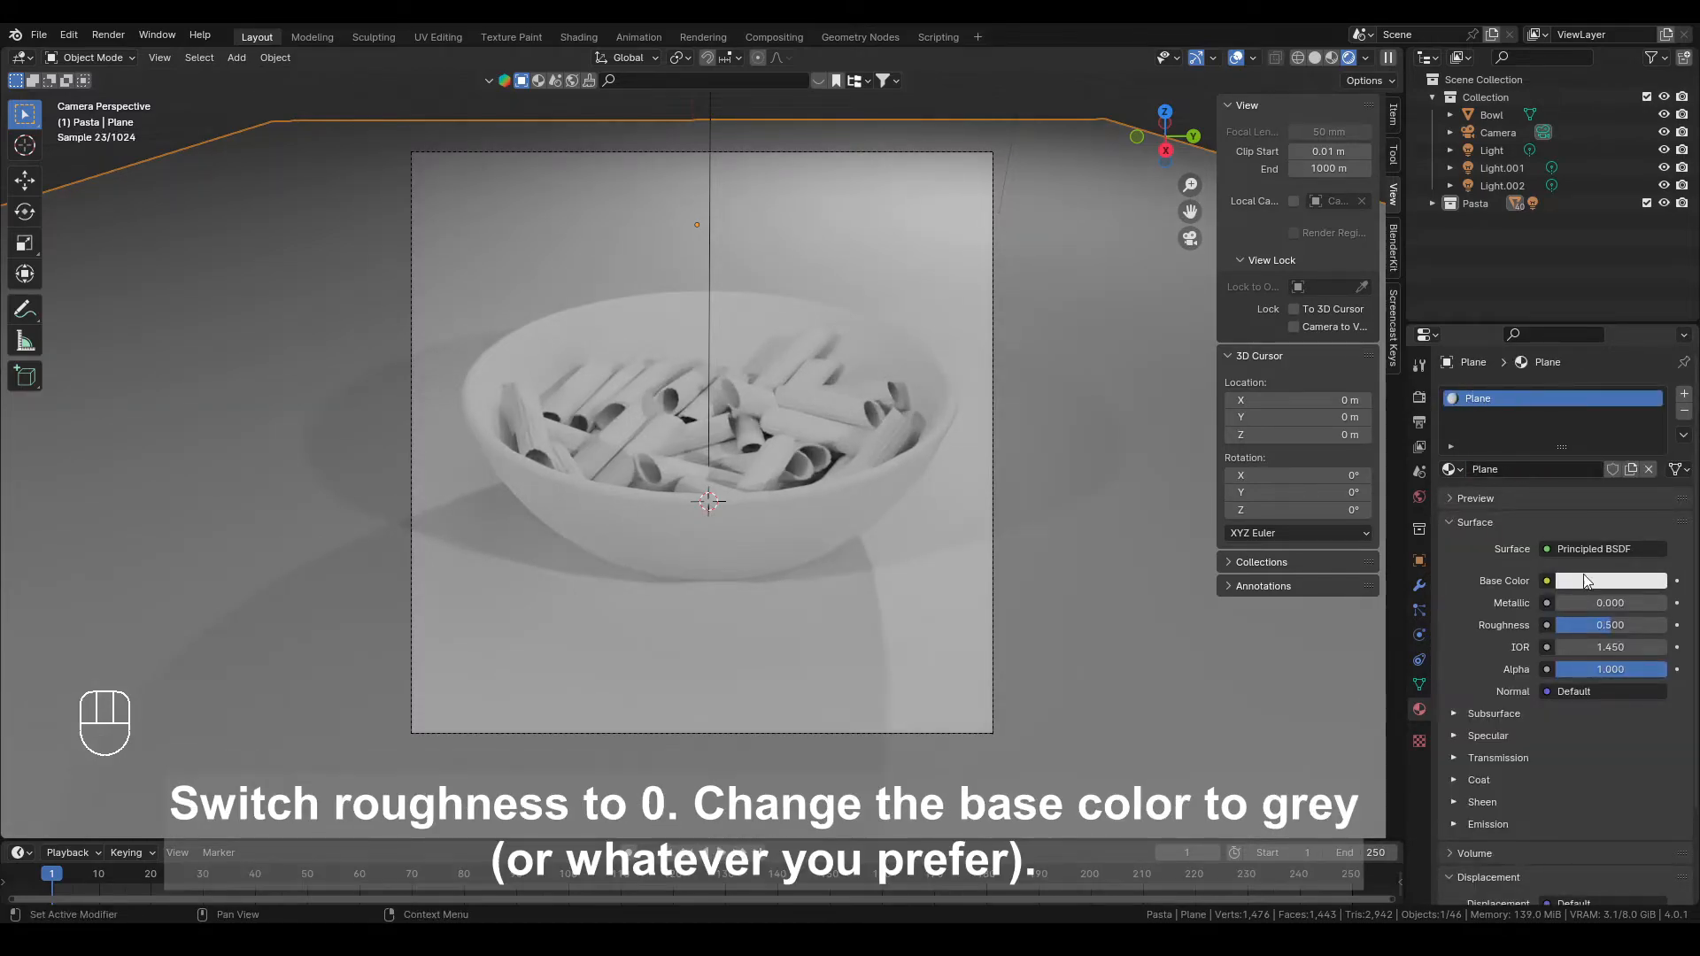
Set the Plane material's roughness to 0 and its base color to a dark grey with a value of 0.086
{"action": "left_click_drag", "start_coordinate": [1611, 625], "coordinate": [1550, 625]}
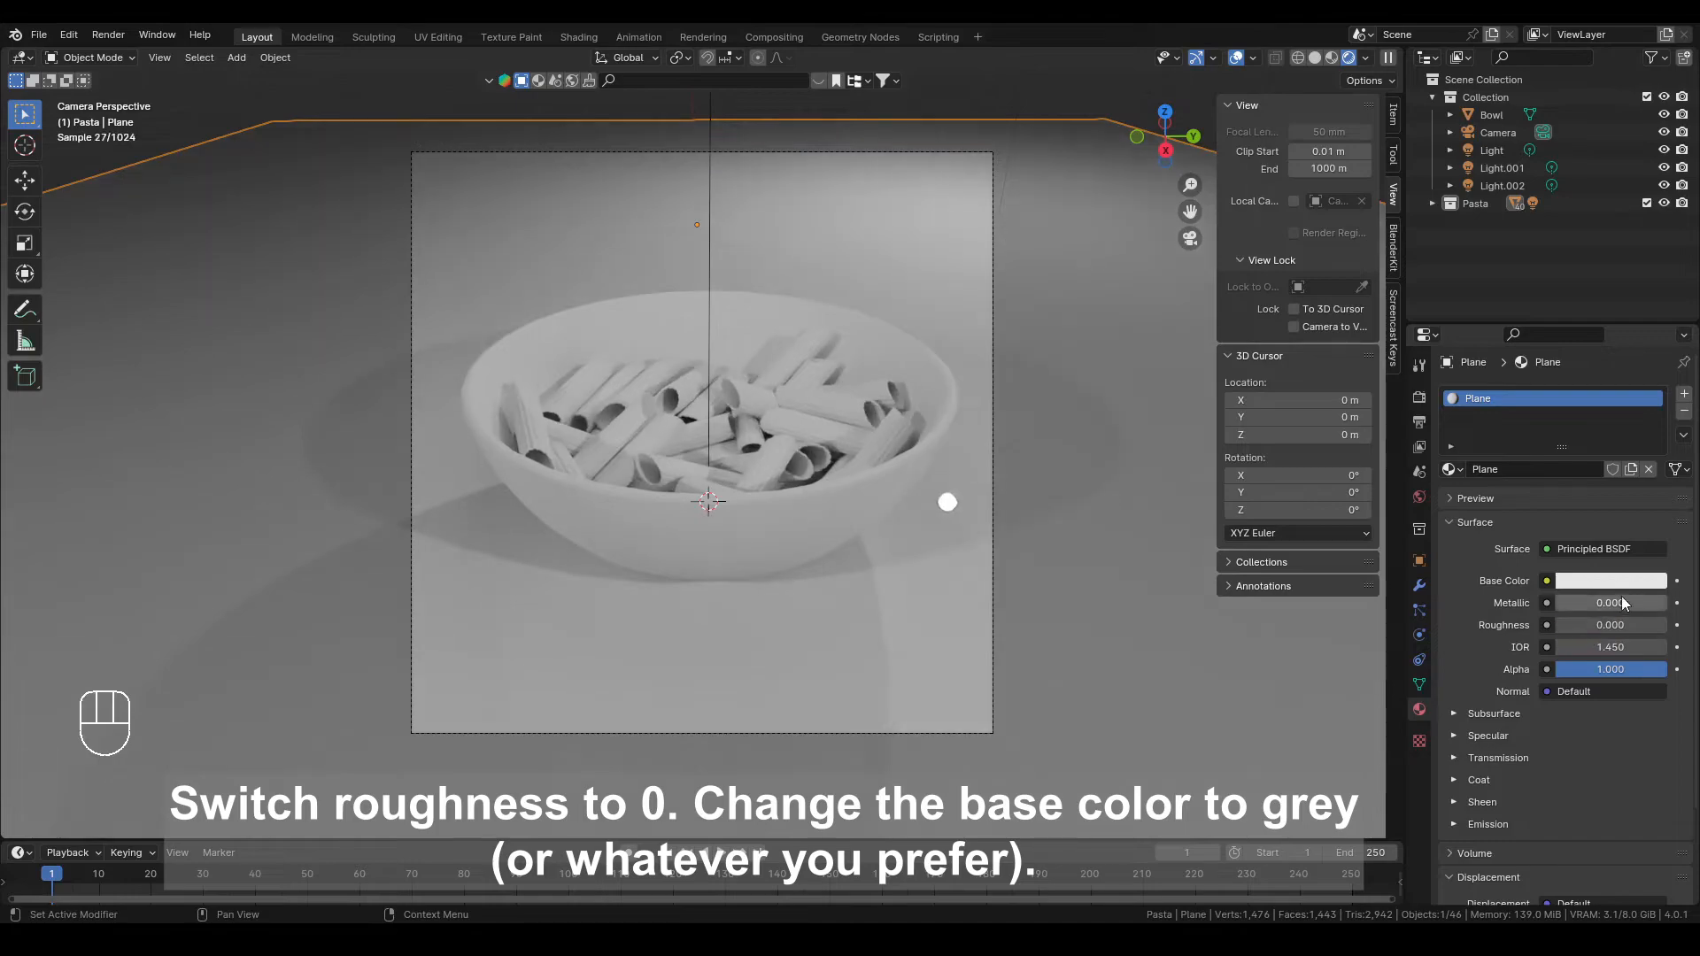
{"action": "left_click", "coordinate": [1611, 581]}
{"action": "left_click", "coordinate": [1652, 407]}
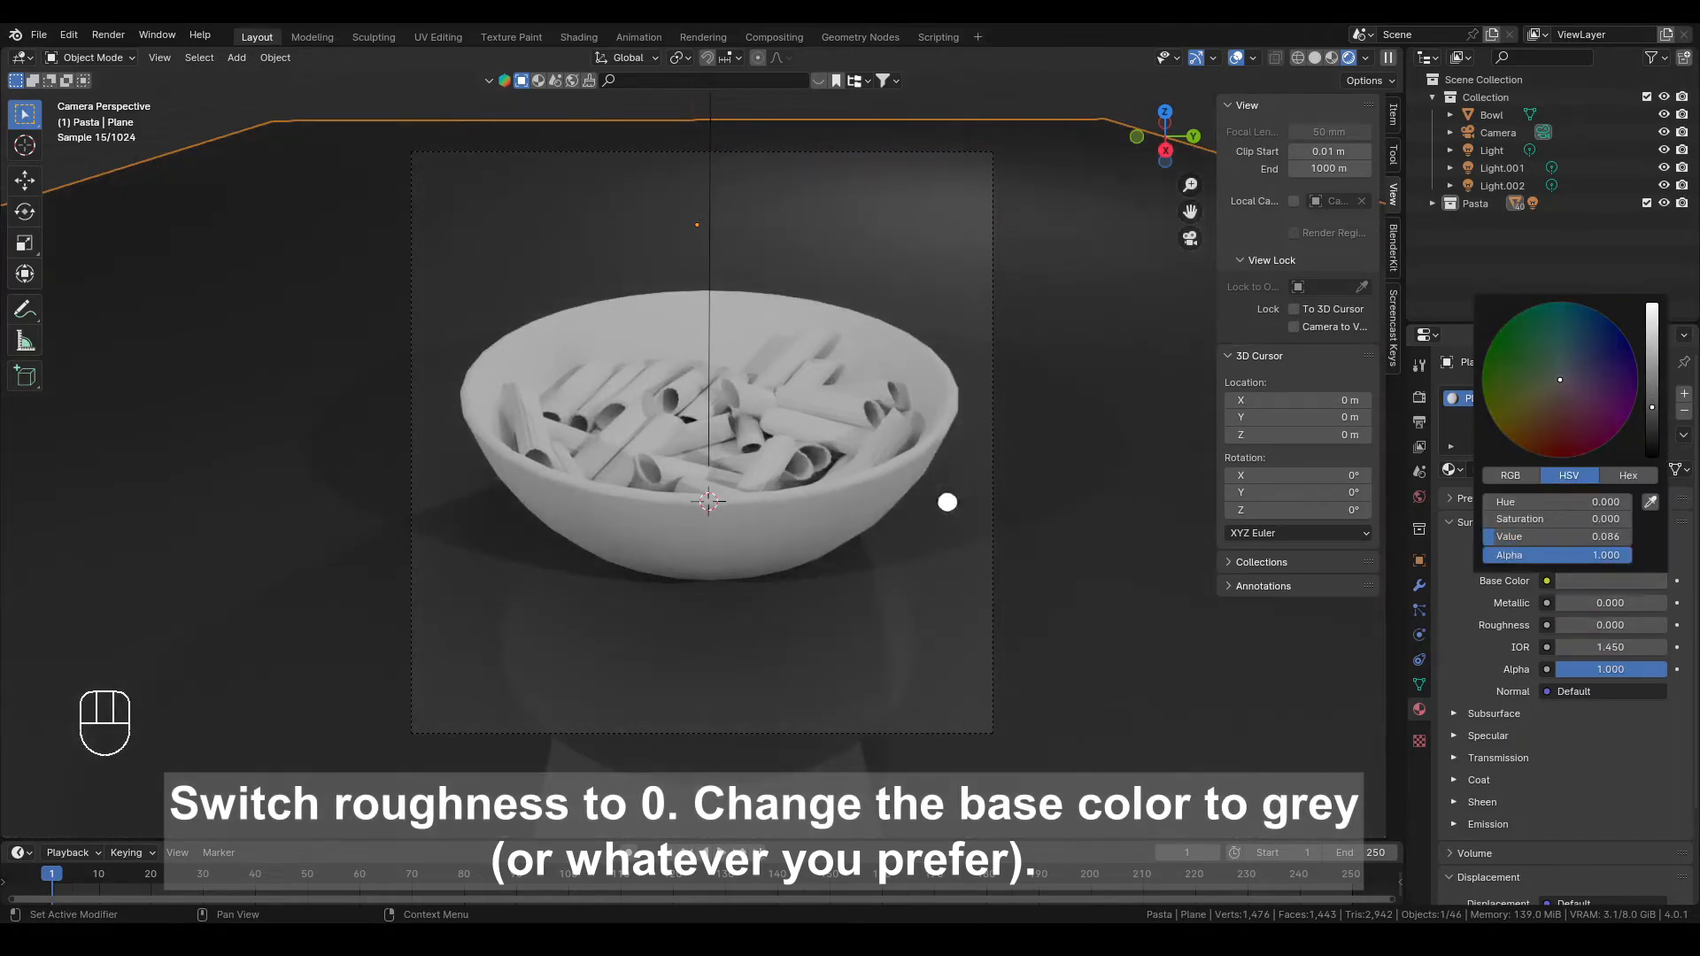
Turn off Glossy ray visibility for the point light behind the bowl
{"action": "scroll", "coordinate": [789, 374], "scroll_direction": "down", "scroll_amount": 5}
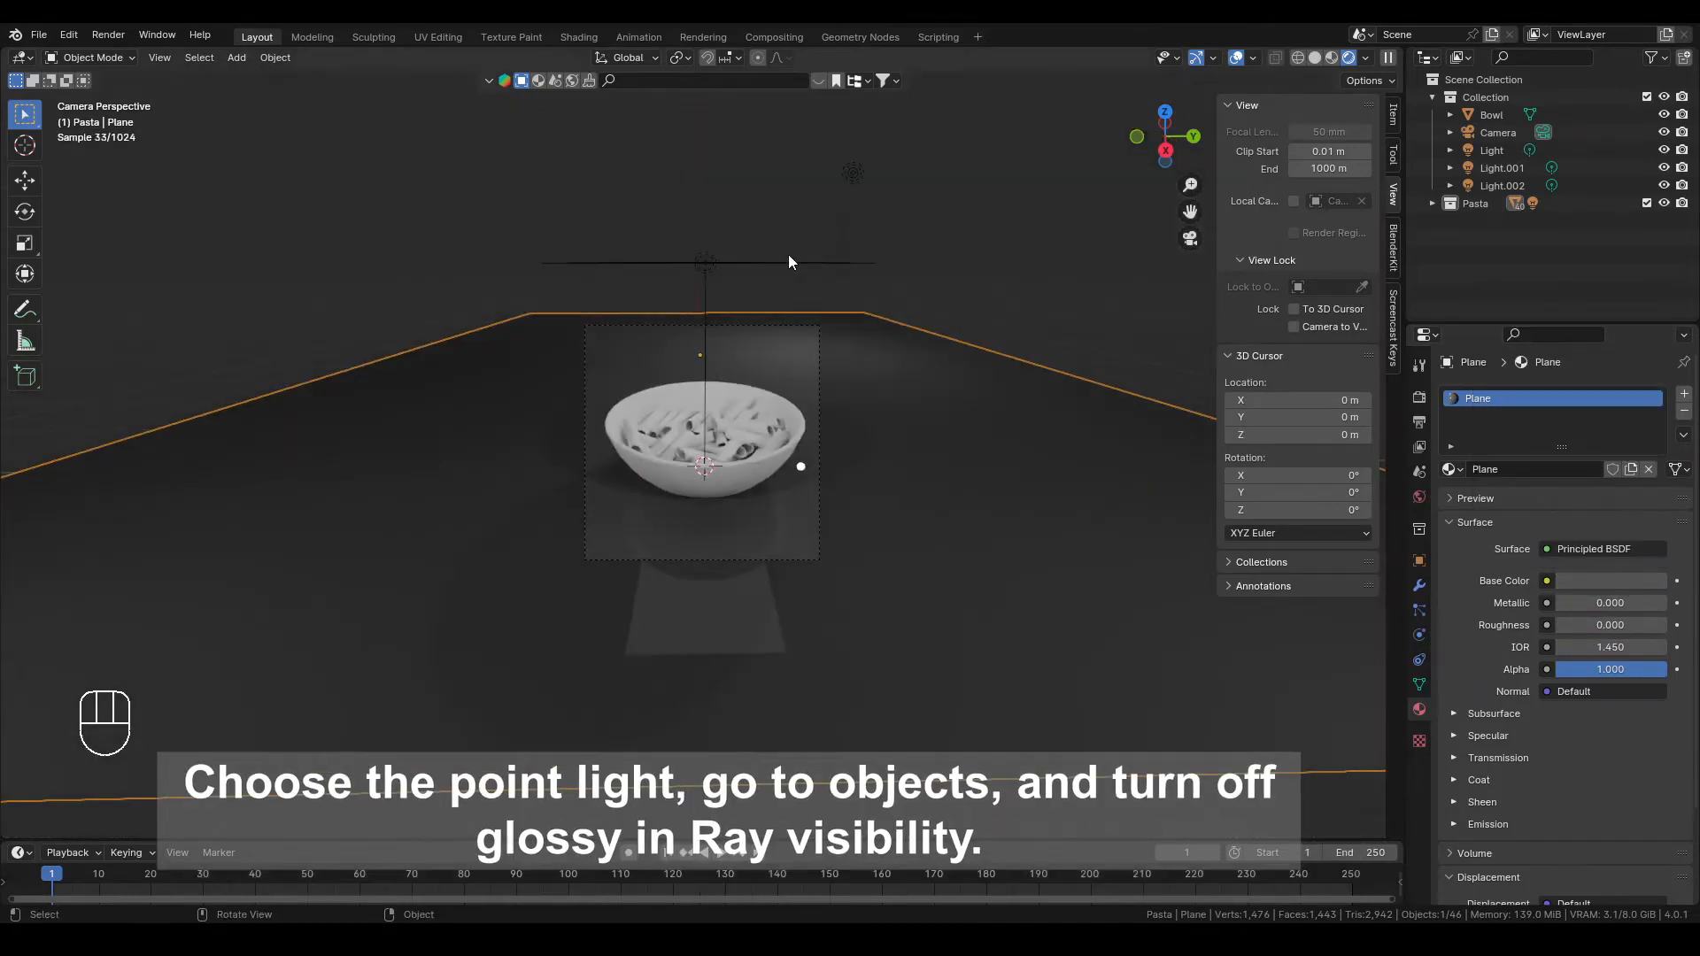
{"action": "left_click", "coordinate": [845, 174]}
{"action": "left_click", "coordinate": [1420, 561]}
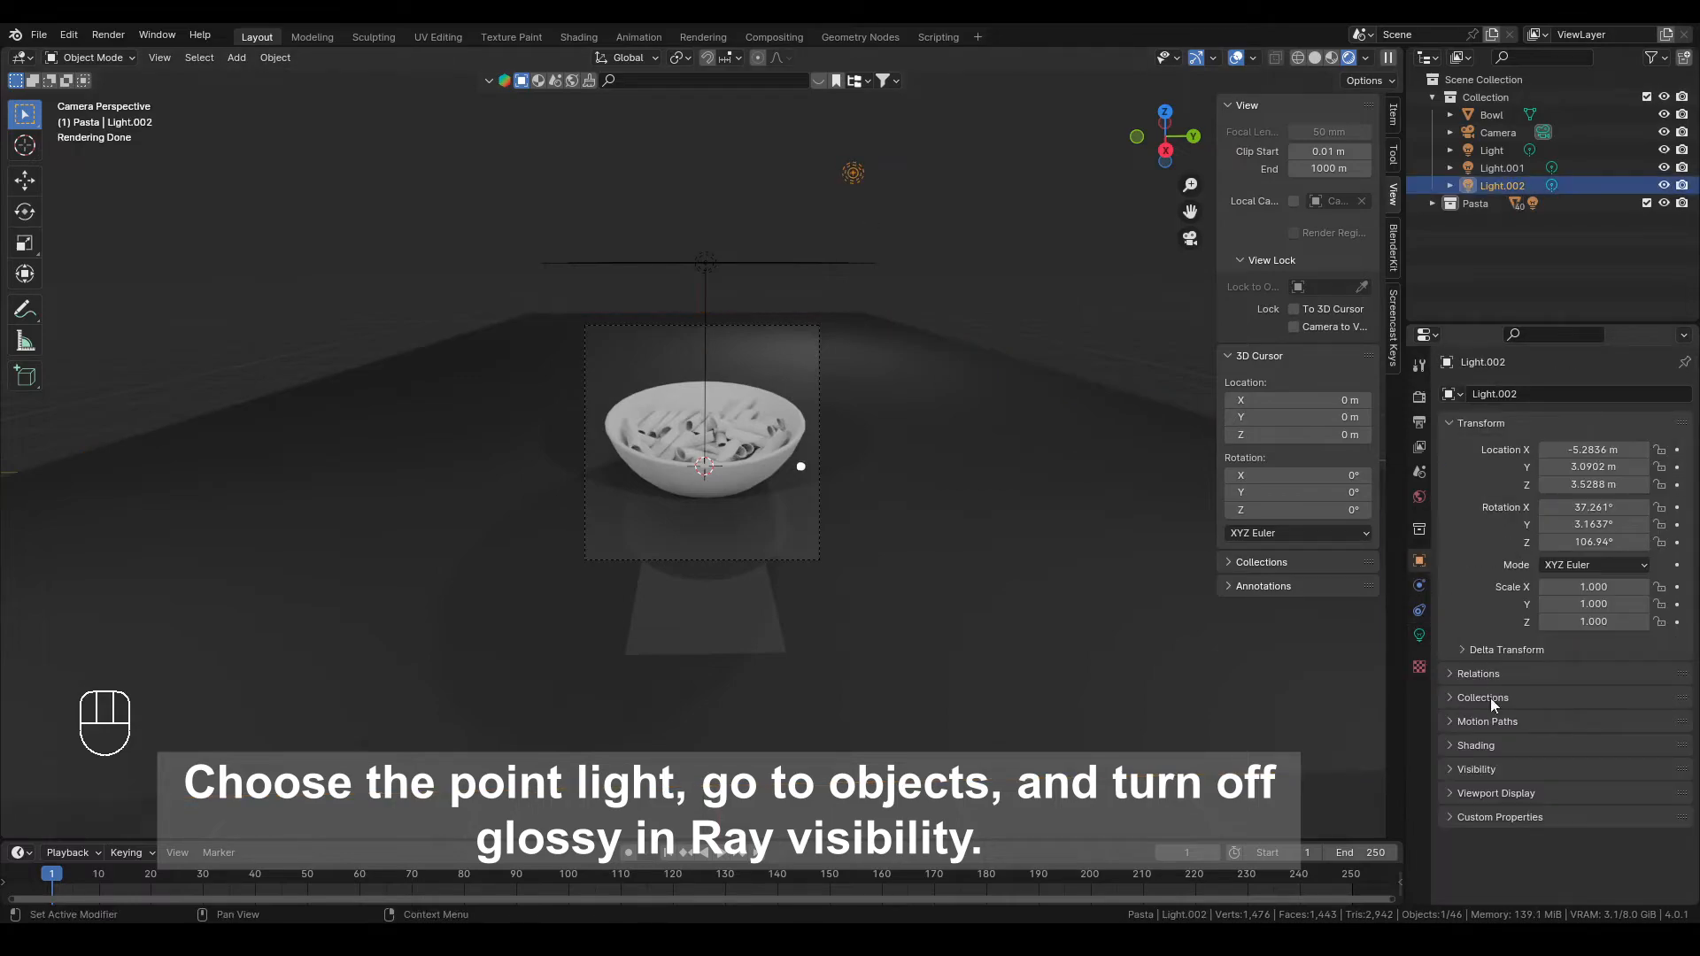
{"action": "left_click", "coordinate": [1485, 769]}
{"action": "scroll", "coordinate": [1505, 740], "scroll_direction": "down", "scroll_amount": 7}
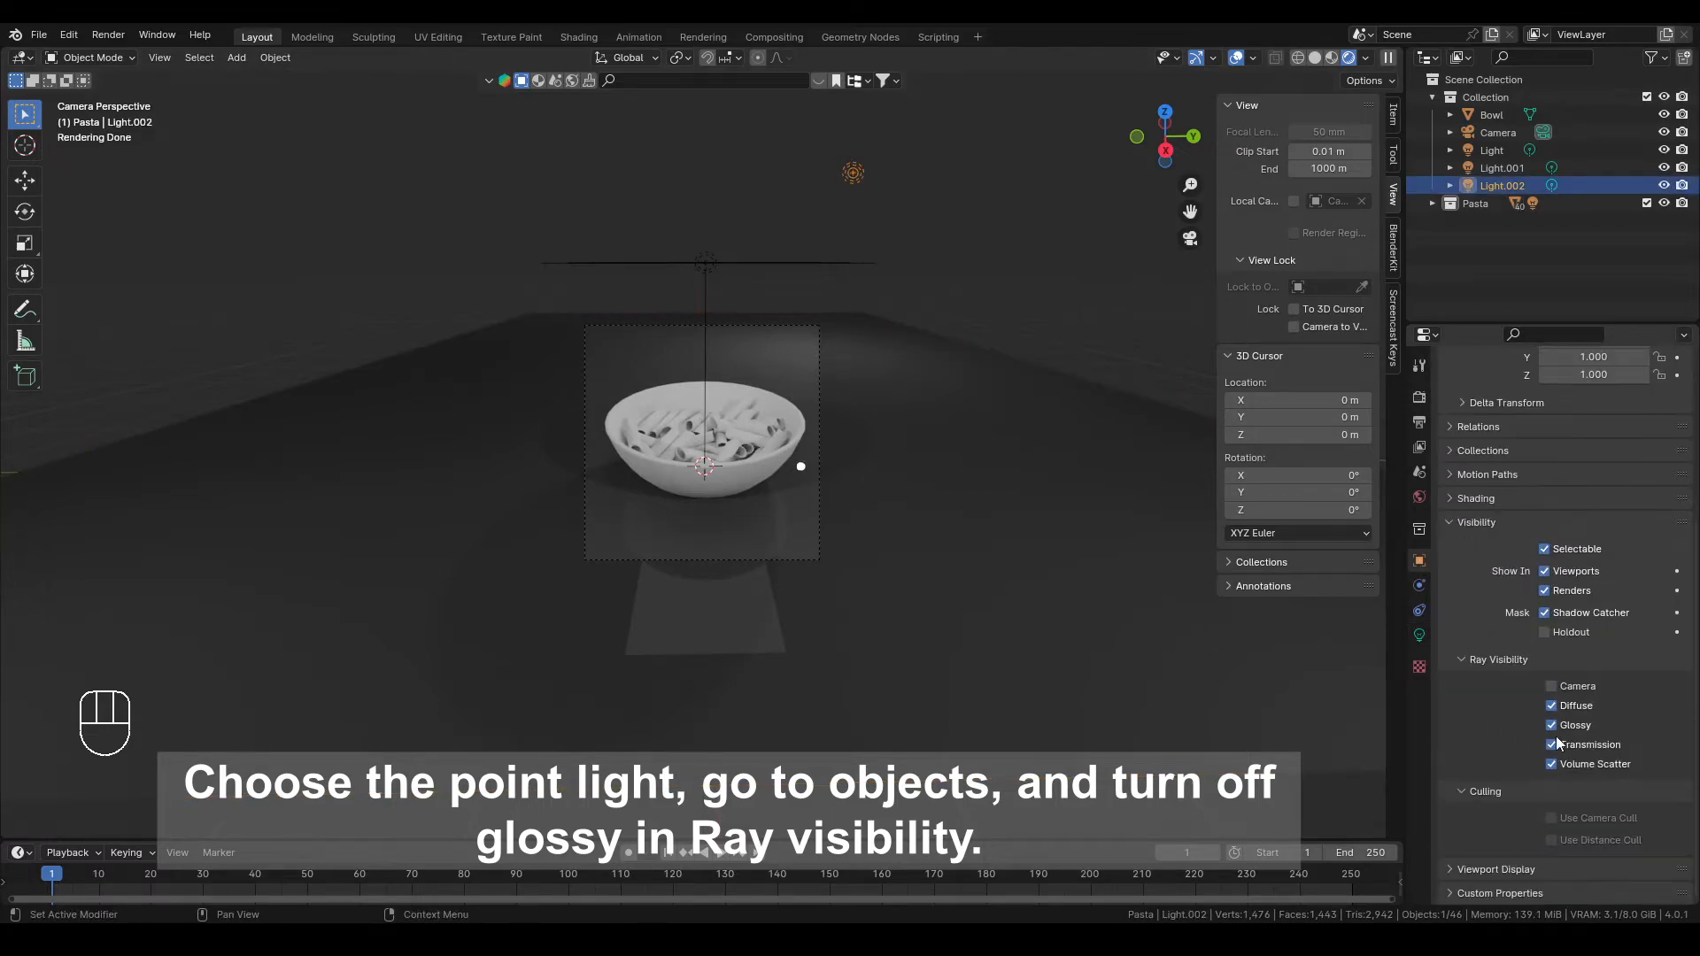
{"action": "left_click", "coordinate": [1023, 236]}
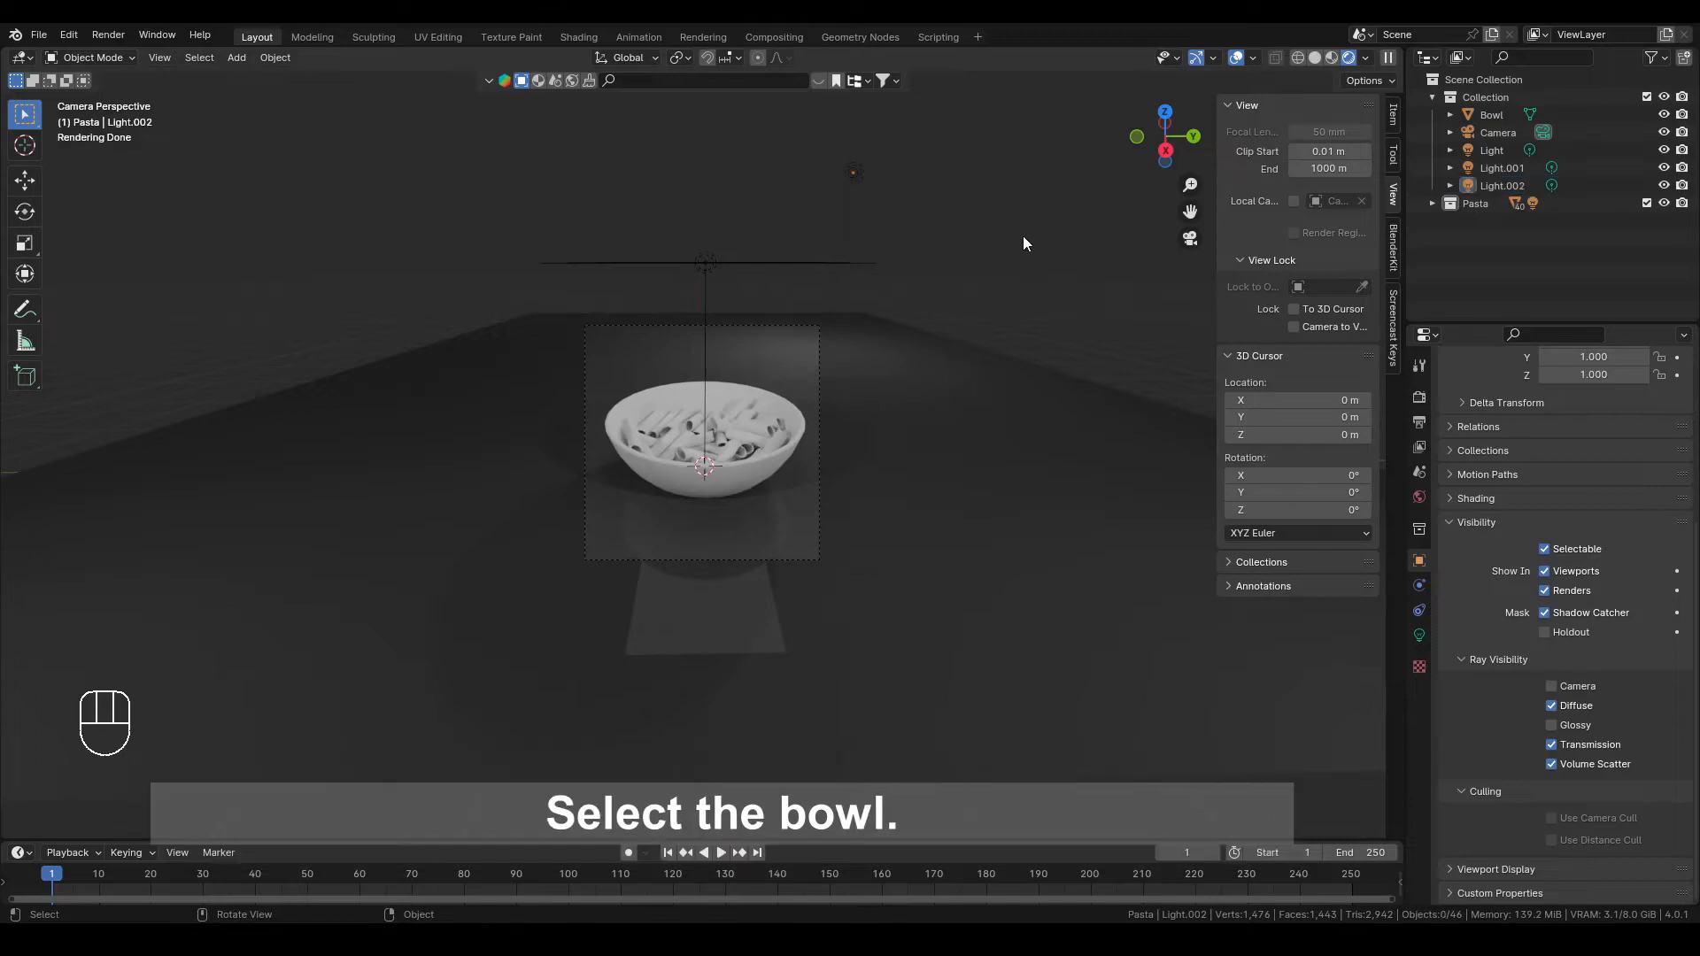
Give the bowl a new material named Bowl and set its roughness to 0
{"action": "scroll", "coordinate": [1015, 246], "scroll_direction": "up", "scroll_amount": 4}
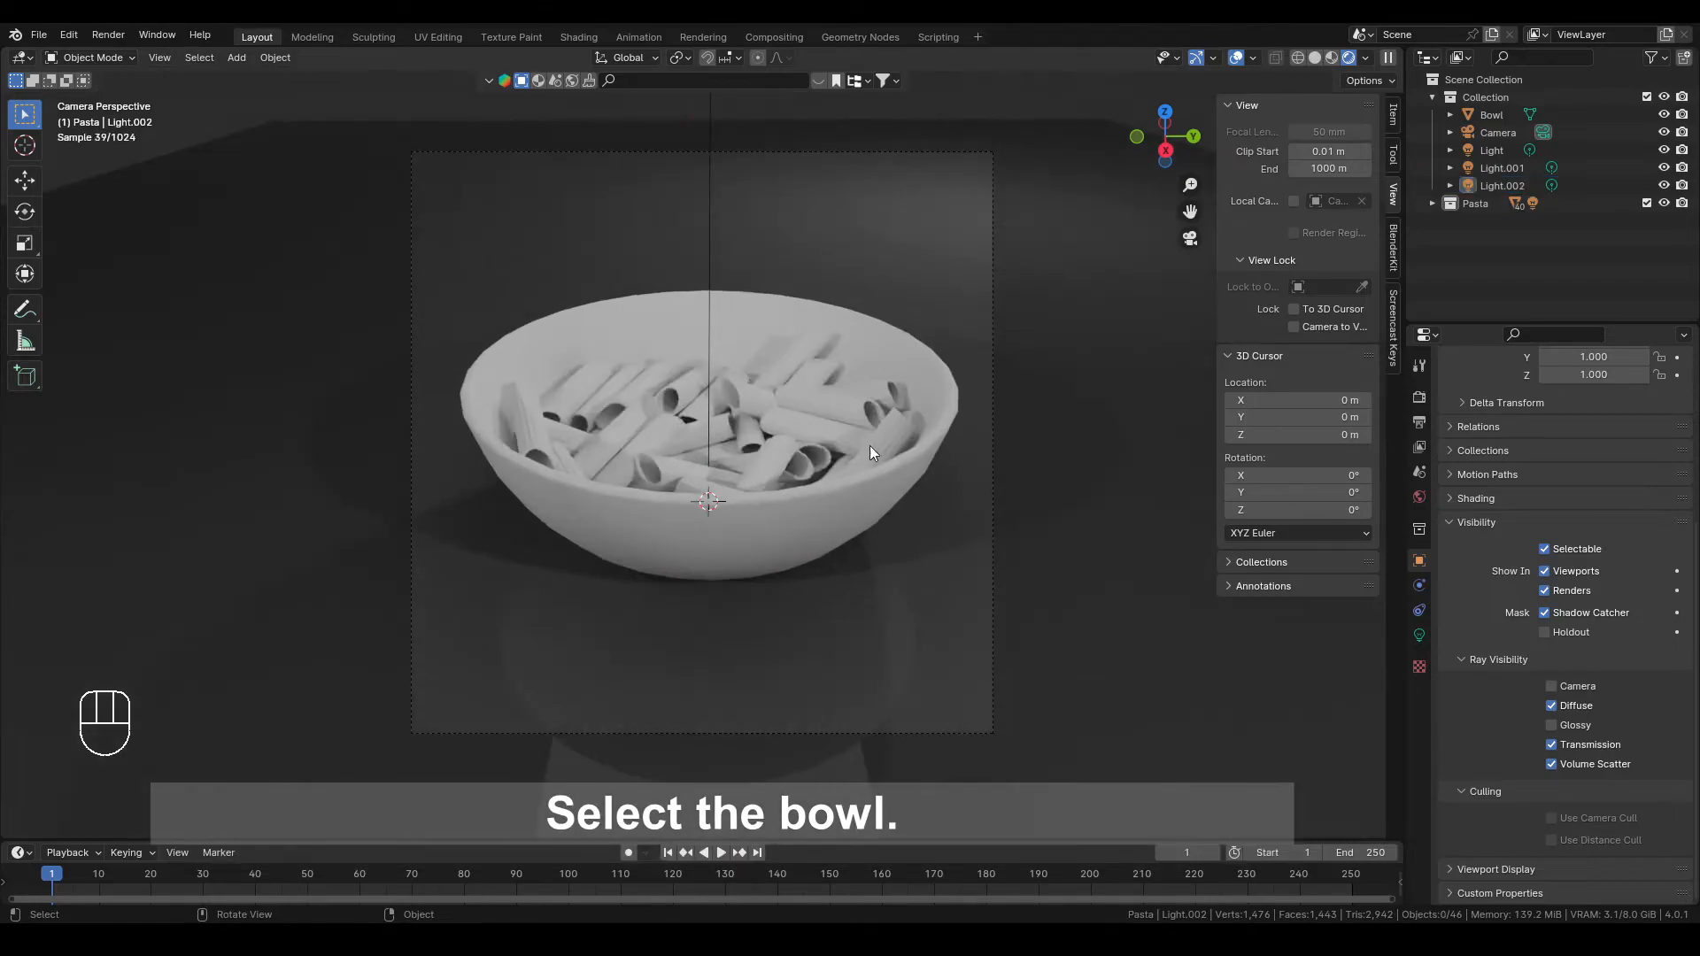
{"action": "left_click", "coordinate": [857, 485]}
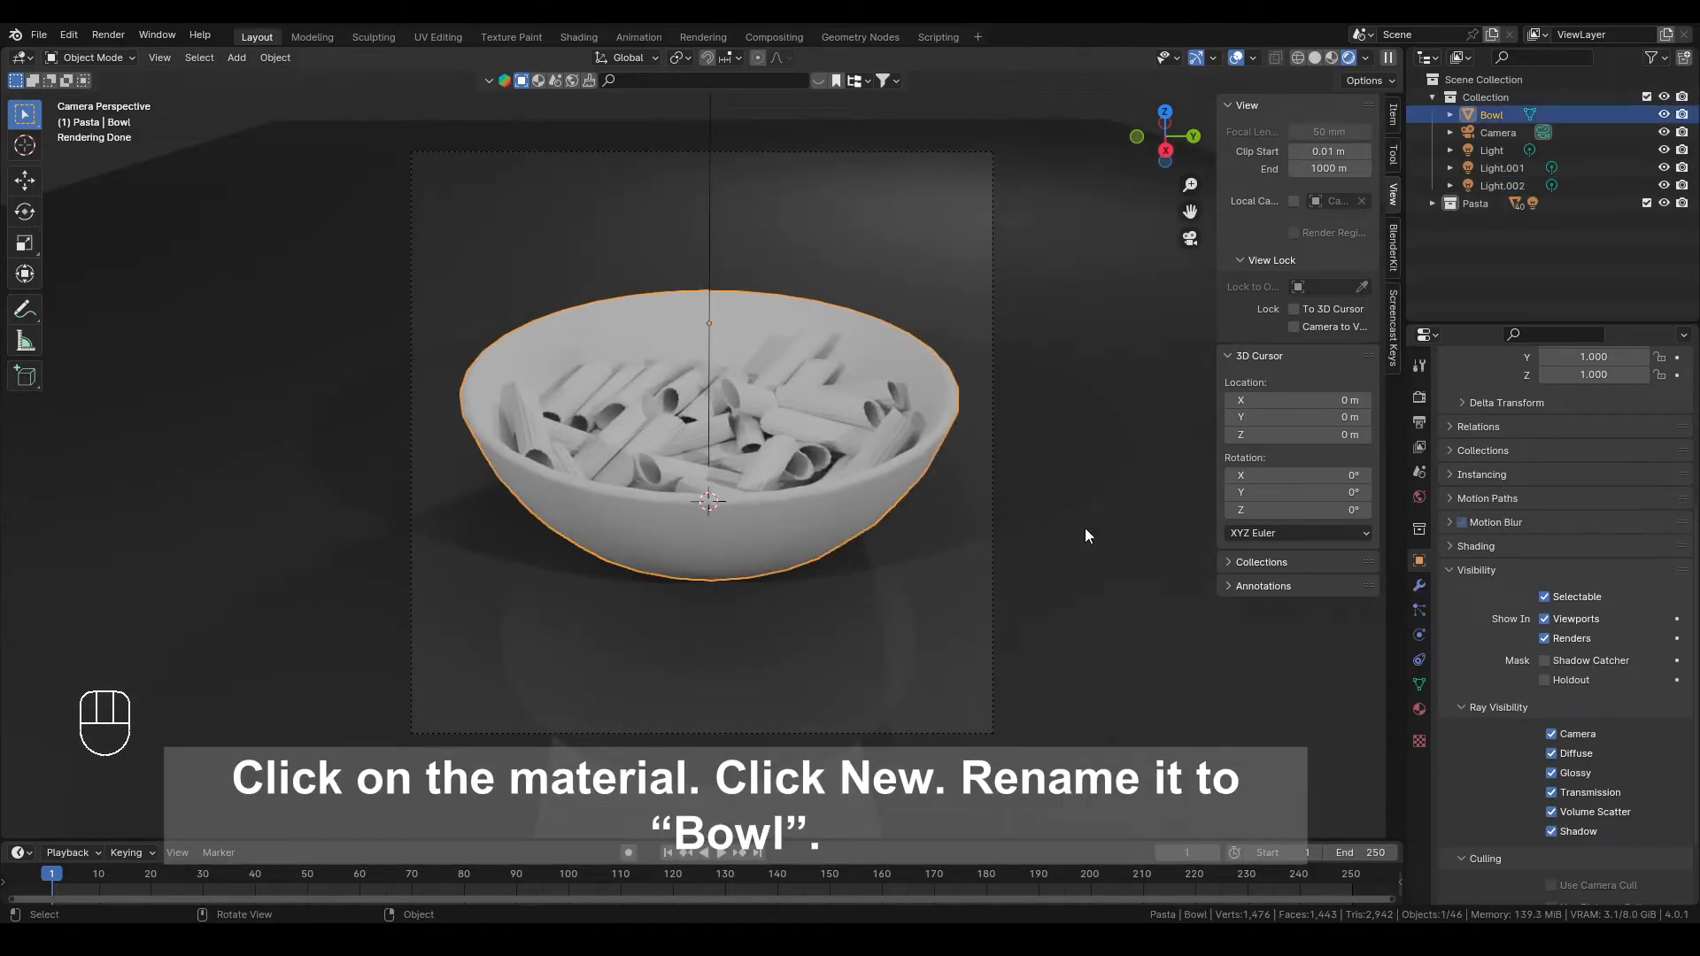
{"action": "left_click", "coordinate": [1423, 585]}
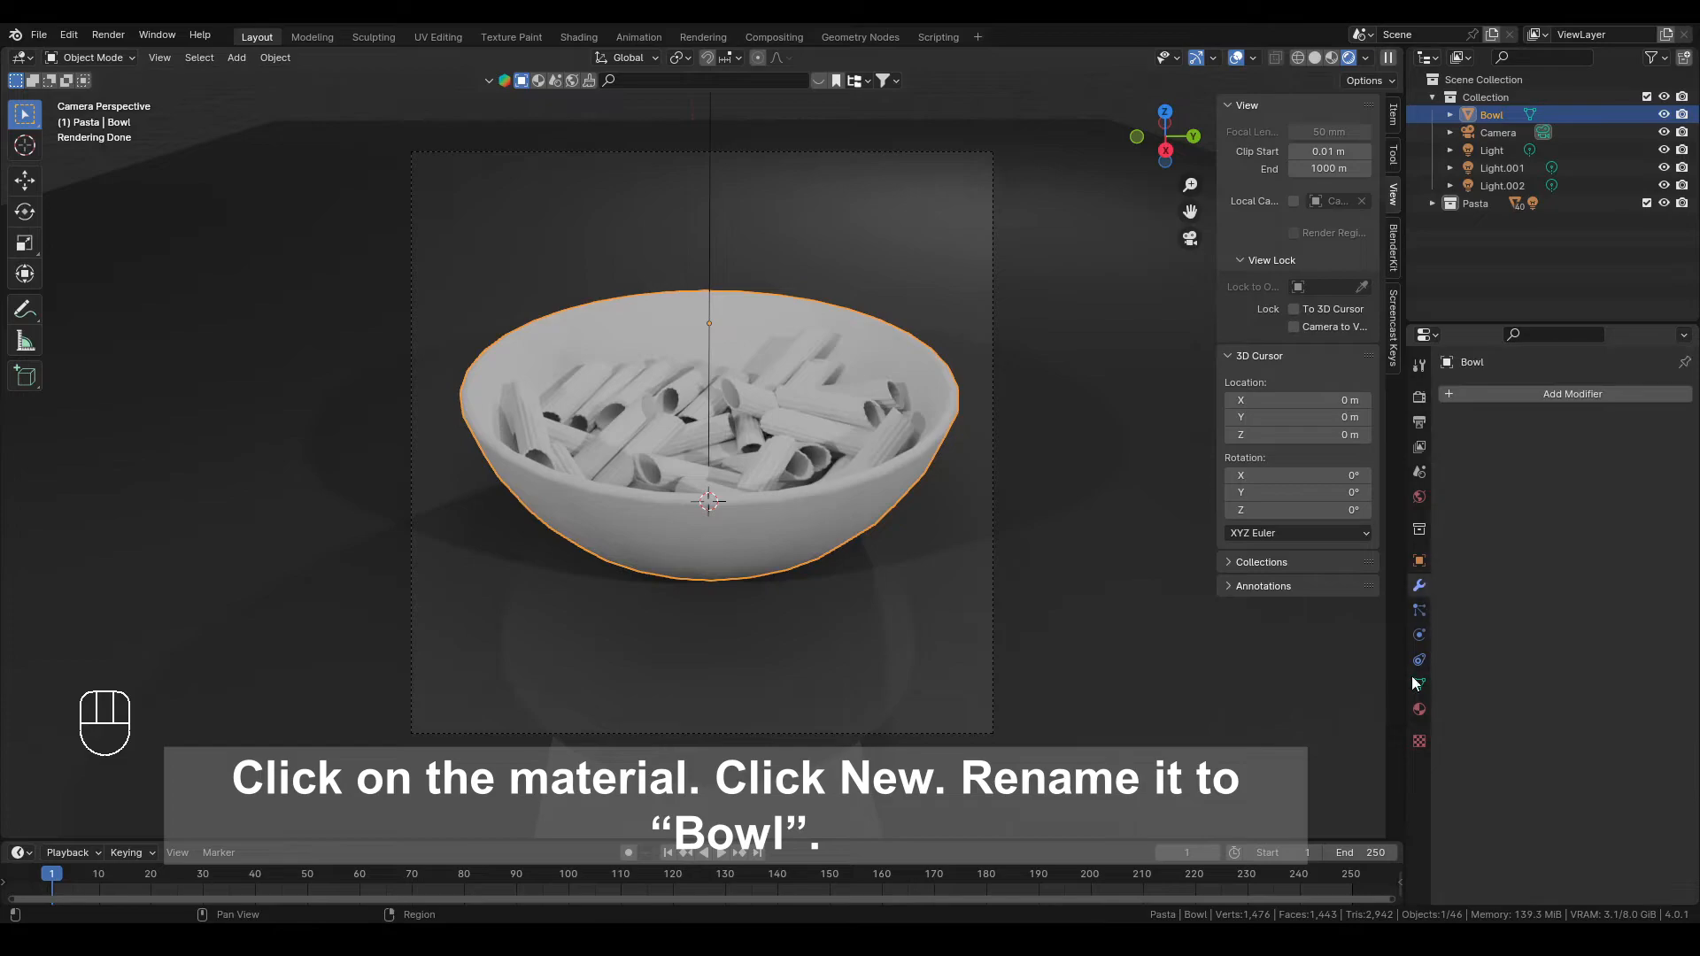
{"action": "left_click", "coordinate": [1419, 709]}
{"action": "left_click", "coordinate": [1538, 469]}
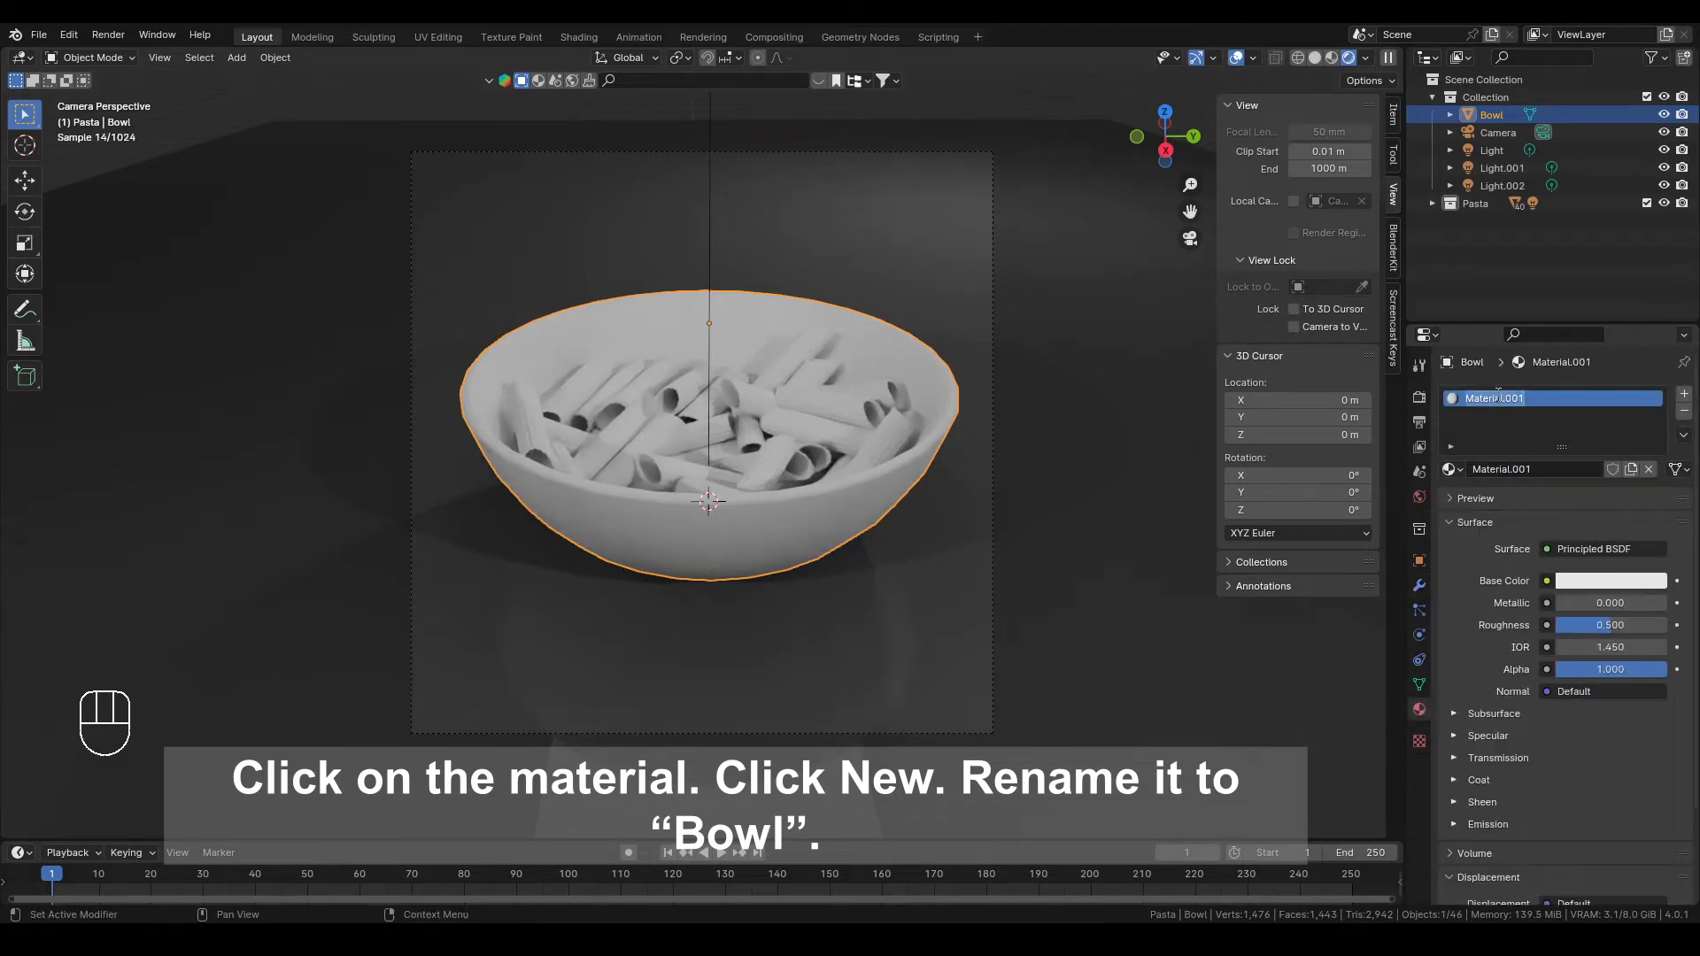
{"action": "type", "text": "Bowl"}
{"action": "key", "text": "Return"}
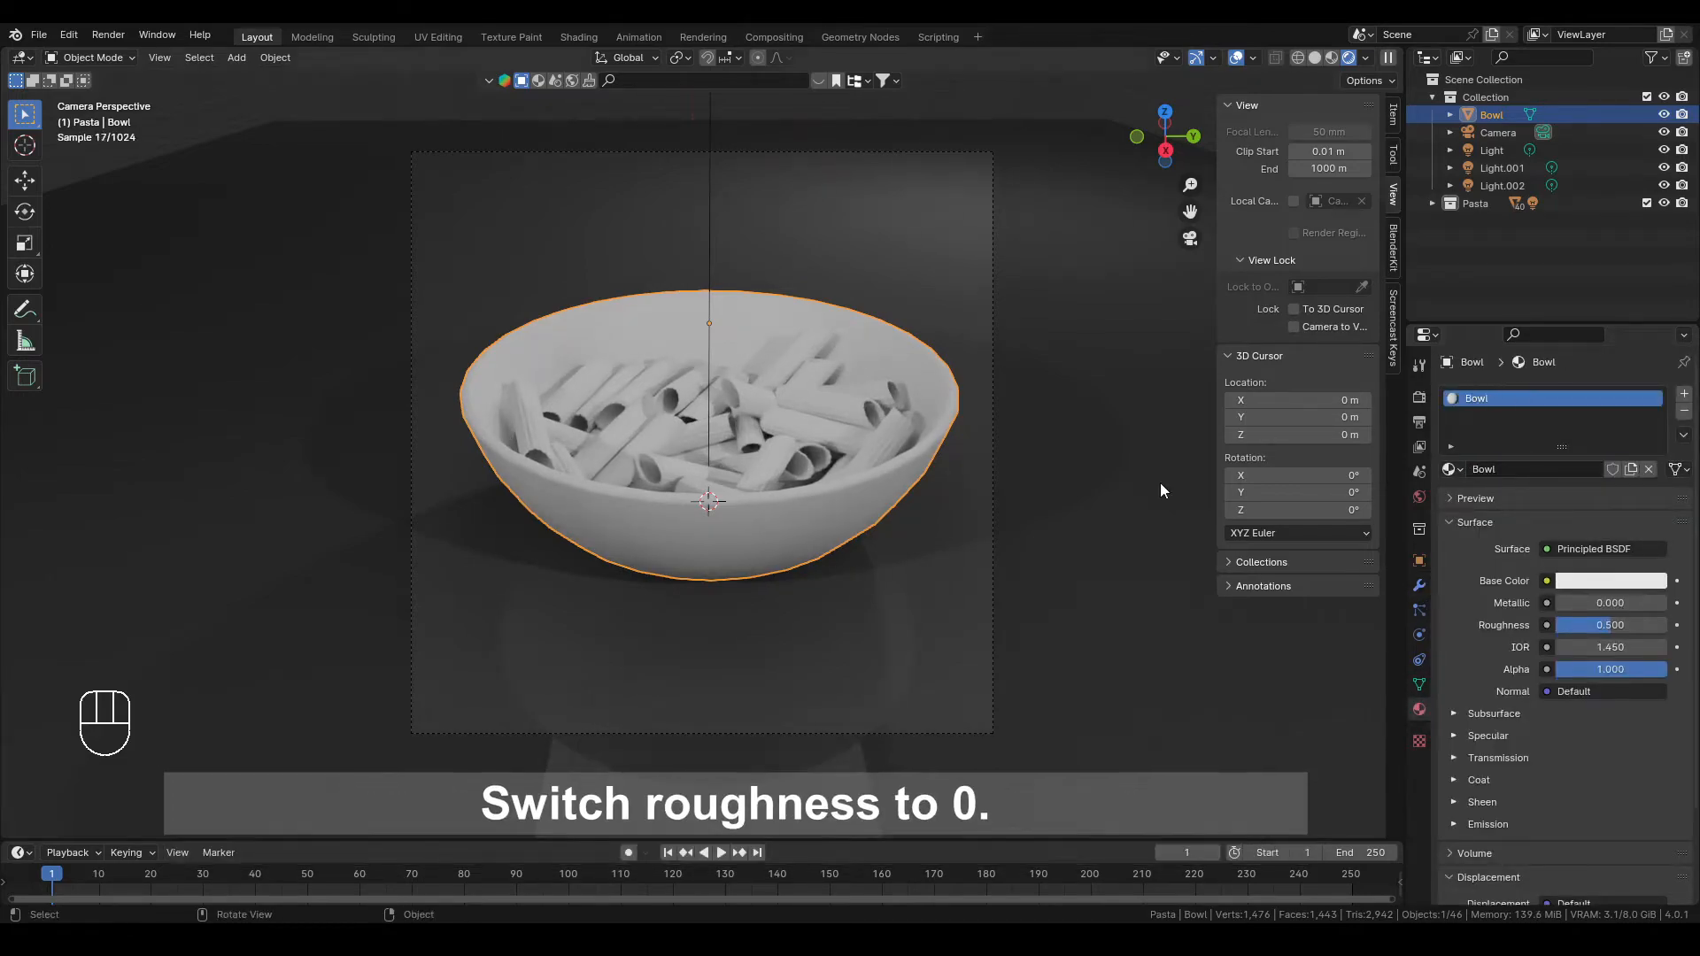
{"action": "scroll", "coordinate": [1033, 609], "scroll_direction": "up", "scroll_amount": 2}
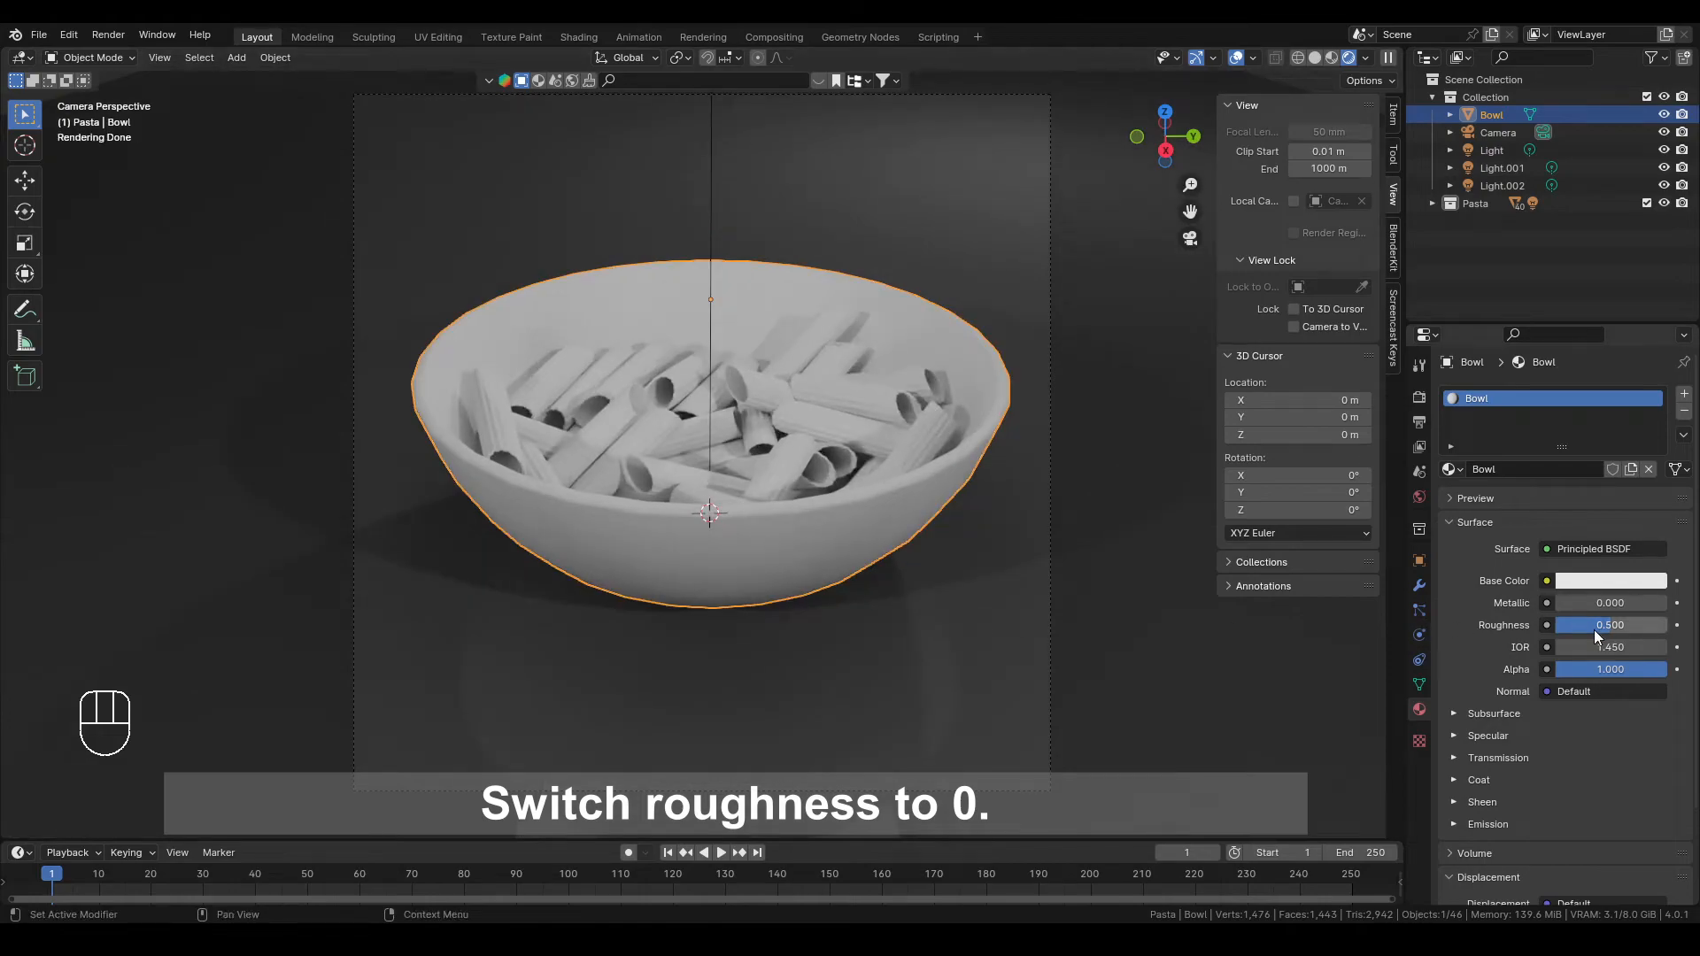
{"action": "left_click_drag", "start_coordinate": [1594, 630], "coordinate": [1543, 636]}
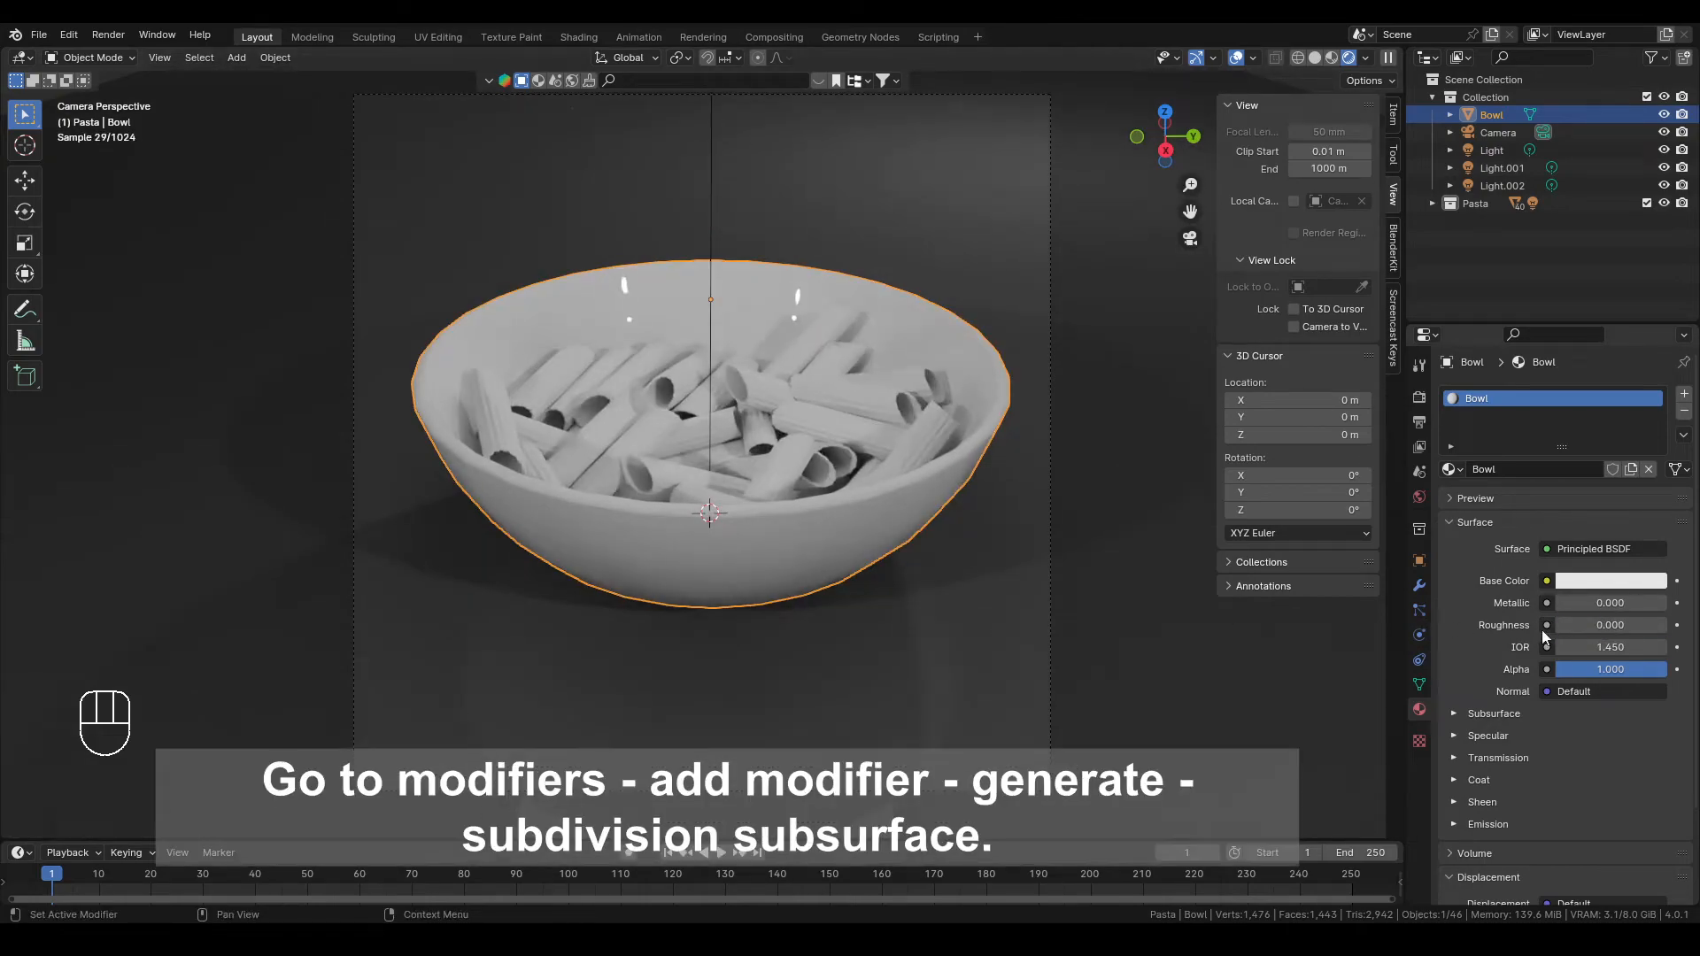
Add a Subdivision Surface modifier to the bowl
{"action": "left_click", "coordinate": [1419, 585]}
{"action": "left_click", "coordinate": [1585, 393]}
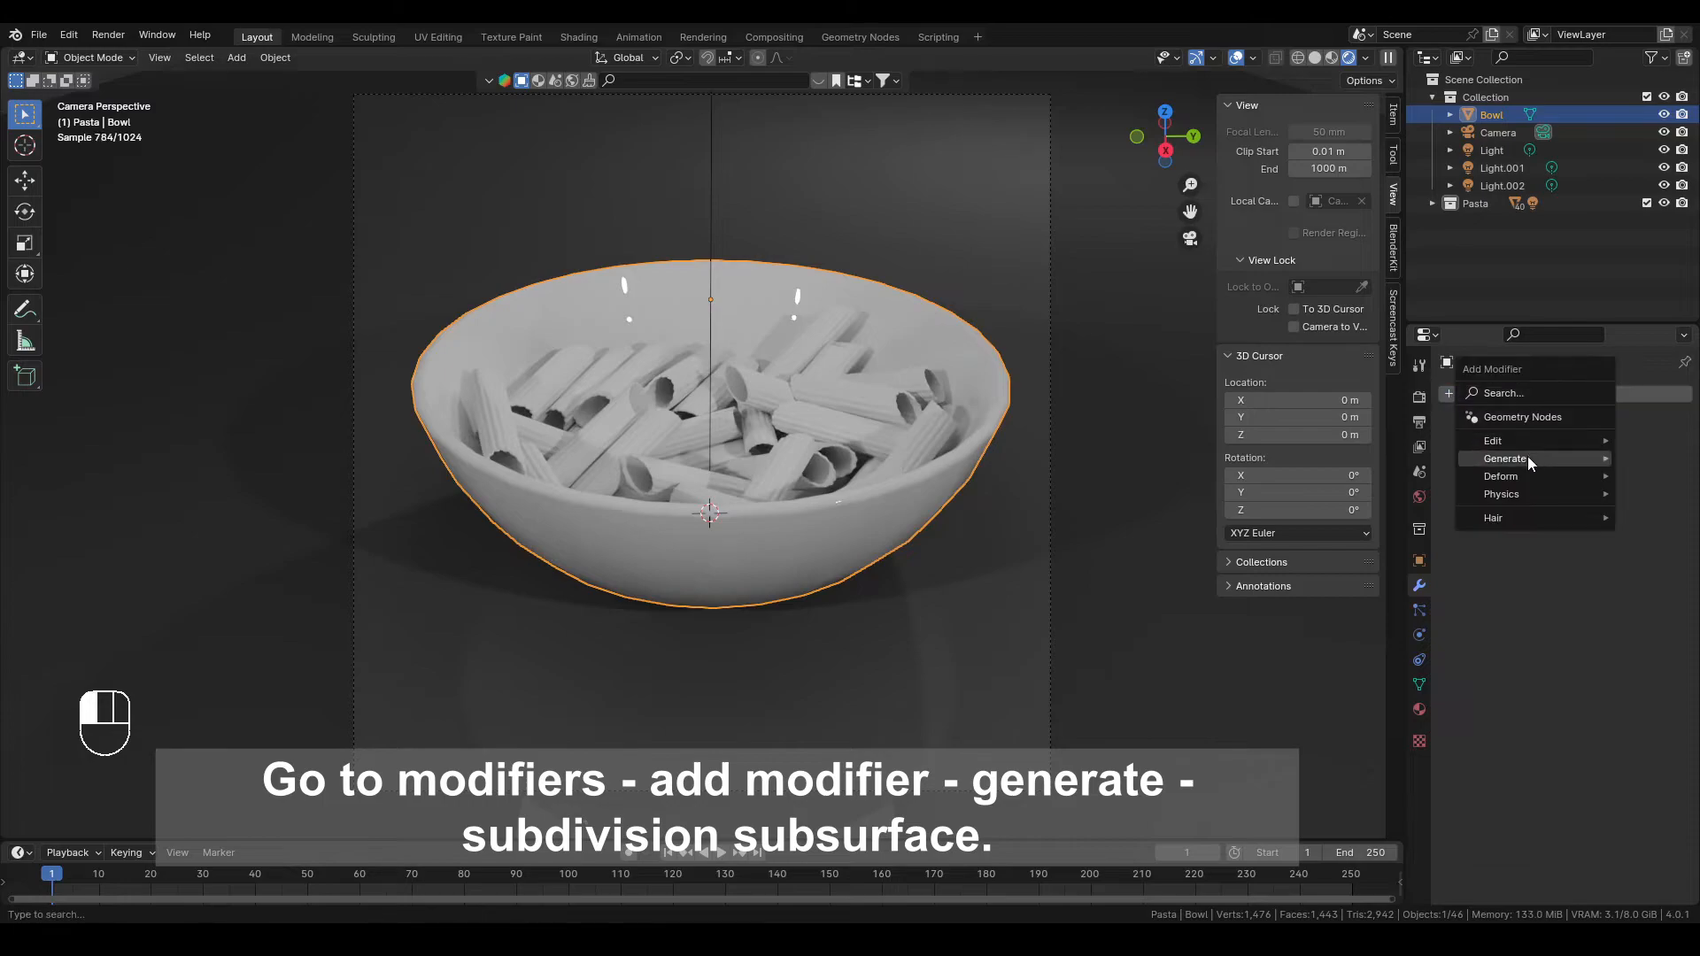
{"action": "mouse_move", "coordinate": [1527, 457]}
{"action": "left_click", "coordinate": [1388, 689]}
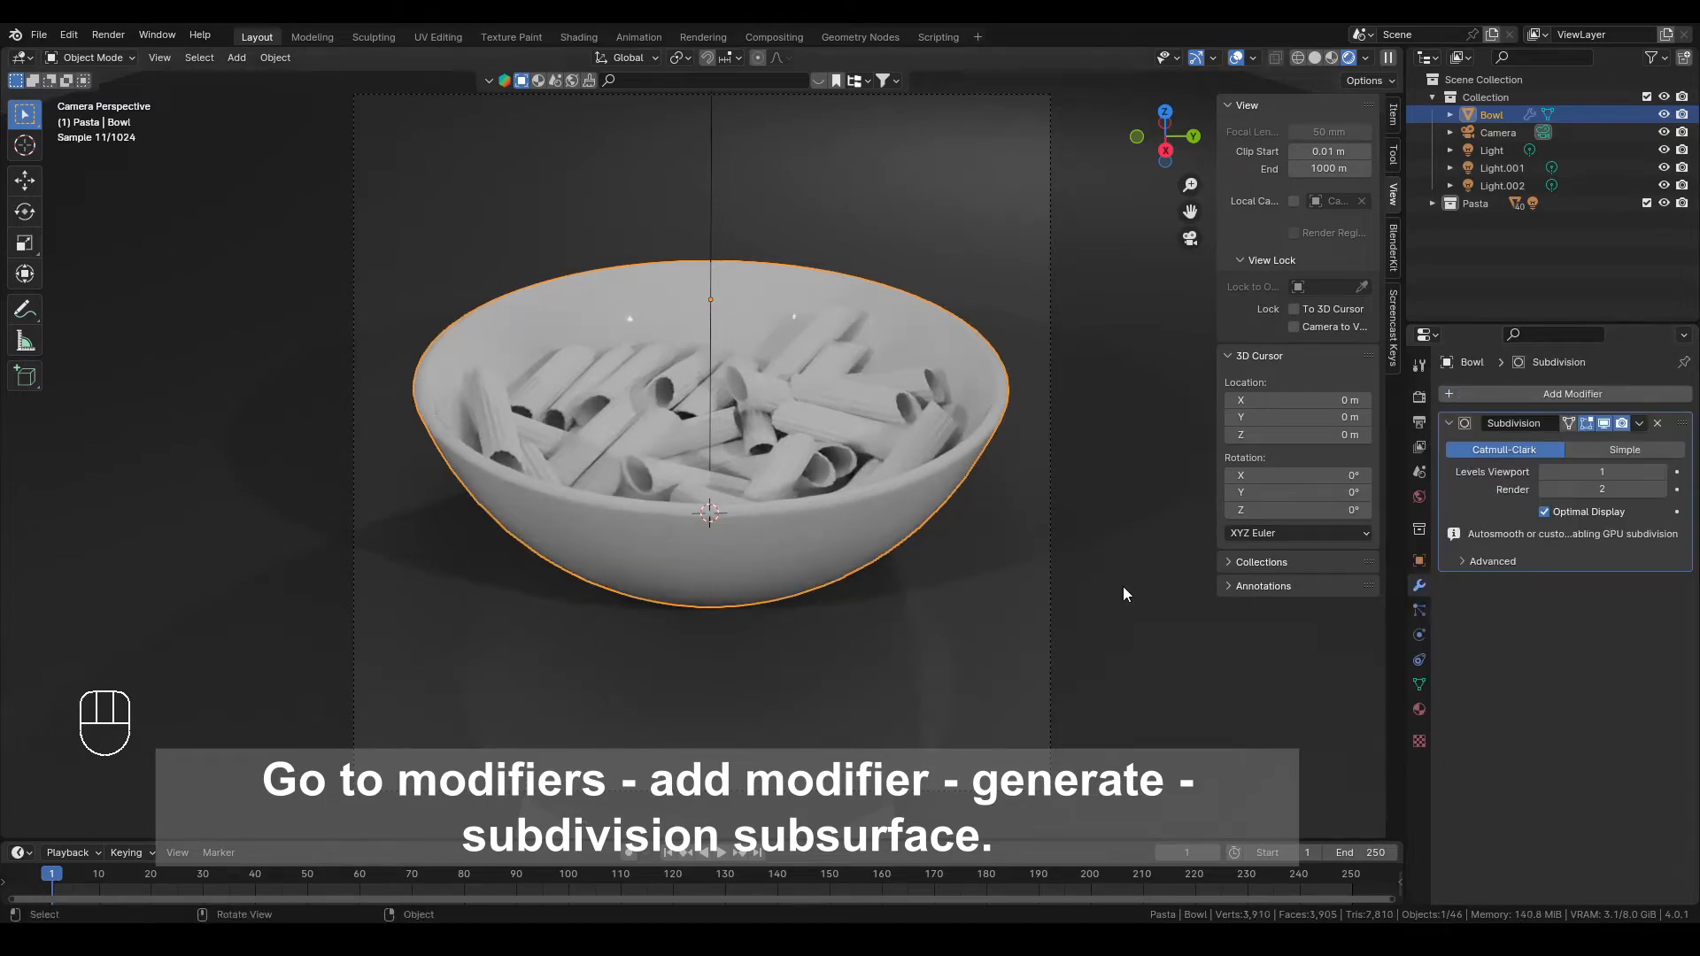
Move the area light from the Pasta collection into the original Collection
{"action": "scroll", "coordinate": [1013, 529], "scroll_direction": "up", "scroll_amount": 2}
{"action": "left_click", "coordinate": [903, 382]}
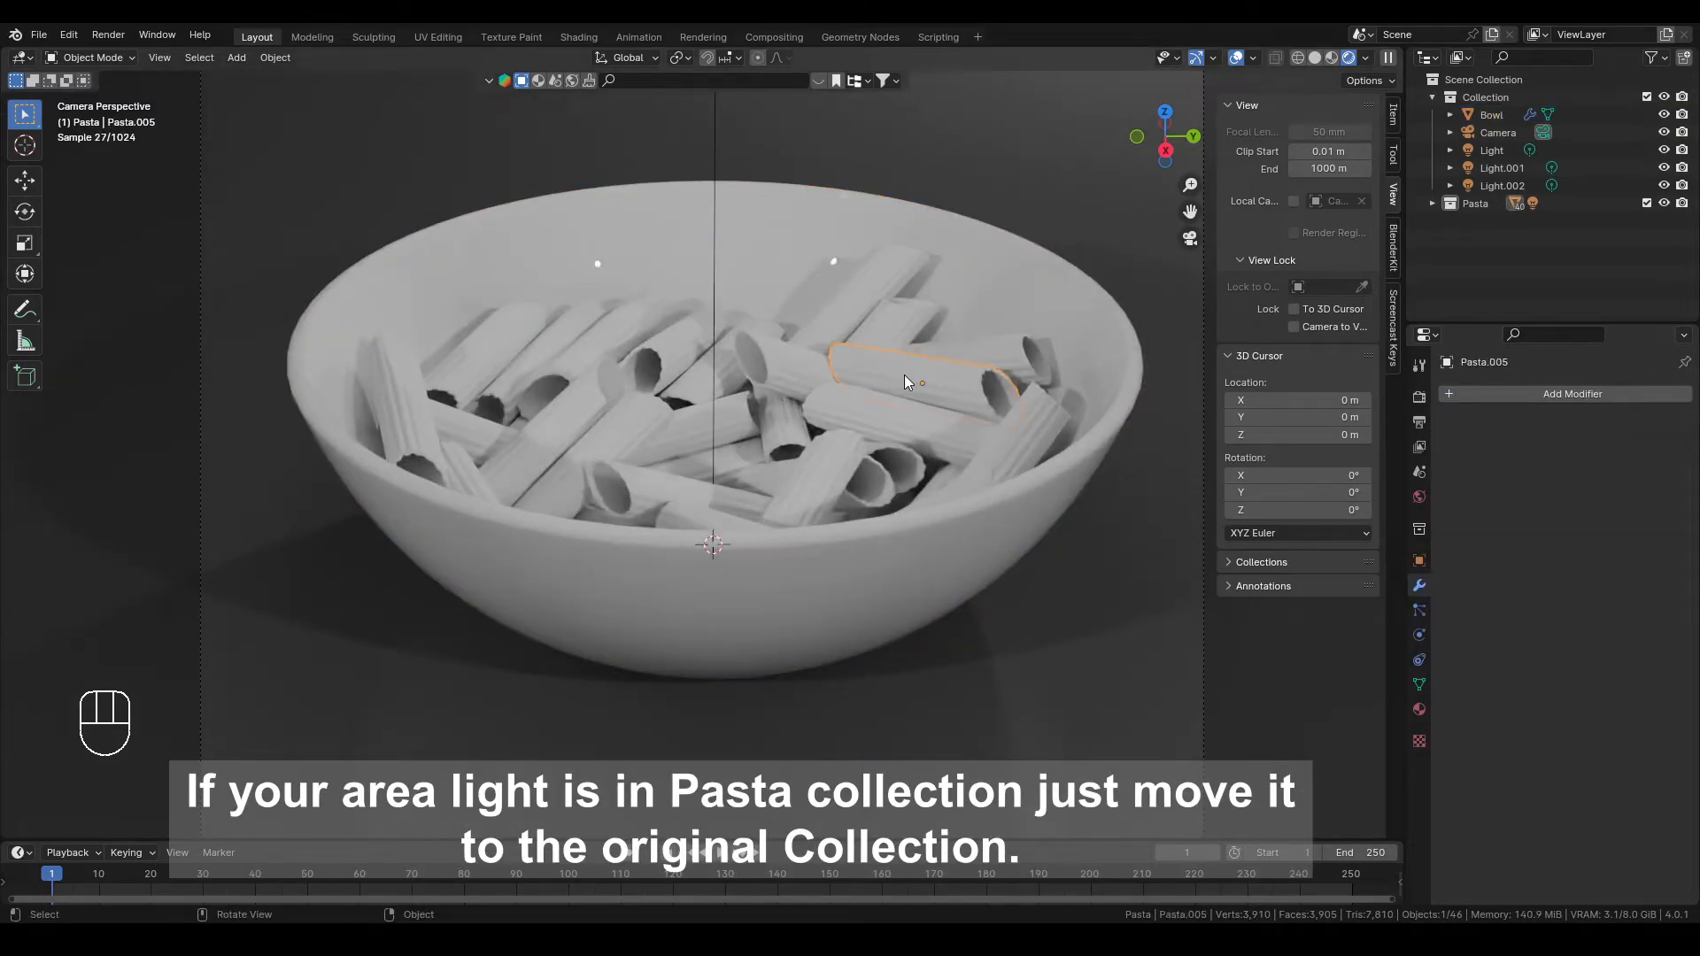
{"action": "left_click", "coordinate": [1432, 203]}
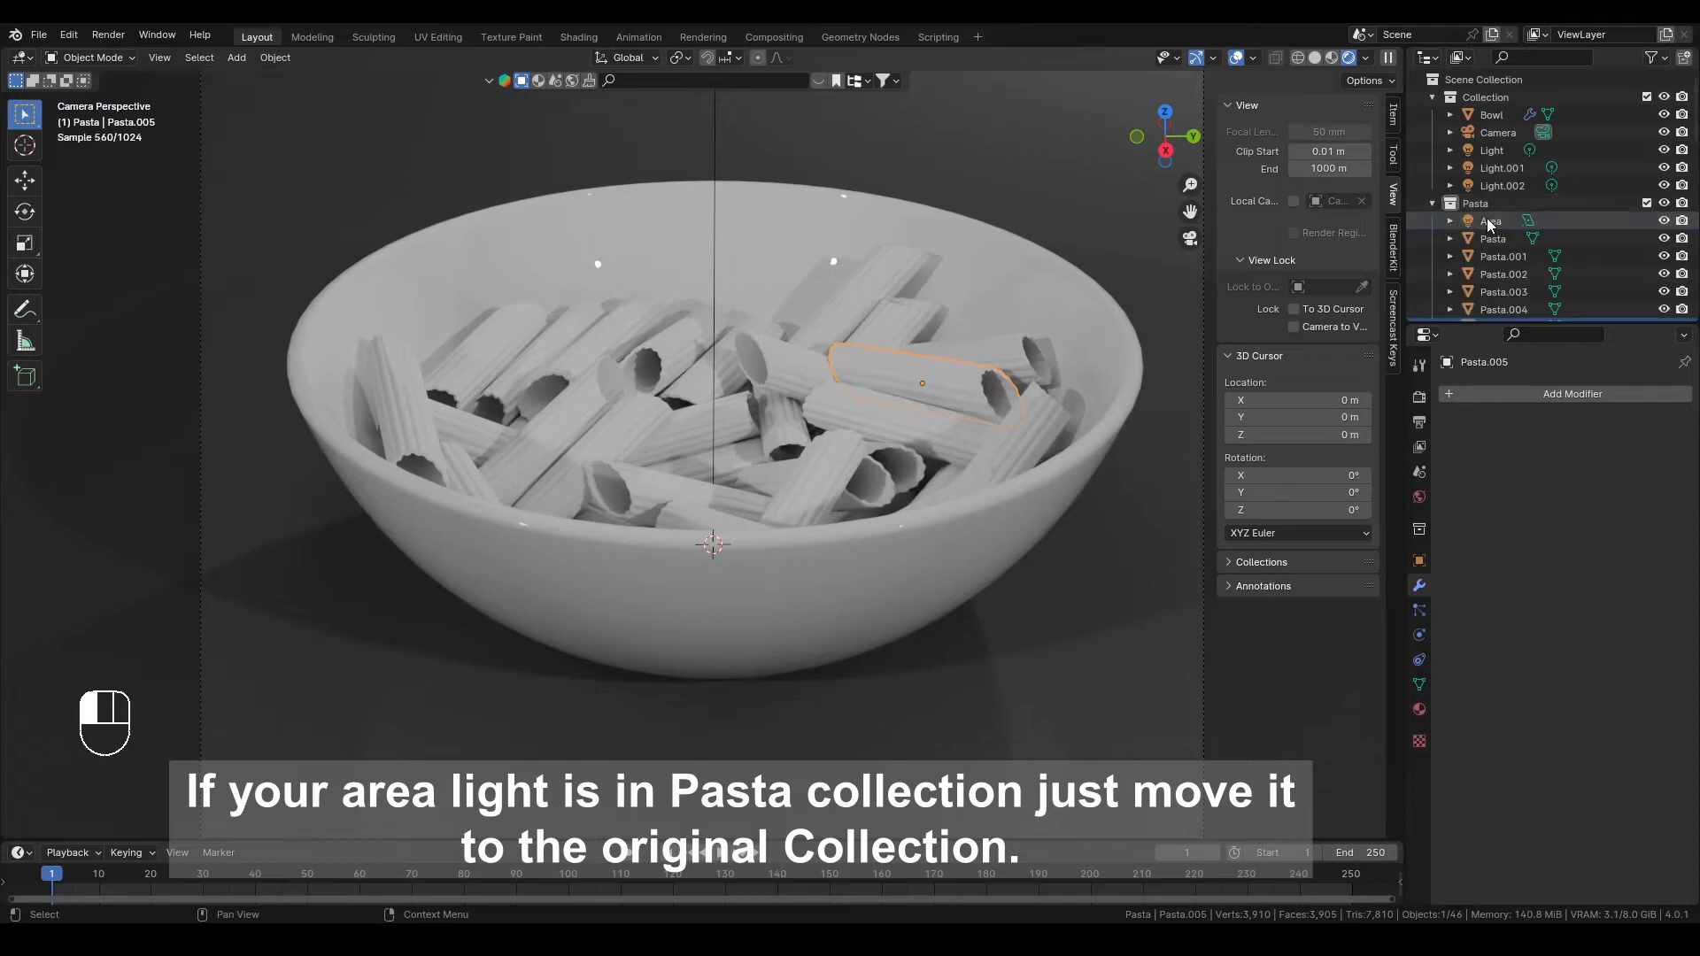
{"action": "left_click", "coordinate": [1490, 222]}
{"action": "left_click_drag", "start_coordinate": [1489, 223], "coordinate": [1521, 104]}
Try to join all objects of the Pasta collection into one mesh, and undo the join
{"action": "left_click", "coordinate": [1505, 225]}
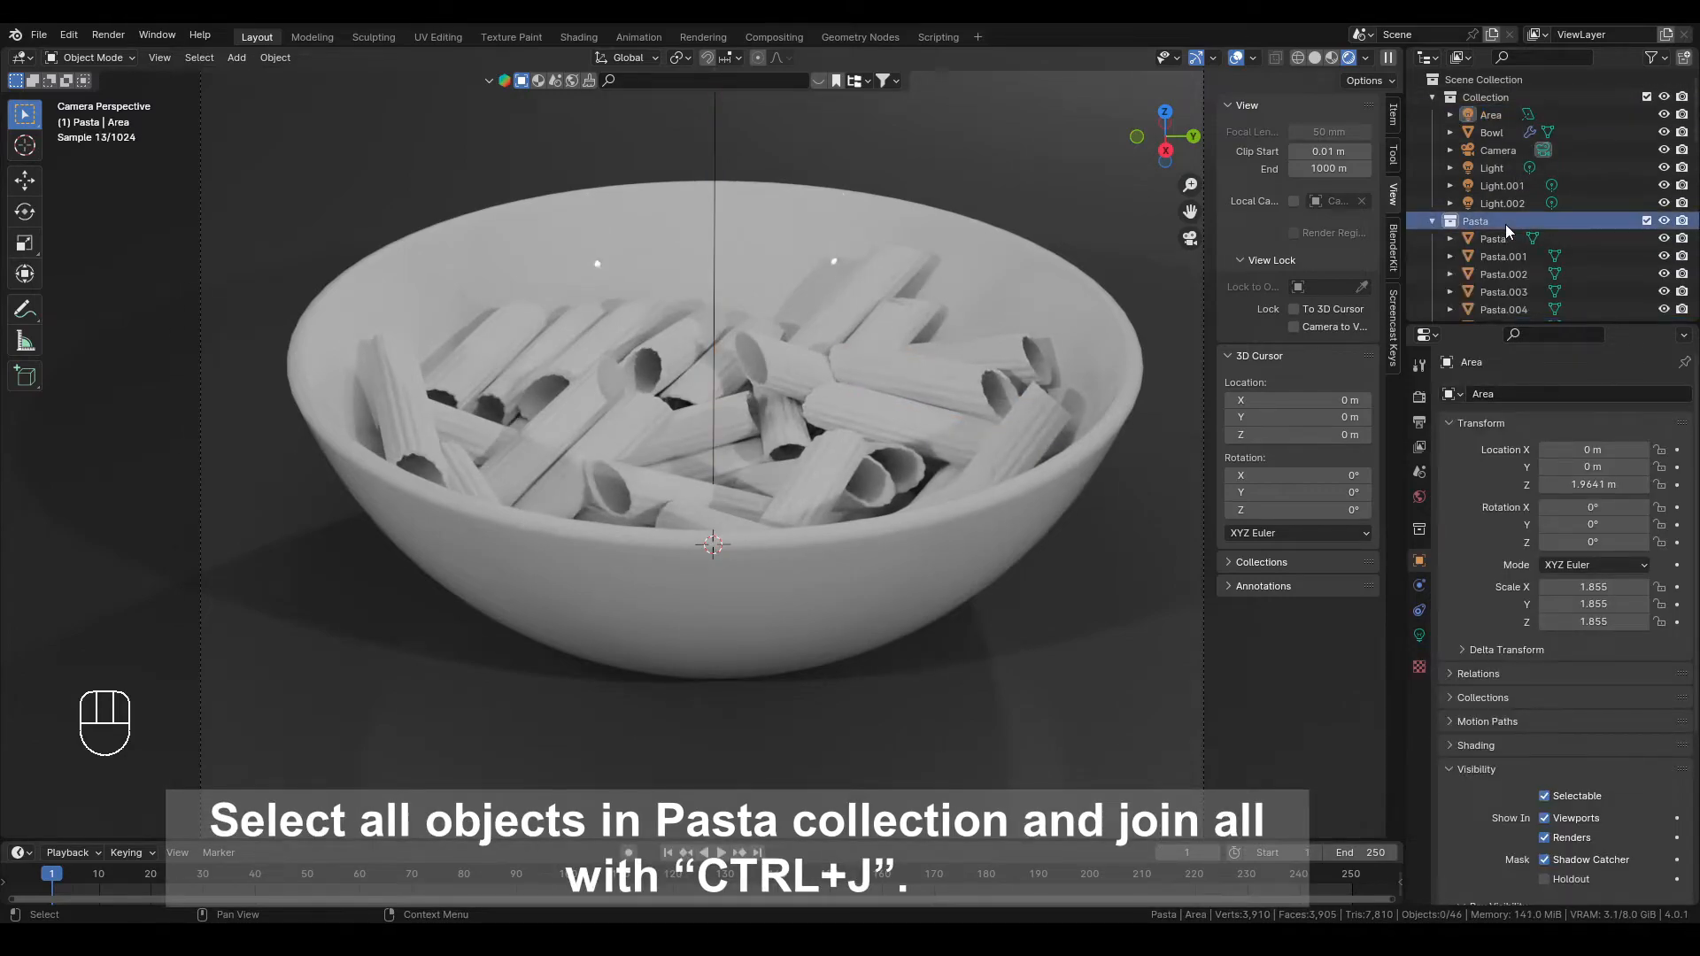
{"action": "right_click", "coordinate": [1505, 225]}
{"action": "left_click", "coordinate": [1505, 225]}
{"action": "left_click", "coordinate": [1507, 237], "text": "ctrl"}
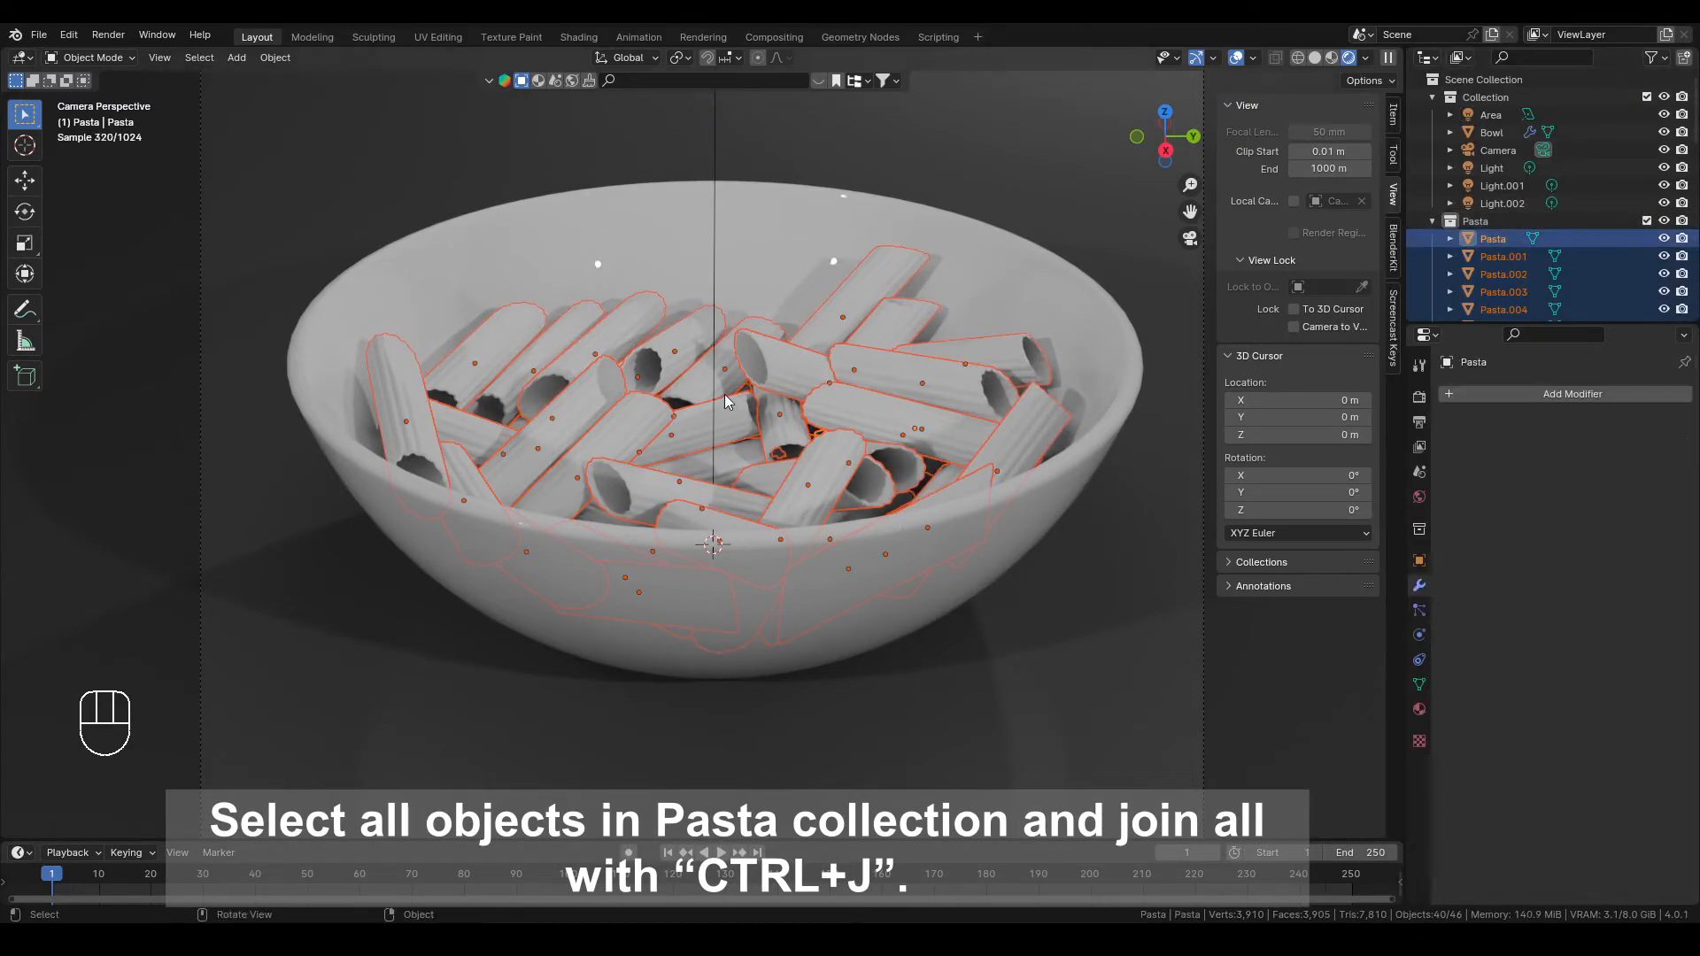
{"action": "key", "text": "ctrl+j"}
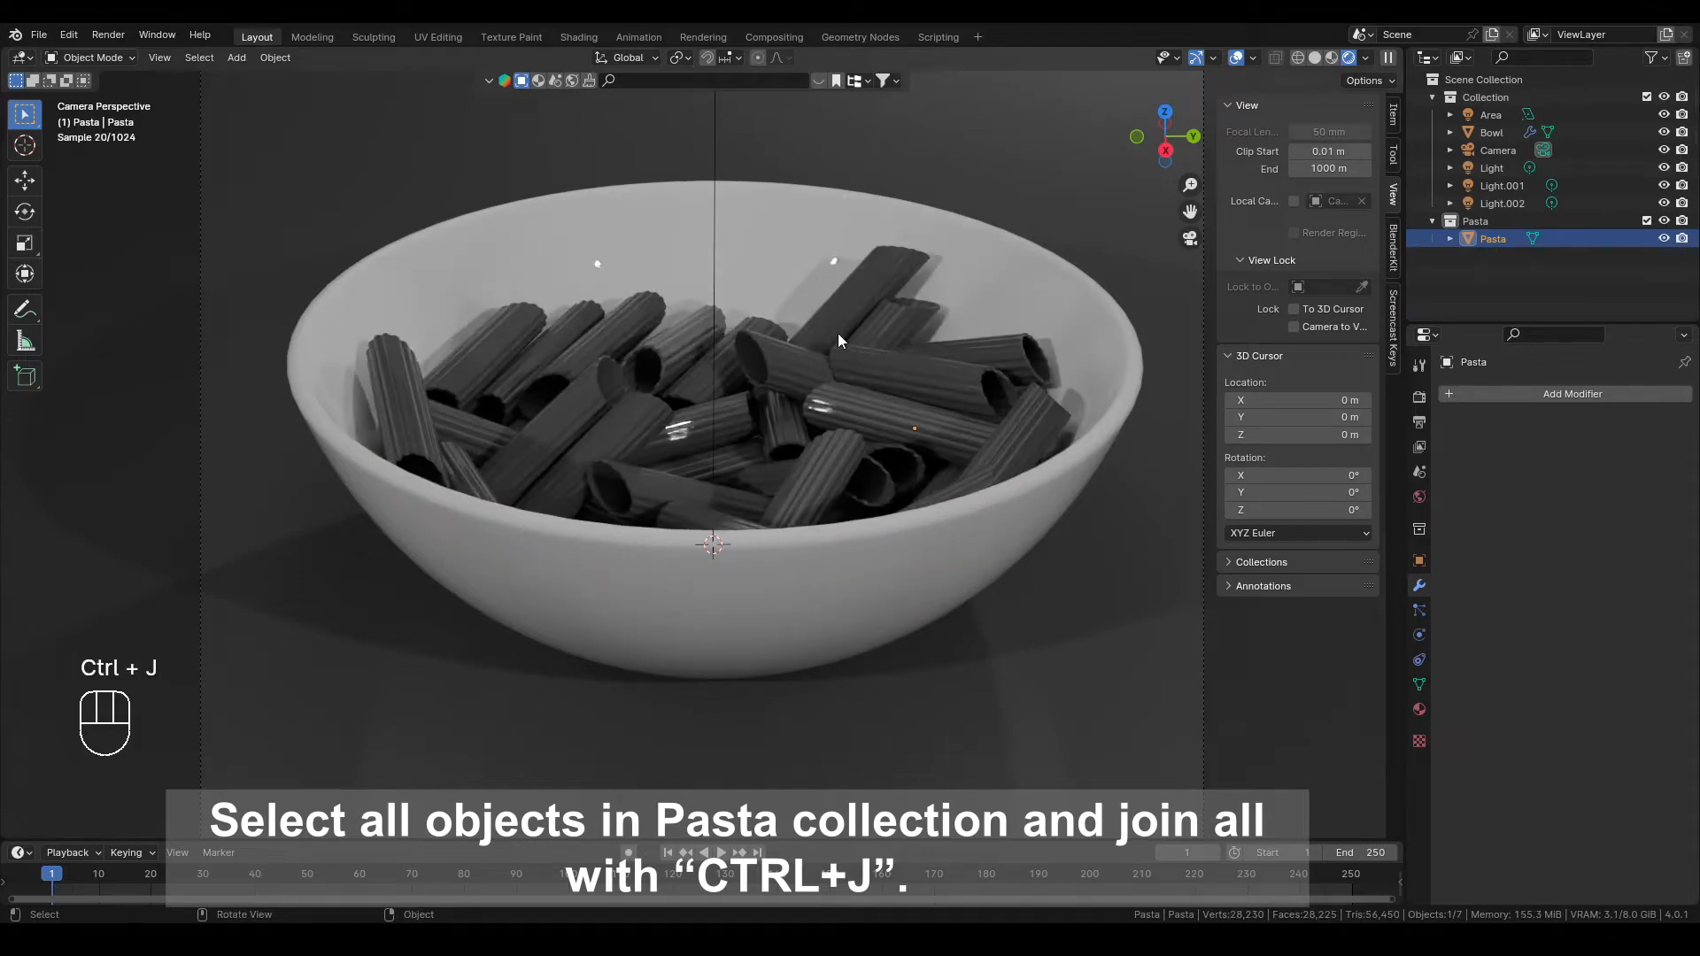
{"action": "scroll", "coordinate": [980, 216], "scroll_direction": "down", "scroll_amount": 10}
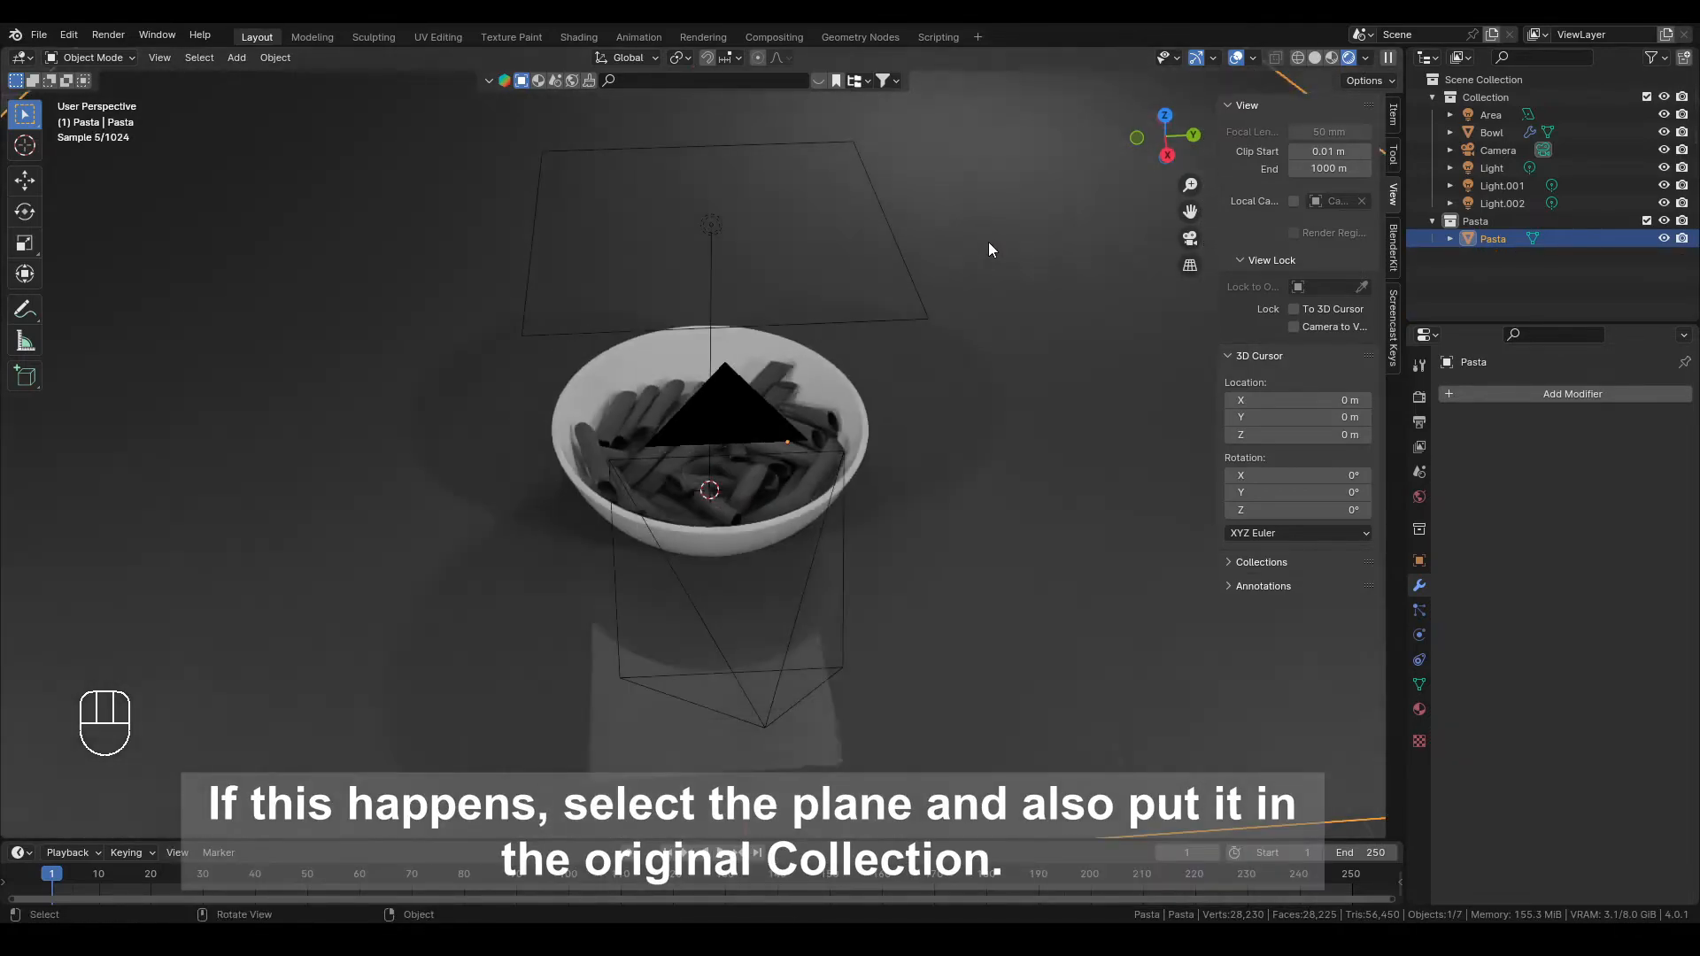
{"action": "key", "text": "ctrl+z"}
{"action": "key", "text": "ctrl+z"}
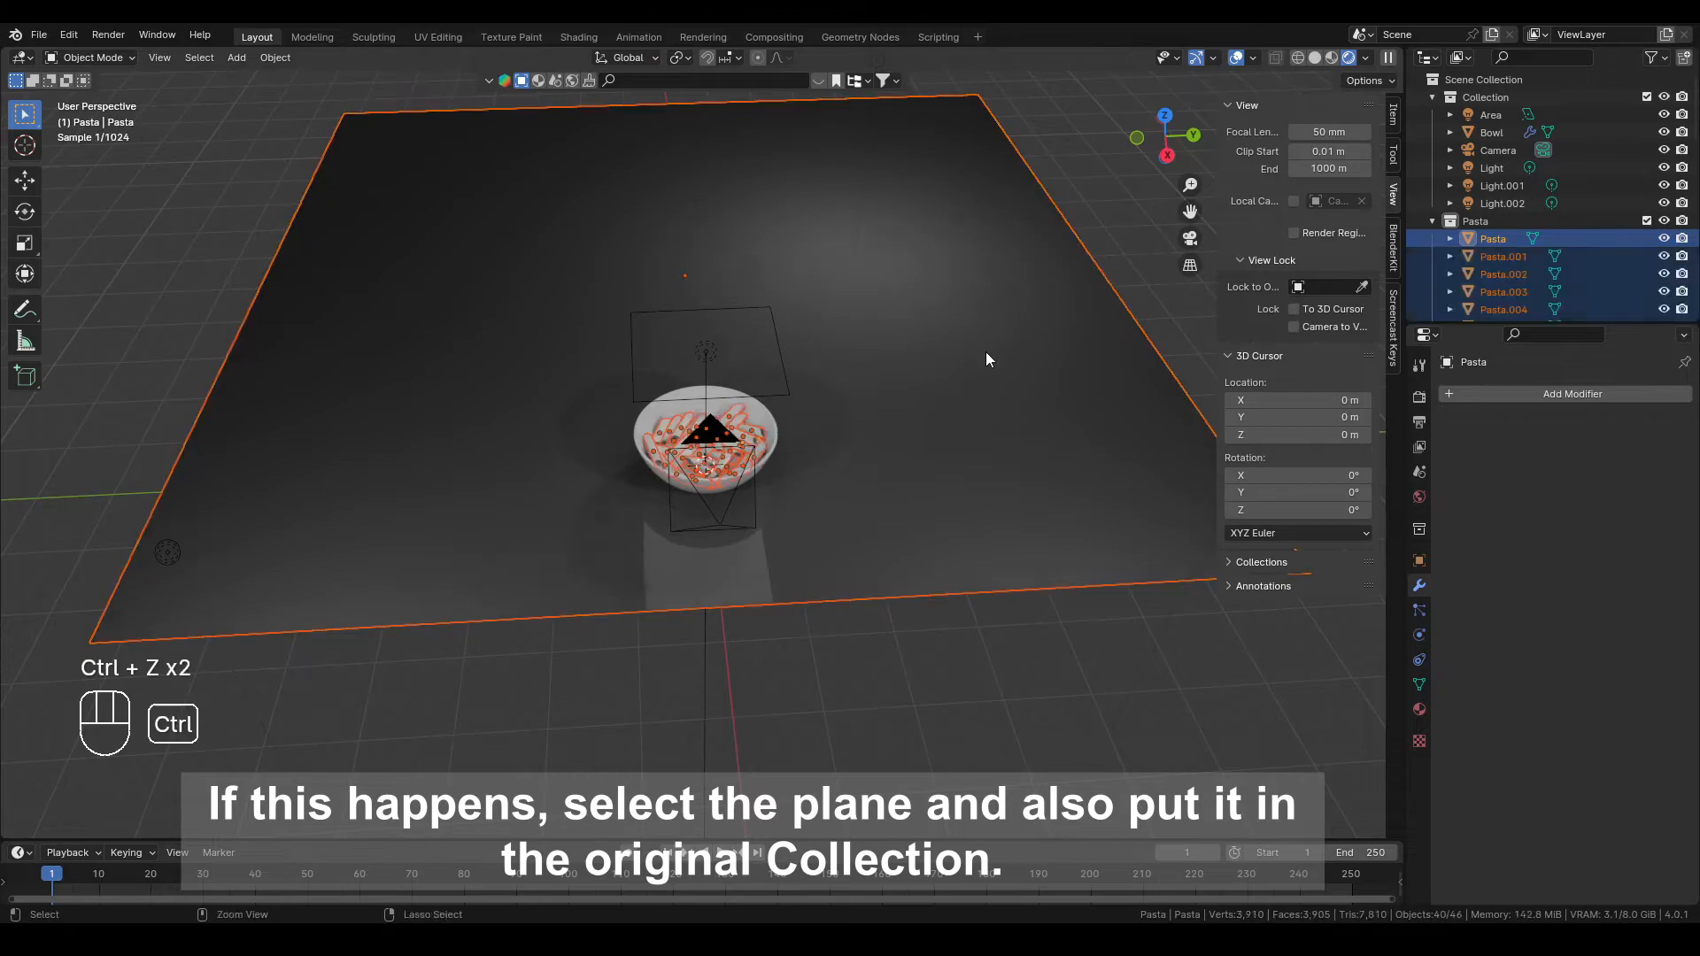
Move the ground plane from the Pasta collection into the original Collection
{"action": "scroll", "coordinate": [1589, 253], "scroll_direction": "down", "scroll_amount": 10}
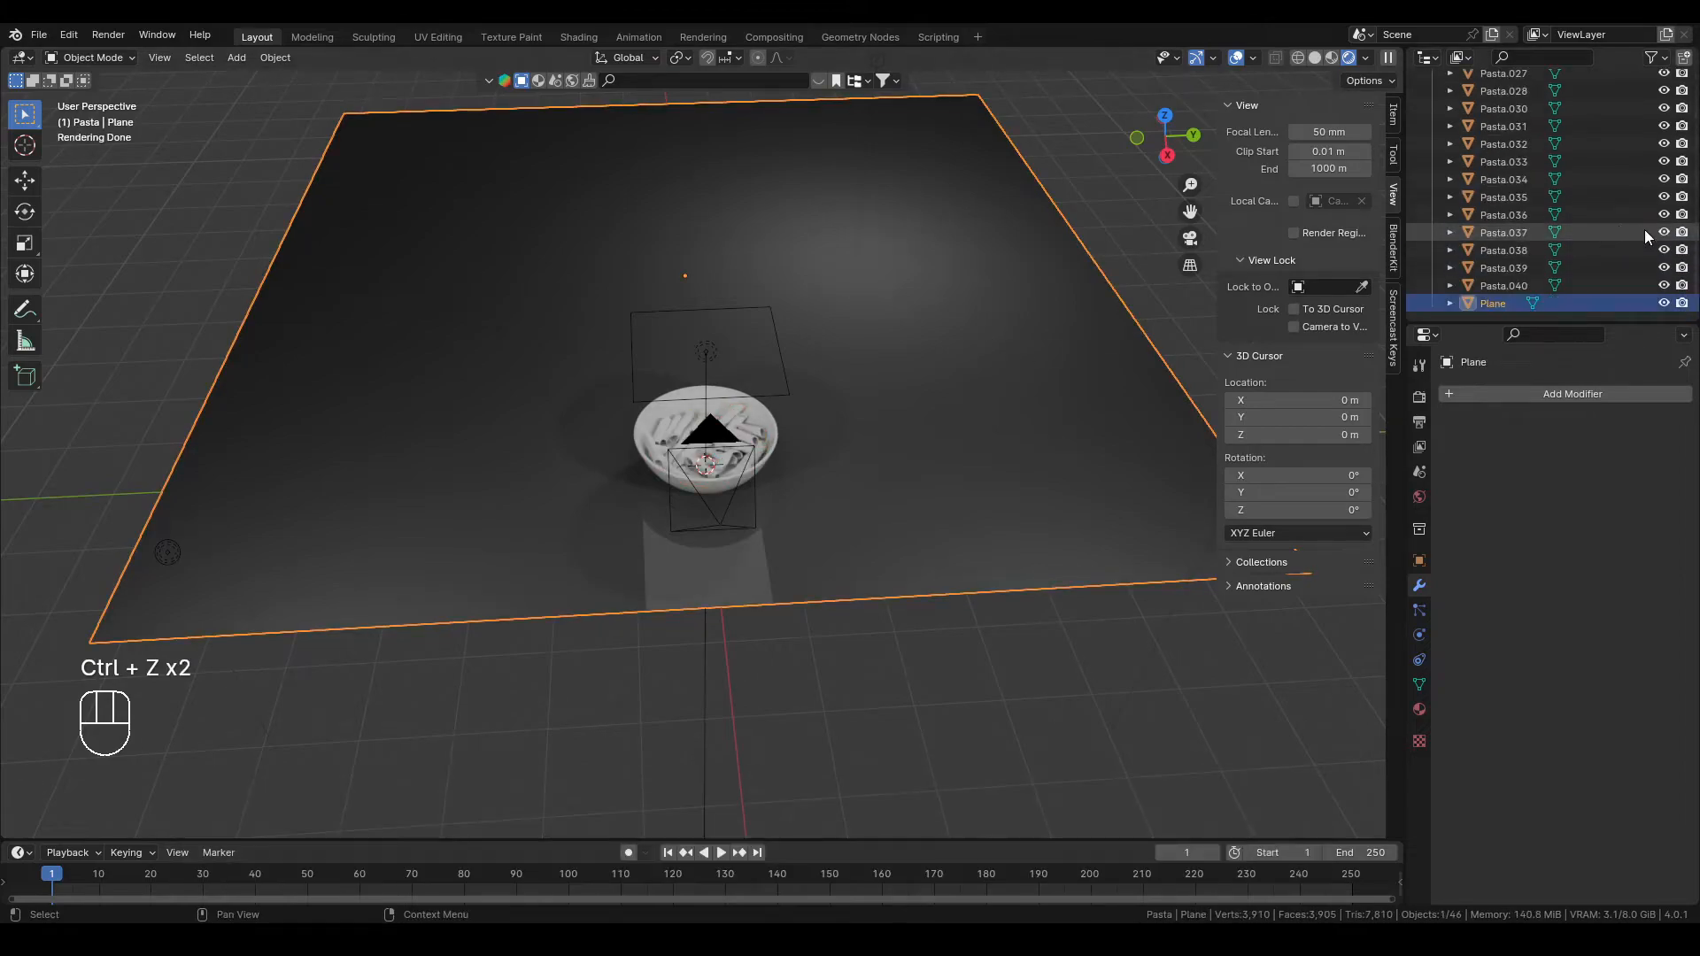
{"action": "left_click", "coordinate": [1451, 304]}
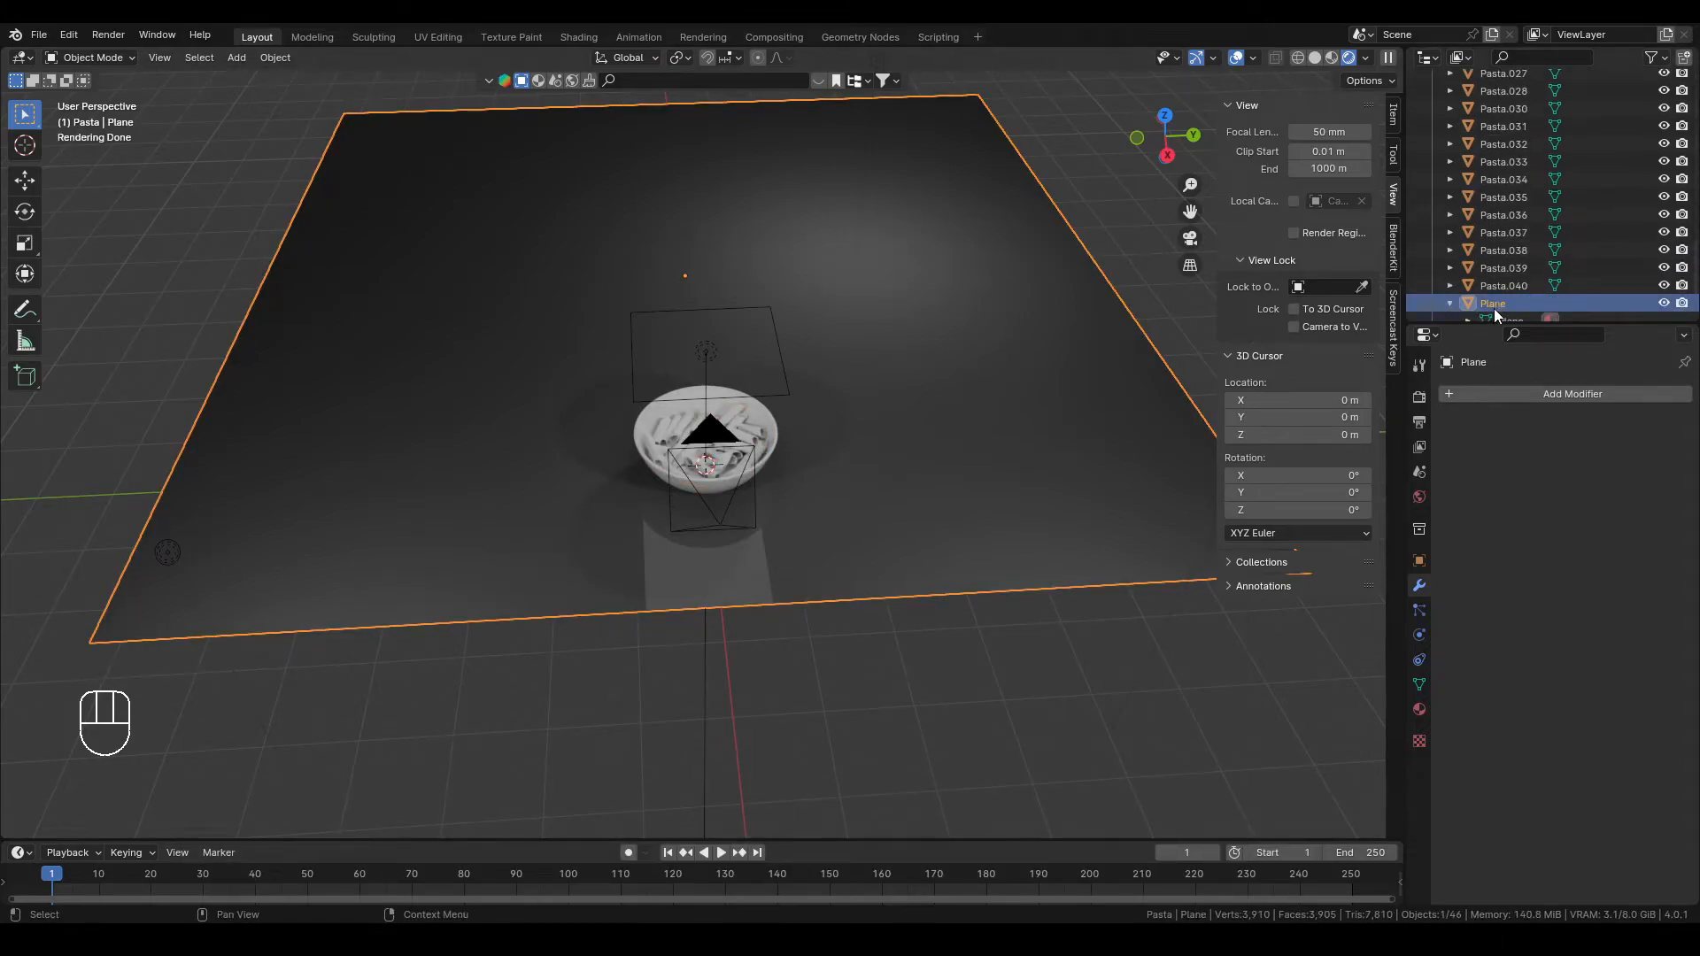
{"action": "left_click_drag", "start_coordinate": [1495, 308], "coordinate": [1528, 125]}
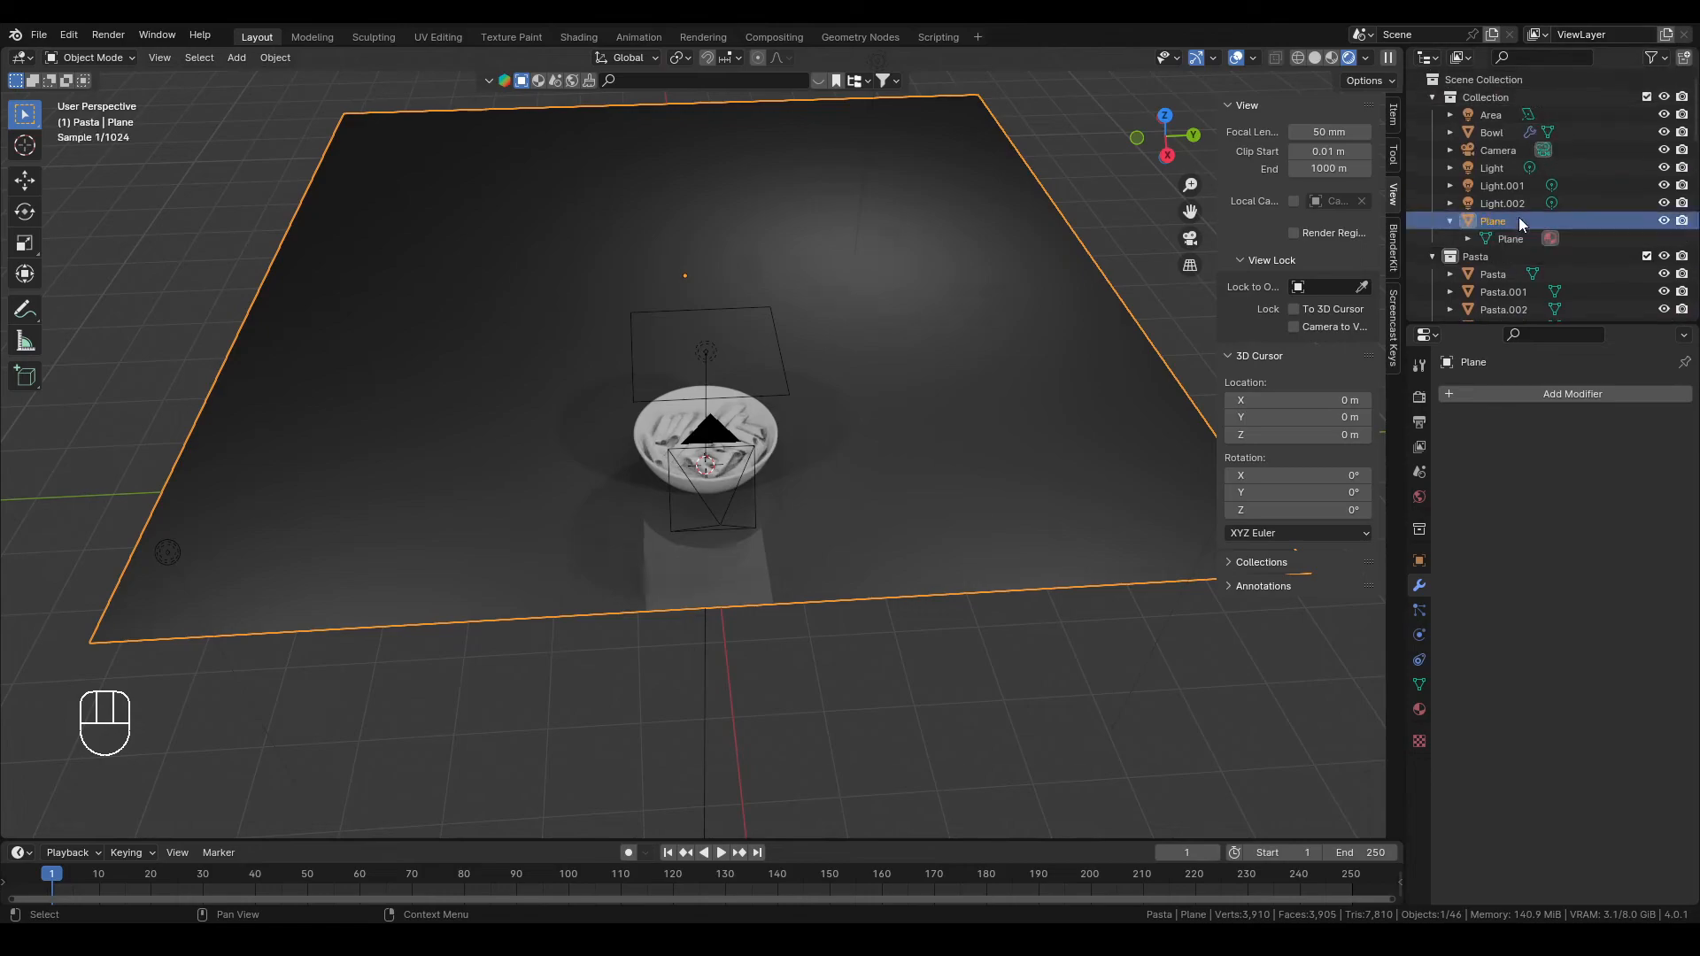
Select all objects in the Pasta collection, join them into one mesh and return to the camera view
{"action": "left_click", "coordinate": [1485, 263]}
{"action": "right_click", "coordinate": [1484, 264]}
{"action": "left_click", "coordinate": [1478, 269]}
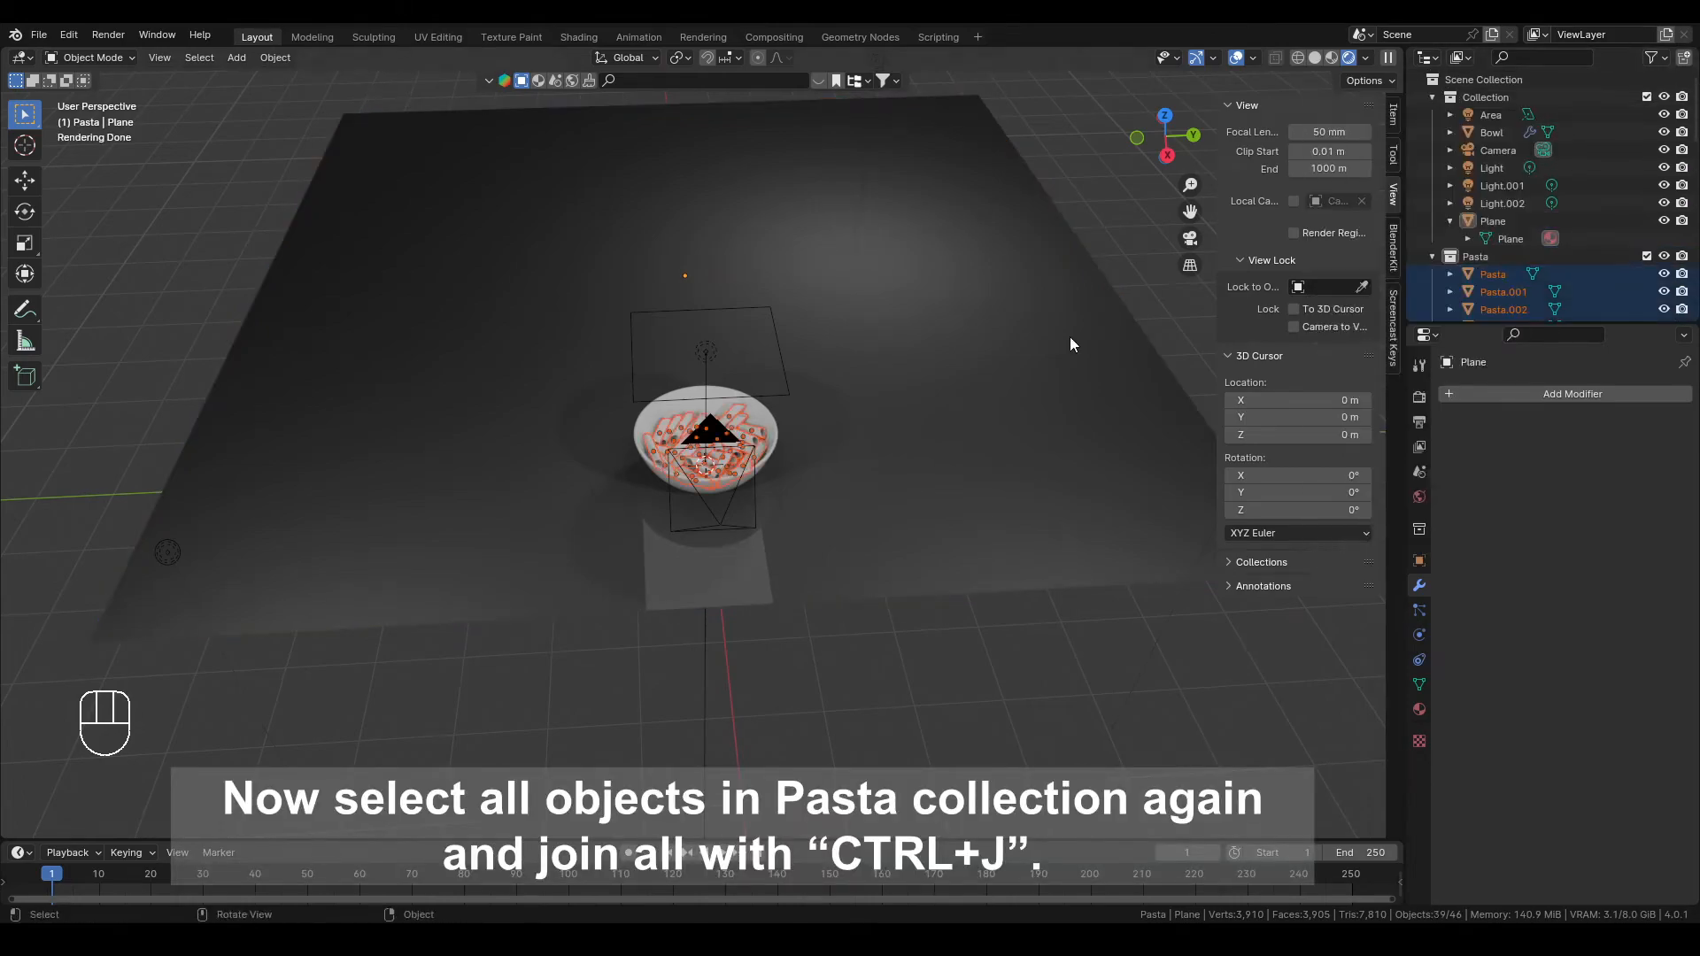
{"action": "scroll", "coordinate": [1069, 336], "scroll_direction": "up", "scroll_amount": 3}
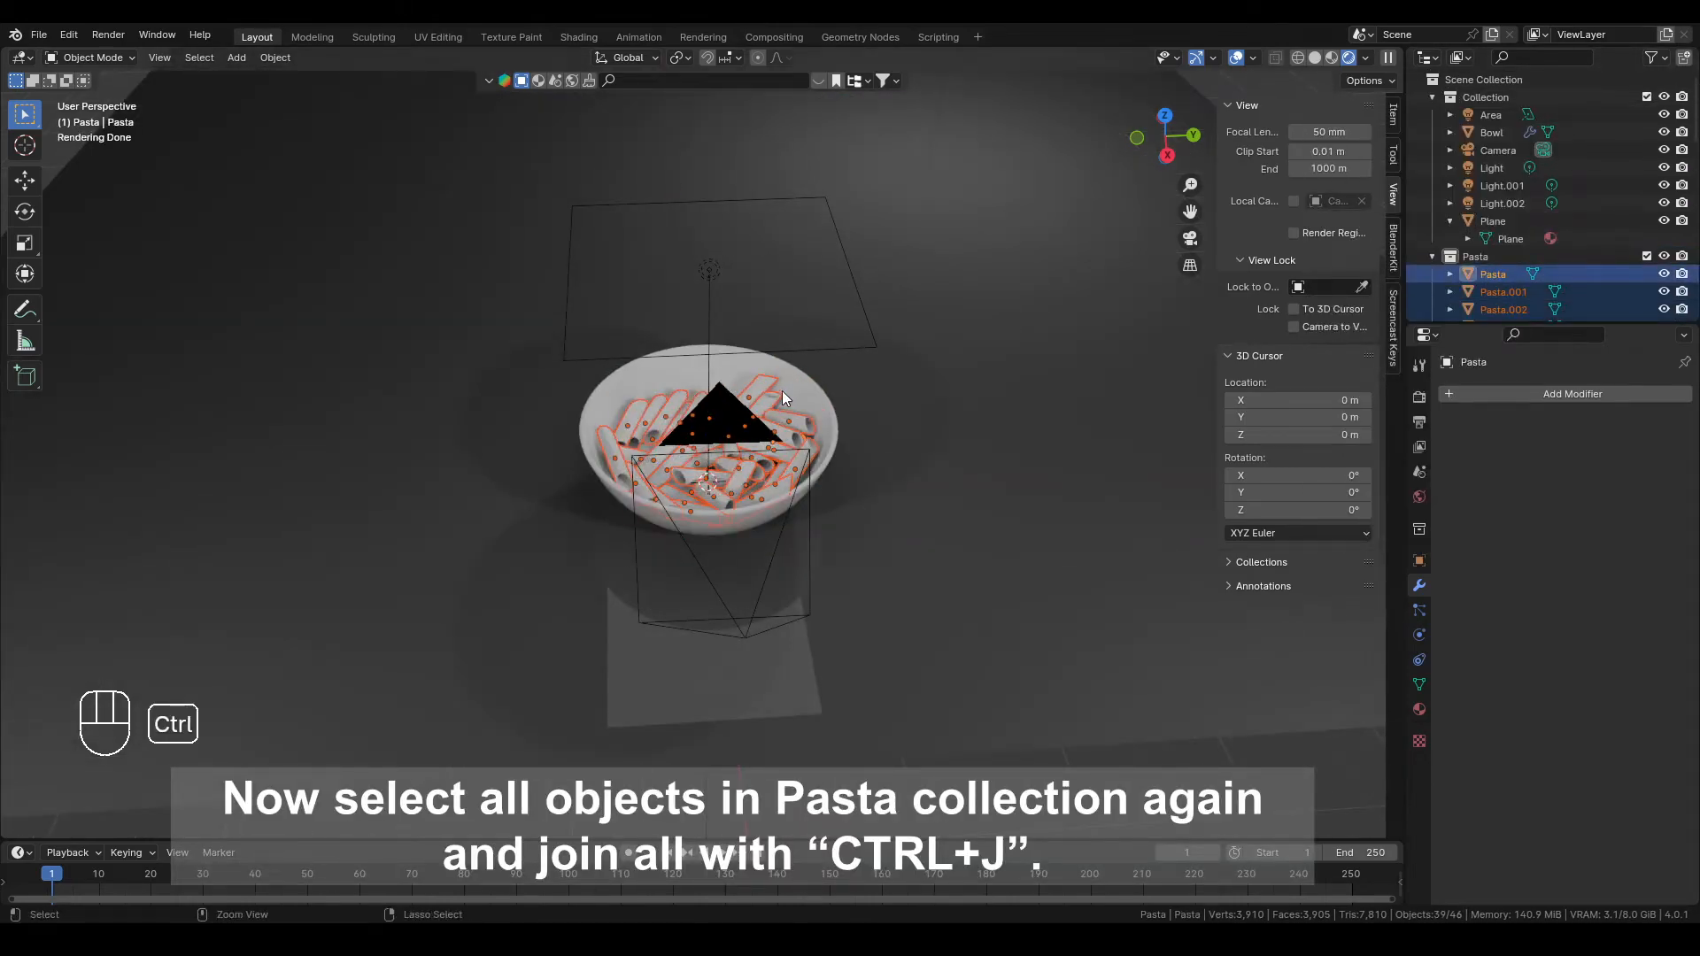
{"action": "key", "text": "ctrl+j"}
{"action": "scroll", "coordinate": [783, 398], "scroll_direction": "up", "scroll_amount": 3}
{"action": "middle_click_drag", "start_coordinate": [842, 467], "coordinate": [762, 446]}
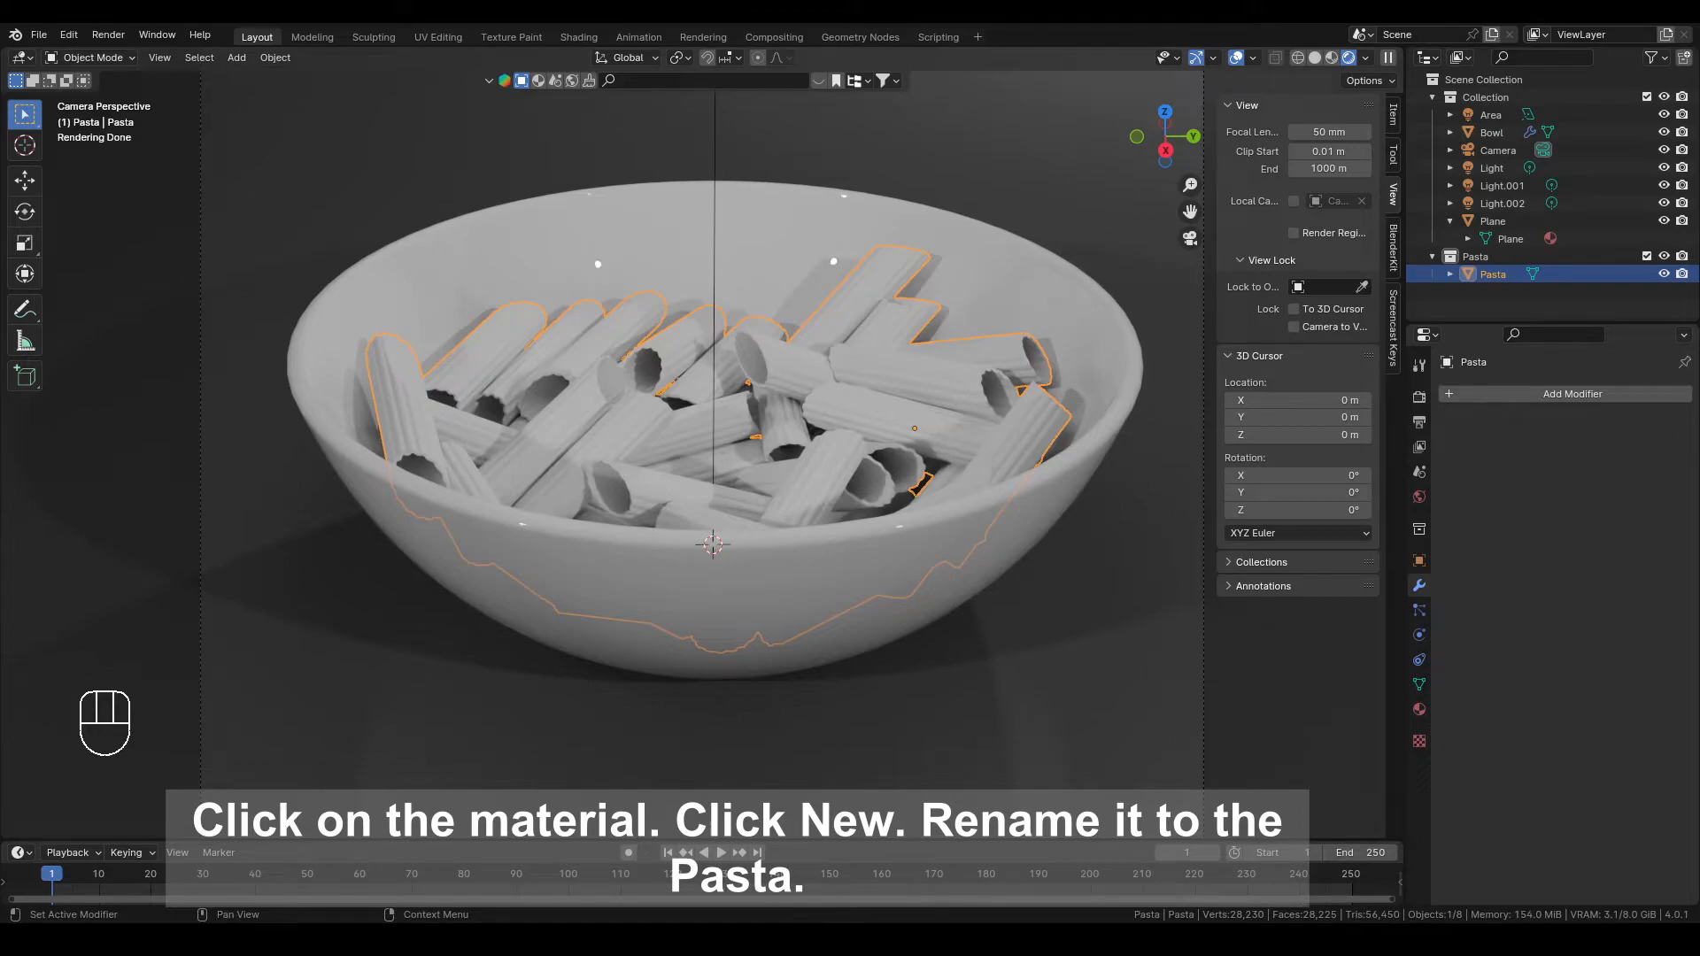
Give the joined pasta a new material and rename it Pasta
{"action": "left_click", "coordinate": [1420, 709]}
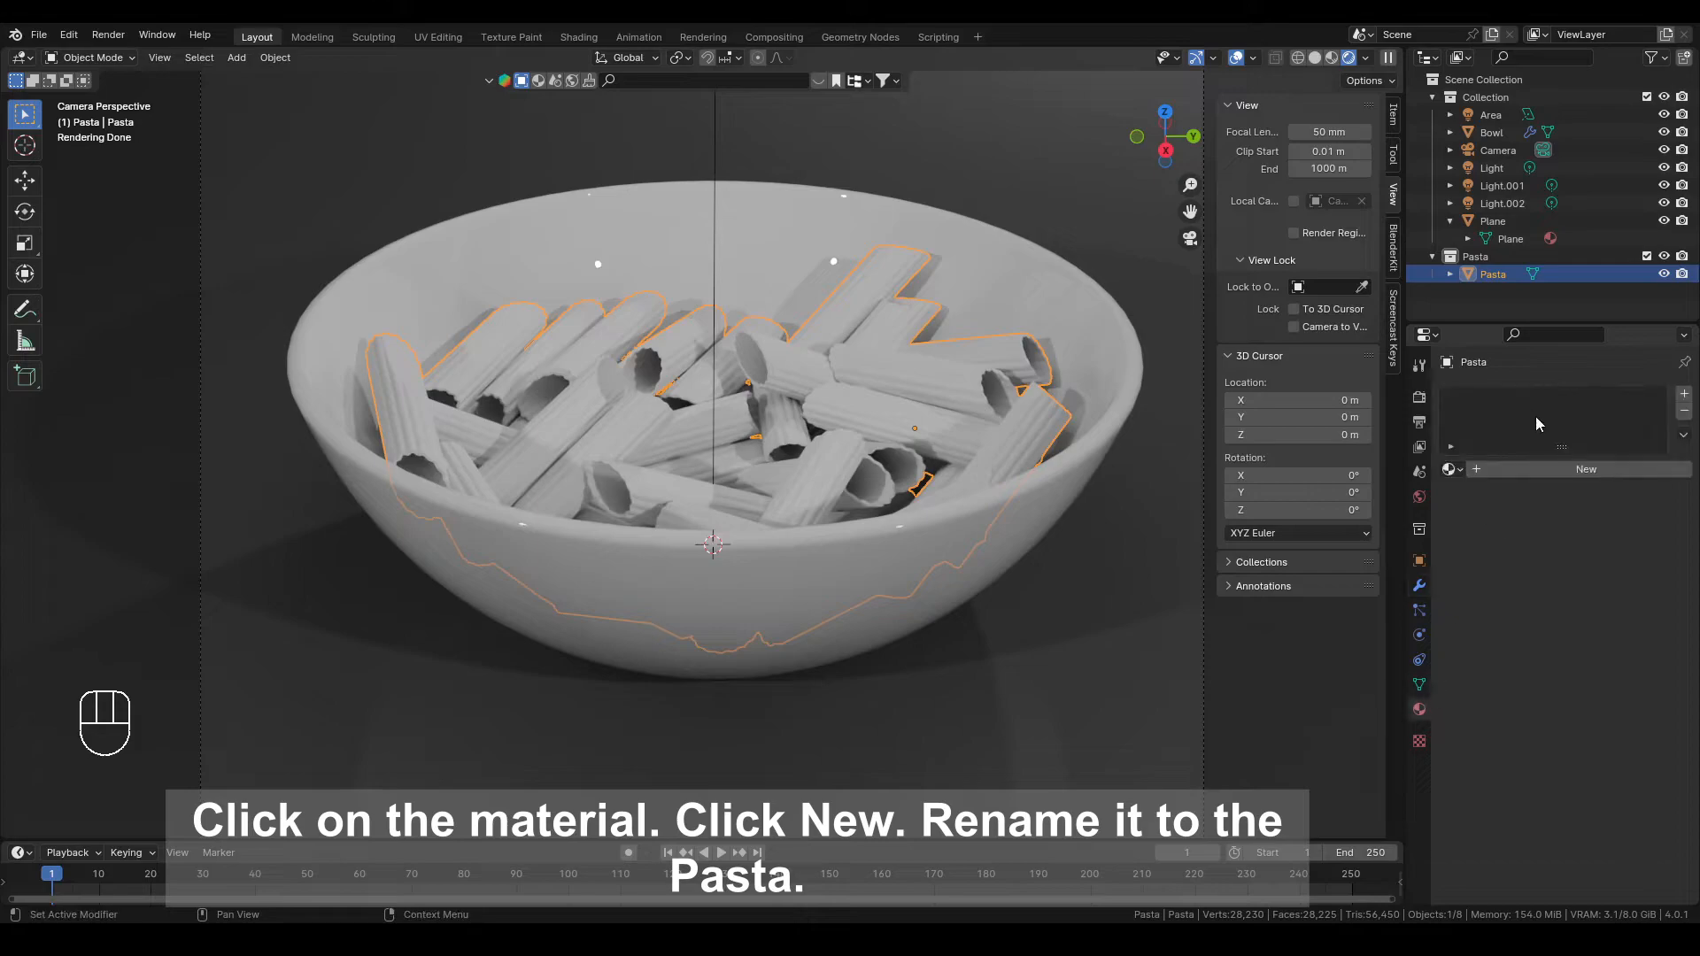
{"action": "left_click", "coordinate": [1563, 467]}
{"action": "double_click", "coordinate": [1562, 398]}
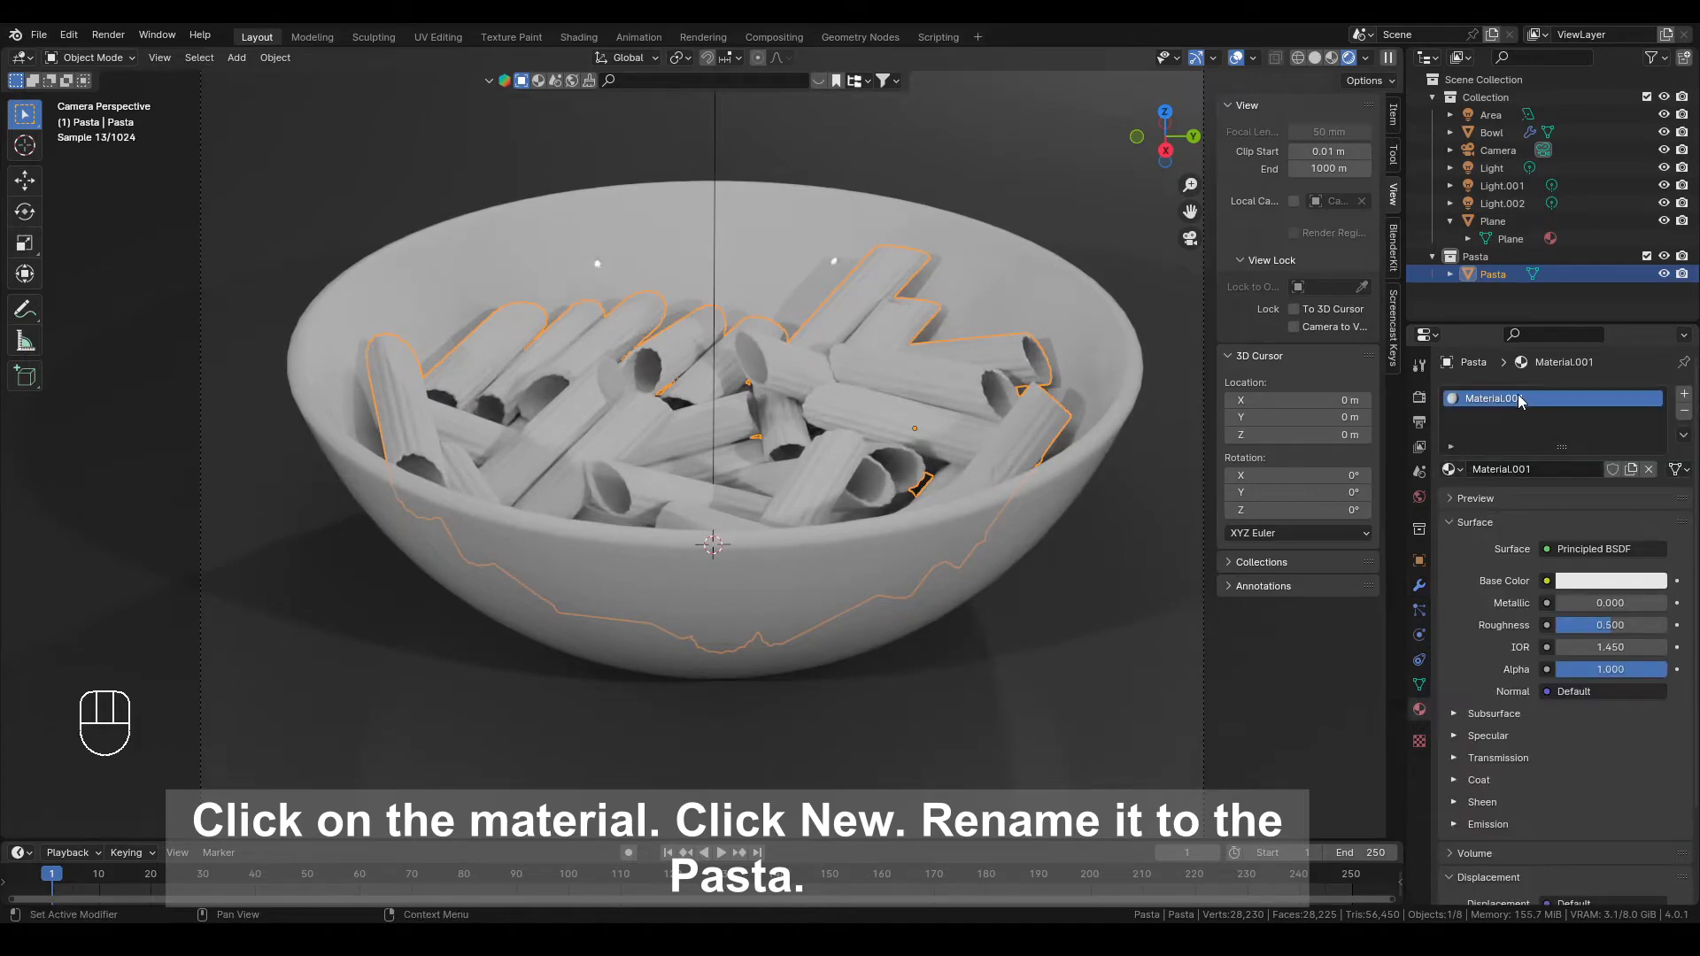
{"action": "type", "text": "Pasta"}
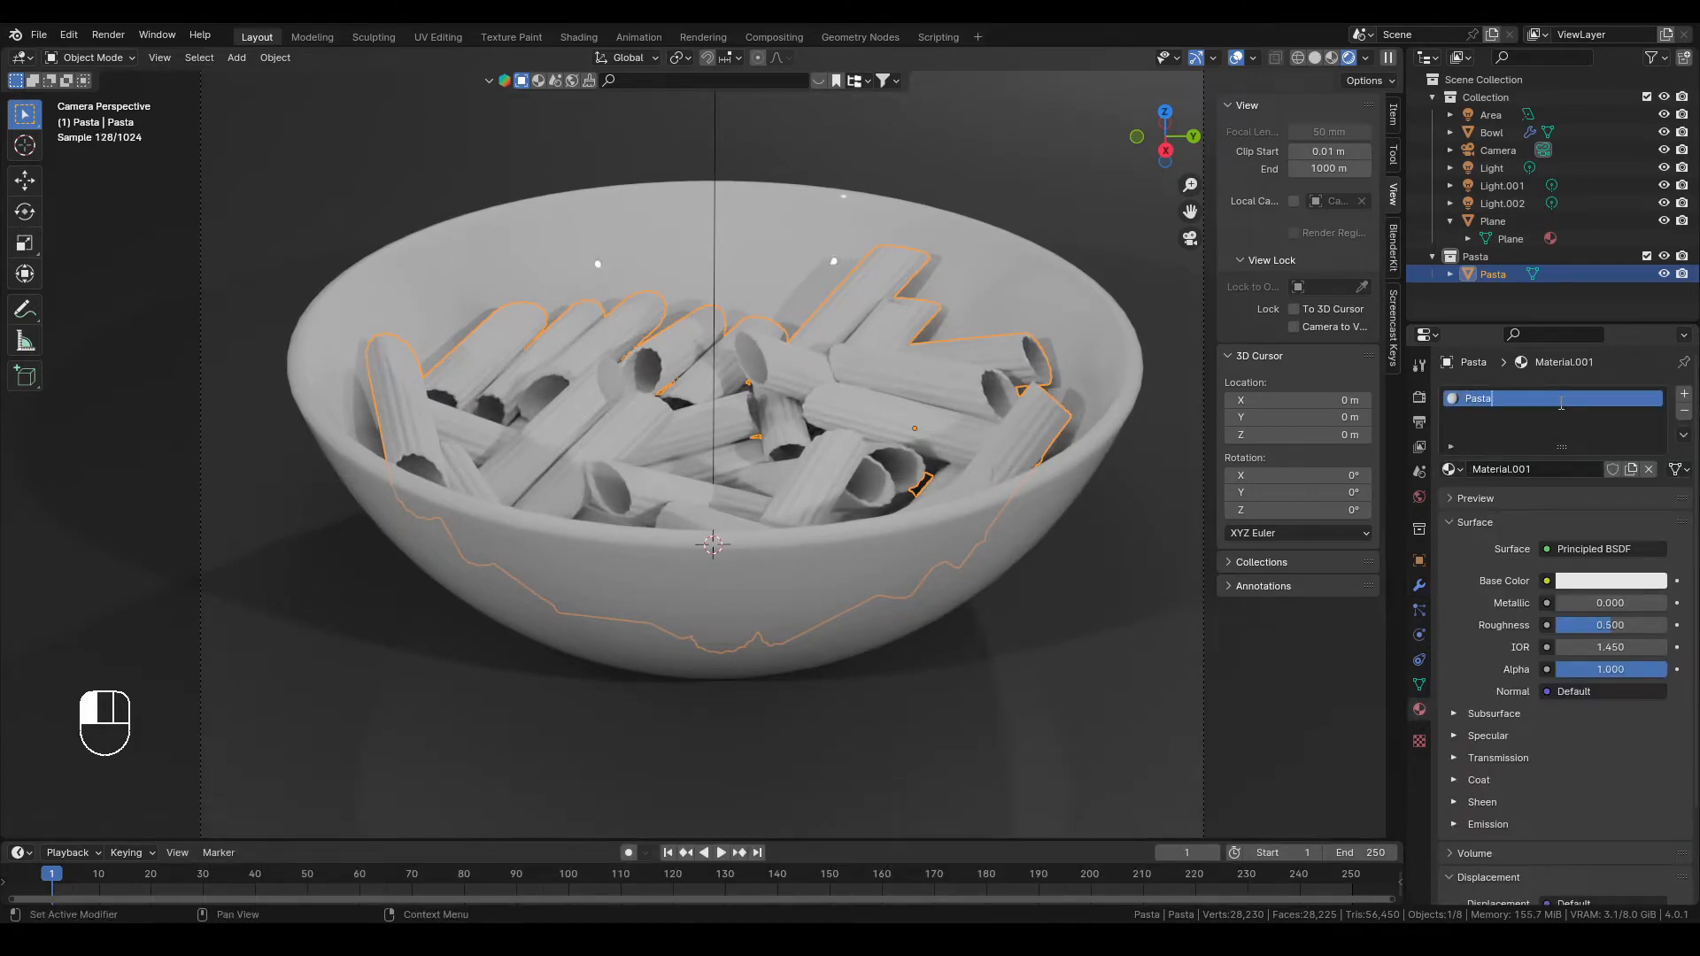
{"action": "key", "text": "Return"}
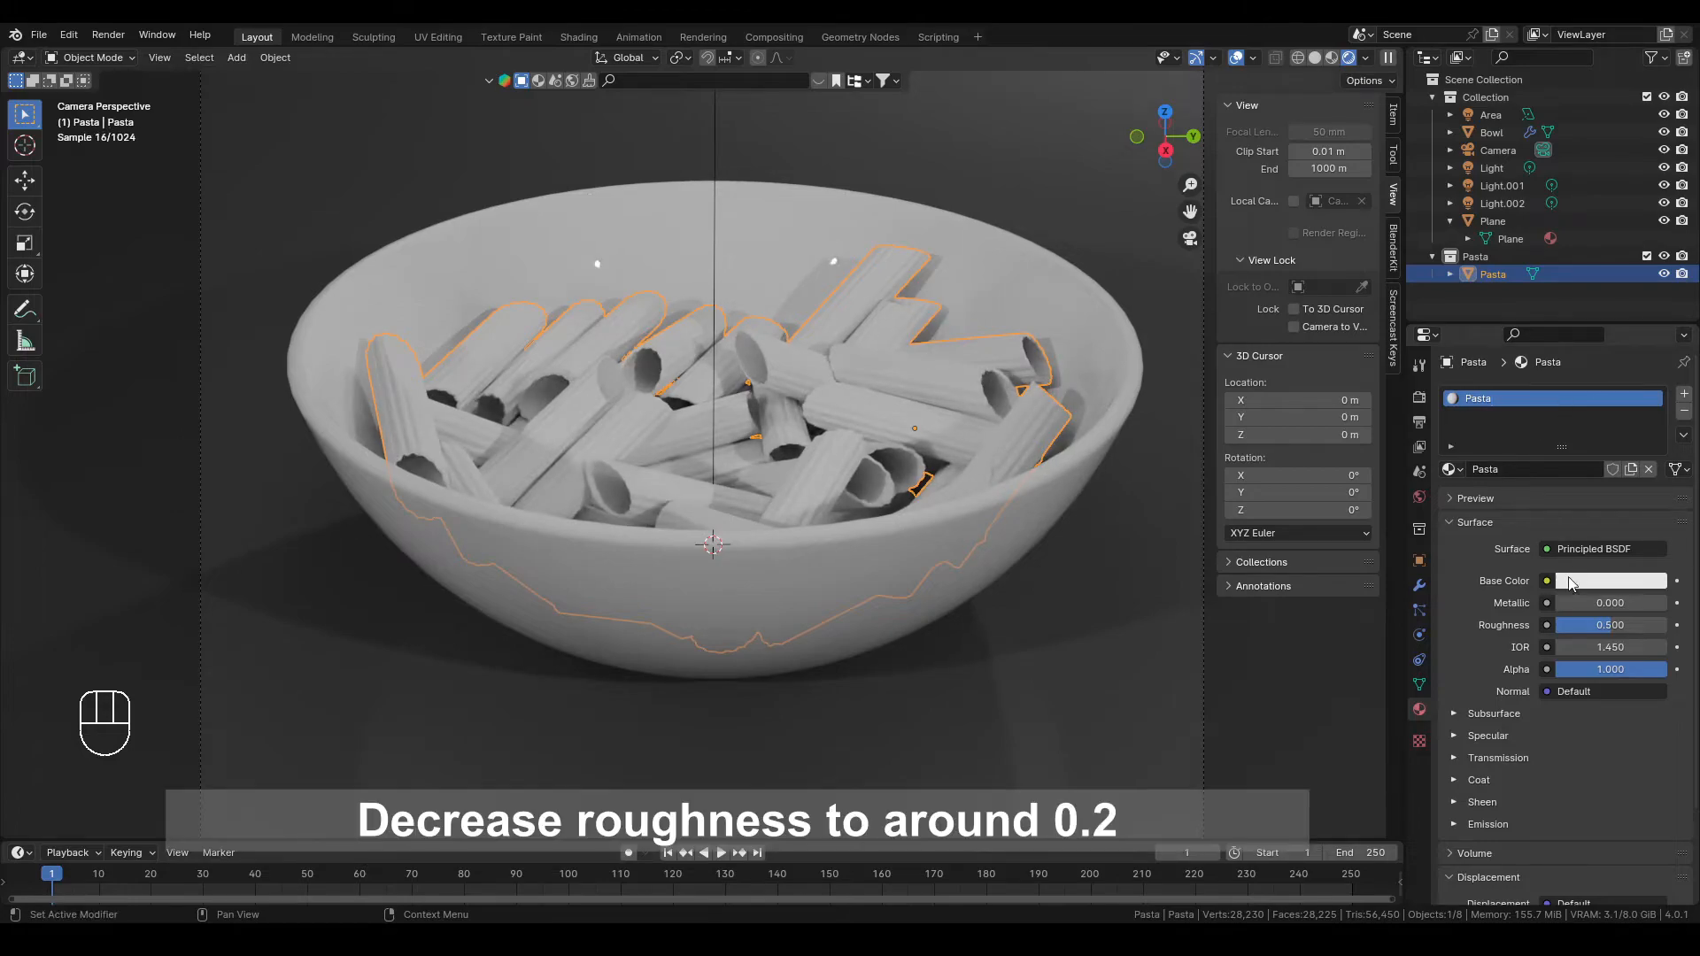
Set the Pasta material's roughness to about 0.185 and its base color to pale yellow with hue 0.118, saturation 0.534 and value 0.8
{"action": "left_click_drag", "start_coordinate": [1608, 625], "coordinate": [1566, 625]}
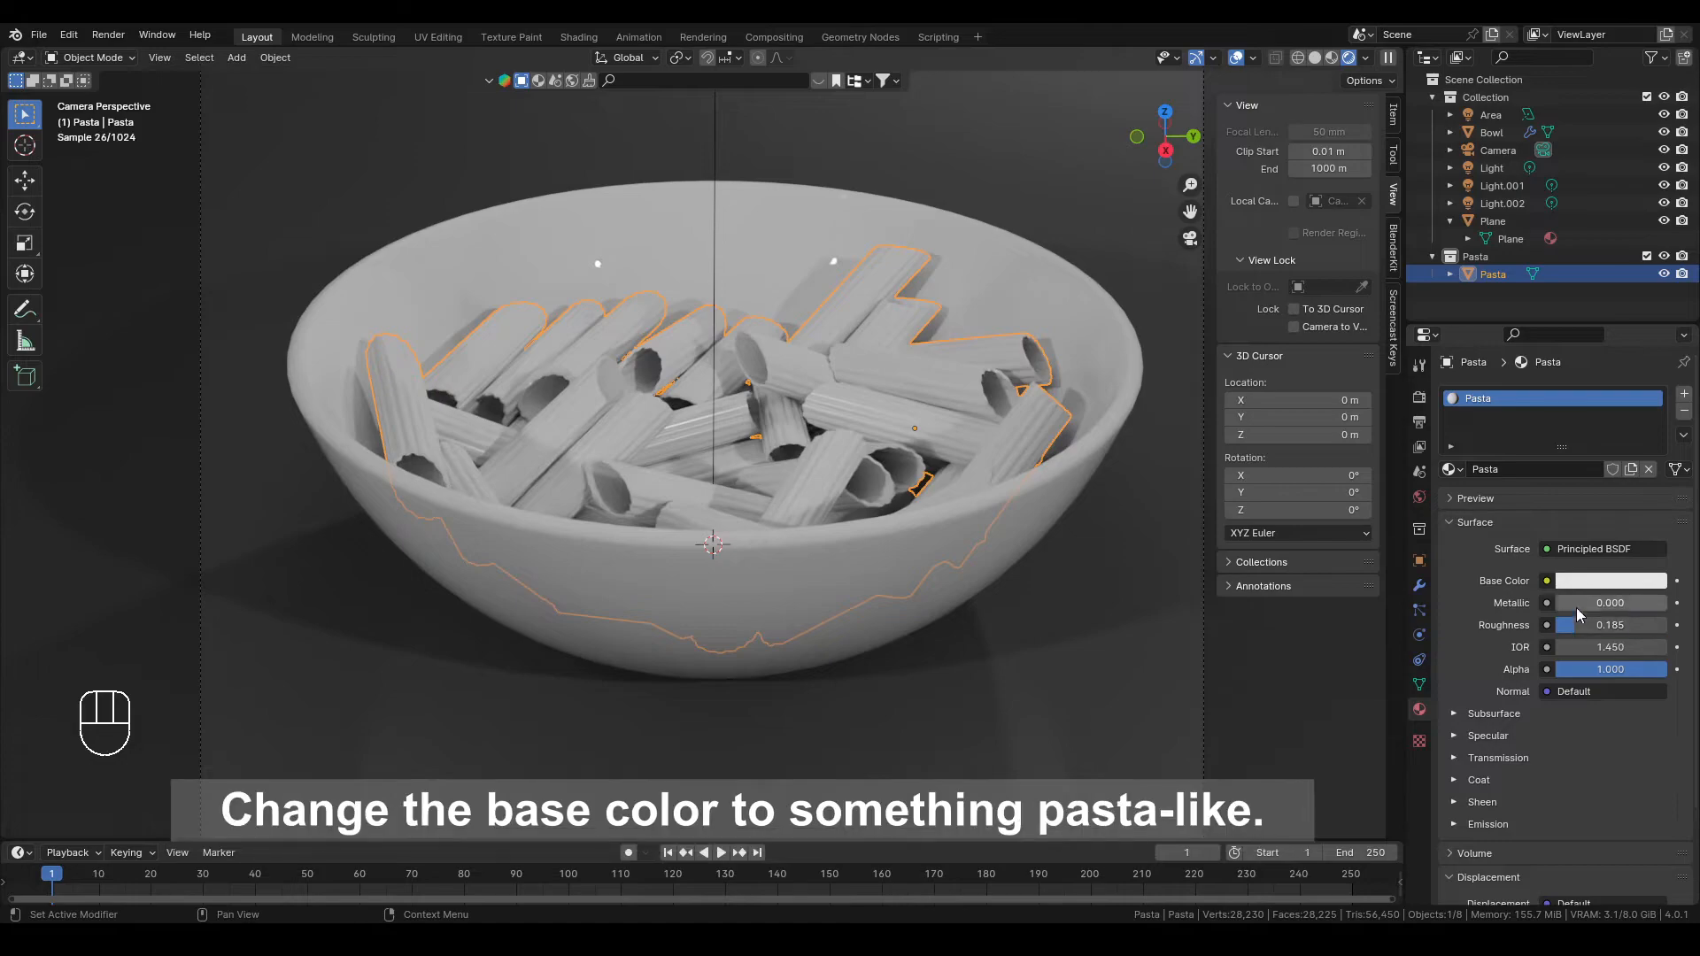
{"action": "left_click", "coordinate": [1611, 580]}
{"action": "left_click", "coordinate": [1545, 393]}
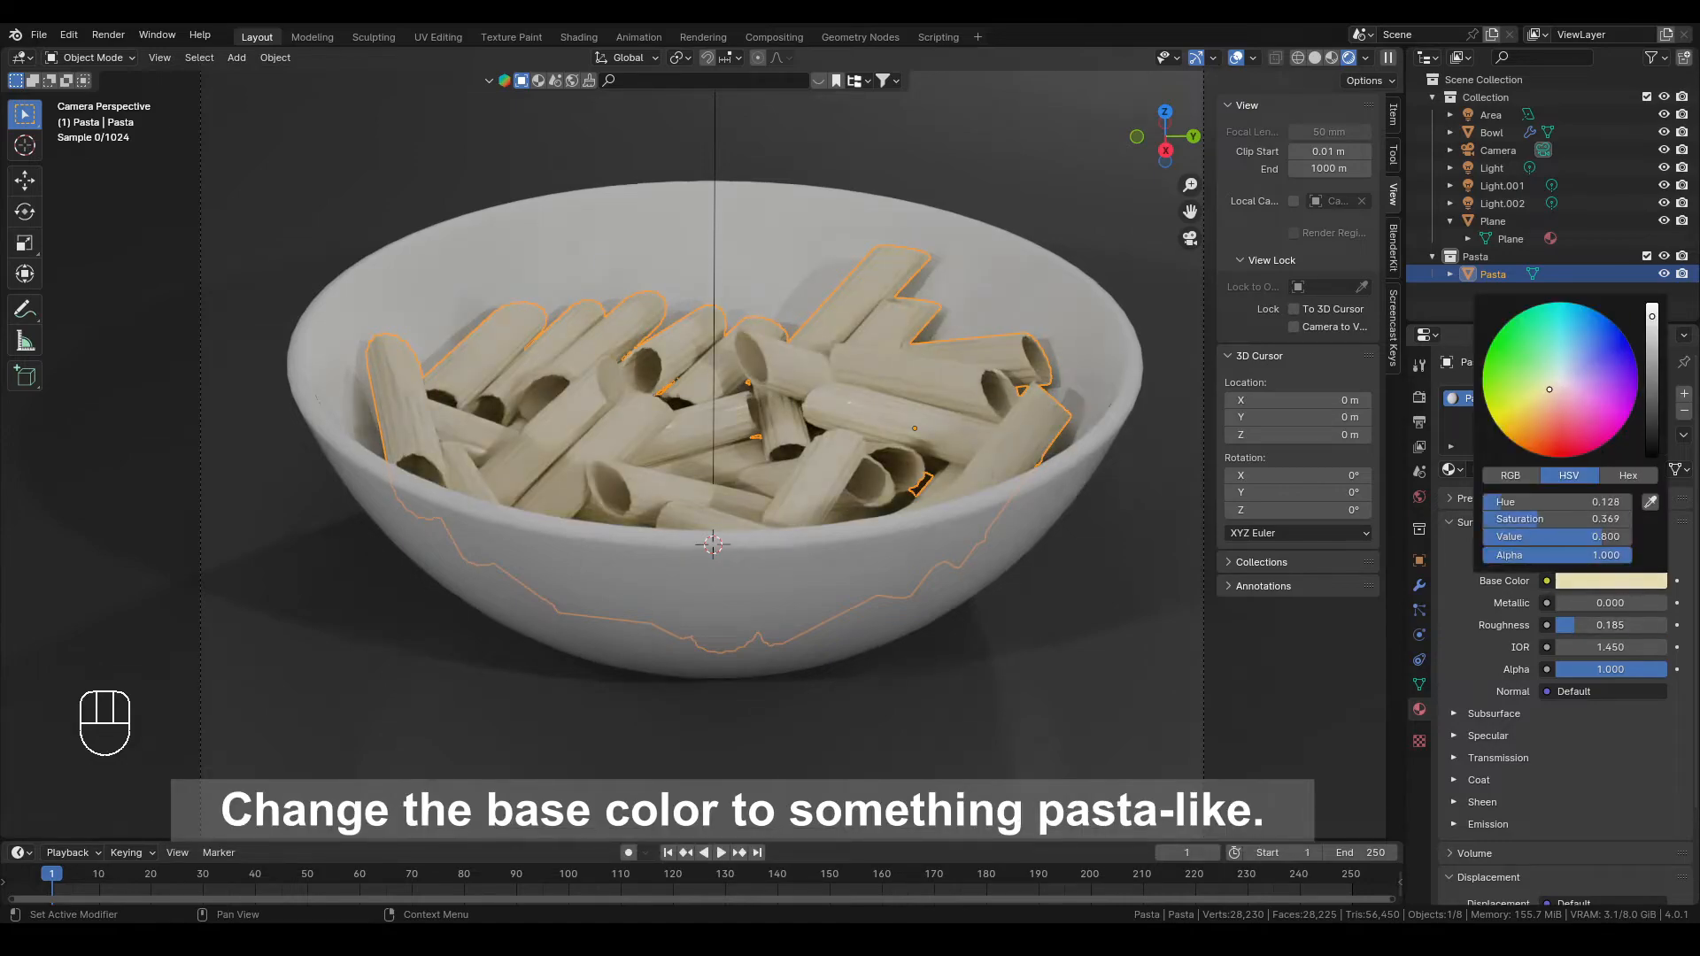
{"action": "left_click_drag", "start_coordinate": [1551, 389], "coordinate": [1544, 396]}
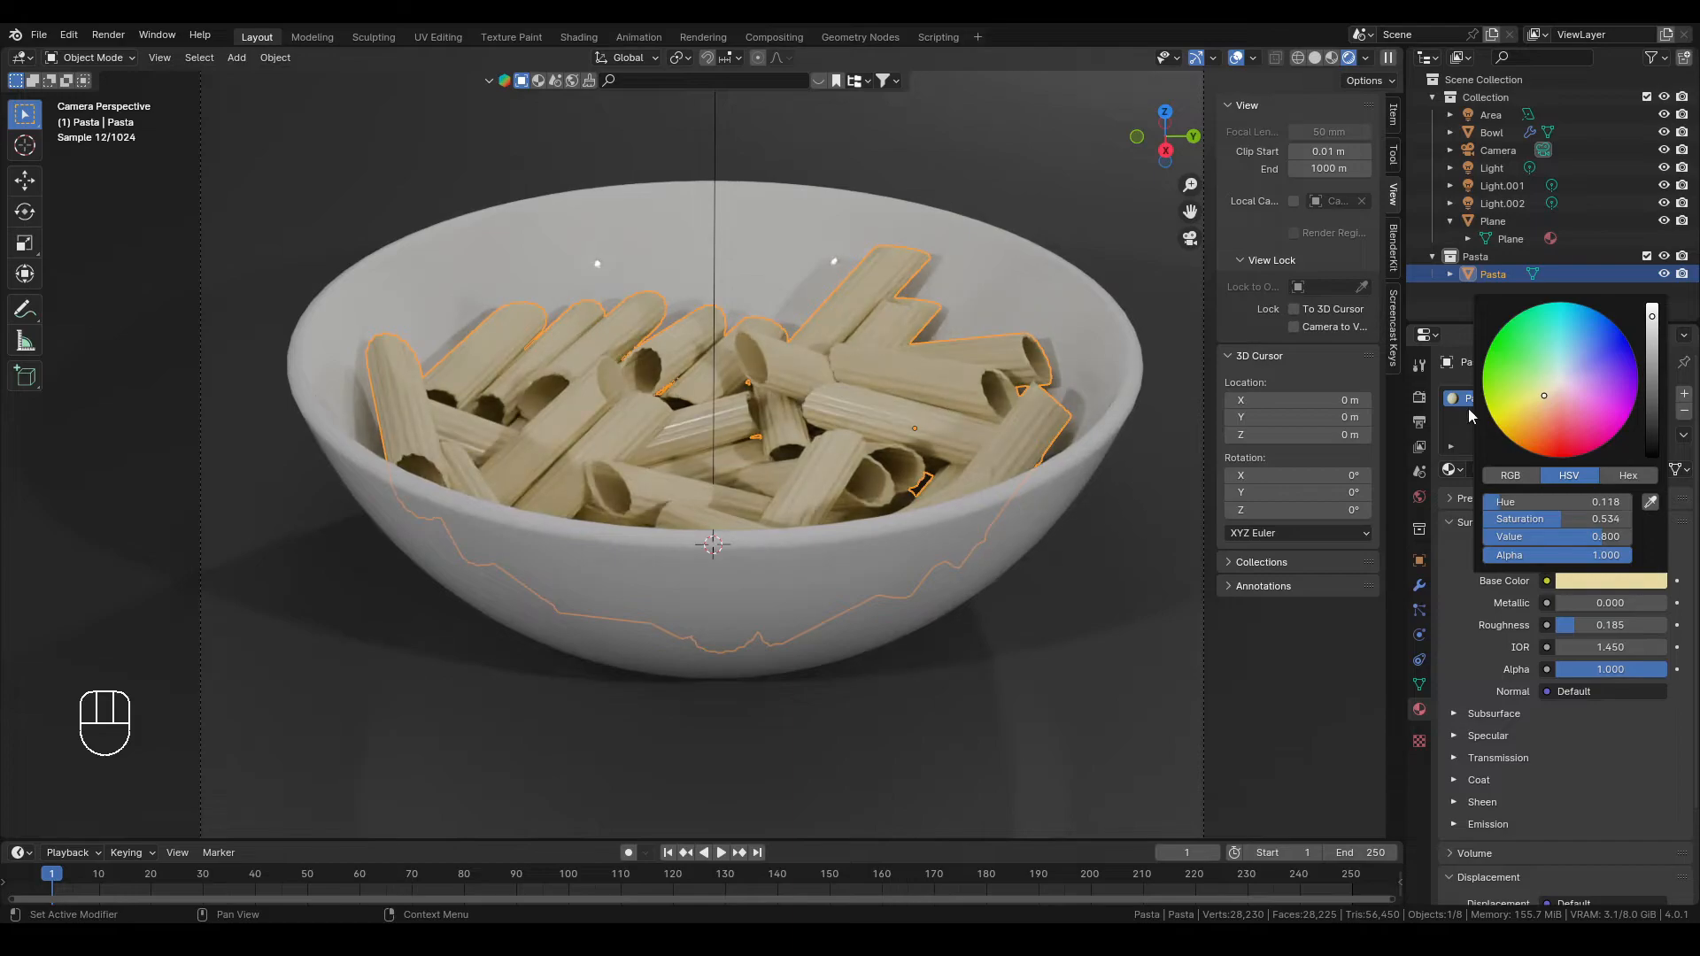
Set the Pasta material's transmission weight to 0.1
{"action": "left_click", "coordinate": [1538, 758]}
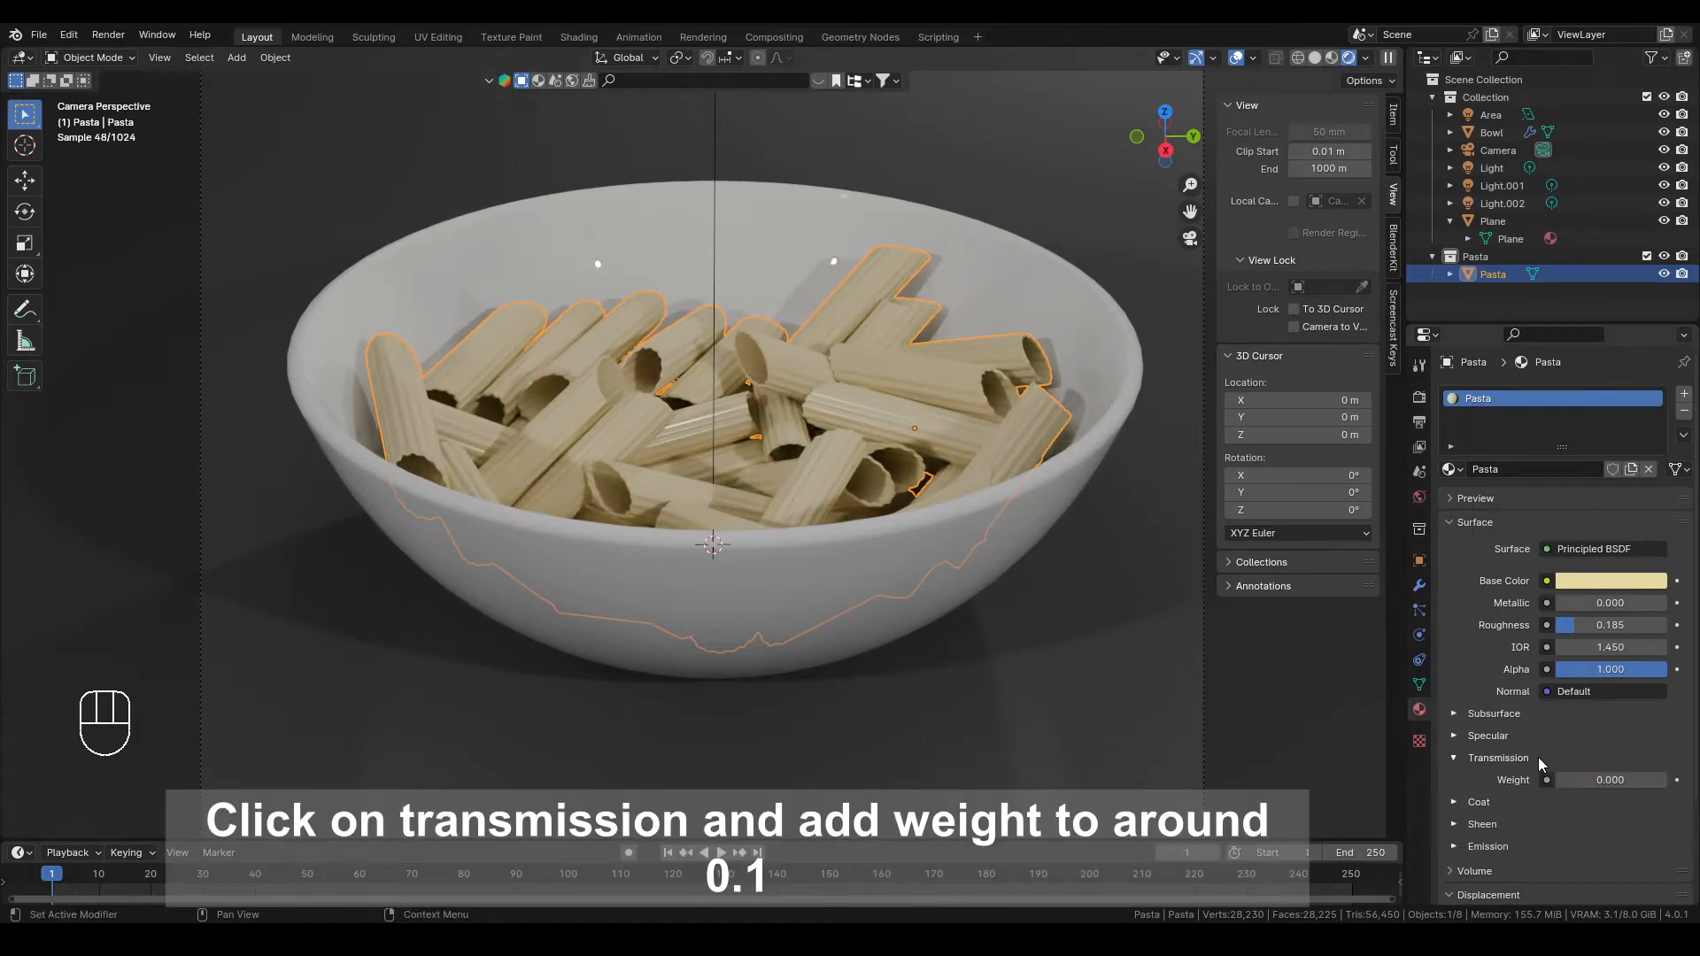
{"action": "mouse_move", "coordinate": [1594, 779]}
{"action": "left_mouse_down"}
{"action": "mouse_move", "coordinate": [1625, 779]}
{"action": "mouse_move", "coordinate": [1592, 779]}
{"action": "left_mouse_up"}
{"action": "left_click", "coordinate": [1590, 780]}
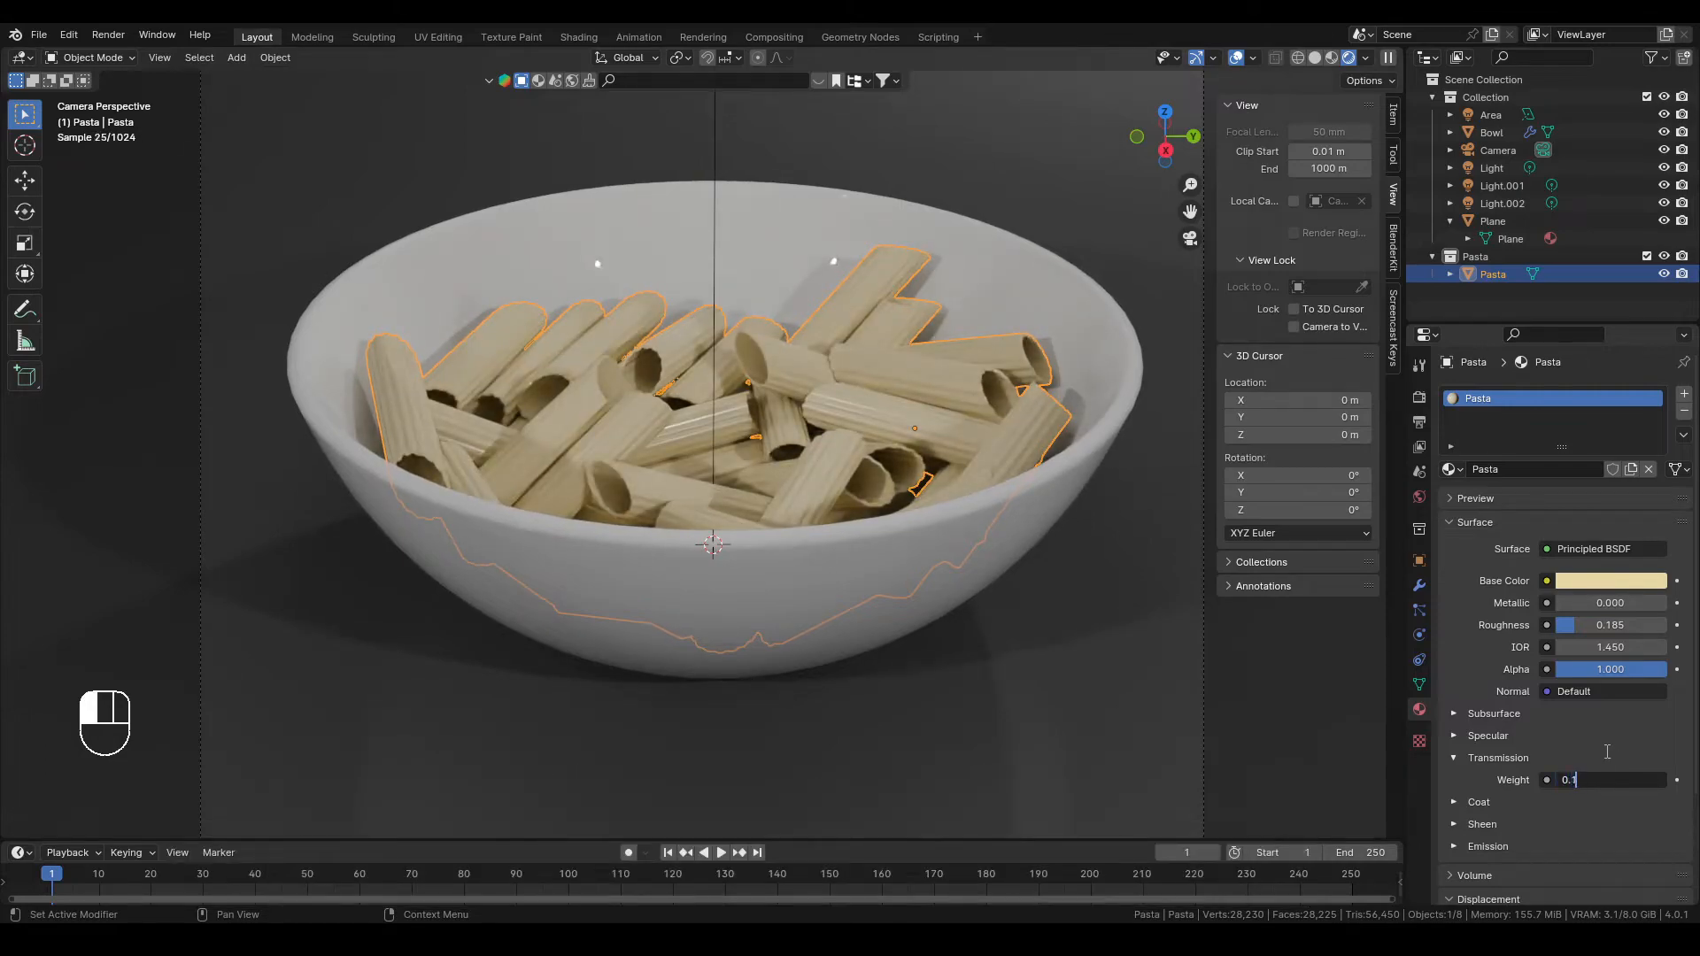
{"action": "type", "text": "0.1"}
{"action": "key", "text": "Return"}
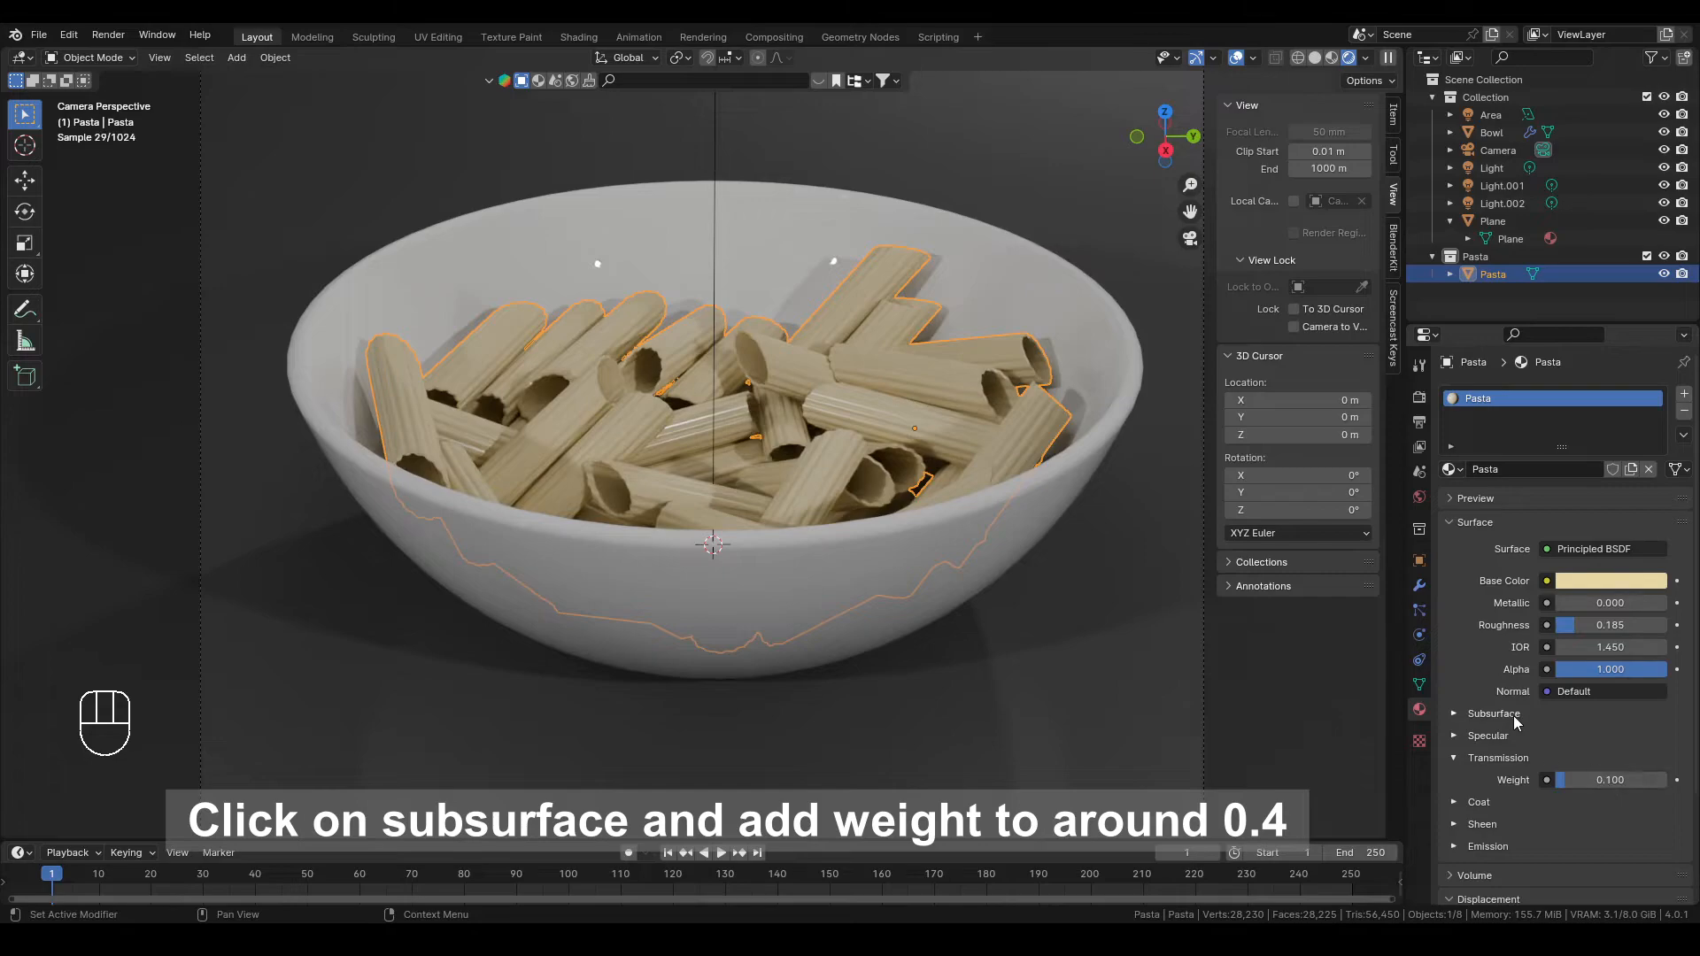
Raise the Pasta material's subsurface weight to about 0.391
{"action": "left_click", "coordinate": [1516, 716]}
{"action": "left_click", "coordinate": [1596, 763]}
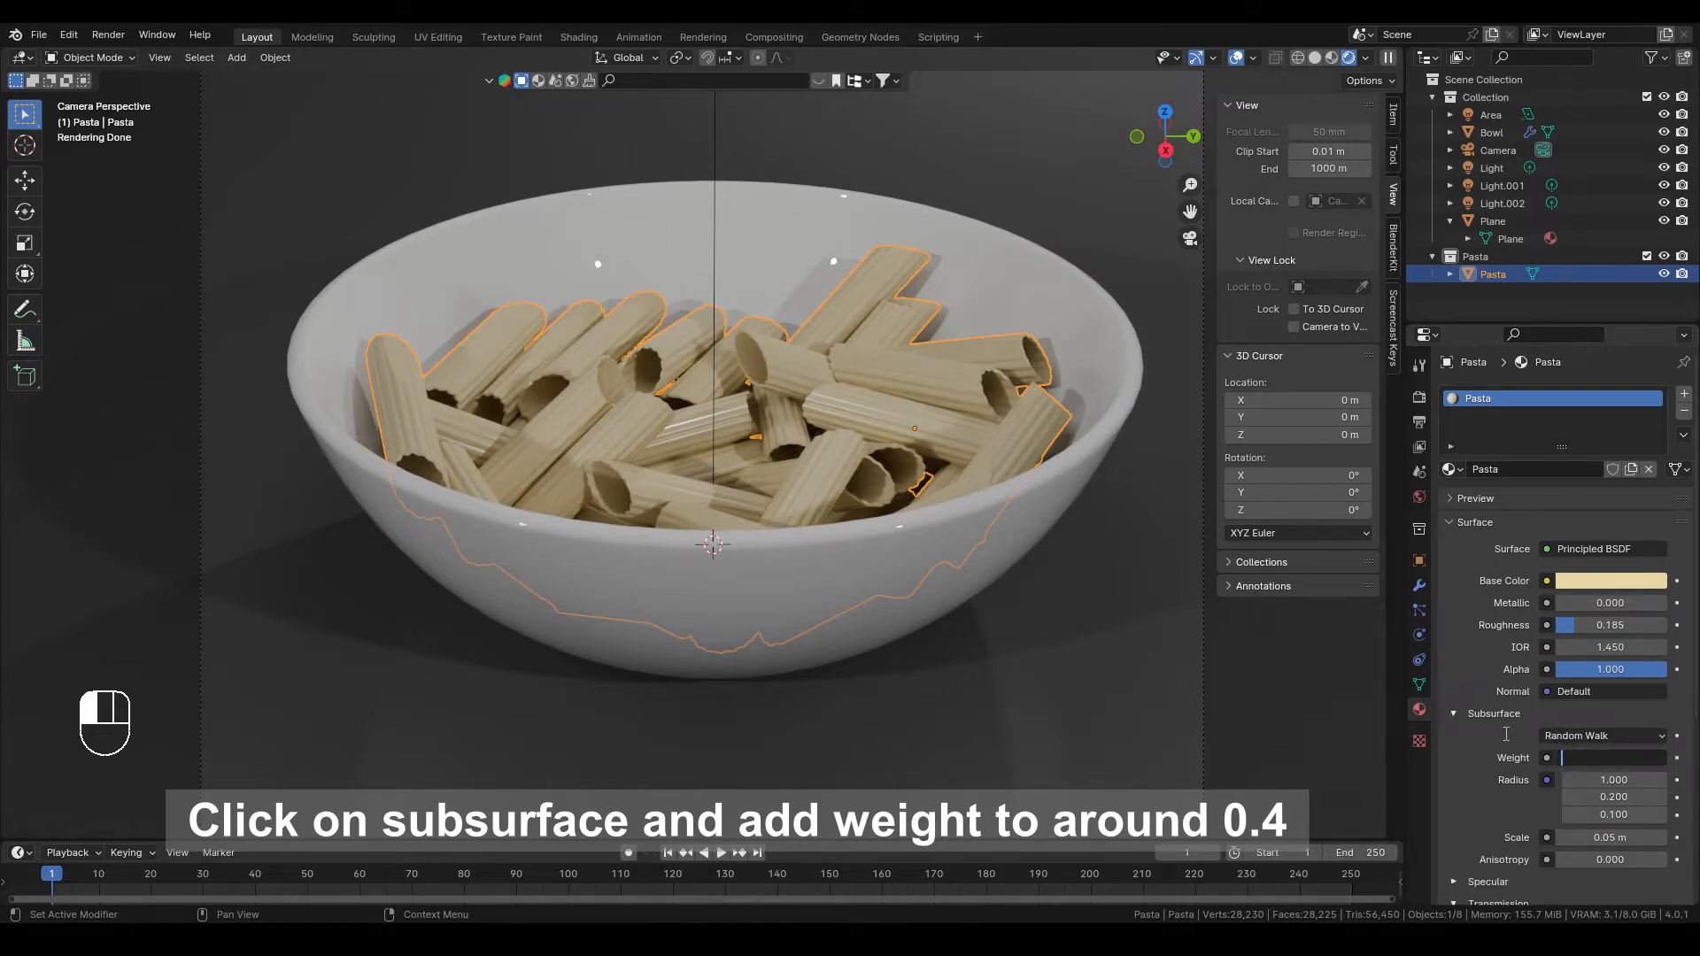
{"action": "type", "text": "0.1"}
{"action": "key", "text": "Return"}
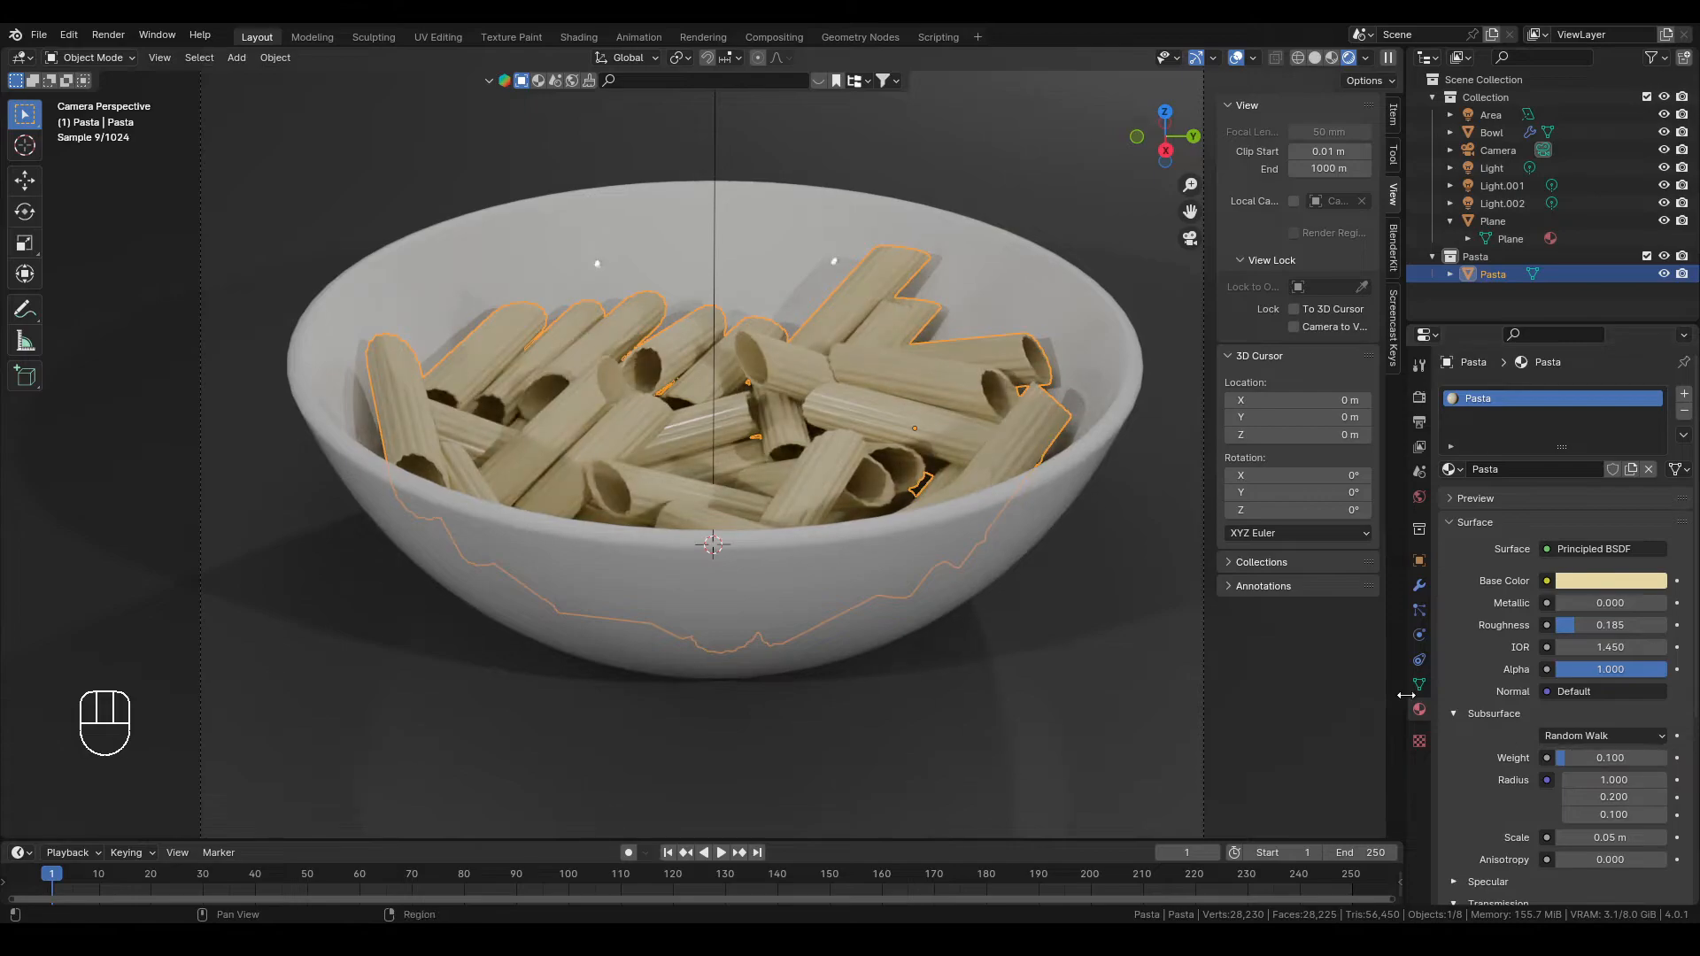
{"action": "left_click_drag", "start_coordinate": [1607, 761], "coordinate": [1639, 761]}
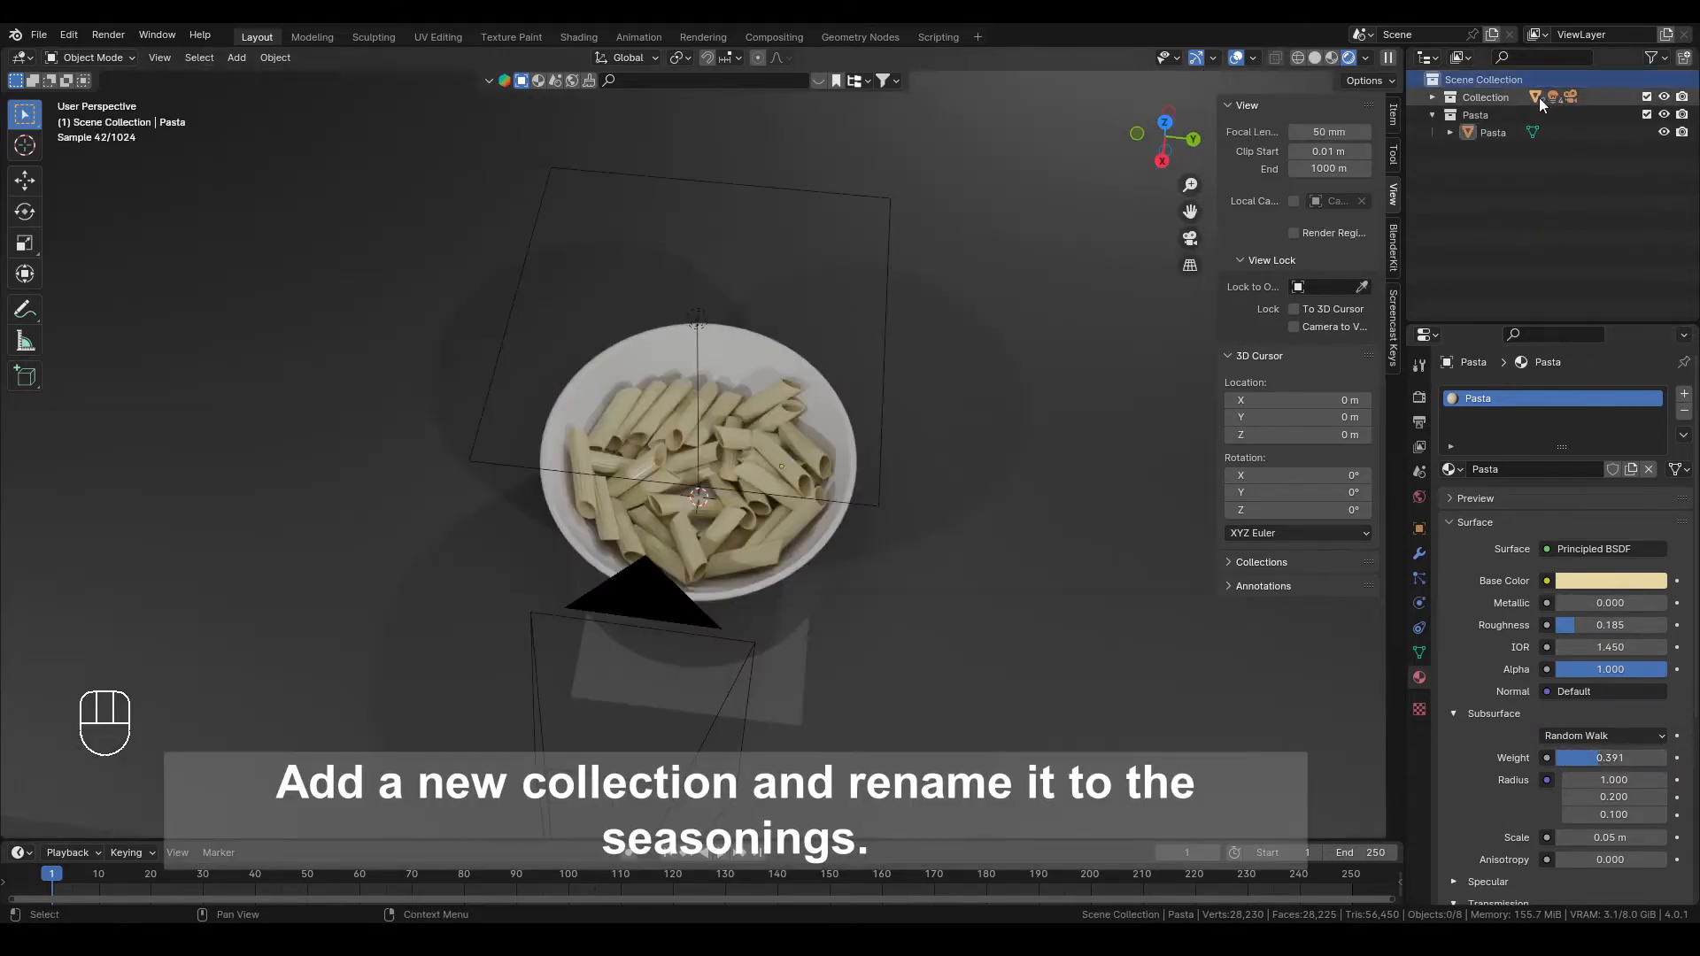
Add a new collection to the scene and name it Seasonings
{"action": "left_click", "coordinate": [1685, 60]}
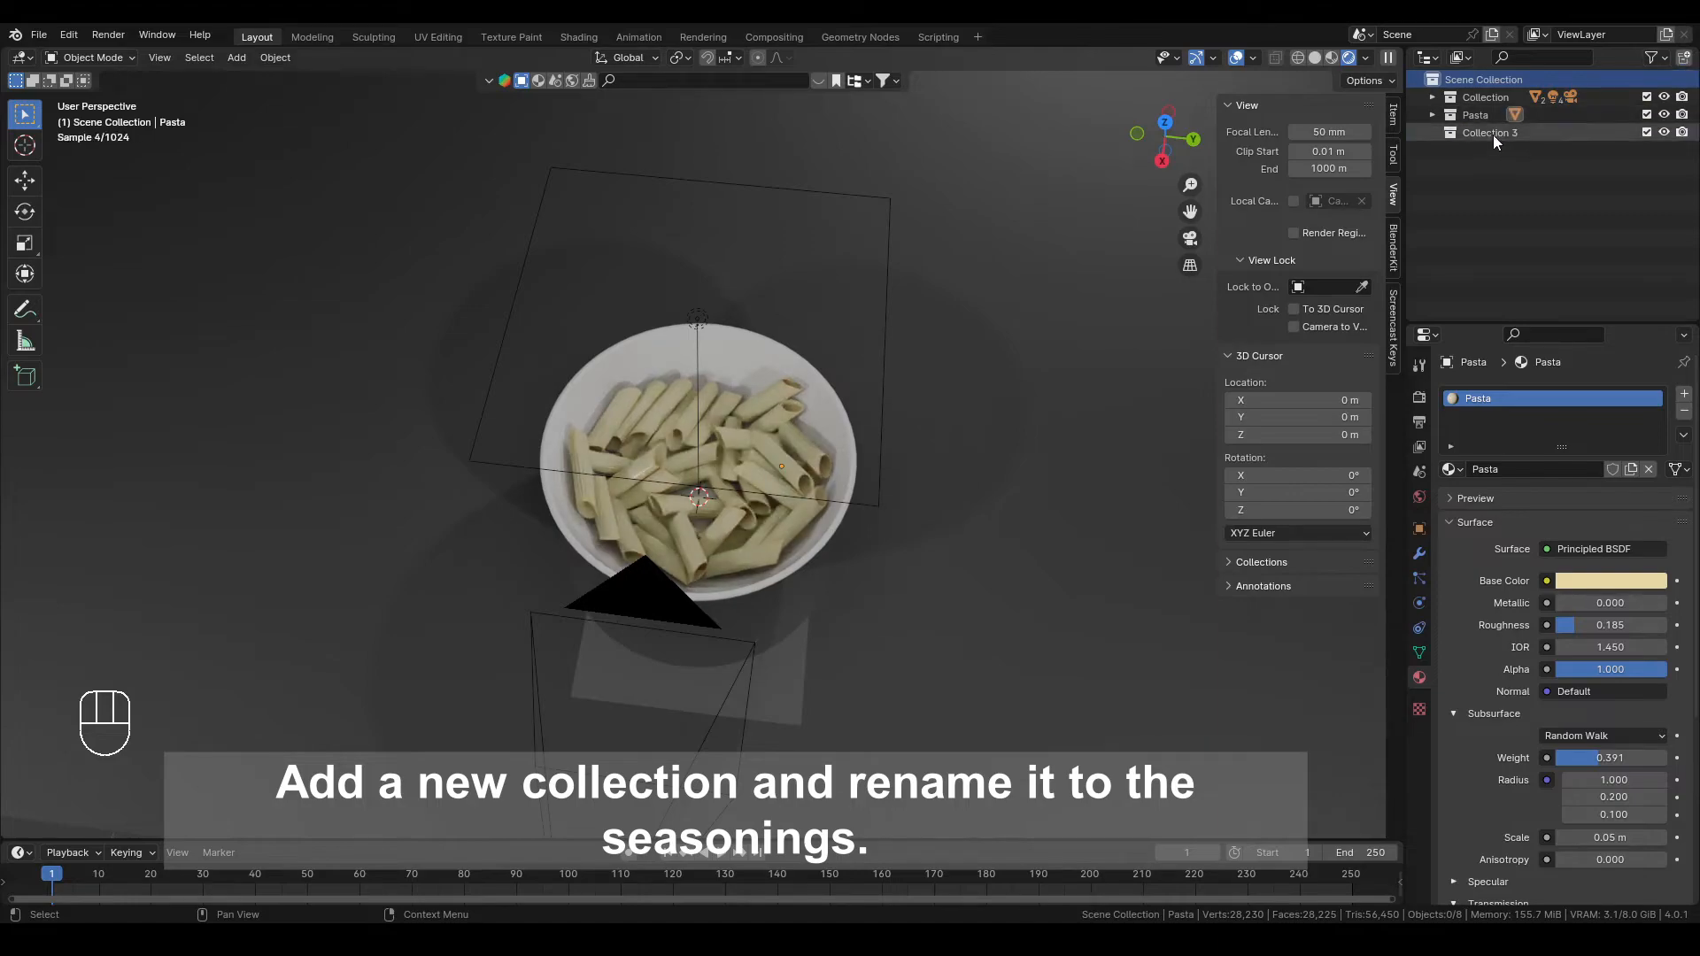
{"action": "double_click", "coordinate": [1493, 131]}
{"action": "type", "text": "Seas"}
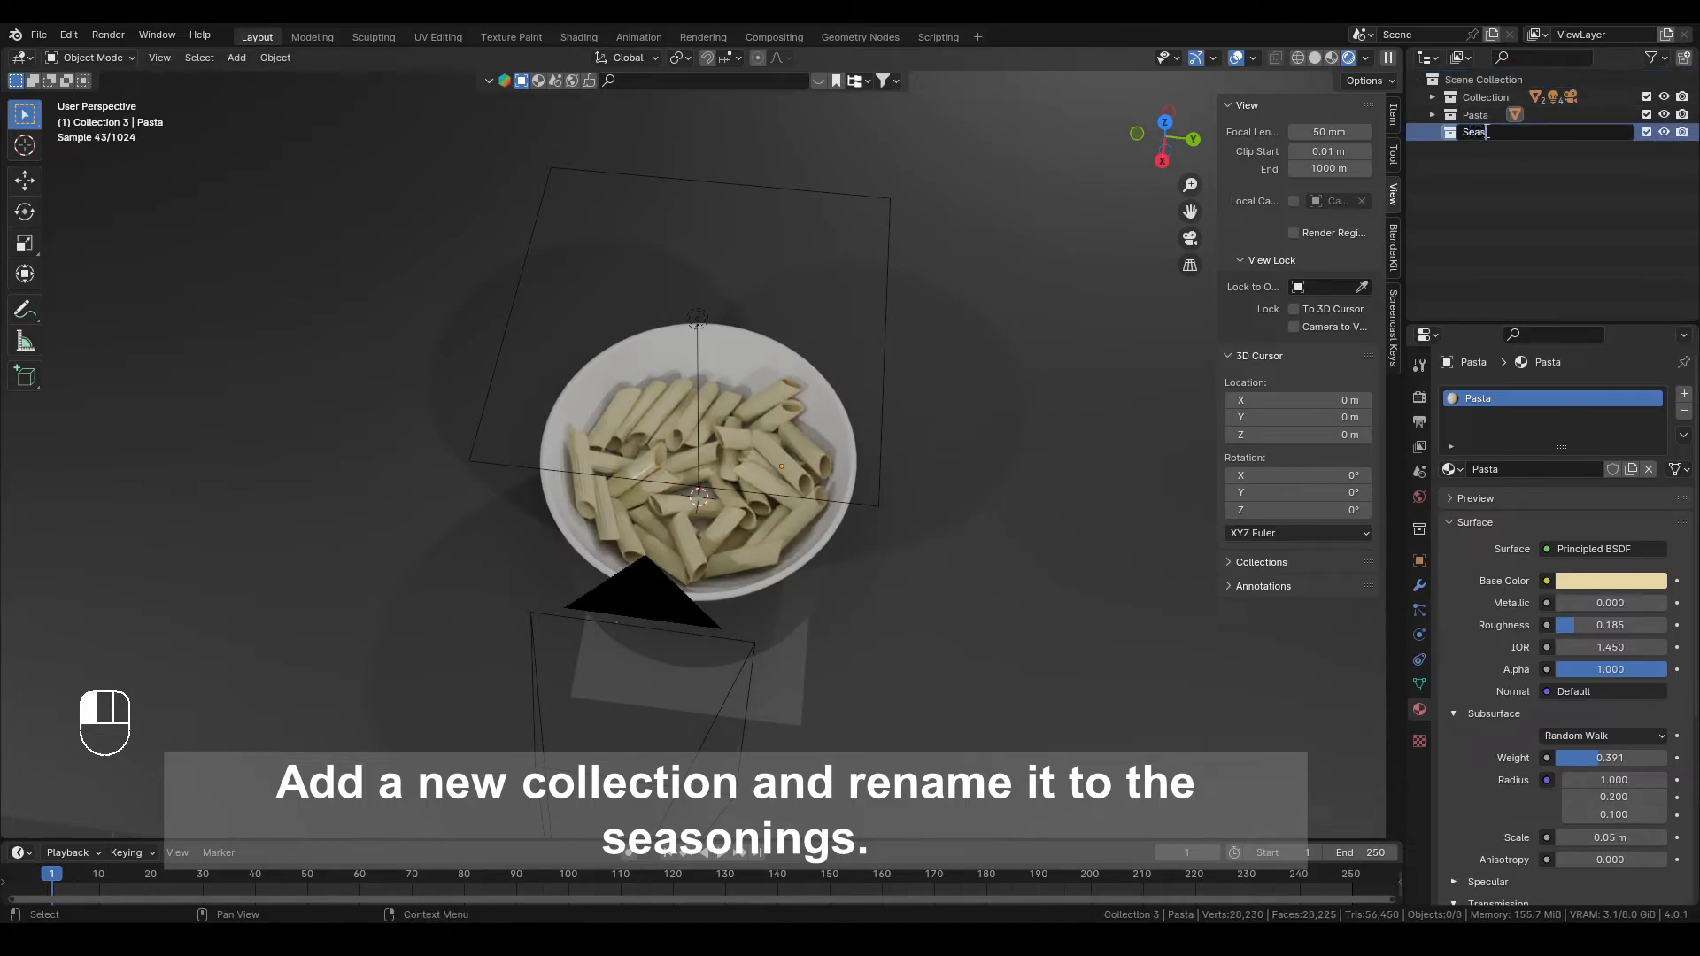
{"action": "type", "text": "onings"}
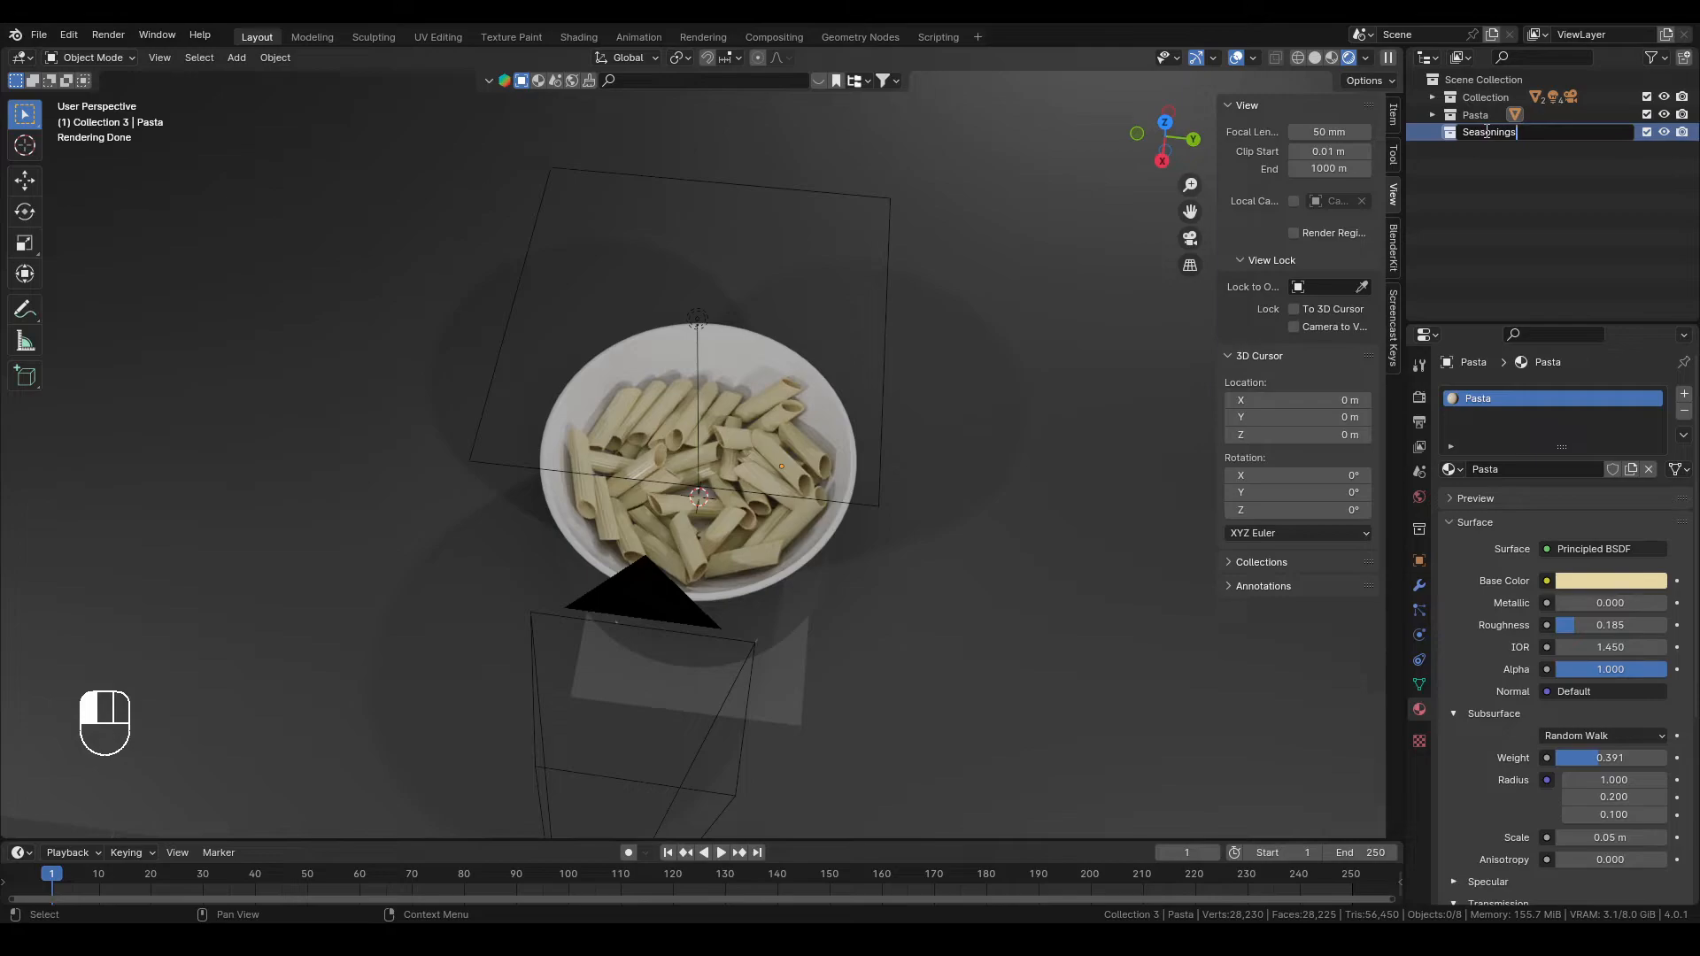
{"action": "key", "text": "Return"}
Place the 3D cursor on the ground beside the bowl and add a plane mesh there
{"action": "middle_click_drag", "start_coordinate": [949, 550], "coordinate": [568, 403]}
{"action": "scroll", "coordinate": [584, 404], "scroll_direction": "up", "scroll_amount": 3}
{"action": "middle_click_drag", "start_coordinate": [842, 428], "coordinate": [825, 534], "text": "shift"}
{"action": "right_click", "coordinate": [926, 503], "text": "shift"}
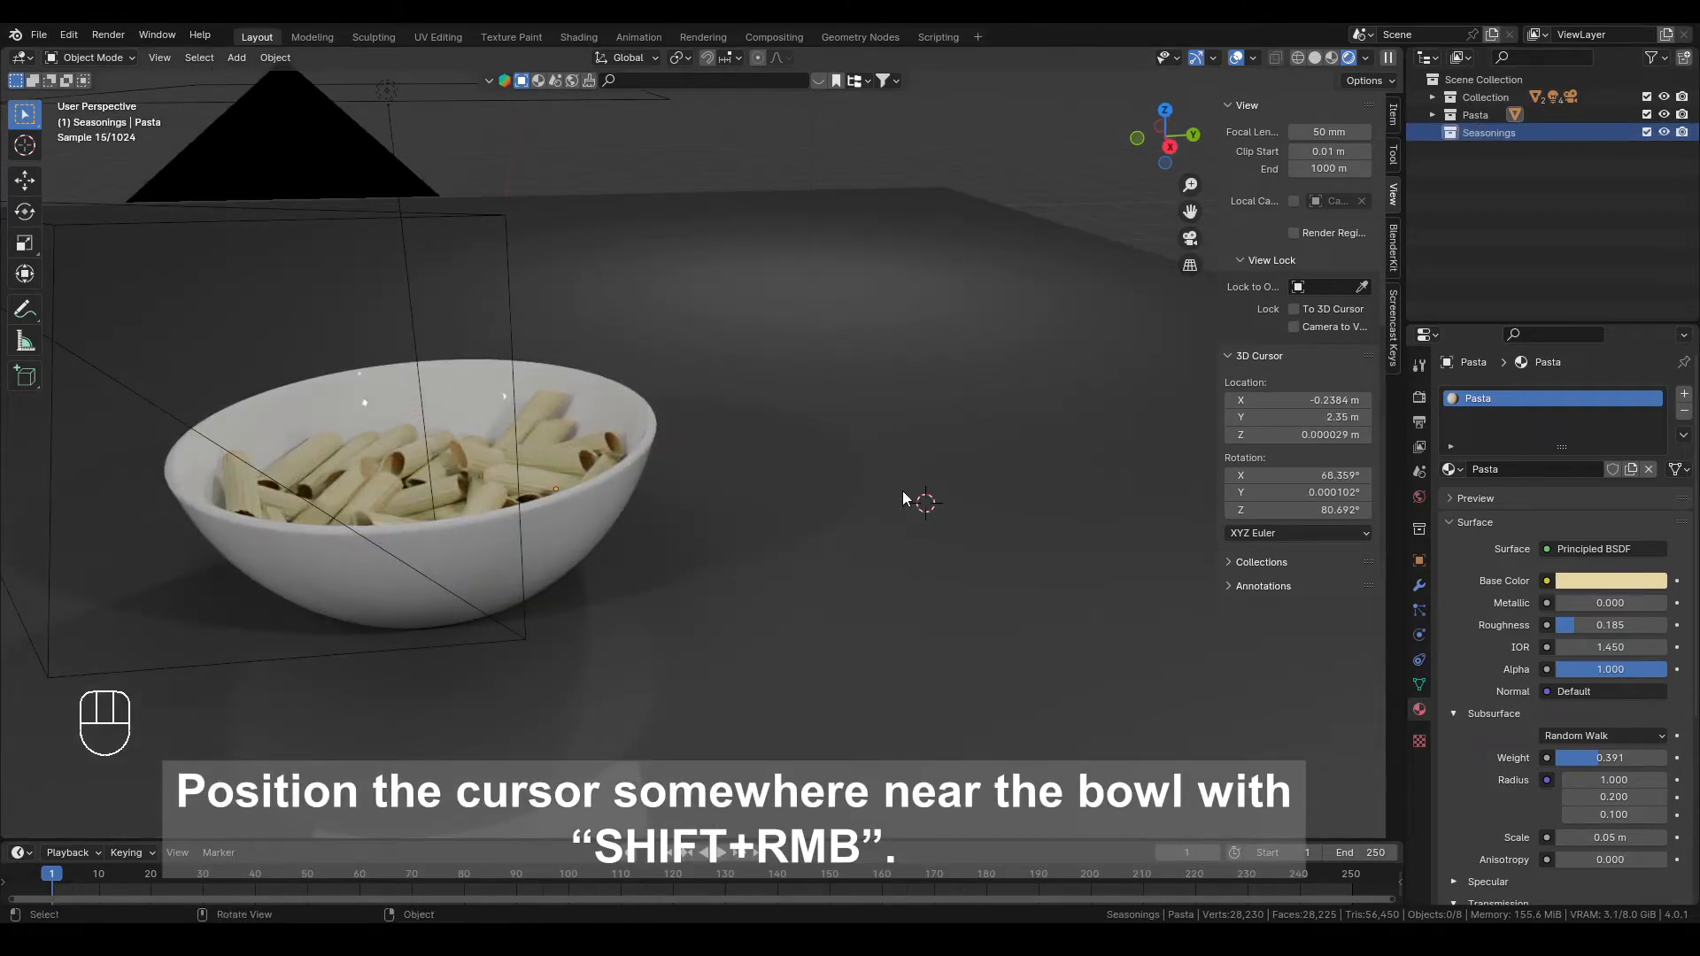
{"action": "left_click", "coordinate": [236, 57]}
{"action": "mouse_move", "coordinate": [316, 77]}
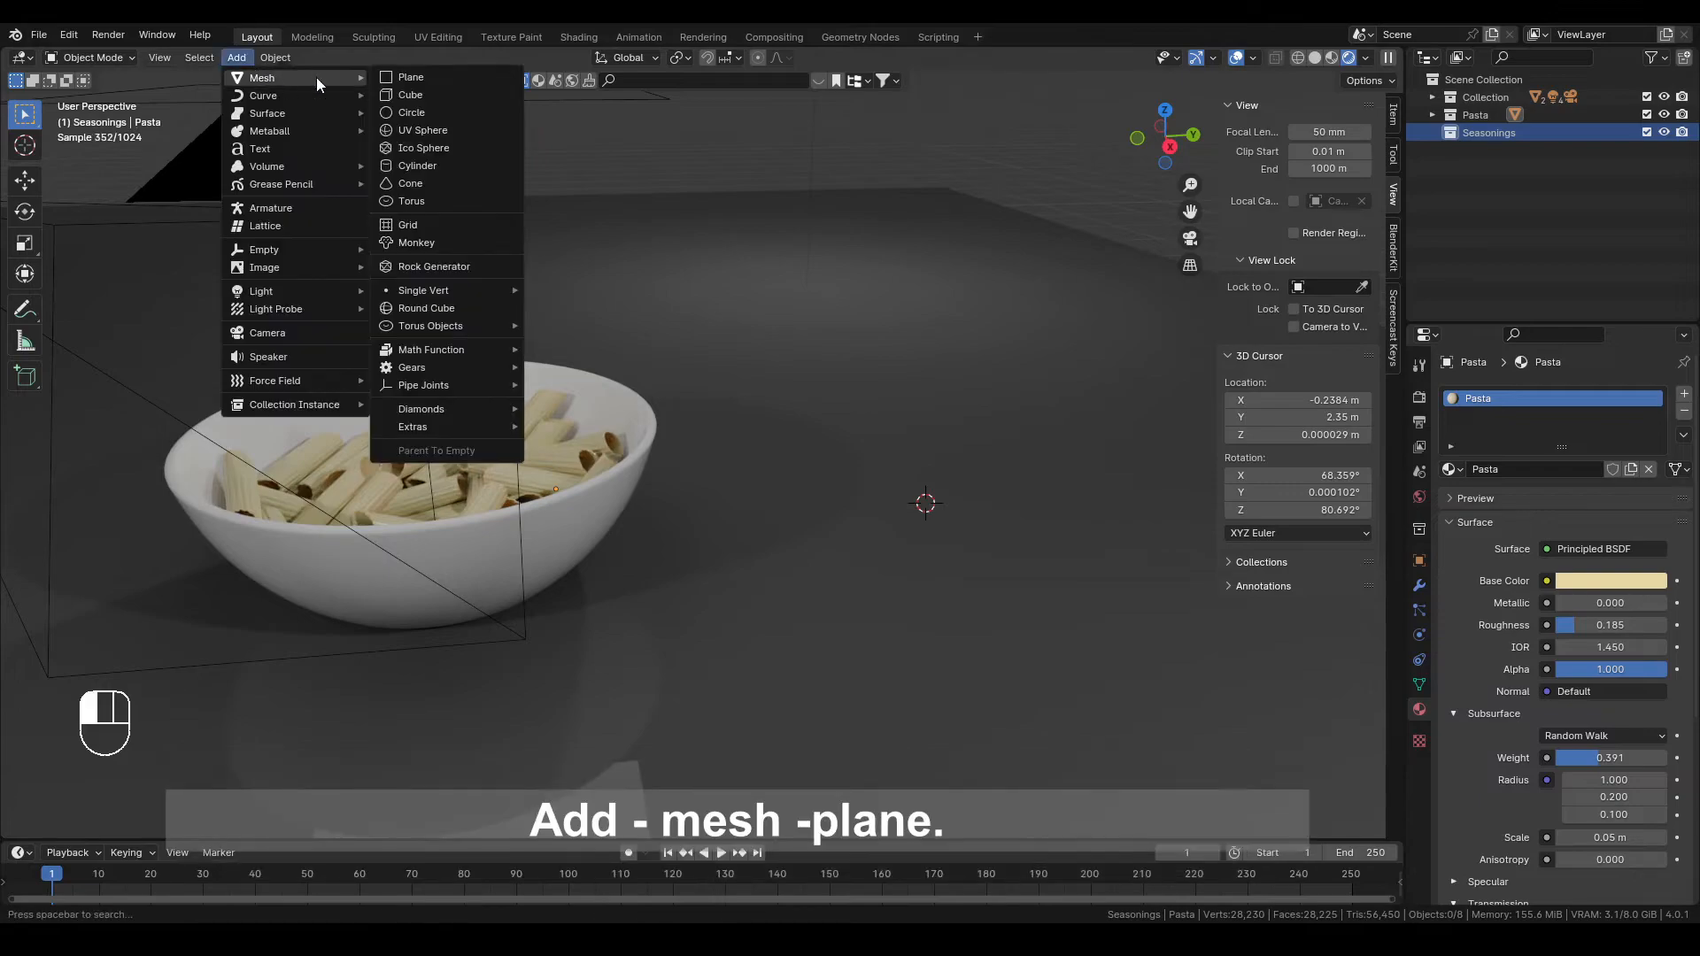
{"action": "left_click", "coordinate": [452, 77]}
Subdivide the new plane twice in edit mode
{"action": "scroll", "coordinate": [901, 321], "scroll_direction": "down", "scroll_amount": 4}
{"action": "middle_click_drag", "start_coordinate": [902, 324], "coordinate": [903, 518]}
{"action": "key", "text": "Tab"}
{"action": "right_click", "coordinate": [895, 515]}
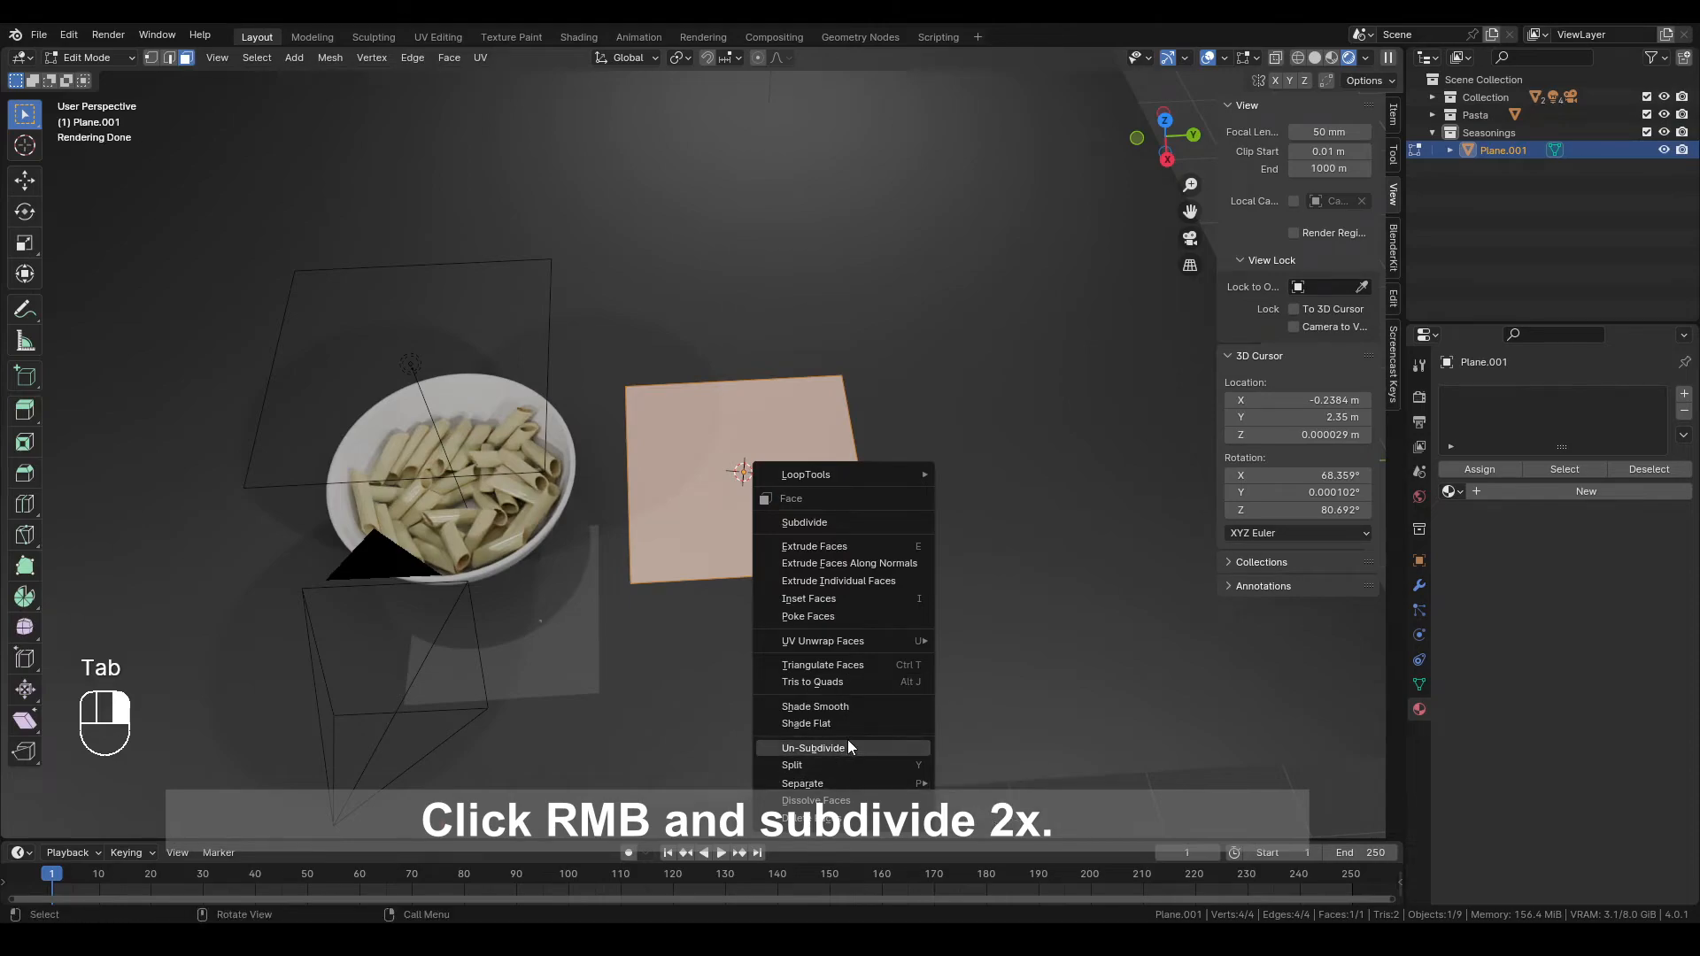
{"action": "left_click", "coordinate": [857, 522]}
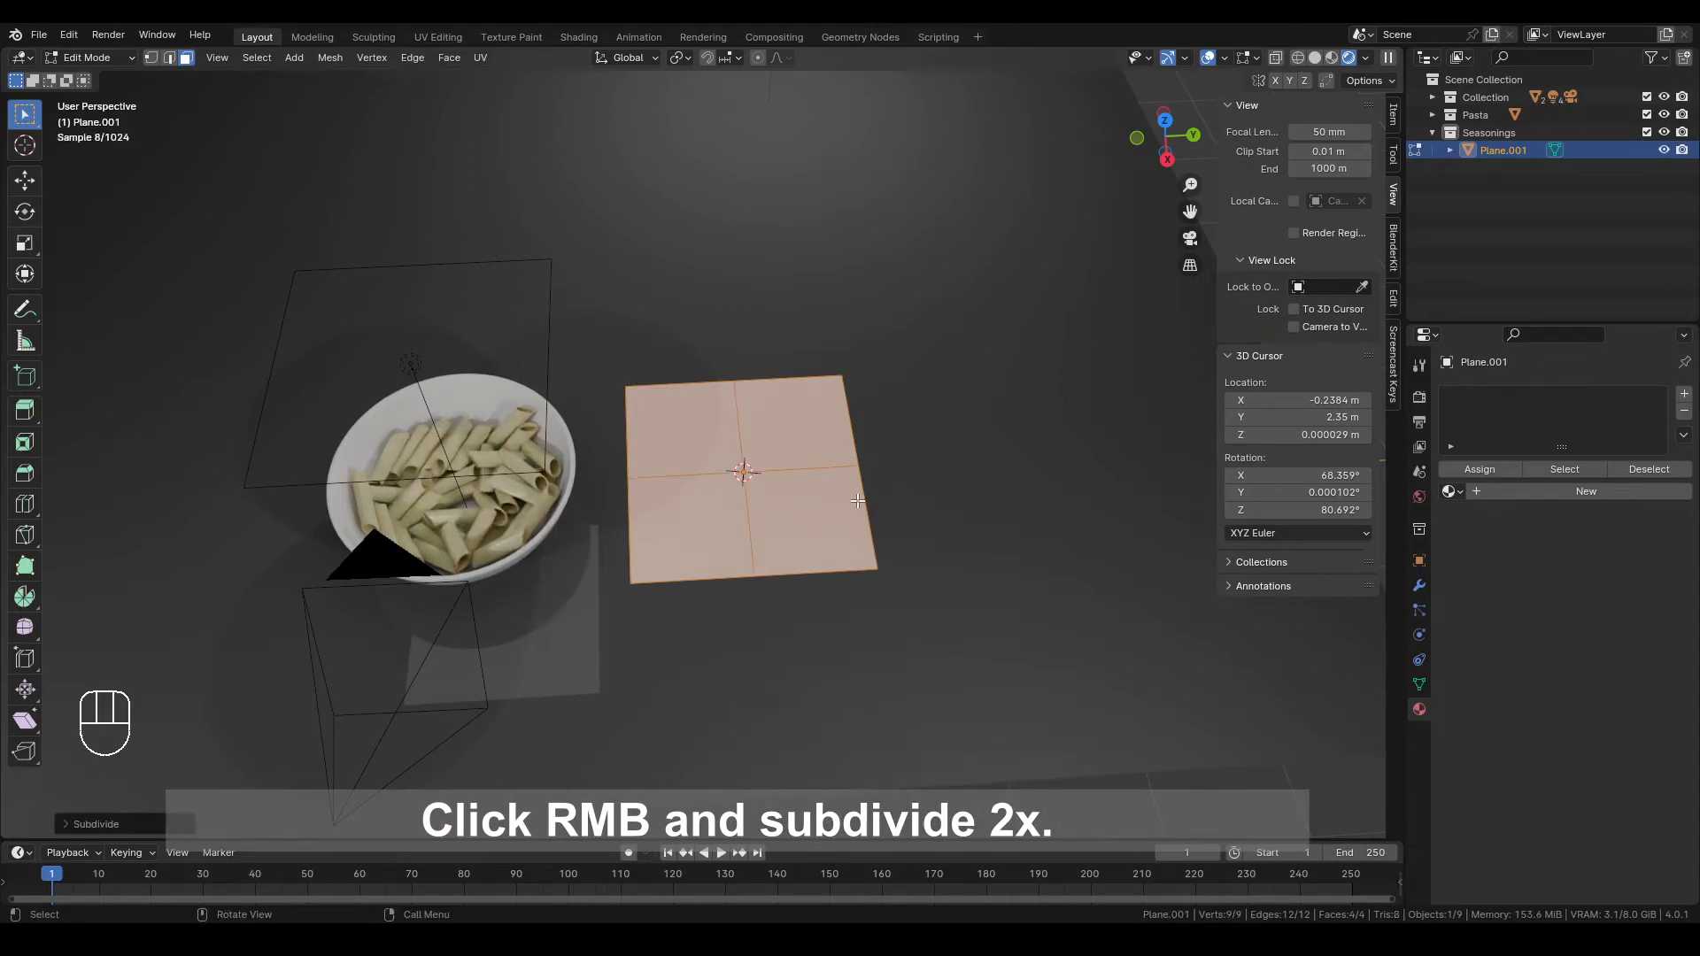
{"action": "right_click", "coordinate": [857, 500]}
{"action": "left_click", "coordinate": [857, 499]}
{"action": "scroll", "coordinate": [904, 512], "scroll_direction": "up", "scroll_amount": 3}
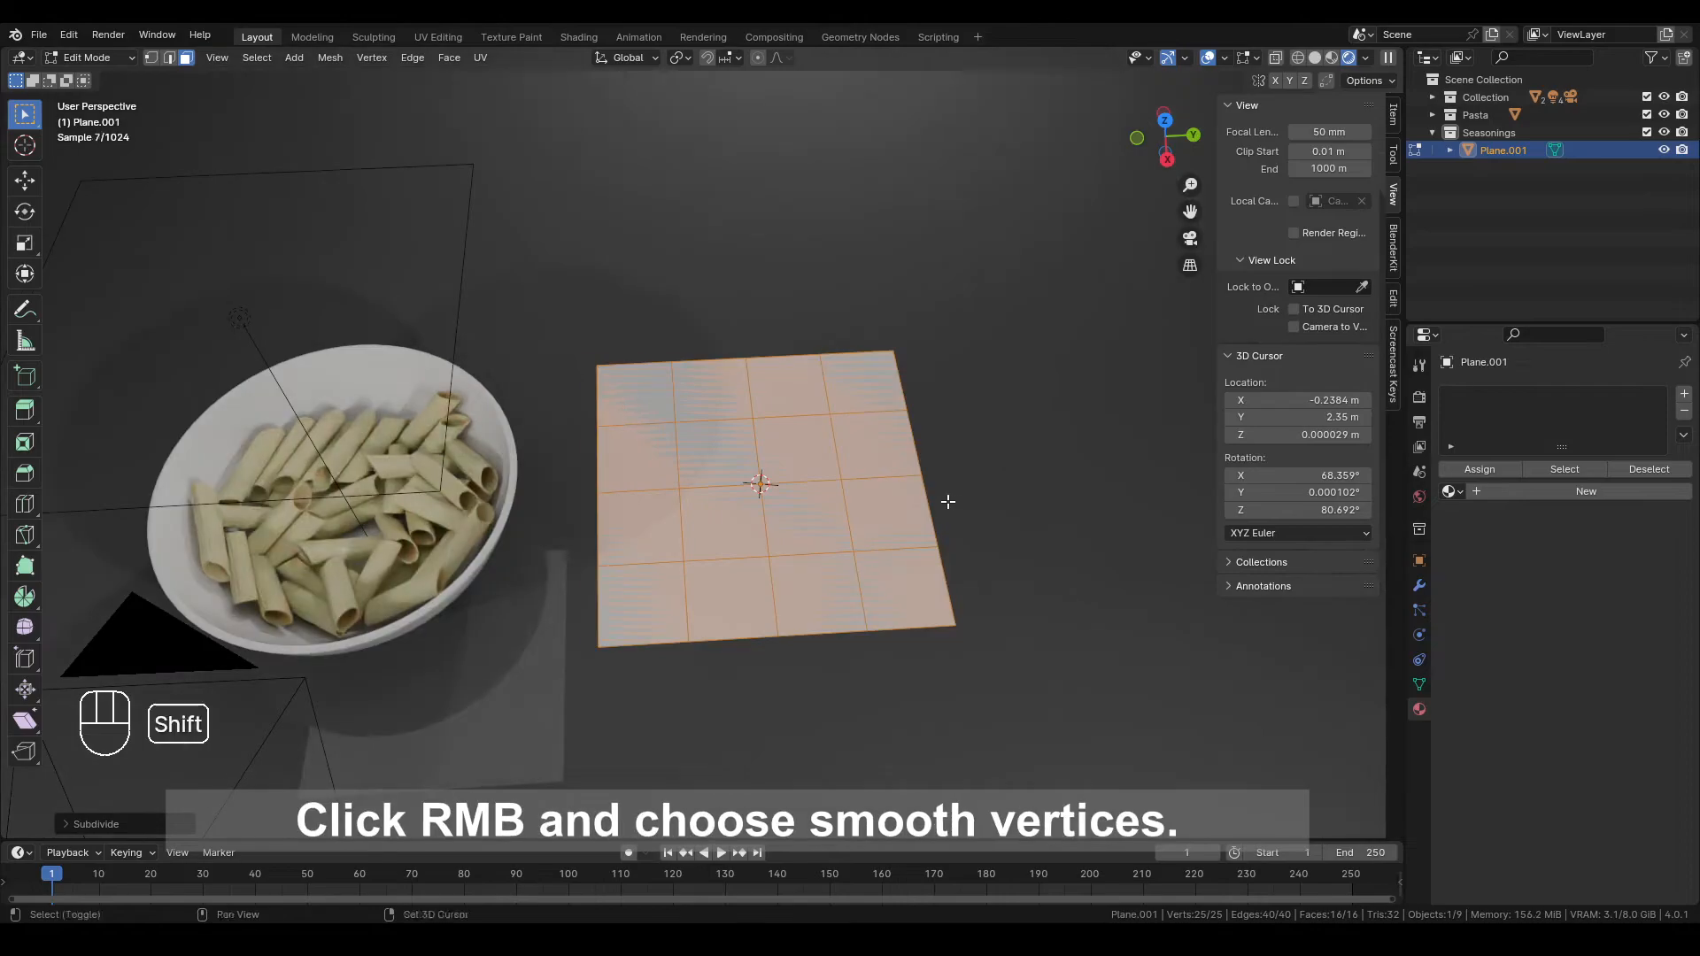
Apply Smooth Vertices to the whole plane with smoothing 1.000 and repeat 1
{"action": "right_click", "coordinate": [890, 510]}
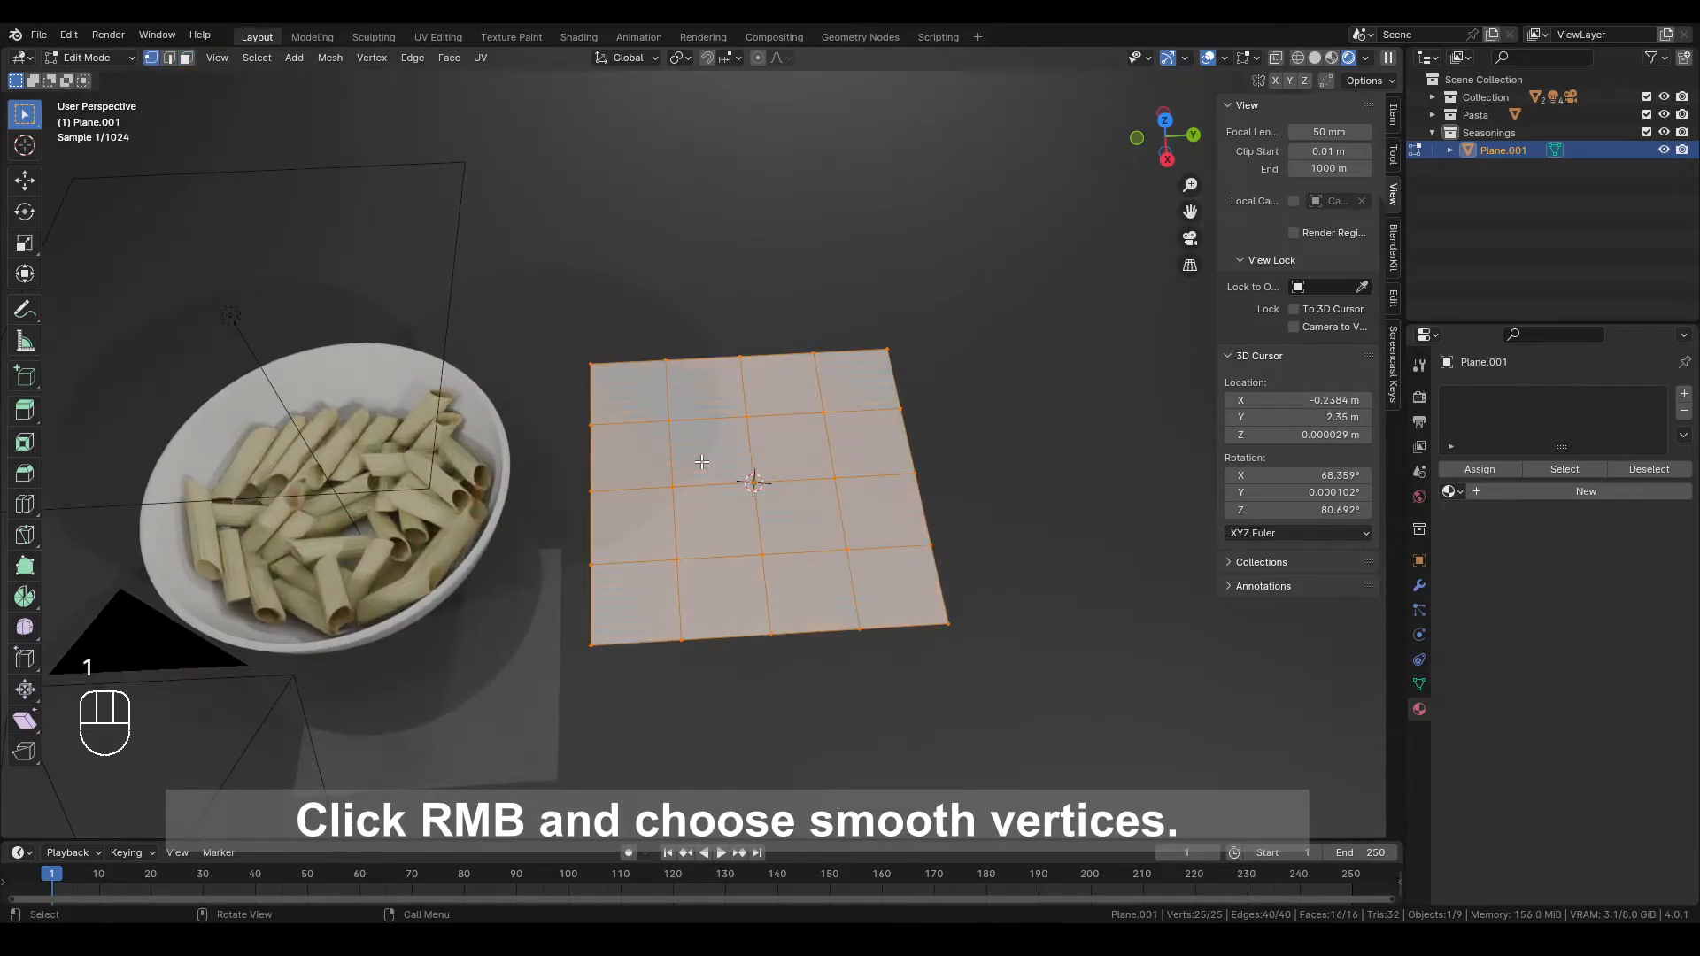
{"action": "right_click", "coordinate": [679, 465]}
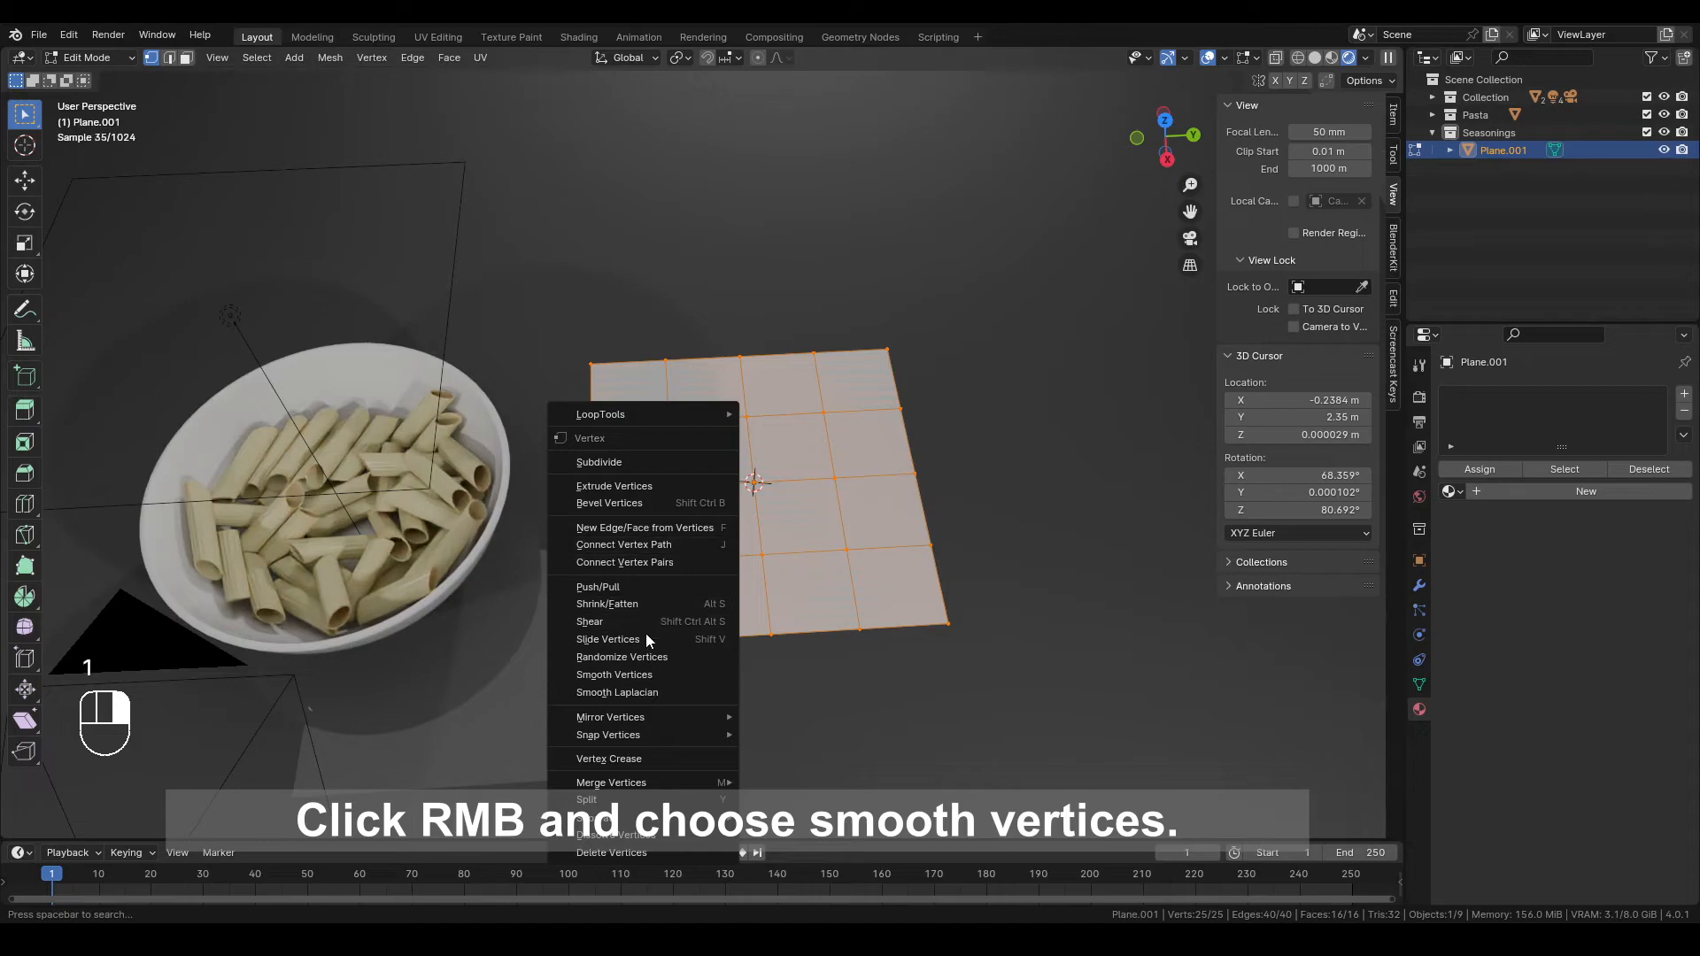
{"action": "left_click", "coordinate": [634, 675]}
{"action": "left_click", "coordinate": [122, 825]}
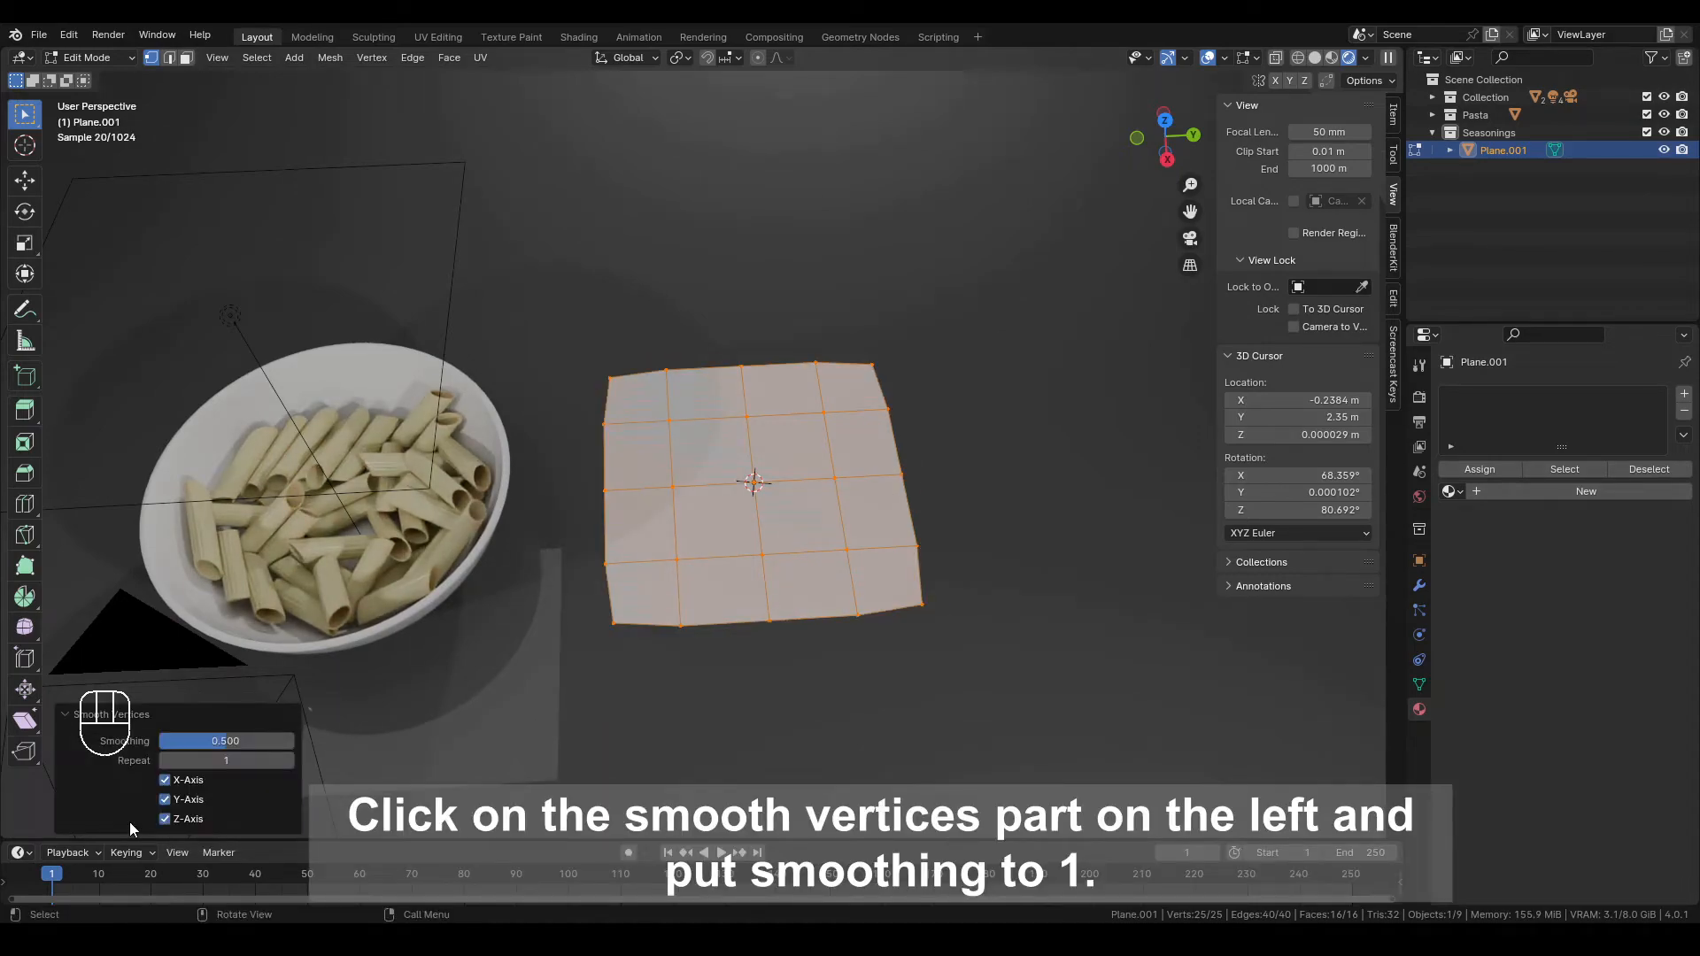
{"action": "left_click_drag", "start_coordinate": [257, 741], "coordinate": [308, 746]}
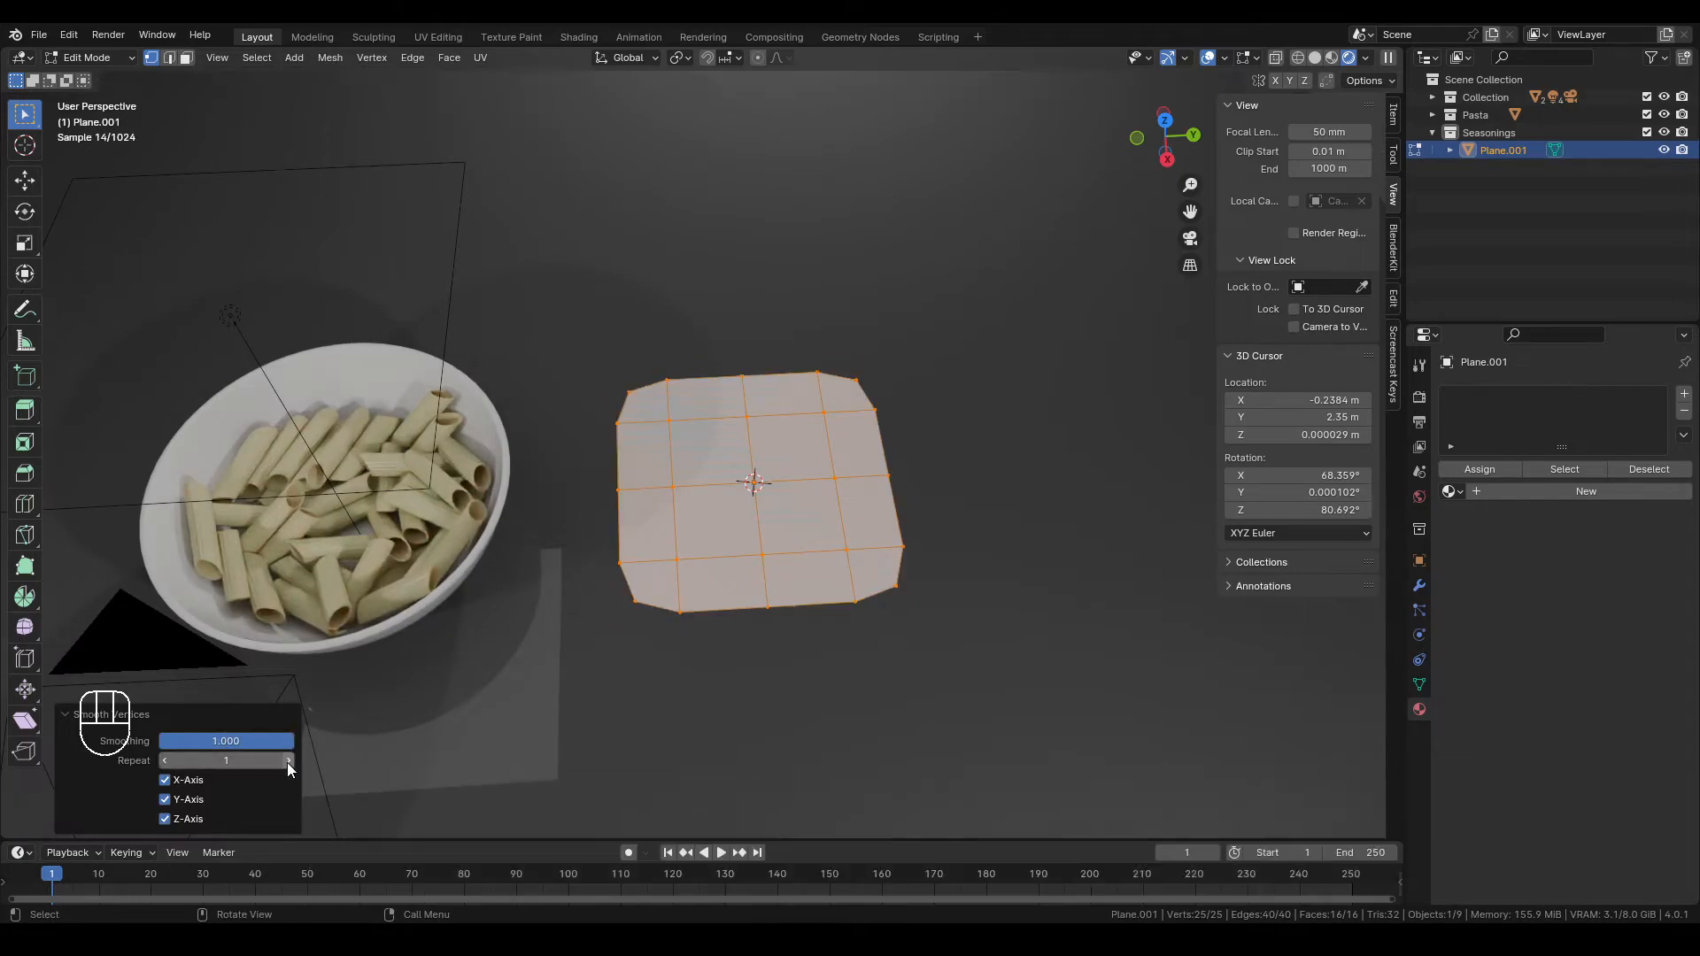
{"action": "left_click", "coordinate": [288, 762]}
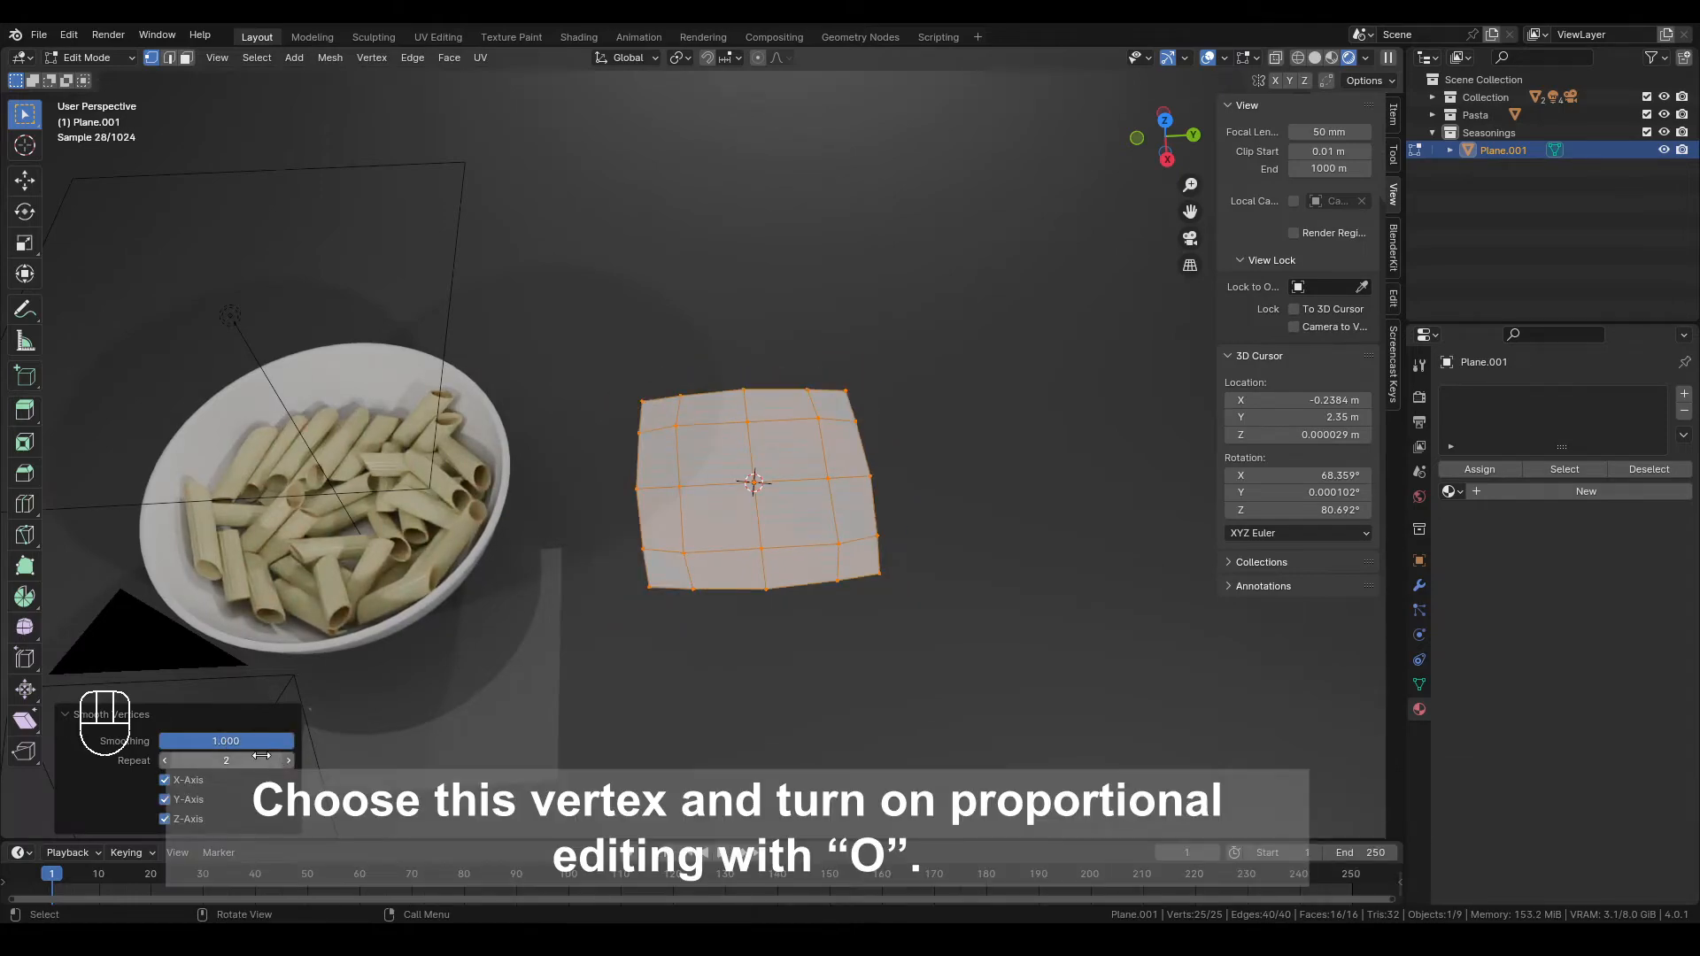
{"action": "left_click", "coordinate": [166, 762]}
{"action": "middle_click_drag", "start_coordinate": [692, 572], "coordinate": [699, 558]}
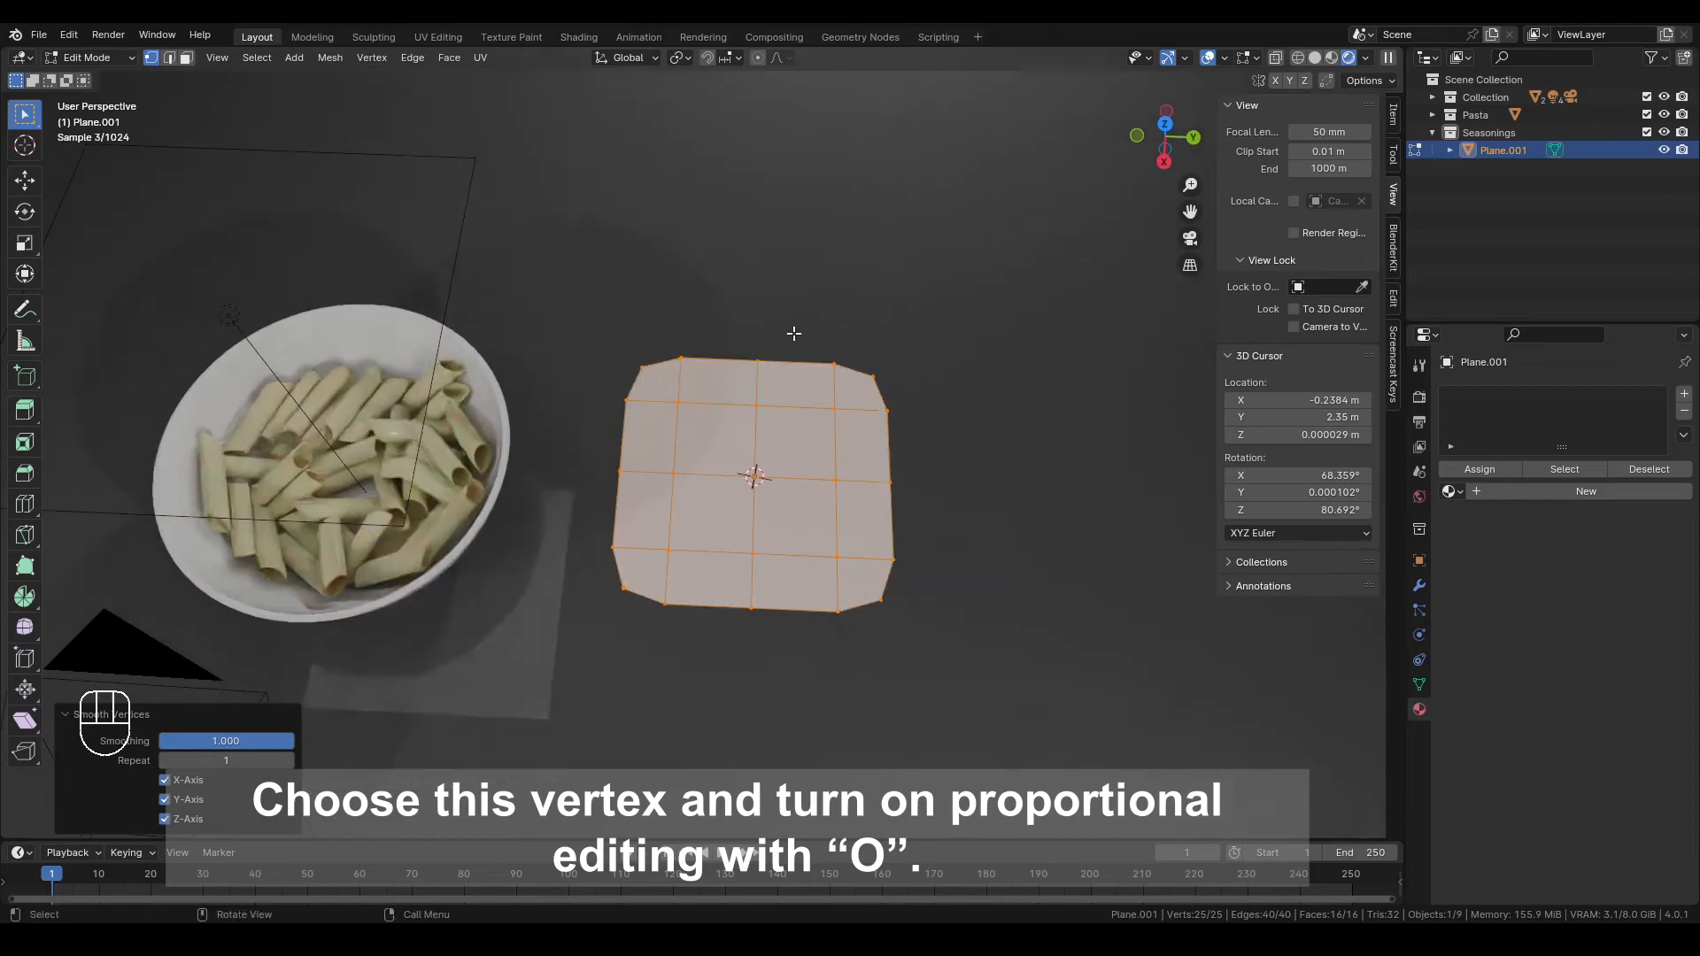
With proportional editing on, move the middle vertex of the plane's far edge about -0.375 m along X
{"action": "left_click", "coordinate": [757, 361]}
{"action": "key", "text": "g"}
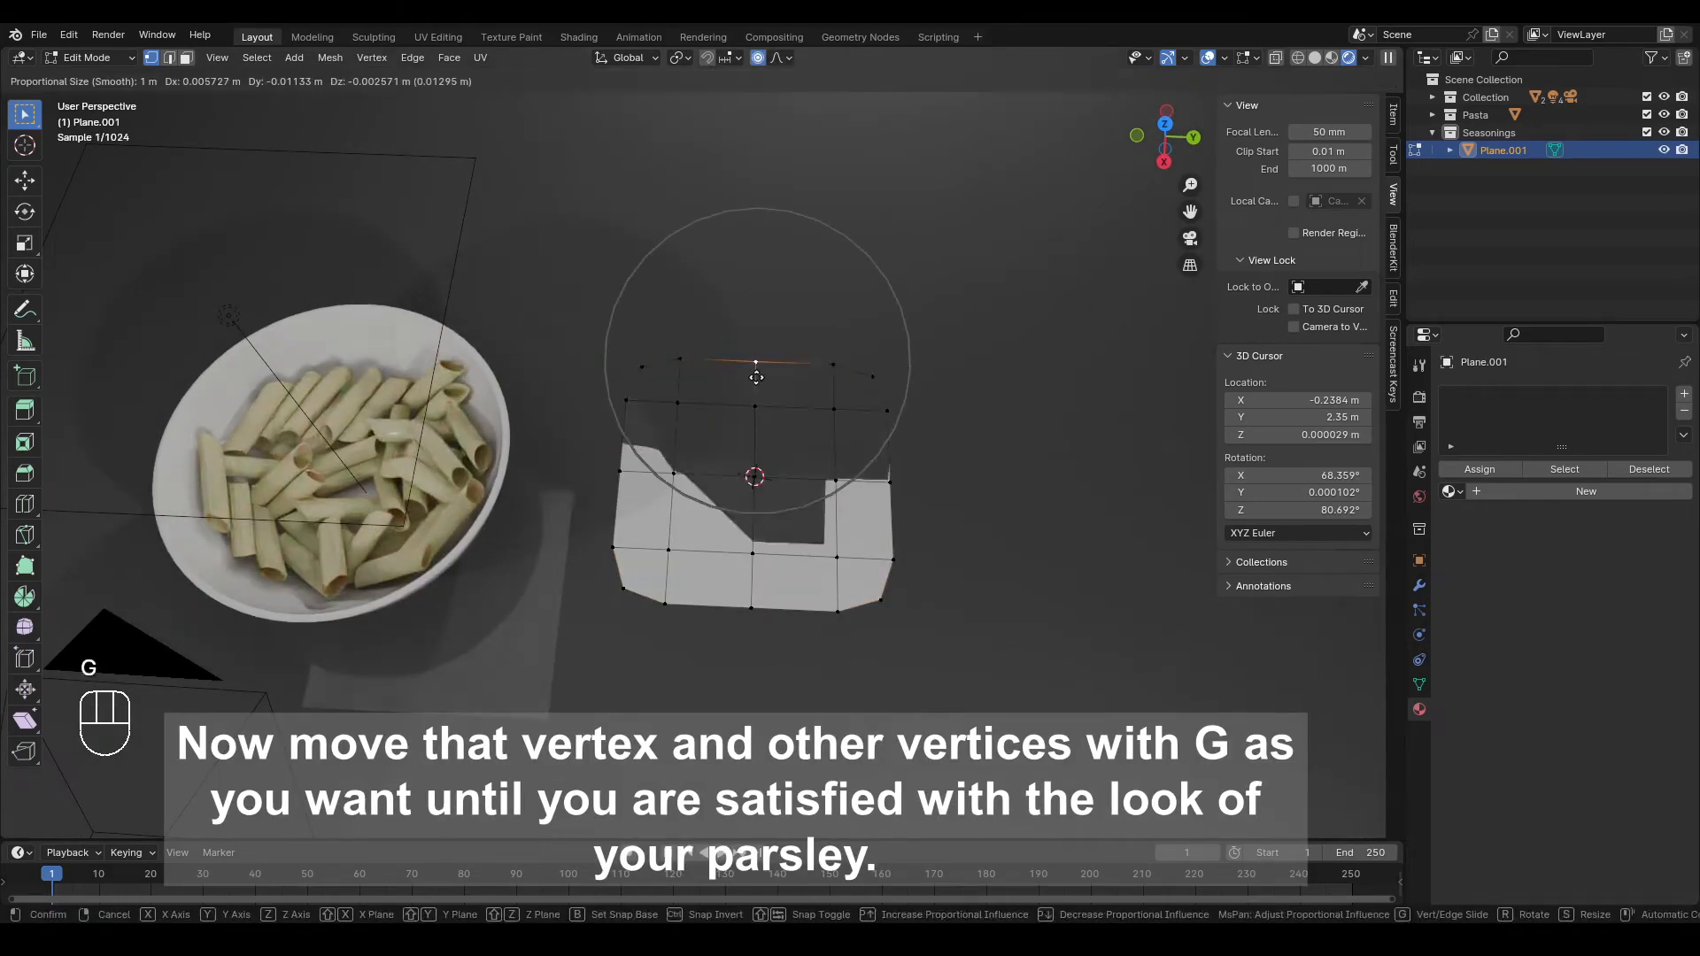
{"action": "key", "text": "y"}
{"action": "key", "text": "x"}
{"action": "left_click", "coordinate": [763, 335]}
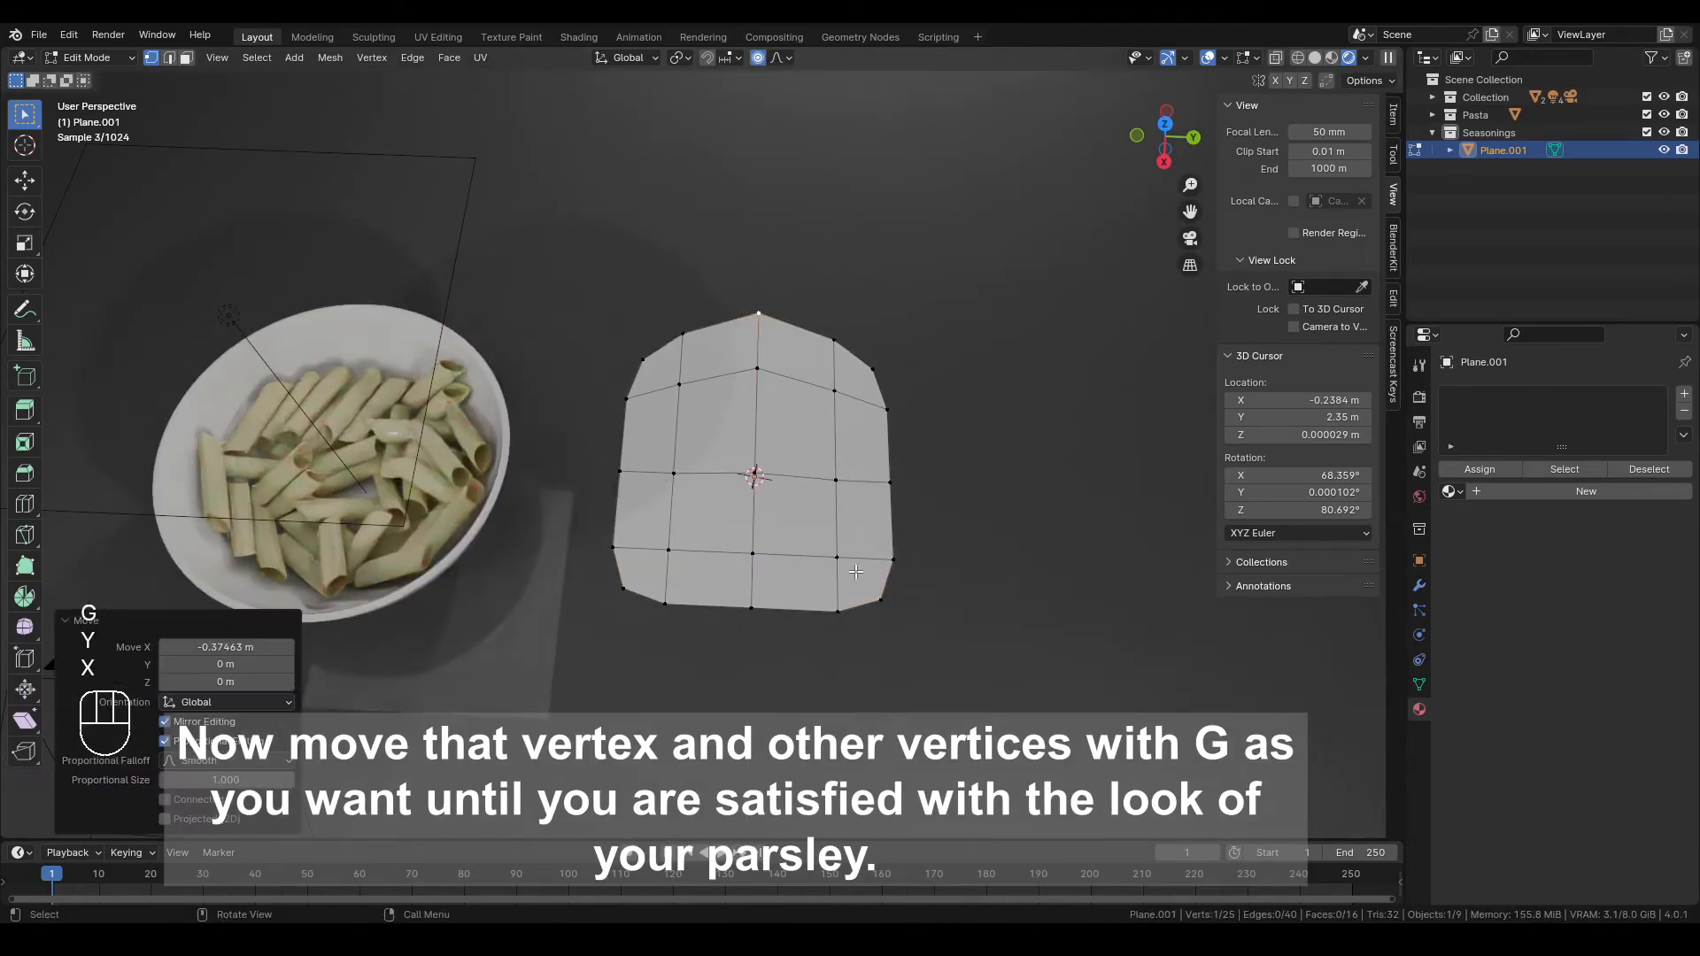
Pull the plane's near corner vertex on the side away from the bowl inward along Y with proportional editing
{"action": "left_click", "coordinate": [882, 600]}
{"action": "key", "text": "g"}
{"action": "key", "text": "y"}
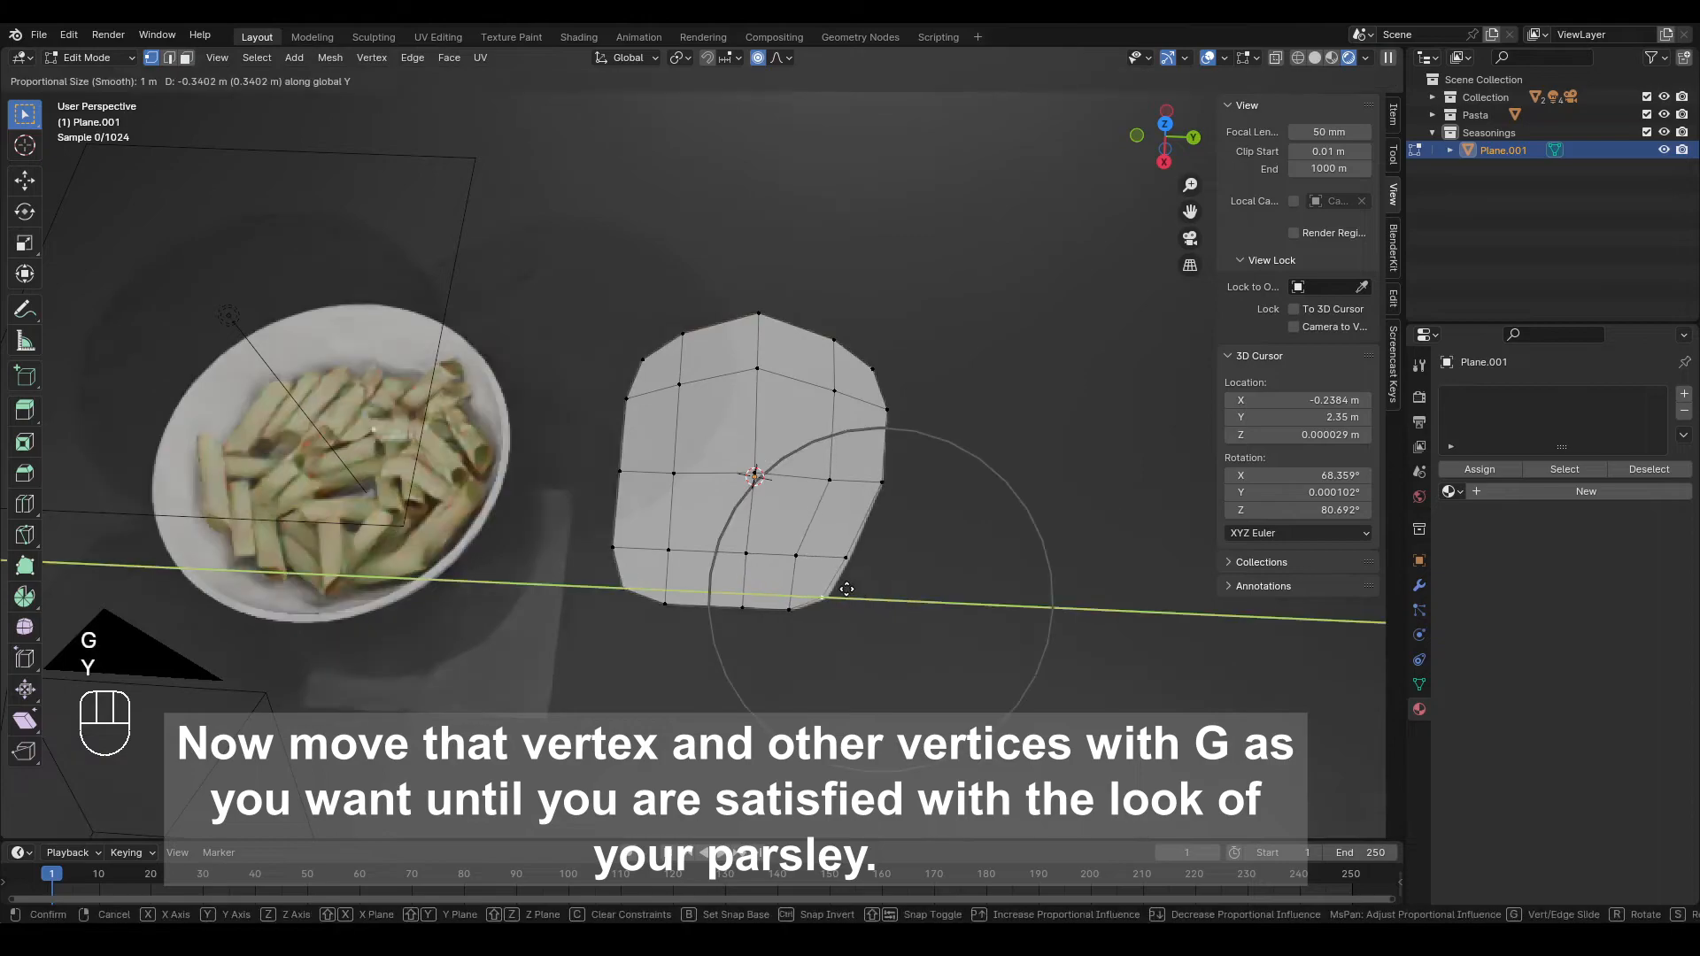
{"action": "left_click", "coordinate": [835, 588]}
Move the near corner vertex on the bowl side about -0.418 m along X and 0.208 m along Y, with proportional size 1.464
{"action": "left_click", "coordinate": [605, 563]}
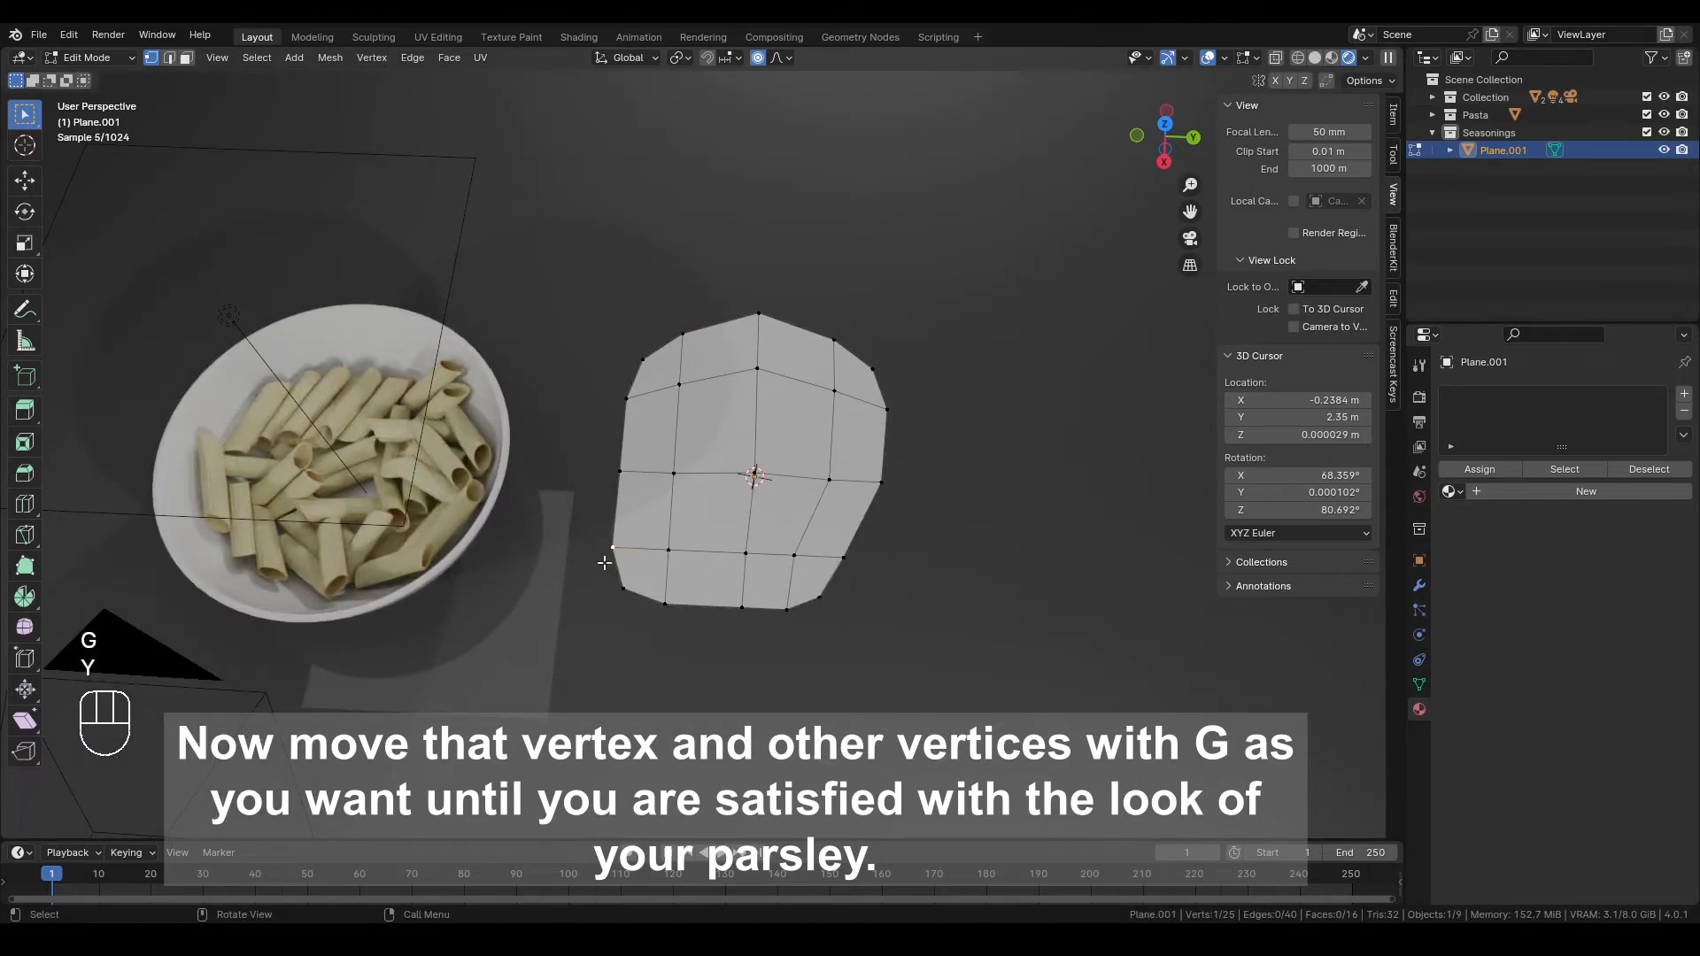
{"action": "key", "text": "g"}
{"action": "key", "text": "x"}
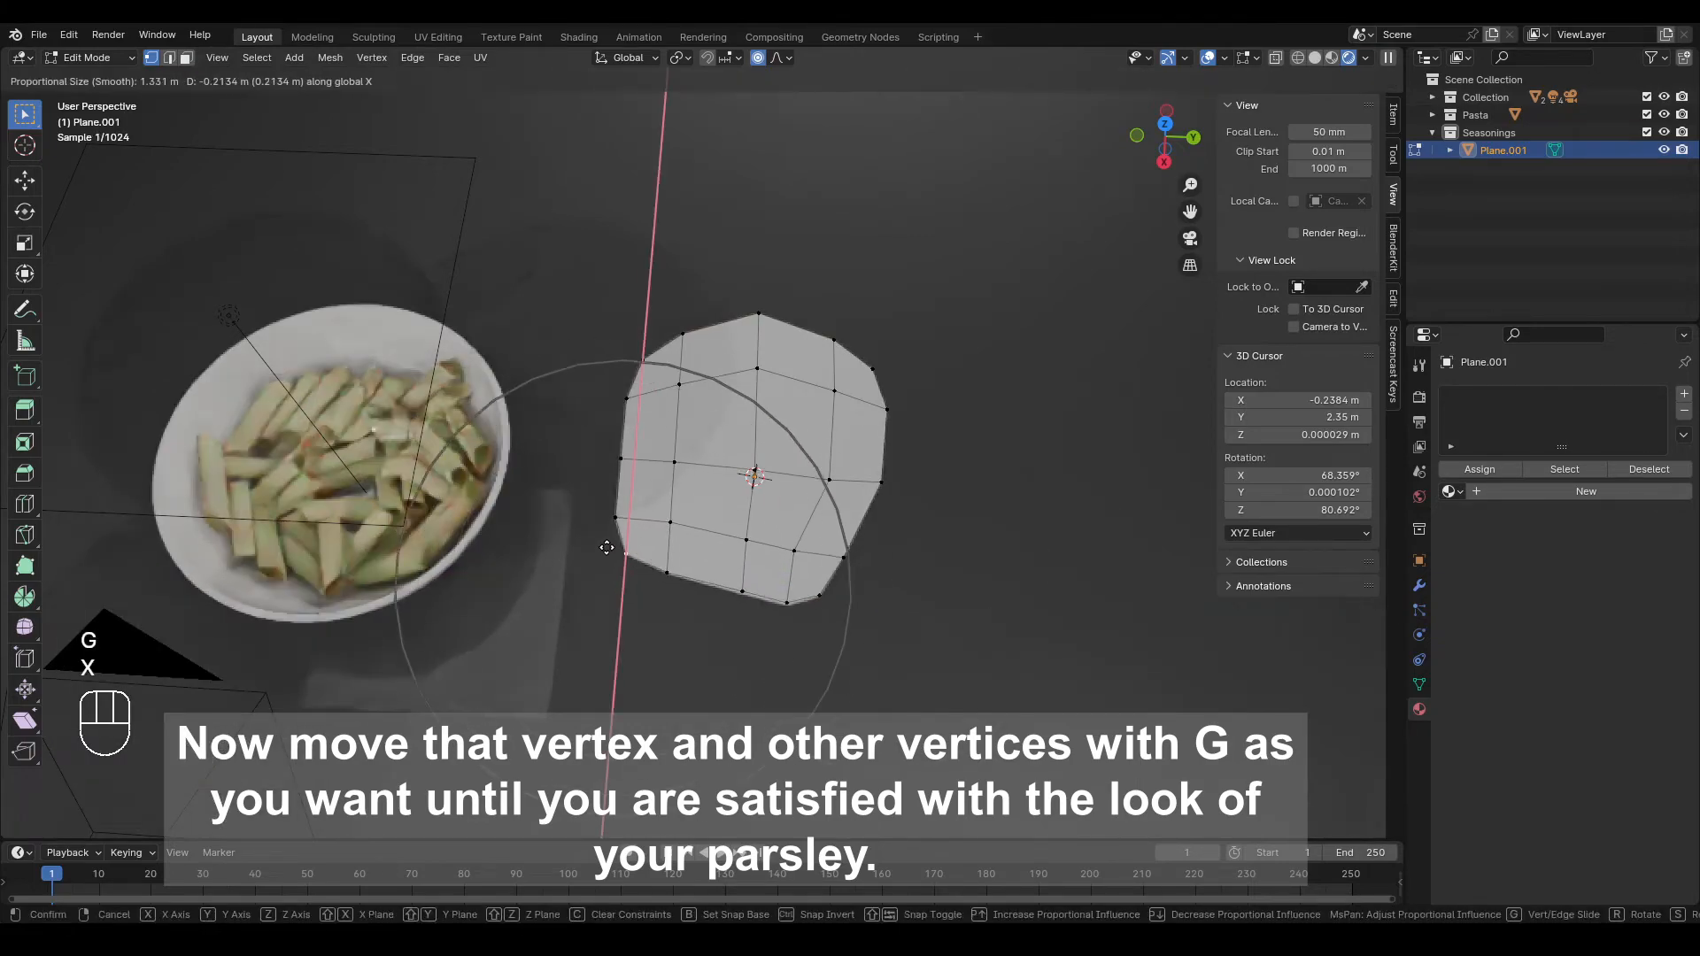
{"action": "left_click", "coordinate": [610, 527]}
{"action": "key", "text": "g"}
{"action": "key", "text": "y"}
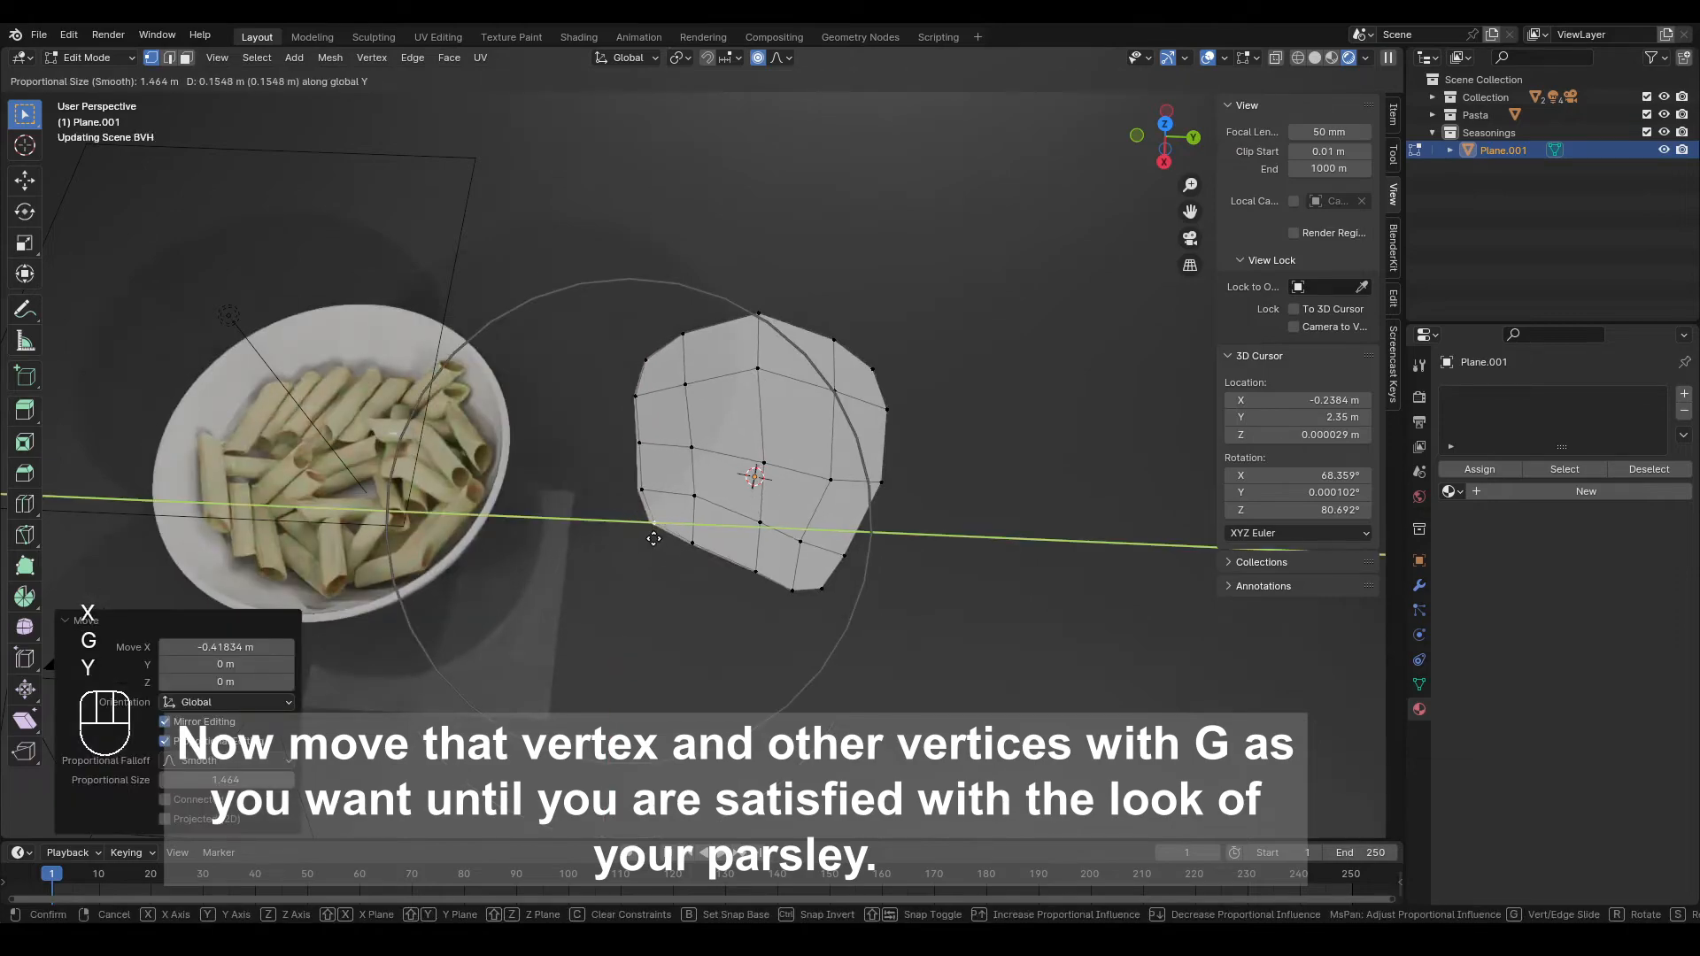
{"action": "left_click", "coordinate": [662, 538]}
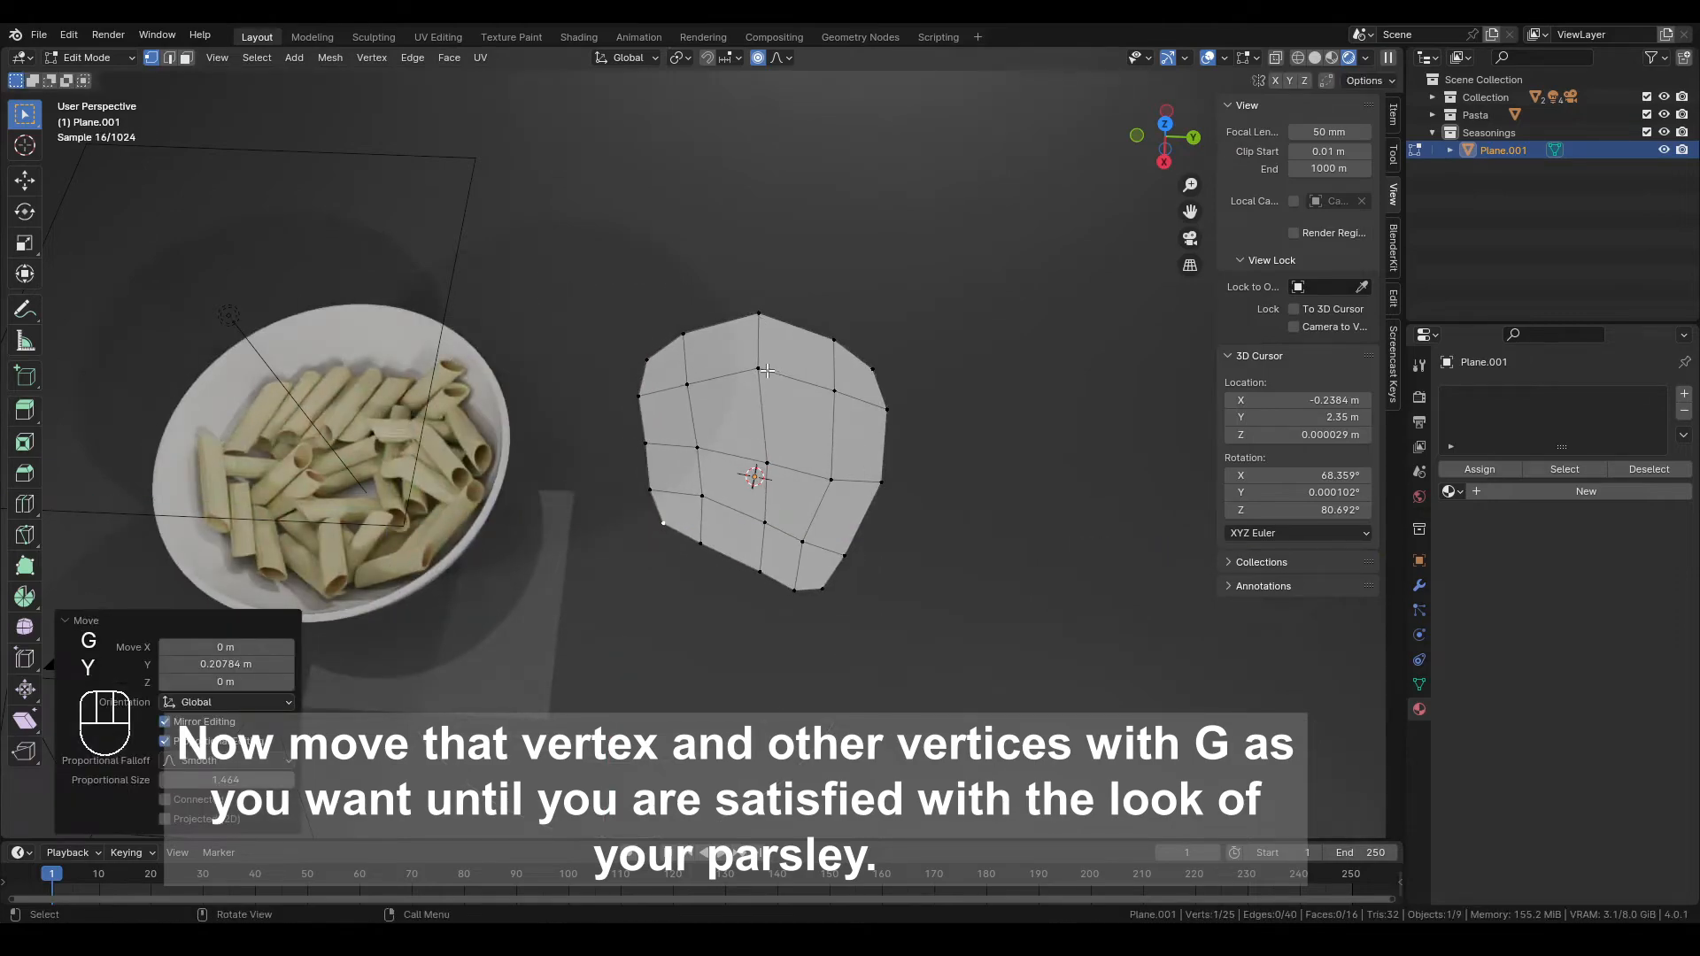
{"action": "left_click", "coordinate": [824, 335]}
{"action": "key", "text": "g"}
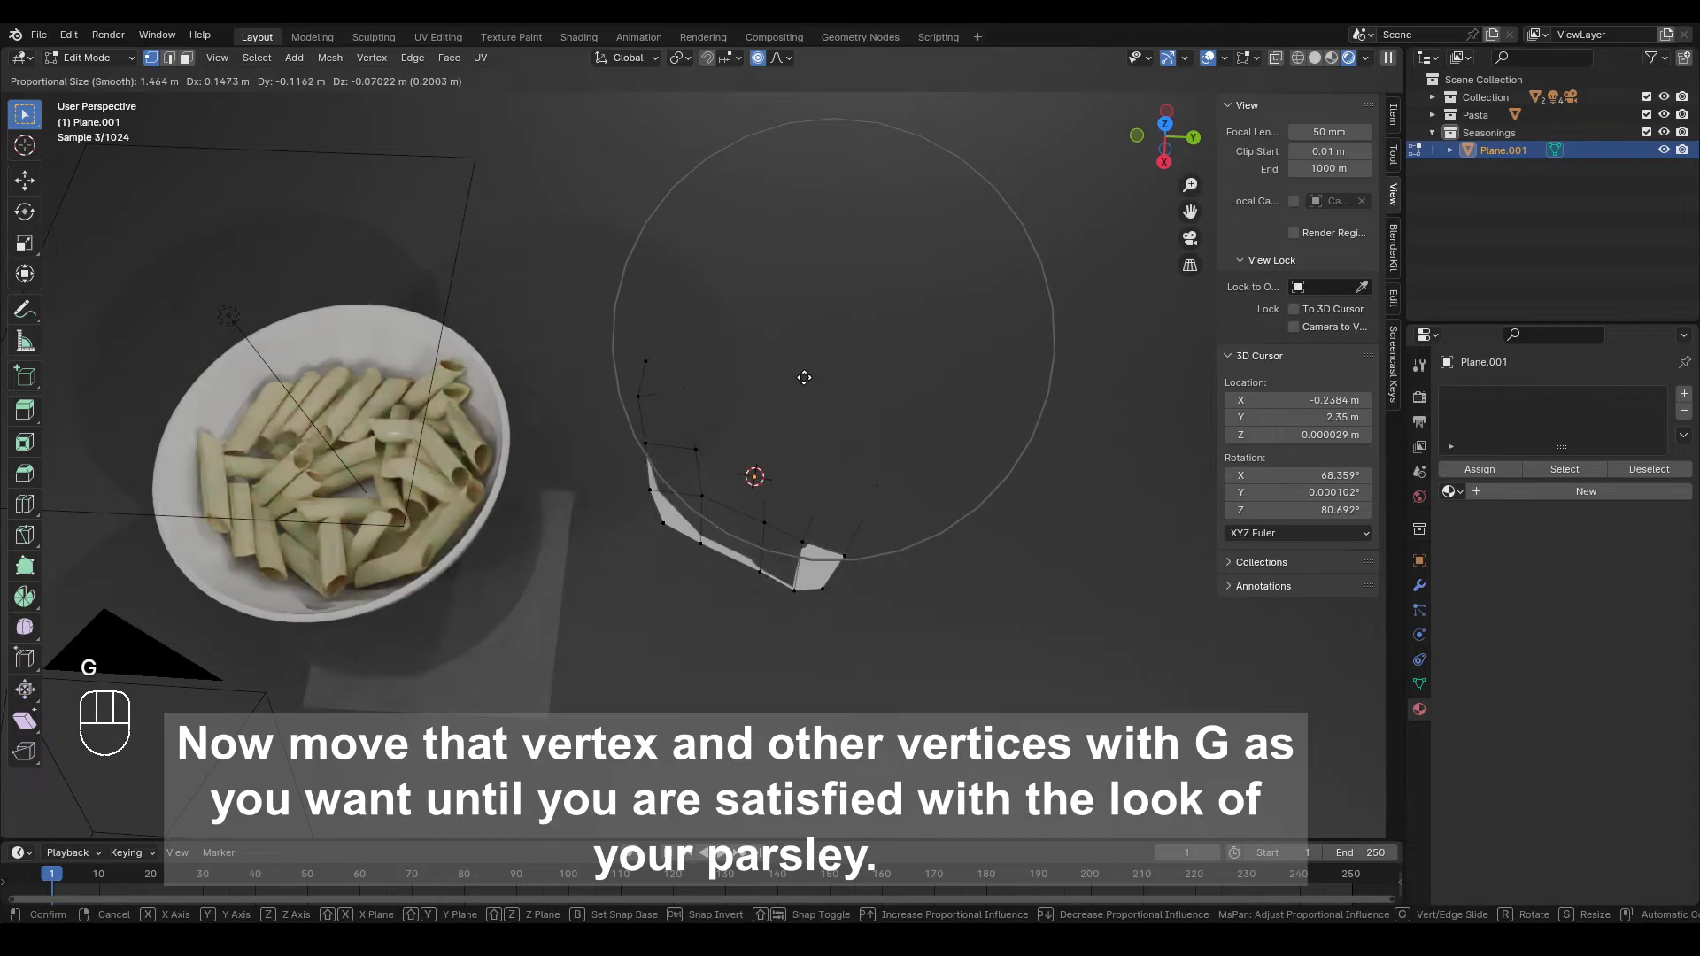
{"action": "key", "text": "Escape"}
Raise the whole leaf-shaped plane above the ground along Z in object mode
{"action": "middle_click_drag", "start_coordinate": [821, 361], "coordinate": [837, 419]}
{"action": "key", "text": "Tab"}
{"action": "key", "text": "g"}
{"action": "key", "text": "z"}
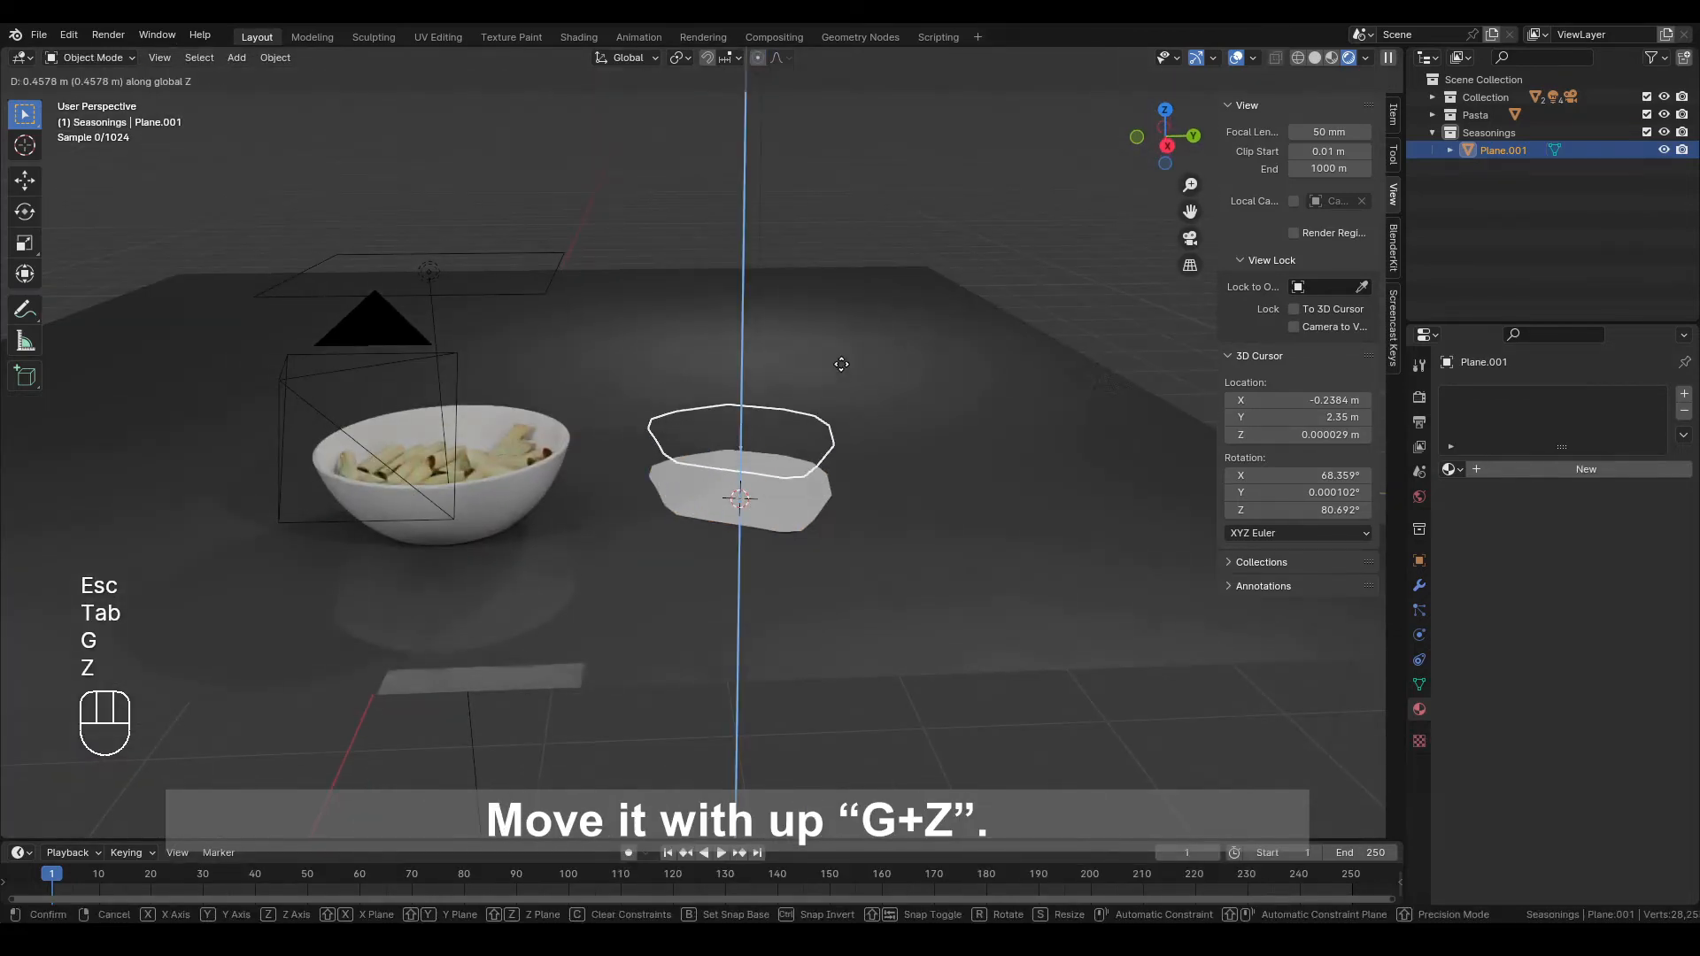
{"action": "left_click", "coordinate": [841, 358]}
In edit mode, lower the selected far-edge vertex about 0.191 m and shift a near-edge vertex along Z to bend the leaf
{"action": "key", "text": "Tab"}
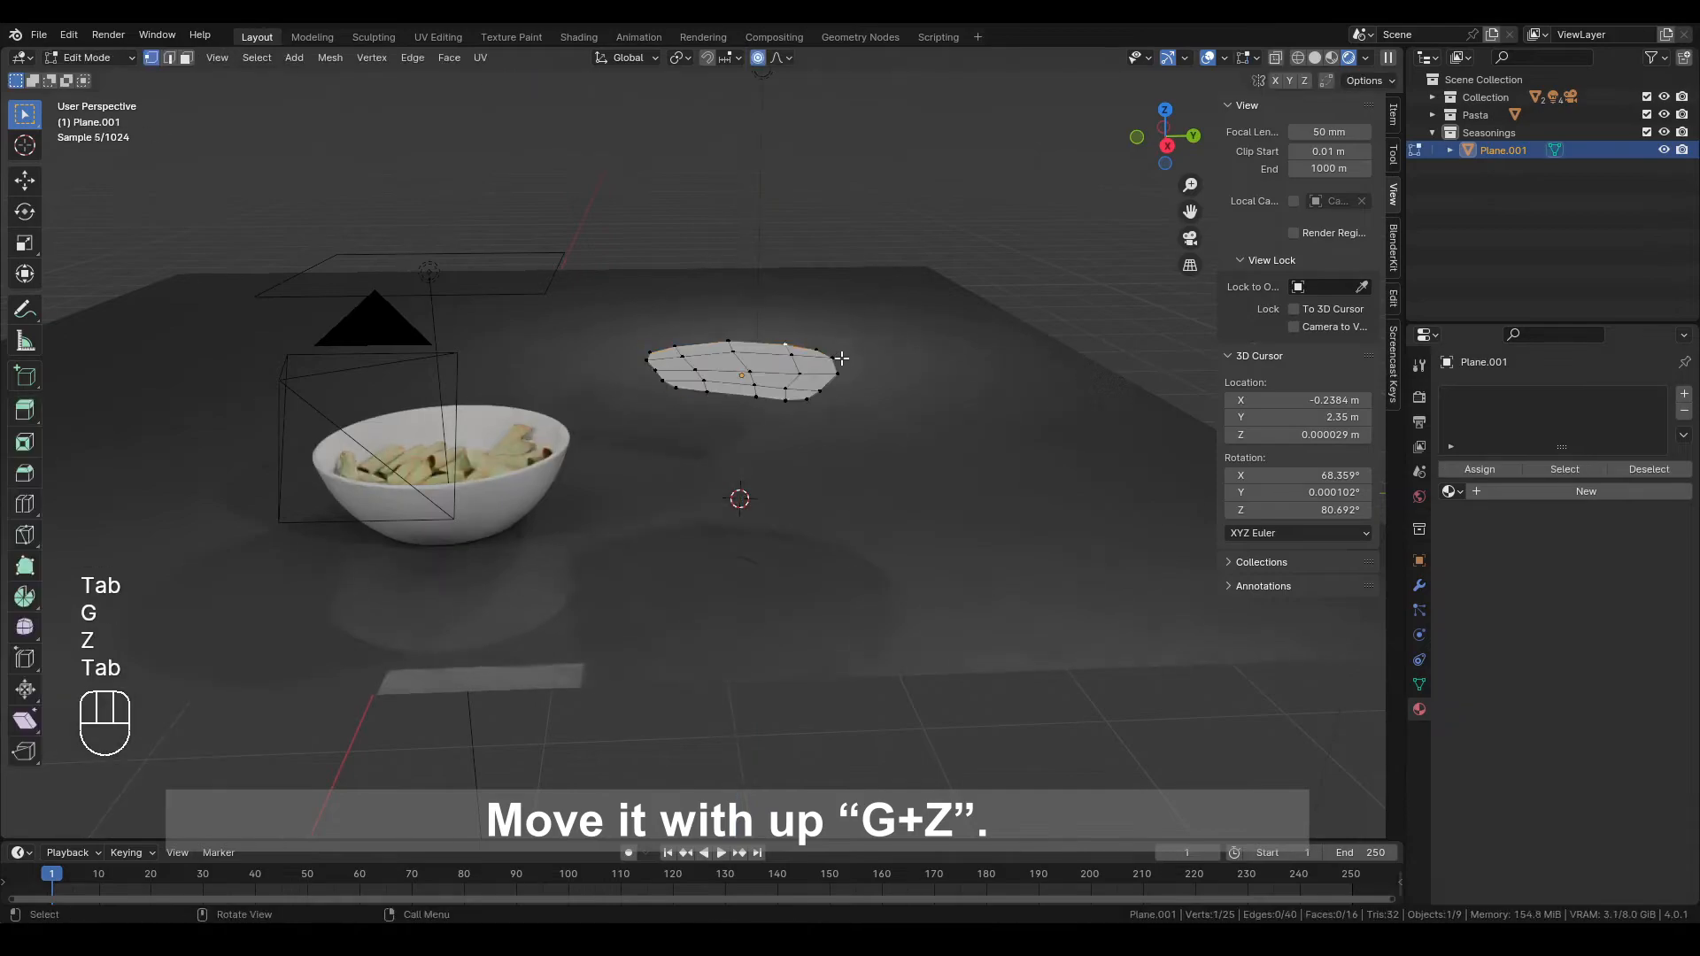
{"action": "key", "text": "g"}
{"action": "key", "text": "z"}
{"action": "left_click", "coordinate": [835, 354]}
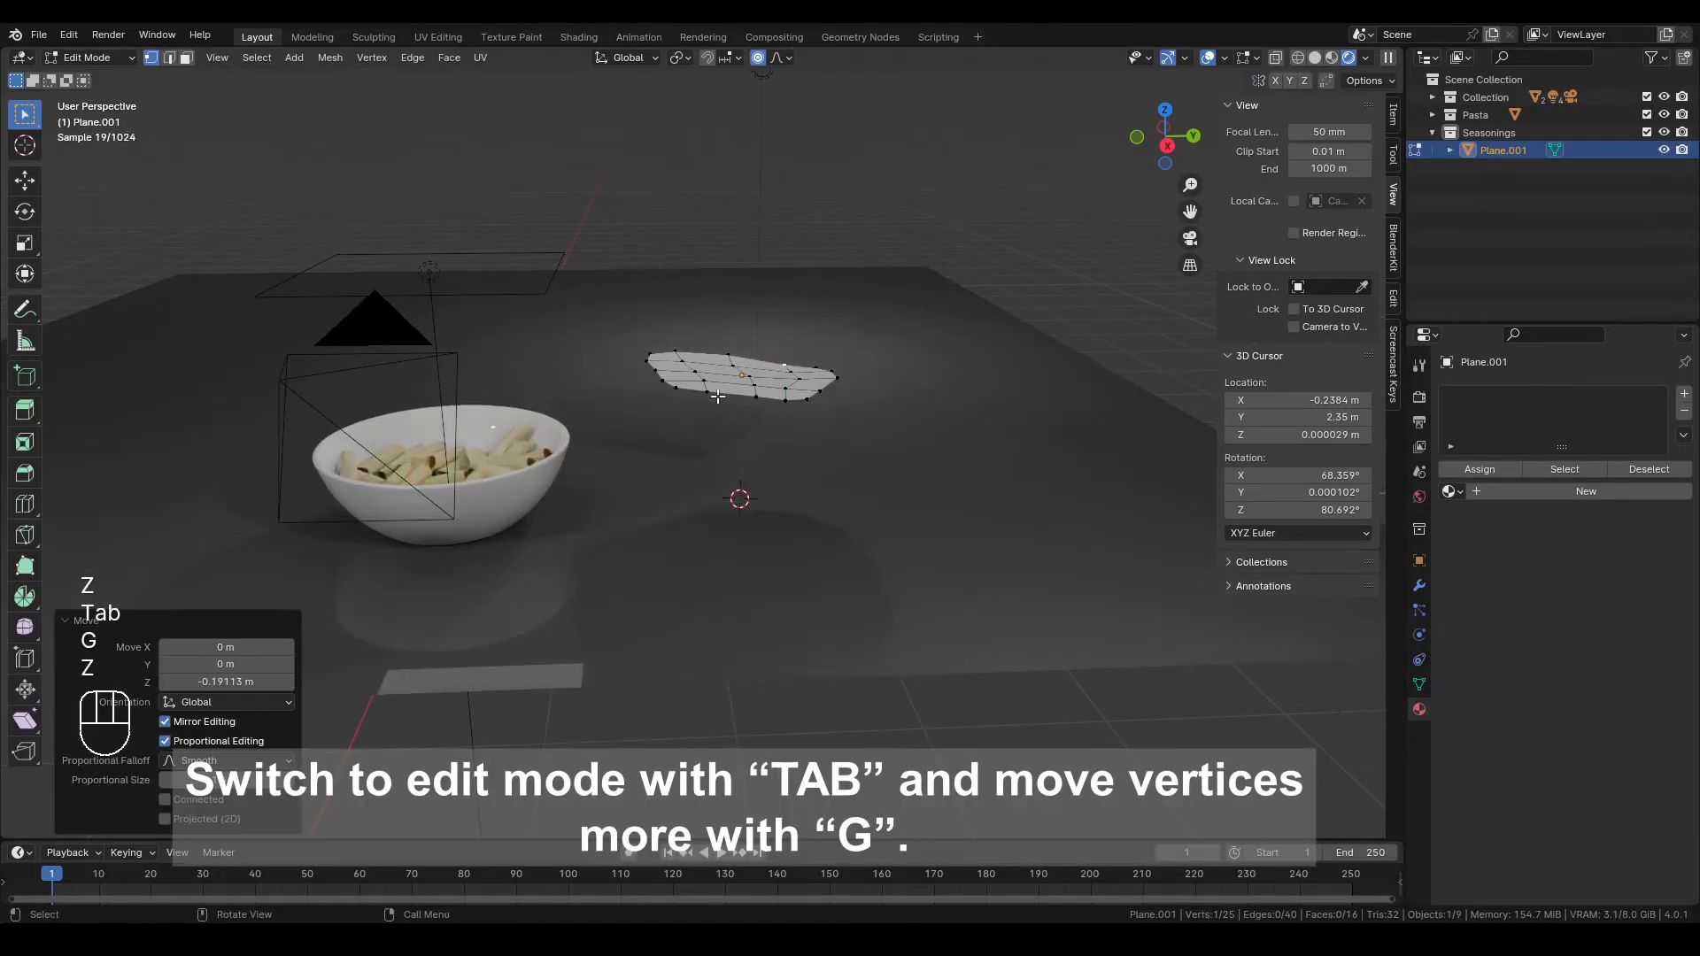
{"action": "middle_click_drag", "start_coordinate": [835, 354], "coordinate": [764, 396]}
{"action": "key", "text": "g"}
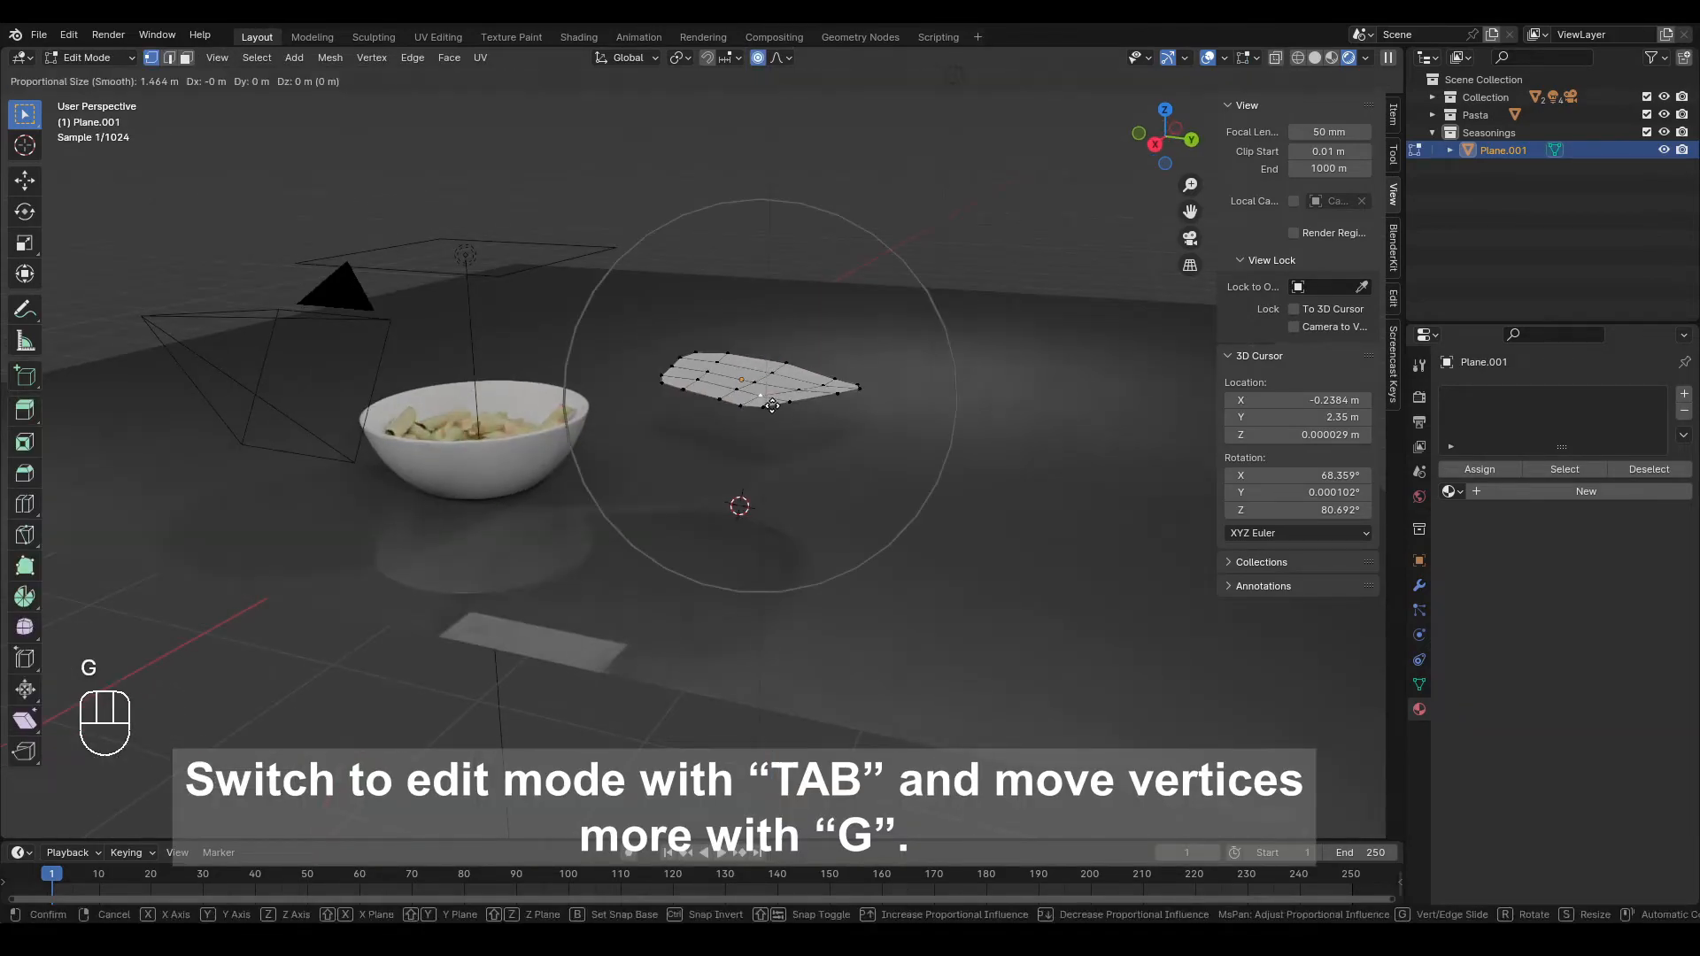
{"action": "key", "text": "z"}
{"action": "left_click", "coordinate": [726, 387]}
Shift another outer vertex of the leaf along X with proportional editing
{"action": "middle_click_drag", "start_coordinate": [726, 387], "coordinate": [721, 426]}
{"action": "left_click", "coordinate": [614, 351]}
{"action": "middle_click_drag", "start_coordinate": [664, 352], "coordinate": [653, 391]}
{"action": "key", "text": "g"}
{"action": "key", "text": "x"}
{"action": "left_click", "coordinate": [687, 428]}
Return to object mode and apply Shade Auto Smooth to the leaf
{"action": "key", "text": "Tab"}
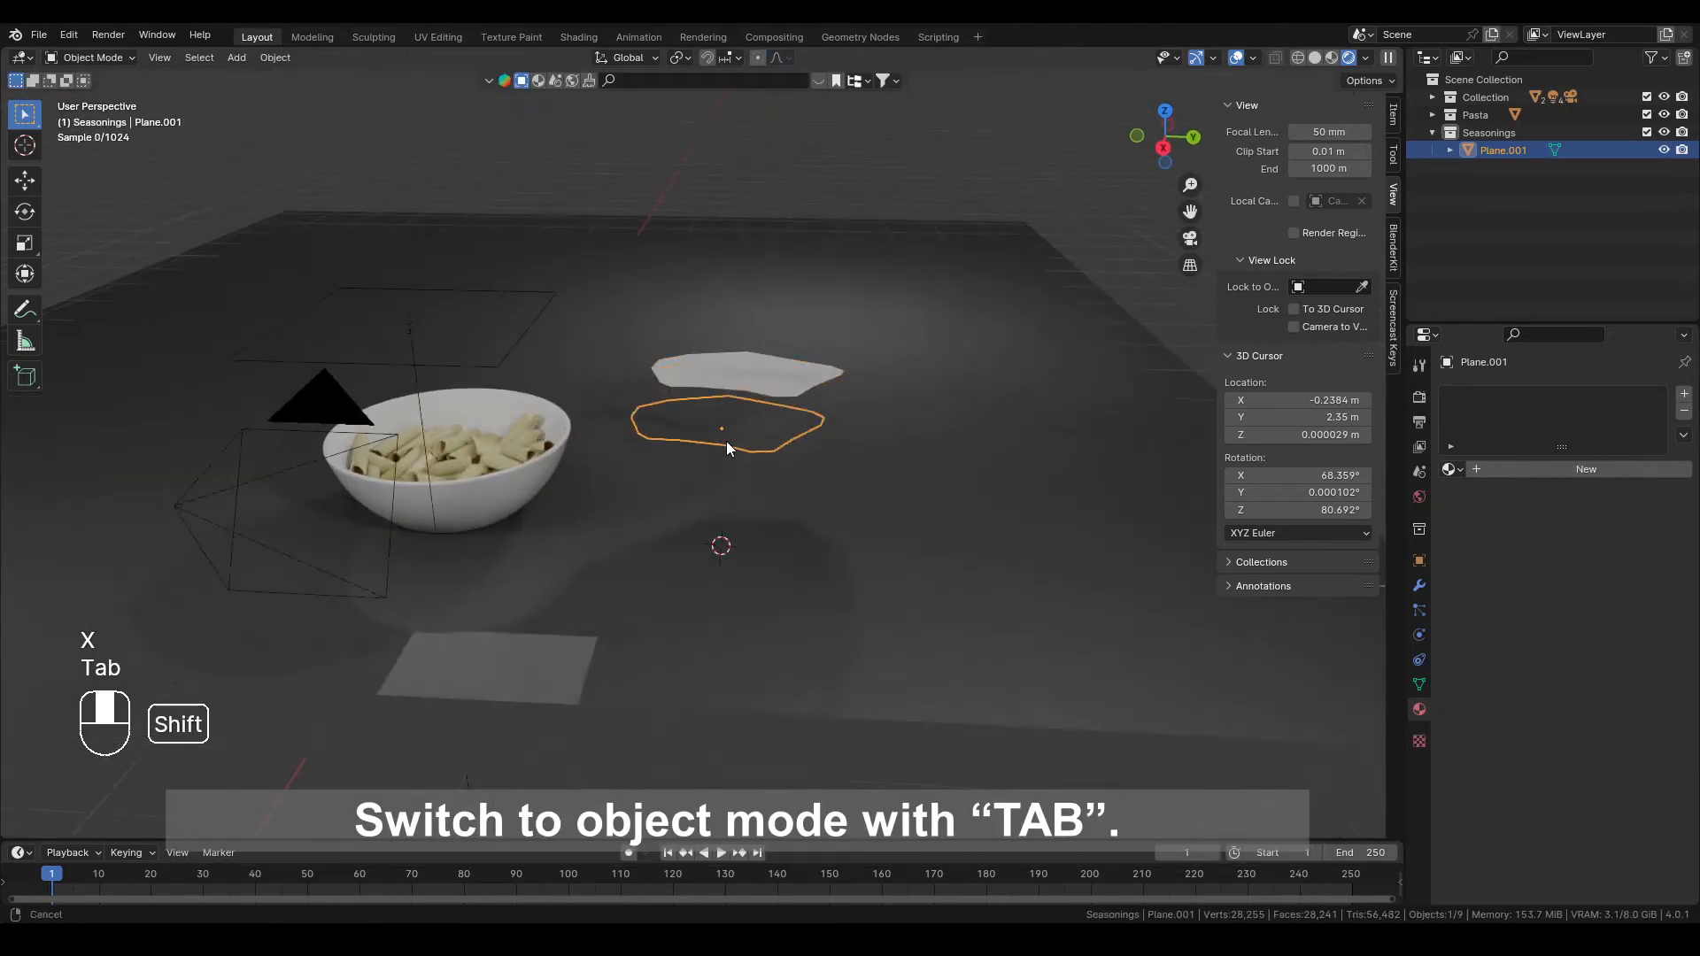
{"action": "middle_click_drag", "start_coordinate": [726, 441], "coordinate": [847, 432]}
{"action": "right_click", "coordinate": [846, 432]}
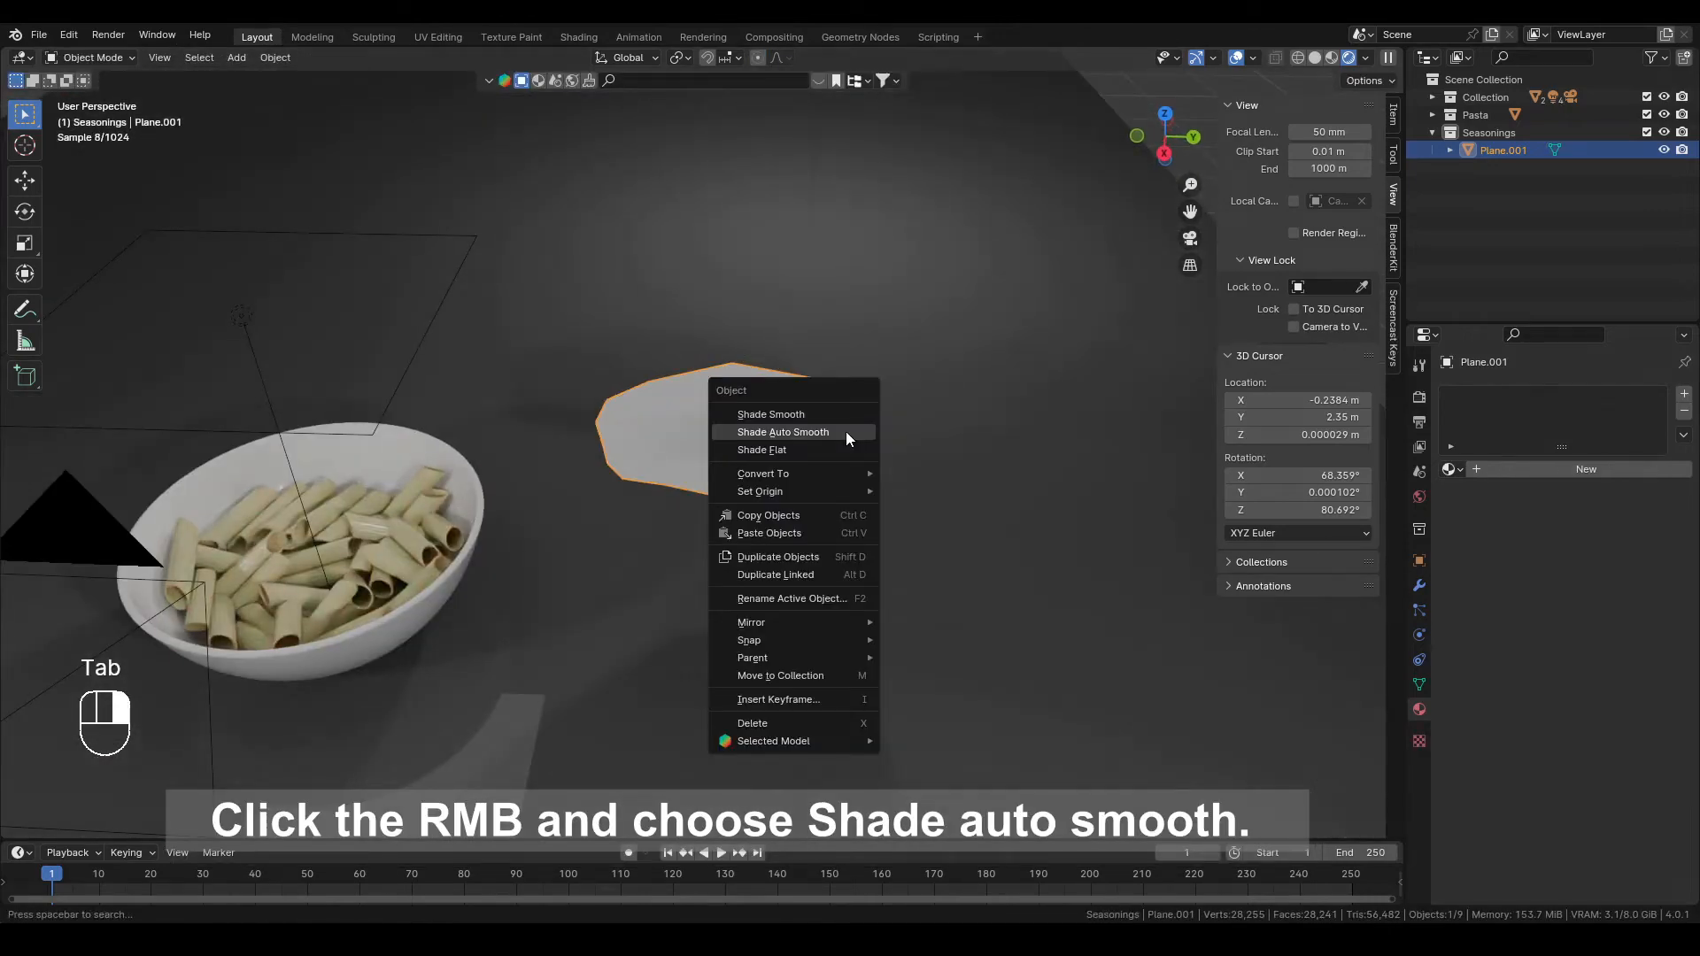
{"action": "left_click", "coordinate": [847, 432]}
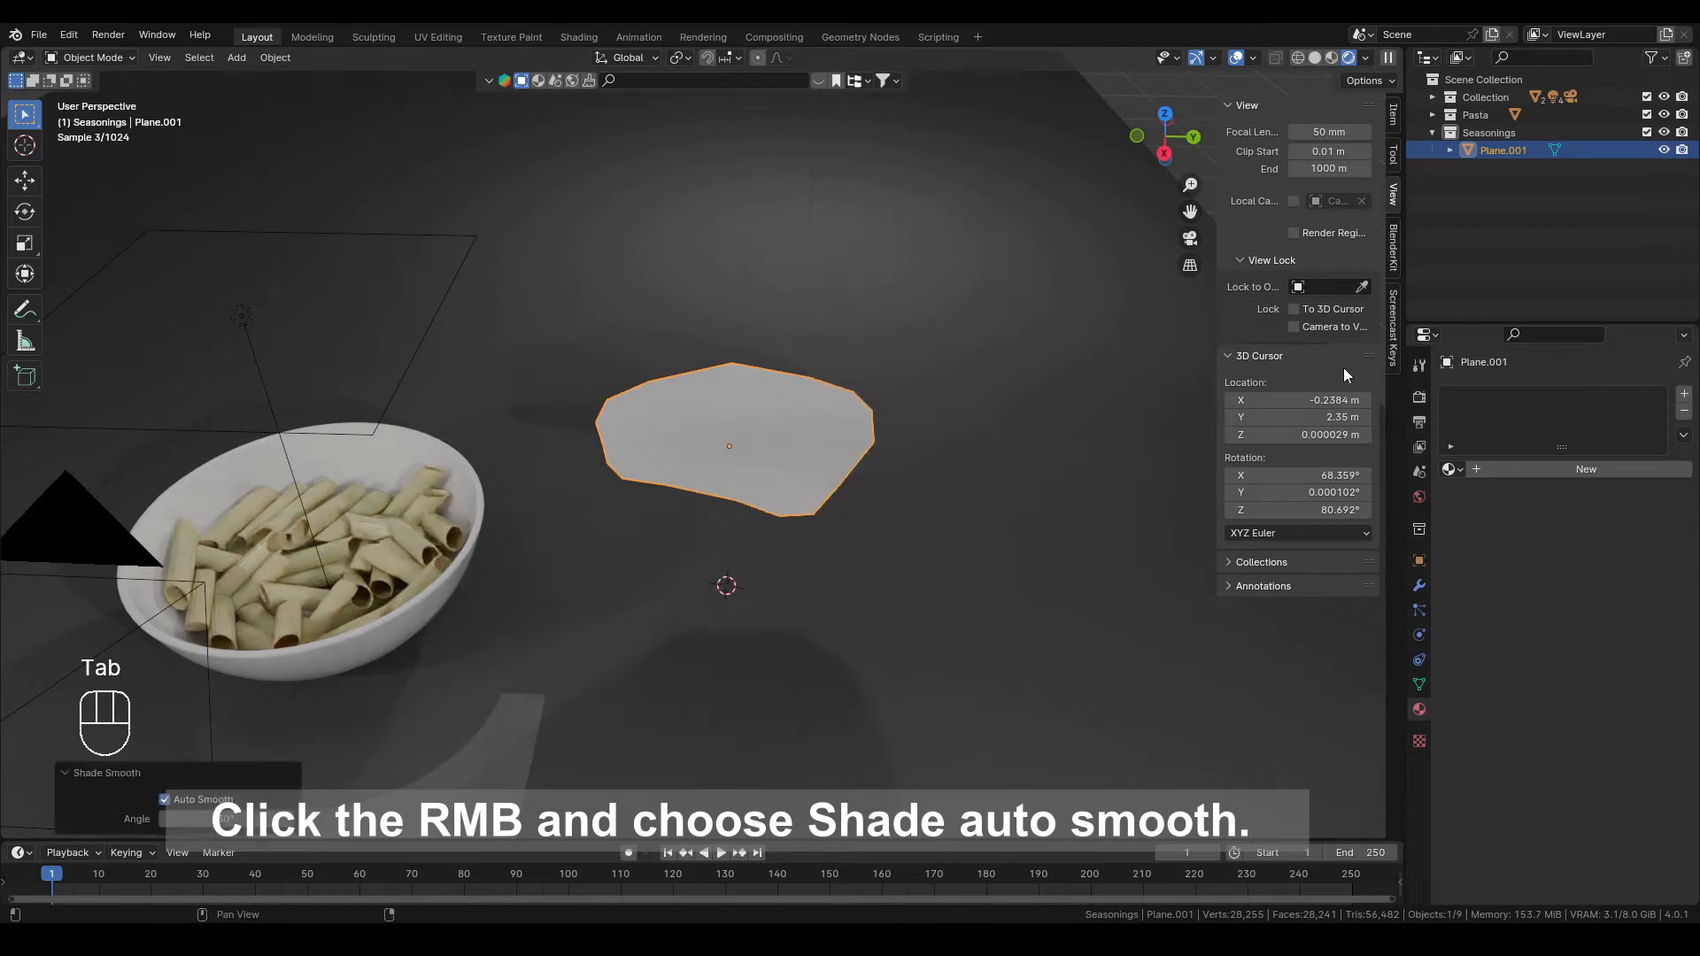
Rename the leaf object Parsley
{"action": "double_click", "coordinate": [1503, 150]}
{"action": "type", "text": "P"}
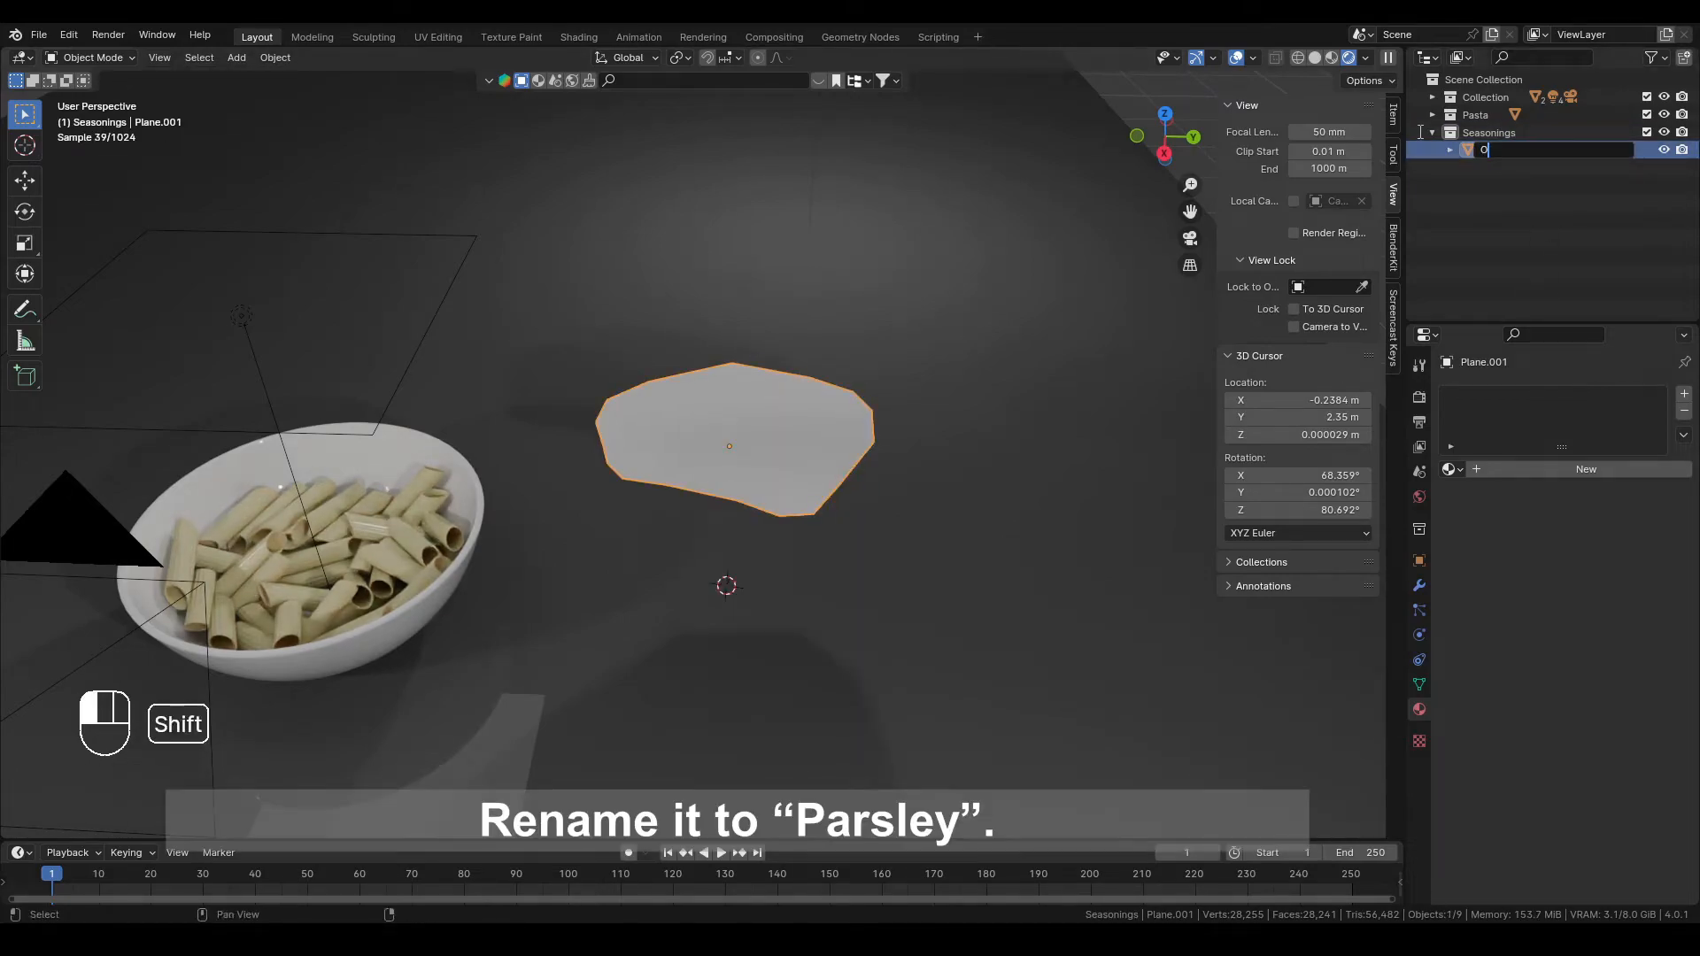
{"action": "type", "text": "arsley"}
{"action": "key", "text": "Return"}
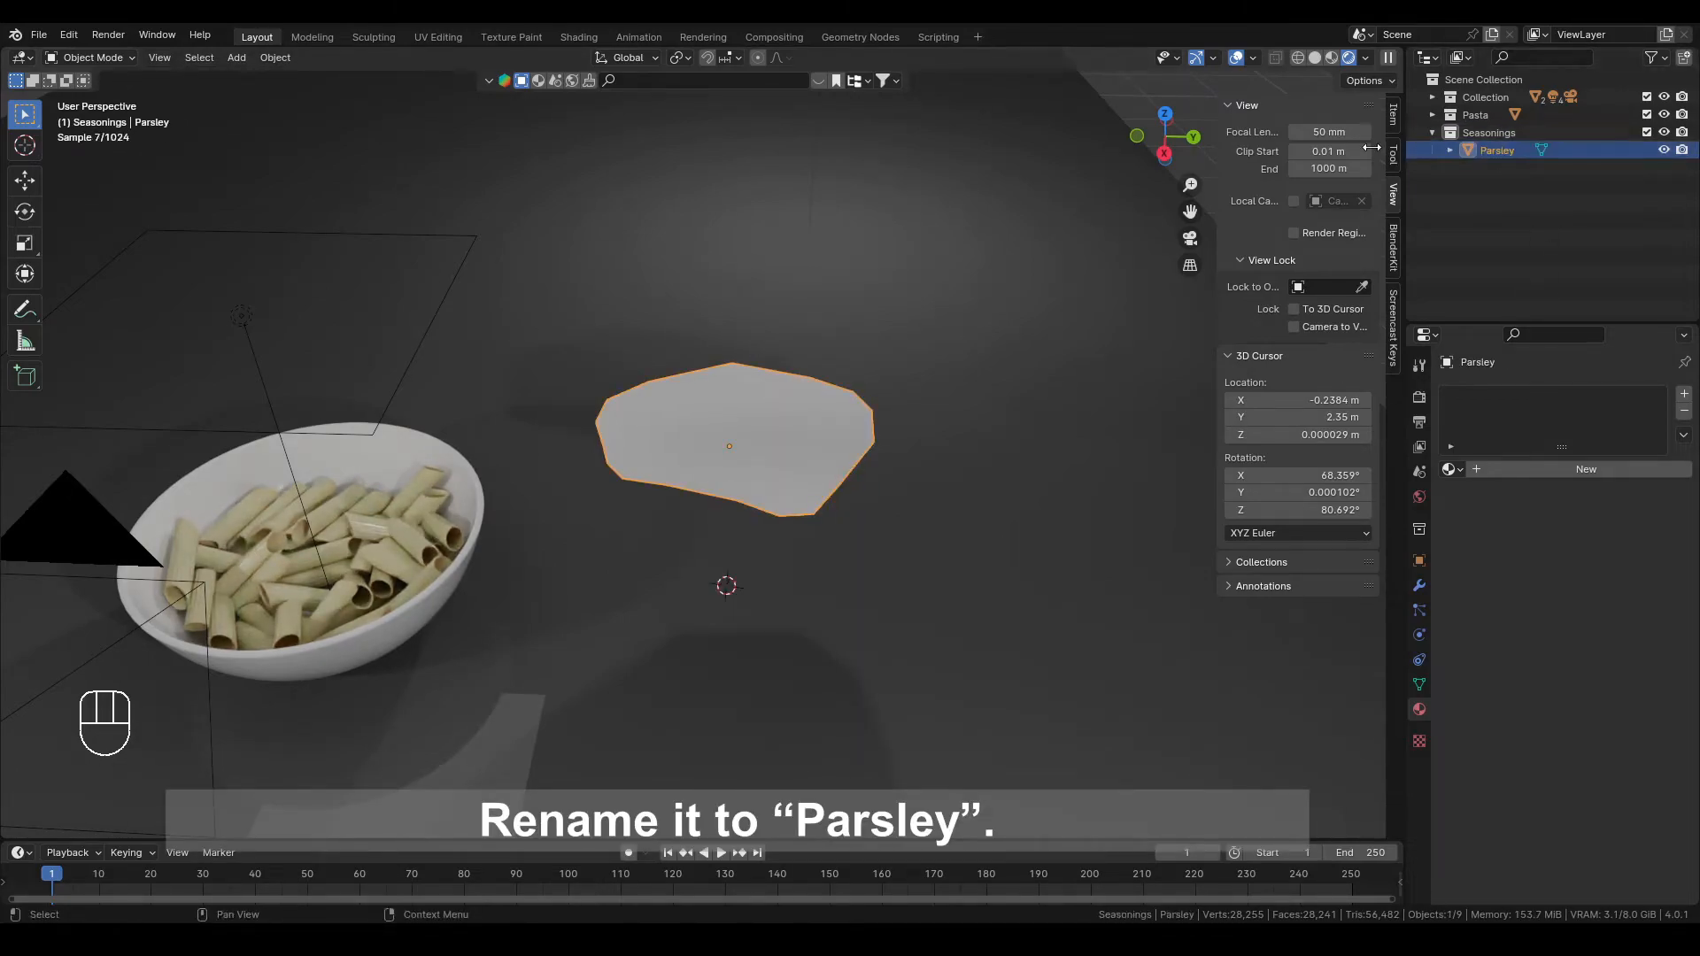
Give Parsley a new dark green material with hue 0.303, saturation 0.747, value 0.053 and roughness 0.3
{"action": "left_click", "coordinate": [1511, 471]}
{"action": "left_click", "coordinate": [1594, 581]}
{"action": "left_click", "coordinate": [1506, 378]}
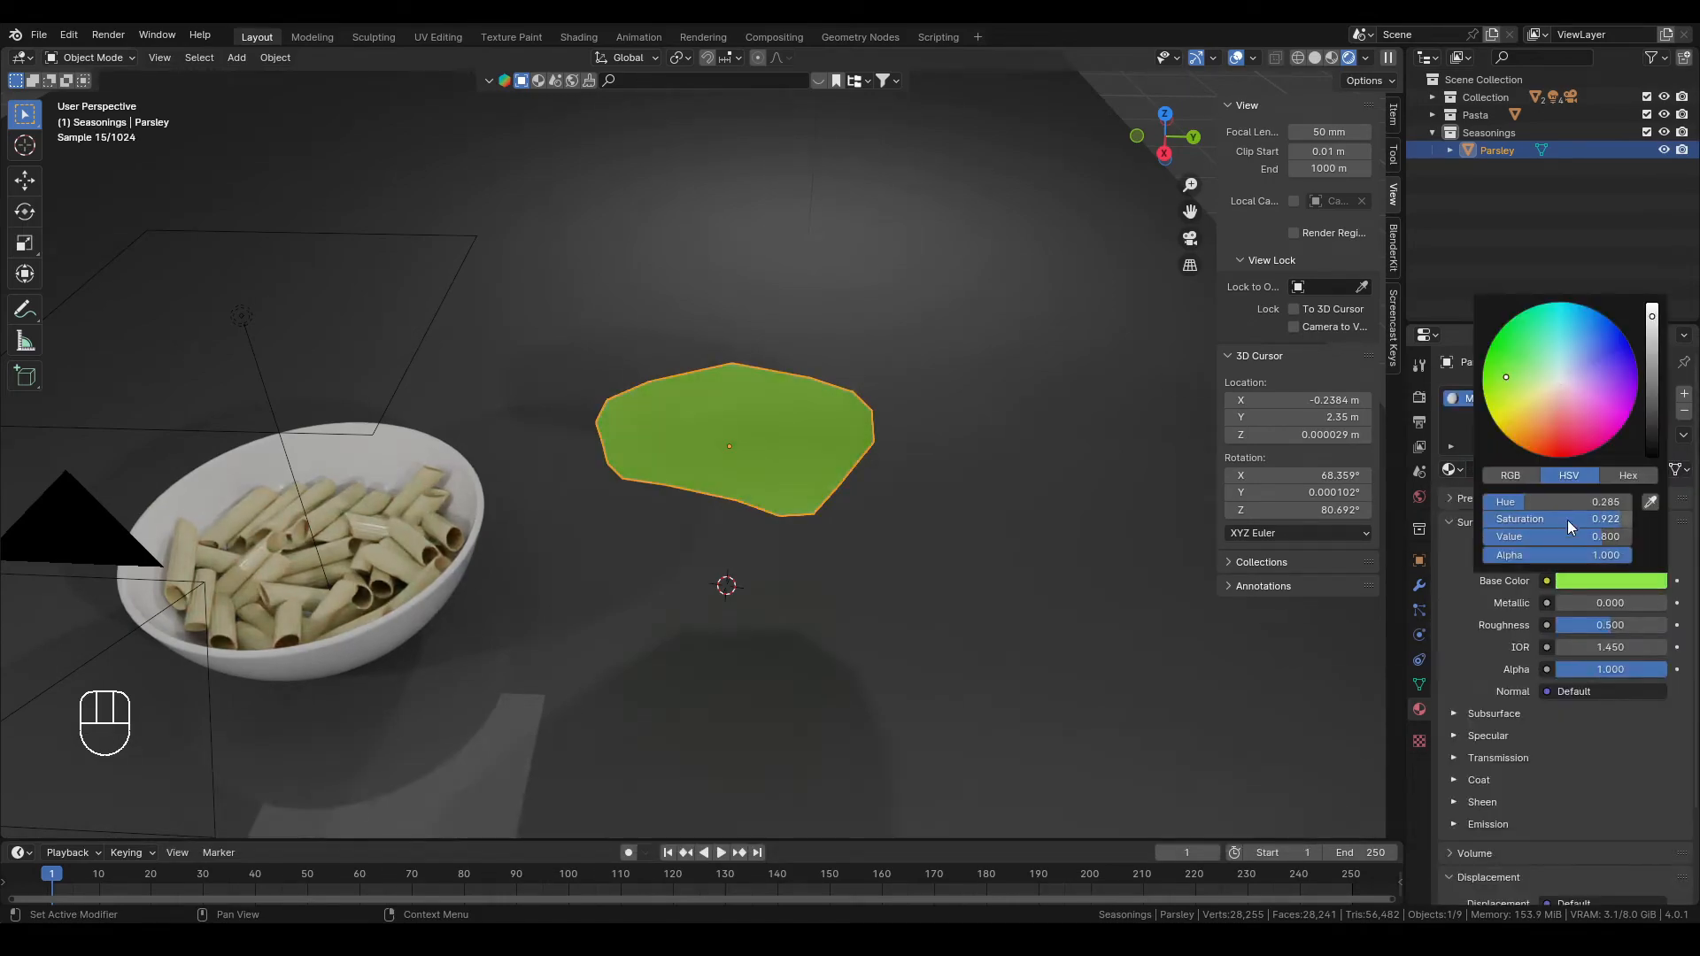
{"action": "mouse_move", "coordinate": [1568, 519]}
{"action": "left_mouse_down"}
{"action": "mouse_move", "coordinate": [1482, 537]}
{"action": "mouse_move", "coordinate": [1478, 519]}
{"action": "mouse_move", "coordinate": [1488, 537]}
{"action": "left_mouse_up"}
{"action": "left_click_drag", "start_coordinate": [1530, 375], "coordinate": [1522, 368]}
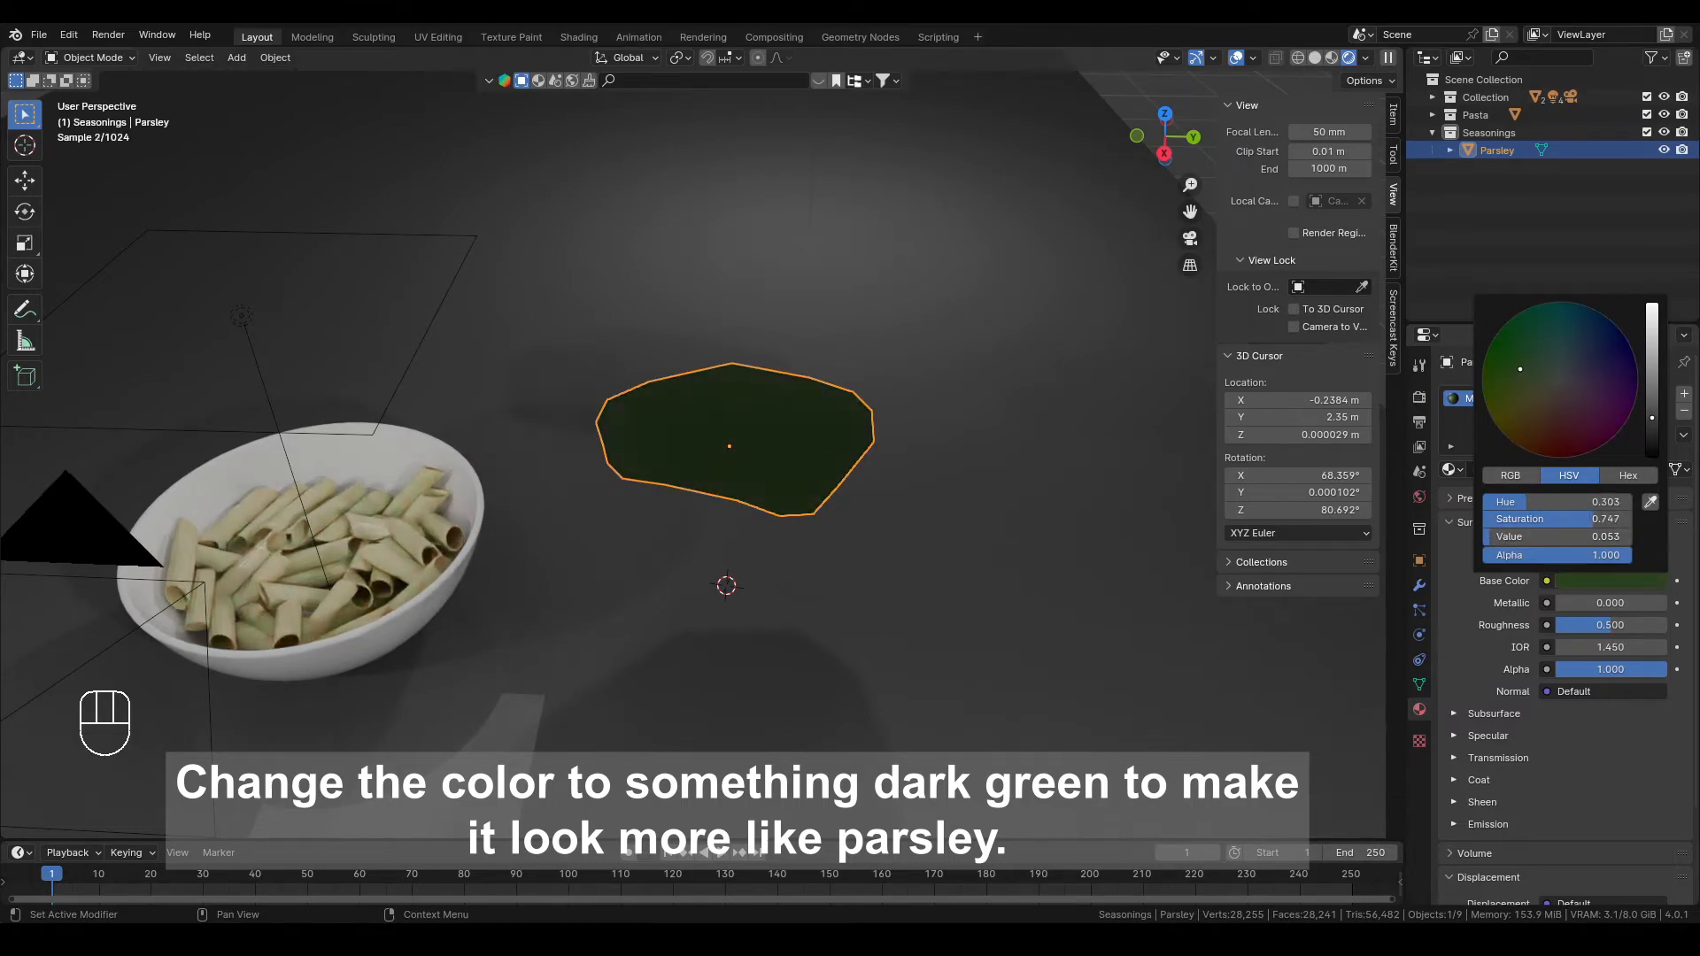
{"action": "left_click_drag", "start_coordinate": [1607, 625], "coordinate": [1587, 625]}
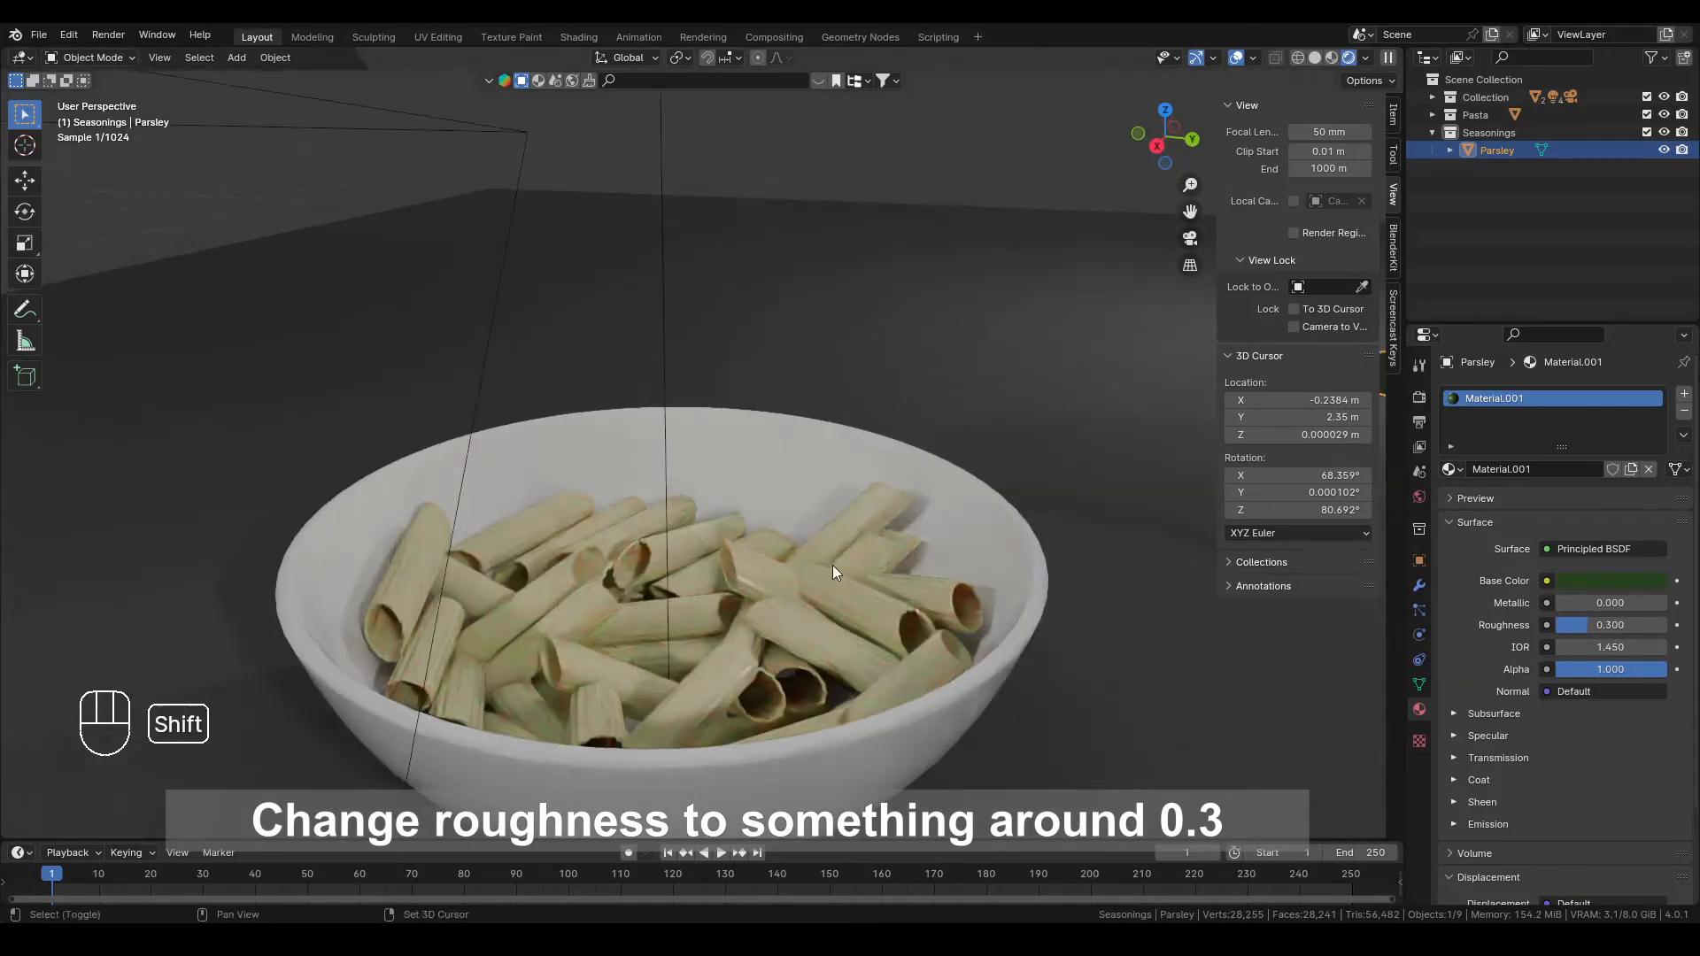
Add a new particle system to the pasta and set its type to Hair
{"action": "middle_click_drag", "start_coordinate": [833, 565], "coordinate": [683, 555], "text": "shift"}
{"action": "left_click", "coordinate": [790, 567]}
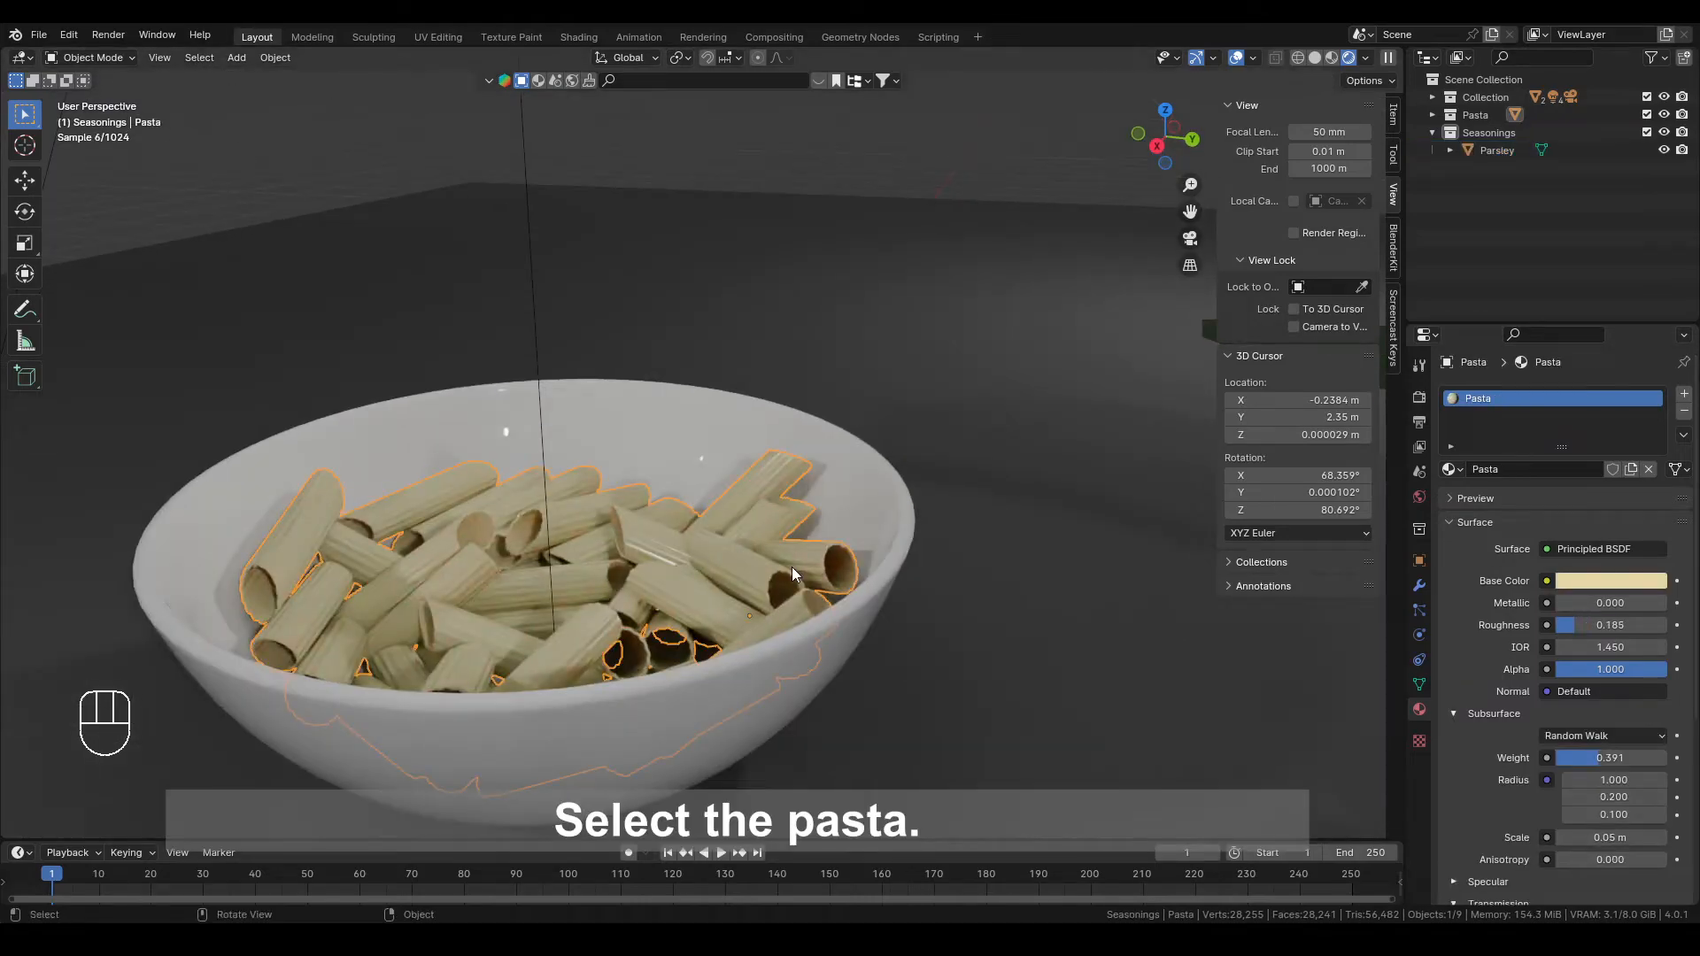
{"action": "left_click", "coordinate": [1419, 610]}
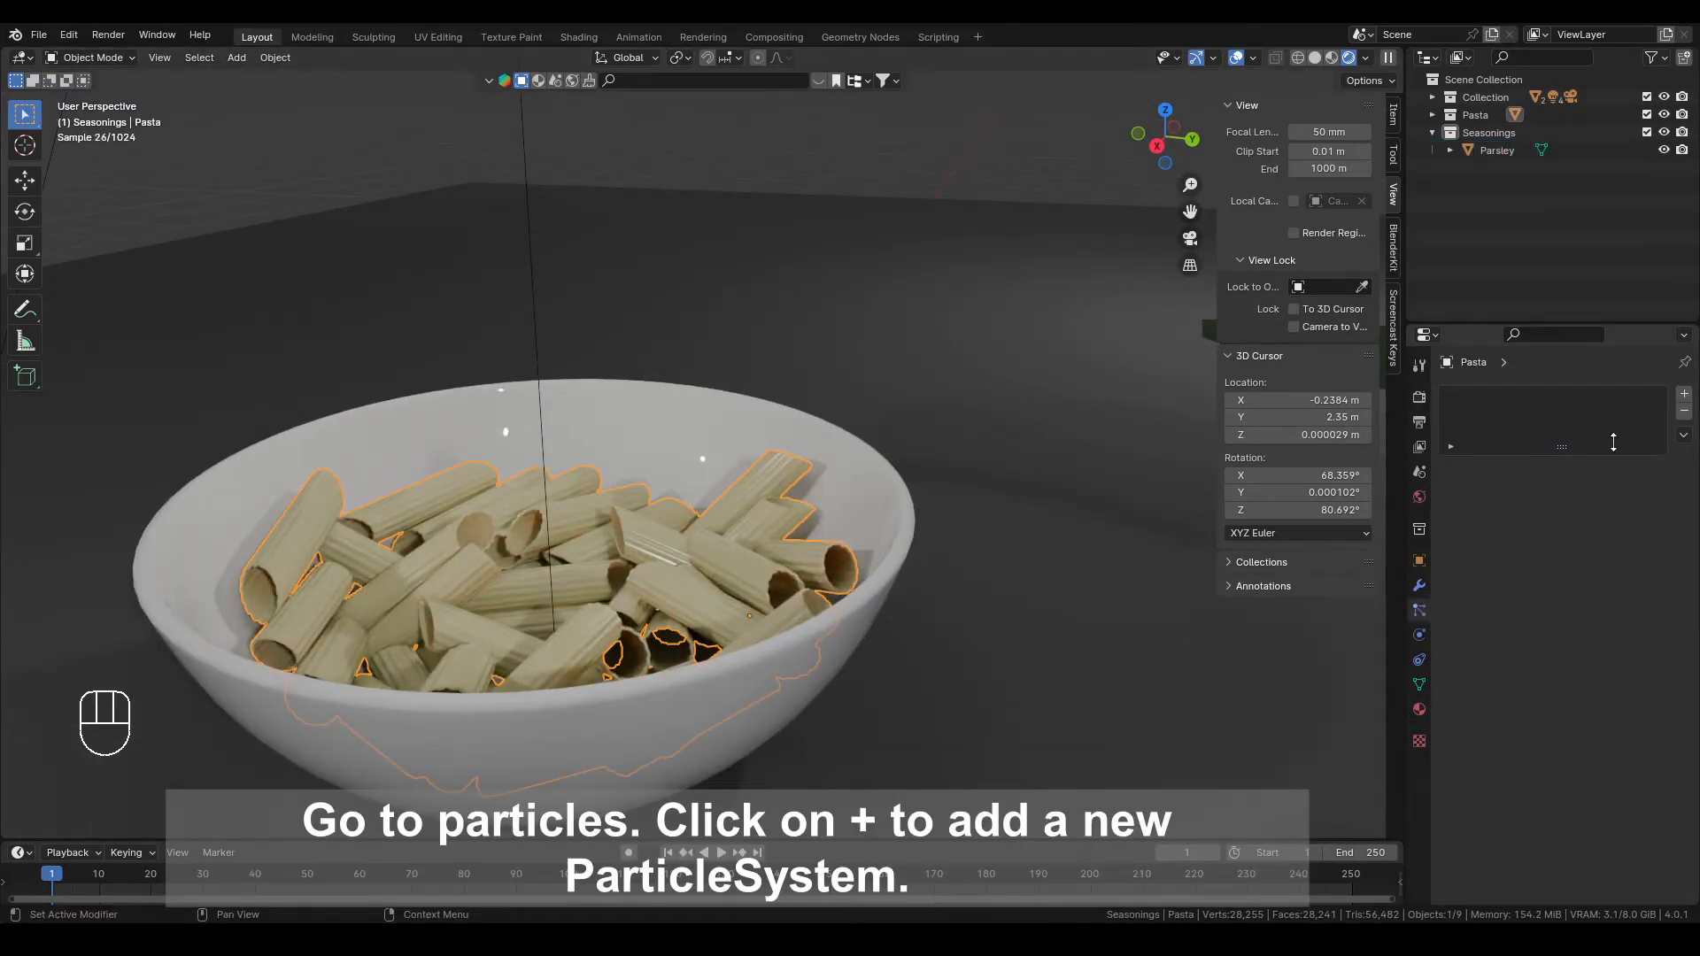
{"action": "left_click", "coordinate": [1684, 394]}
{"action": "left_click", "coordinate": [1618, 492]}
{"action": "scroll", "coordinate": [759, 518], "scroll_direction": "down", "scroll_amount": 3}
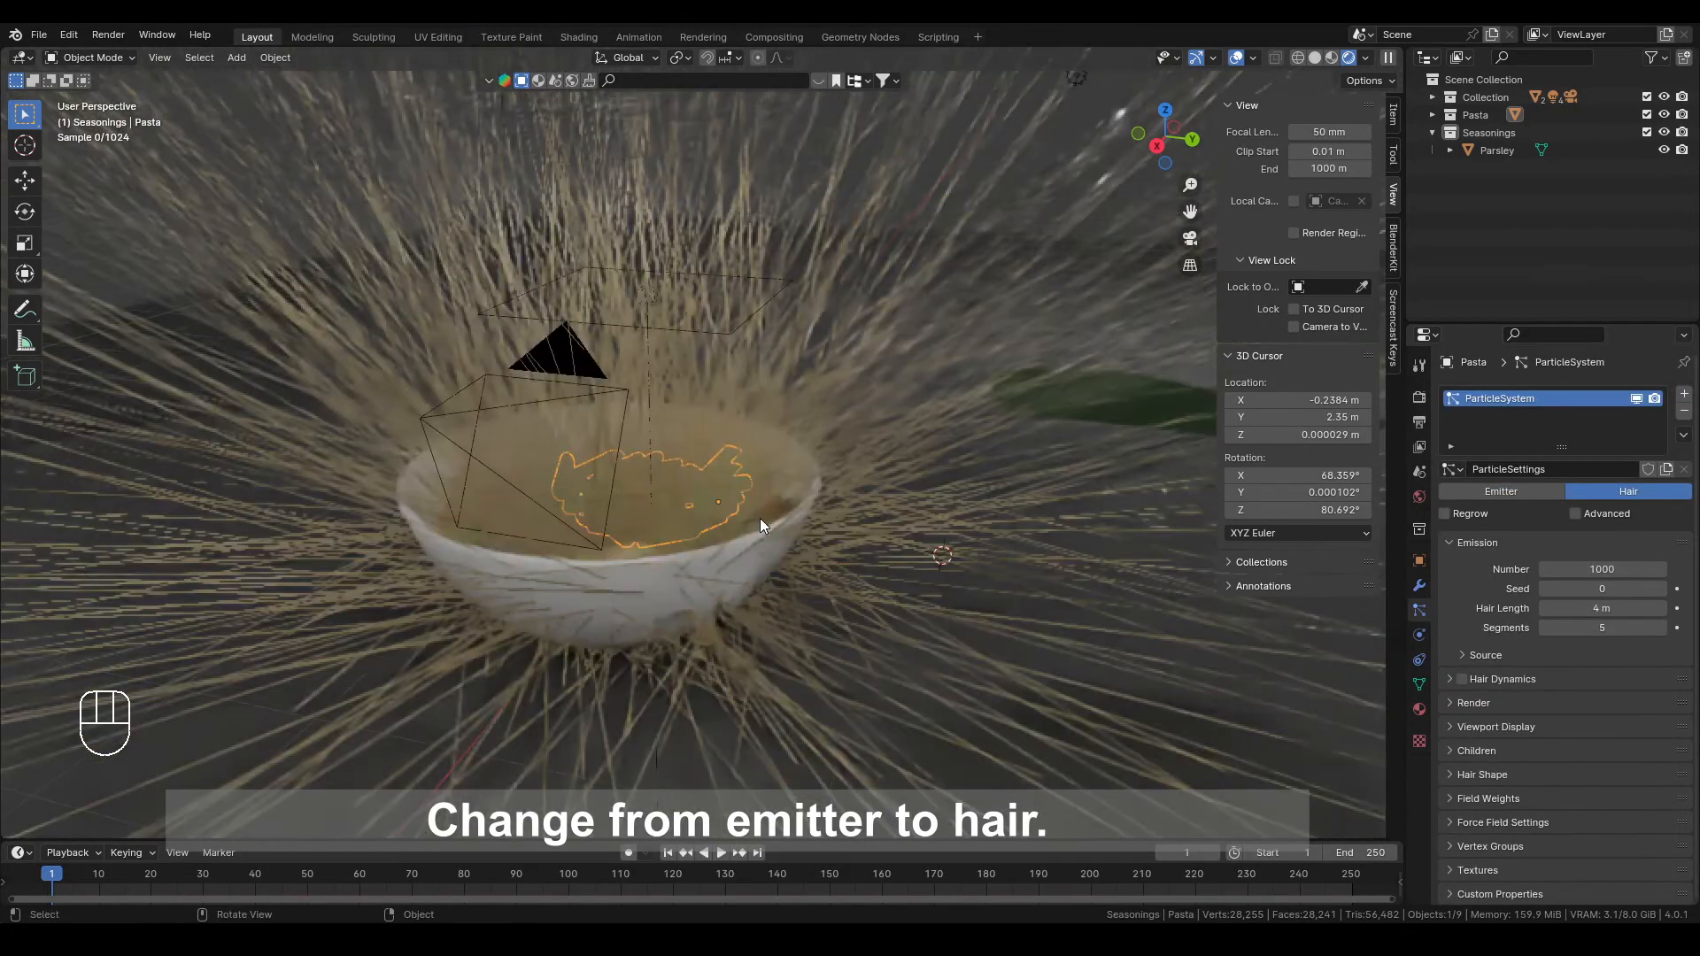
{"action": "scroll", "coordinate": [774, 520], "scroll_direction": "up", "scroll_amount": 3}
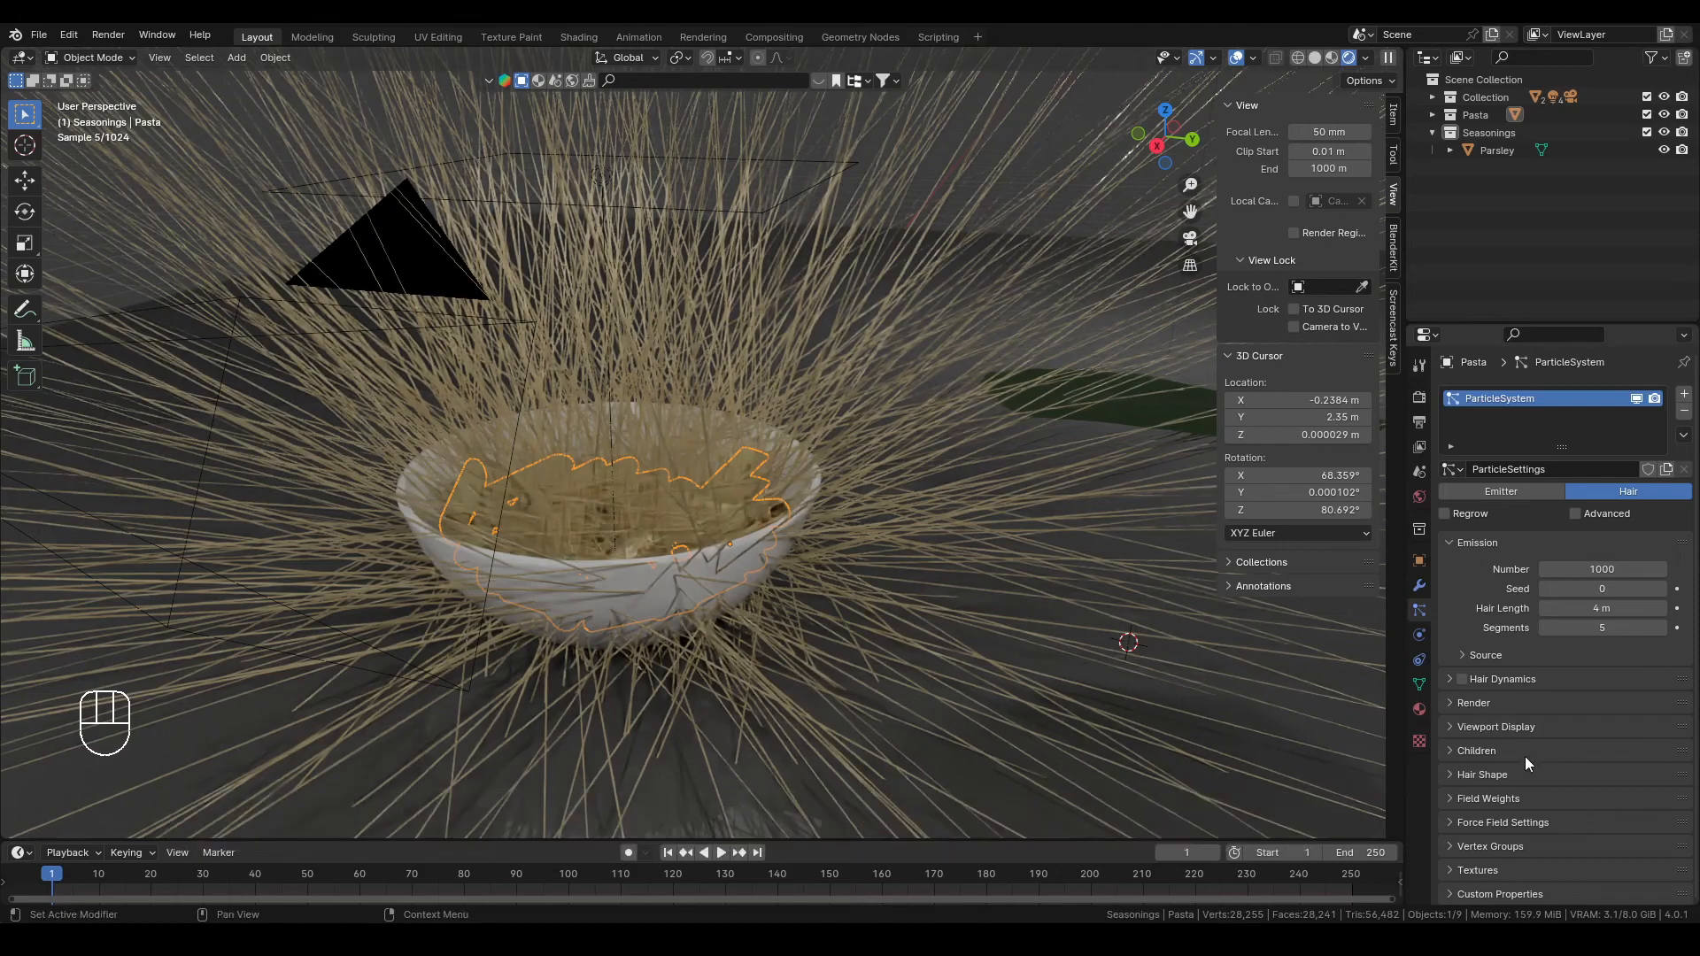
Render the pasta's particles as Object, with Parsley picked as the instance object
{"action": "left_click", "coordinate": [1480, 703]}
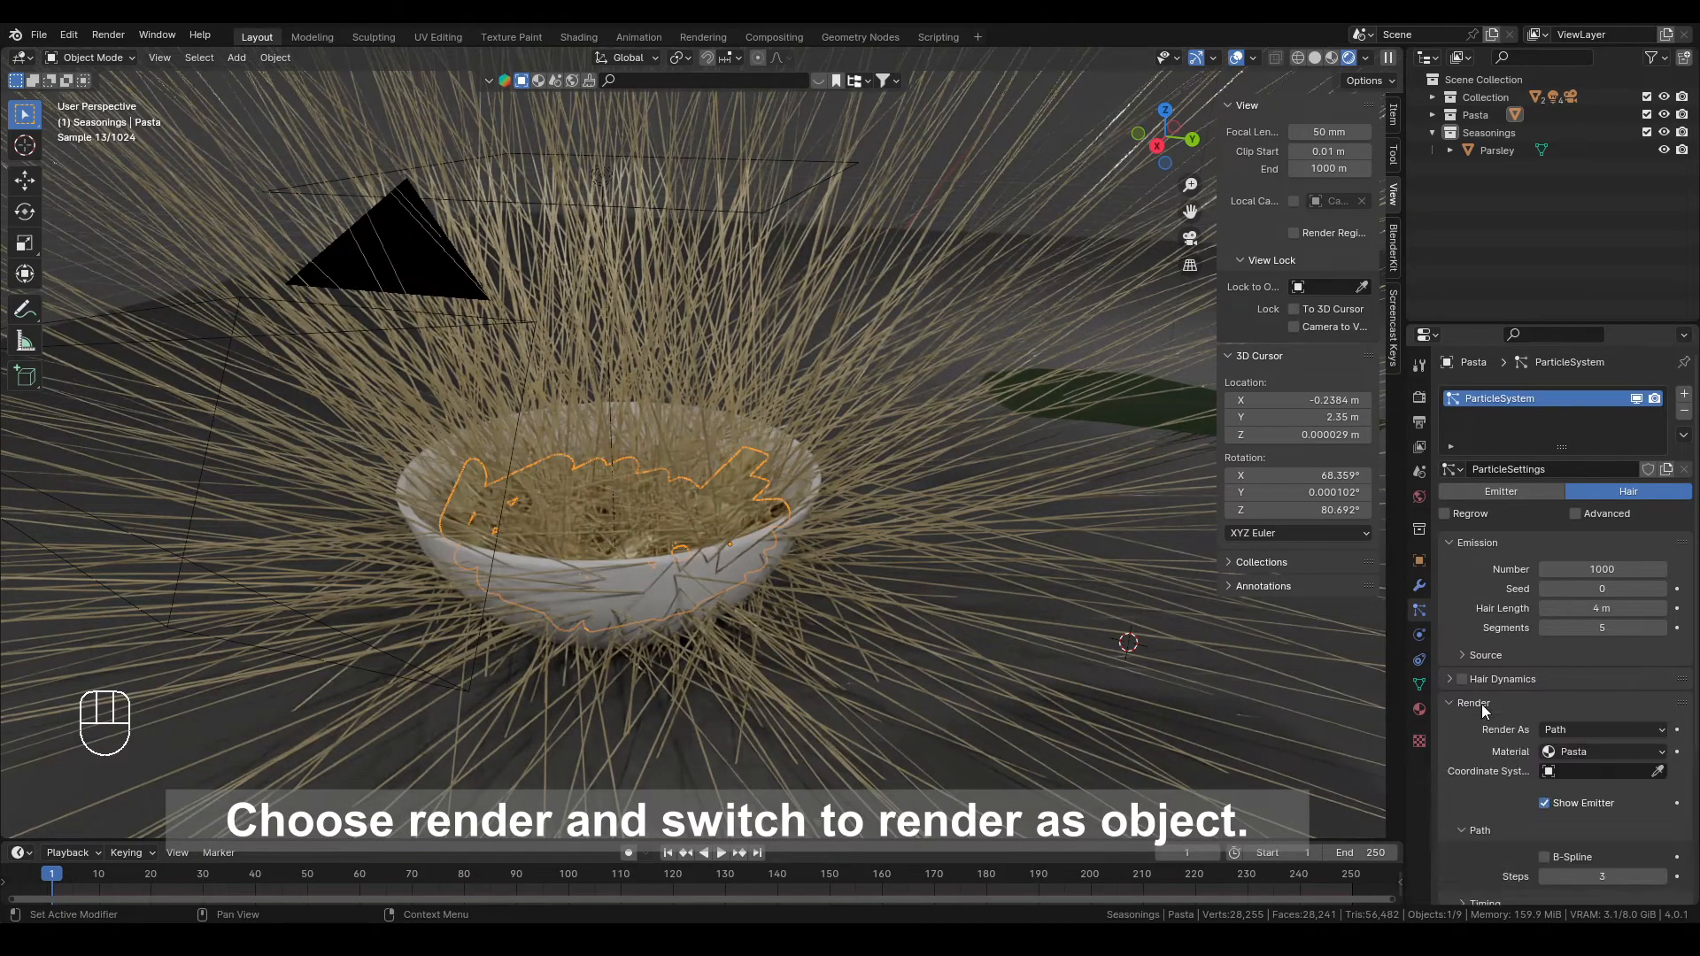
{"action": "scroll", "coordinate": [1497, 673], "scroll_direction": "down", "scroll_amount": 4}
{"action": "left_click", "coordinate": [1617, 589]}
{"action": "left_click", "coordinate": [1573, 648]}
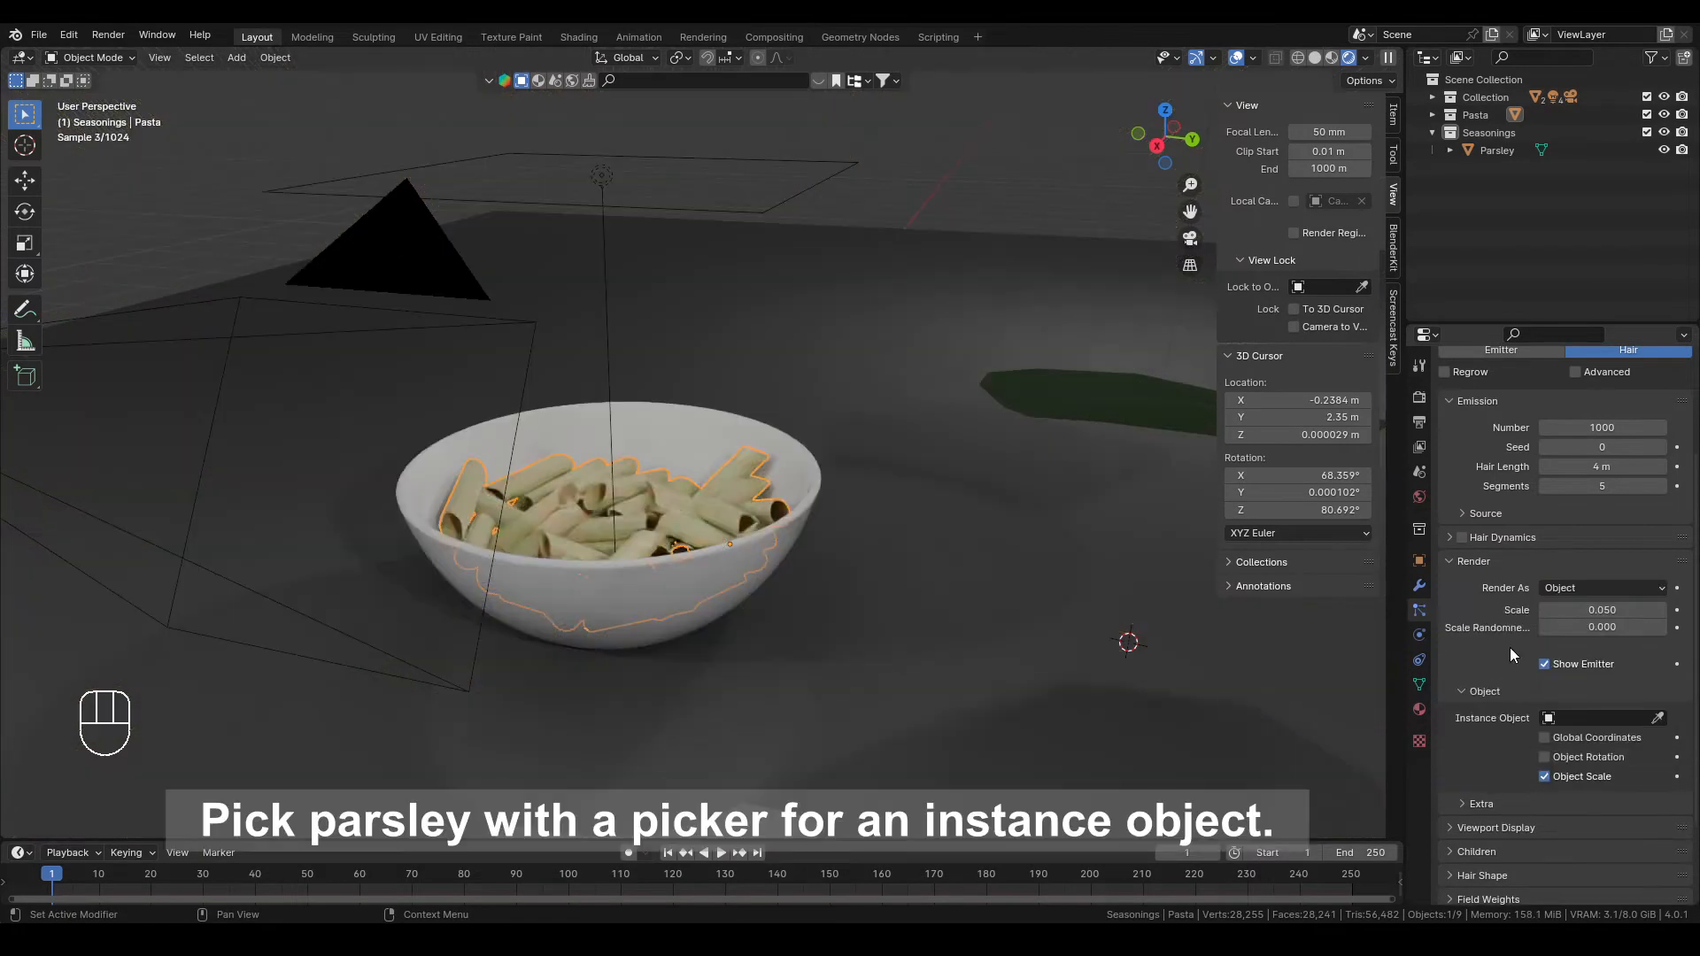
{"action": "scroll", "coordinate": [1594, 682], "scroll_direction": "down", "scroll_amount": 1}
{"action": "left_click", "coordinate": [1658, 680]}
{"action": "left_click", "coordinate": [1132, 401]}
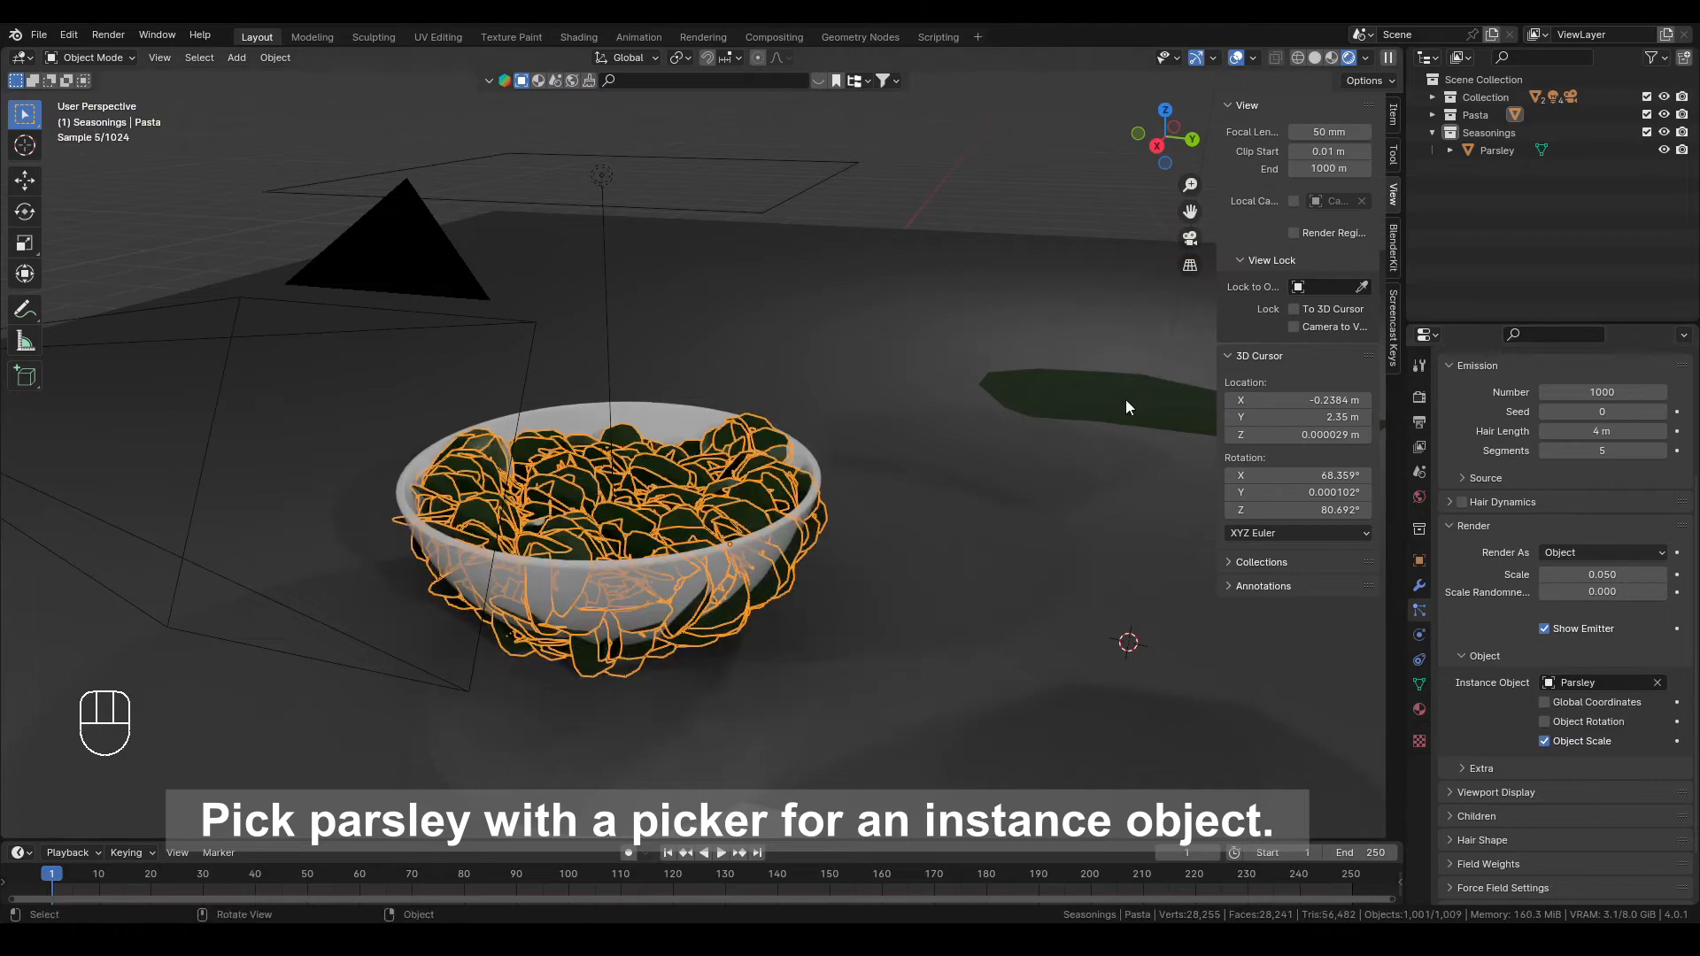
Reduce the particle system's hair length to 0.21 m and hide the viewport overlays
{"action": "scroll", "coordinate": [852, 480], "scroll_direction": "up", "scroll_amount": 3}
{"action": "left_click_drag", "start_coordinate": [1603, 432], "coordinate": [1518, 431]}
{"action": "left_click", "coordinate": [1236, 57]}
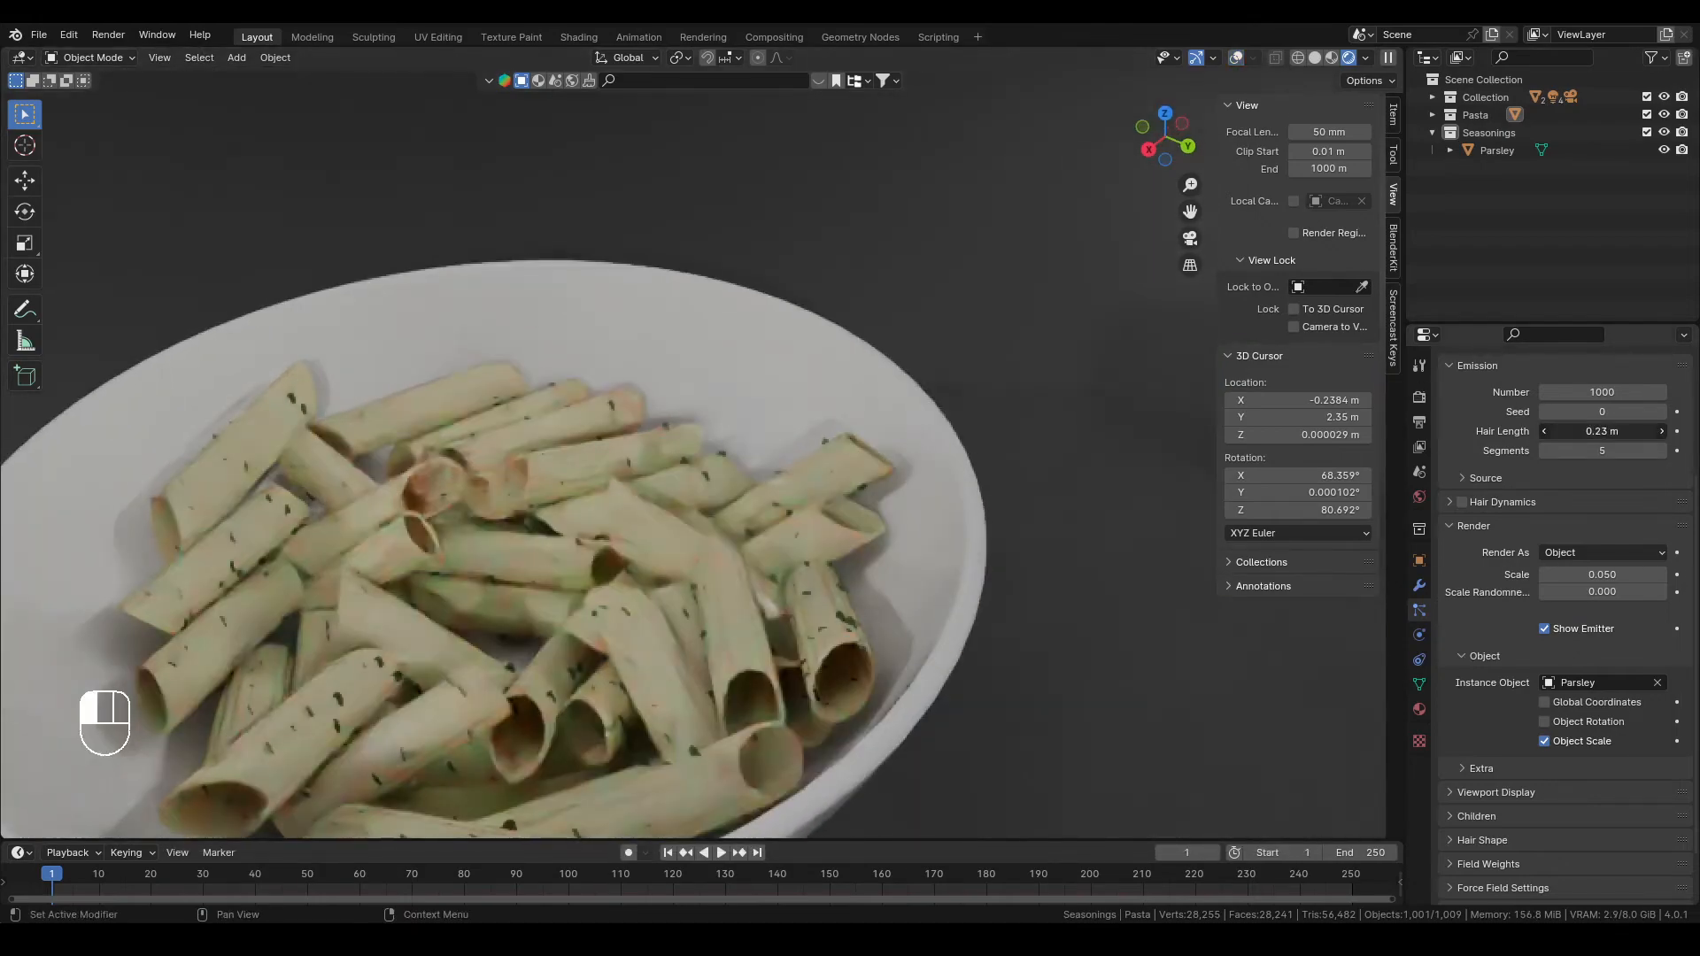
Enable the Advanced settings and Rotation for the pasta's particle system
{"action": "left_click", "coordinate": [1503, 524]}
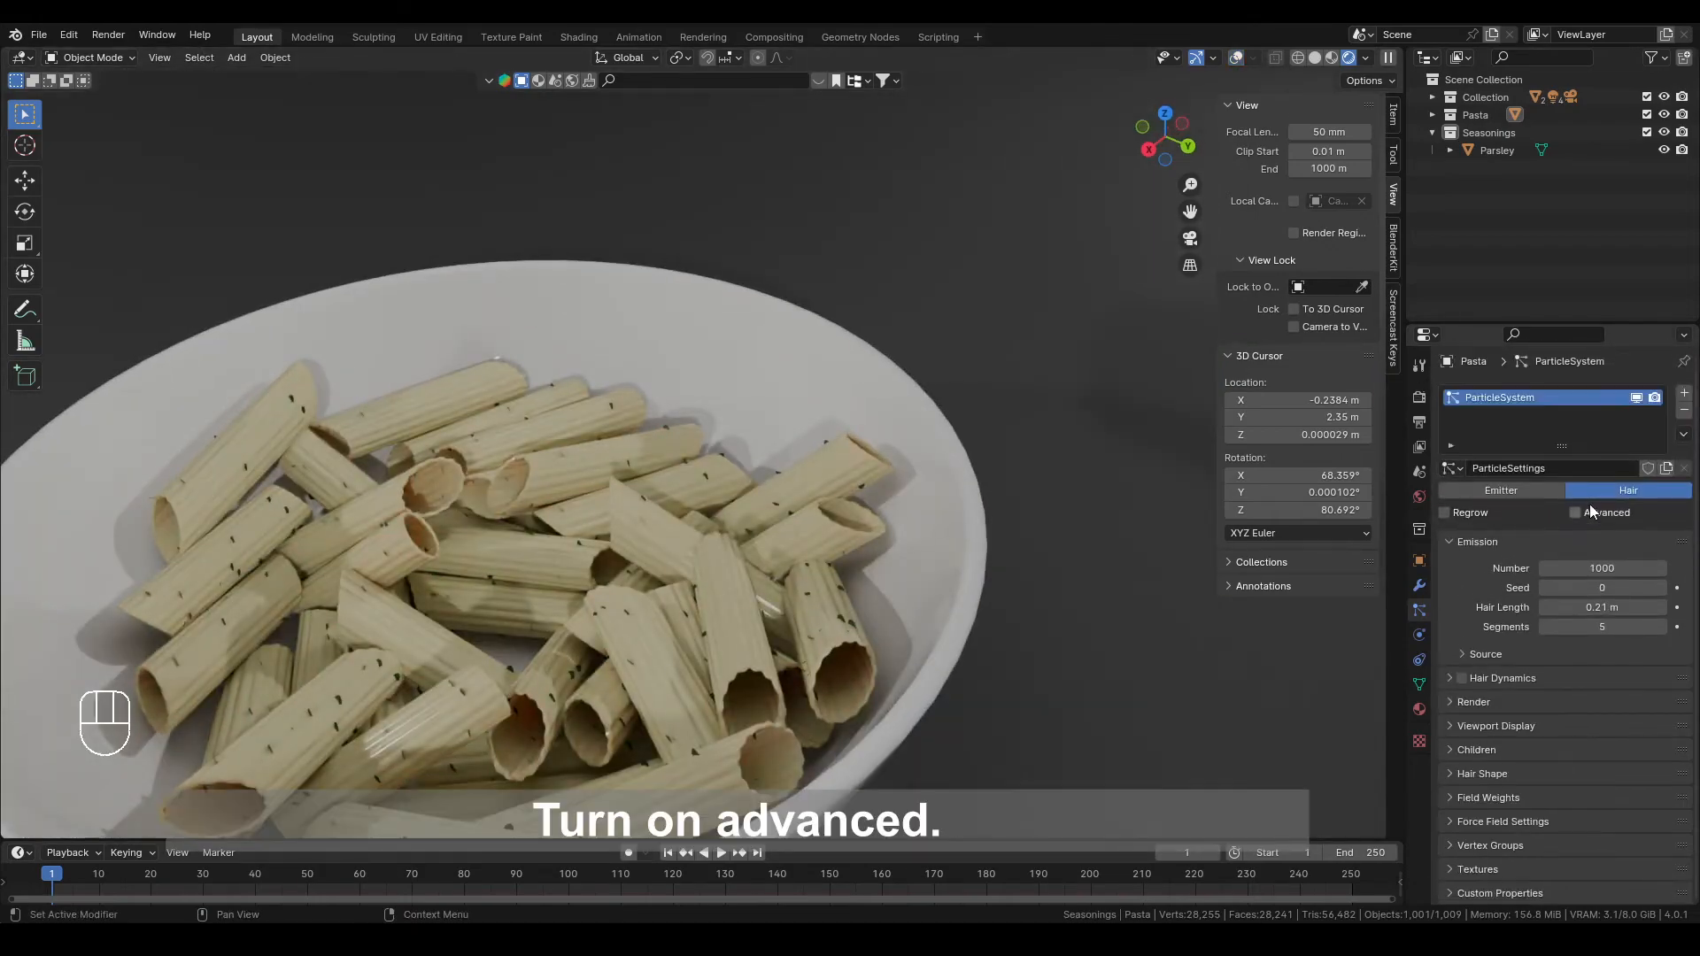
{"action": "left_click", "coordinate": [1575, 441]}
{"action": "left_click", "coordinate": [1491, 654]}
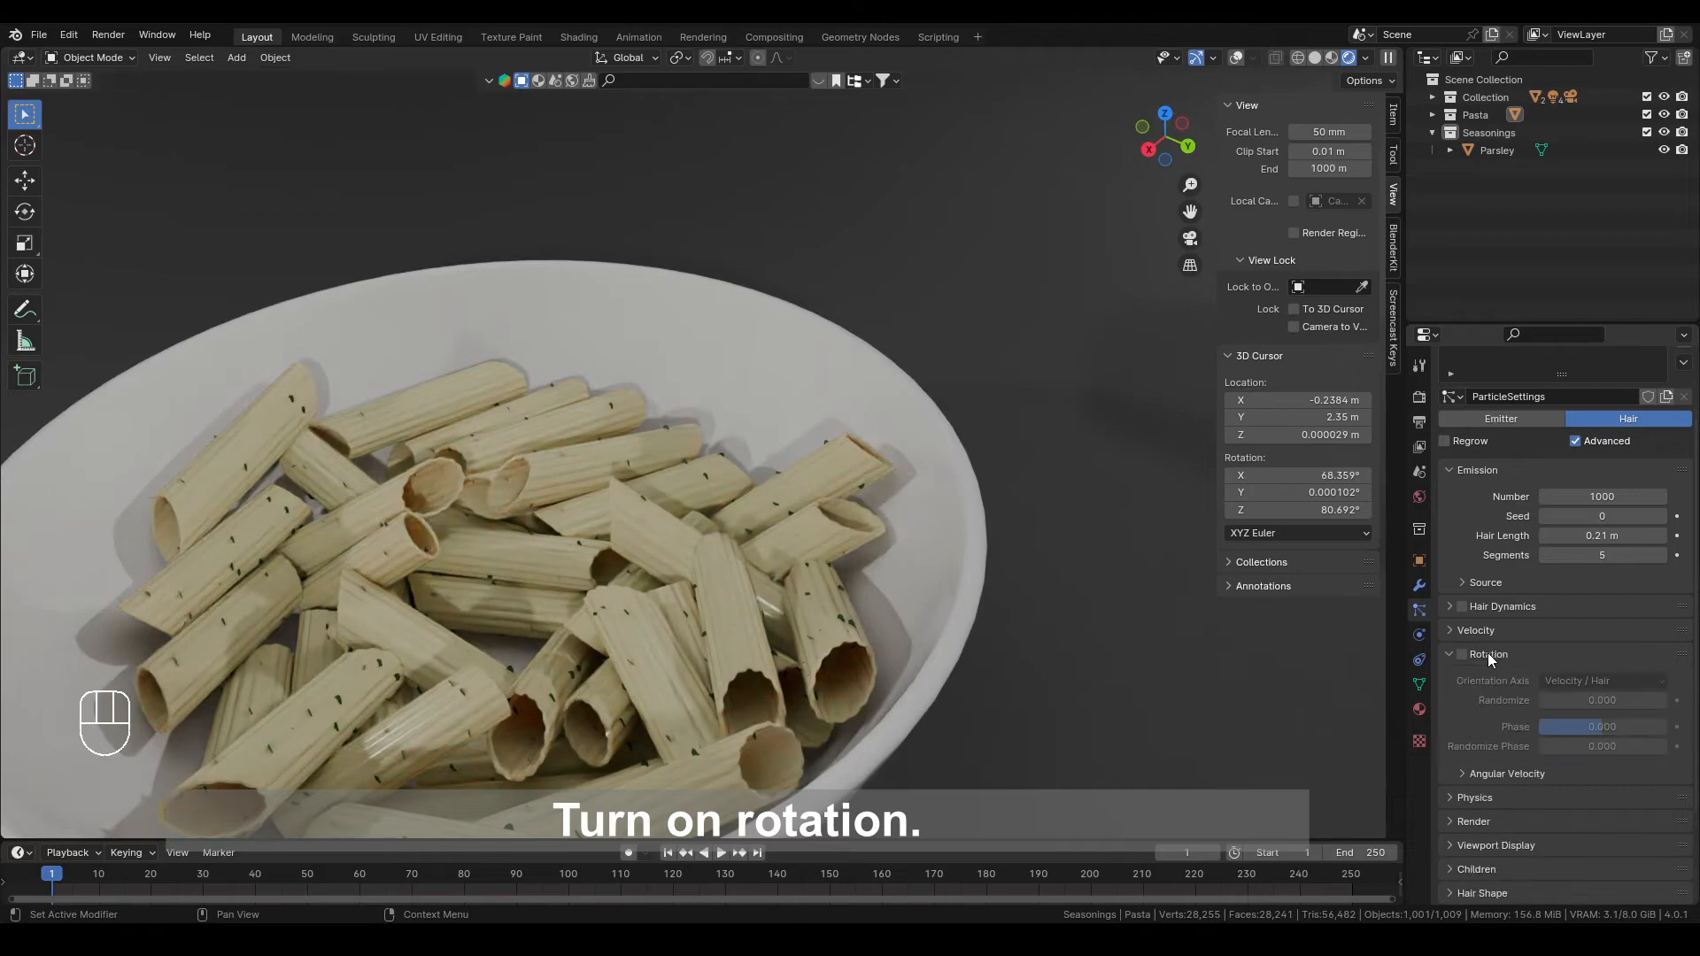
{"action": "left_click", "coordinate": [1463, 653]}
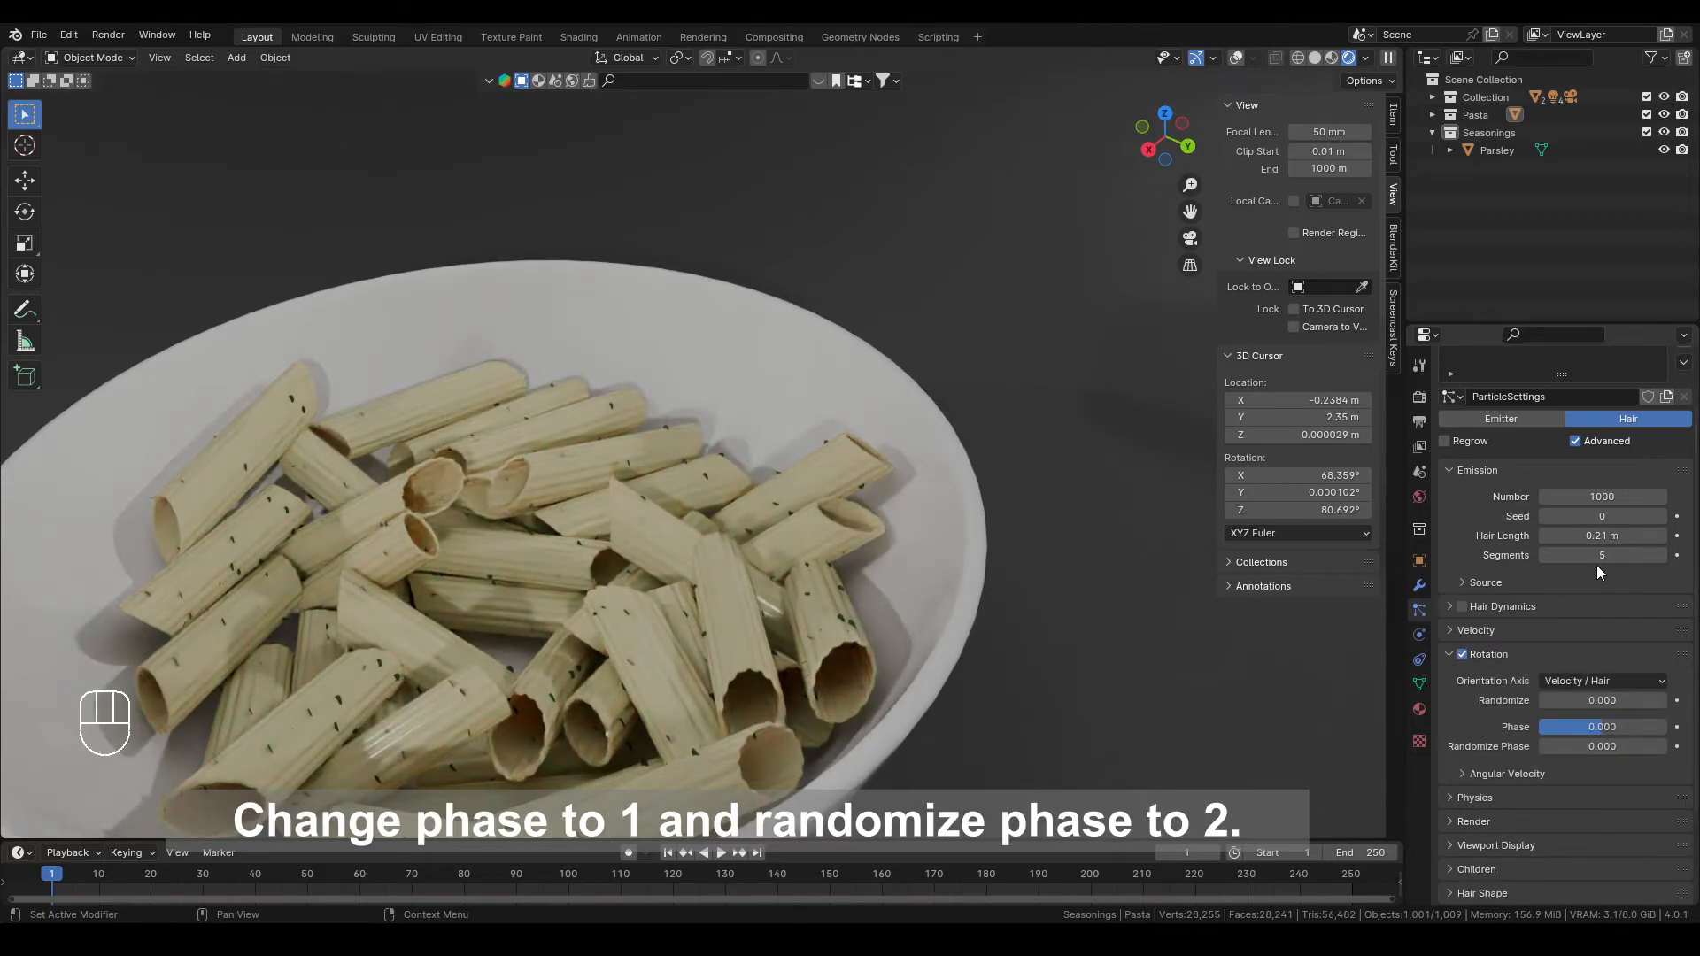
Set the particle rotation's phase to 1 and randomize phase to 2
{"action": "scroll", "coordinate": [1597, 565], "scroll_direction": "down", "scroll_amount": 3}
{"action": "left_click", "coordinate": [1516, 668]}
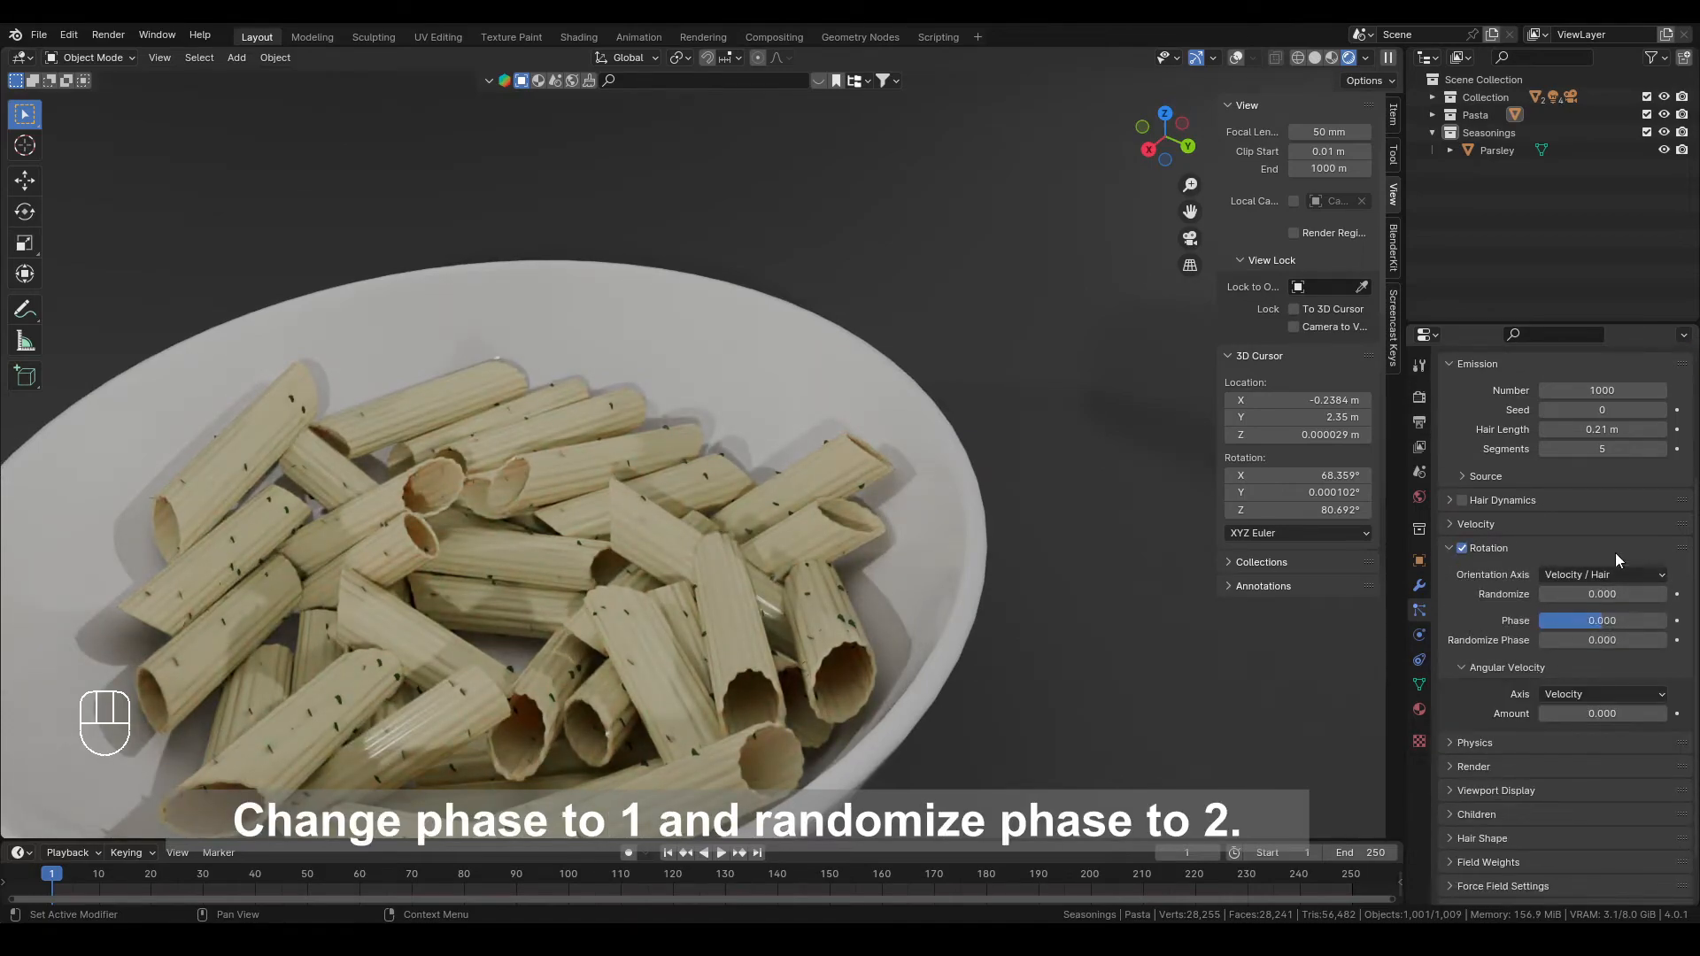
{"action": "scroll", "coordinate": [1629, 502], "scroll_direction": "down", "scroll_amount": 2}
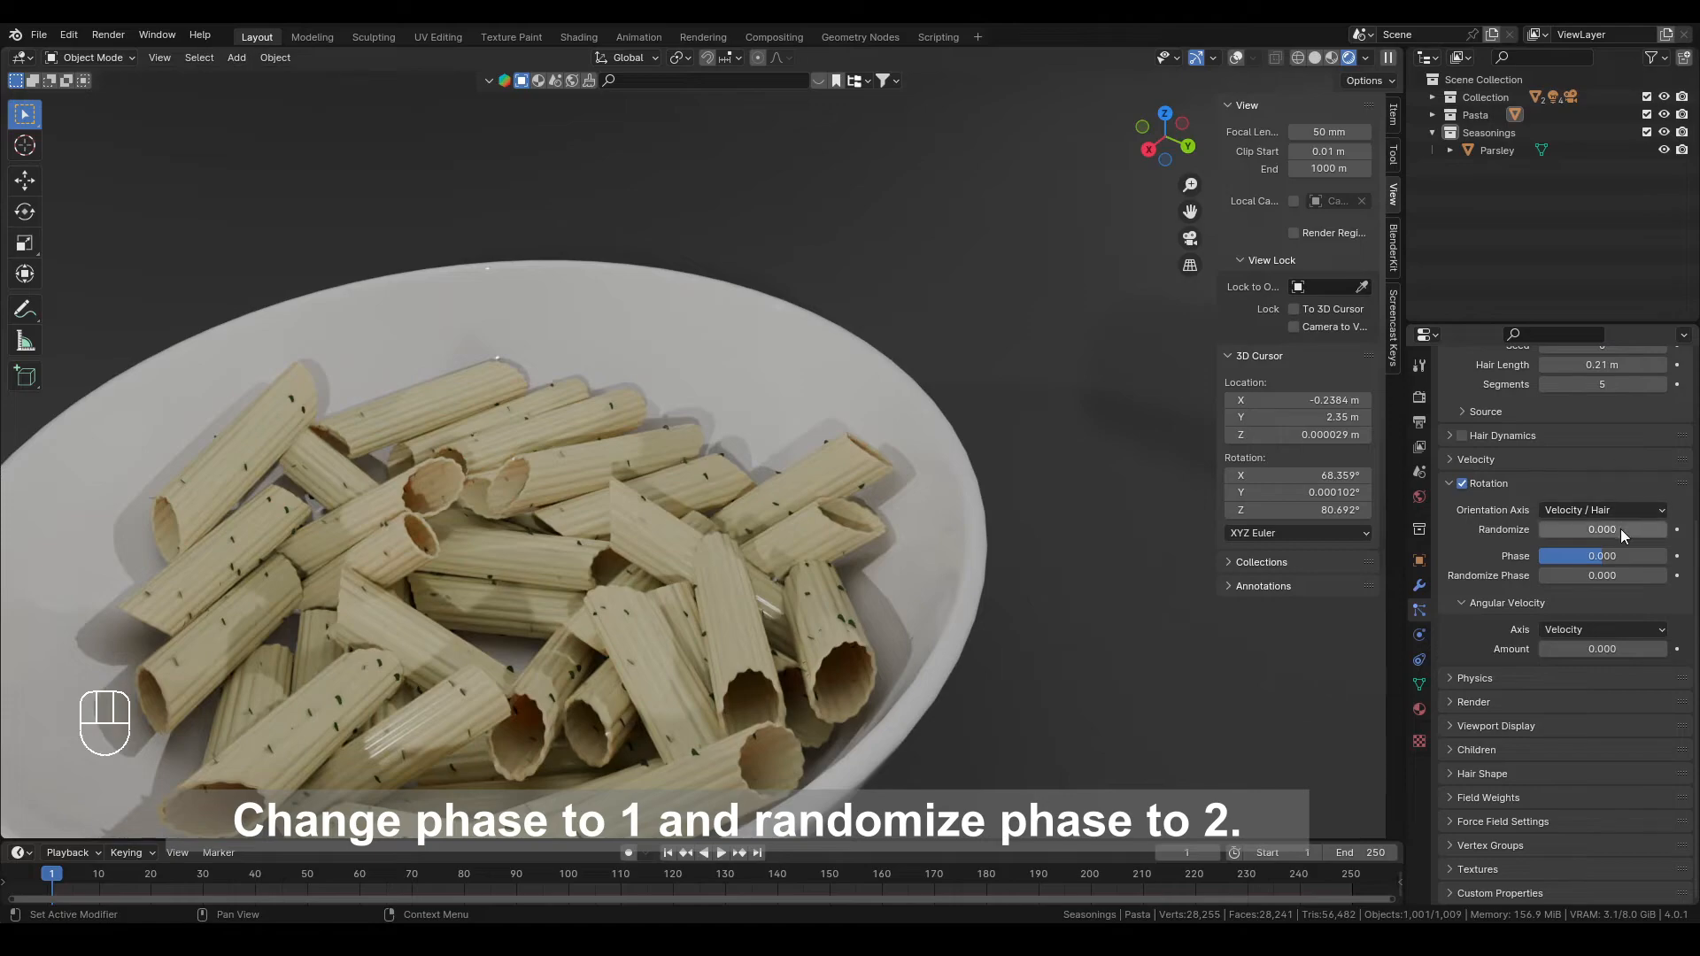
{"action": "left_click_drag", "start_coordinate": [1595, 555], "coordinate": [1647, 576]}
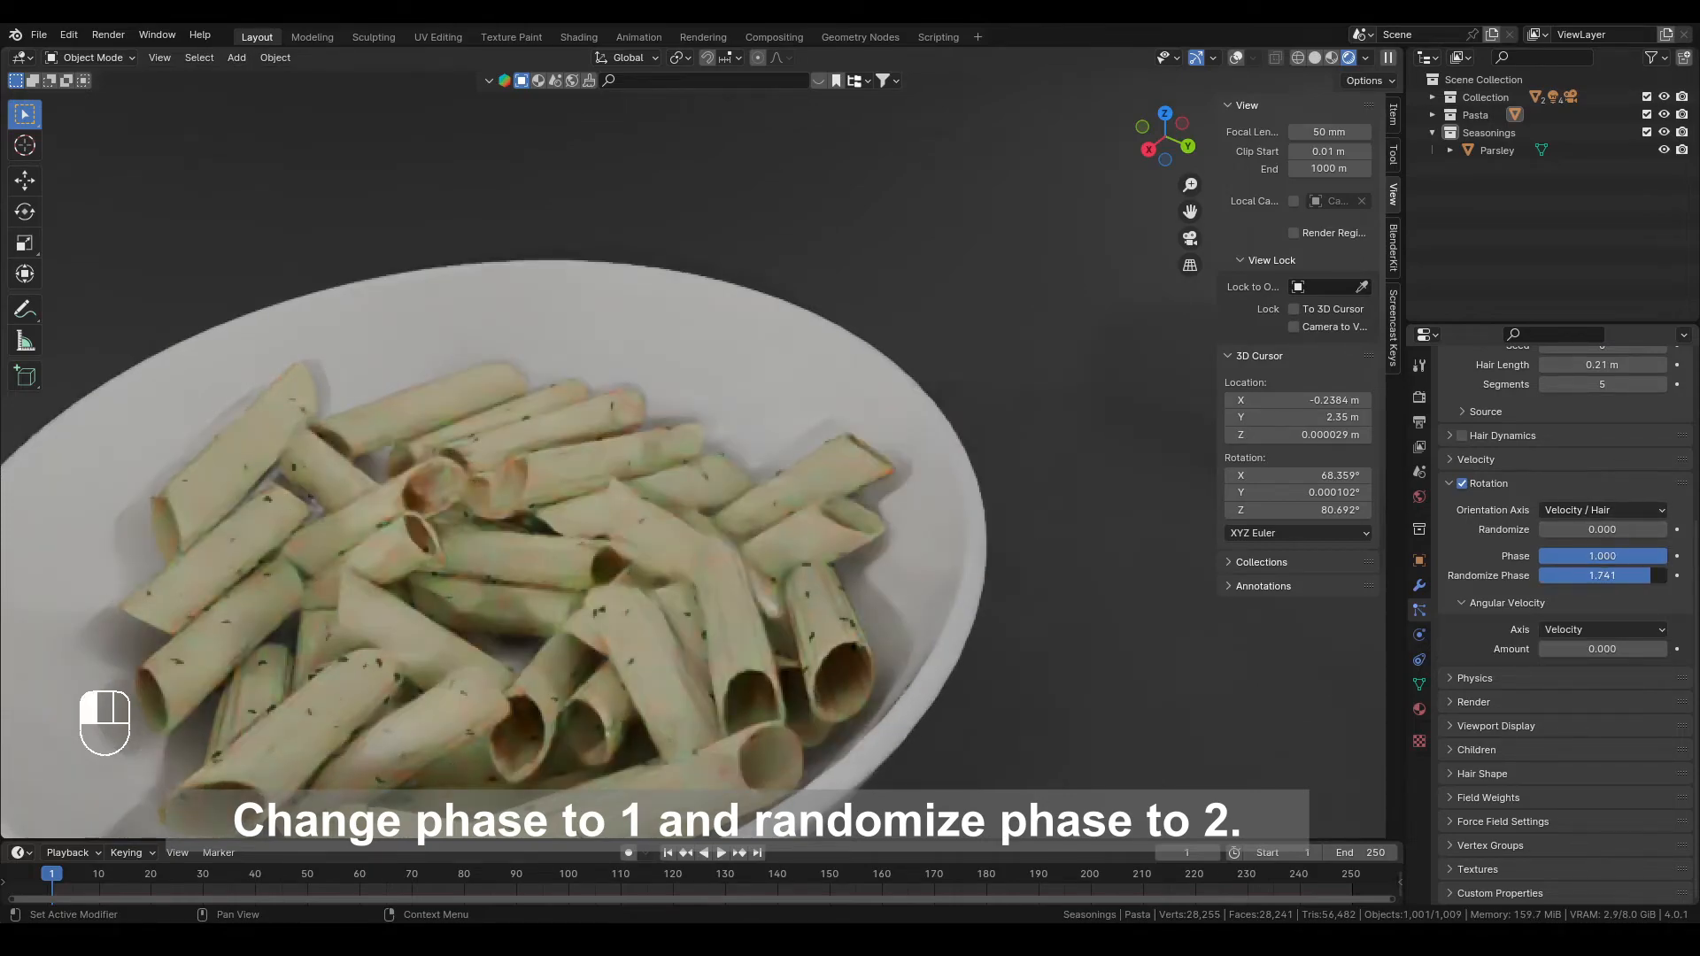
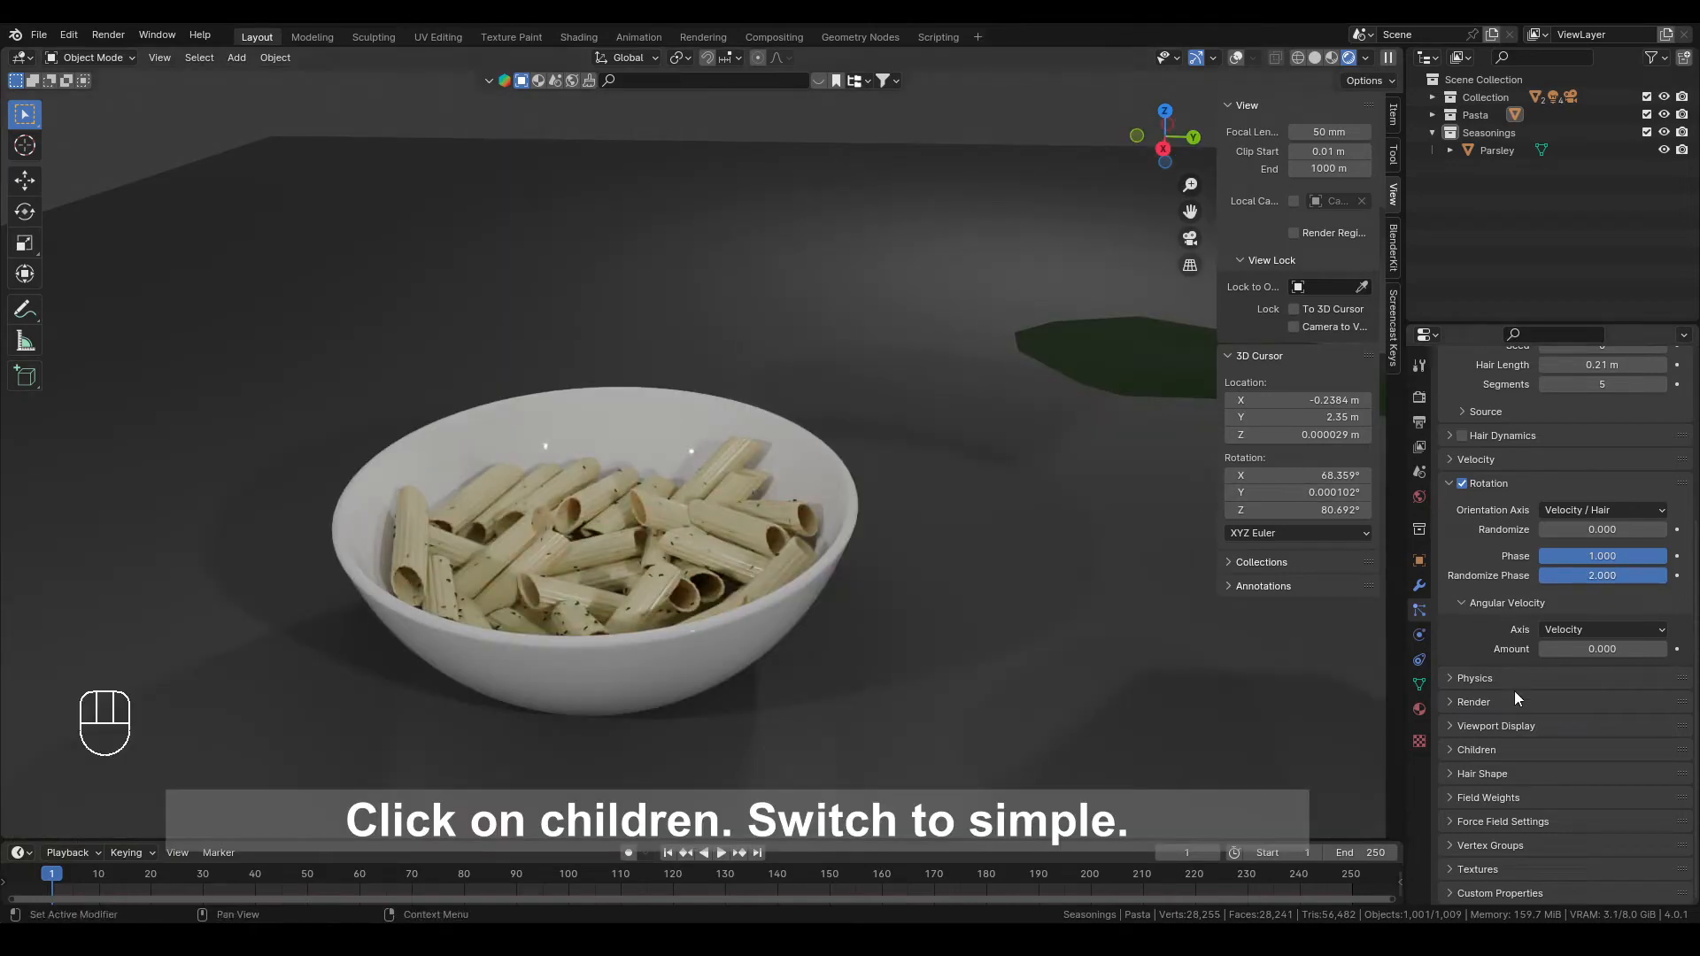
Switch the particle children to Simple, with a display amount of 2 and a render amount of 2
{"action": "left_click", "coordinate": [1484, 750]}
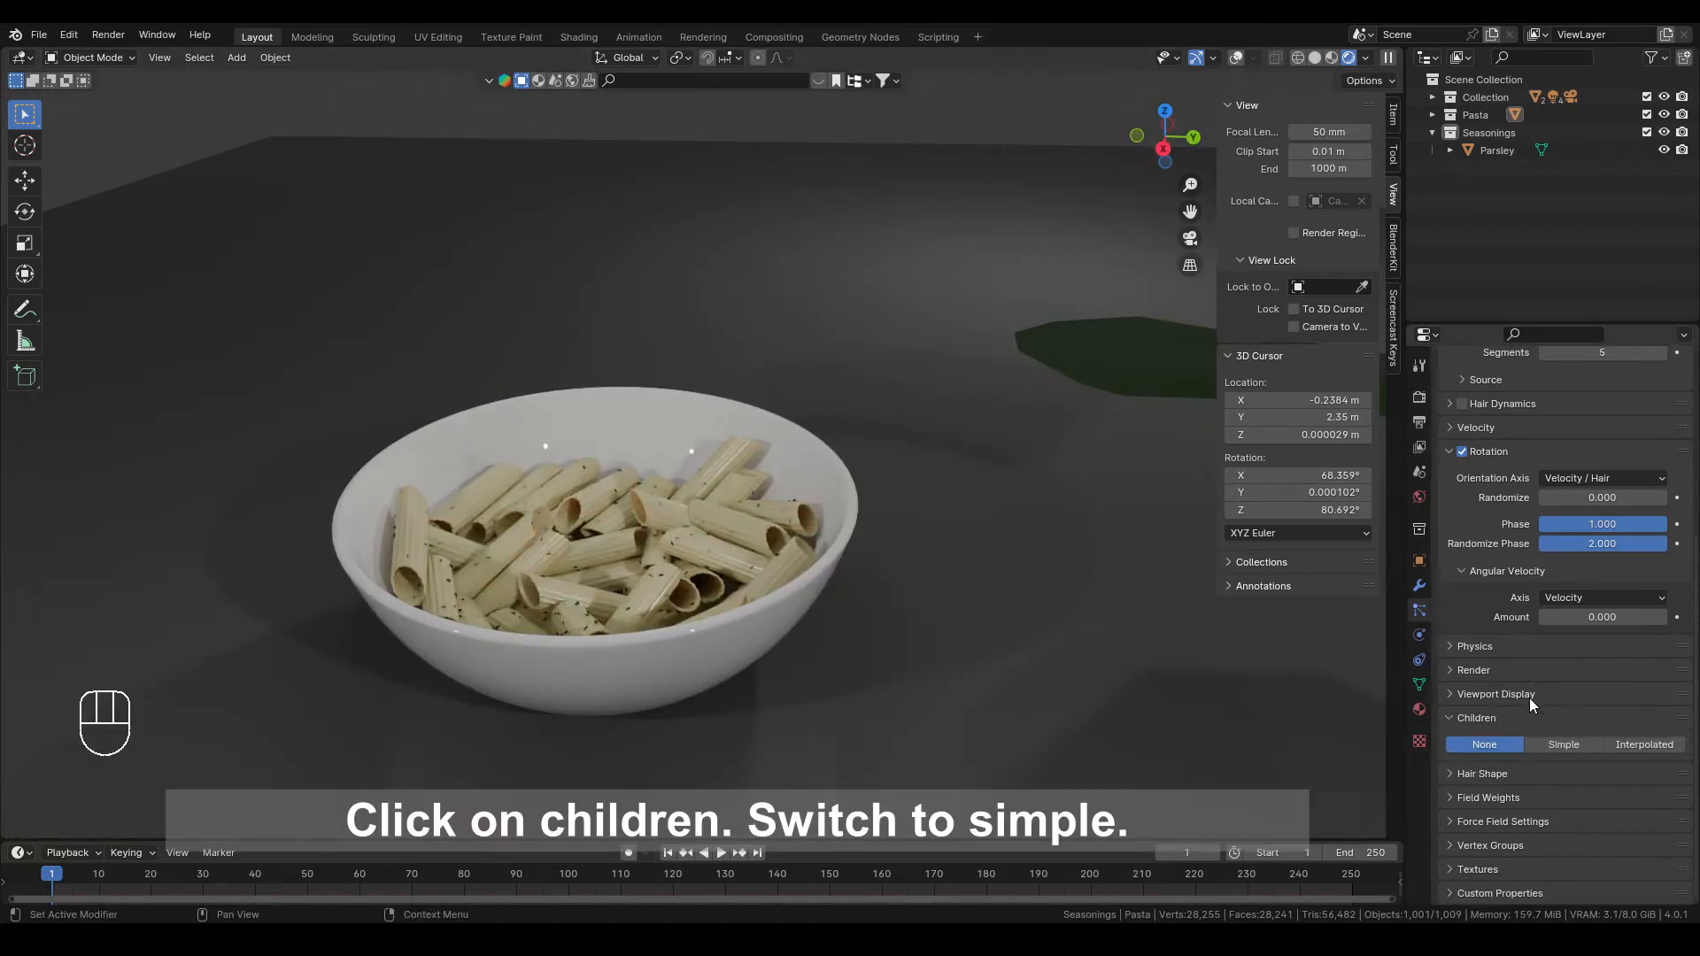
{"action": "left_click", "coordinate": [1582, 746]}
{"action": "scroll", "coordinate": [717, 567], "scroll_direction": "up", "scroll_amount": 1}
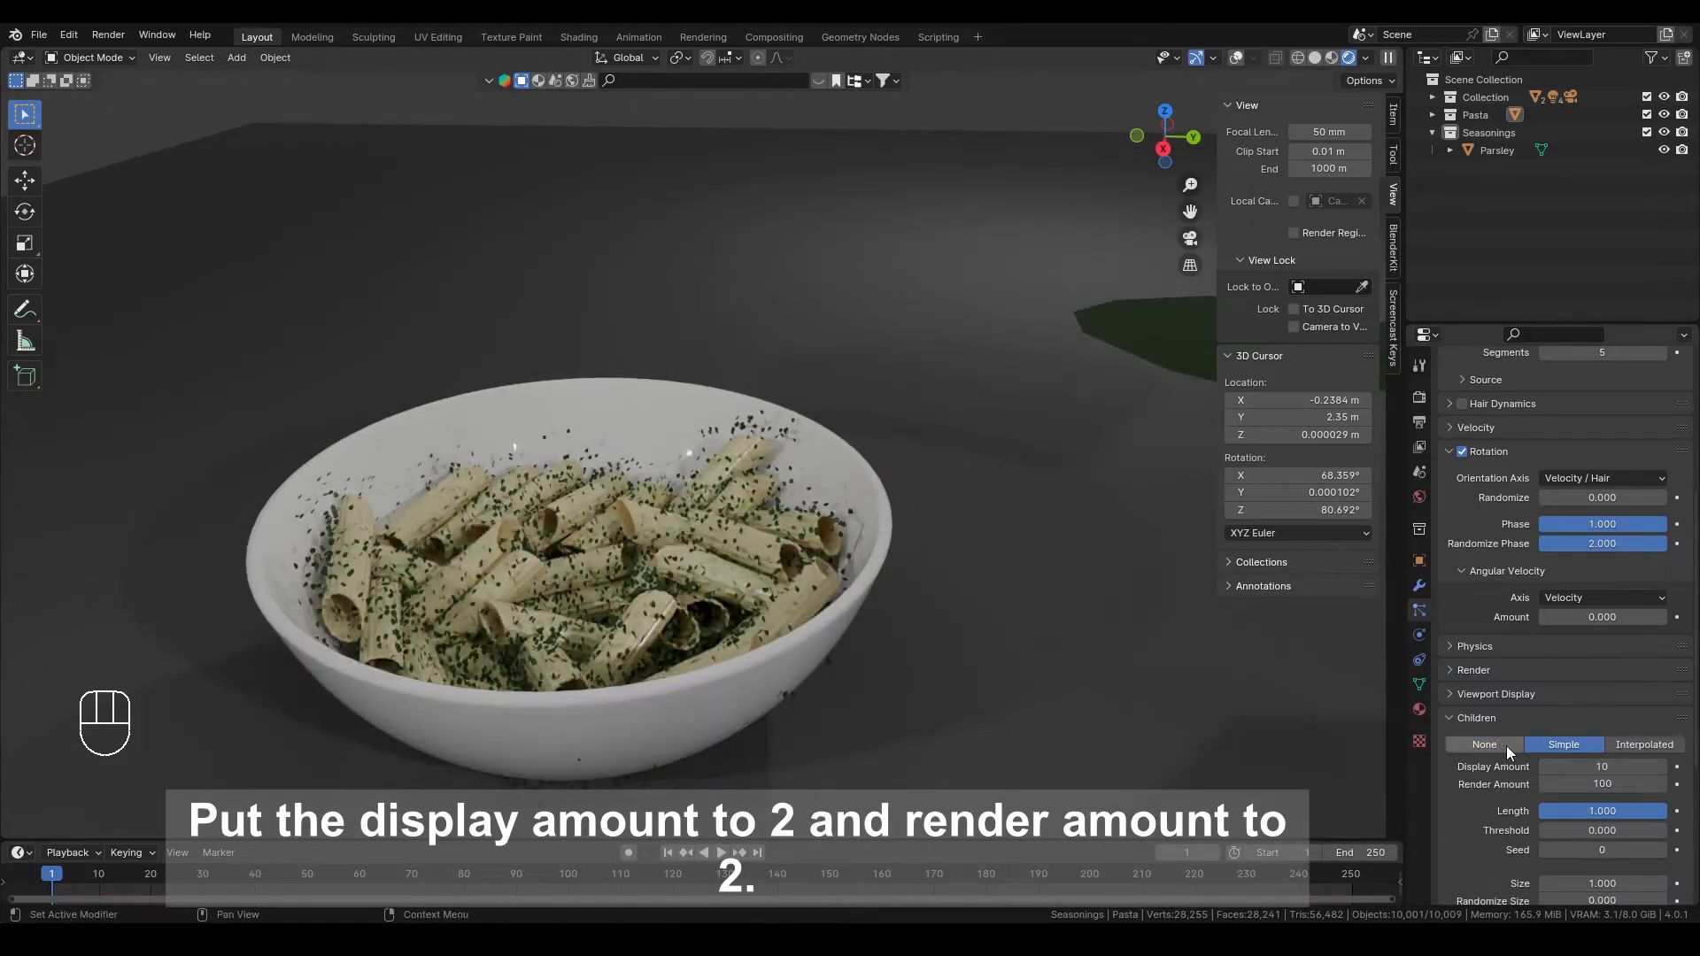
{"action": "left_click", "coordinate": [1596, 766]}
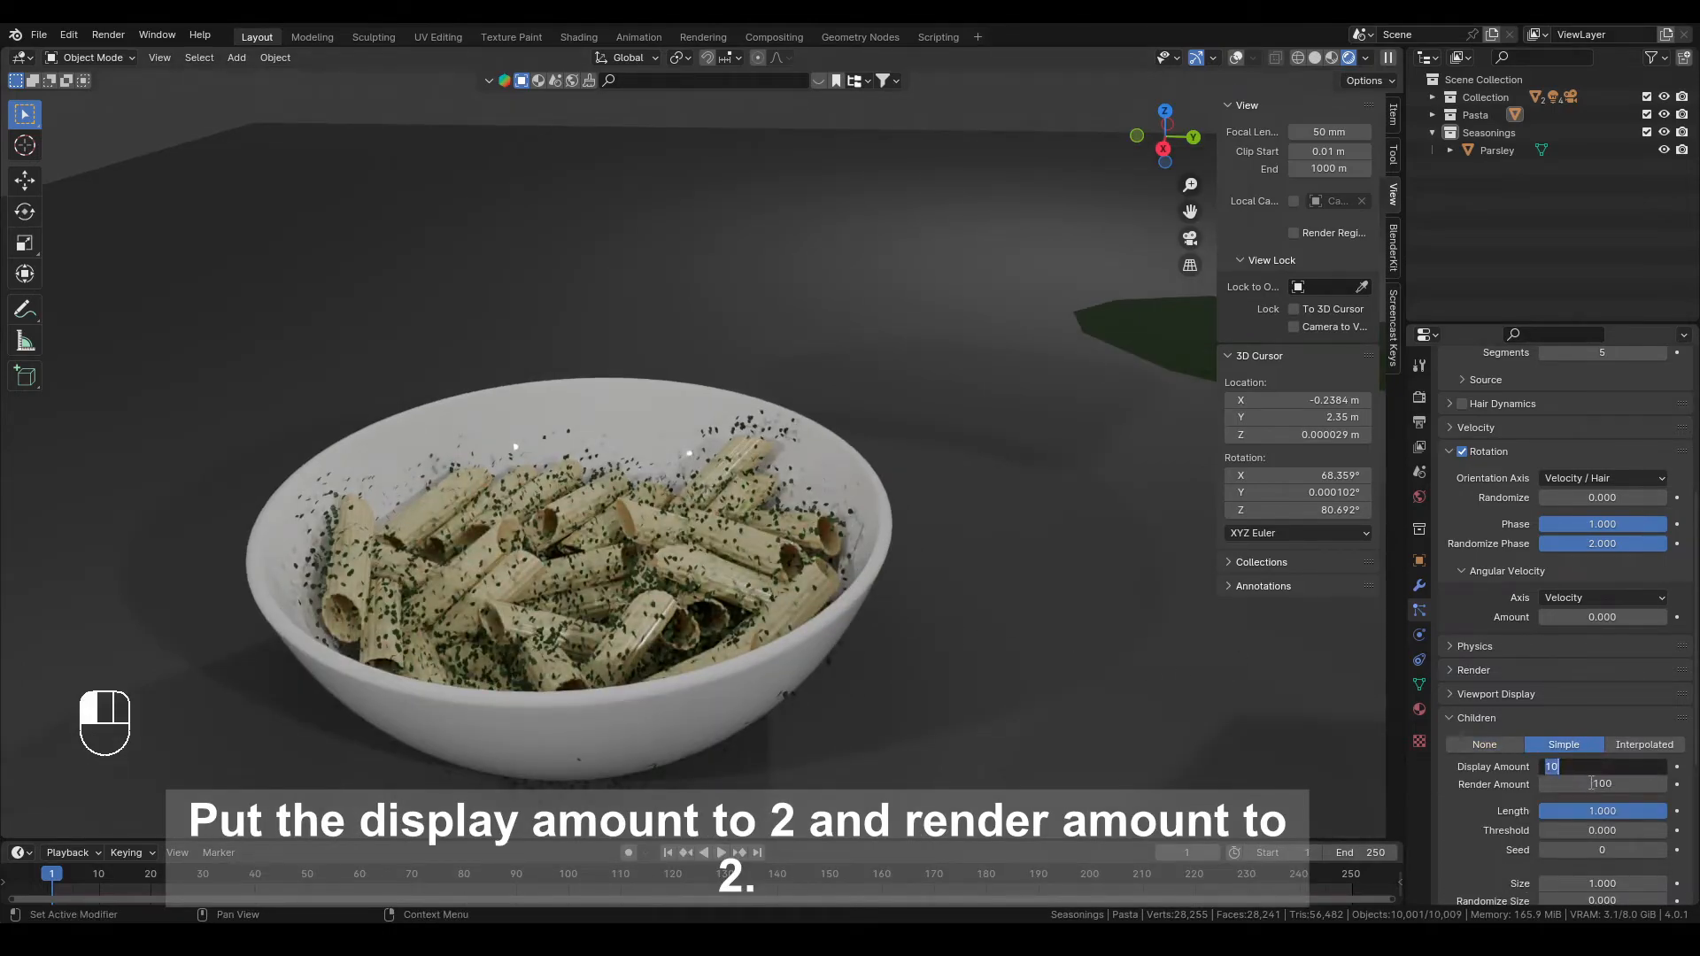
{"action": "type", "text": "2"}
{"action": "key", "text": "Return"}
{"action": "left_click", "coordinate": [1591, 783]}
{"action": "type", "text": "2"}
{"action": "key", "text": "Return"}
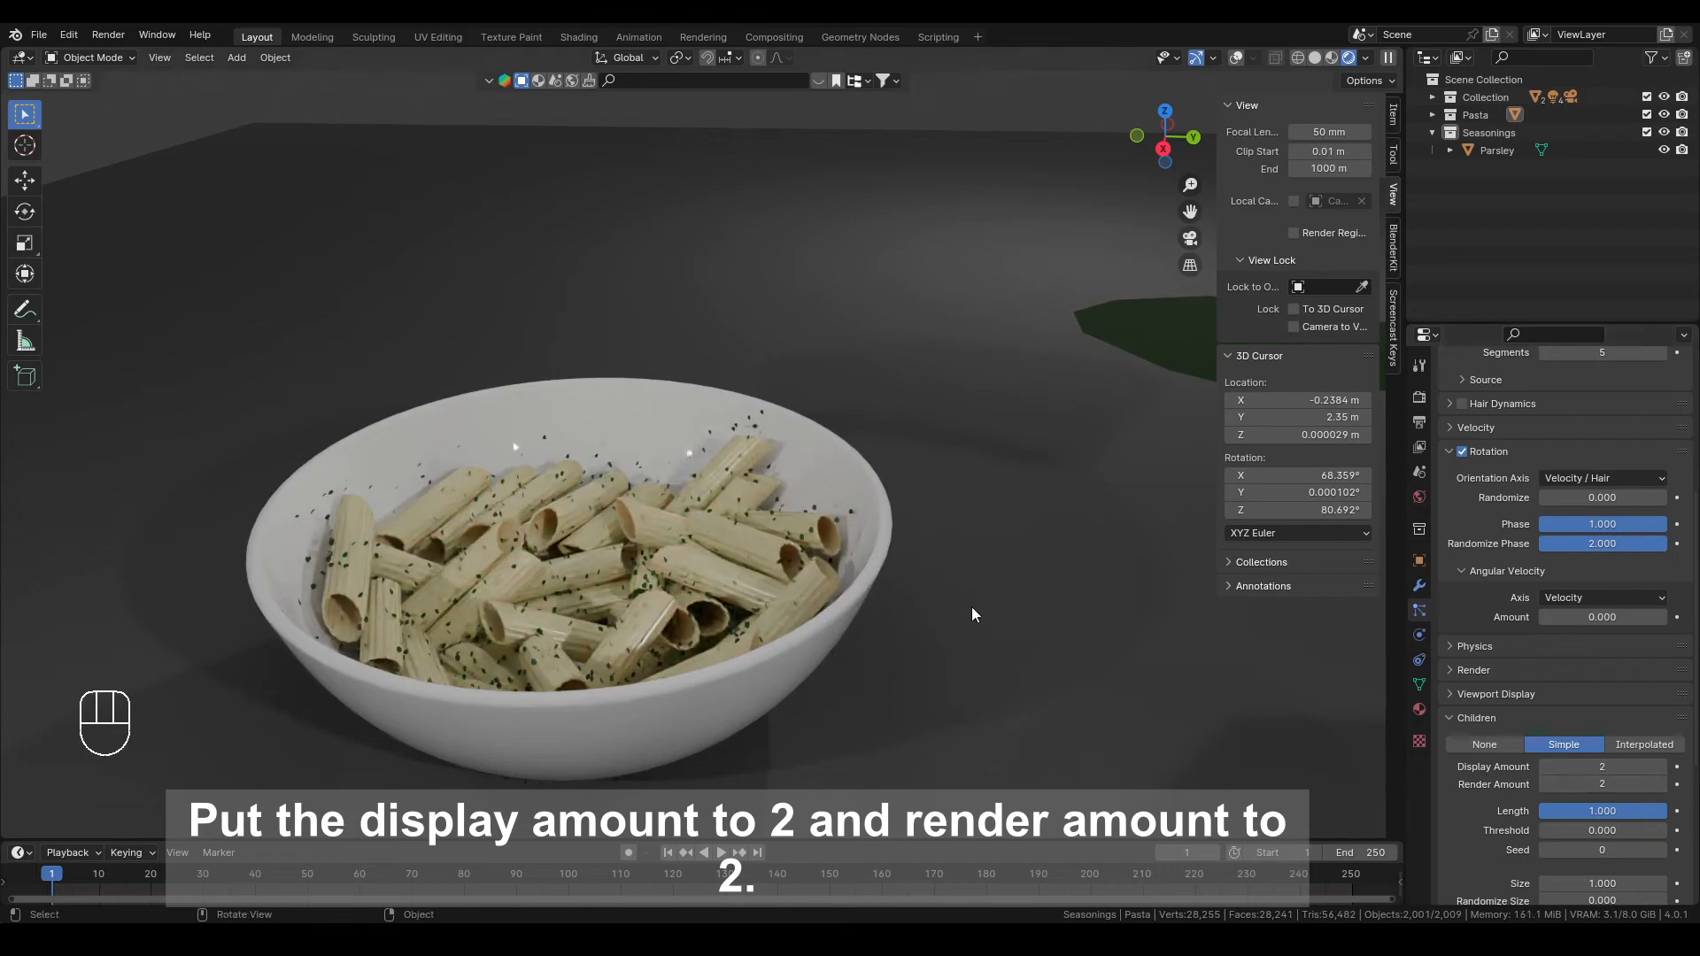
Set the particle children's length to about 0.74 and their radius to 0.01 m
{"action": "middle_click_drag", "start_coordinate": [970, 608], "coordinate": [1003, 543], "text": "shift"}
{"action": "scroll", "coordinate": [956, 642], "scroll_direction": "up", "scroll_amount": 3}
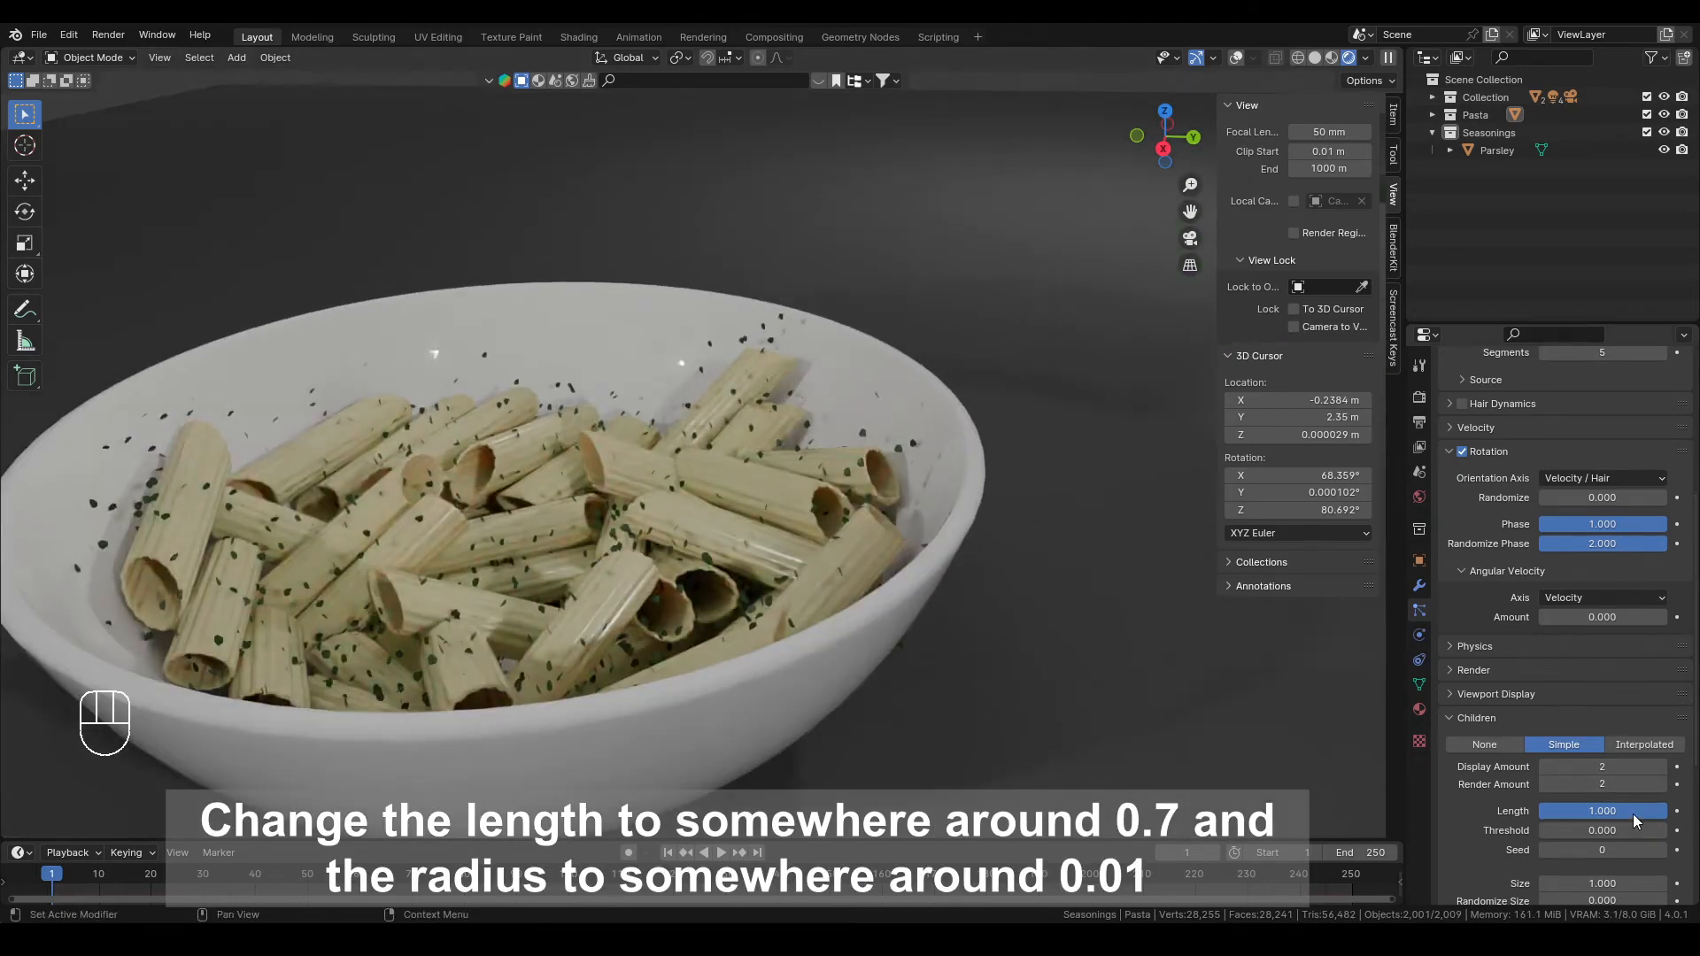
{"action": "left_click_drag", "start_coordinate": [1633, 814], "coordinate": [1509, 788]}
{"action": "scroll", "coordinate": [1636, 806], "scroll_direction": "down", "scroll_amount": 3}
Check the seasoning through the camera and raise the number of emitted particles to 3000
{"action": "left_click", "coordinate": [1187, 239]}
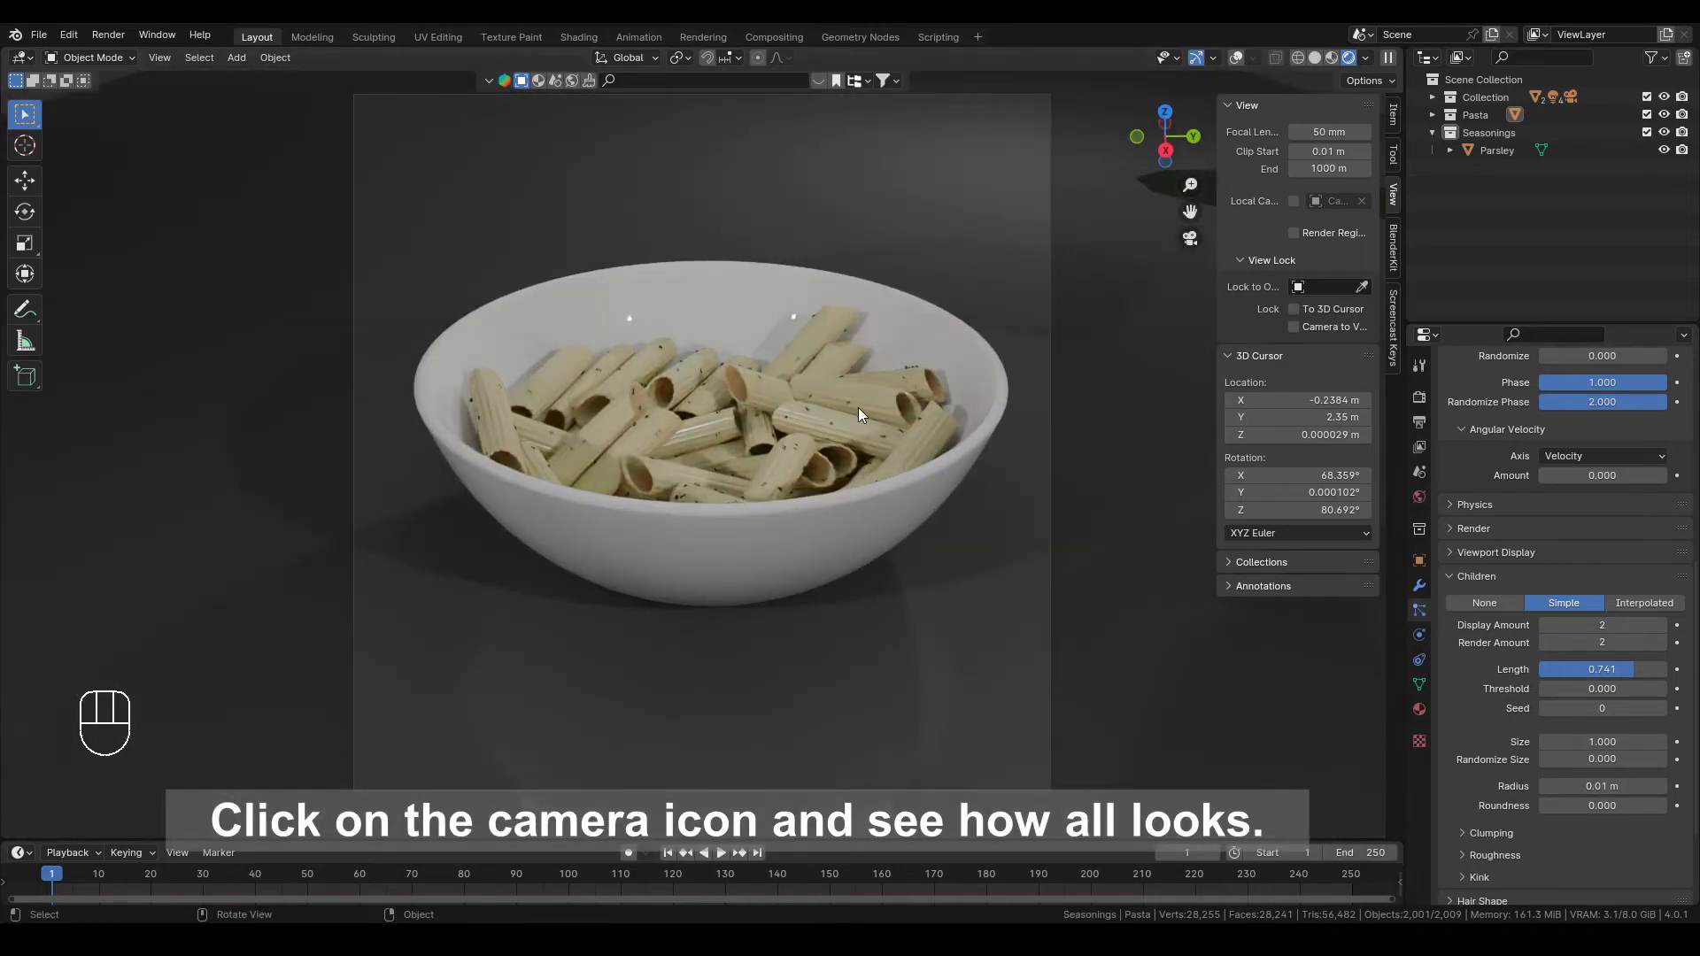
{"action": "middle_click_drag", "start_coordinate": [902, 377], "coordinate": [813, 427], "text": "shift"}
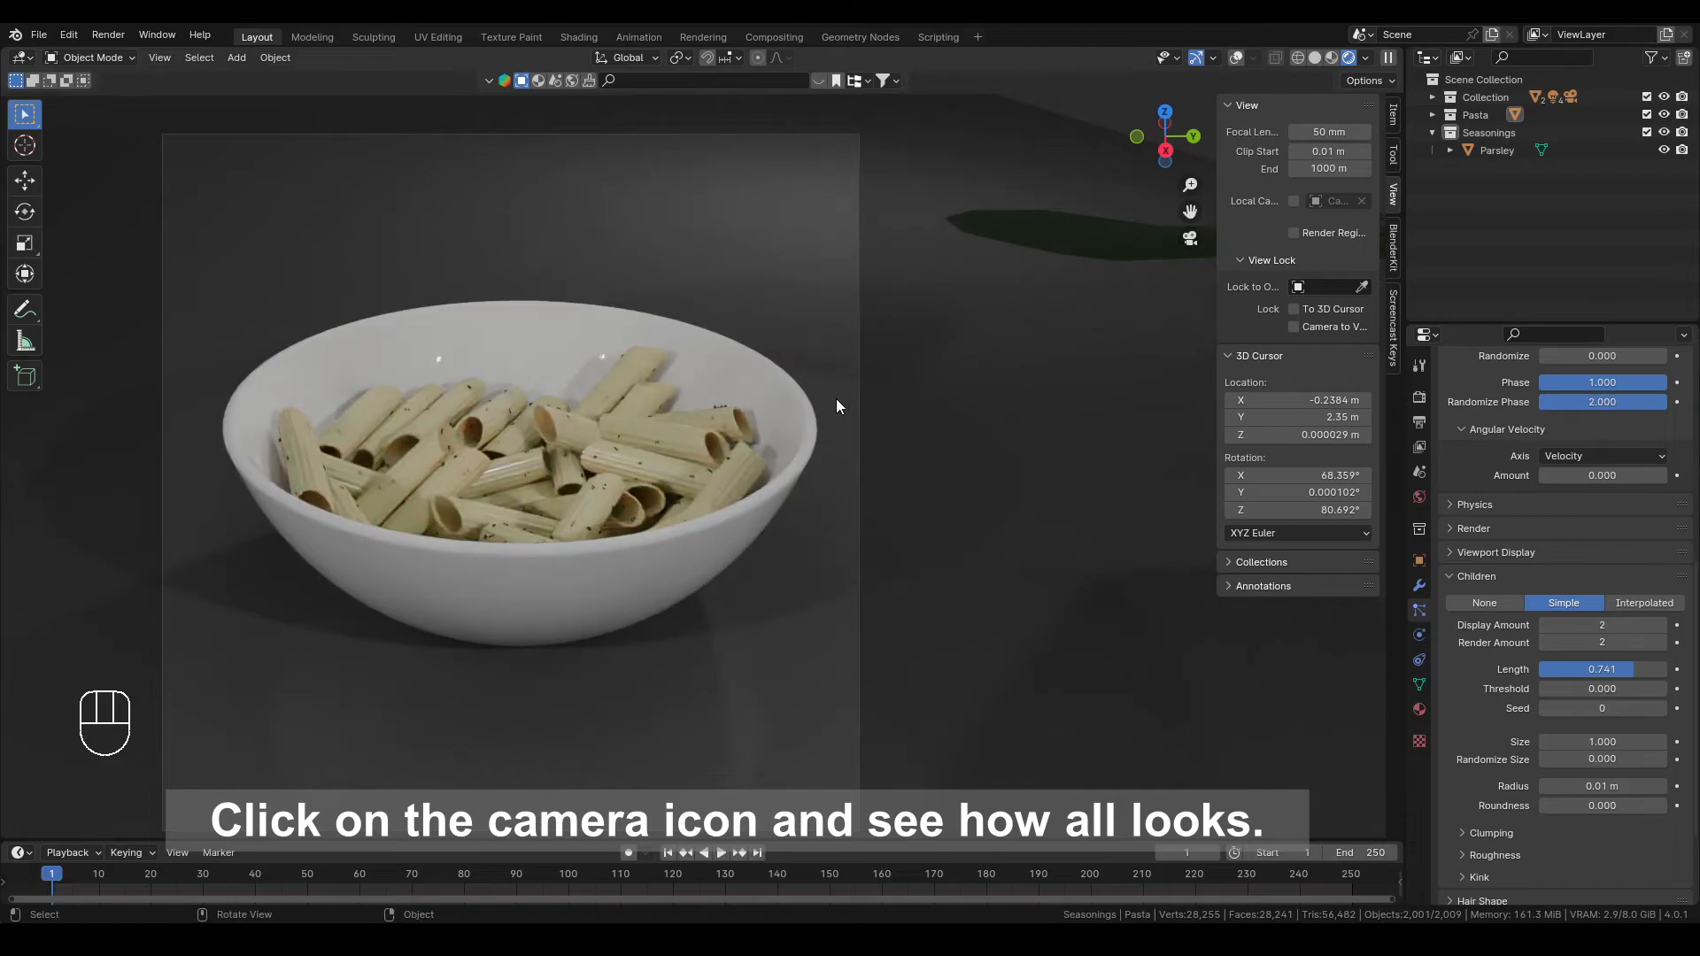
{"action": "scroll", "coordinate": [1576, 566], "scroll_direction": "up", "scroll_amount": 12}
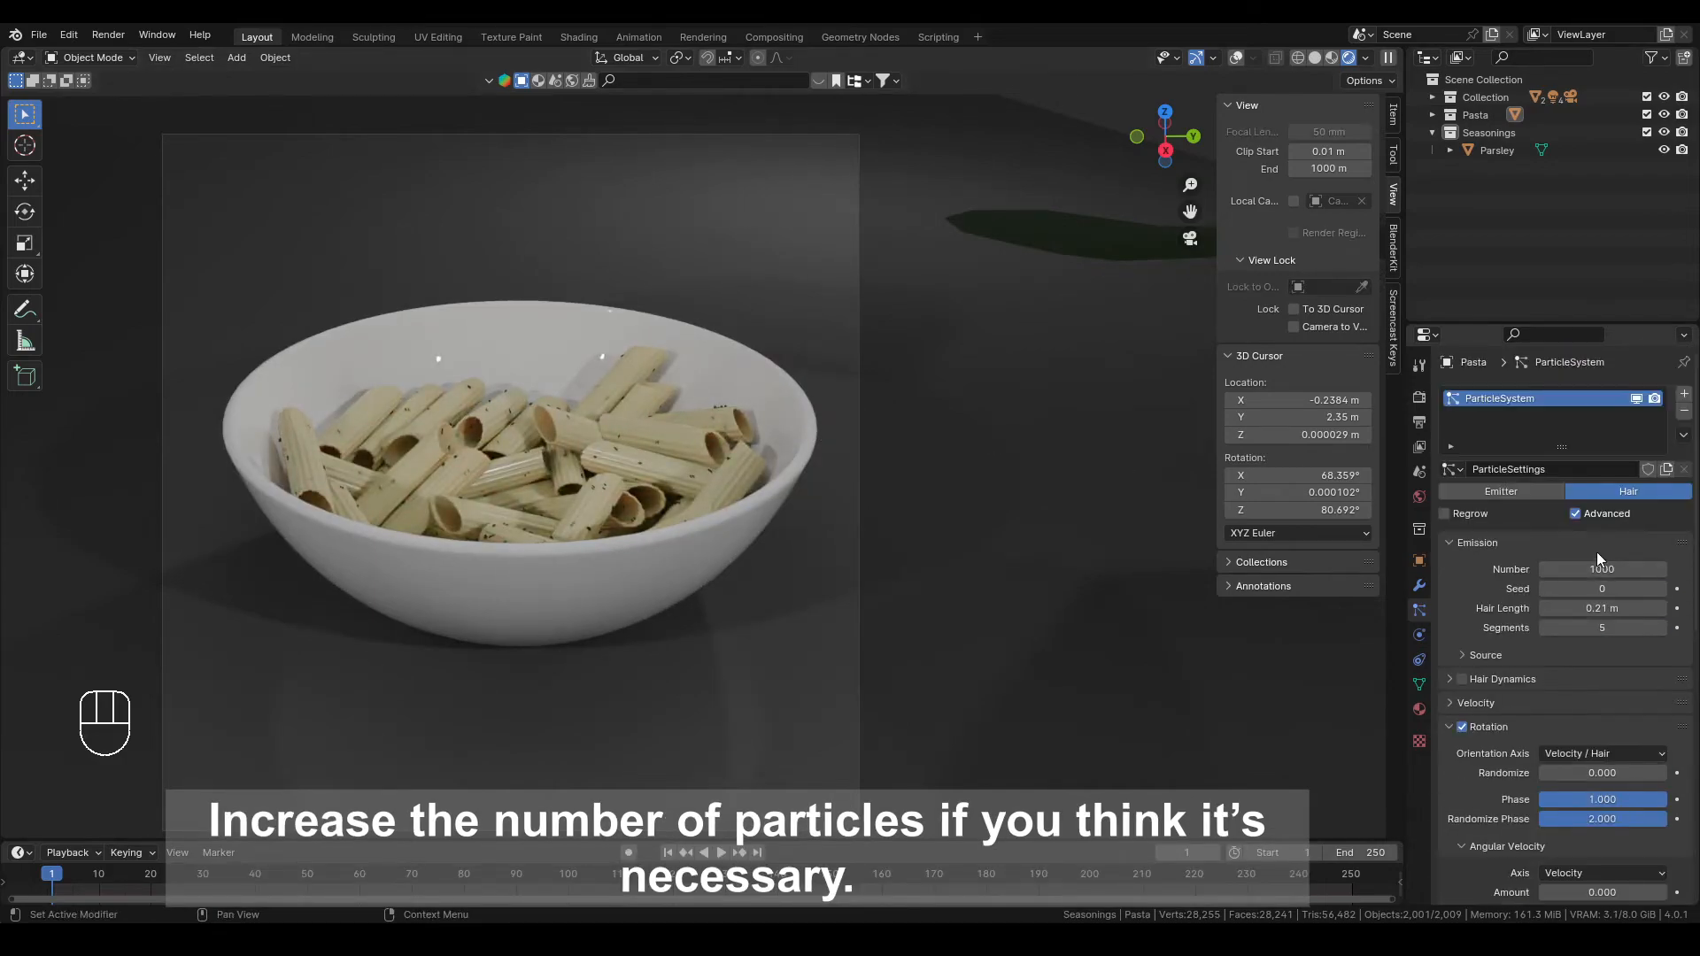
{"action": "type", "text": "0"}
{"action": "key", "text": "Return"}
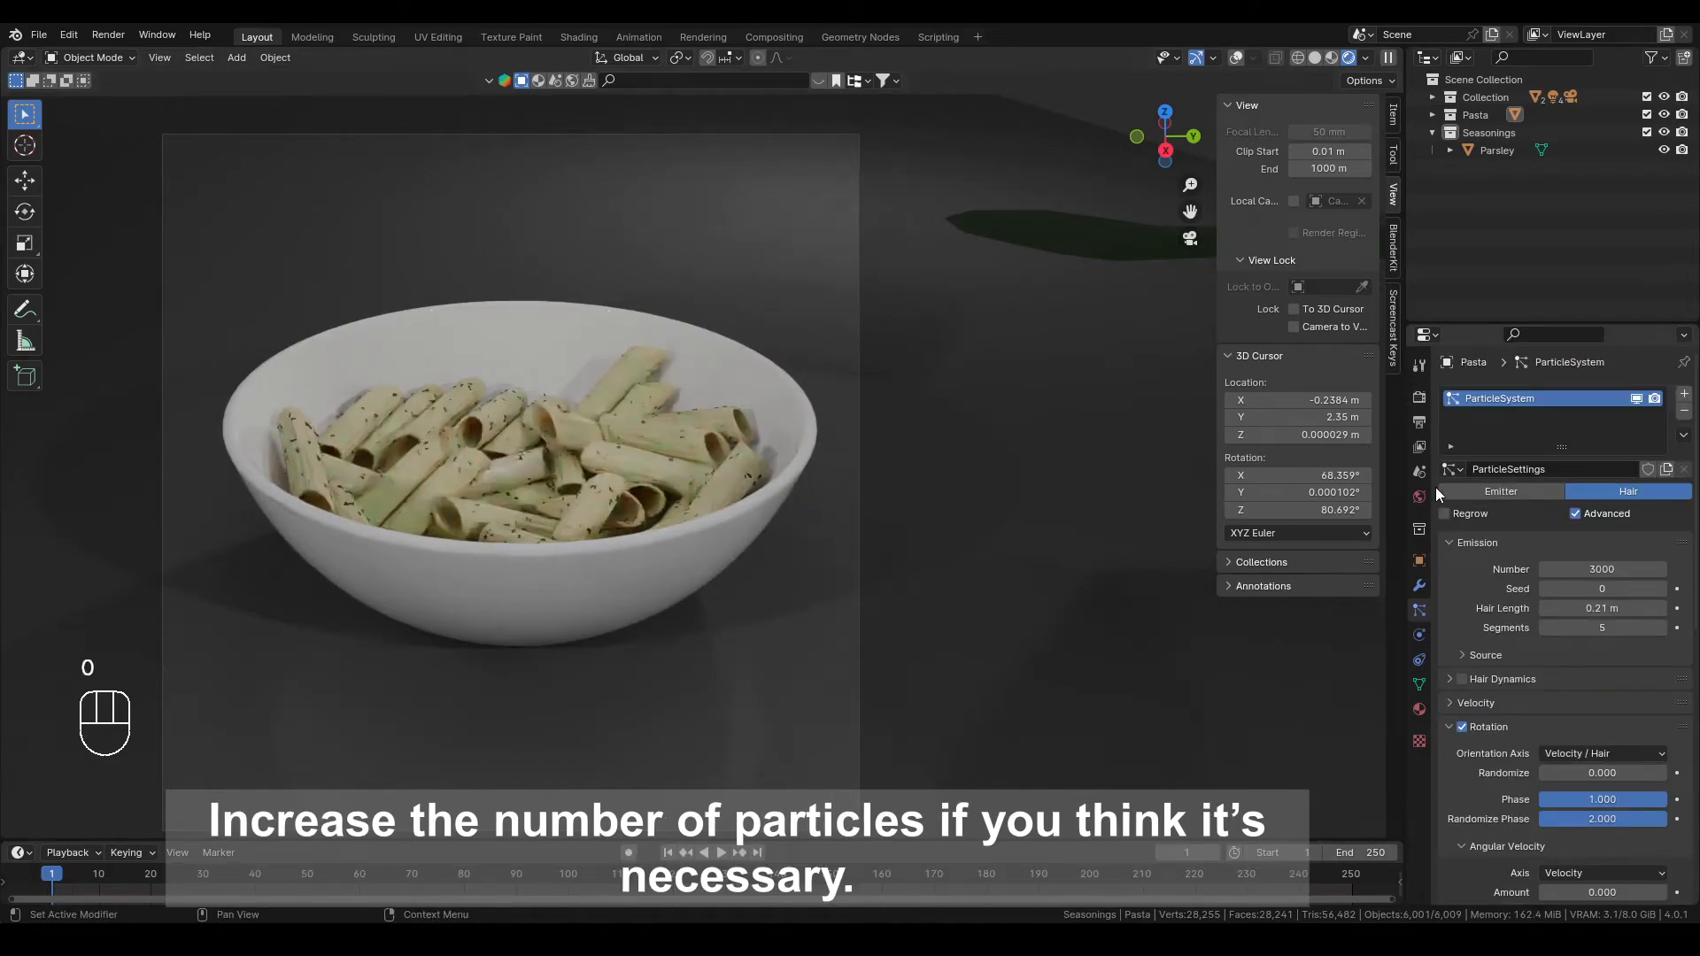
Add a cube mesh to the Seasonings collection
{"action": "middle_click_drag", "start_coordinate": [945, 461], "coordinate": [753, 447]}
{"action": "scroll", "coordinate": [887, 470], "scroll_direction": "down", "scroll_amount": 6}
{"action": "middle_click_drag", "start_coordinate": [819, 460], "coordinate": [840, 423]}
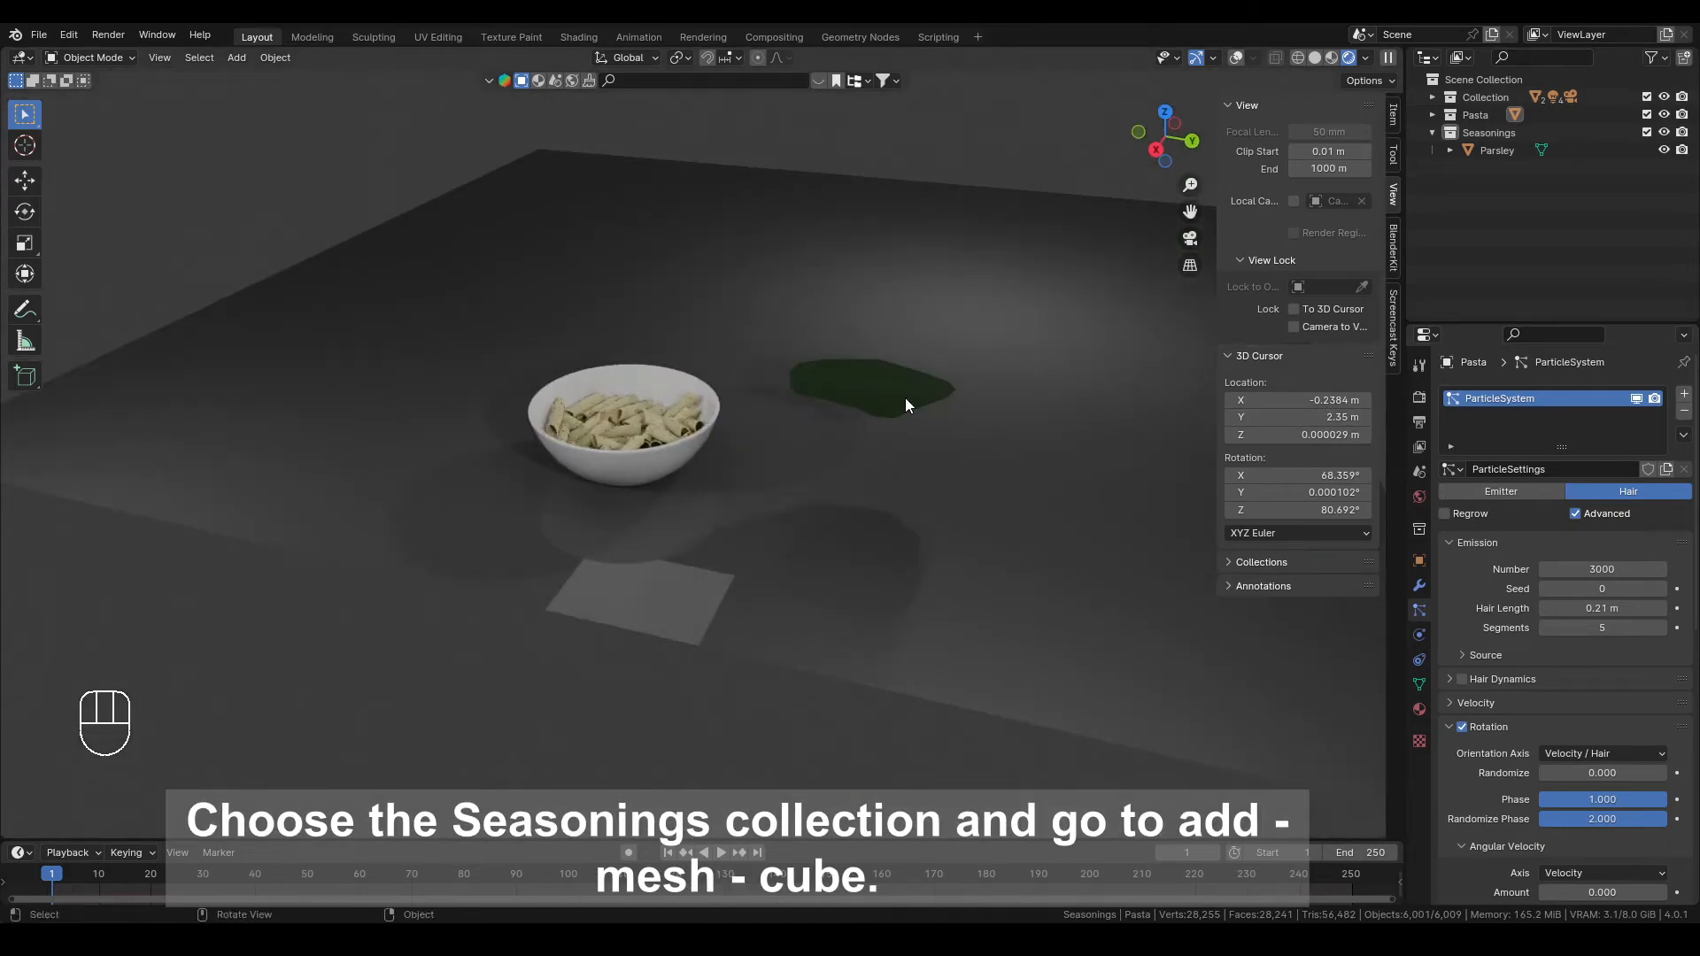
{"action": "left_click", "coordinate": [1488, 132]}
{"action": "left_click", "coordinate": [237, 58]}
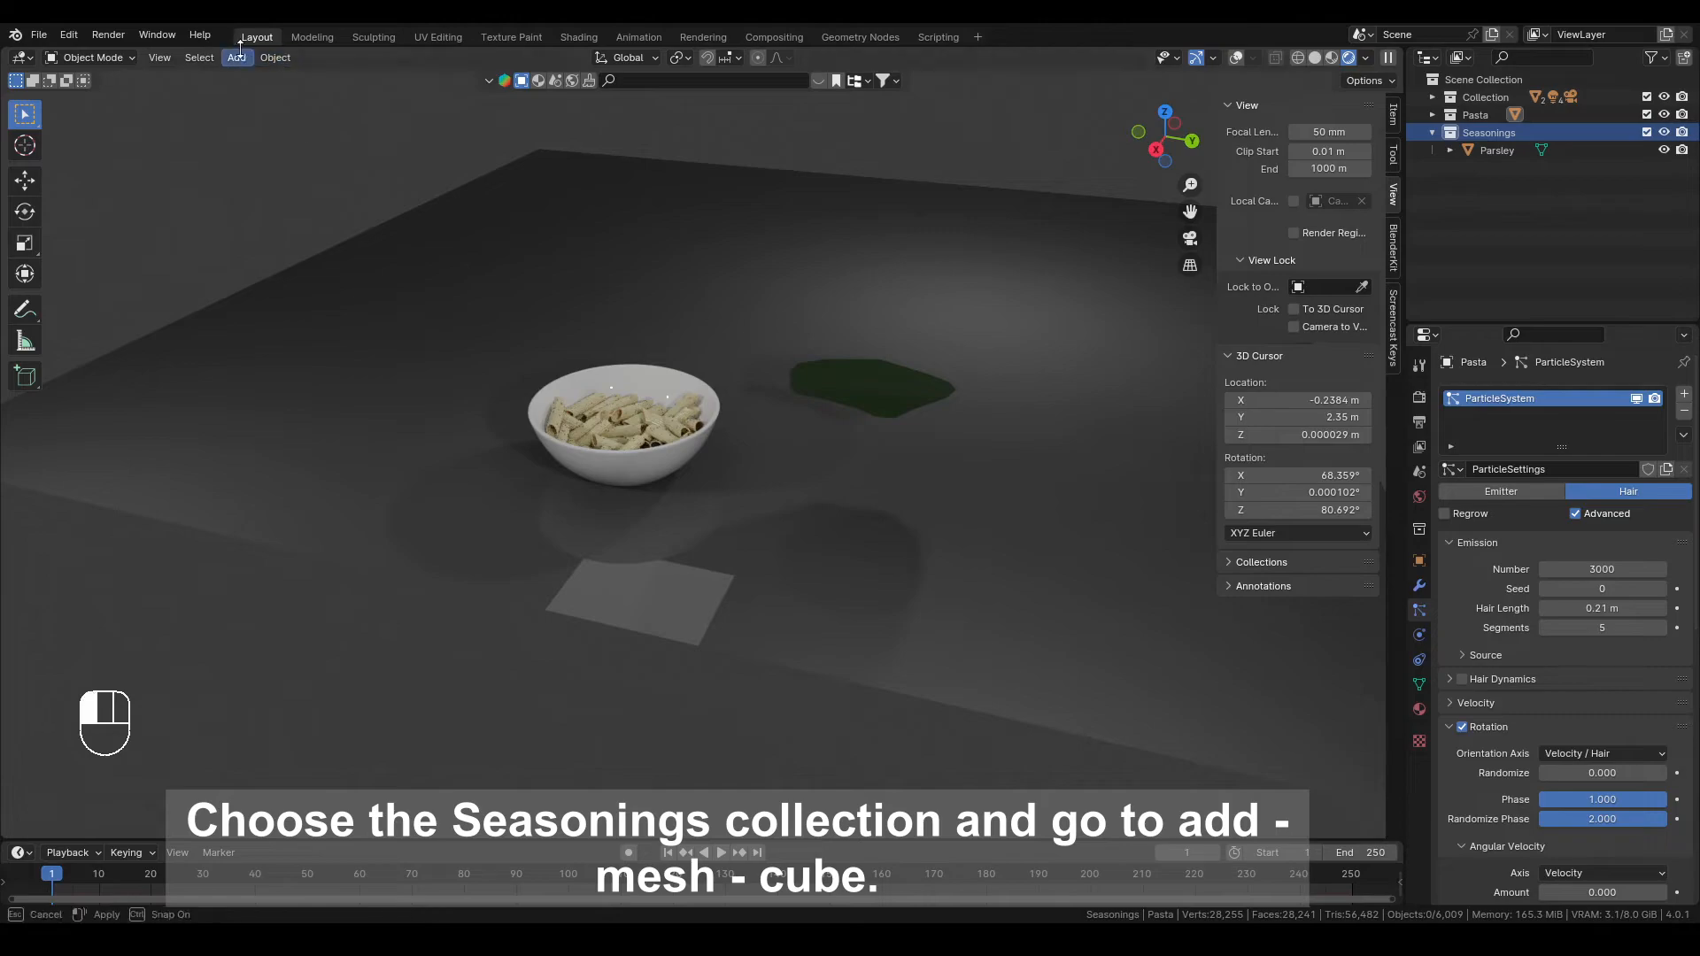
{"action": "mouse_move", "coordinate": [292, 77]}
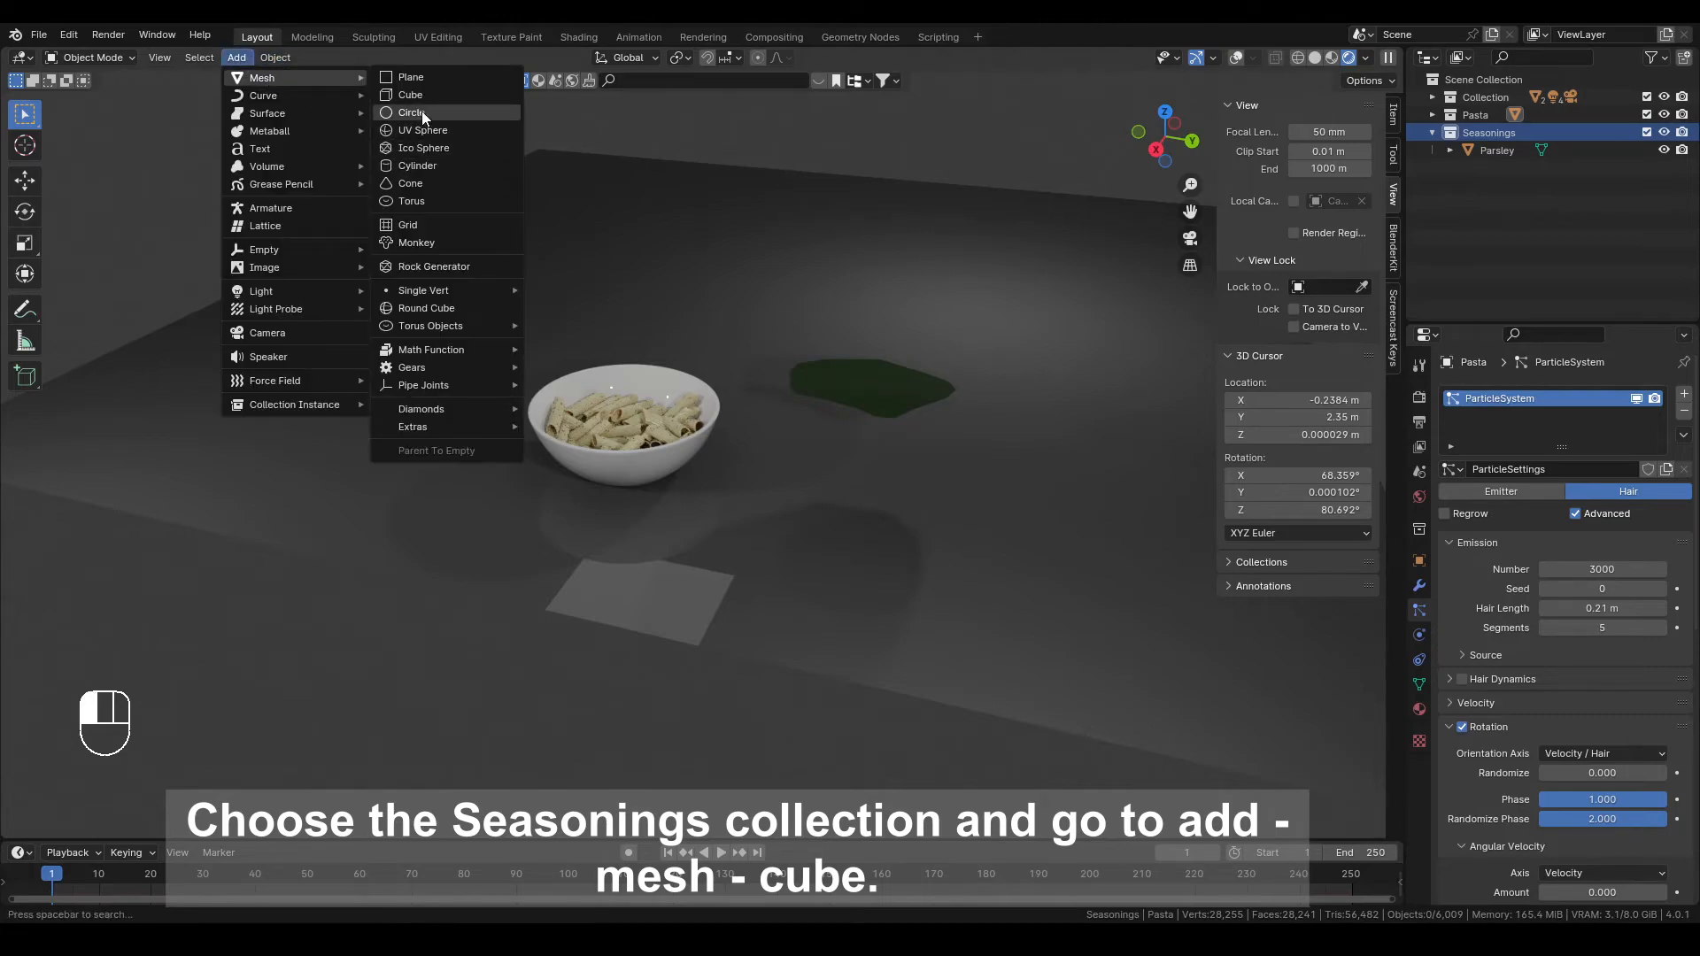
{"action": "left_click", "coordinate": [411, 95]}
{"action": "middle_click_drag", "start_coordinate": [829, 306], "coordinate": [788, 464], "text": "shift"}
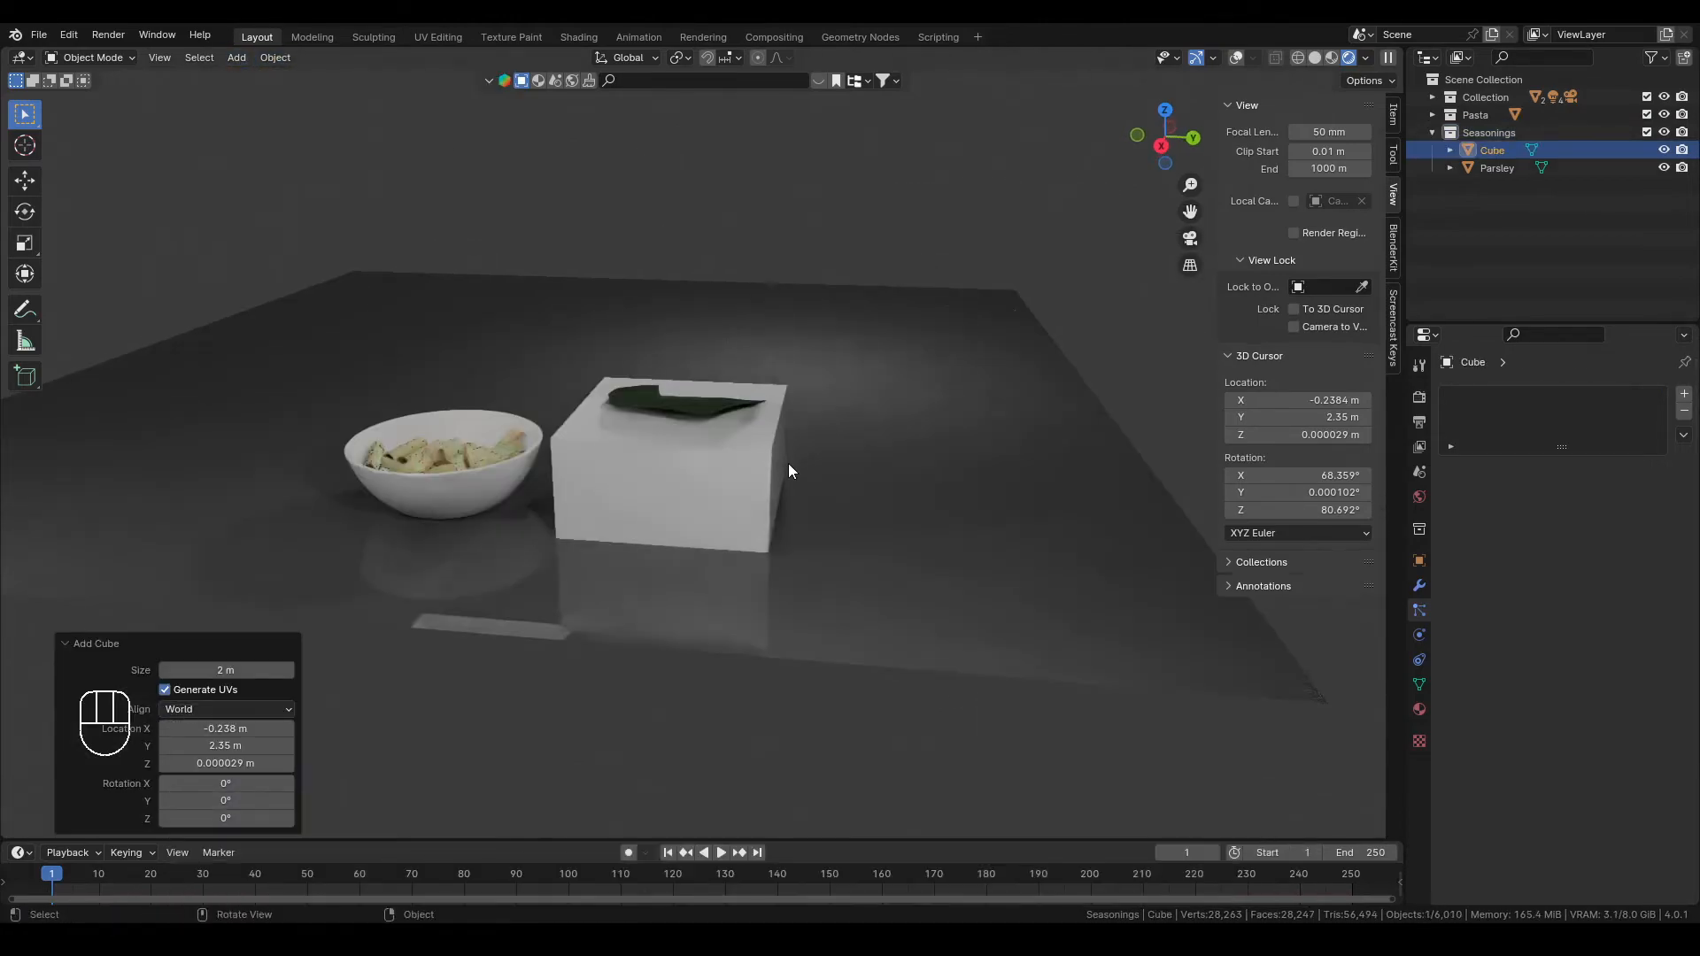
Show the viewport overlays again and move the cube up about 2.46 m along Z
{"action": "left_click", "coordinate": [1238, 58]}
{"action": "middle_click_drag", "start_coordinate": [747, 529], "coordinate": [948, 463]}
{"action": "key", "text": "g"}
{"action": "key", "text": "z"}
{"action": "left_click", "coordinate": [972, 405]}
Scale the cube down to about 0.563 and apply its scale
{"action": "key", "text": "s"}
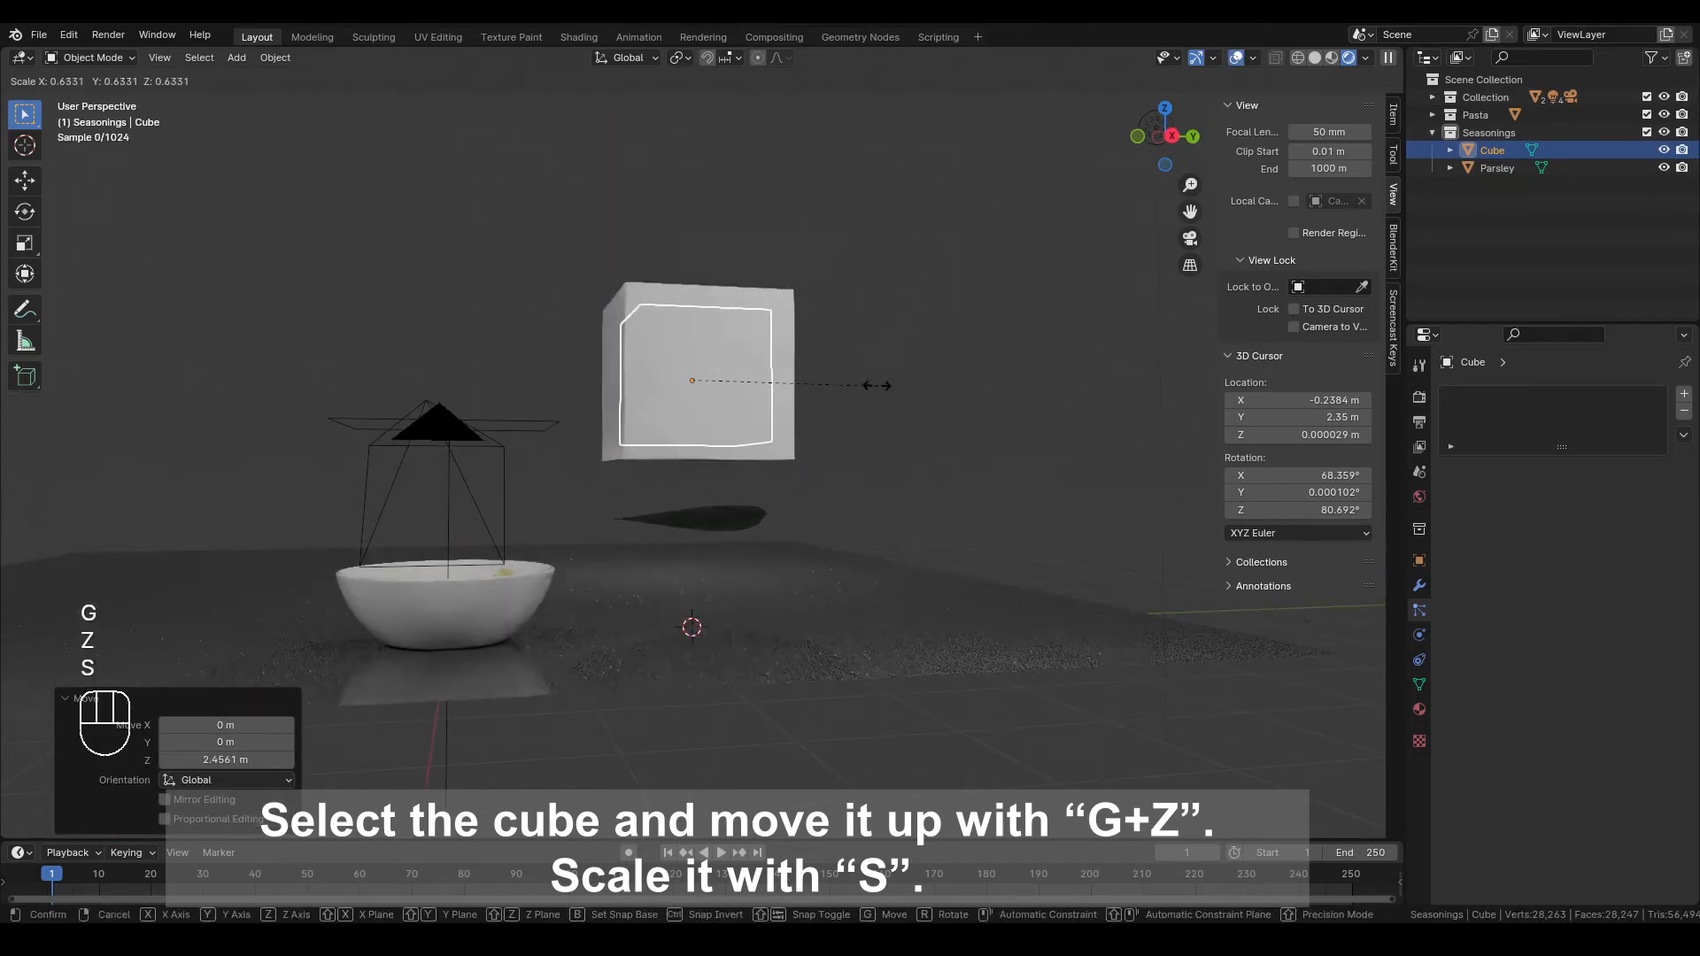
{"action": "left_click", "coordinate": [868, 432]}
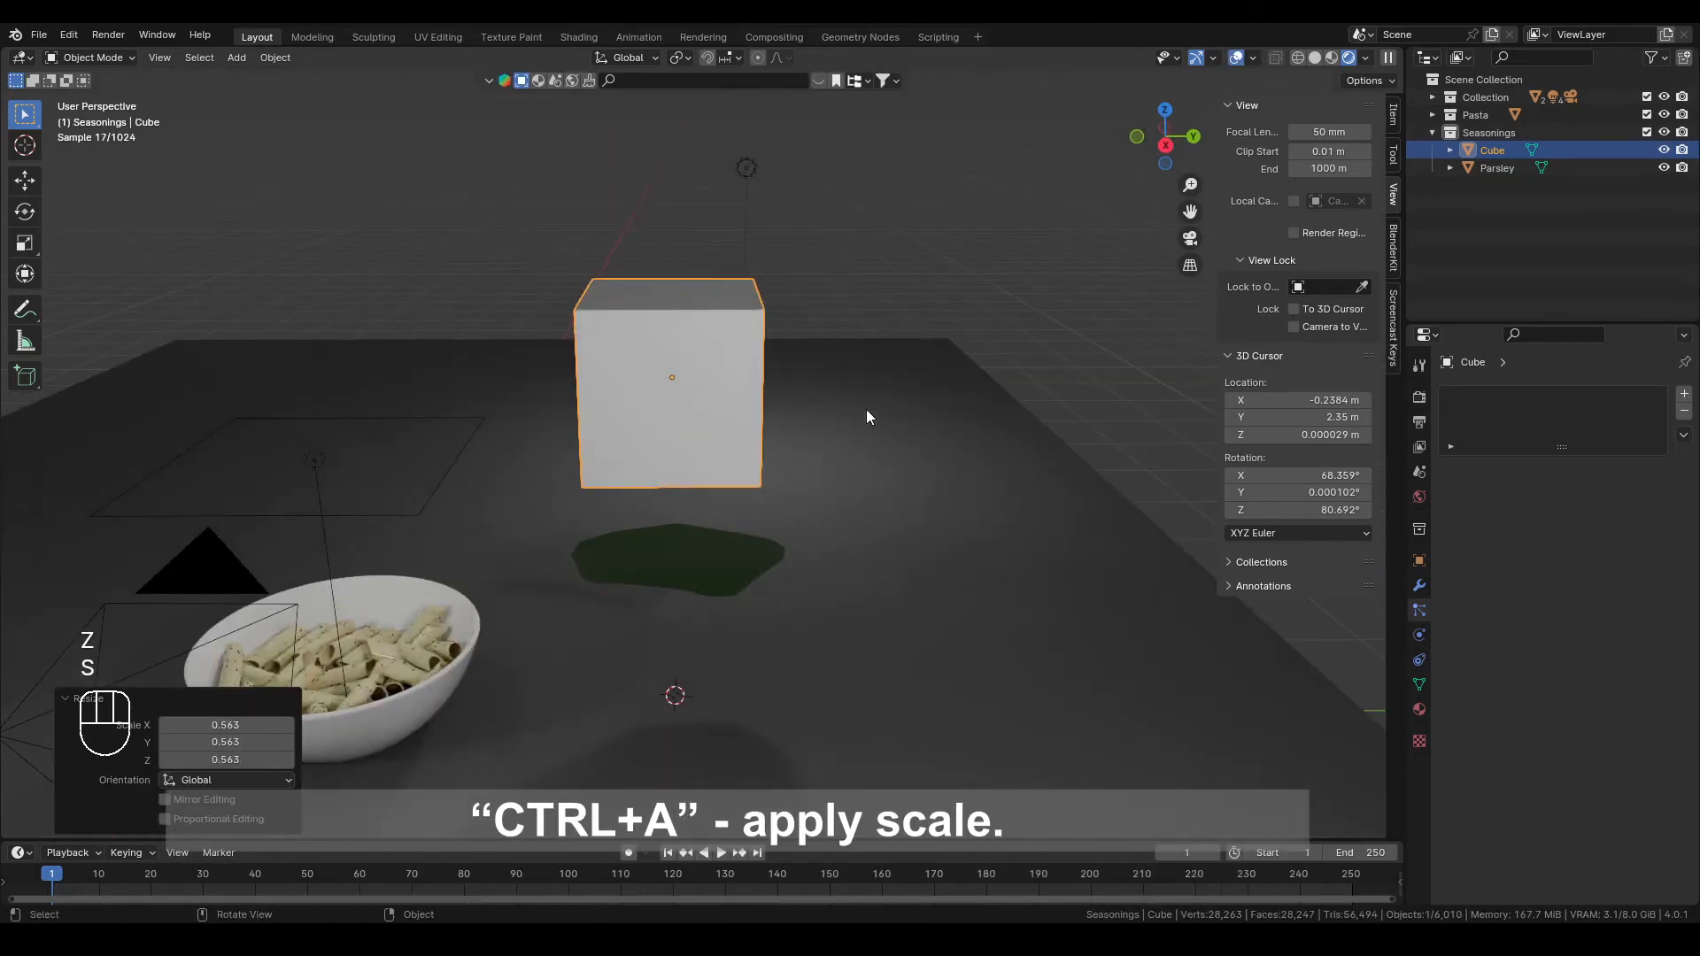
{"action": "key", "text": "ctrl+a"}
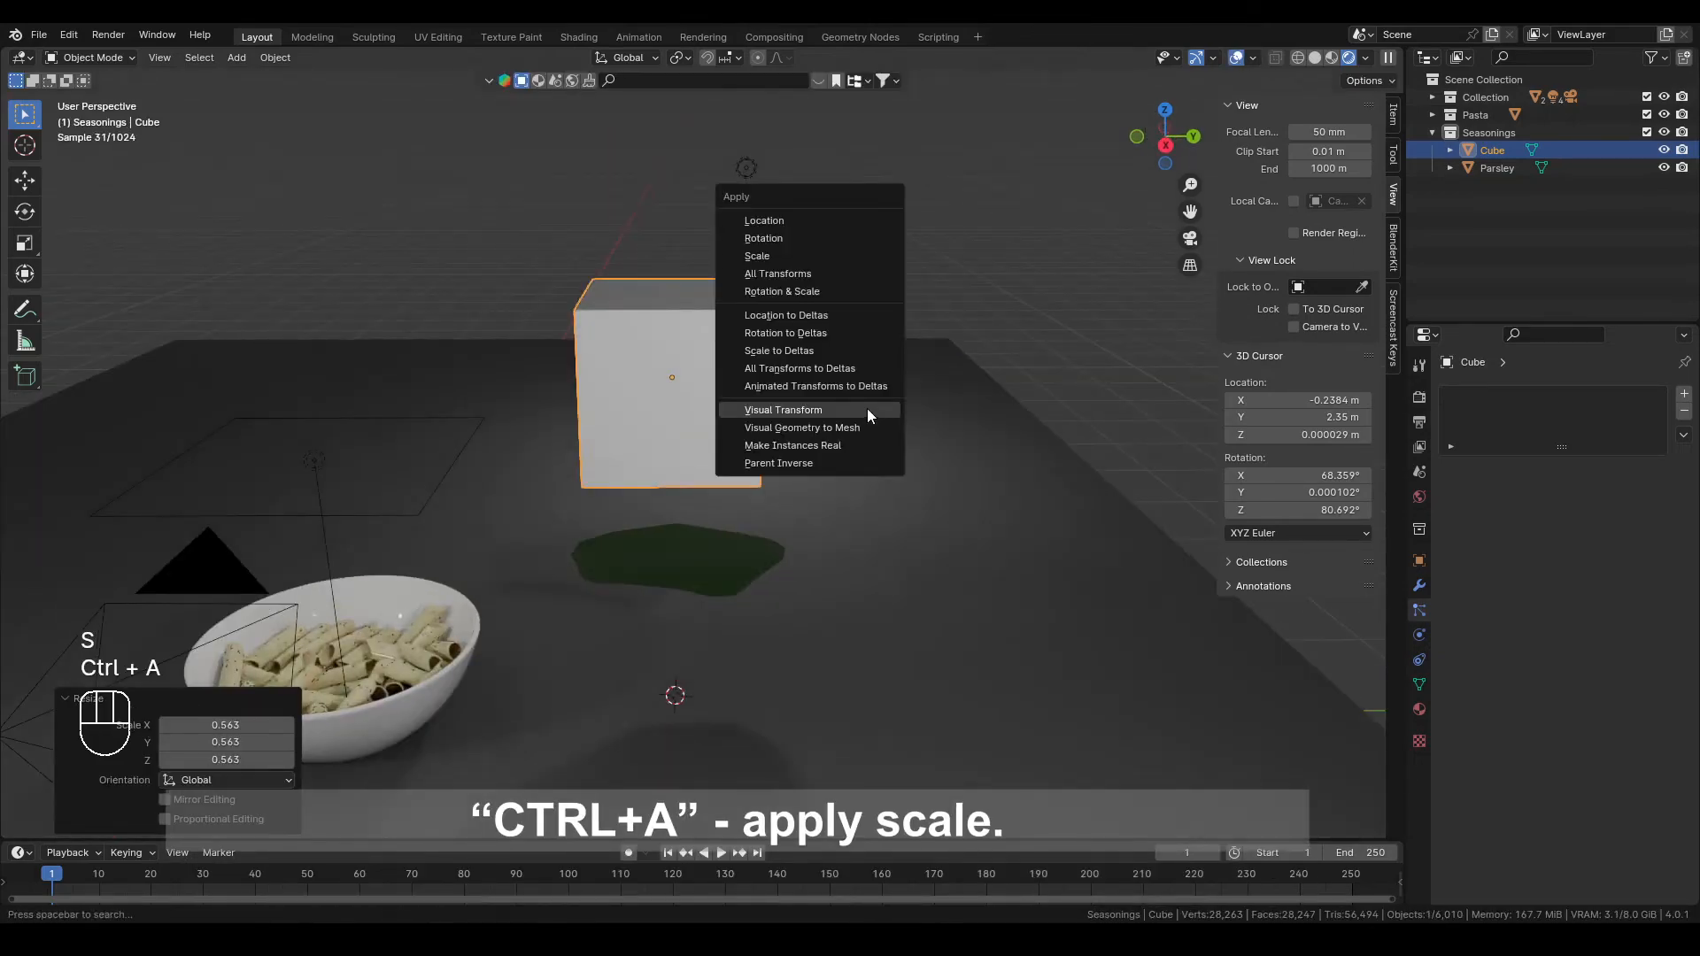
{"action": "left_click", "coordinate": [800, 271]}
Enter edit mode on the cube and subdivide all its faces twice with one cut each
{"action": "key", "text": "Tab"}
{"action": "middle_click_drag", "start_coordinate": [858, 387], "coordinate": [865, 415]}
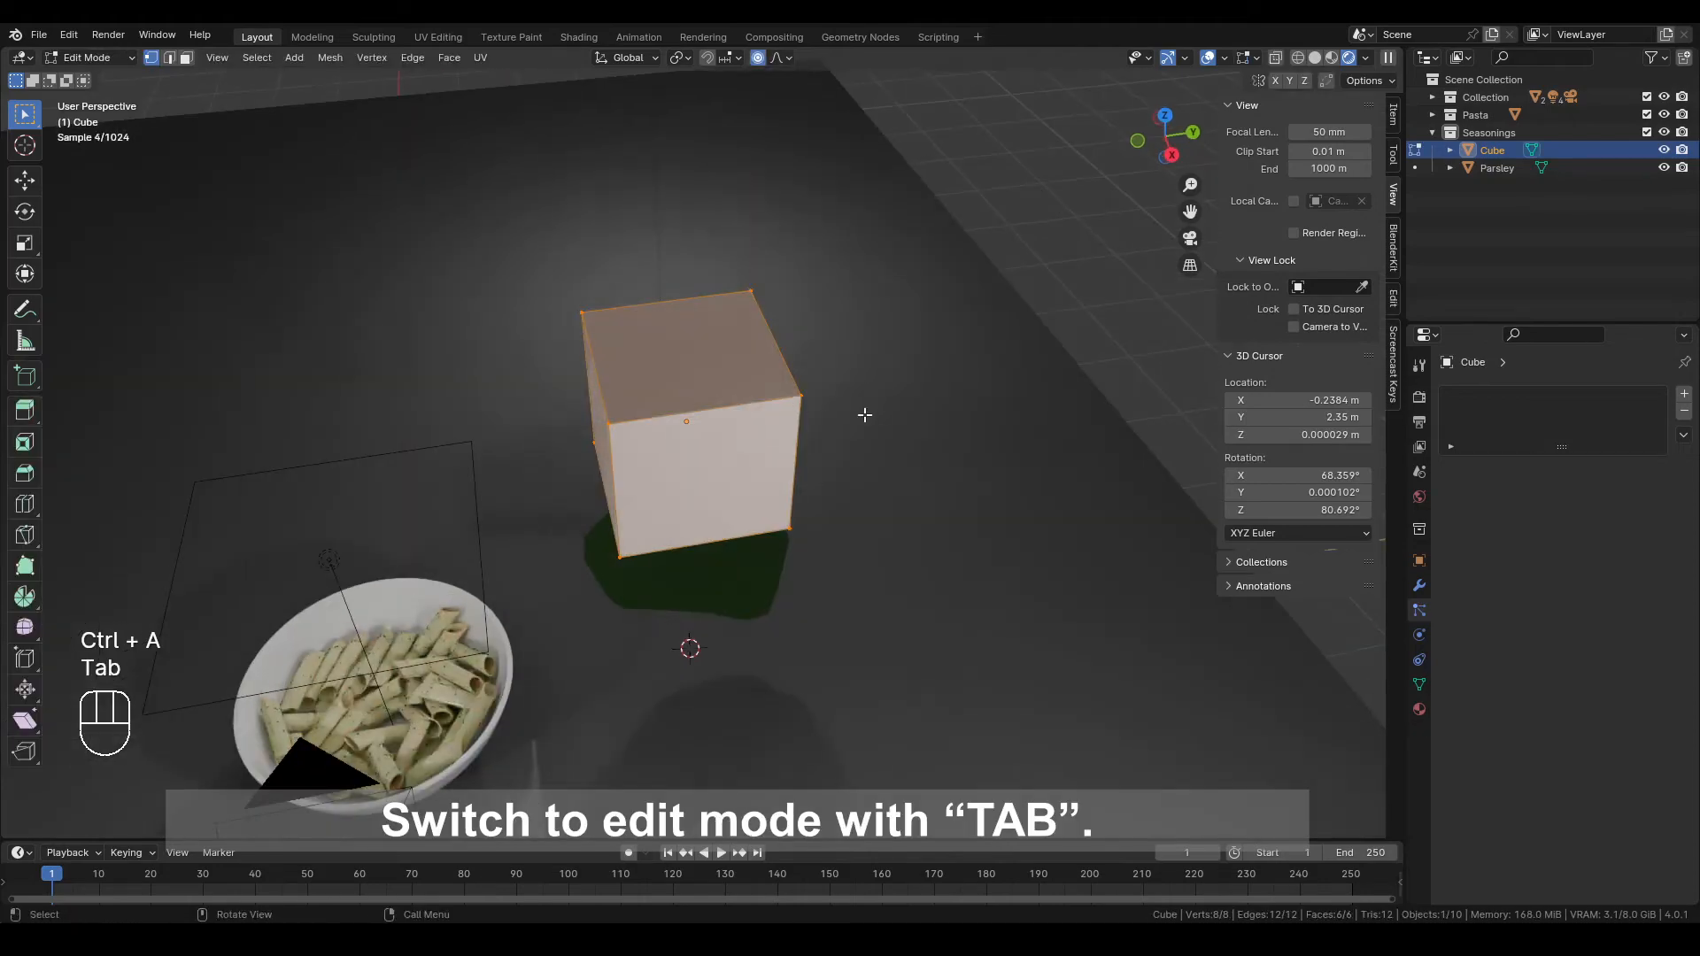
{"action": "key", "text": "3"}
{"action": "right_click", "coordinate": [842, 405]}
{"action": "left_click", "coordinate": [833, 423]}
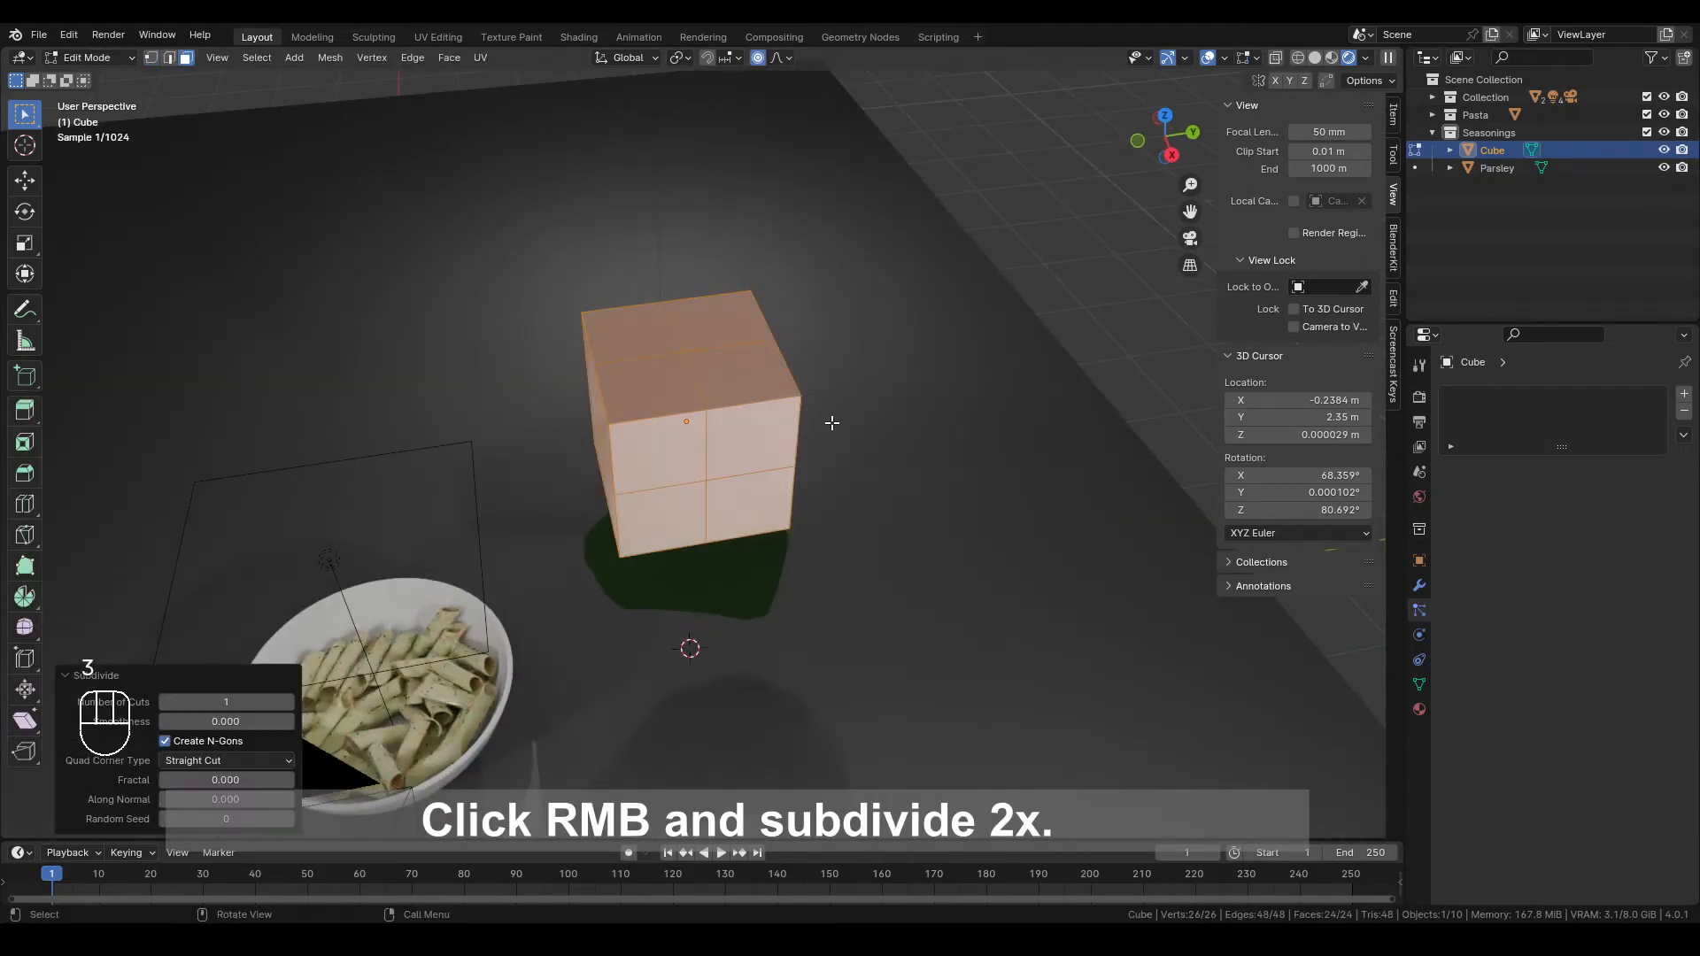
{"action": "right_click", "coordinate": [832, 422]}
{"action": "left_click", "coordinate": [831, 422]}
{"action": "scroll", "coordinate": [491, 339], "scroll_direction": "up", "scroll_amount": 1}
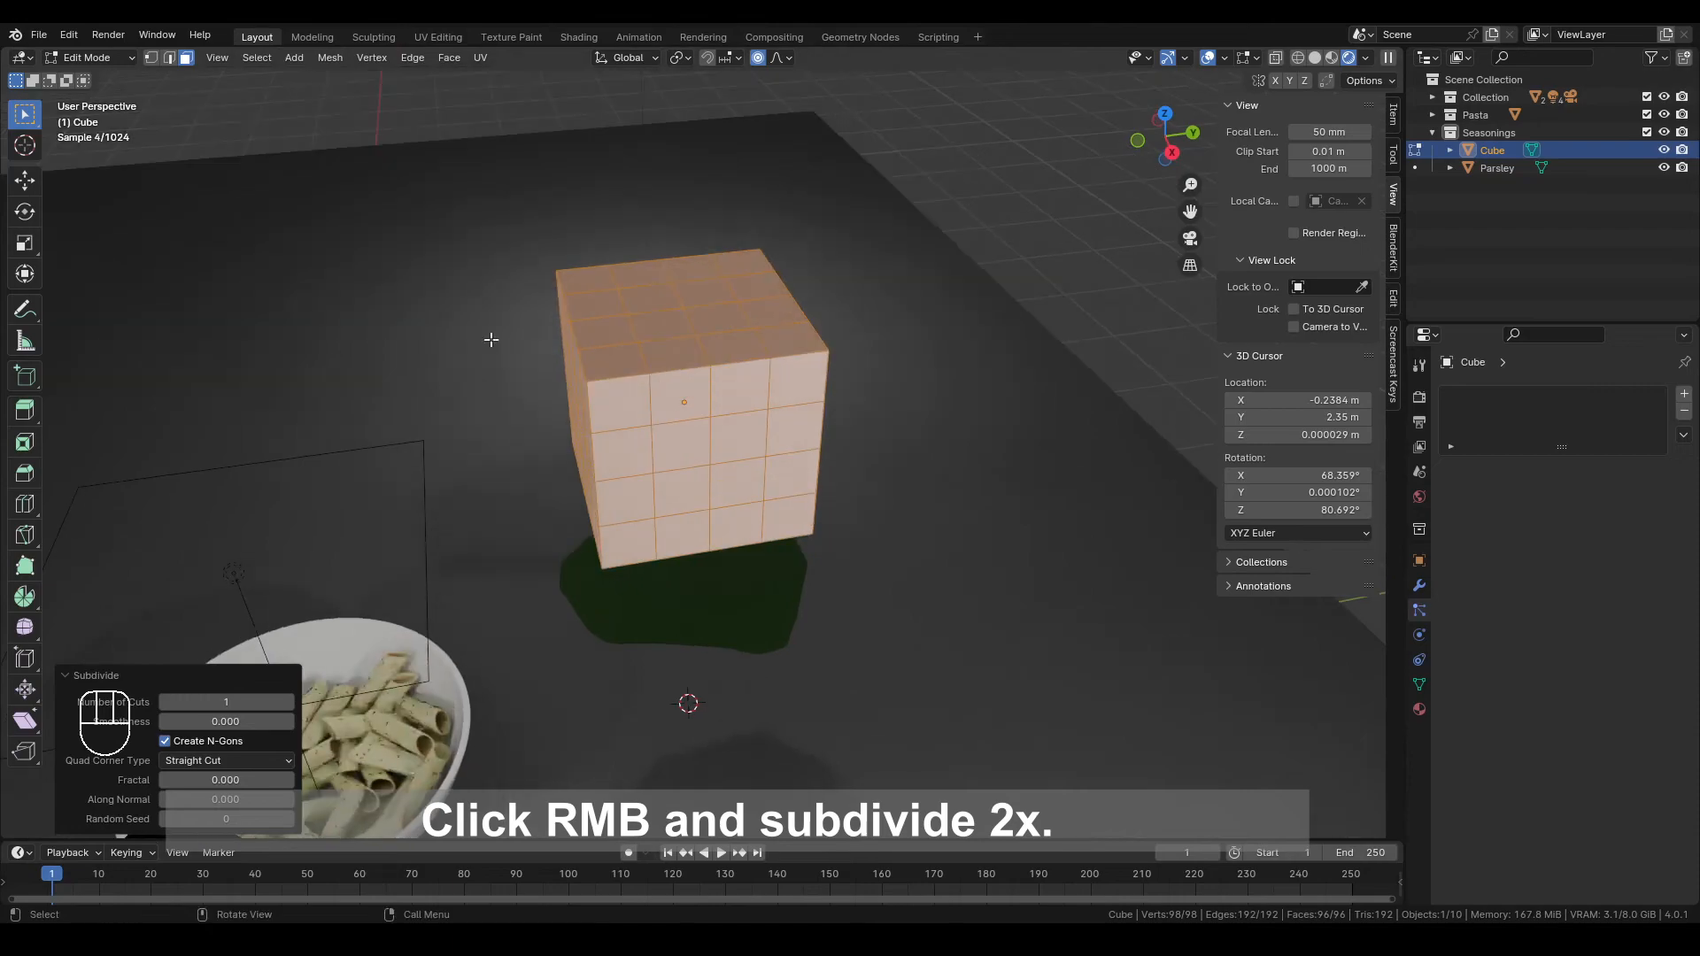
Randomize the subdivided cube's vertices with an amount of about 0.41 m
{"action": "key", "text": "1"}
{"action": "right_click", "coordinate": [422, 173]}
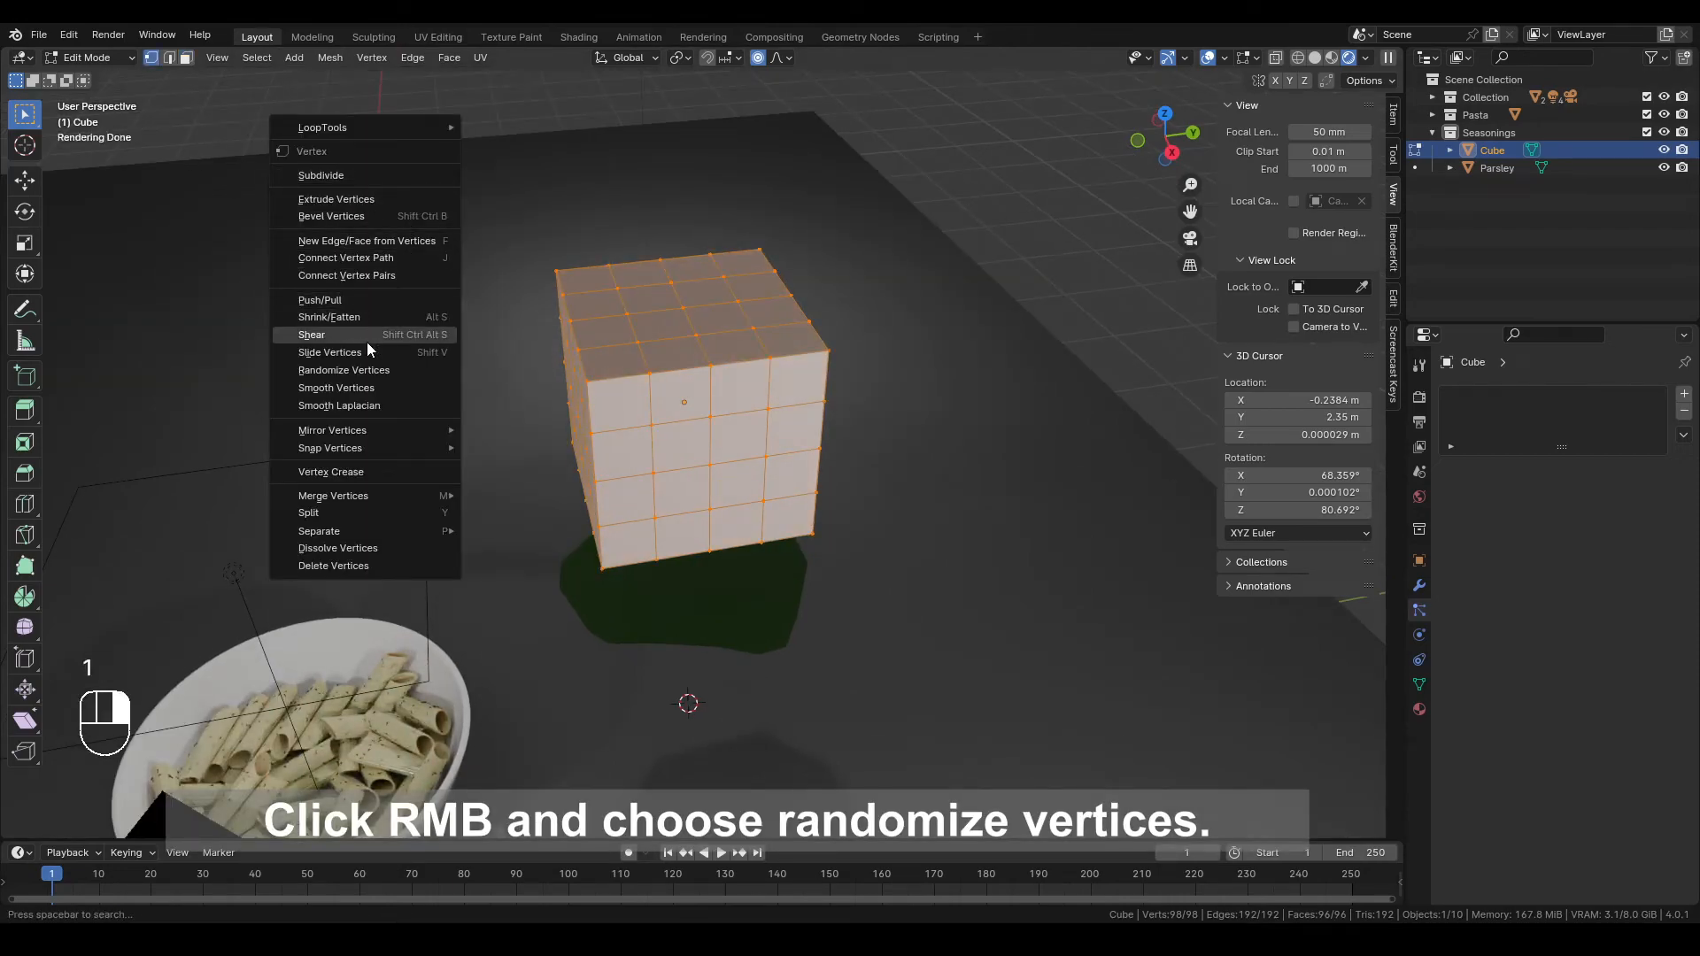
{"action": "left_click", "coordinate": [370, 365]}
{"action": "middle_click_drag", "start_coordinate": [395, 407], "coordinate": [380, 461]}
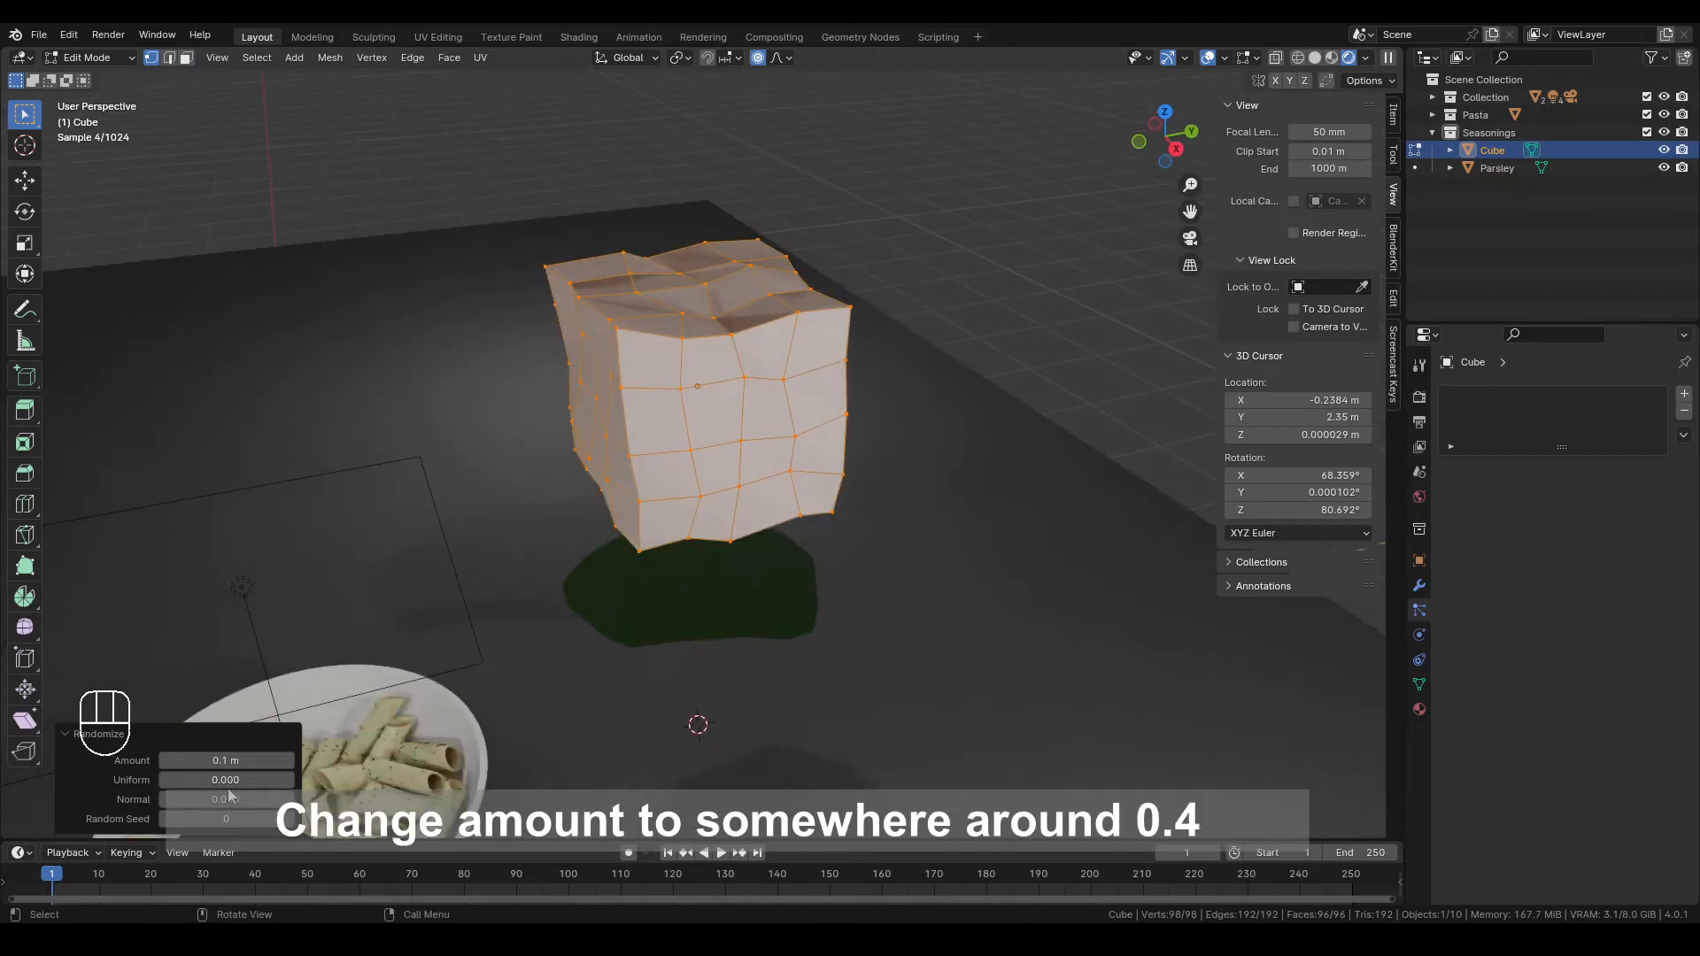
{"action": "left_click_drag", "start_coordinate": [226, 761], "coordinate": [261, 761]}
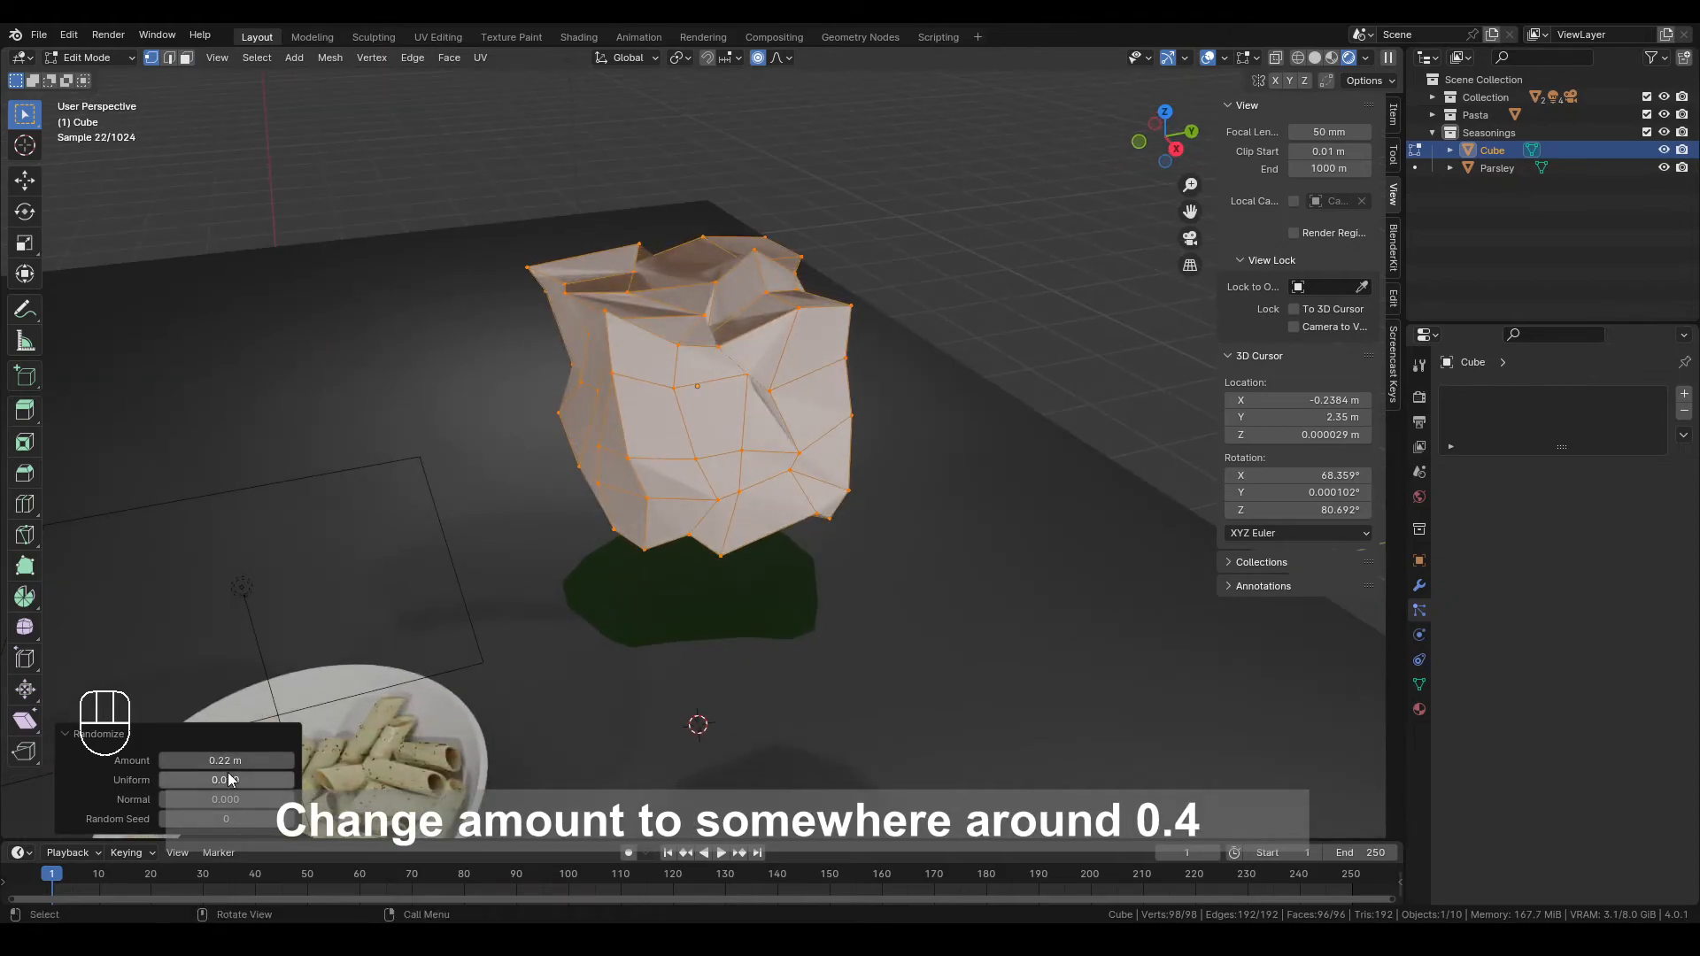
{"action": "middle_click_drag", "start_coordinate": [641, 570], "coordinate": [687, 568]}
{"action": "left_click_drag", "start_coordinate": [242, 760], "coordinate": [298, 759]}
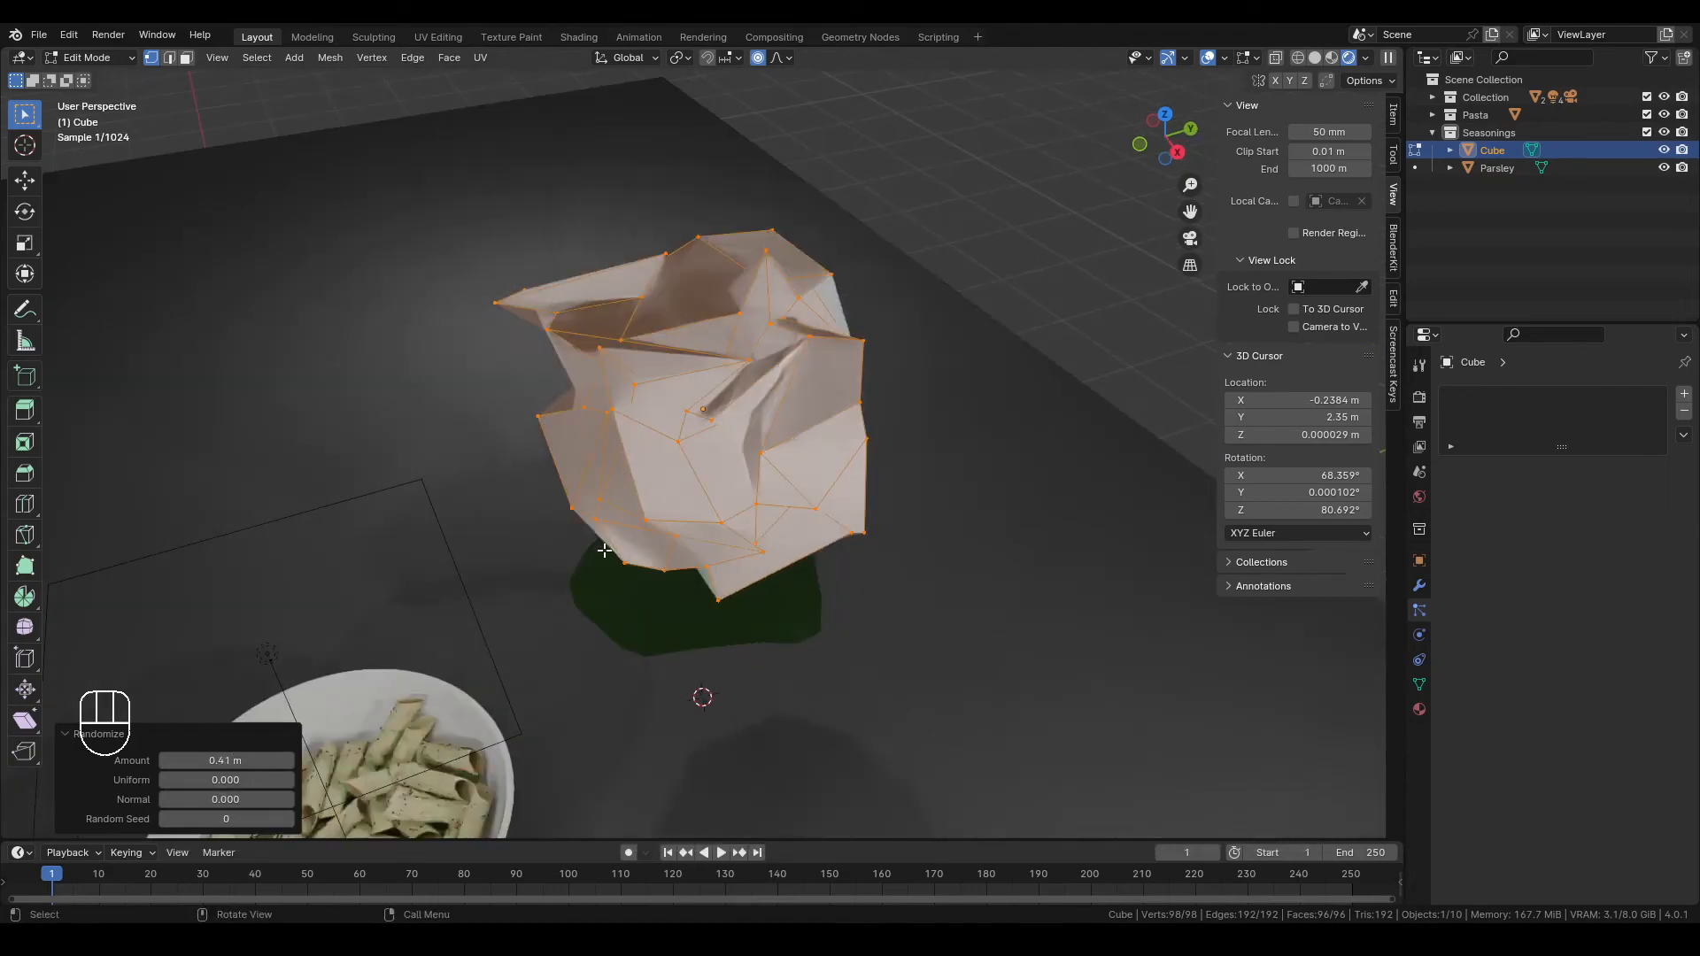
Smooth all the vertices of the crumpled cube with a smoothing of about 0.6
{"action": "key", "text": "a"}
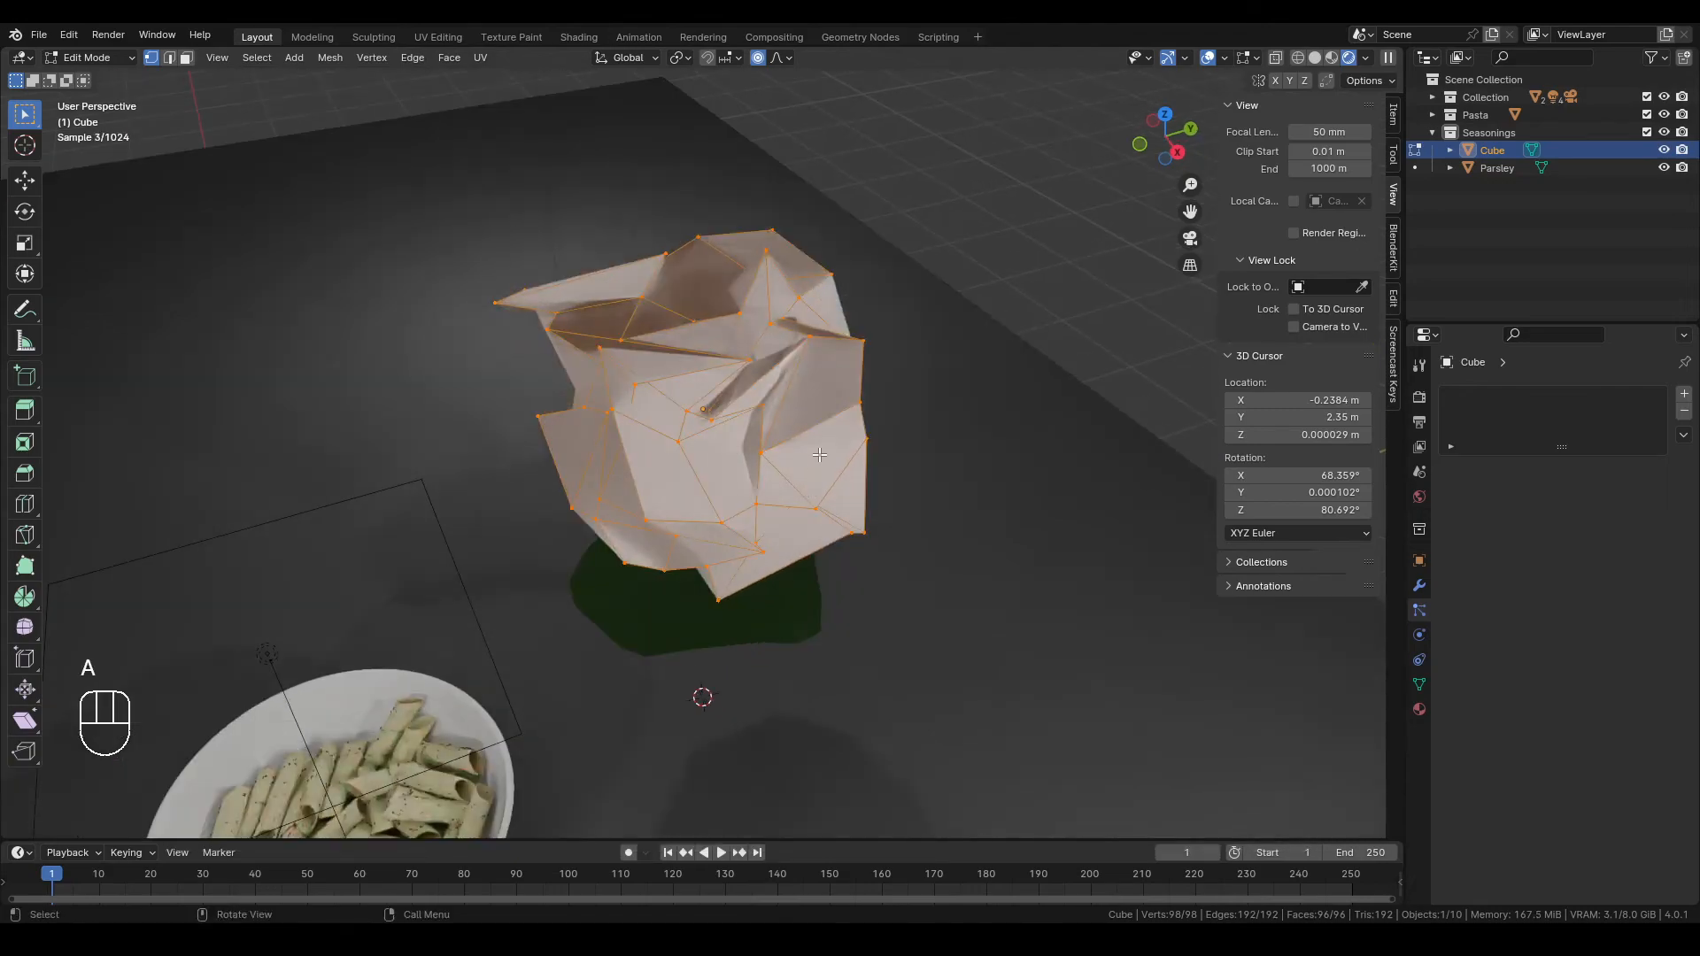
{"action": "key", "text": "3"}
{"action": "right_click", "coordinate": [820, 454]}
{"action": "key", "text": "1"}
{"action": "right_click", "coordinate": [891, 465]}
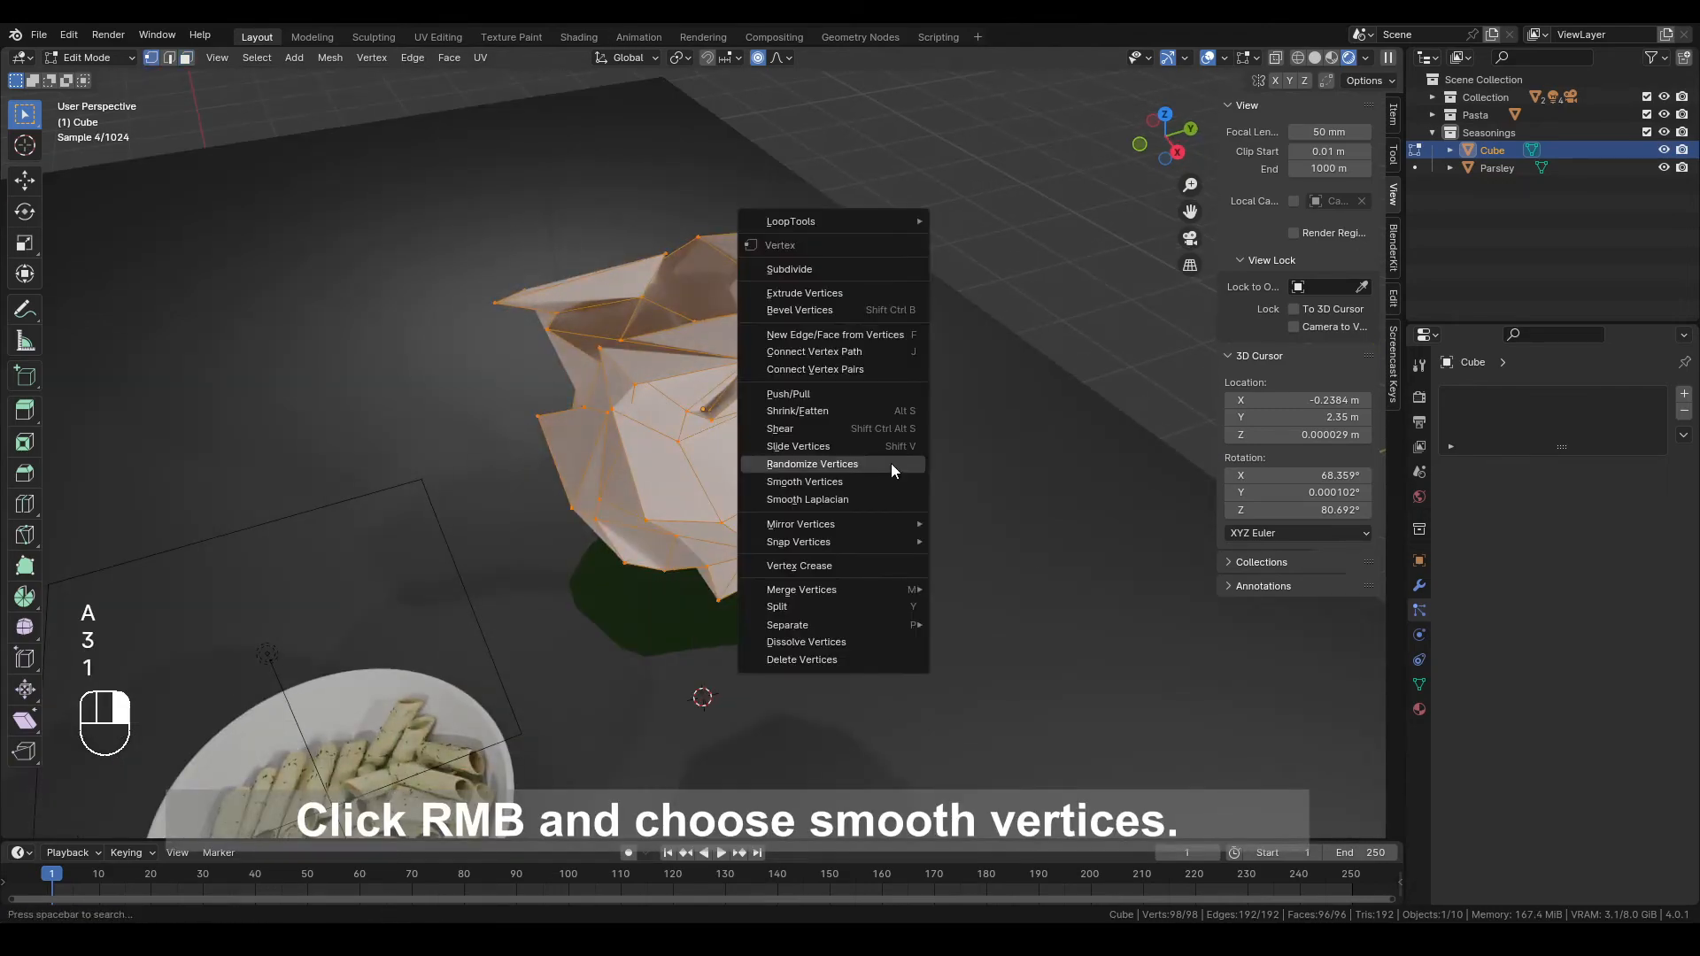
{"action": "left_click", "coordinate": [853, 481]}
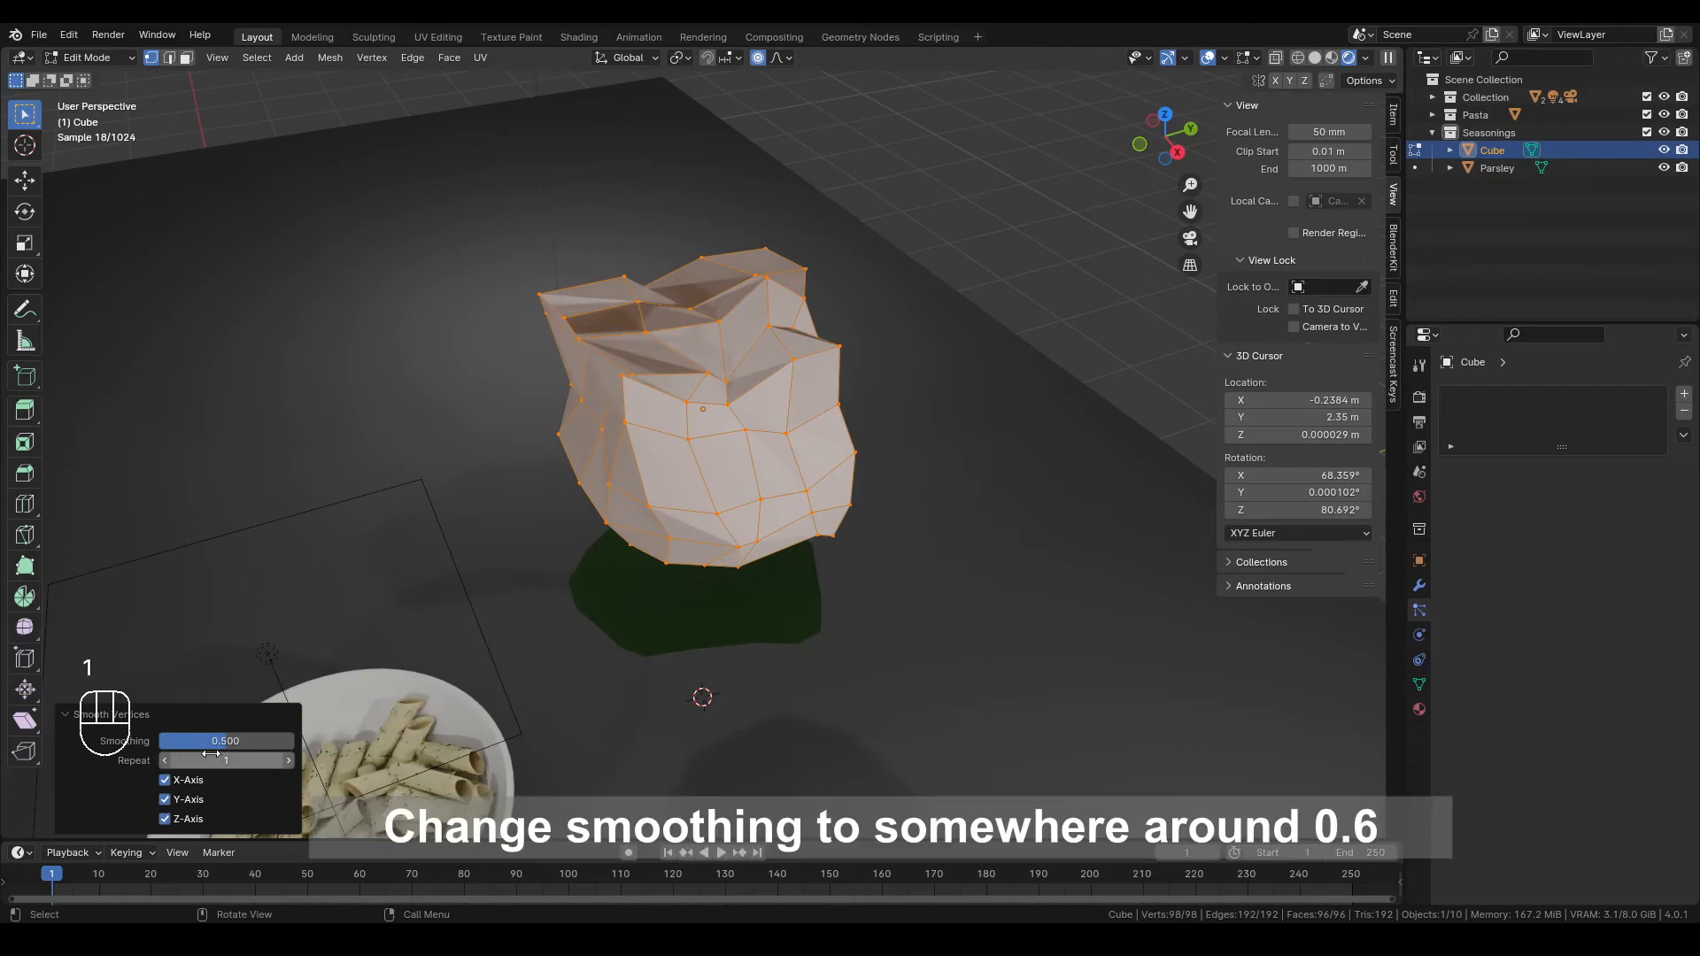
{"action": "left_click_drag", "start_coordinate": [211, 741], "coordinate": [239, 741]}
Return to object mode and apply Shade Auto Smooth to the crumpled cube
{"action": "key", "text": "Tab"}
{"action": "middle_click_drag", "start_coordinate": [709, 496], "coordinate": [685, 386]}
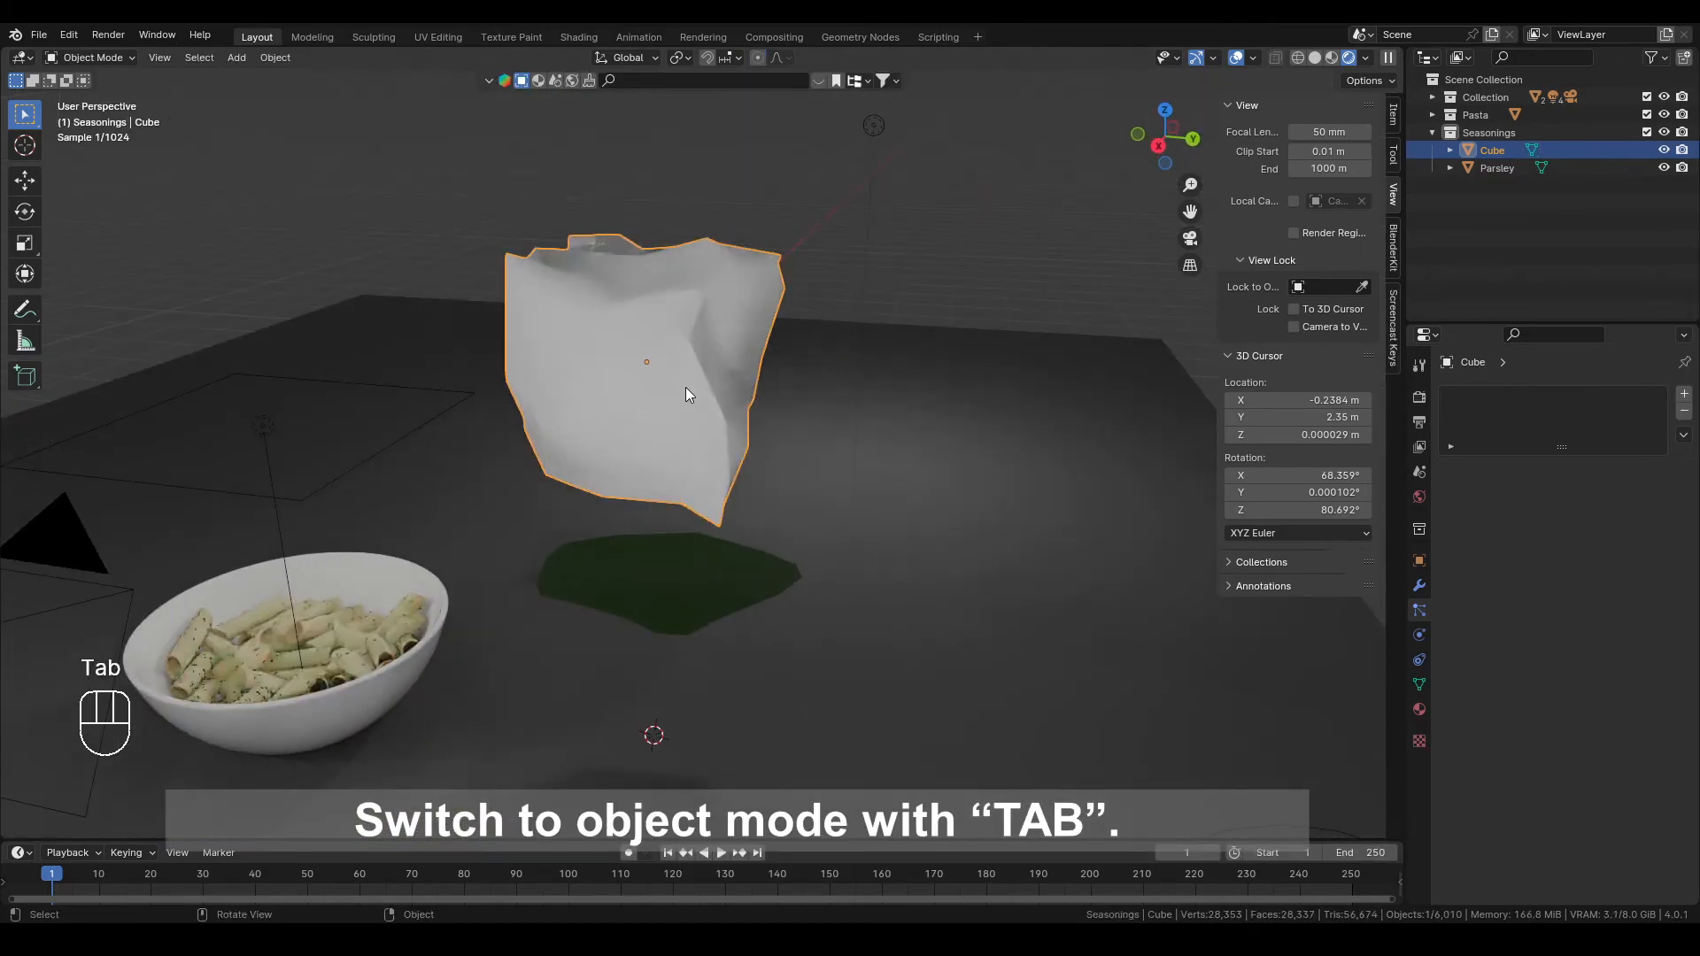
{"action": "right_click", "coordinate": [900, 362]}
{"action": "left_click", "coordinate": [901, 363]}
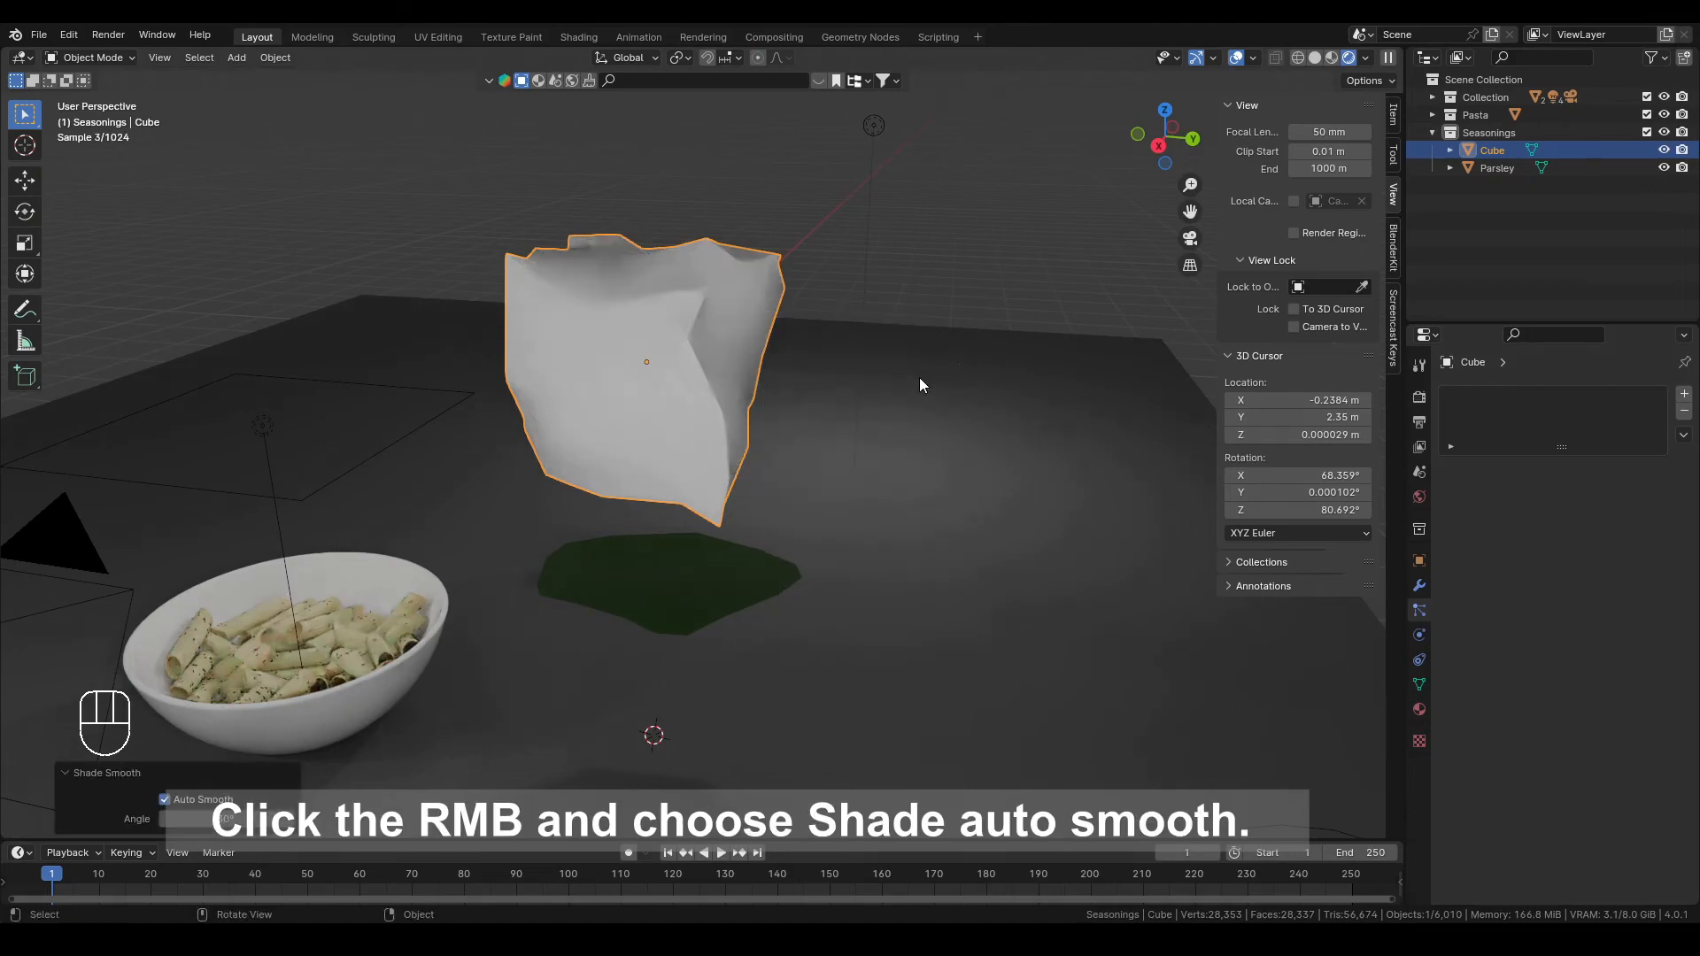
Rename the cube object in the Seasonings collection as Pepper
{"action": "double_click", "coordinate": [1497, 150]}
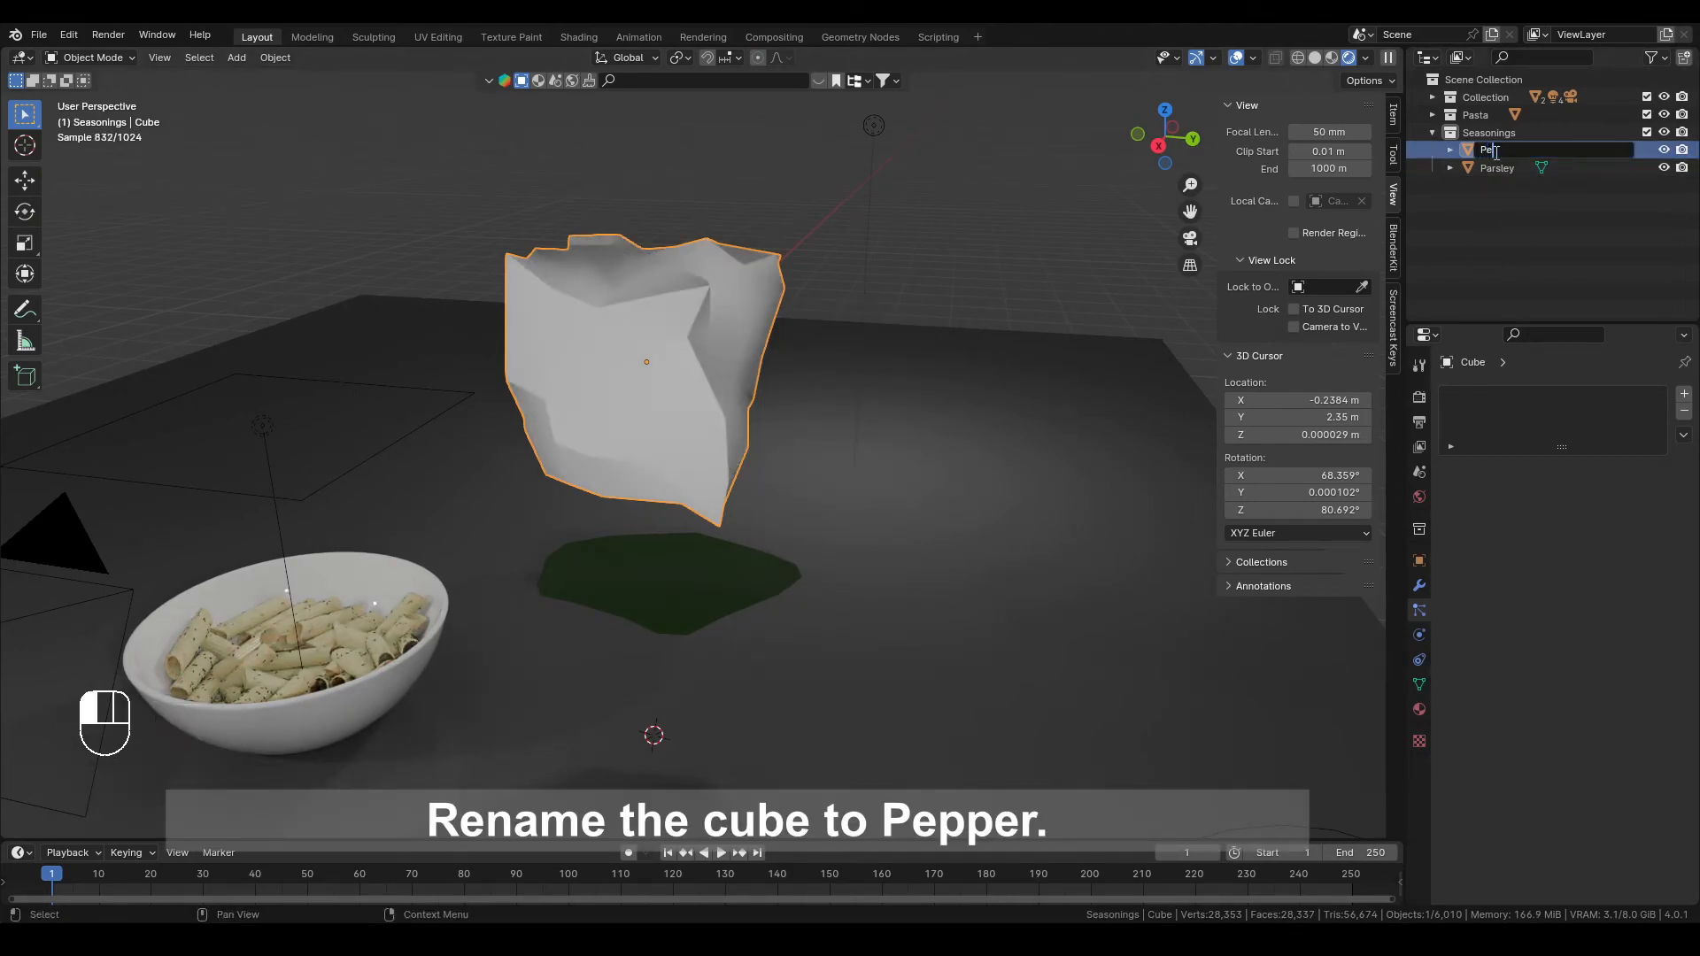
{"action": "type", "text": "Pepper"}
{"action": "key", "text": "Return"}
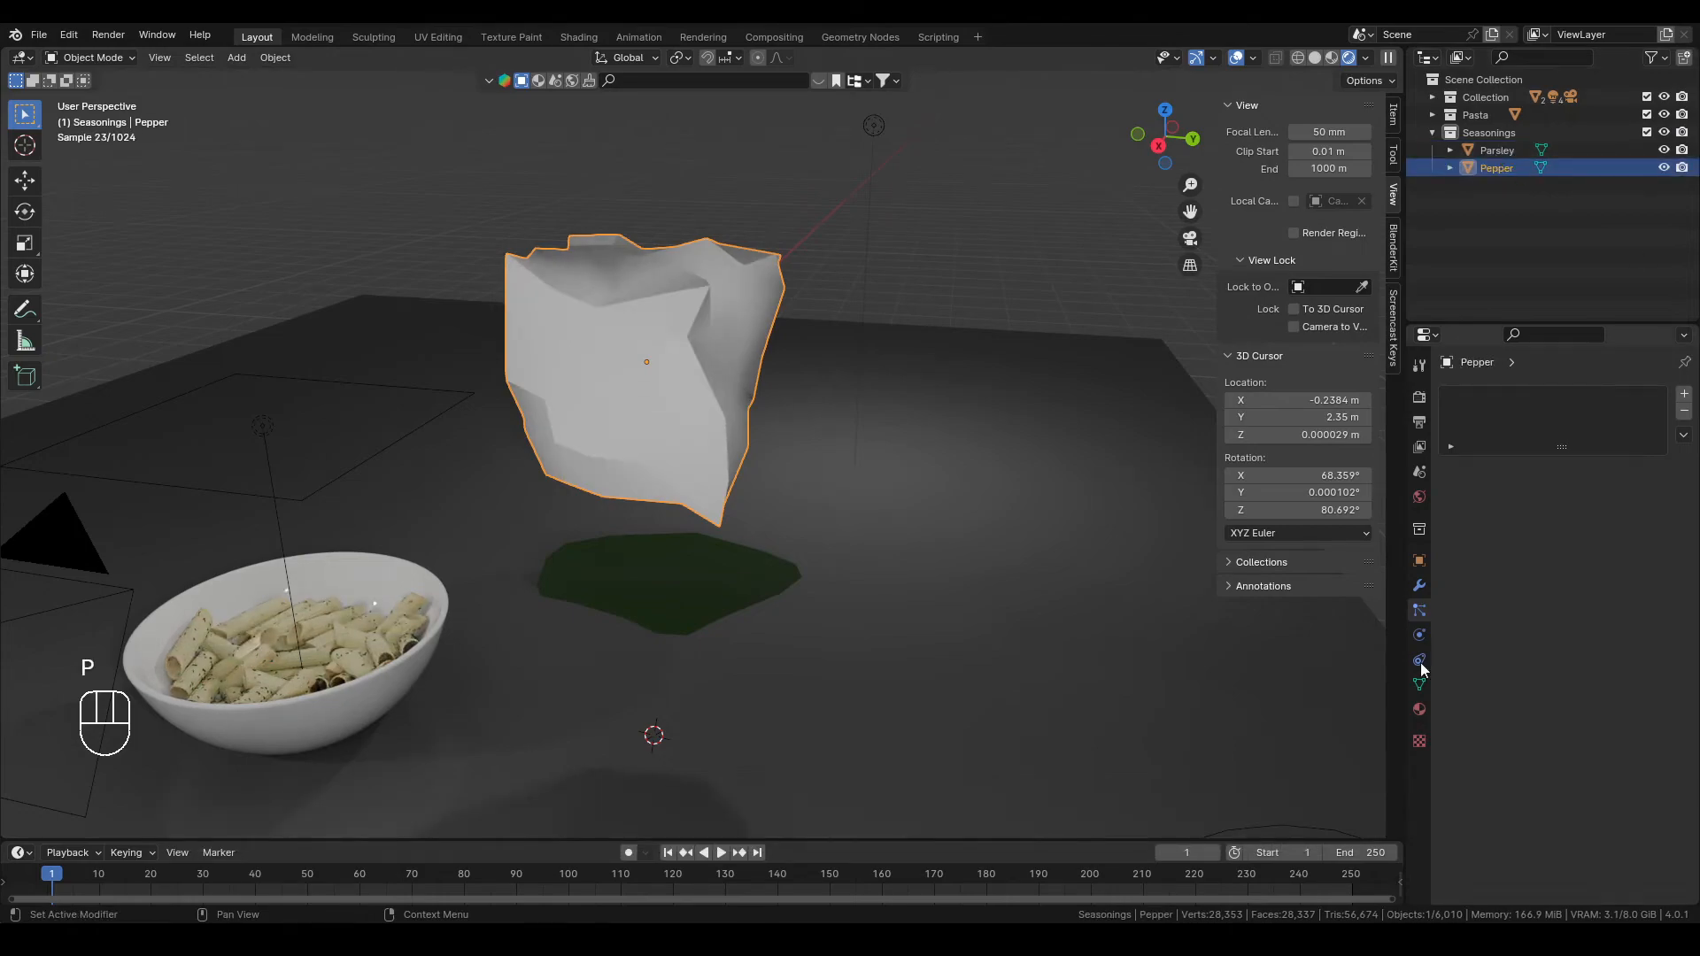
Create a new material for the pepper object and name it Pepper
{"action": "left_click", "coordinate": [1419, 710]}
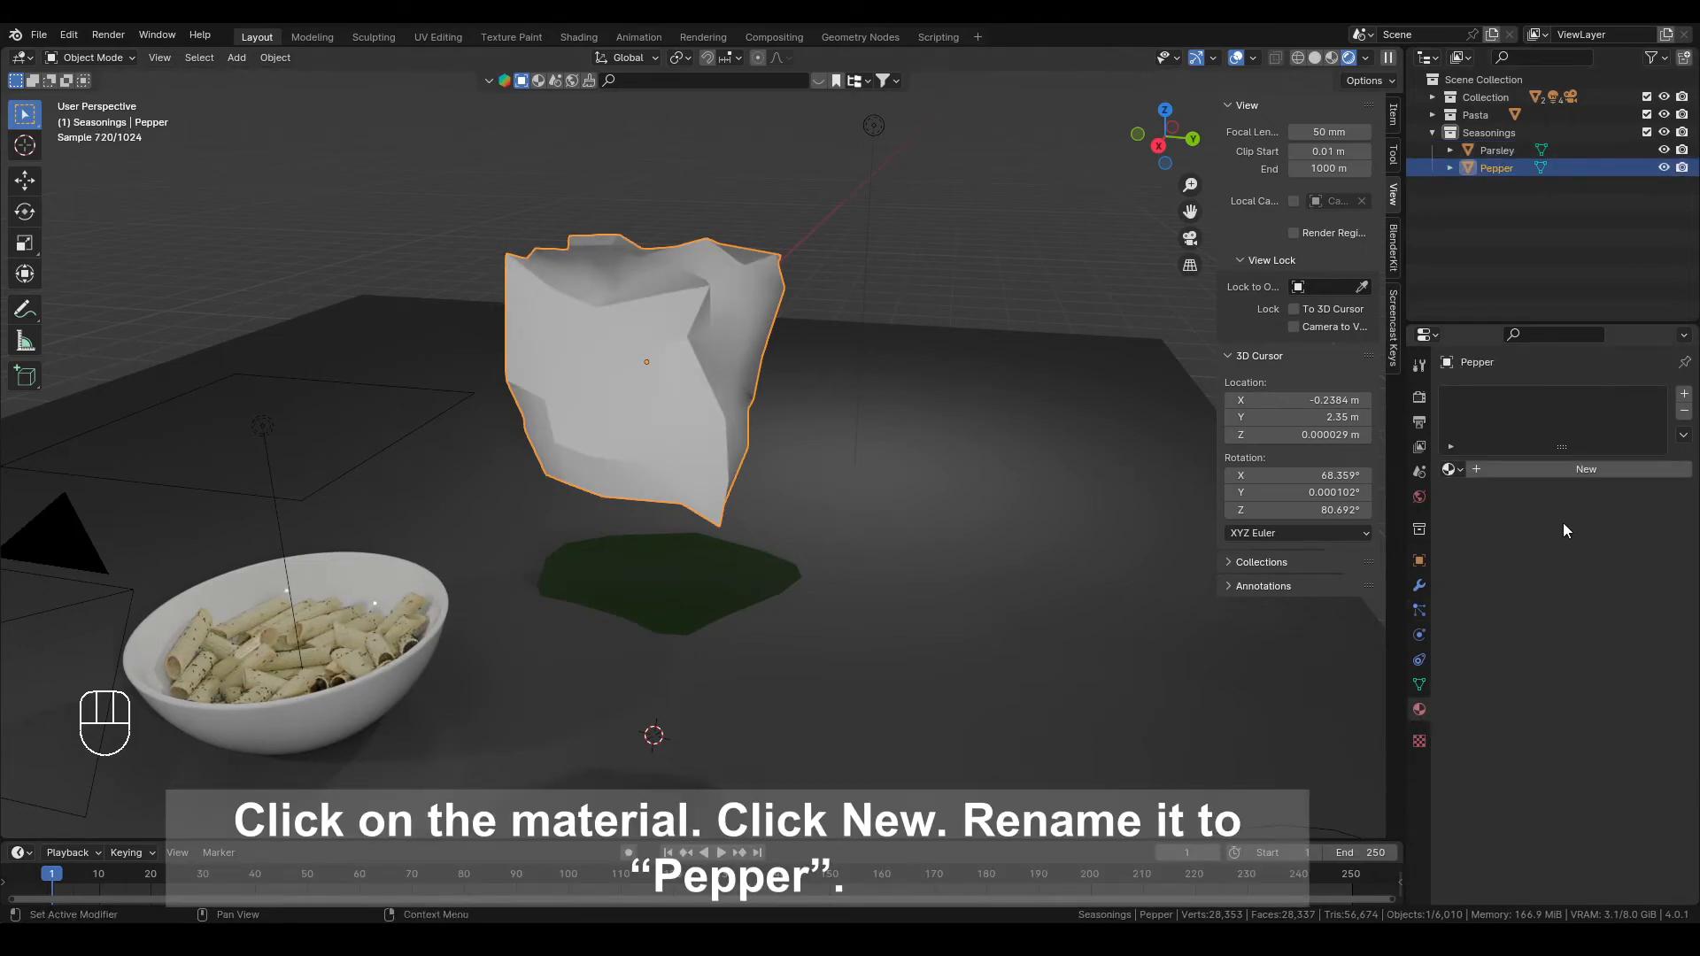
{"action": "left_click", "coordinate": [1594, 475]}
{"action": "double_click", "coordinate": [1532, 402]}
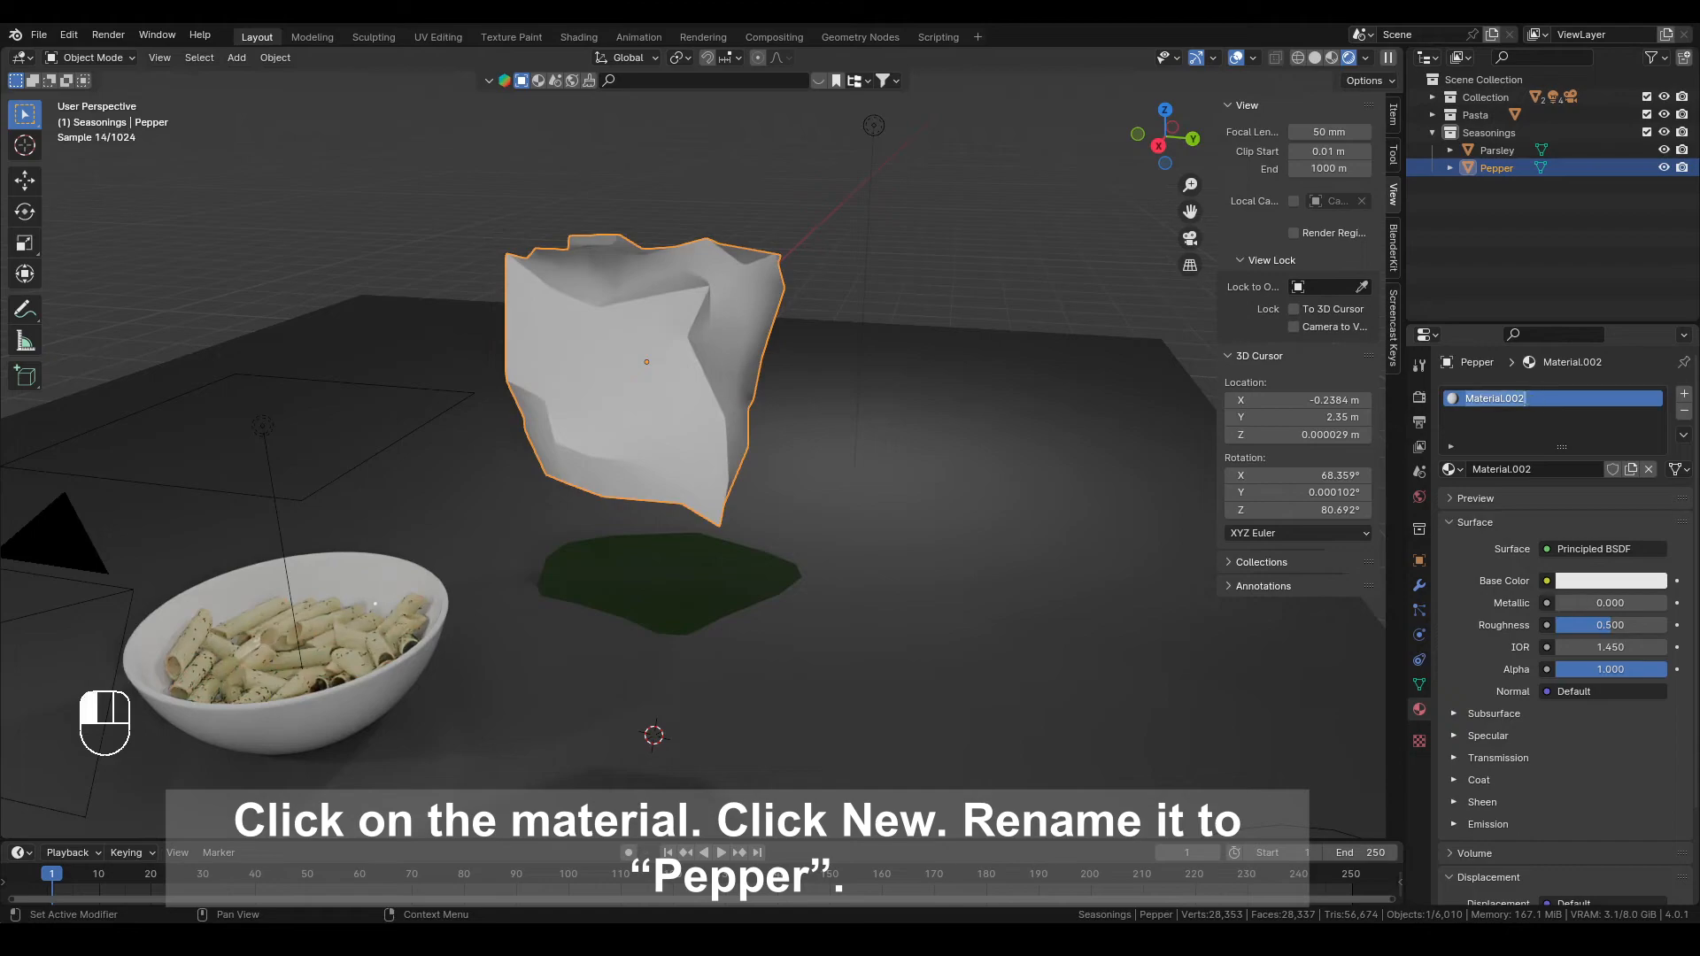
{"action": "type", "text": "Pepper"}
{"action": "key", "text": "Return"}
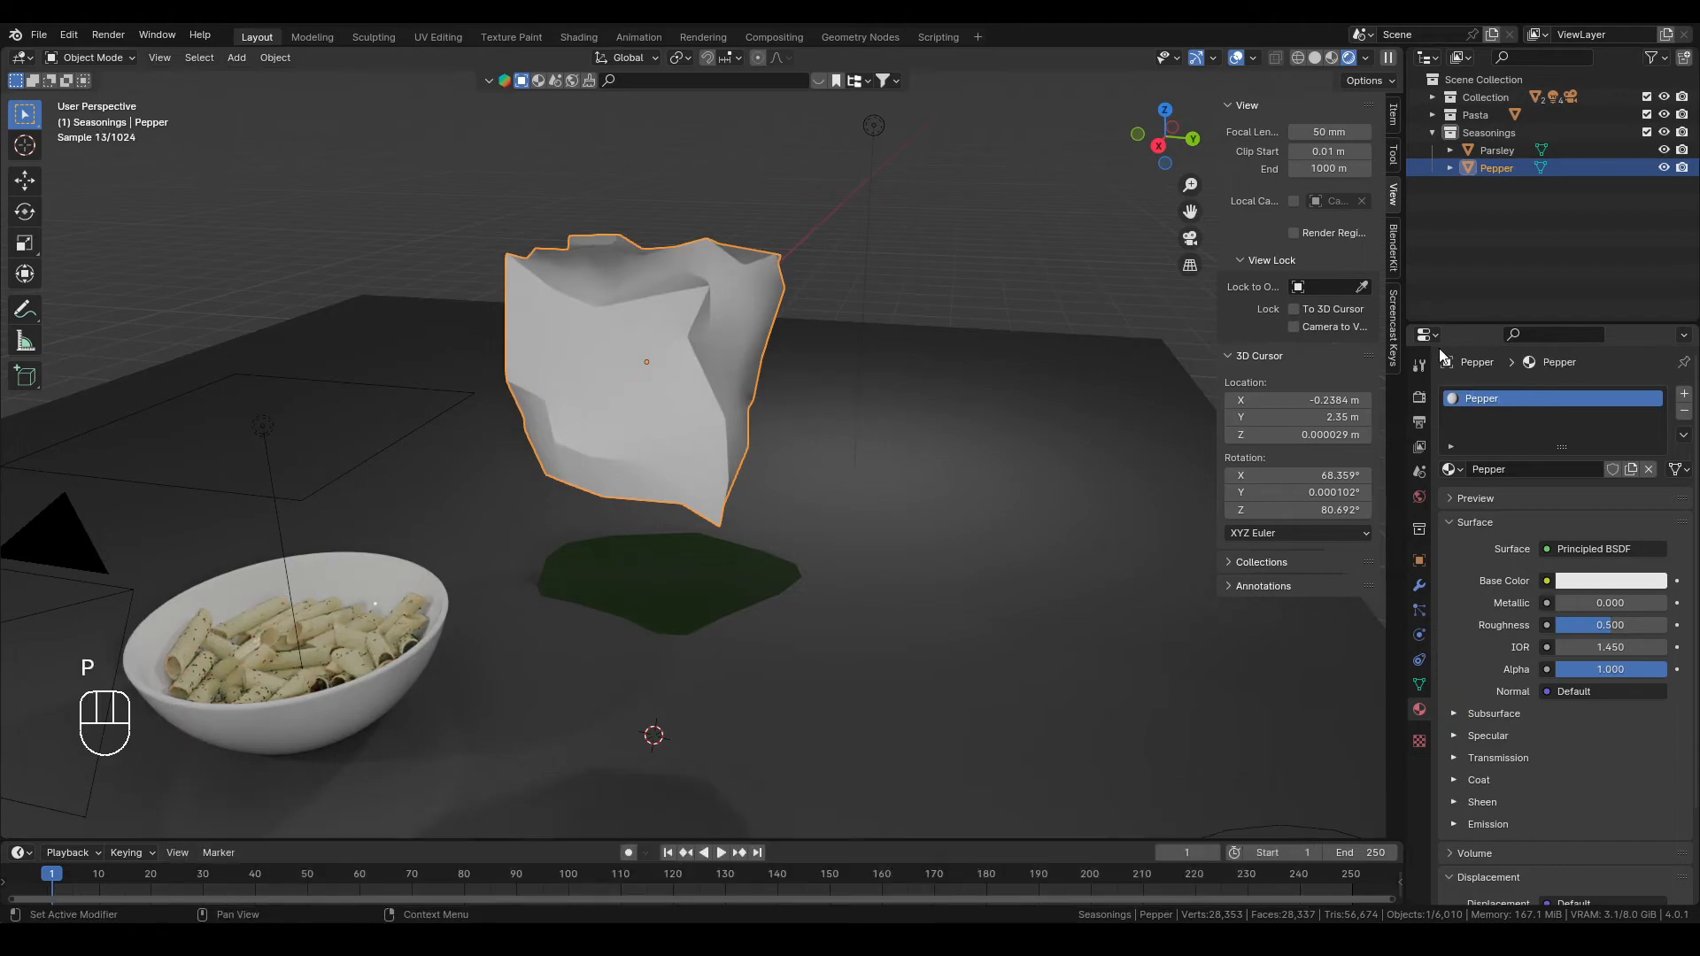
Set the Pepper material's base color to a very dark brown with hue 0.095, saturation 0.441 and value 0.011
{"action": "left_click", "coordinate": [1582, 577]}
{"action": "left_click_drag", "start_coordinate": [1652, 372], "coordinate": [1647, 432]}
{"action": "left_click_drag", "start_coordinate": [1551, 394], "coordinate": [1545, 401]}
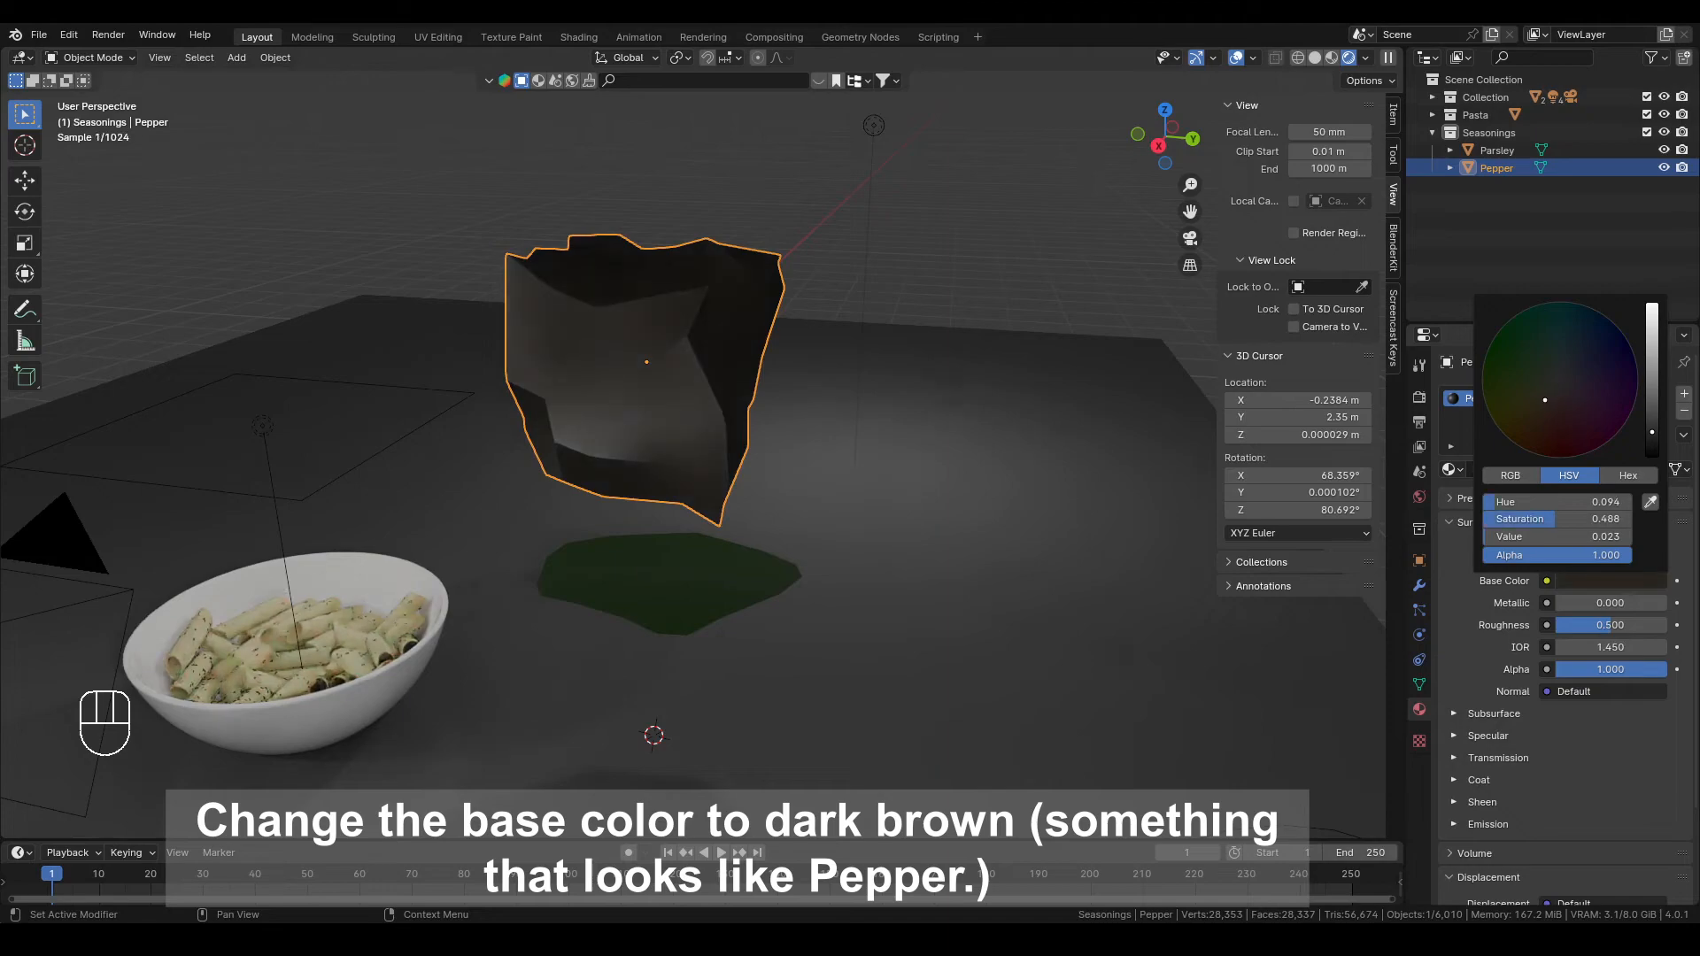
{"action": "left_click_drag", "start_coordinate": [1651, 438], "coordinate": [1652, 444]}
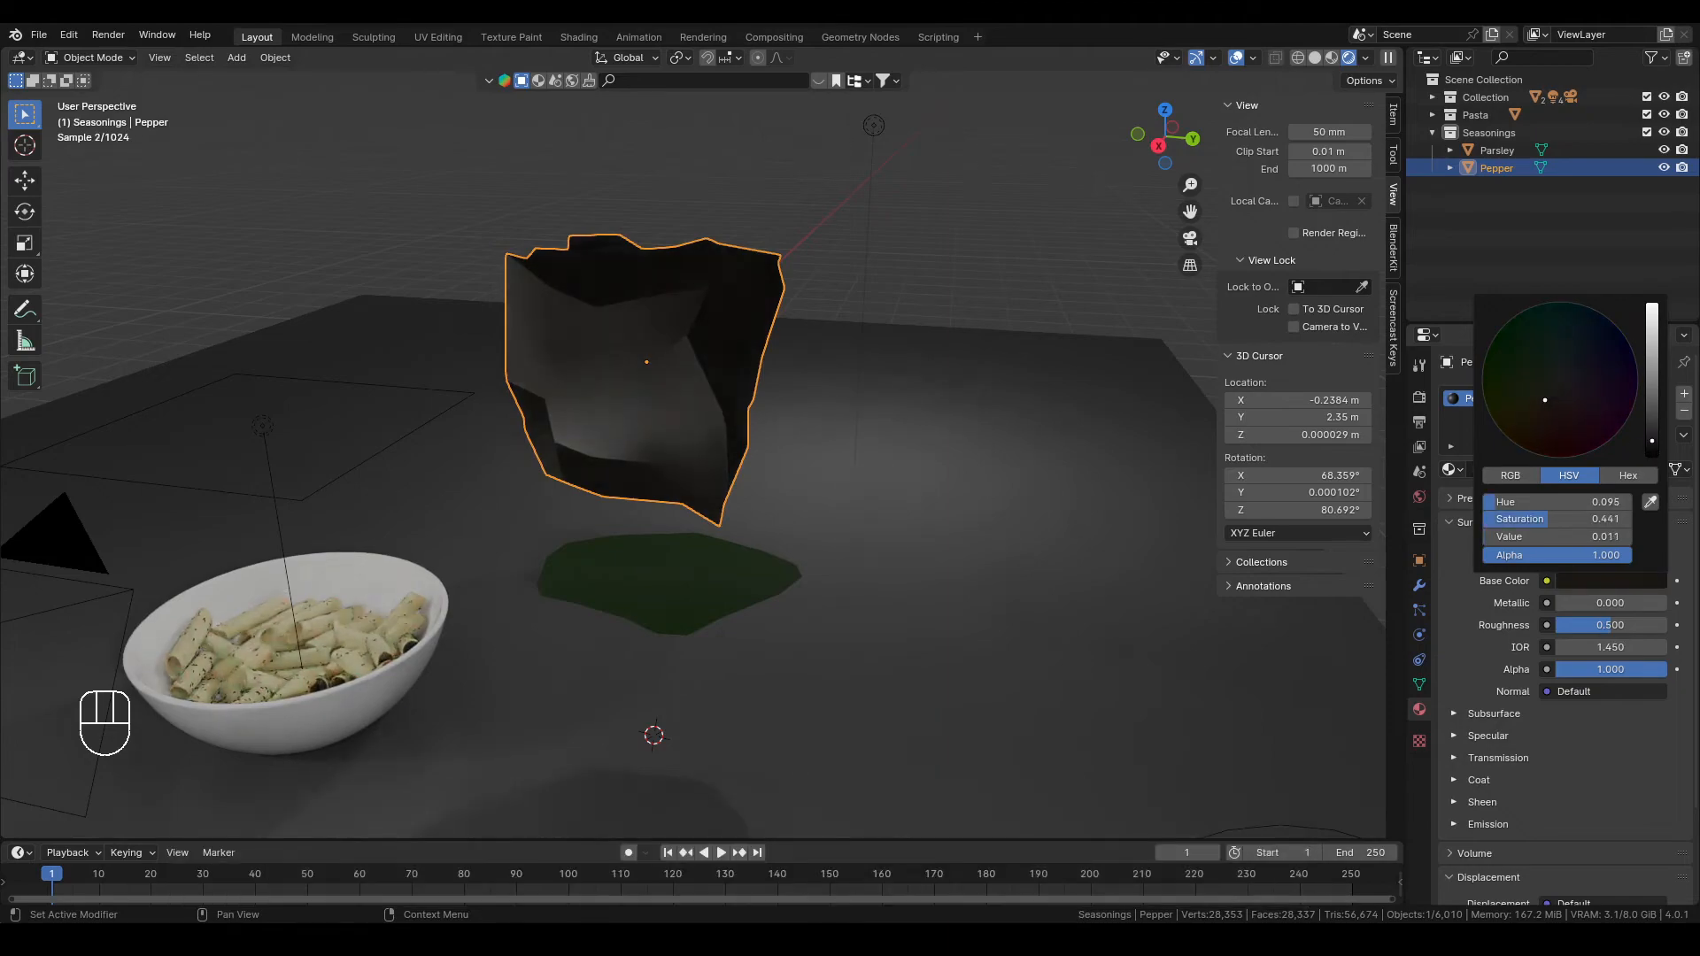
Scale the pepper object down and apply its scale
{"action": "middle_click_drag", "start_coordinate": [713, 409], "coordinate": [816, 462]}
{"action": "middle_click_drag", "start_coordinate": [817, 462], "coordinate": [873, 237], "text": "shift"}
{"action": "key", "text": "s"}
{"action": "left_click", "coordinate": [901, 326]}
{"action": "key", "text": "ctrl+a"}
{"action": "left_click", "coordinate": [901, 326]}
Select the pasta and add a second particle system of type Hair to it
{"action": "scroll", "coordinate": [728, 450], "scroll_direction": "up", "scroll_amount": 6}
{"action": "left_click", "coordinate": [725, 505]}
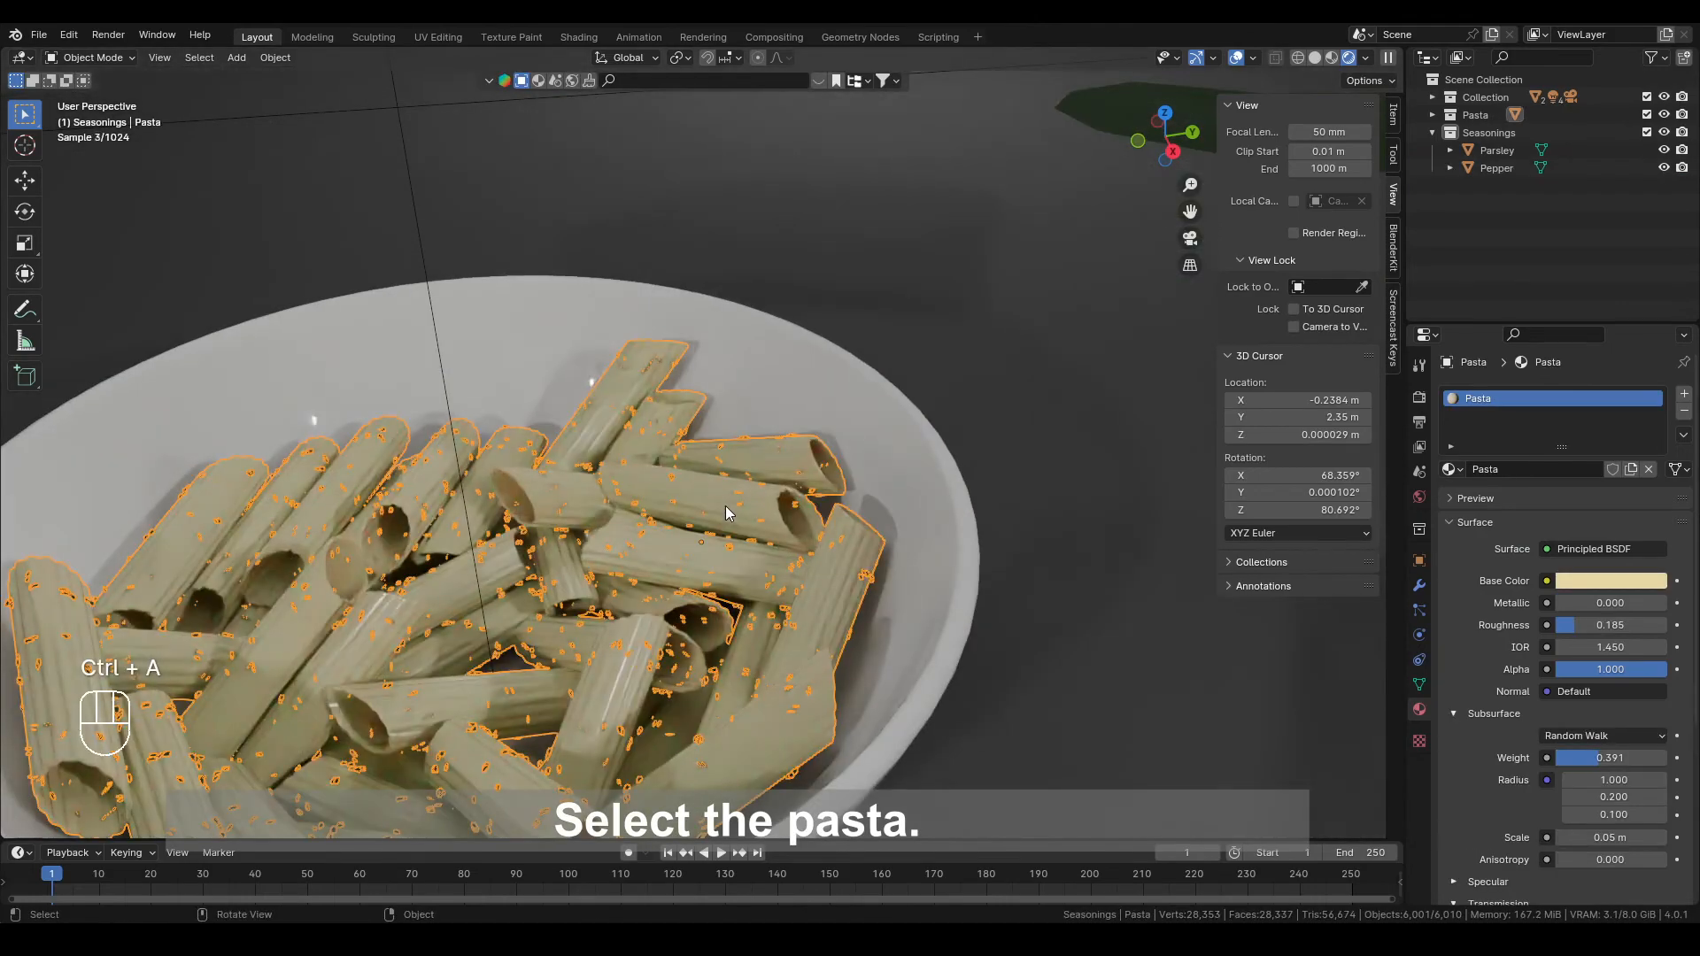
{"action": "middle_click_drag", "start_coordinate": [868, 519], "coordinate": [937, 447], "text": "shift"}
{"action": "left_click", "coordinate": [1421, 608]}
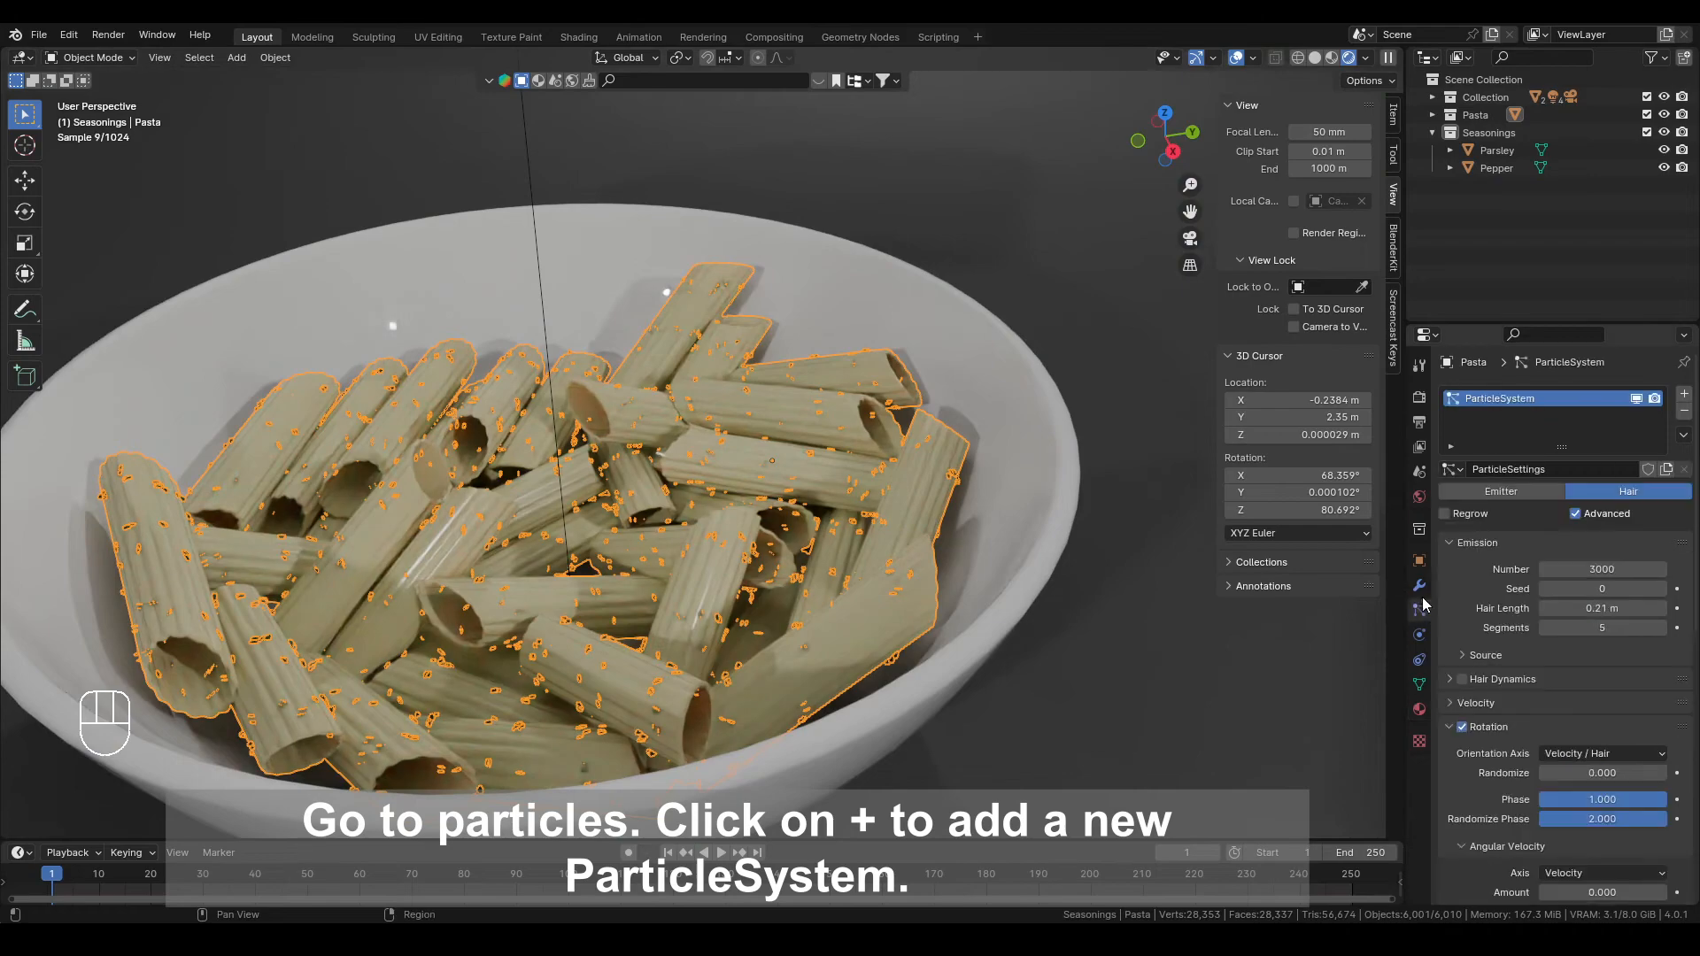
{"action": "left_click", "coordinate": [1684, 396]}
{"action": "left_click", "coordinate": [1578, 491]}
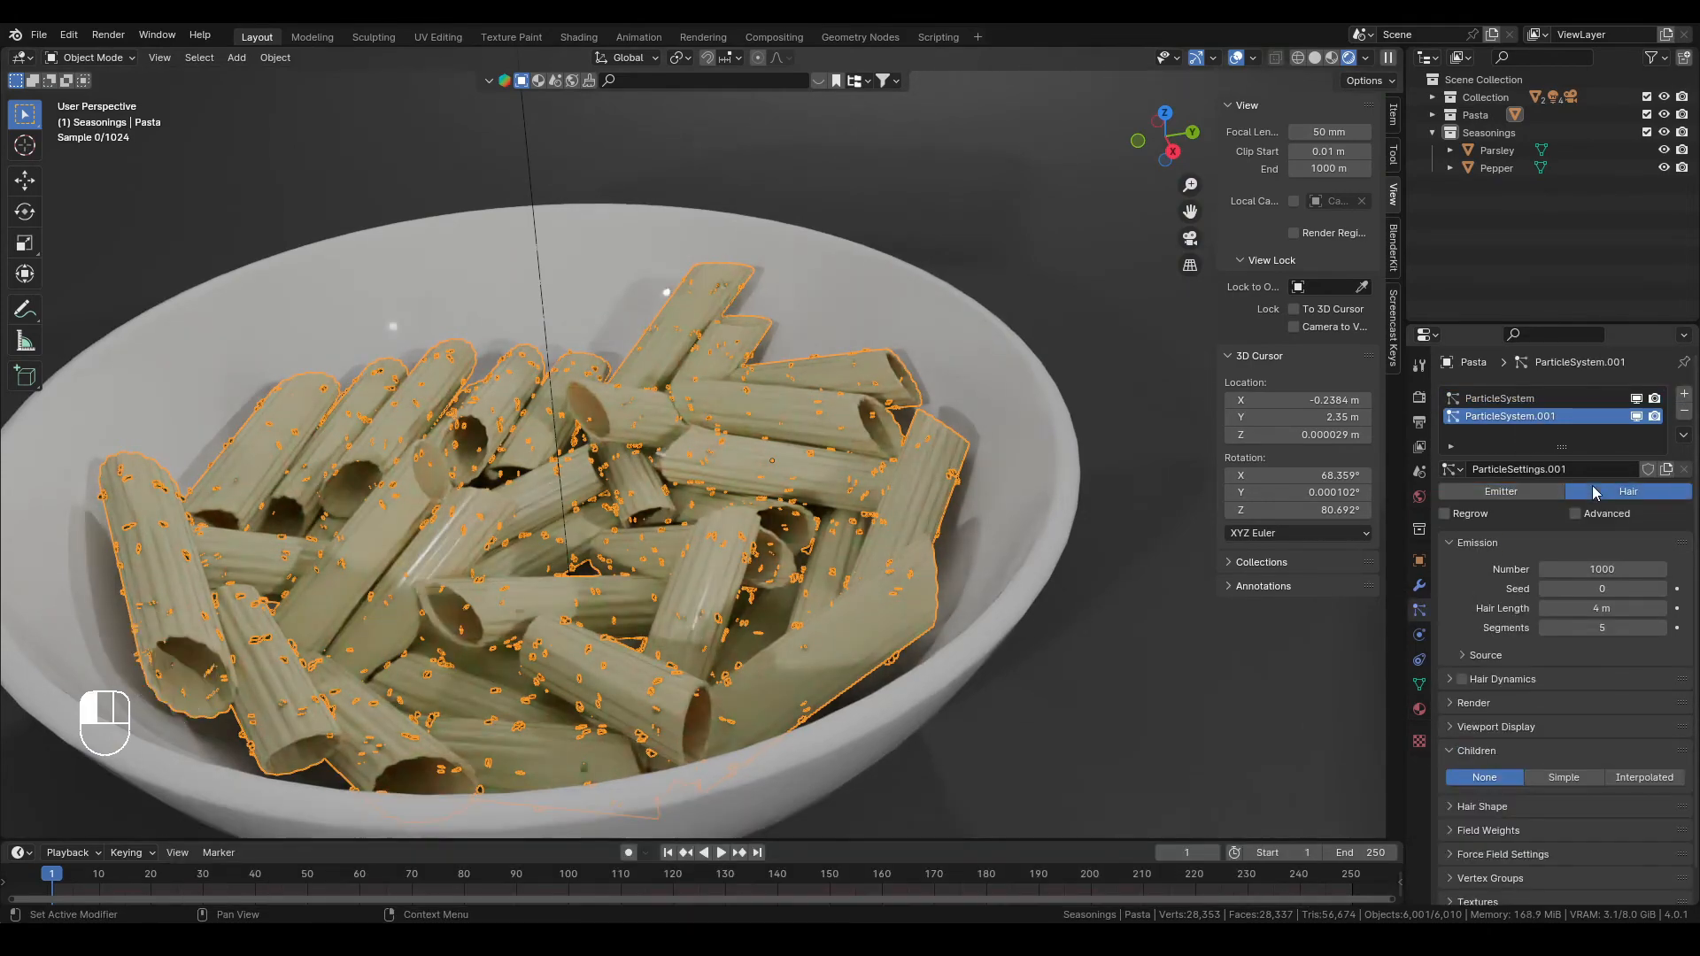
Render the new hair particles as an object, using Pepper as the instance object
{"action": "scroll", "coordinate": [650, 439], "scroll_direction": "down", "scroll_amount": 8}
{"action": "scroll", "coordinate": [1515, 850], "scroll_direction": "down", "scroll_amount": 1}
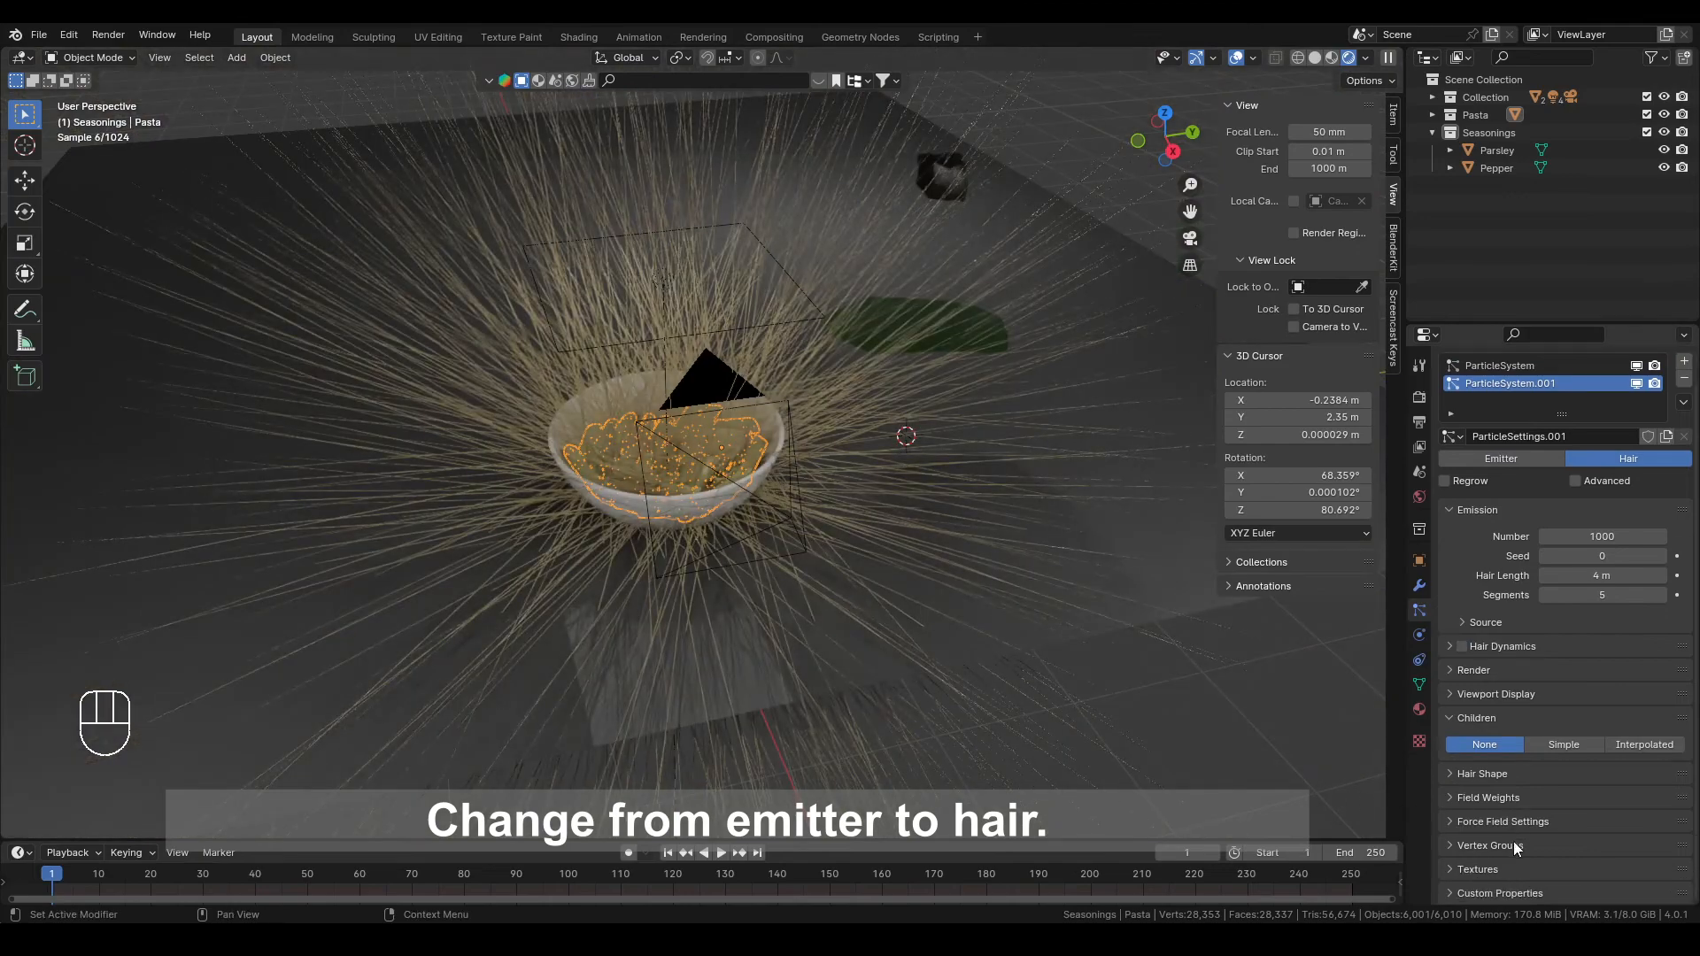
{"action": "left_click", "coordinate": [1509, 675]}
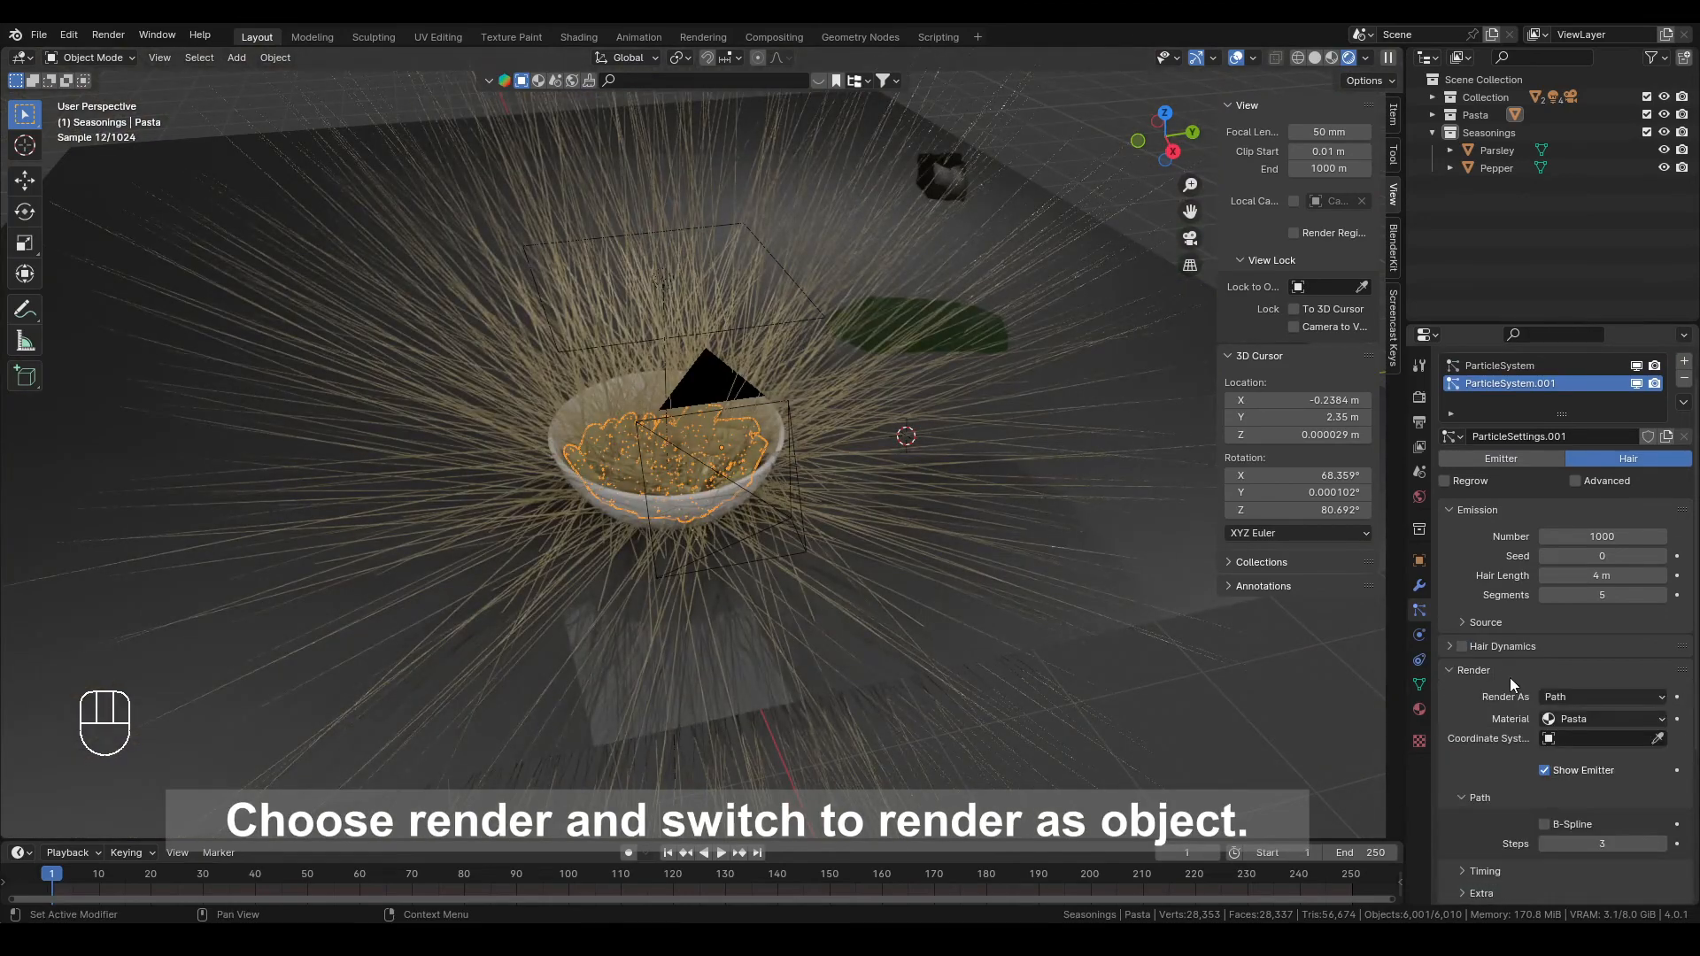
{"action": "left_click", "coordinate": [1637, 697]}
{"action": "left_click", "coordinate": [1590, 752]}
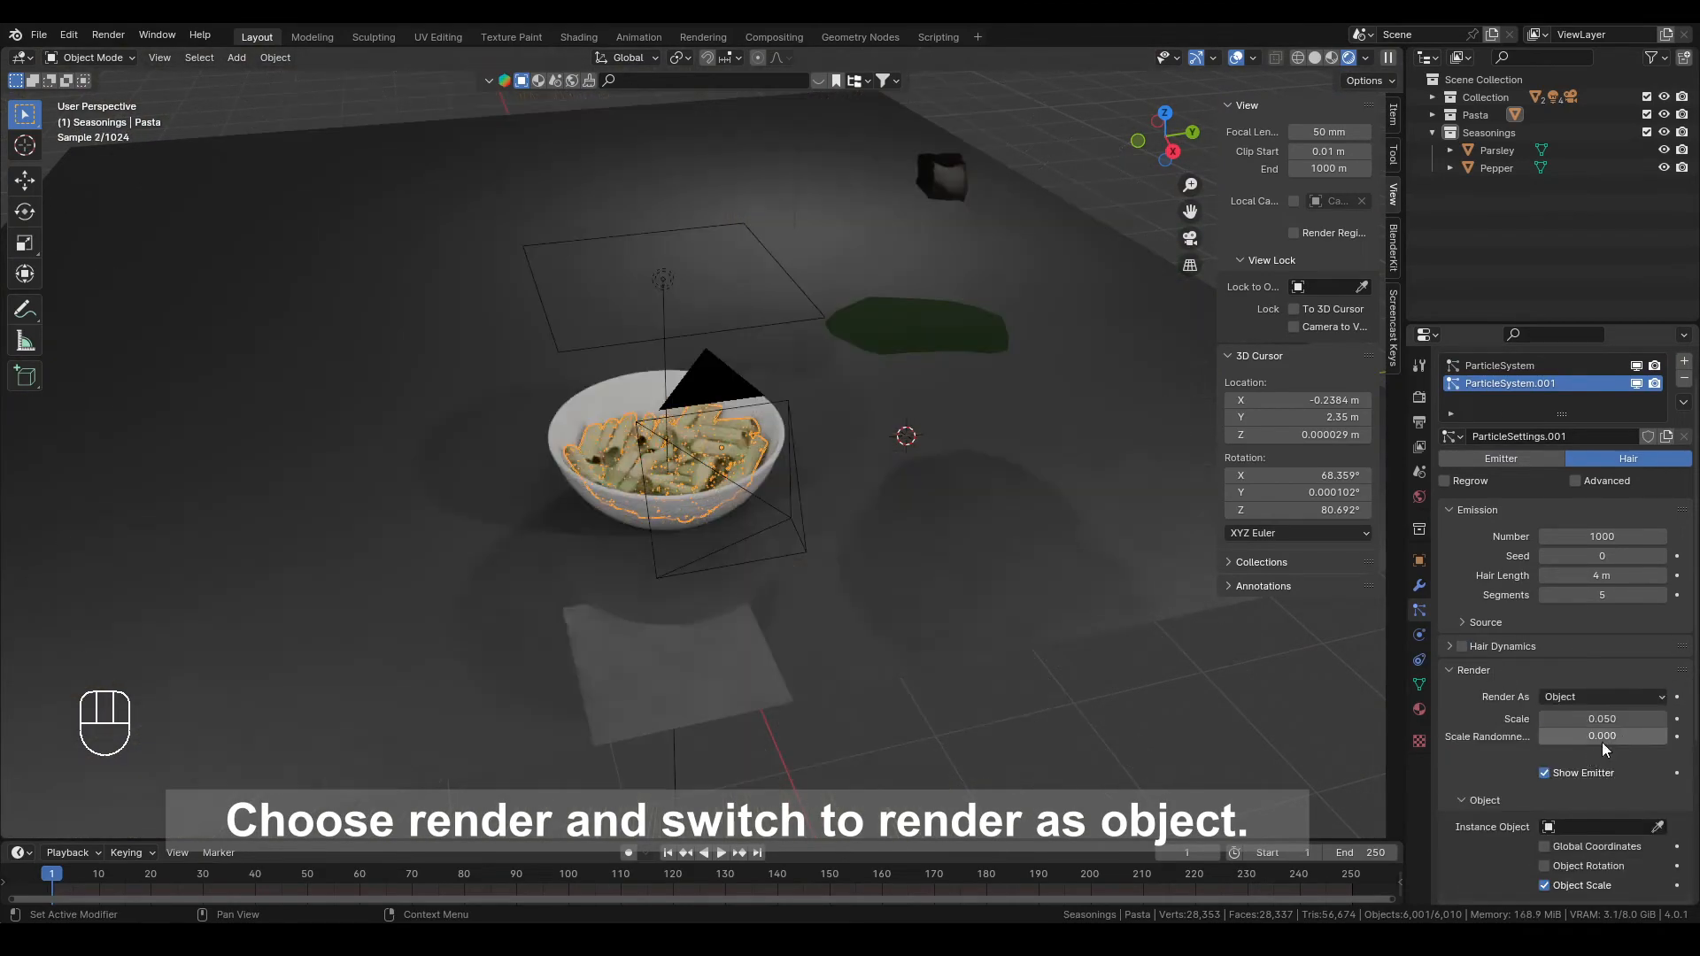
{"action": "left_click", "coordinate": [1657, 827]}
{"action": "left_click", "coordinate": [981, 172]}
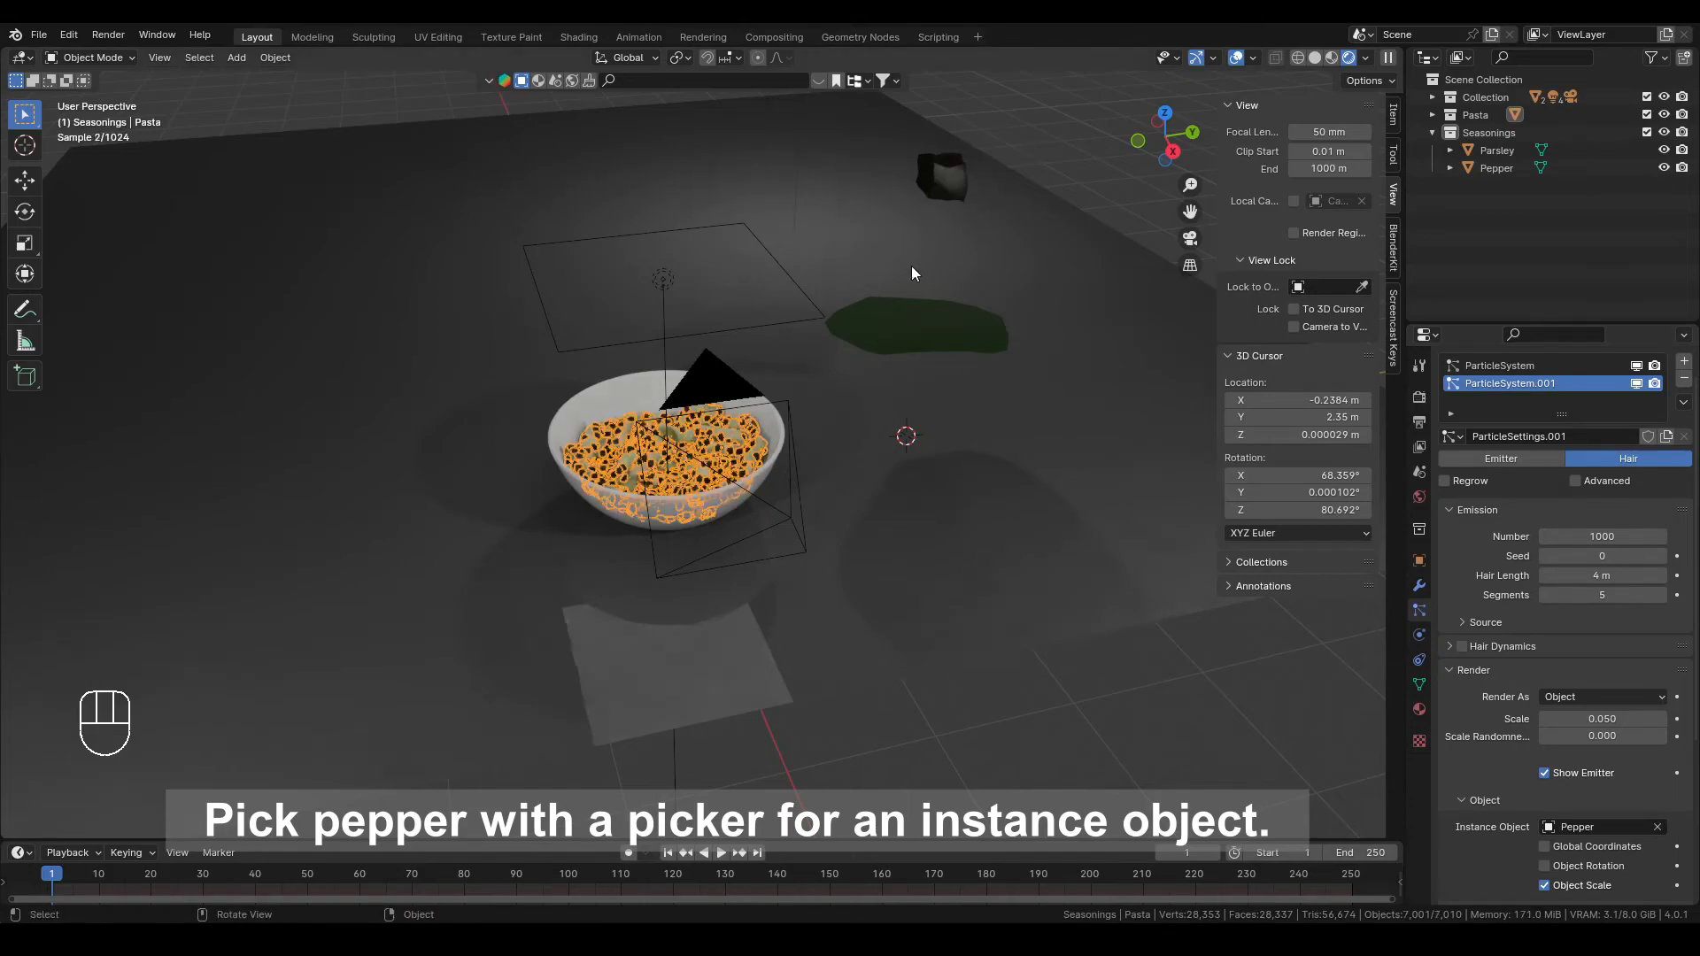
Set the pepper particle system's number to 5000 and its hair length to about 0.22 m
{"action": "scroll", "coordinate": [745, 395], "scroll_direction": "up", "scroll_amount": 6}
{"action": "left_click_drag", "start_coordinate": [1608, 573], "coordinate": [1545, 573], "text": "shift"}
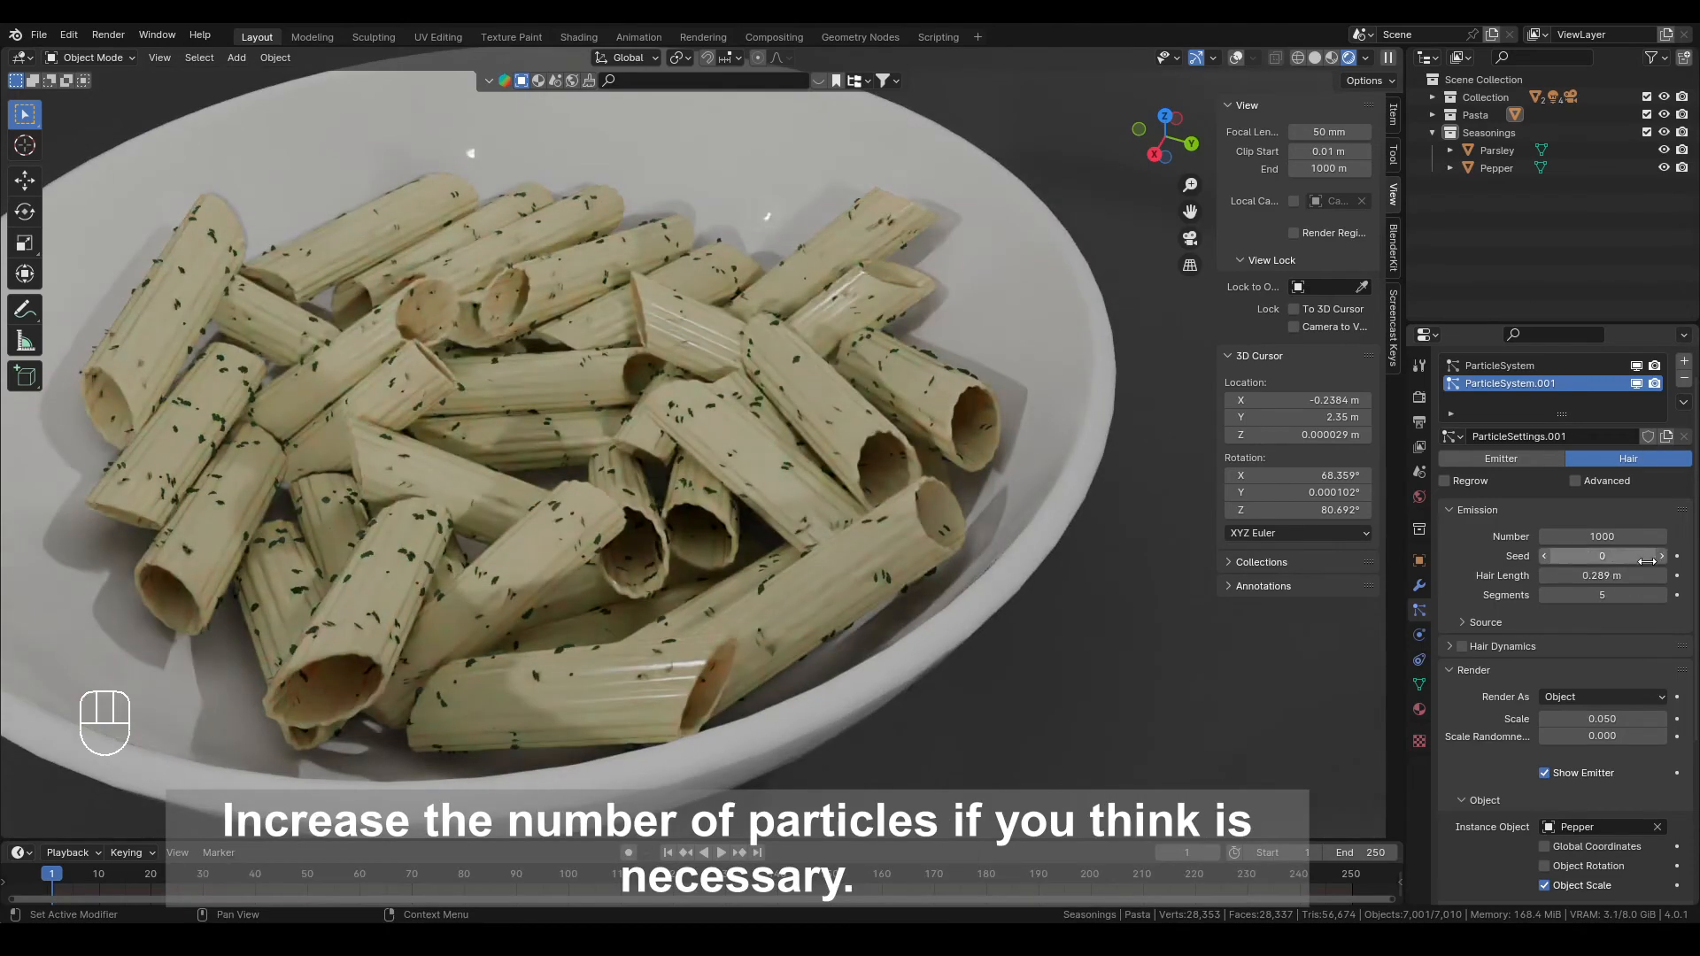
{"action": "left_click", "coordinate": [1638, 536]}
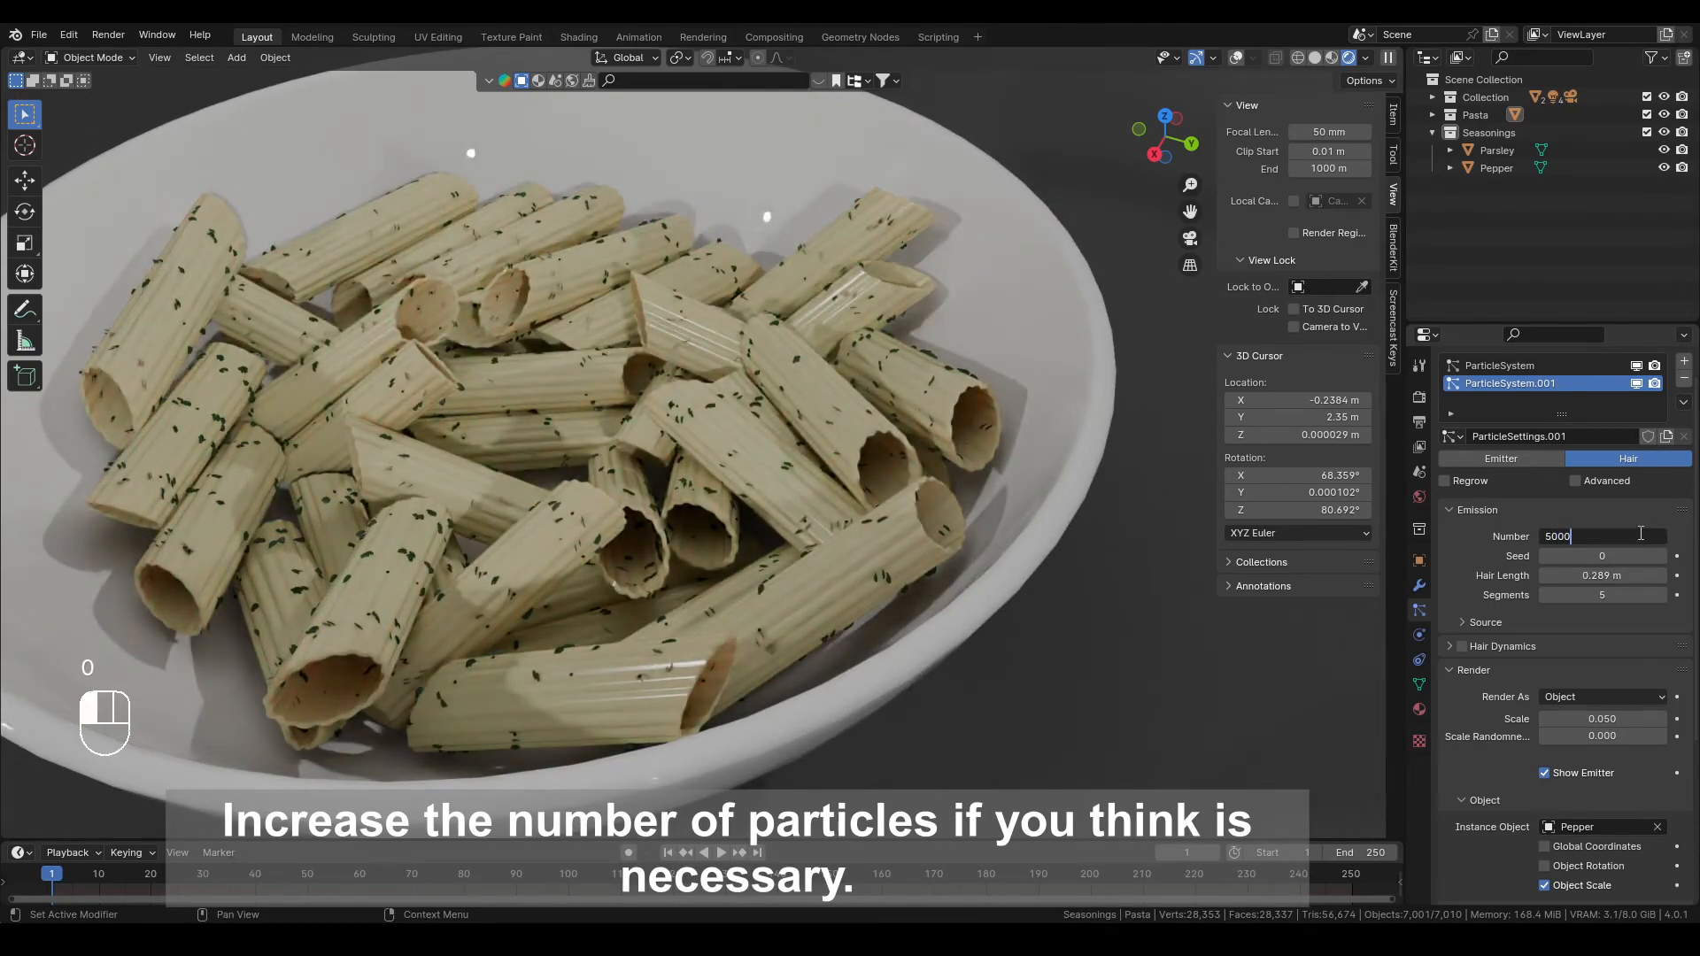
{"action": "key", "text": "Return"}
{"action": "scroll", "coordinate": [928, 450], "scroll_direction": "down", "scroll_amount": 1}
{"action": "scroll", "coordinate": [928, 450], "scroll_direction": "up", "scroll_amount": 1}
{"action": "left_click_drag", "start_coordinate": [1613, 575], "coordinate": [1597, 575], "text": "shift"}
Add a plane mesh to the Seasonings collection at the 3D cursor beside the bowl
{"action": "scroll", "coordinate": [889, 528], "scroll_direction": "down", "scroll_amount": 4}
{"action": "middle_click_drag", "start_coordinate": [889, 528], "coordinate": [992, 395]}
{"action": "scroll", "coordinate": [996, 466], "scroll_direction": "down", "scroll_amount": 5}
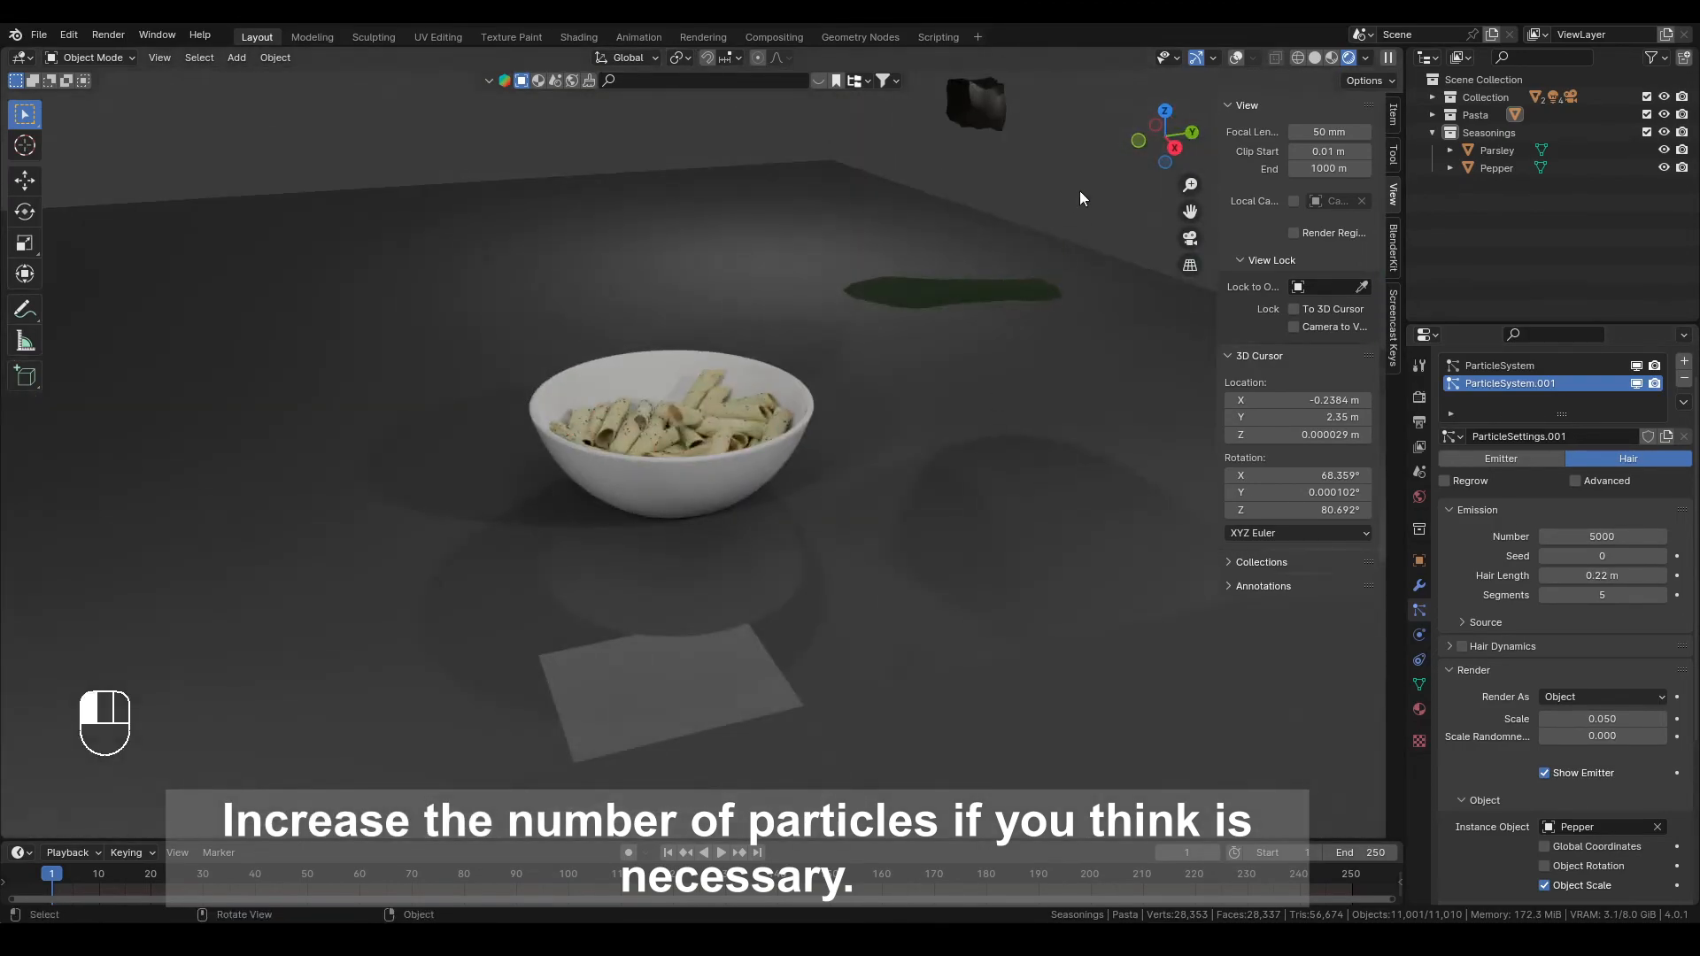
{"action": "middle_click_drag", "start_coordinate": [1081, 192], "coordinate": [912, 294]}
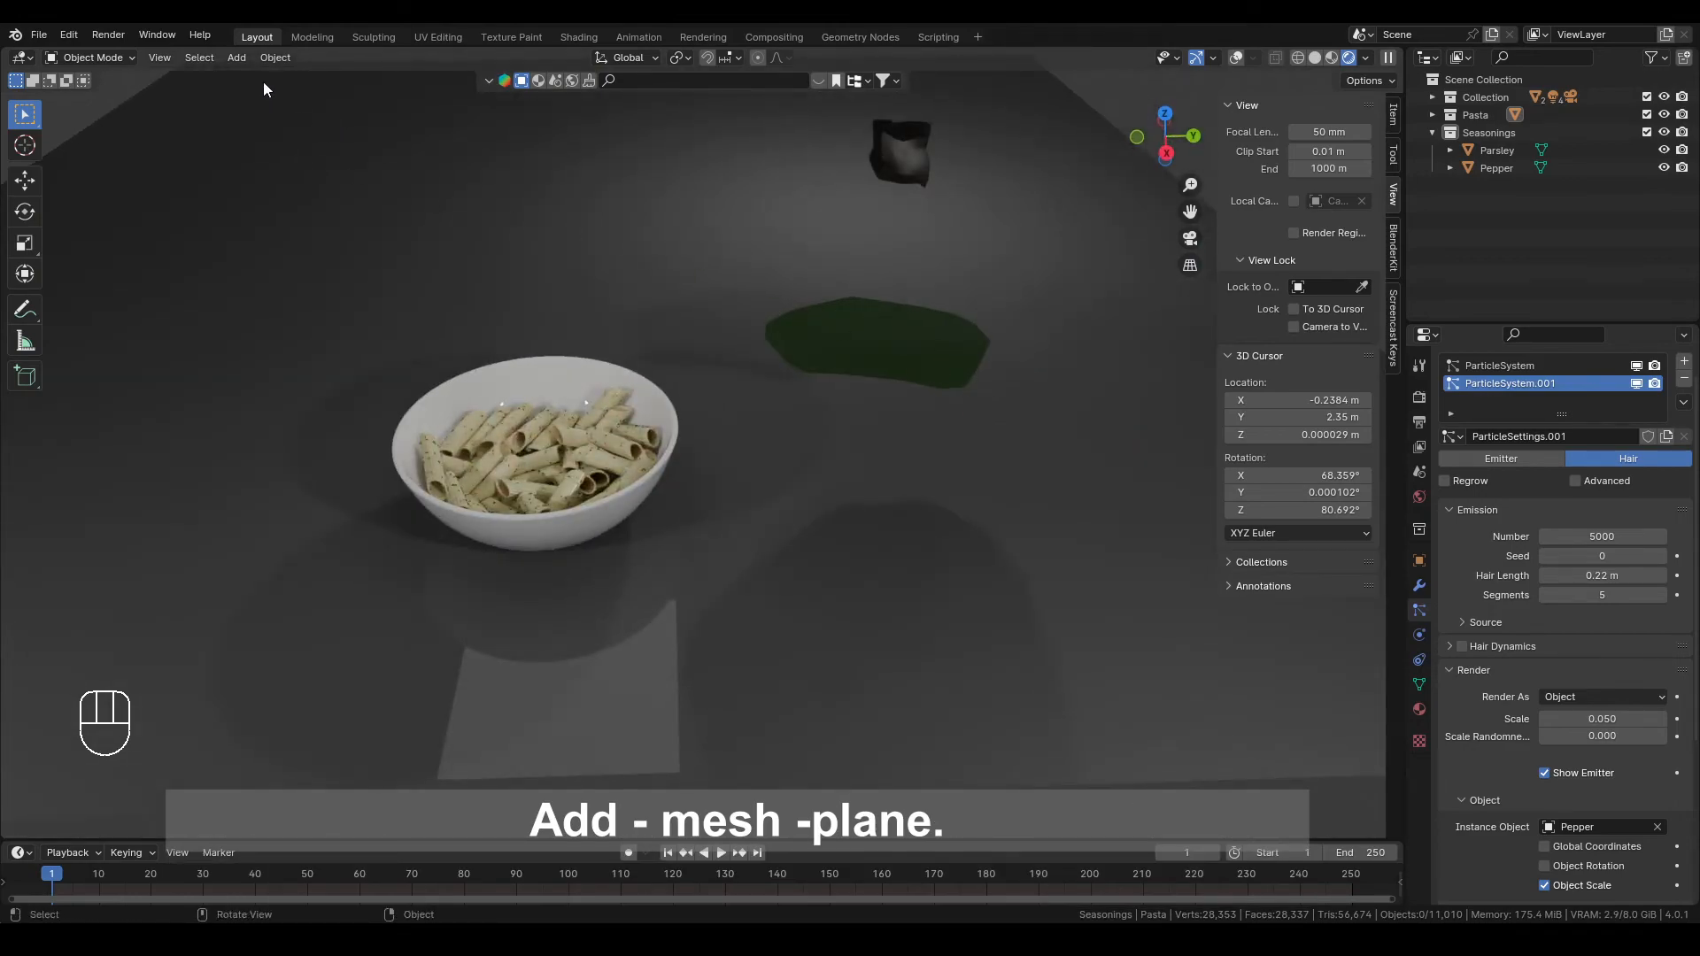
{"action": "left_click", "coordinate": [236, 57]}
{"action": "left_click", "coordinate": [411, 77]}
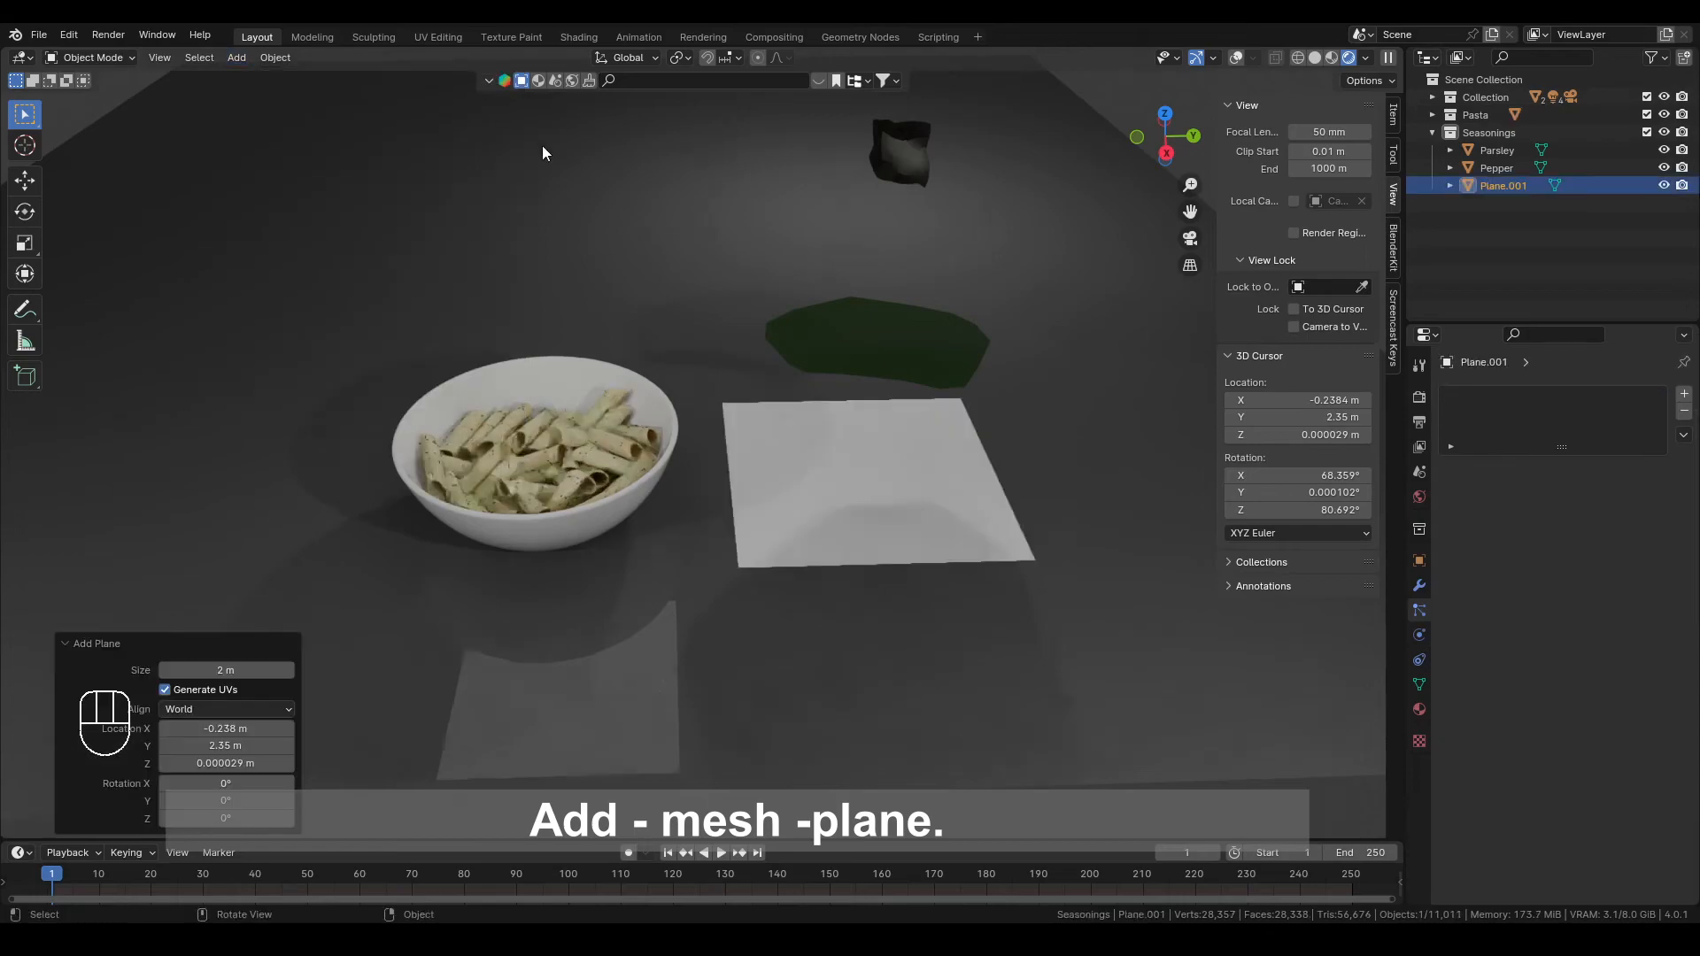
Enter edit mode on the plane and stretch all its vertices by about 1.781 along Y
{"action": "key", "text": "KP_Decimal"}
{"action": "key", "text": "Tab"}
{"action": "key", "text": "a"}
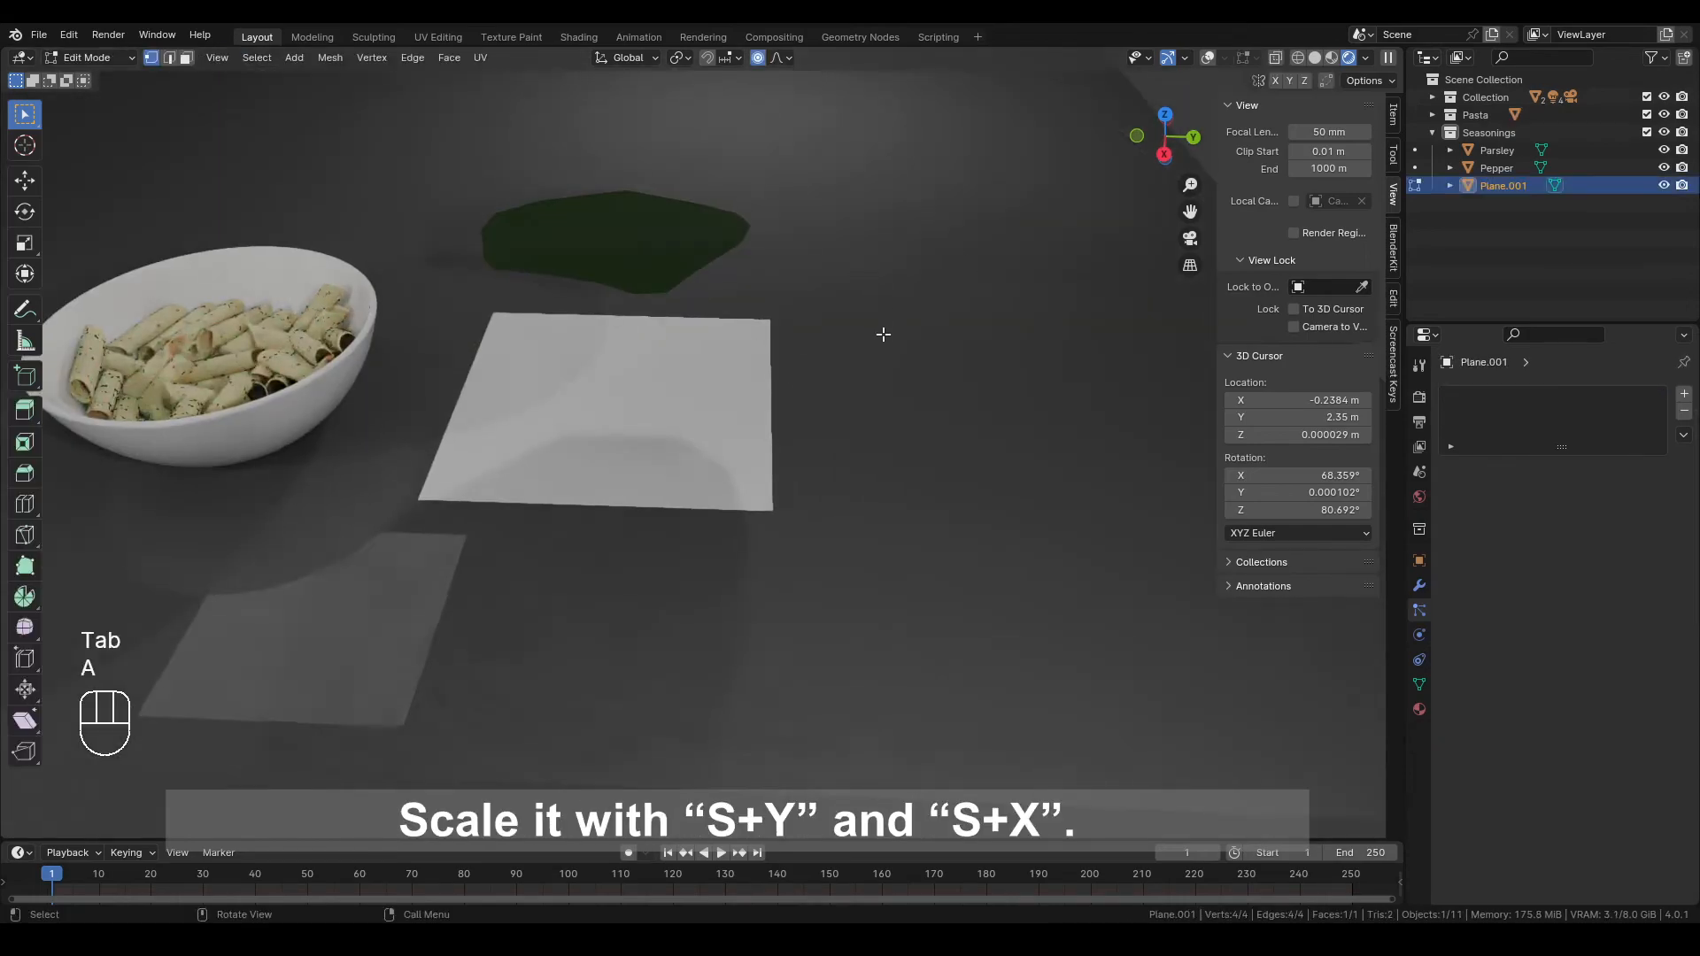
{"action": "key", "text": "s"}
{"action": "key", "text": "y"}
{"action": "left_click", "coordinate": [1098, 338]}
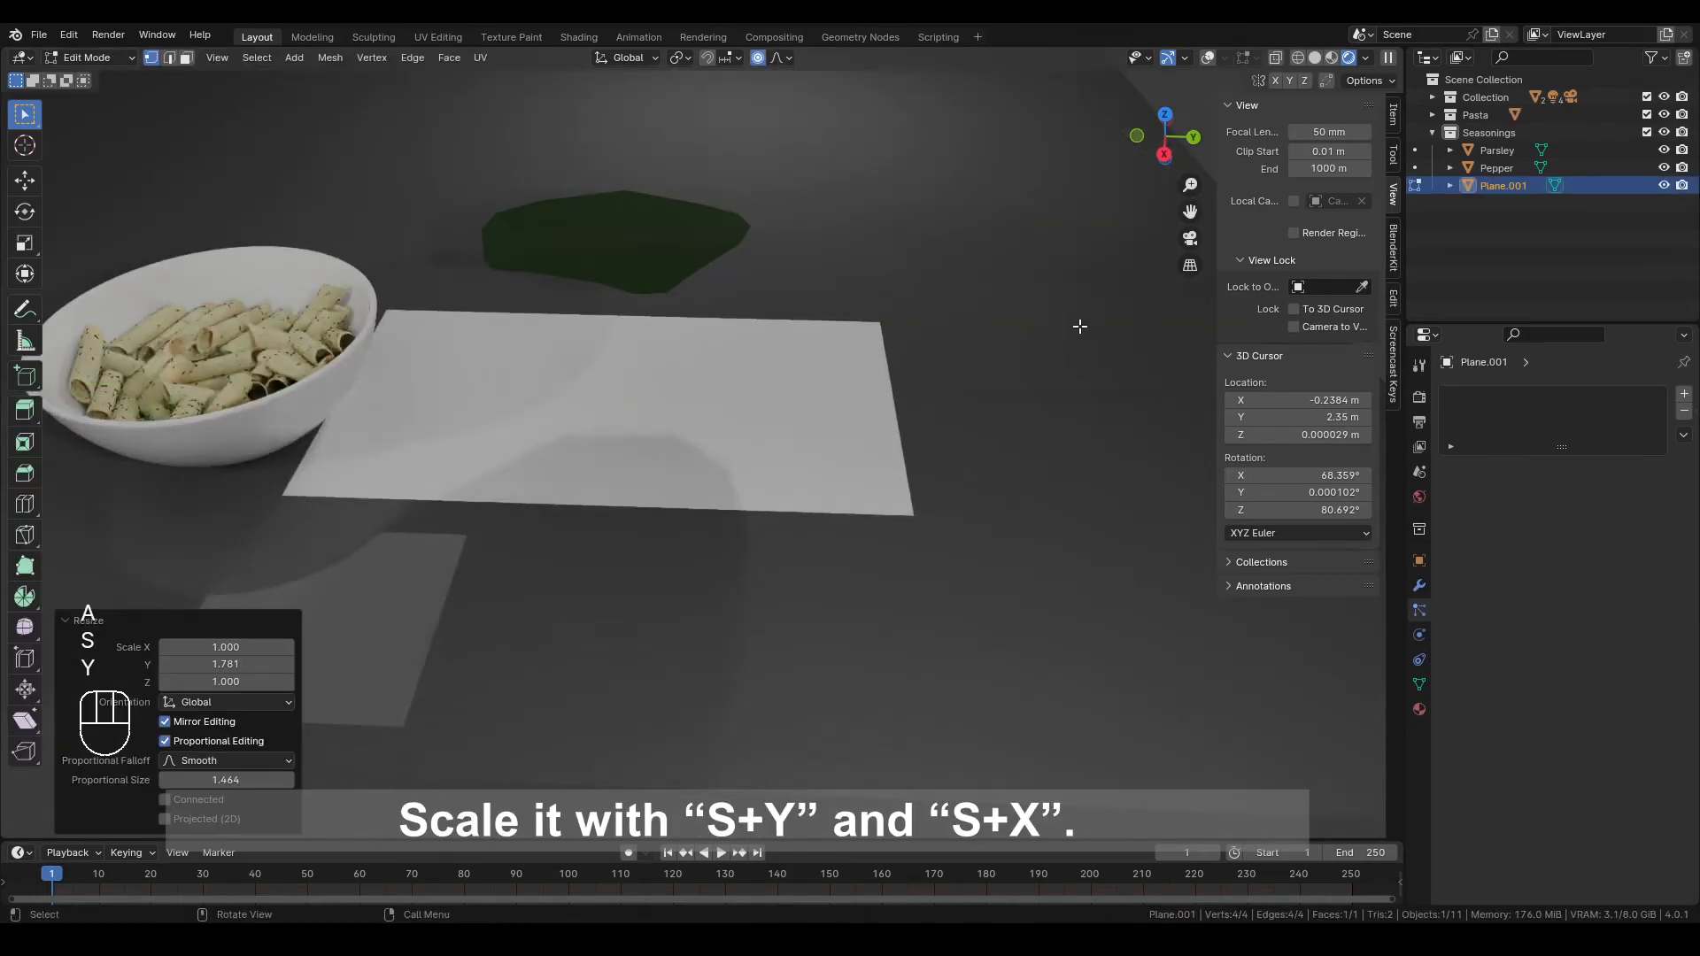
Scale the plane by about 0.558 along X, and by about 0.624 along Y
{"action": "middle_click_drag", "start_coordinate": [1081, 323], "coordinate": [1044, 358]}
{"action": "key", "text": "s"}
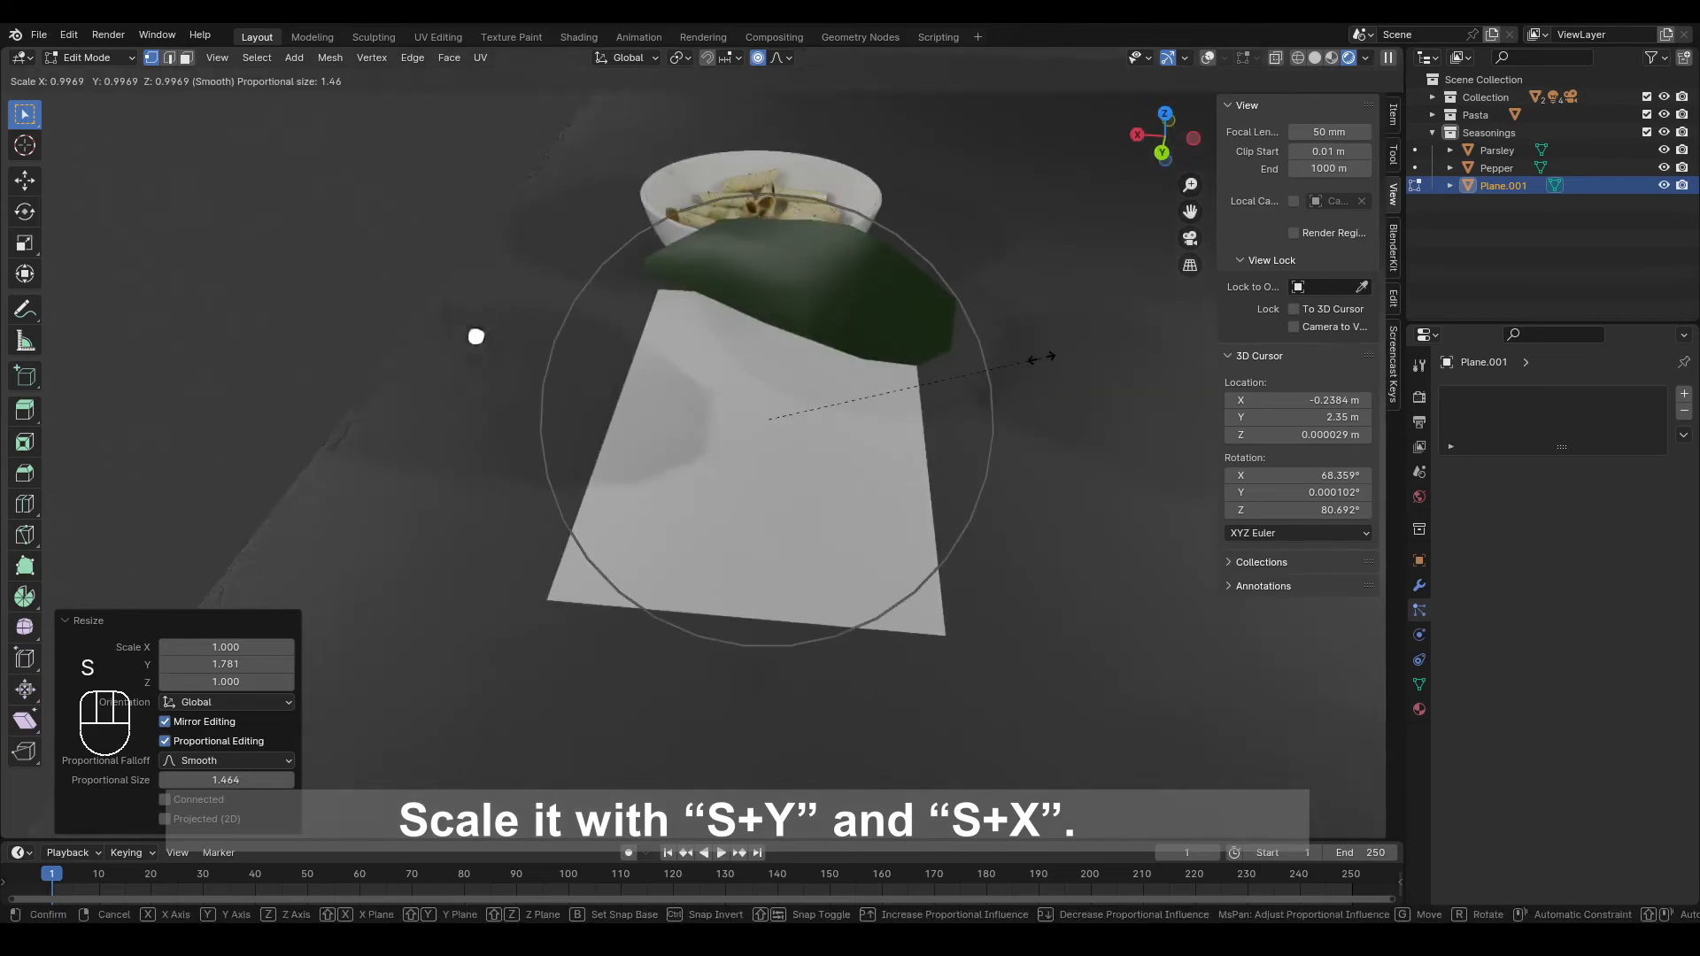
{"action": "key", "text": "x"}
{"action": "left_click", "coordinate": [905, 347]}
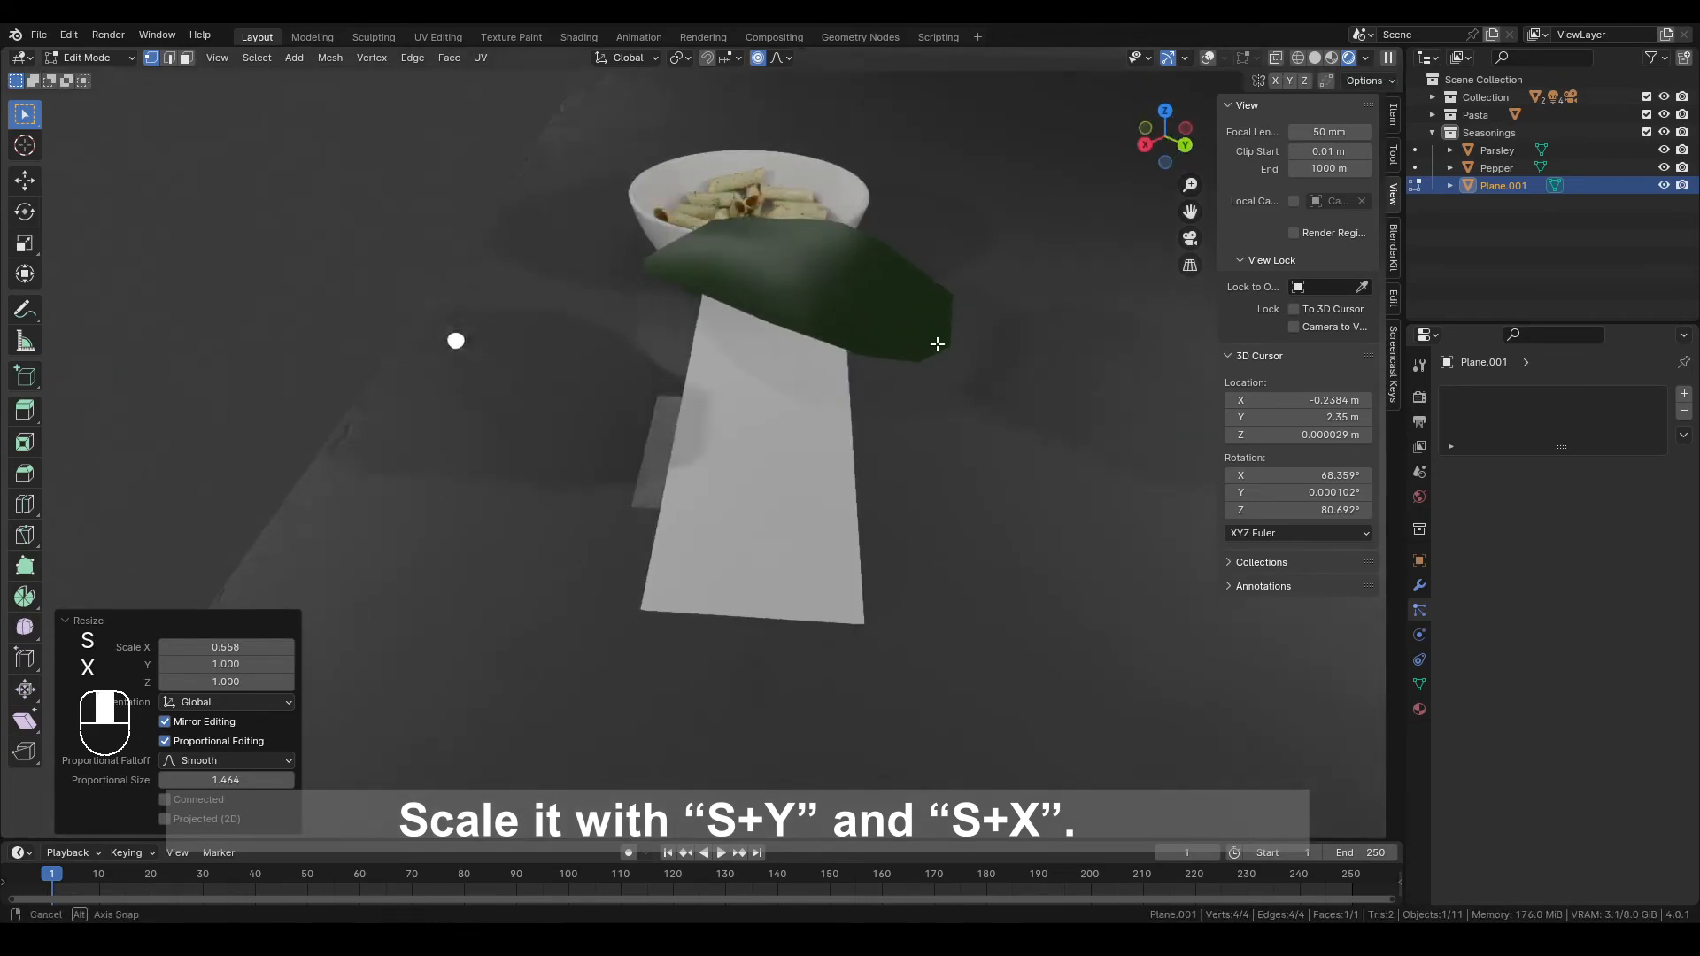
{"action": "key", "text": "s"}
{"action": "key", "text": "y"}
{"action": "middle_click_drag", "start_coordinate": [905, 347], "coordinate": [771, 96]}
{"action": "left_click", "coordinate": [873, 368]}
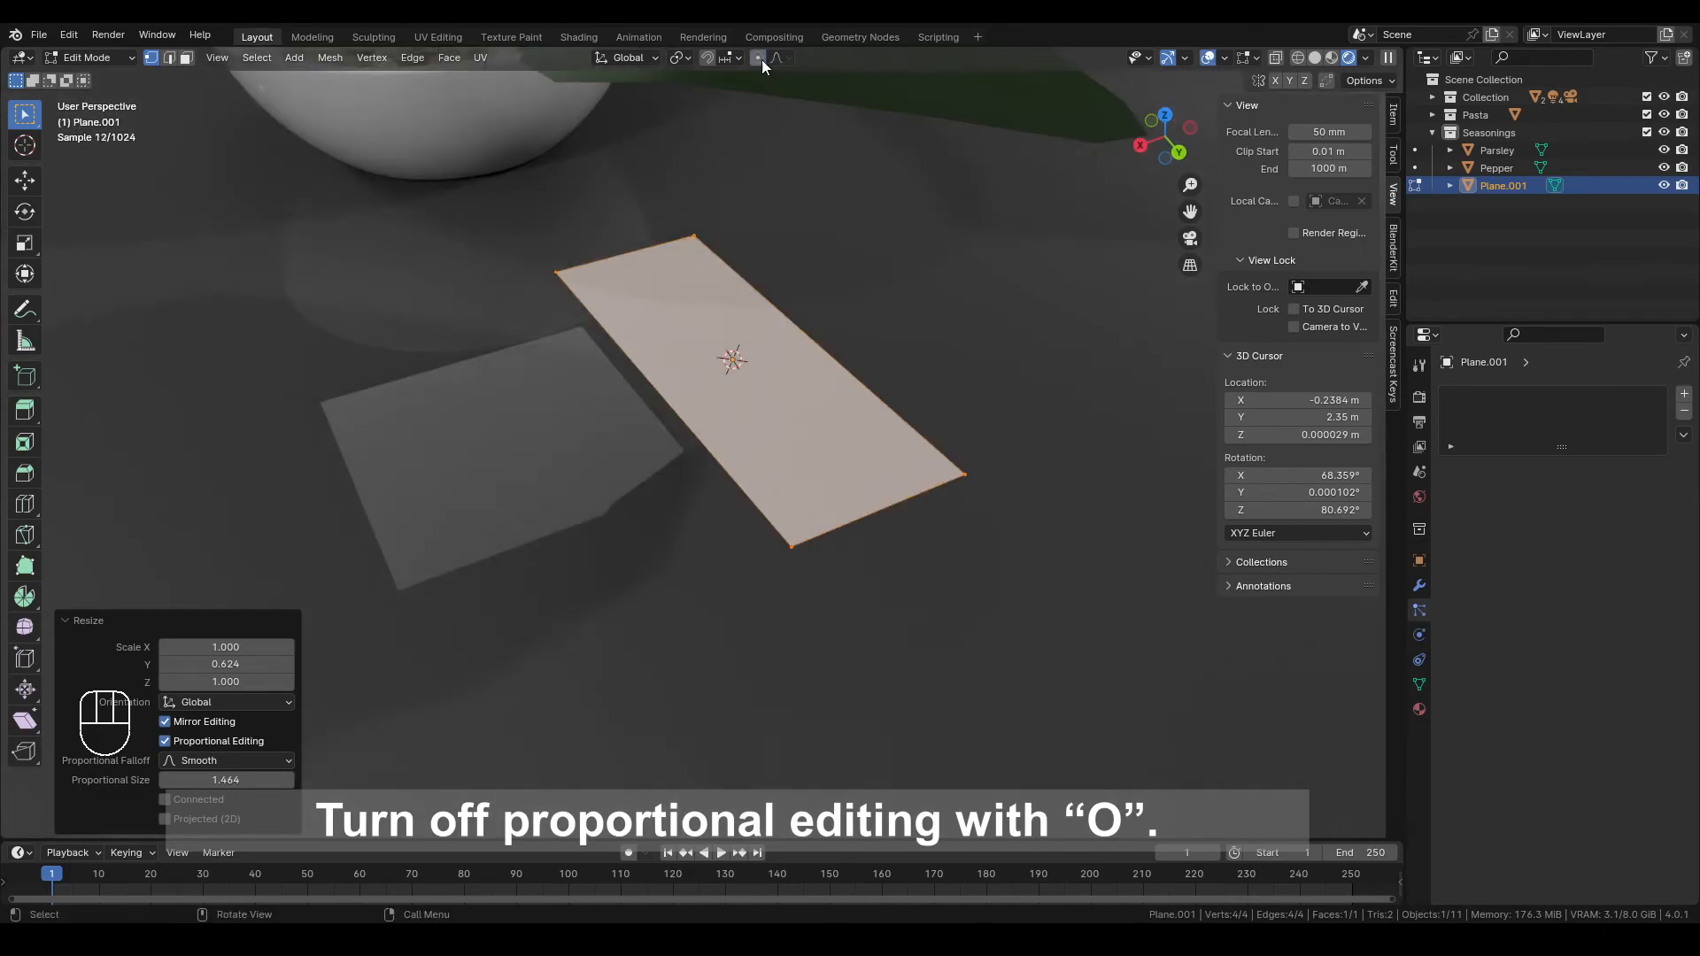
Turn off proportional editing, add one centred lengthwise loop cut to the plane, and scale that loop by about 1.32 along Y
{"action": "left_click", "coordinate": [758, 57]}
{"action": "key", "text": "ctrl+r"}
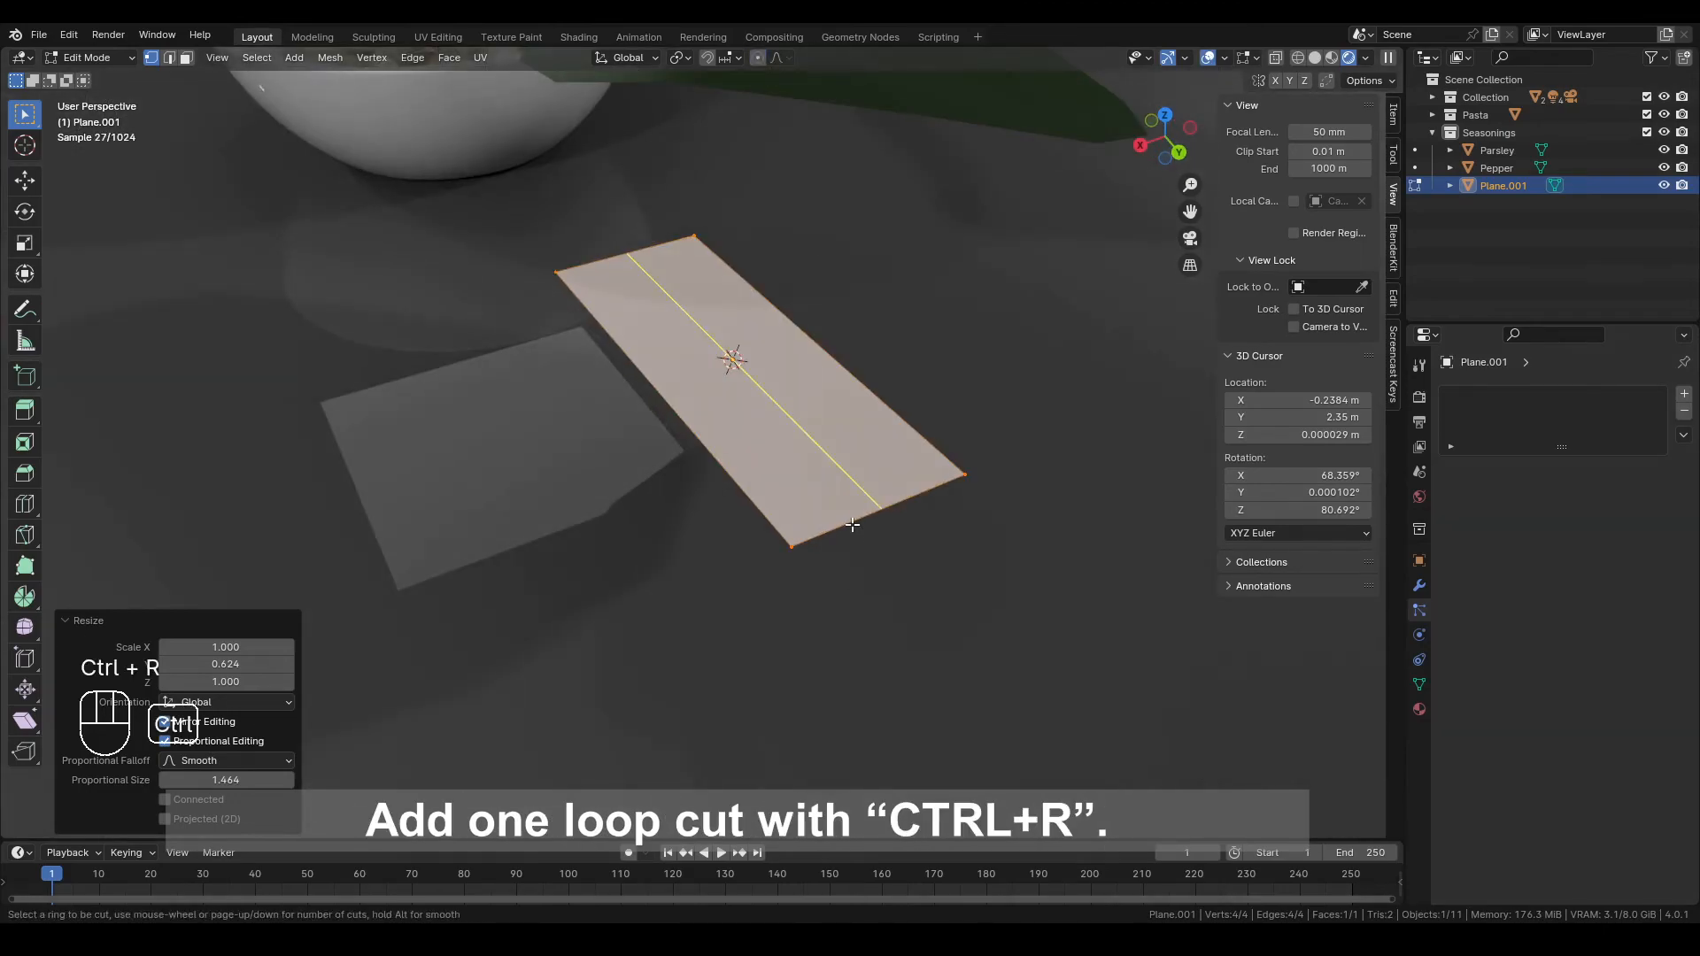
{"action": "left_click", "coordinate": [852, 525]}
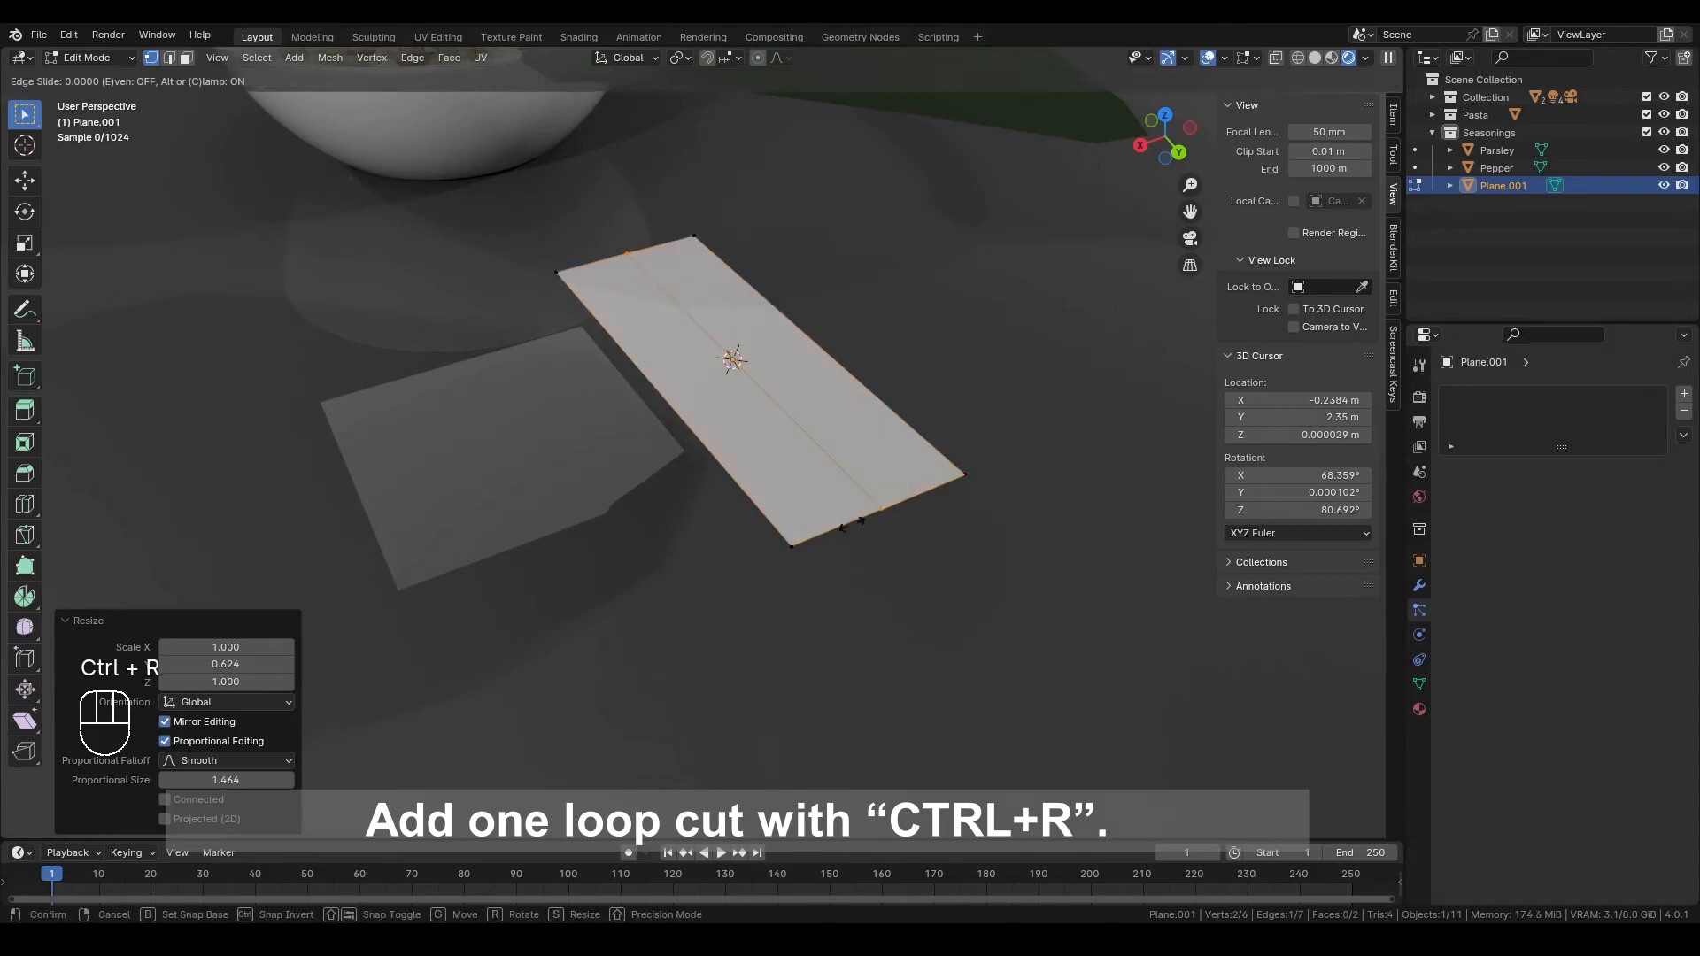
{"action": "key", "text": "Escape"}
{"action": "middle_click_drag", "start_coordinate": [921, 542], "coordinate": [939, 549]}
{"action": "key", "text": "s"}
{"action": "key", "text": "x"}
{"action": "key", "text": "y"}
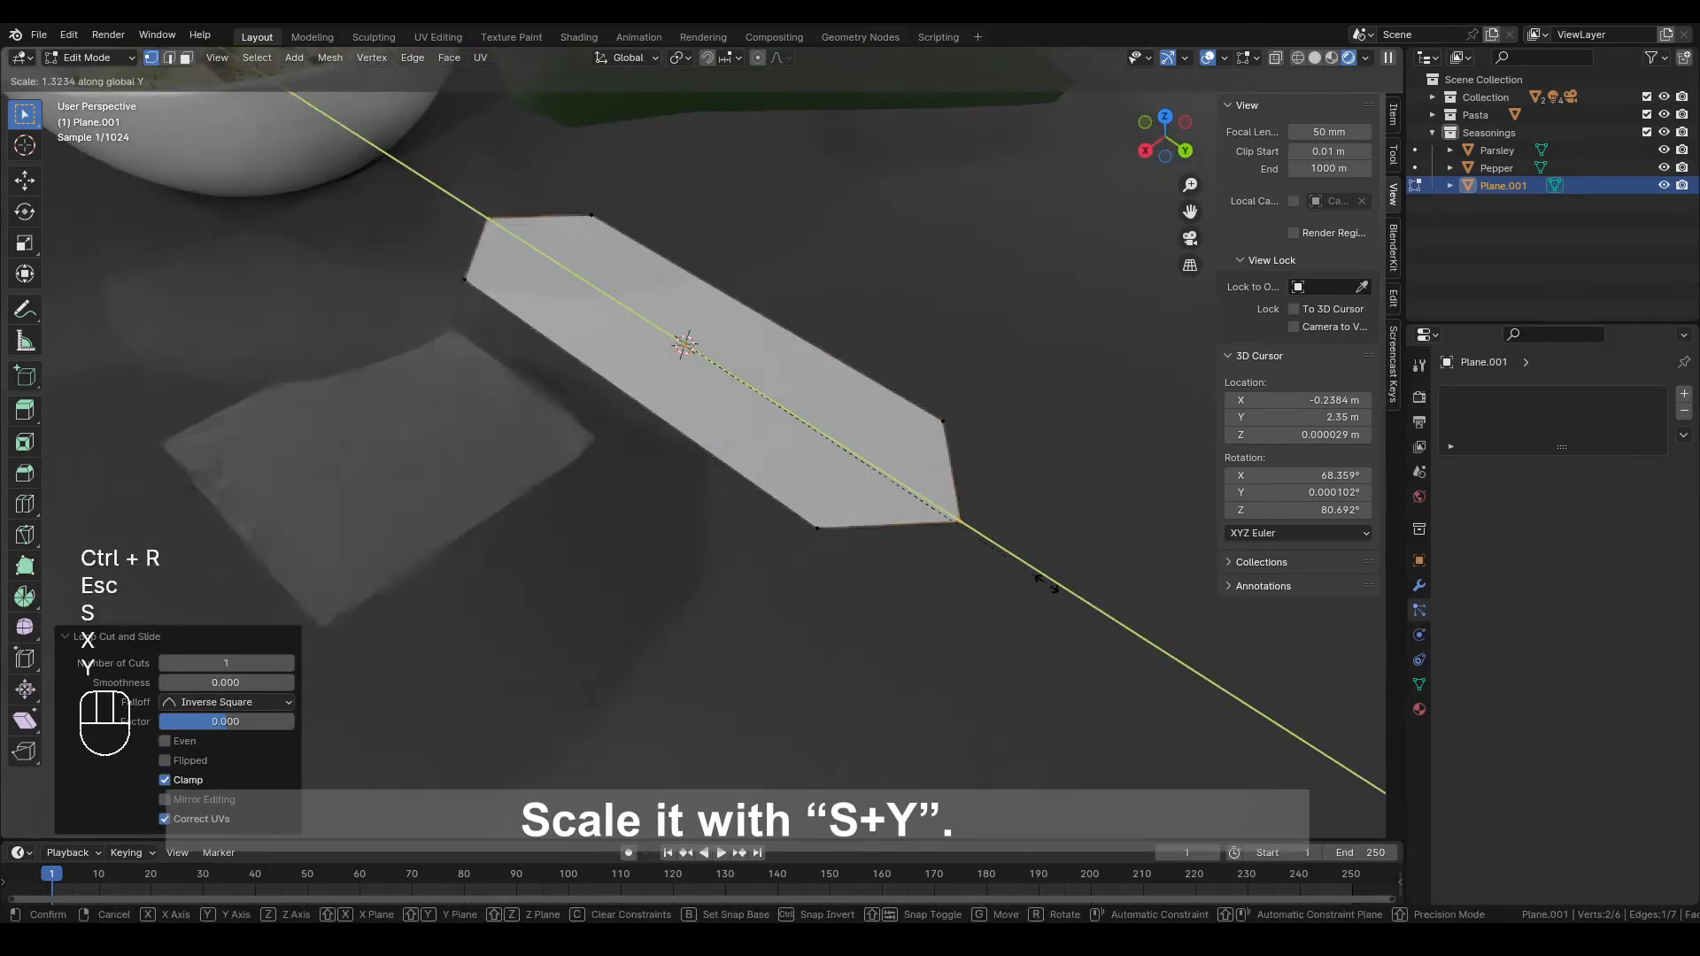
{"action": "left_click", "coordinate": [1050, 582]}
Add a centred loop cut on each side of the middle one and scale both new loops by about 1.066 along Y
{"action": "key", "text": "ctrl+r"}
{"action": "left_click", "coordinate": [897, 526]}
{"action": "key", "text": "Escape"}
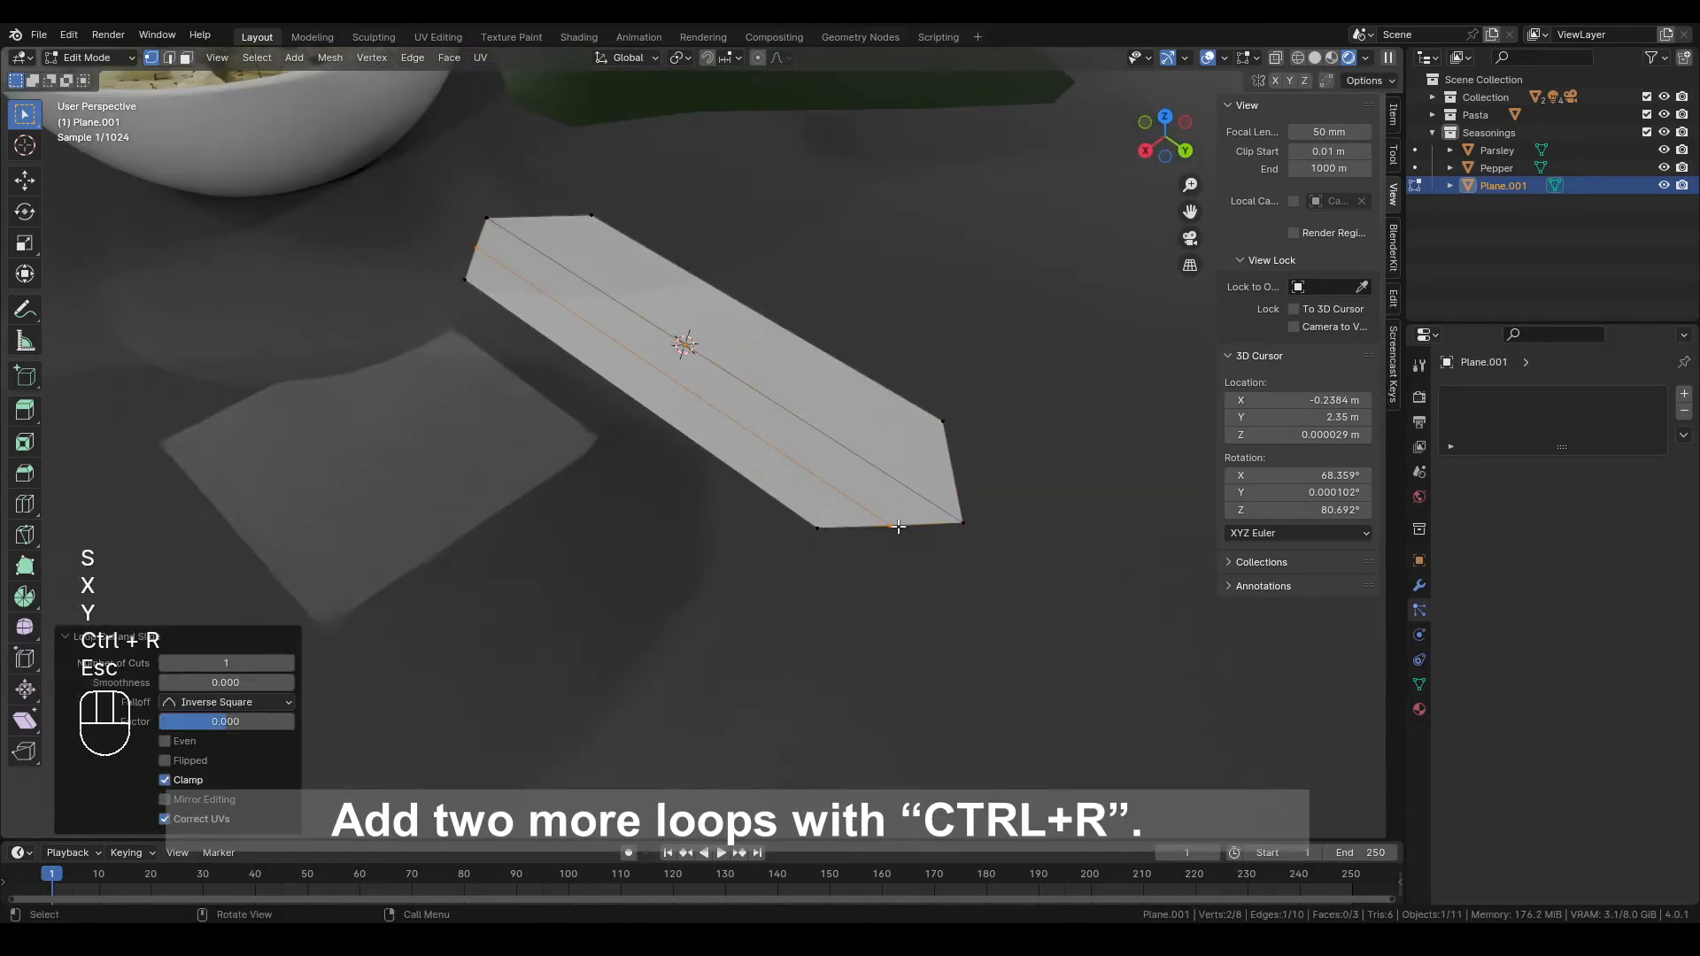
{"action": "key", "text": "ctrl+r"}
{"action": "left_click", "coordinate": [957, 467]}
{"action": "key", "text": "Escape"}
{"action": "left_click", "coordinate": [822, 495], "text": "alt+shift"}
{"action": "key", "text": "s"}
{"action": "key", "text": "y"}
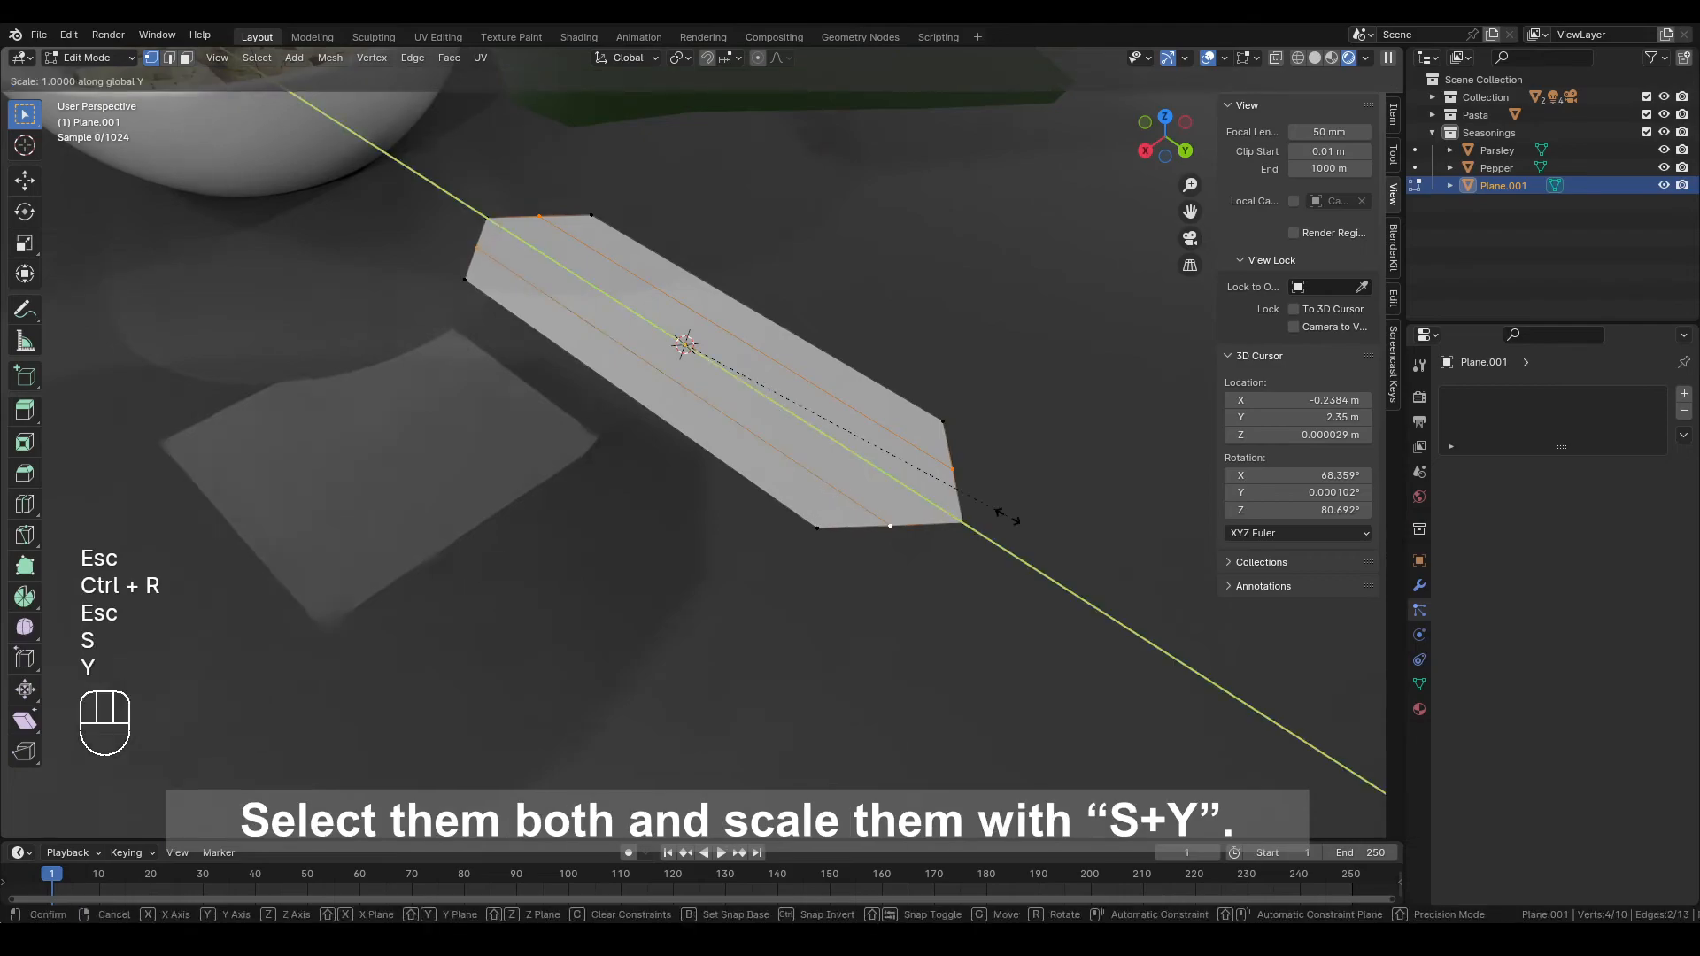
{"action": "left_click", "coordinate": [1027, 522]}
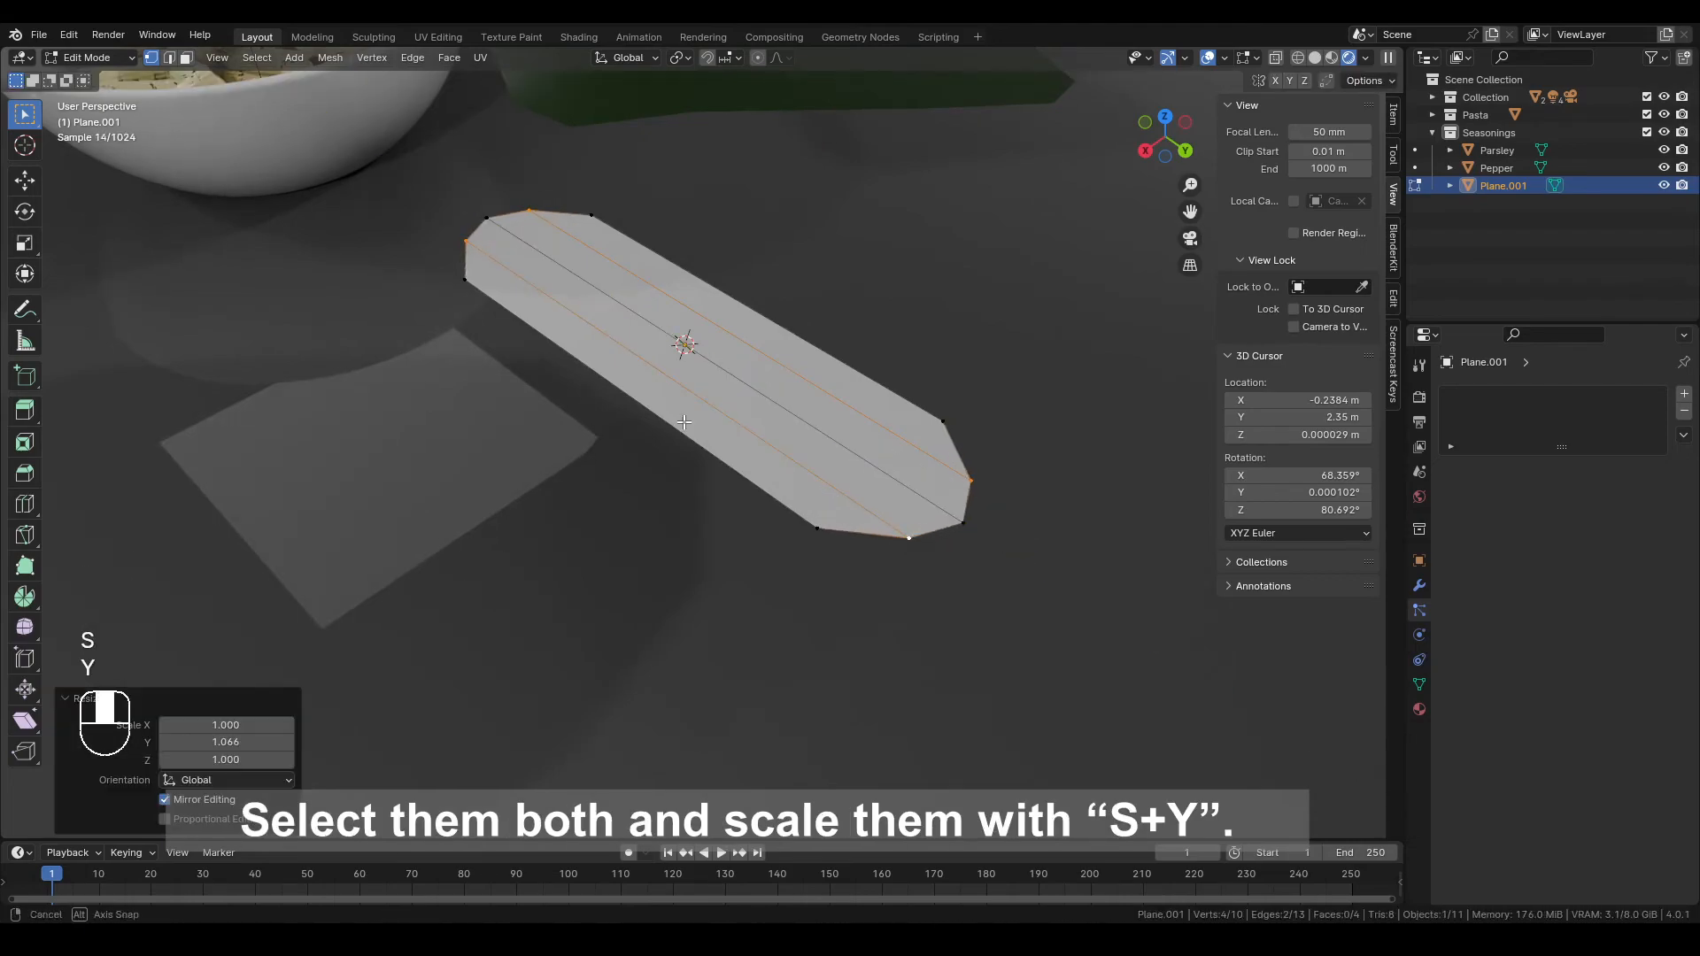
Add three evenly spaced loop cuts across the width of the plane
{"action": "middle_click_drag", "start_coordinate": [1027, 522], "coordinate": [708, 416]}
{"action": "key", "text": "ctrl+r"}
{"action": "scroll", "coordinate": [686, 410], "scroll_direction": "up", "scroll_amount": 1}
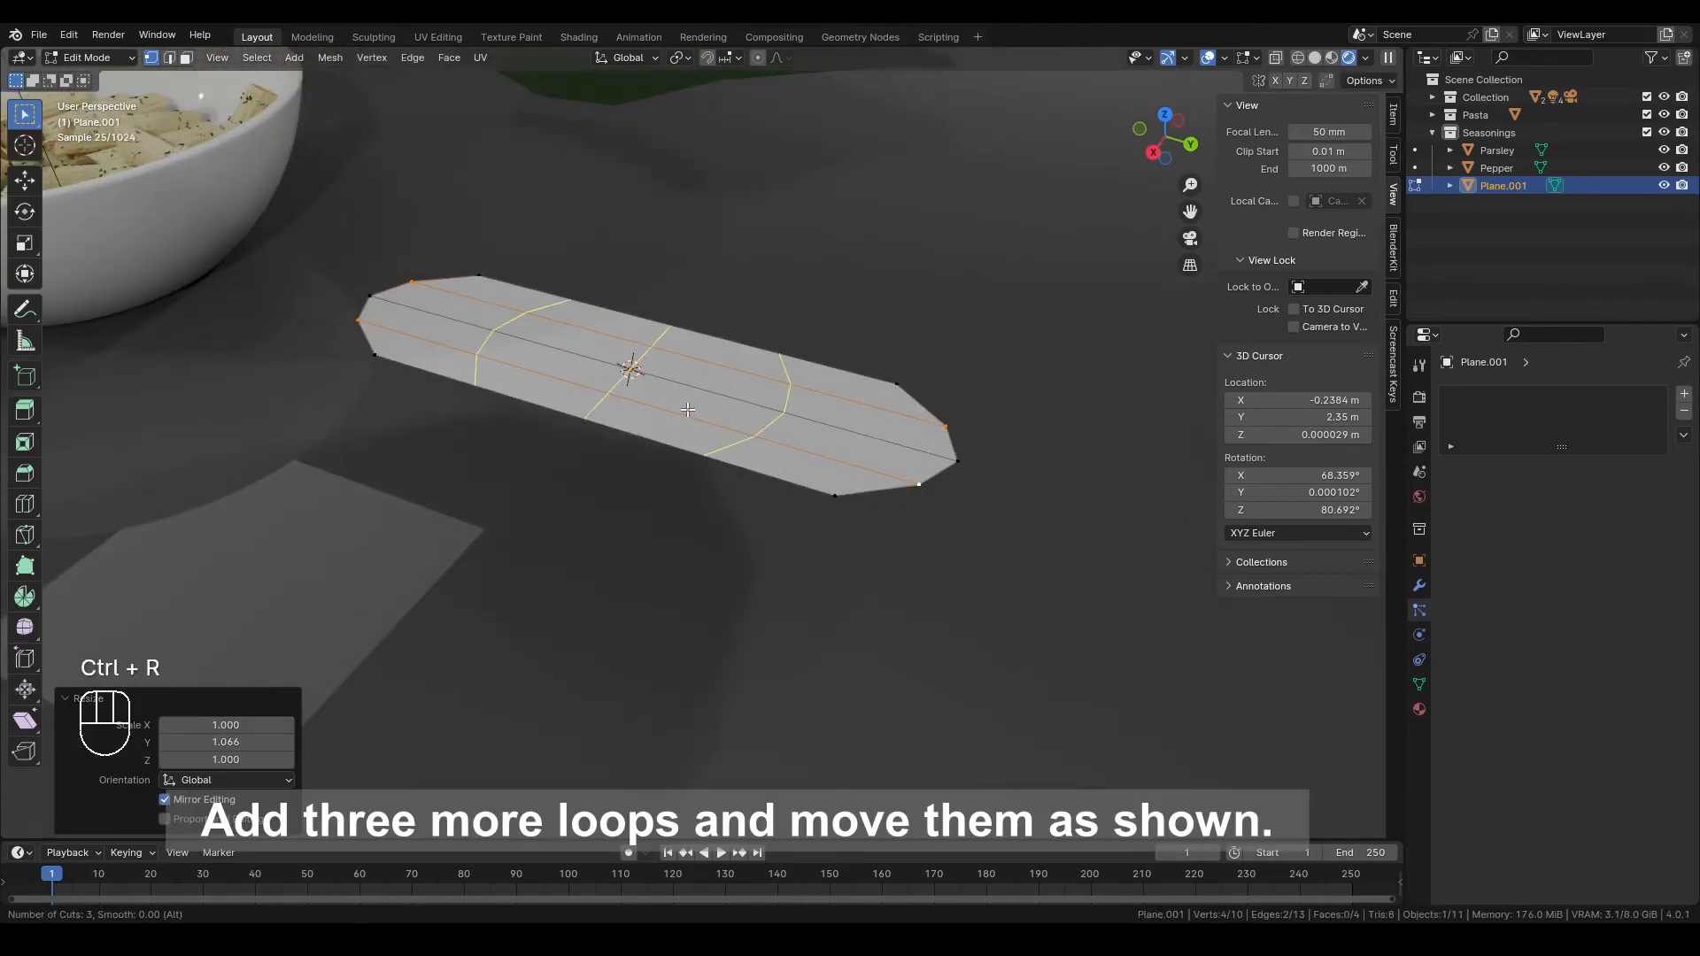
{"action": "left_click", "coordinate": [687, 410]}
{"action": "left_click", "coordinate": [706, 400]}
Switch to edge selection and select the middle crosswise edge loop of the plane
{"action": "middle_click_drag", "start_coordinate": [706, 401], "coordinate": [644, 39]}
{"action": "key", "text": "1"}
{"action": "key", "text": "2"}
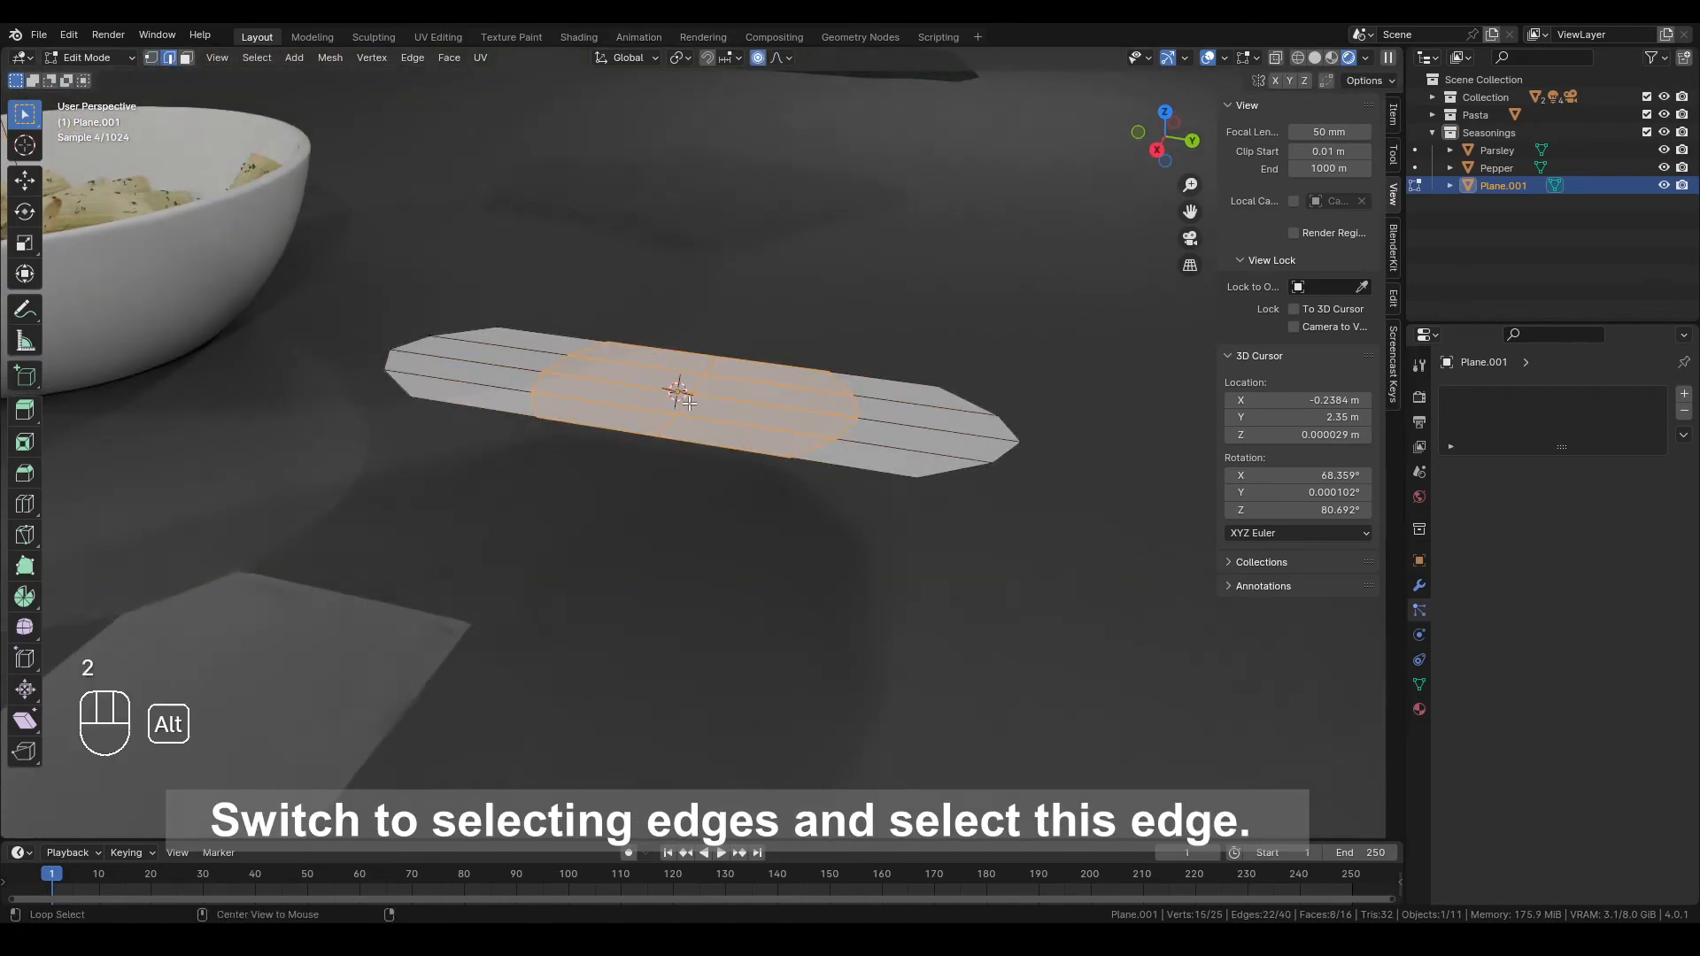
{"action": "left_click", "coordinate": [729, 375], "text": "alt"}
{"action": "key", "text": "g"}
{"action": "key", "text": "z"}
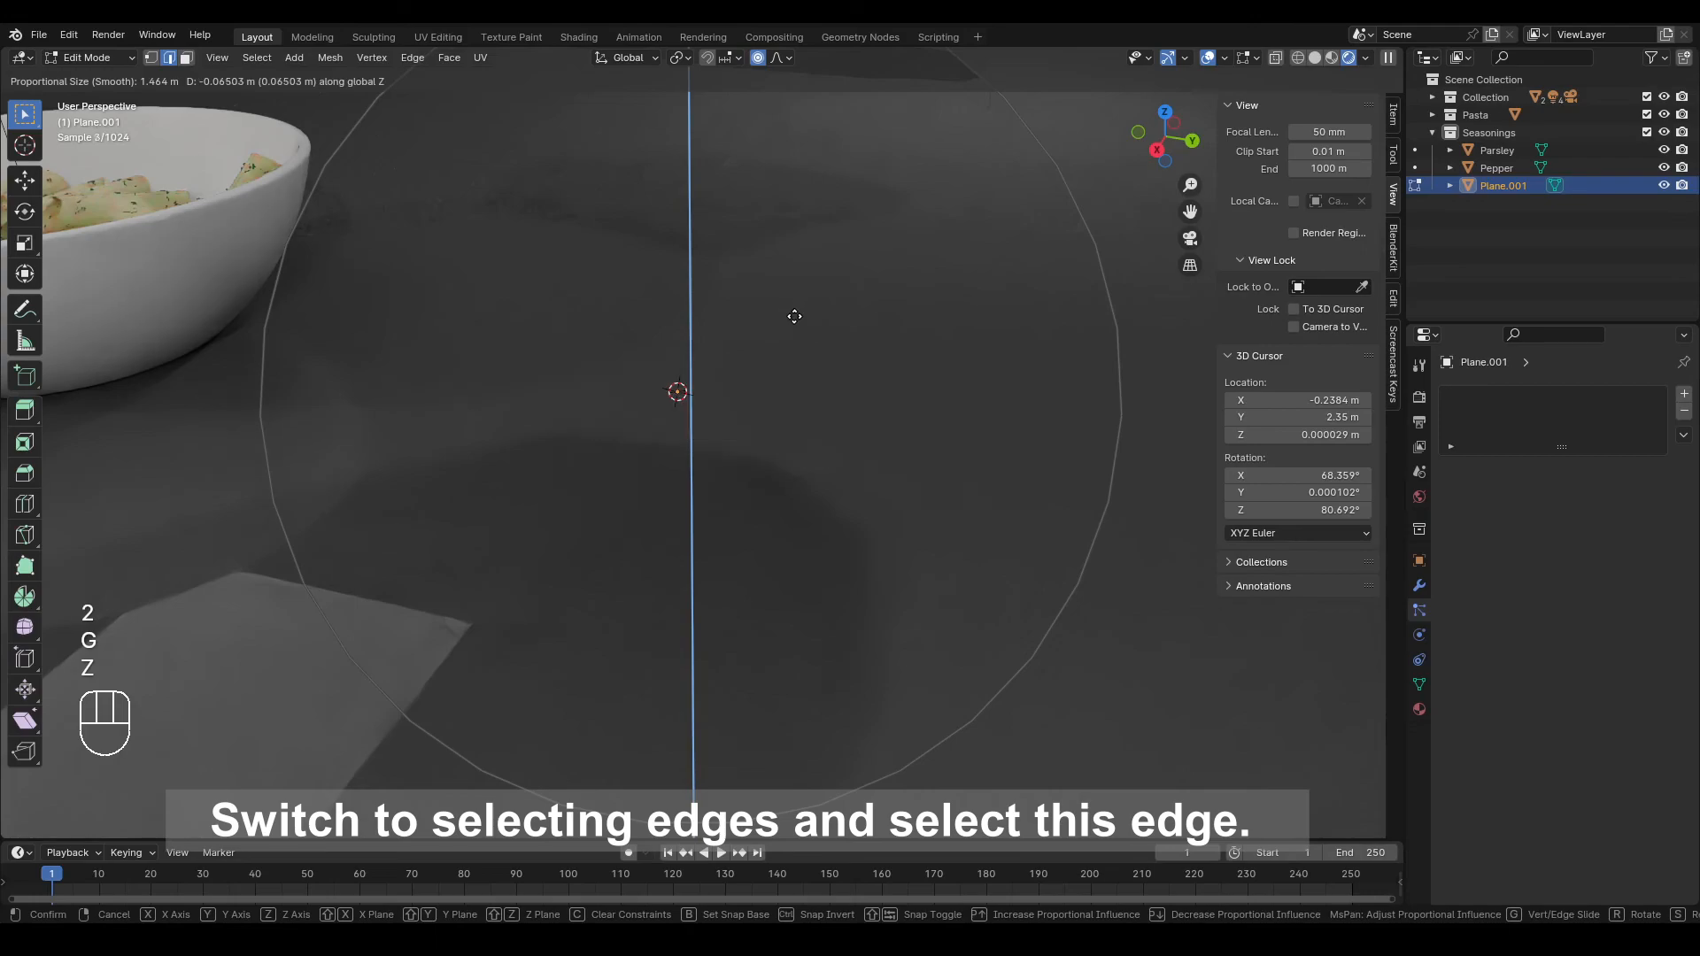
{"action": "key", "text": "Escape"}
Raise the whole plane along Z in object mode to just below the parsley leaf, and return to edit mode
{"action": "scroll", "coordinate": [815, 257], "scroll_direction": "down", "scroll_amount": 4}
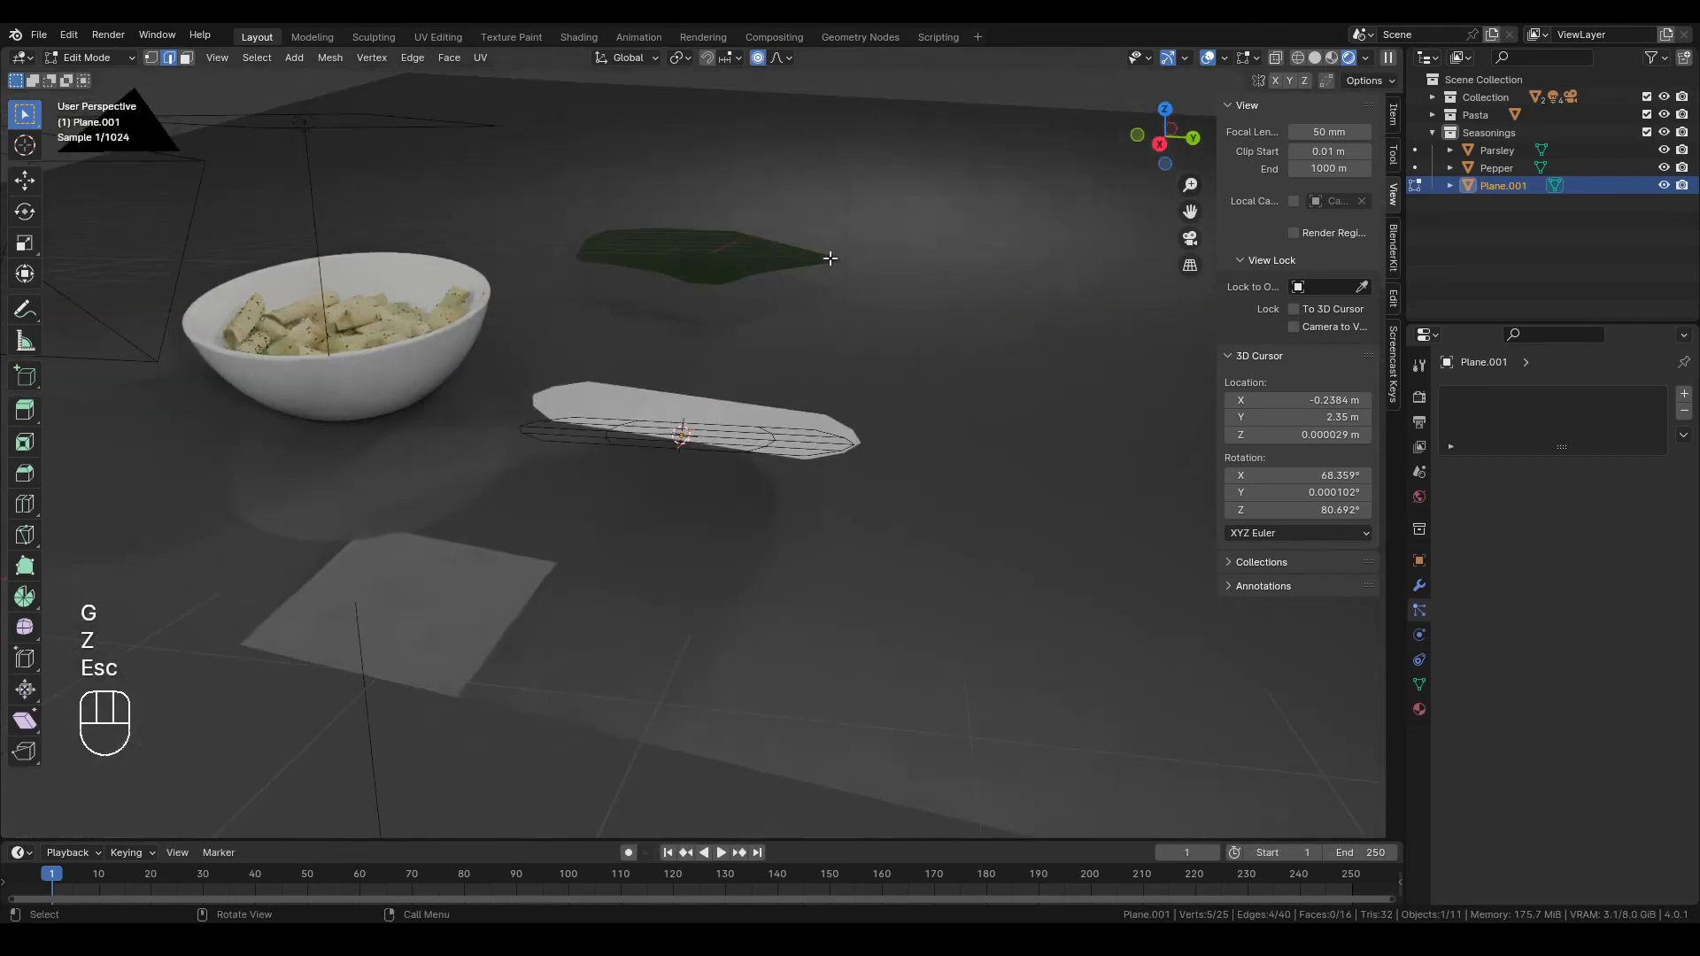
{"action": "middle_click_drag", "start_coordinate": [815, 372], "coordinate": [811, 332]}
{"action": "key", "text": "Tab"}
{"action": "key", "text": "g"}
{"action": "key", "text": "z"}
{"action": "left_click", "coordinate": [833, 210]}
{"action": "key", "text": "Tab"}
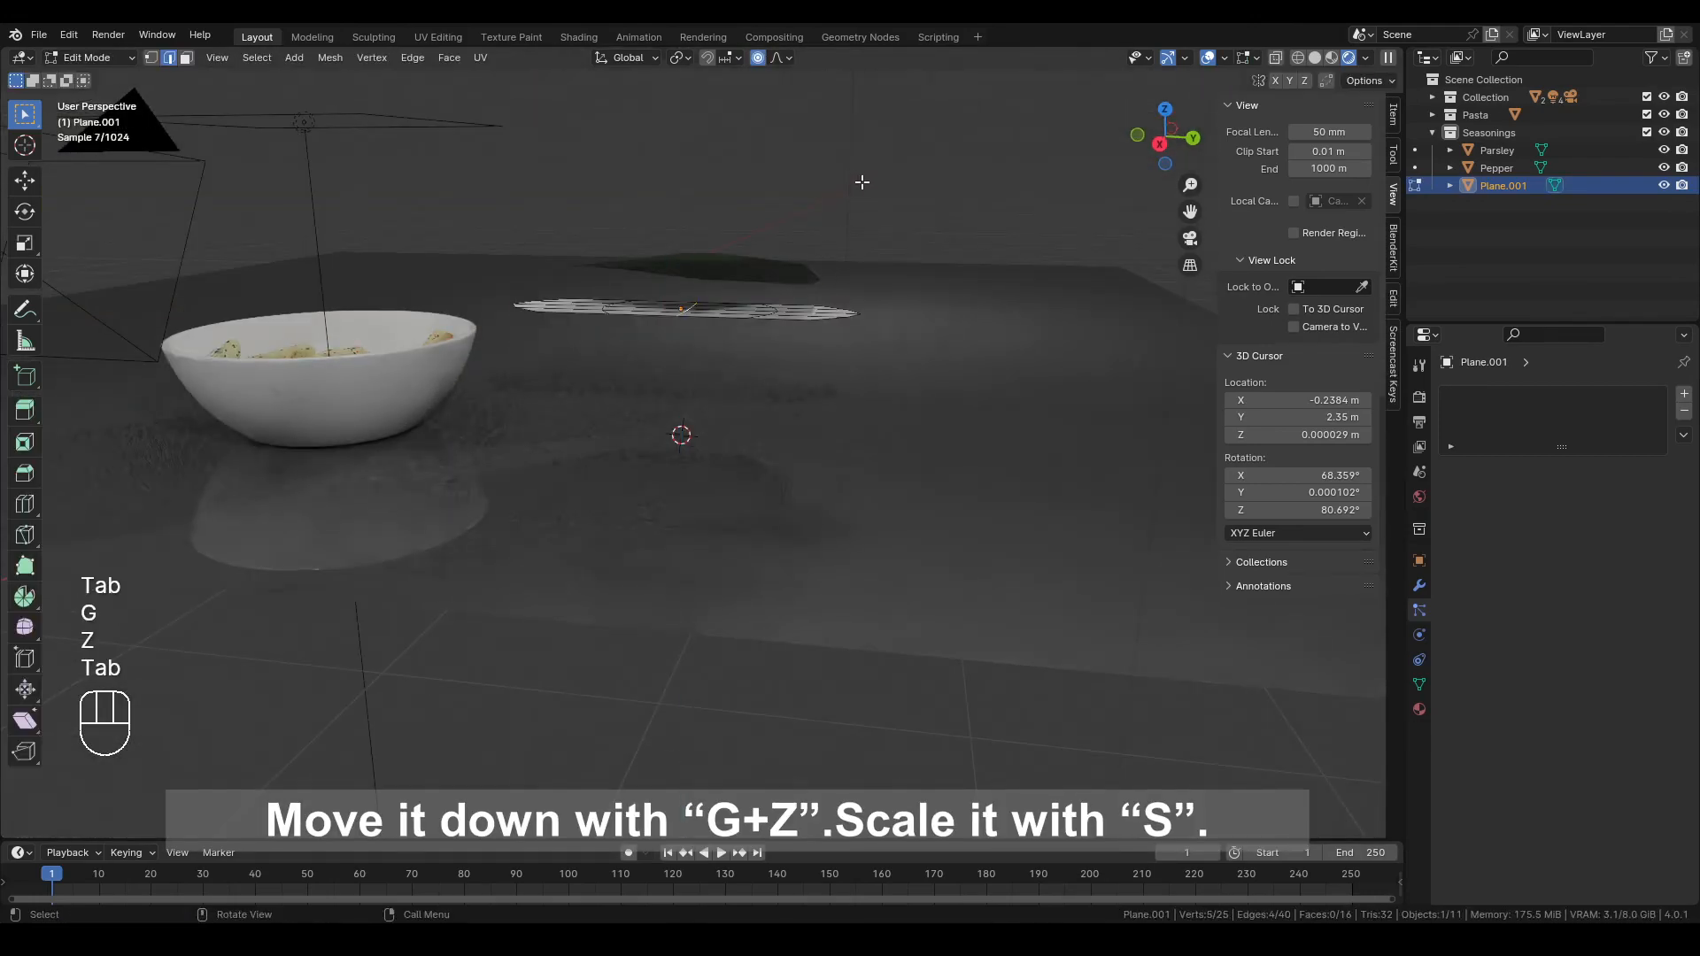
Curve the plane by lowering the selected middle edge loop about 0.11 m along Z with smooth proportional editing, and return to object mode
{"action": "key", "text": "g"}
{"action": "key", "text": "z"}
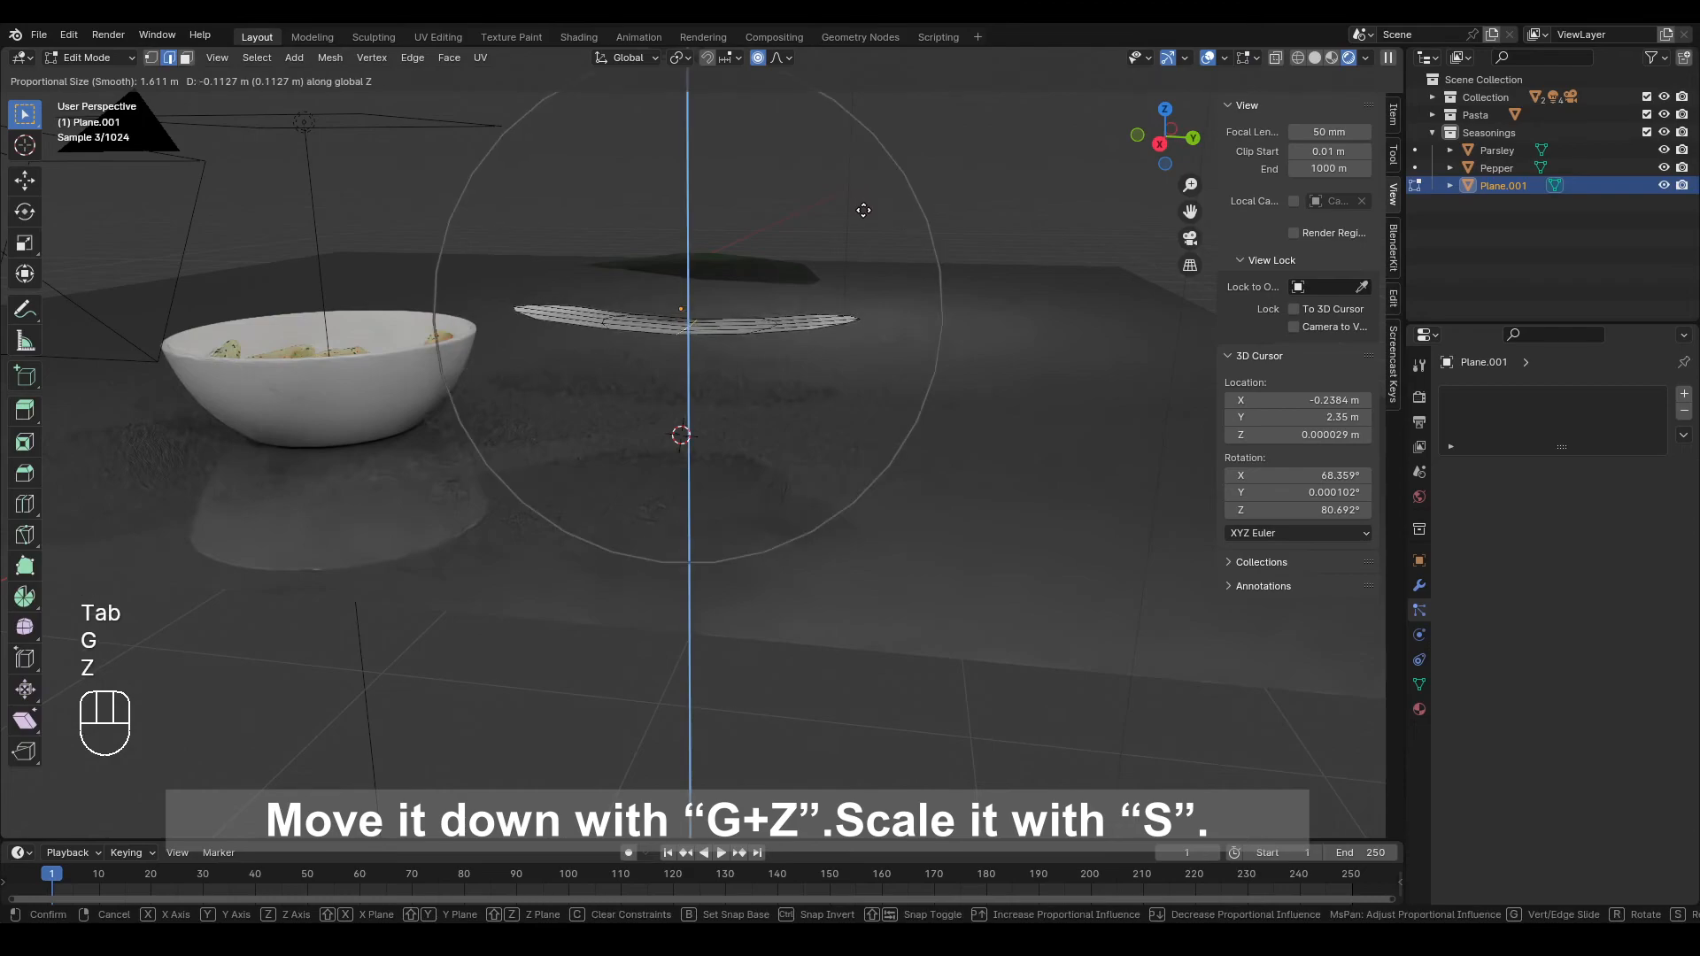
{"action": "left_click", "coordinate": [865, 214]}
{"action": "key", "text": "Tab"}
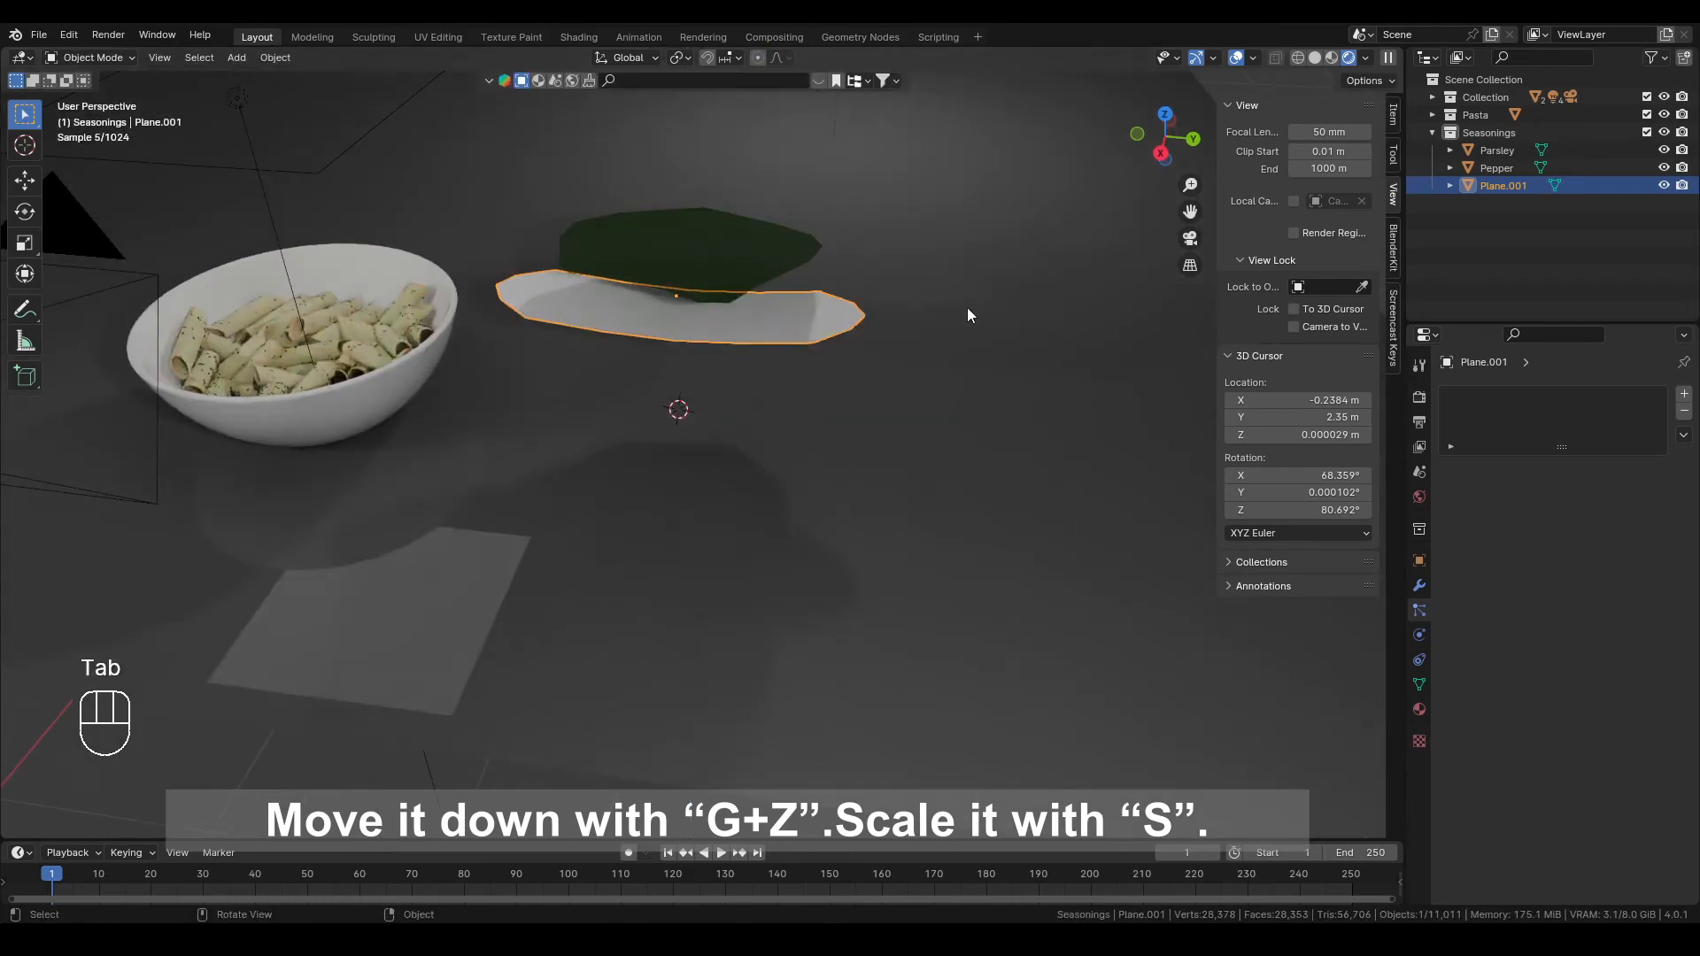
Scale down the curved plane and apply its scale
{"action": "key", "text": "s"}
{"action": "left_click", "coordinate": [870, 349]}
{"action": "middle_click_drag", "start_coordinate": [864, 331], "coordinate": [852, 418]}
{"action": "key", "text": "ctrl+a"}
{"action": "left_click", "coordinate": [864, 358]}
Narrow all of the plane's geometry along X in edit mode, and return to object mode
{"action": "key", "text": "Tab"}
{"action": "key", "text": "a"}
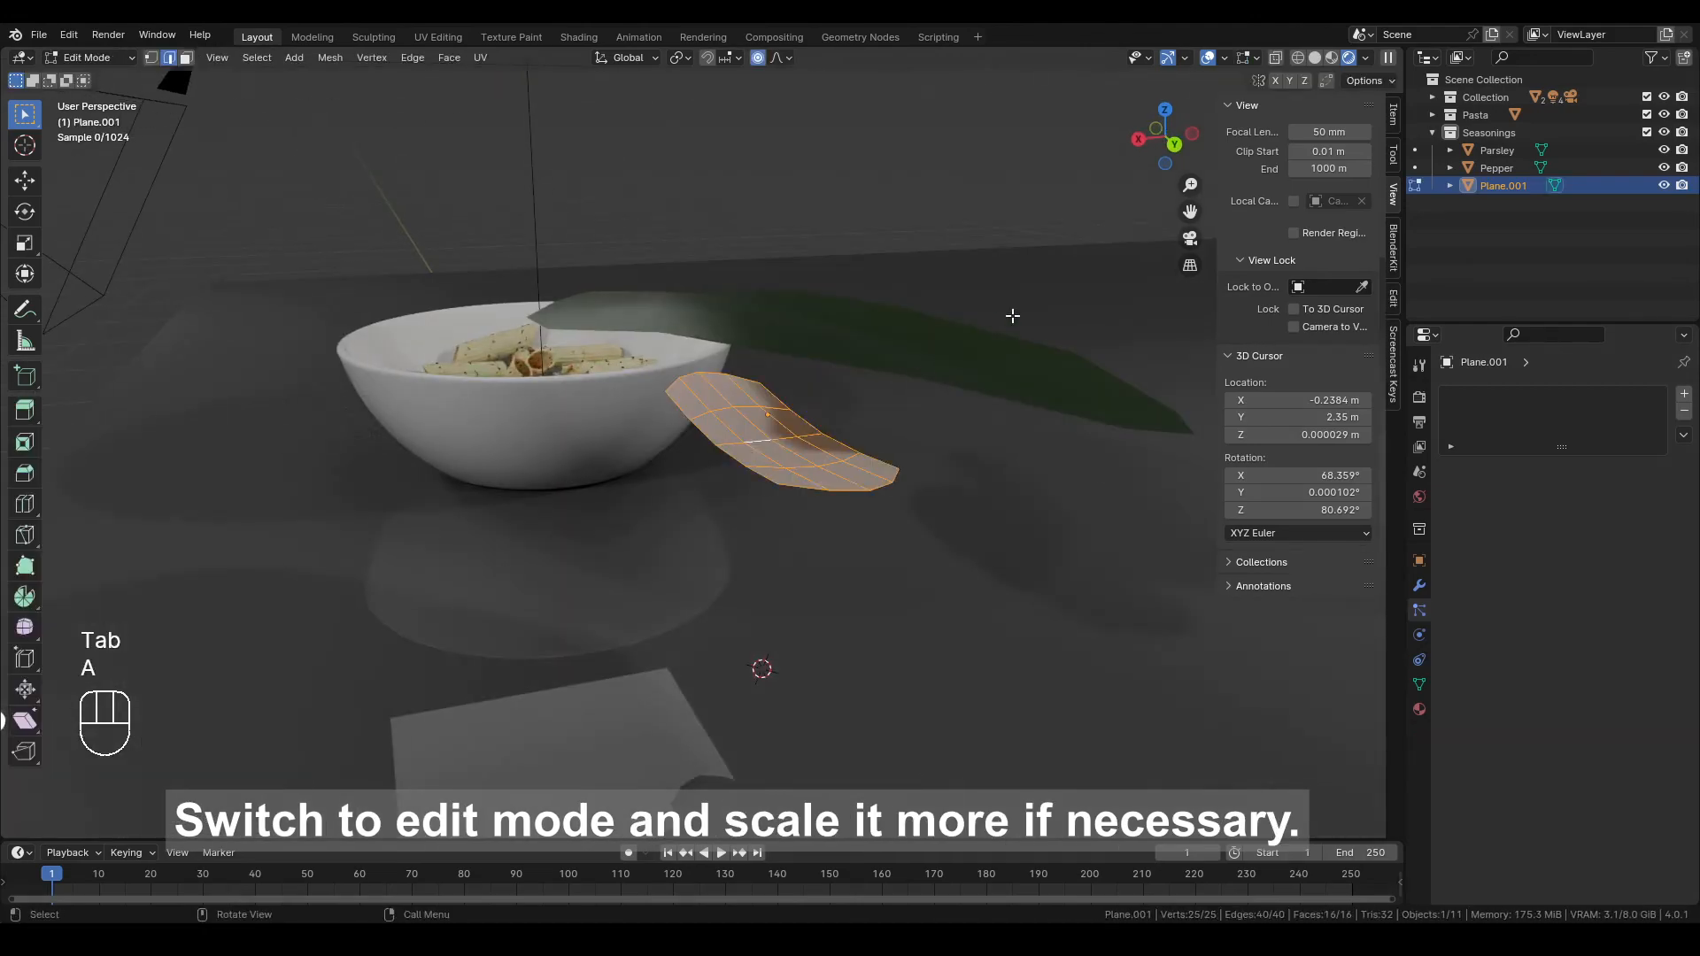
{"action": "key", "text": "s"}
{"action": "key", "text": "x"}
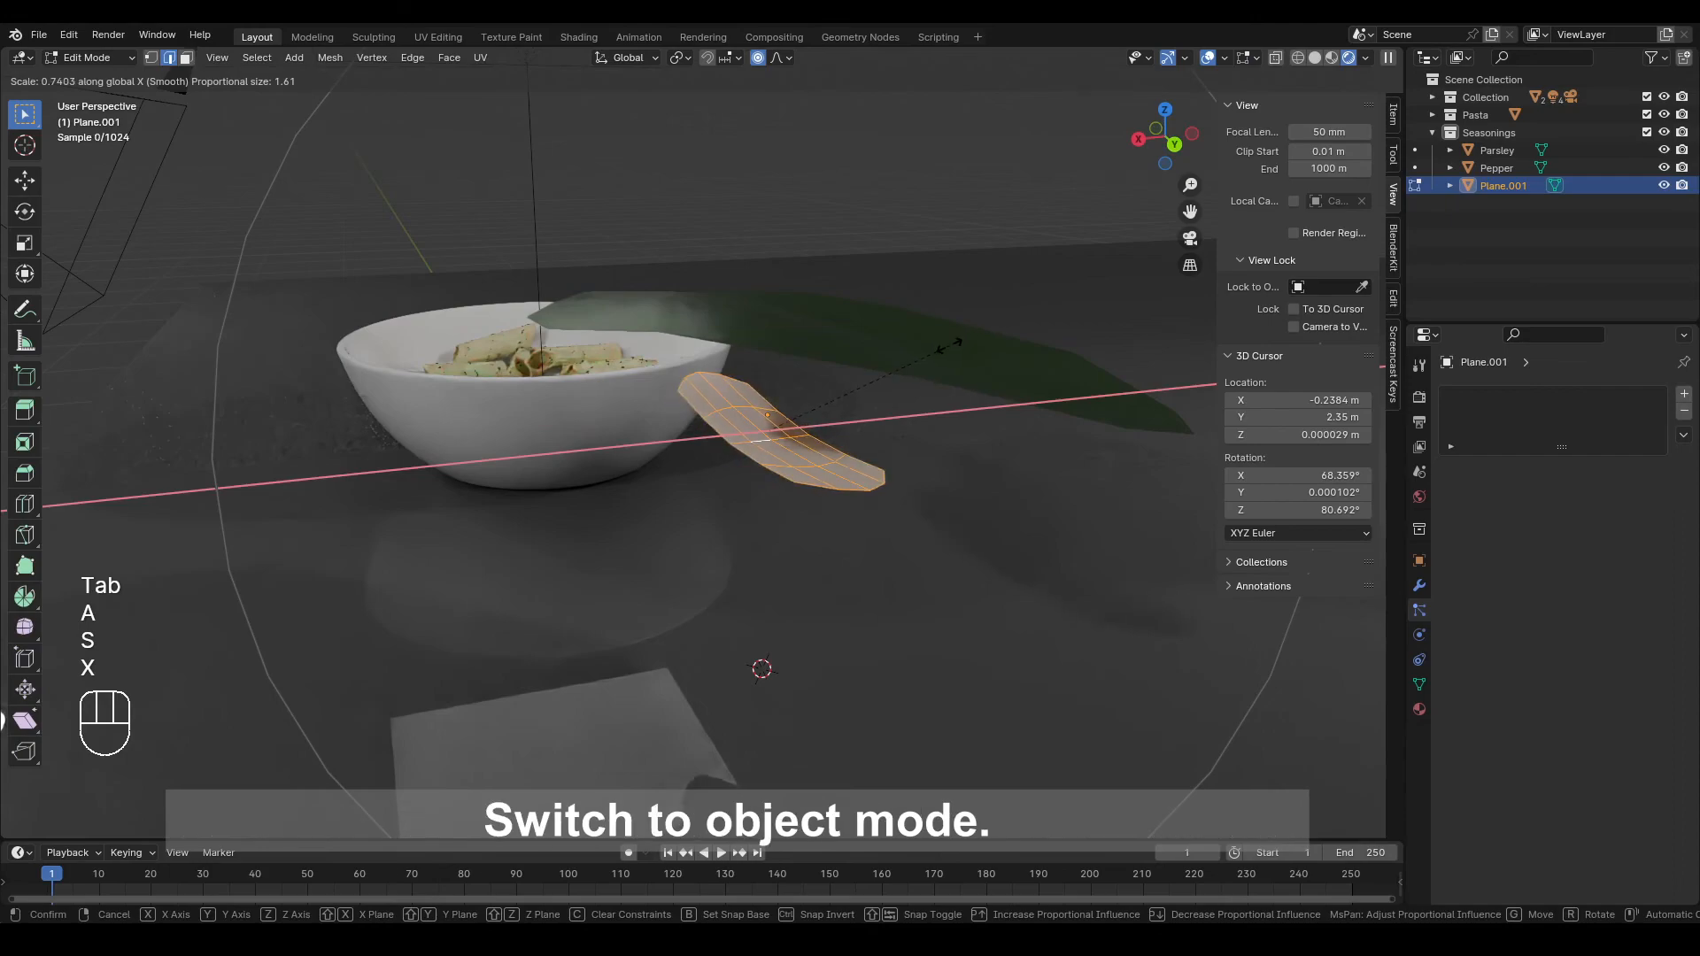
{"action": "left_click", "coordinate": [858, 381]}
{"action": "key", "text": "Tab"}
{"action": "middle_click_drag", "start_coordinate": [857, 380], "coordinate": [865, 418]}
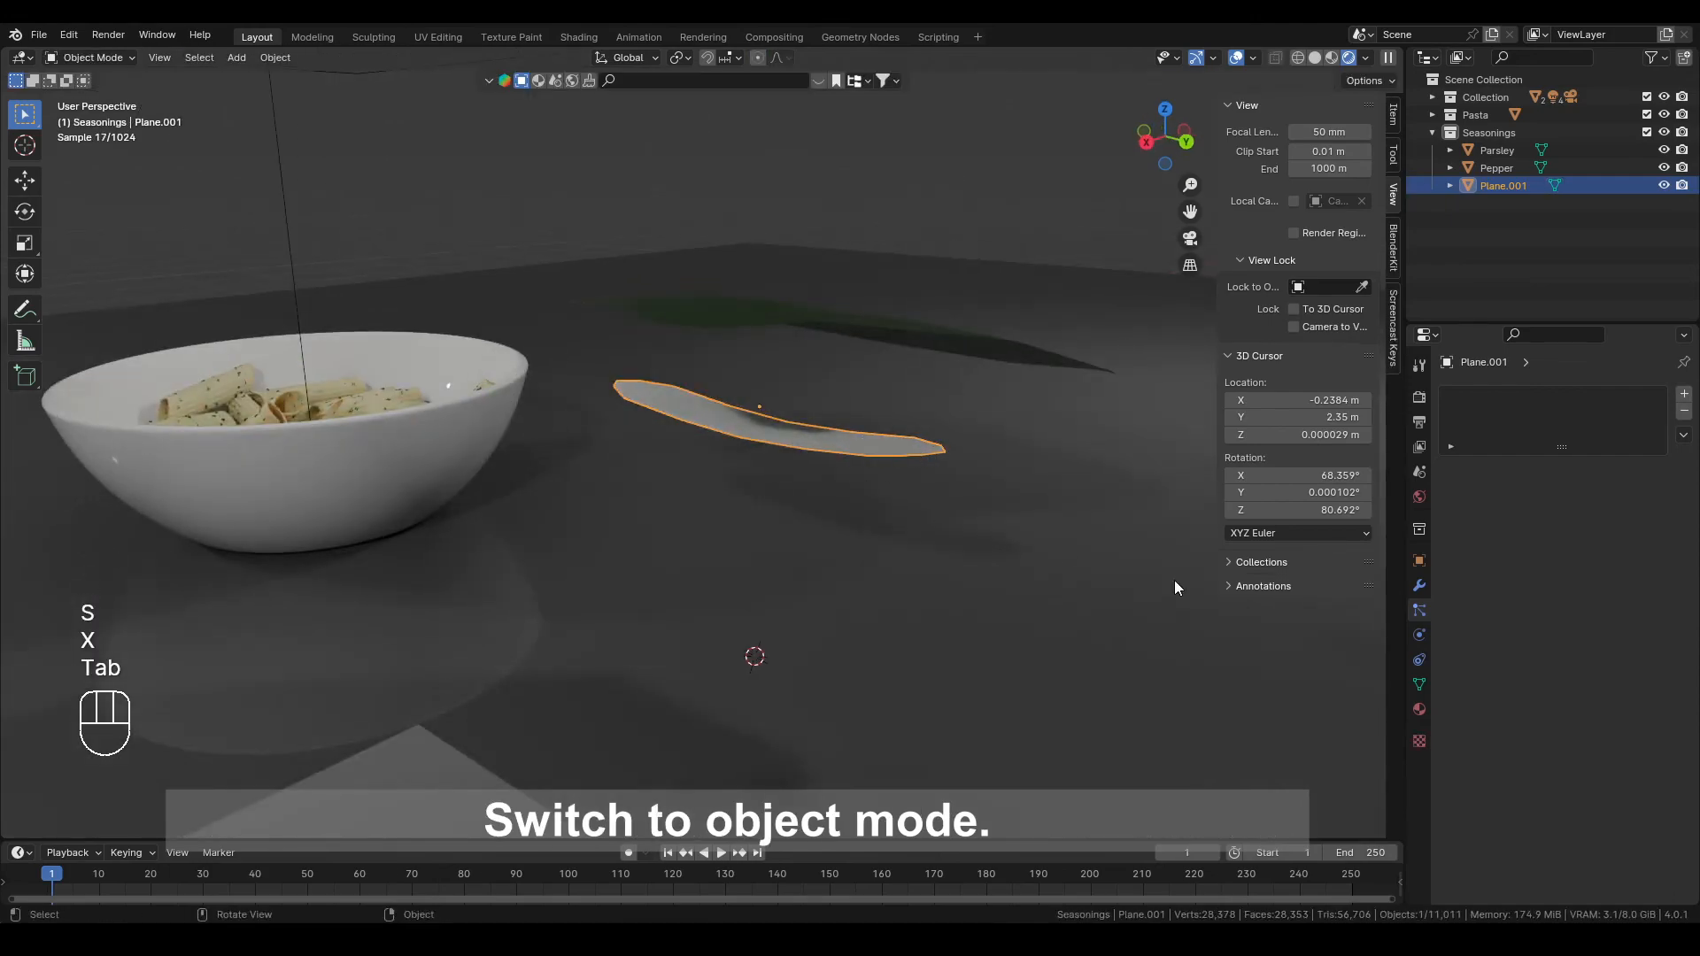
Give the curved strip a new material with a pale cream-yellow base color resembling Parmesan cheese
{"action": "left_click", "coordinate": [1421, 711]}
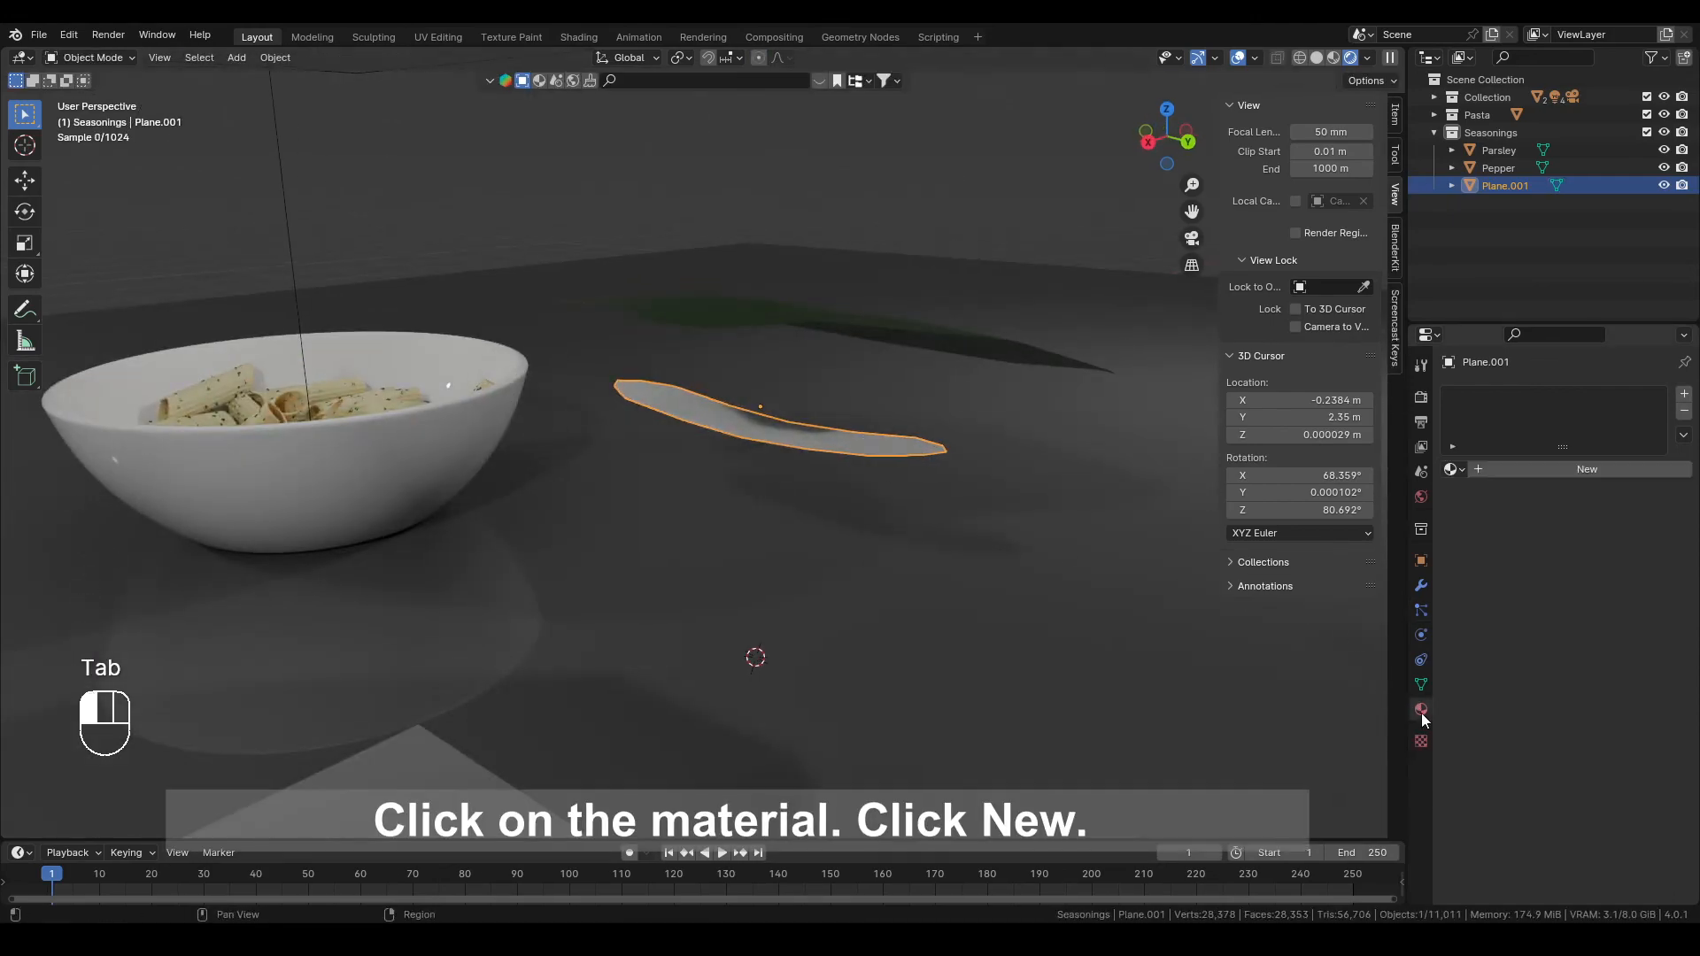
{"action": "left_click", "coordinate": [1532, 471]}
{"action": "scroll", "coordinate": [719, 424], "scroll_direction": "up", "scroll_amount": 6}
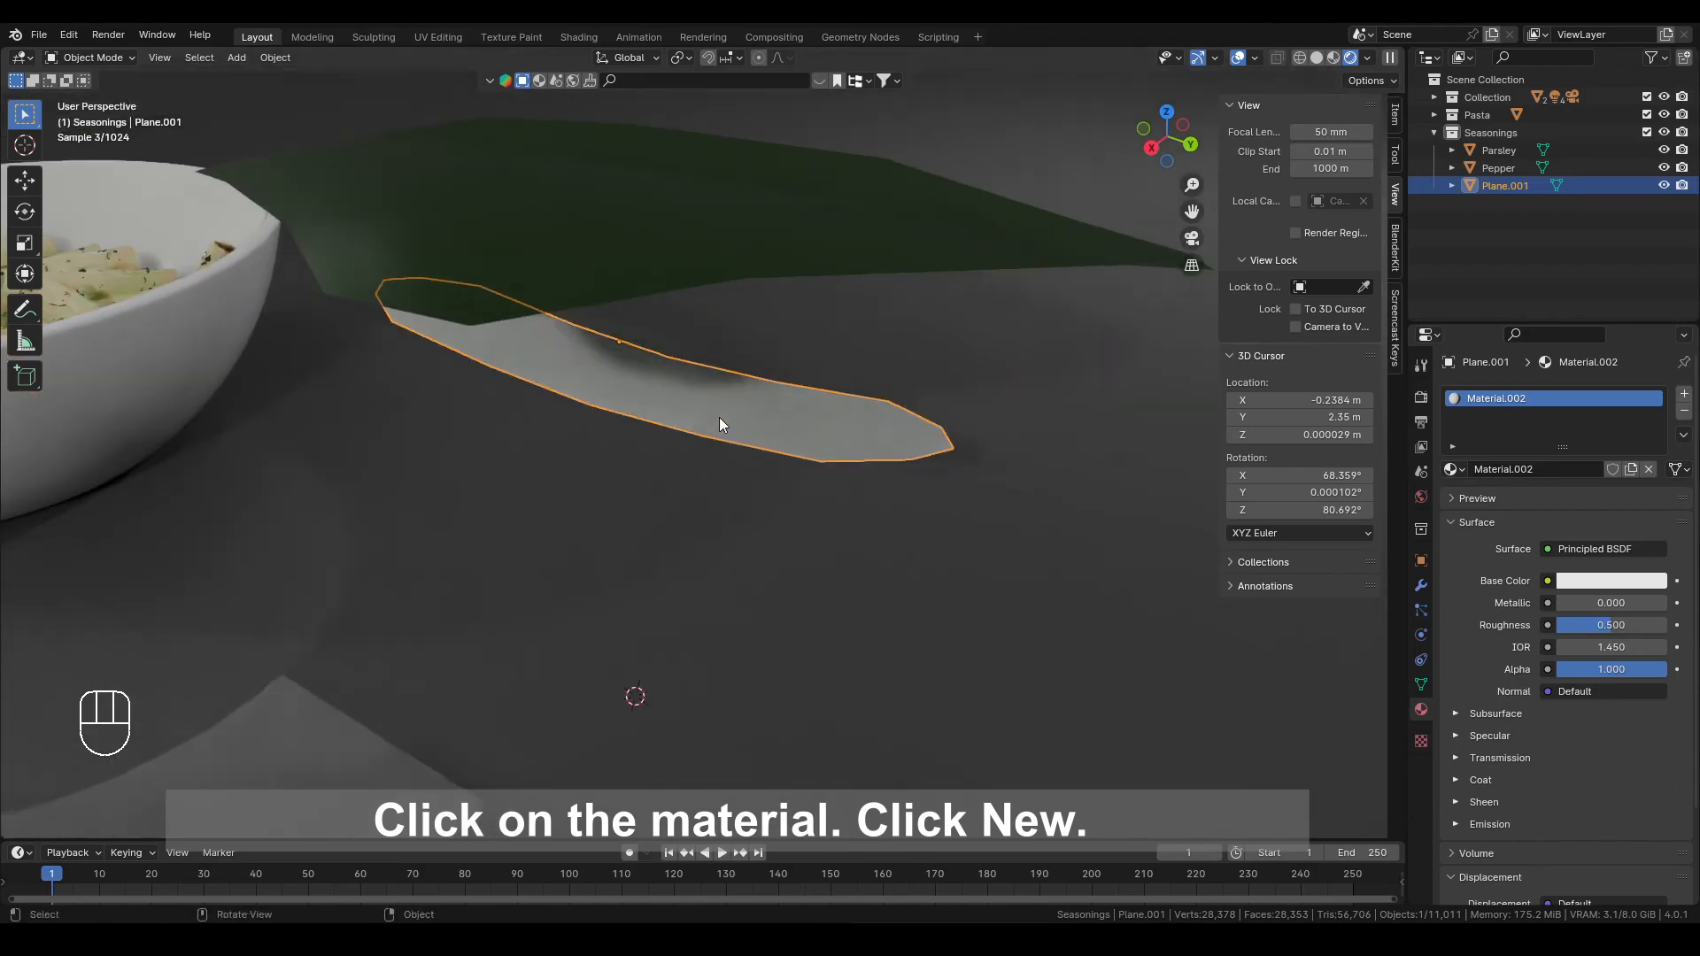
{"action": "left_click", "coordinate": [1604, 581]}
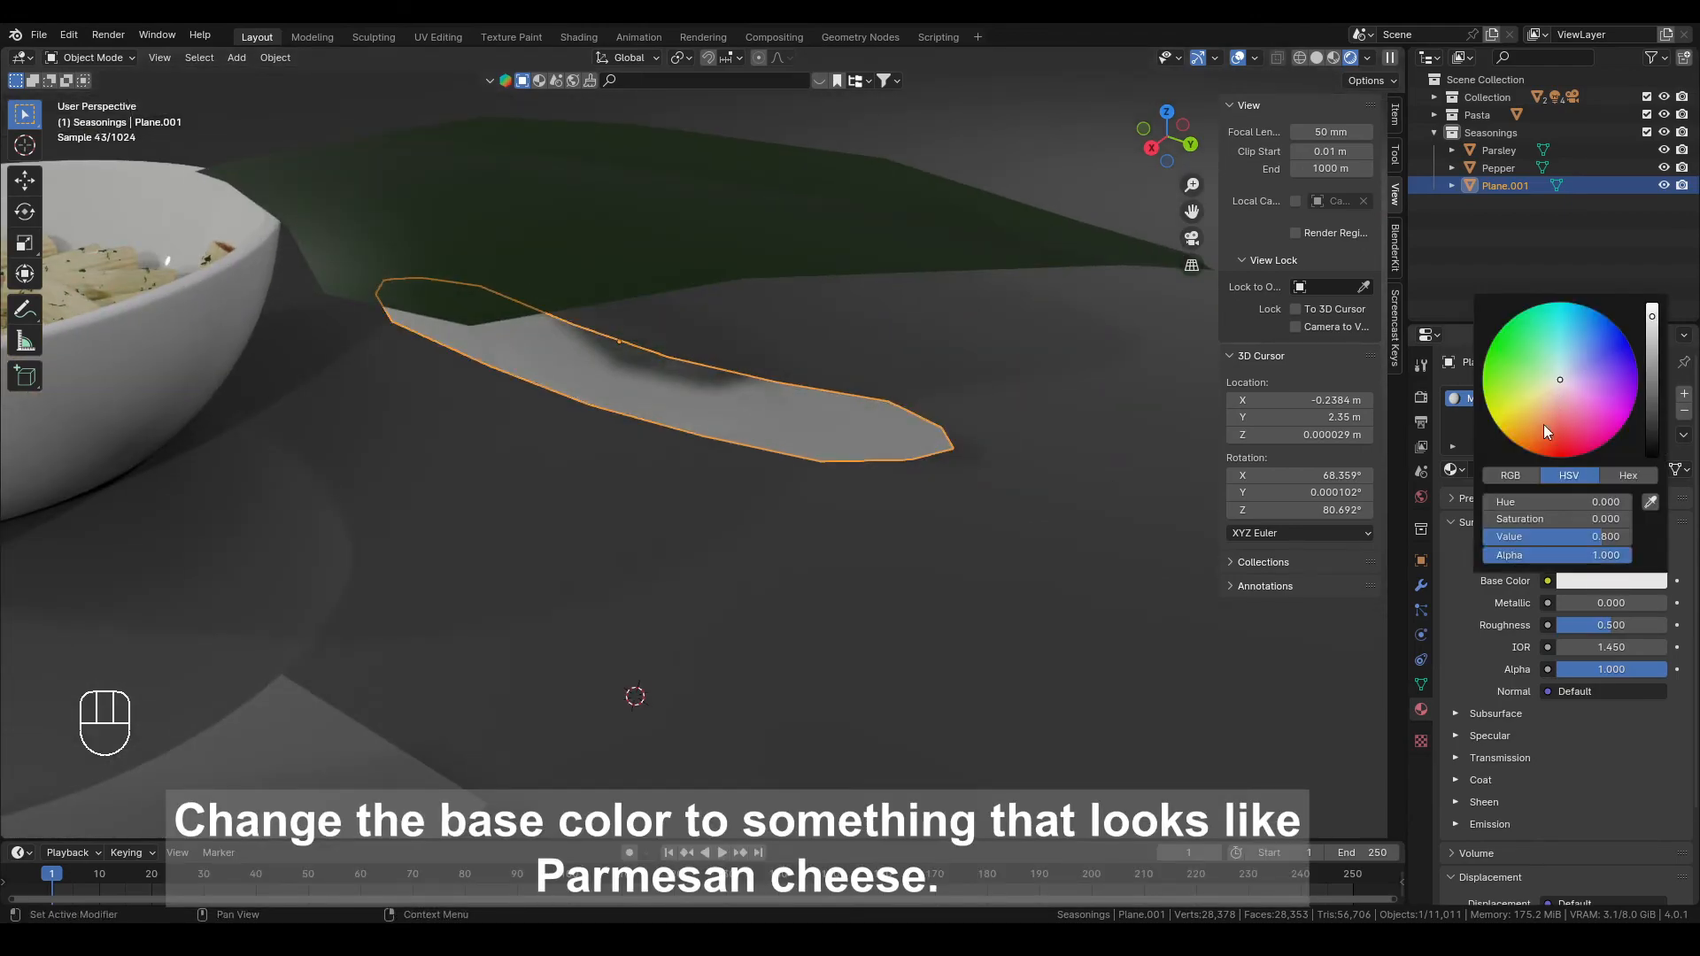
{"action": "left_click_drag", "start_coordinate": [1555, 390], "coordinate": [1550, 386]}
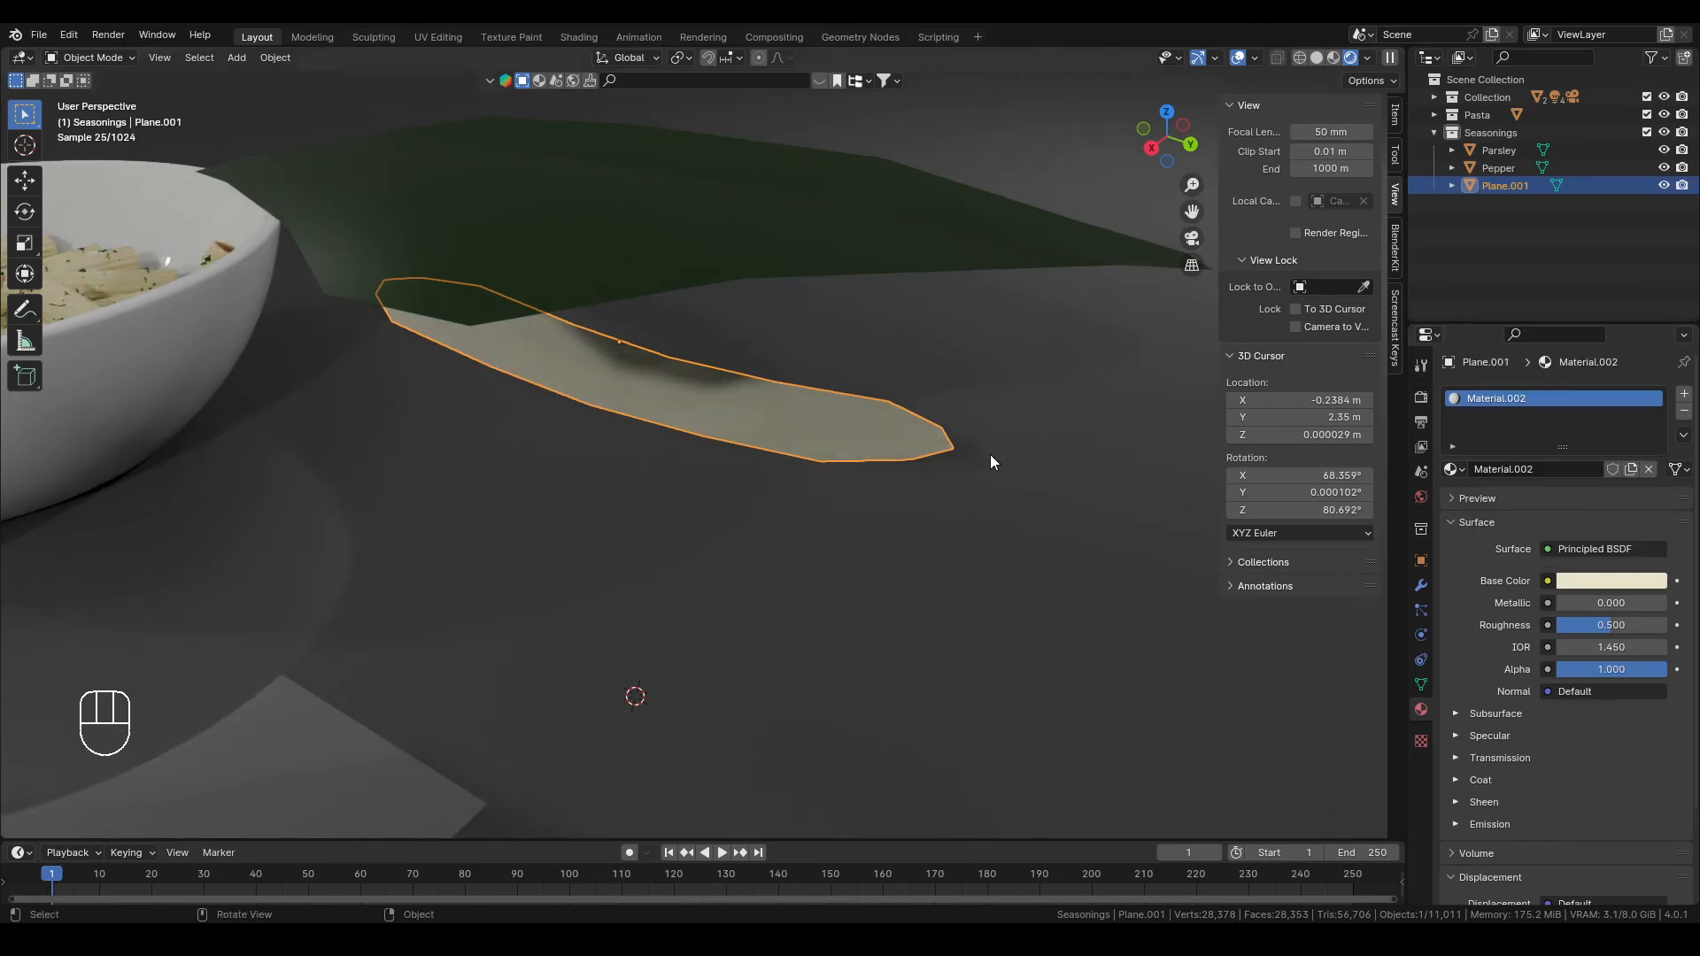
Rename the Plane.001 object as Parmesan
{"action": "scroll", "coordinate": [620, 473], "scroll_direction": "down", "scroll_amount": 3}
{"action": "middle_click_drag", "start_coordinate": [584, 477], "coordinate": [657, 469]}
{"action": "scroll", "coordinate": [673, 466], "scroll_direction": "down", "scroll_amount": 2}
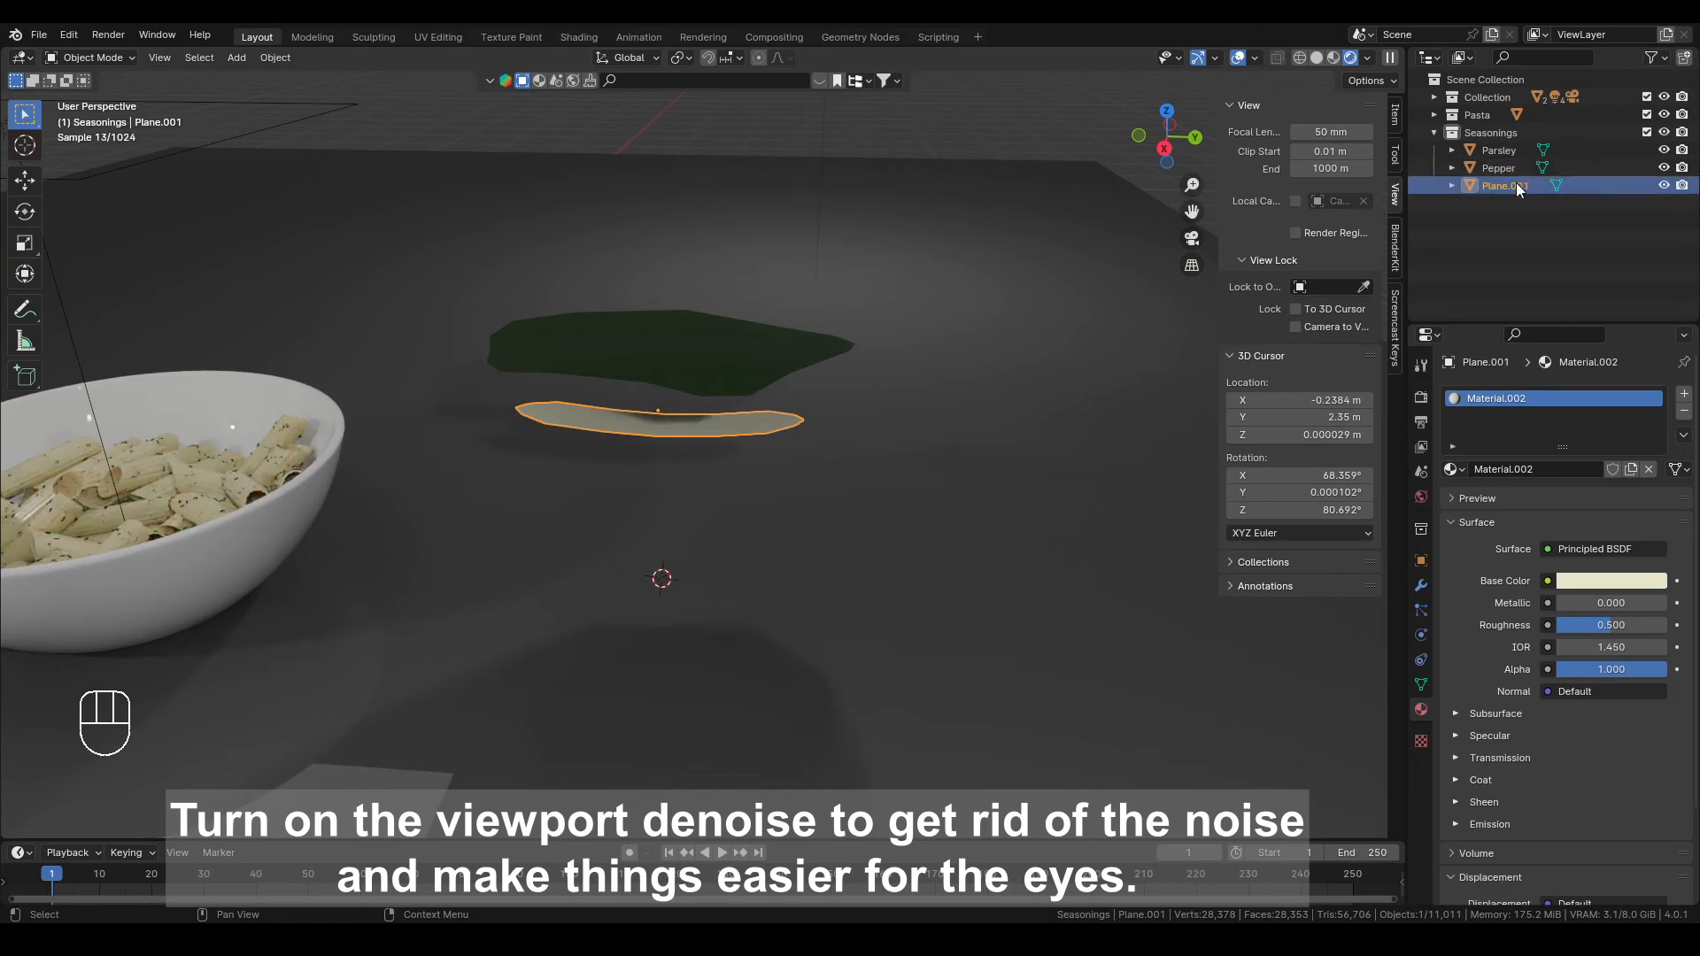
{"action": "type", "text": "Pare"}
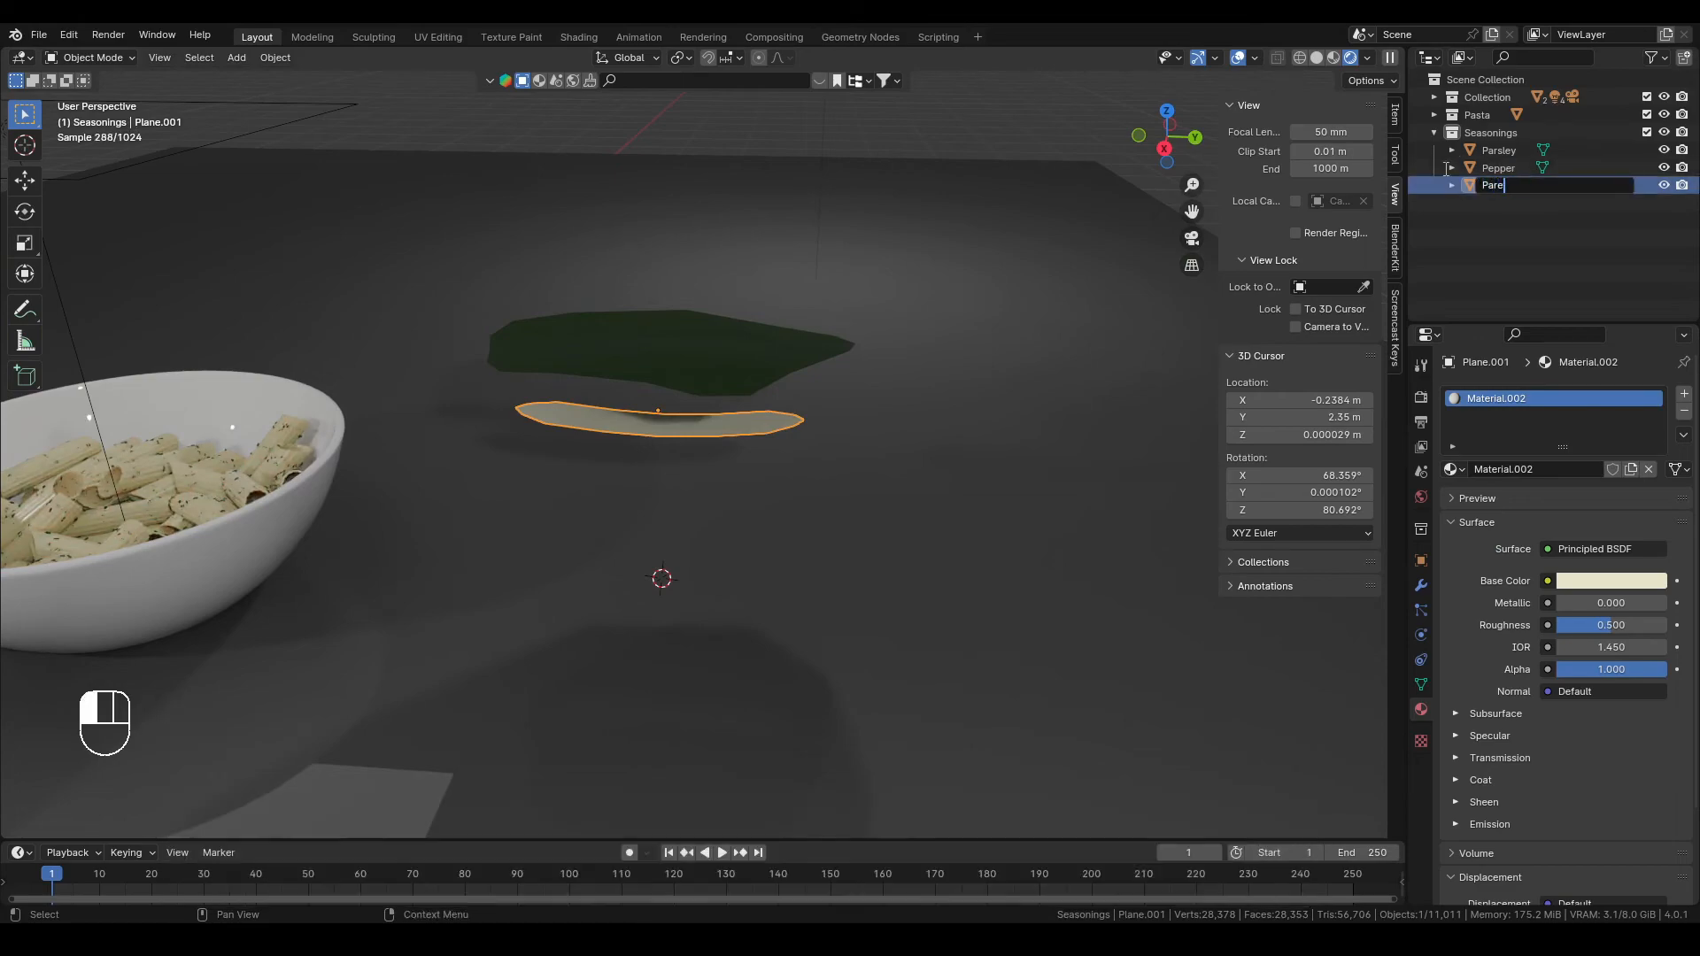
{"action": "key", "text": "Return"}
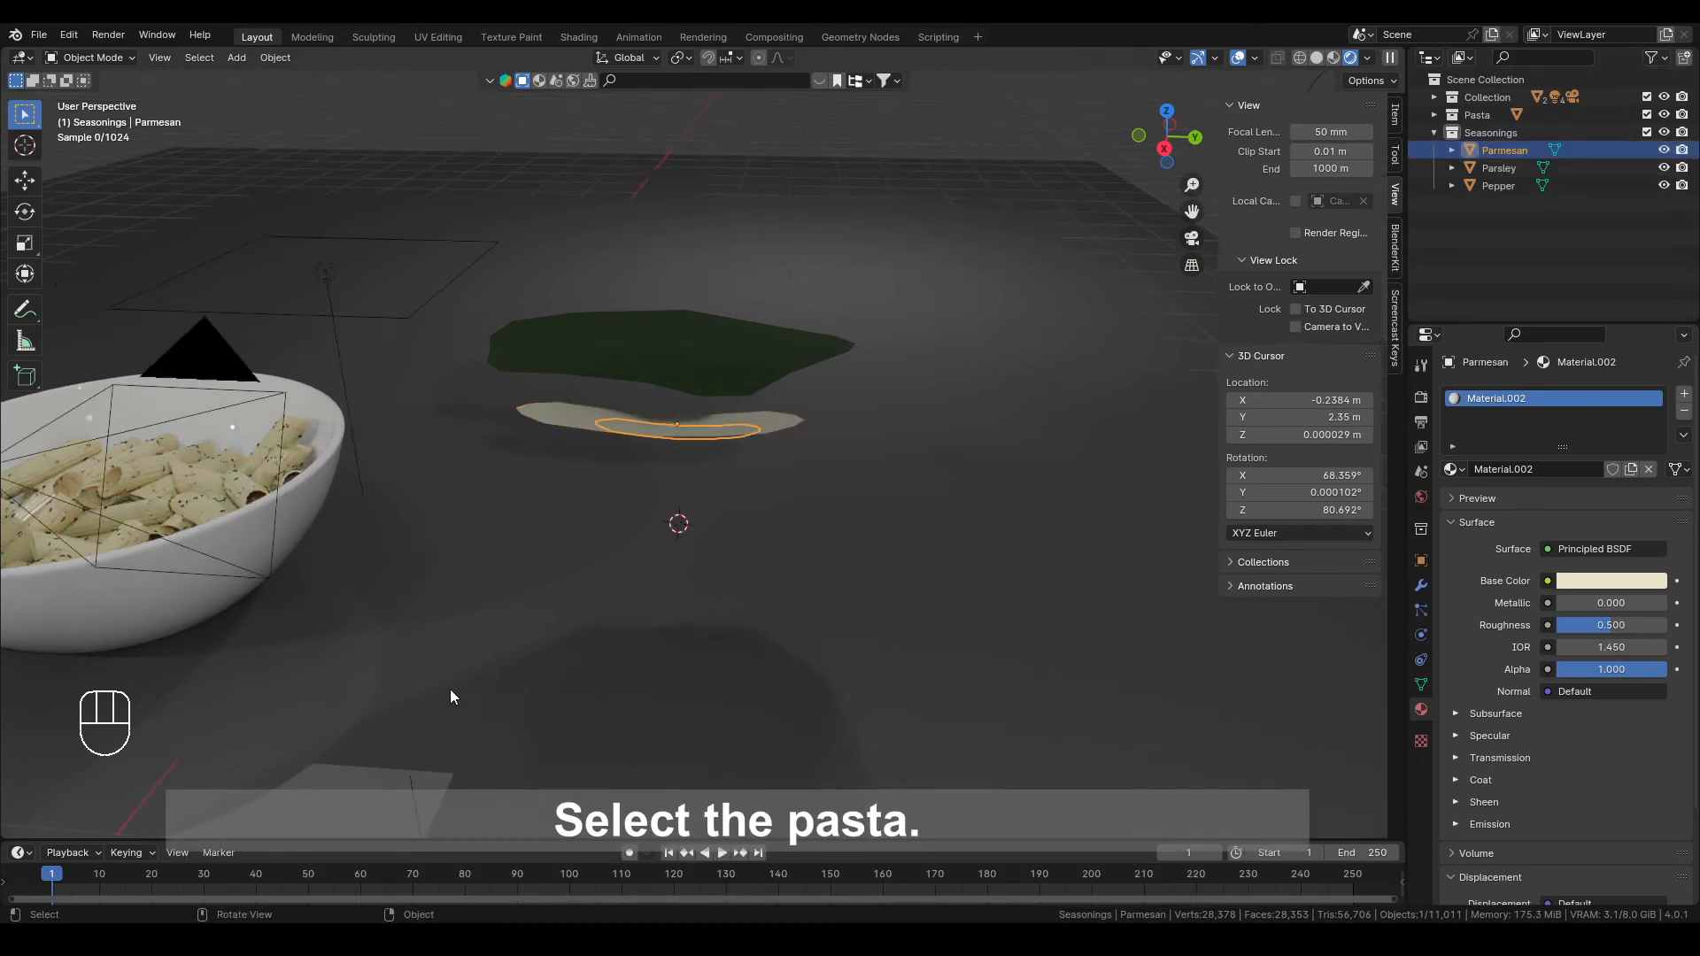
Look through the camera and select the pasta in the bowl
{"action": "scroll", "coordinate": [452, 695], "scroll_direction": "down", "scroll_amount": 3}
{"action": "middle_click_drag", "start_coordinate": [695, 494], "coordinate": [832, 340], "text": "shift"}
{"action": "scroll", "coordinate": [832, 340], "scroll_direction": "up", "scroll_amount": 3}
{"action": "left_click", "coordinate": [1192, 239]}
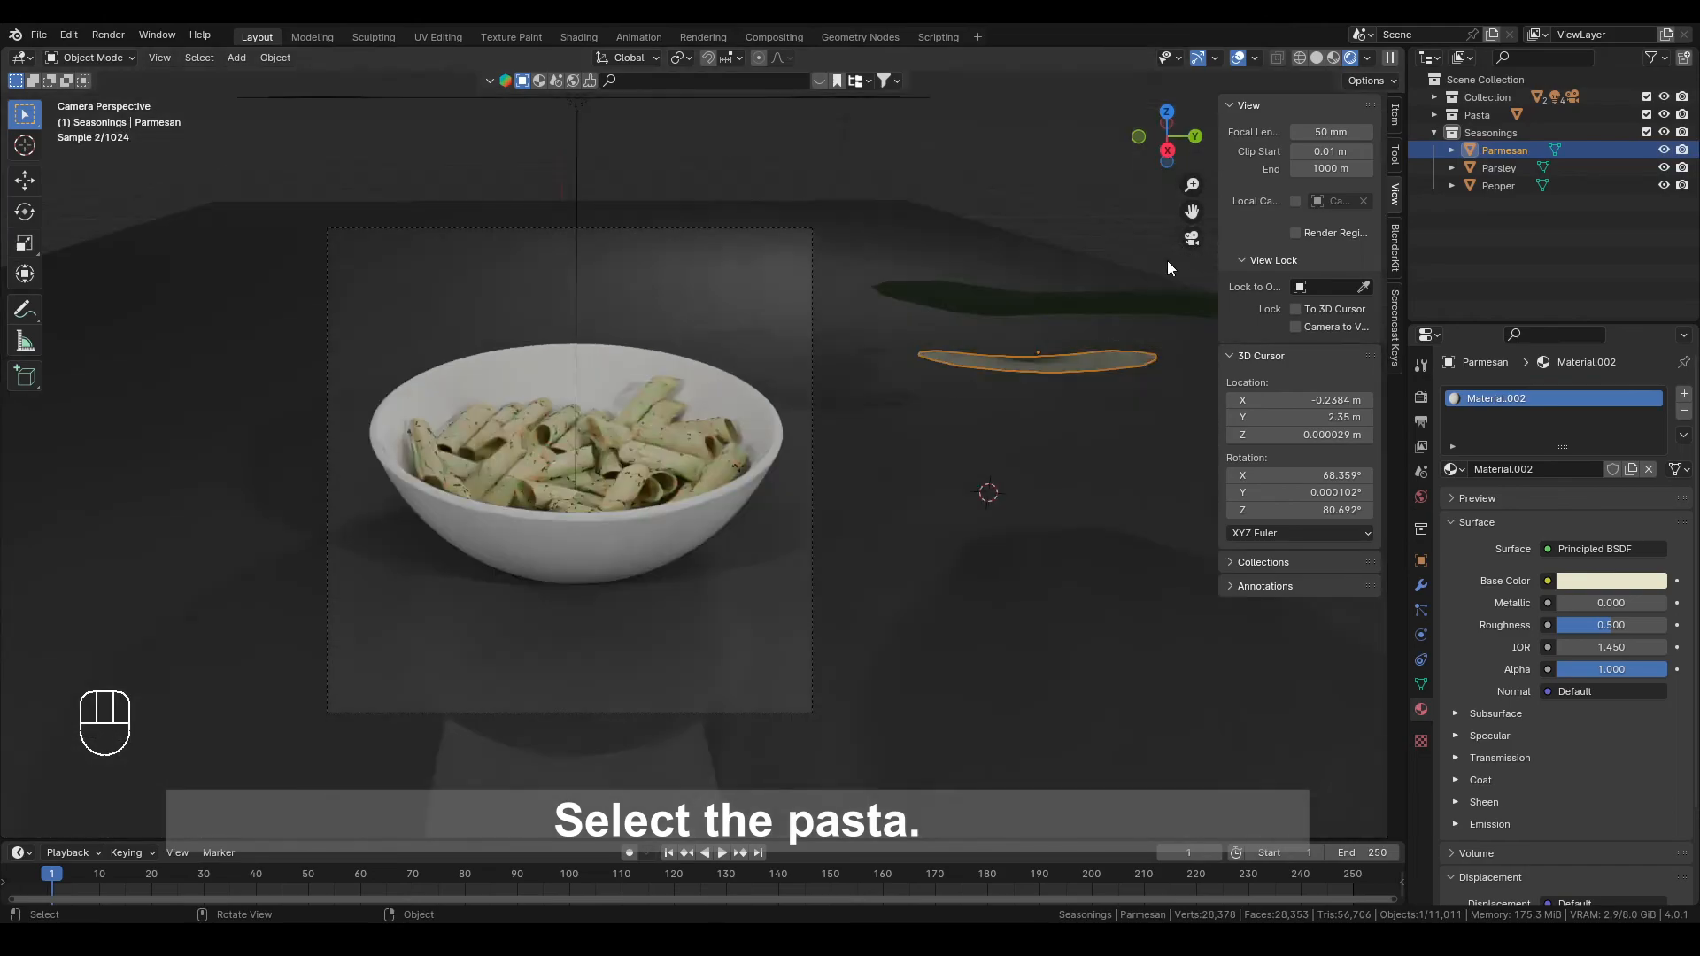
{"action": "scroll", "coordinate": [720, 399], "scroll_direction": "up", "scroll_amount": 3}
{"action": "middle_click_drag", "start_coordinate": [720, 398], "coordinate": [731, 407], "text": "shift"}
{"action": "left_click", "coordinate": [715, 448]}
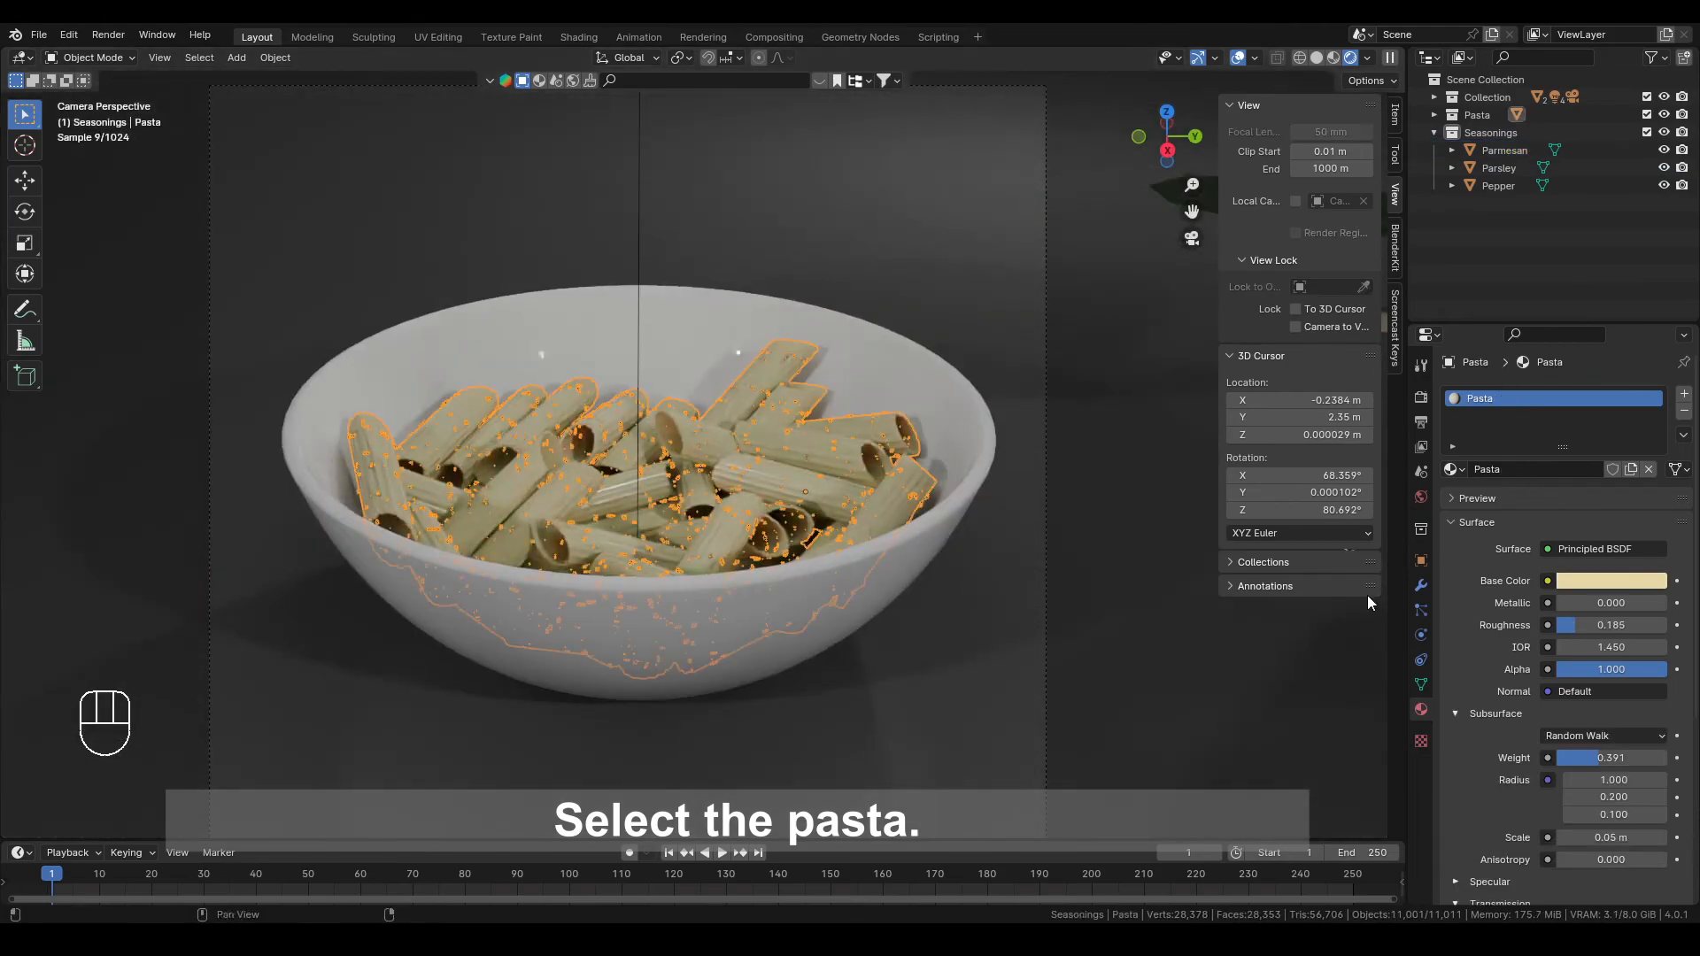
Add a third particle system to the pasta and hide the first two particle systems in the viewport
{"action": "left_click", "coordinate": [1421, 610]}
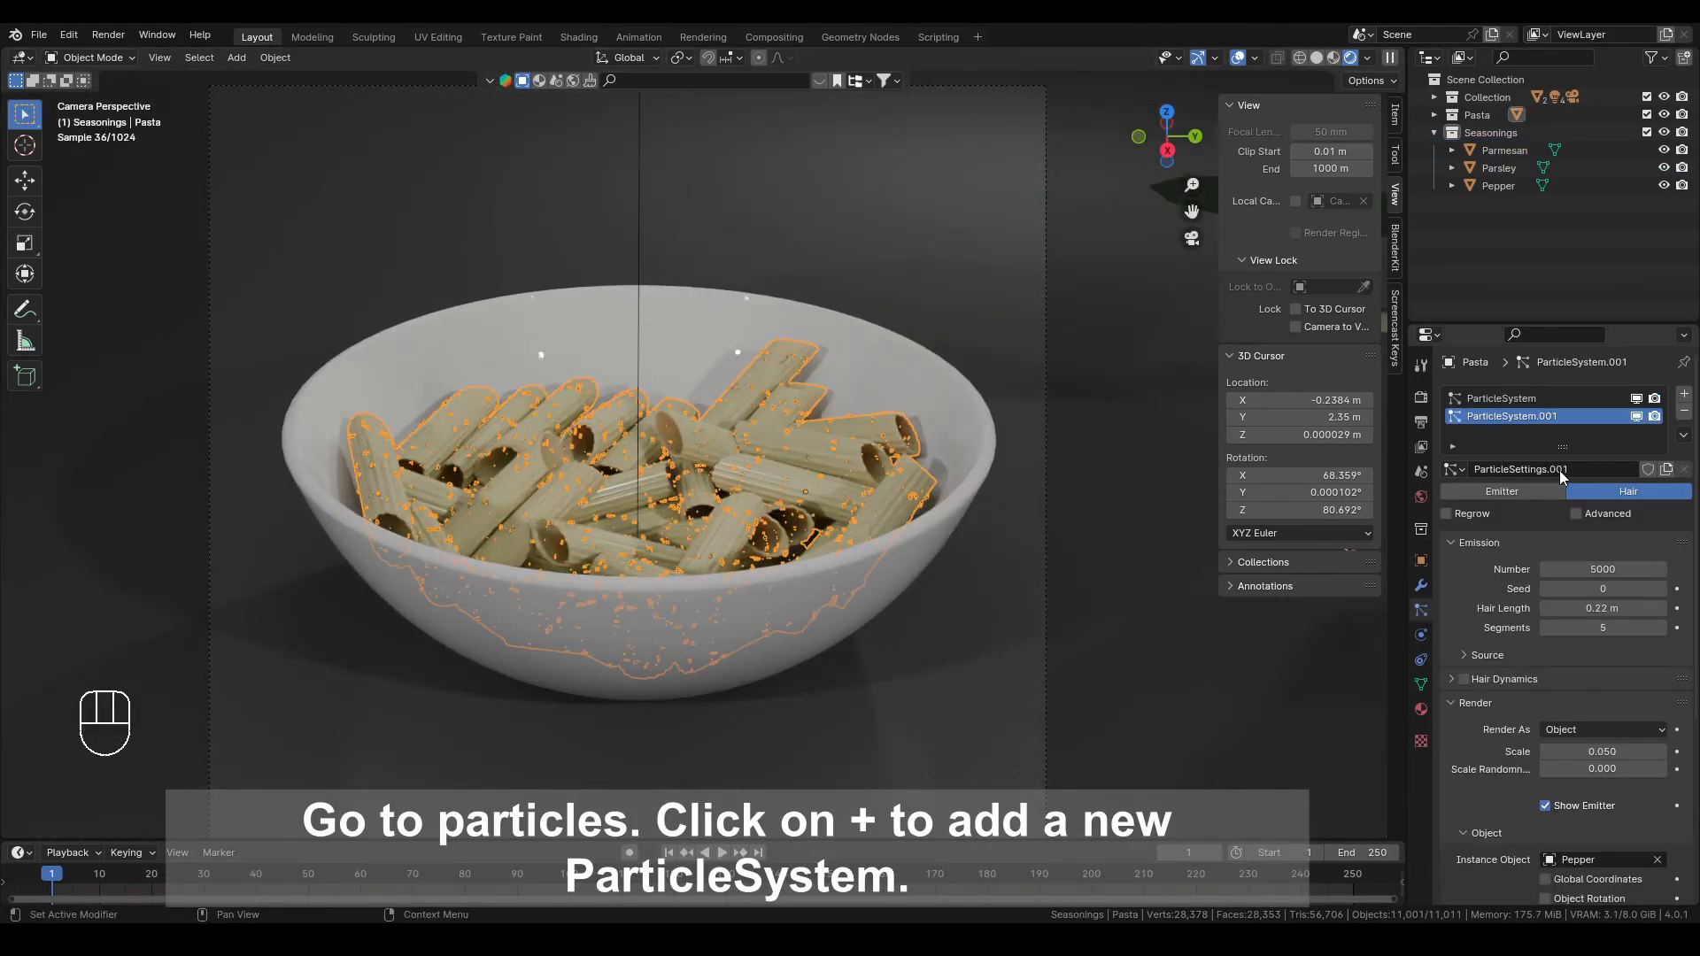
{"action": "left_click", "coordinate": [1686, 398]}
{"action": "left_click", "coordinate": [1638, 416]}
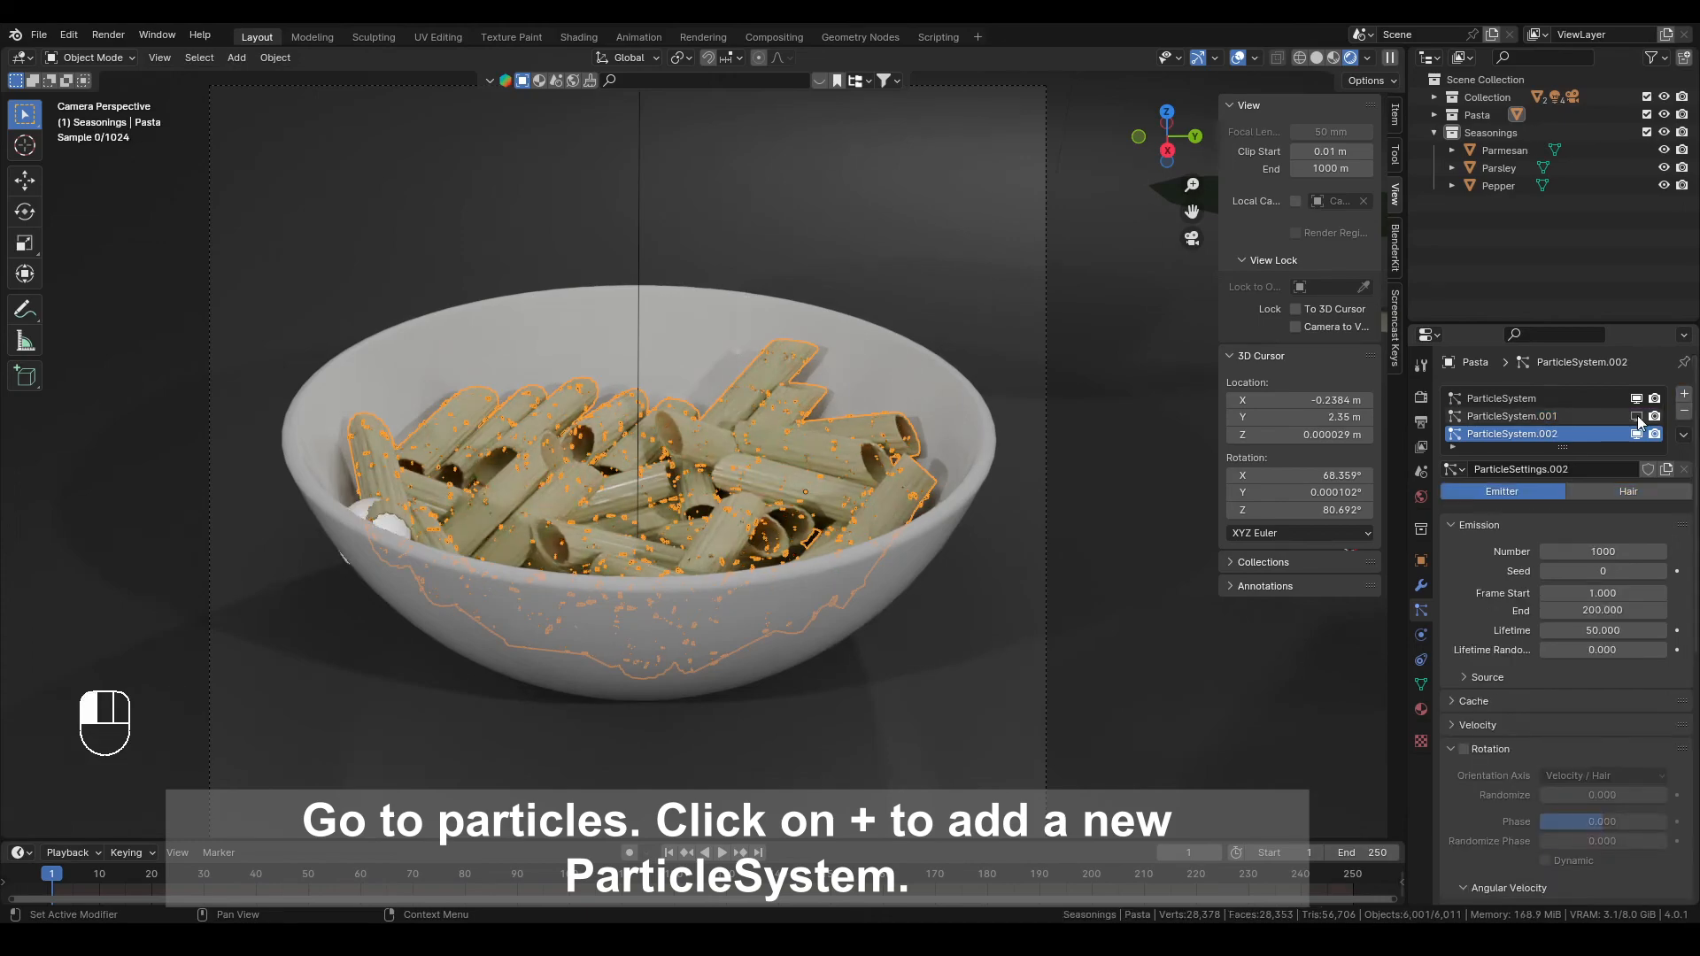
{"action": "left_click", "coordinate": [1640, 399]}
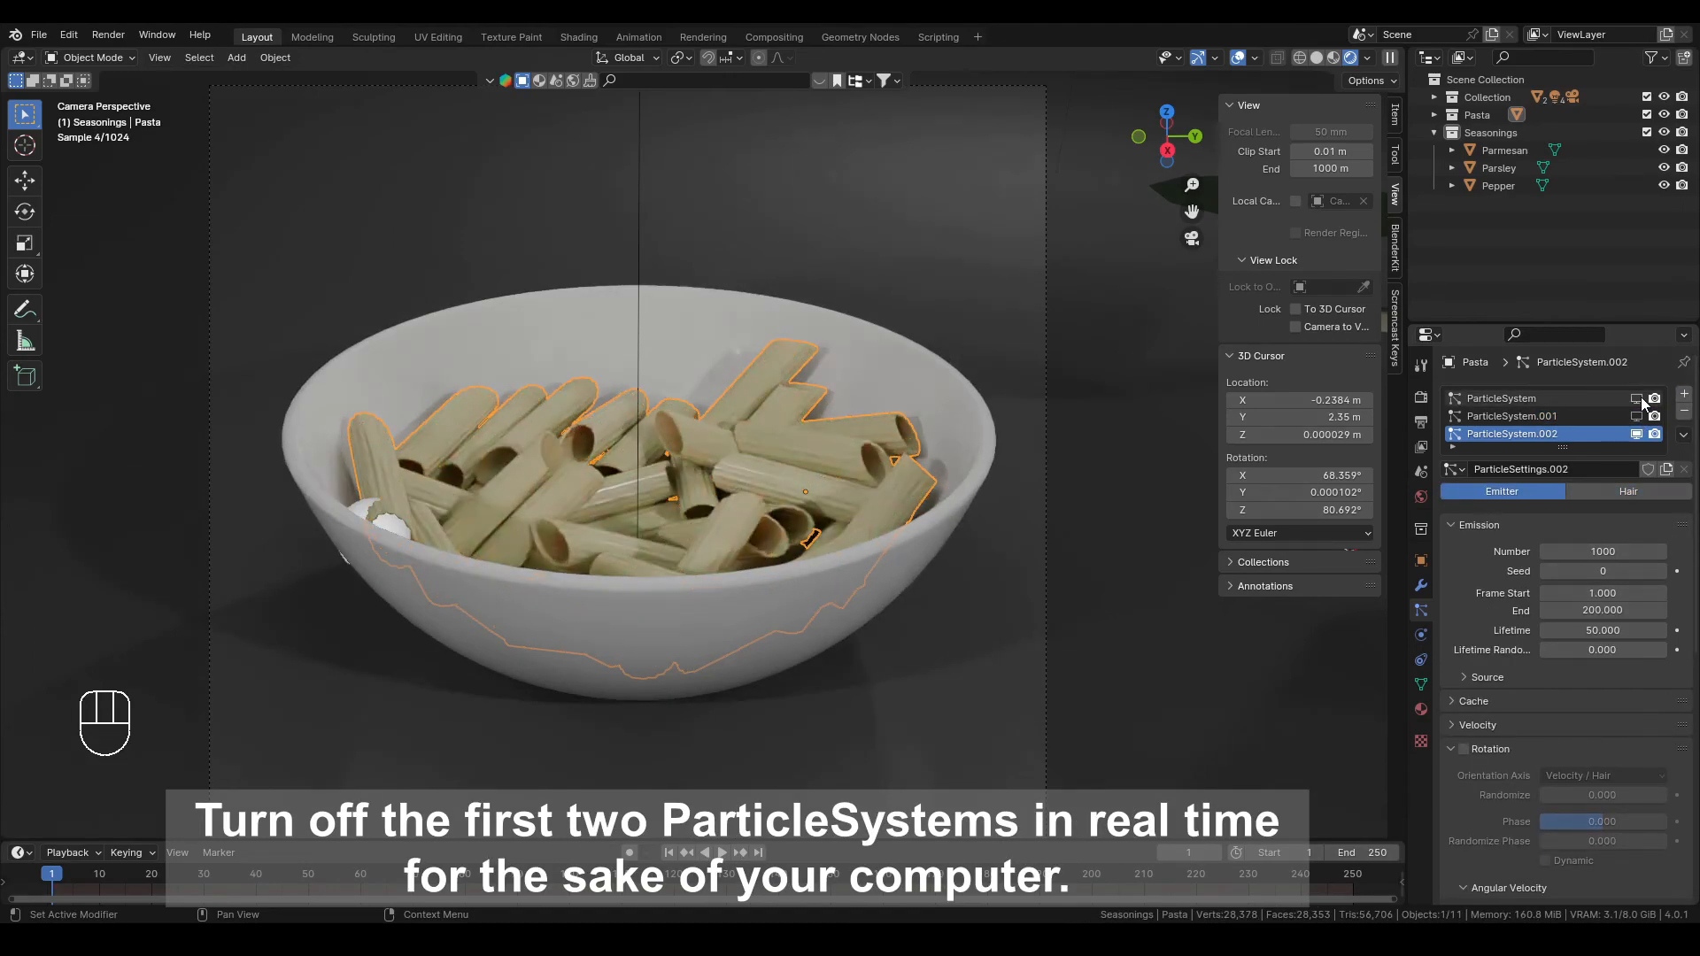
Set the new particle system to render as Object
{"action": "middle_click_drag", "start_coordinate": [769, 556], "coordinate": [562, 514], "text": "shift"}
{"action": "scroll", "coordinate": [640, 487], "scroll_direction": "down", "scroll_amount": 4}
{"action": "middle_click_drag", "start_coordinate": [810, 471], "coordinate": [736, 455], "text": "shift"}
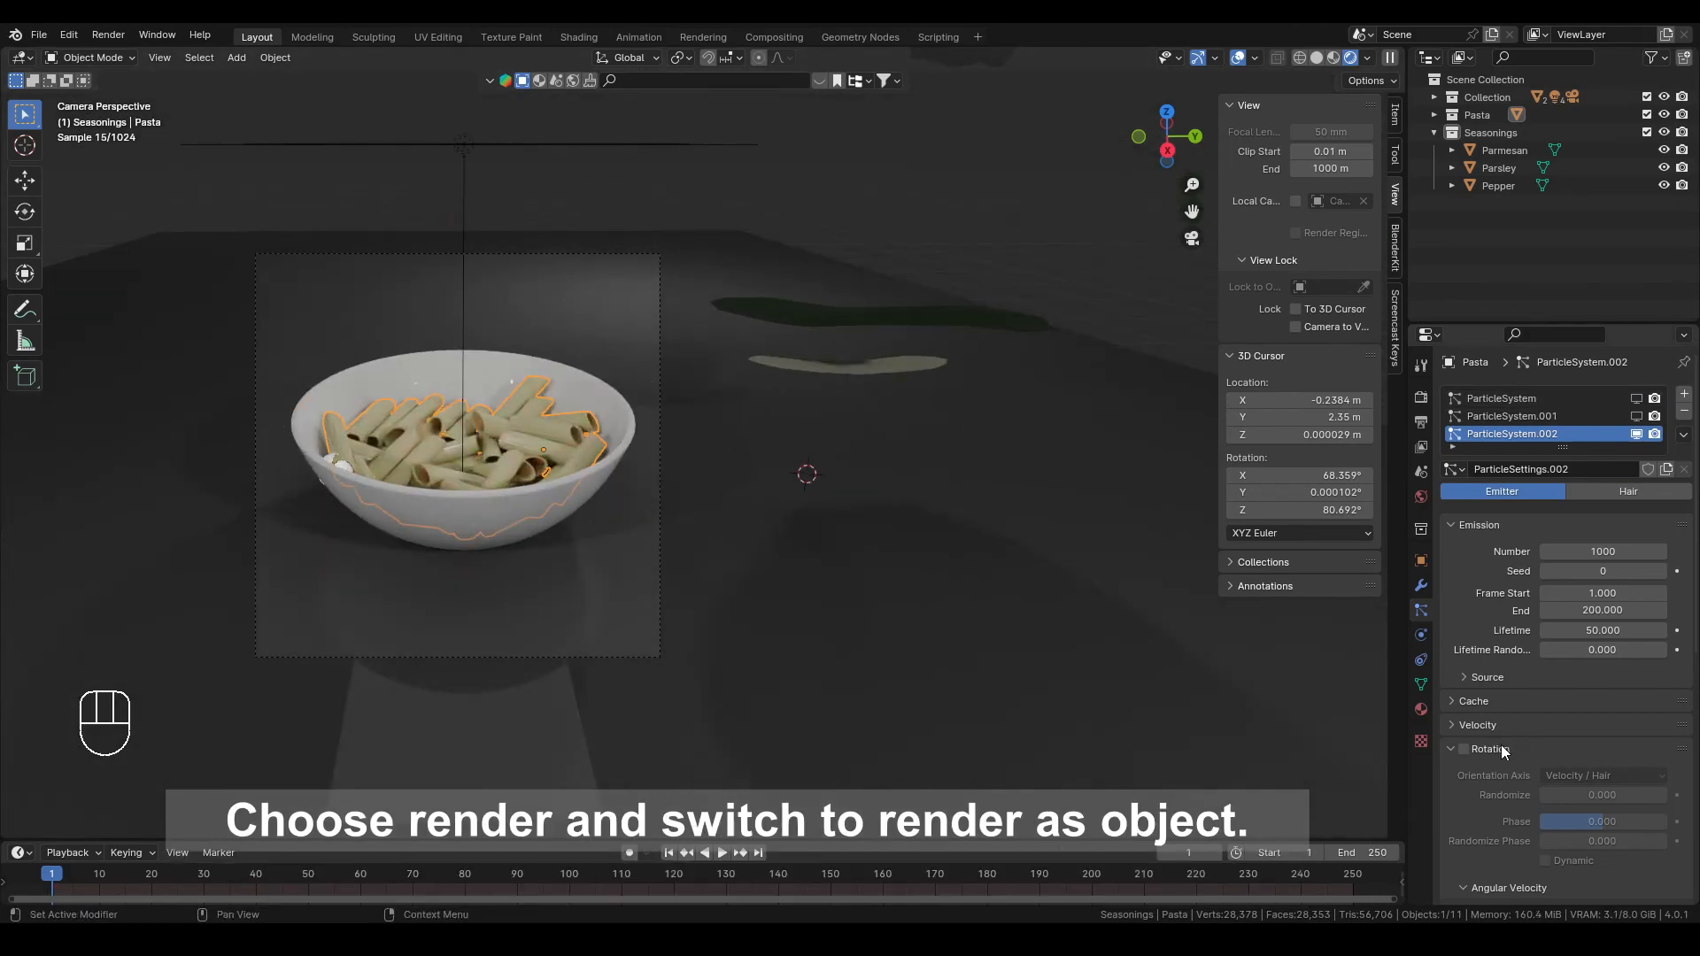
{"action": "left_click", "coordinate": [1501, 746]}
{"action": "scroll", "coordinate": [1516, 749], "scroll_direction": "down", "scroll_amount": 4}
{"action": "left_click", "coordinate": [1603, 682]}
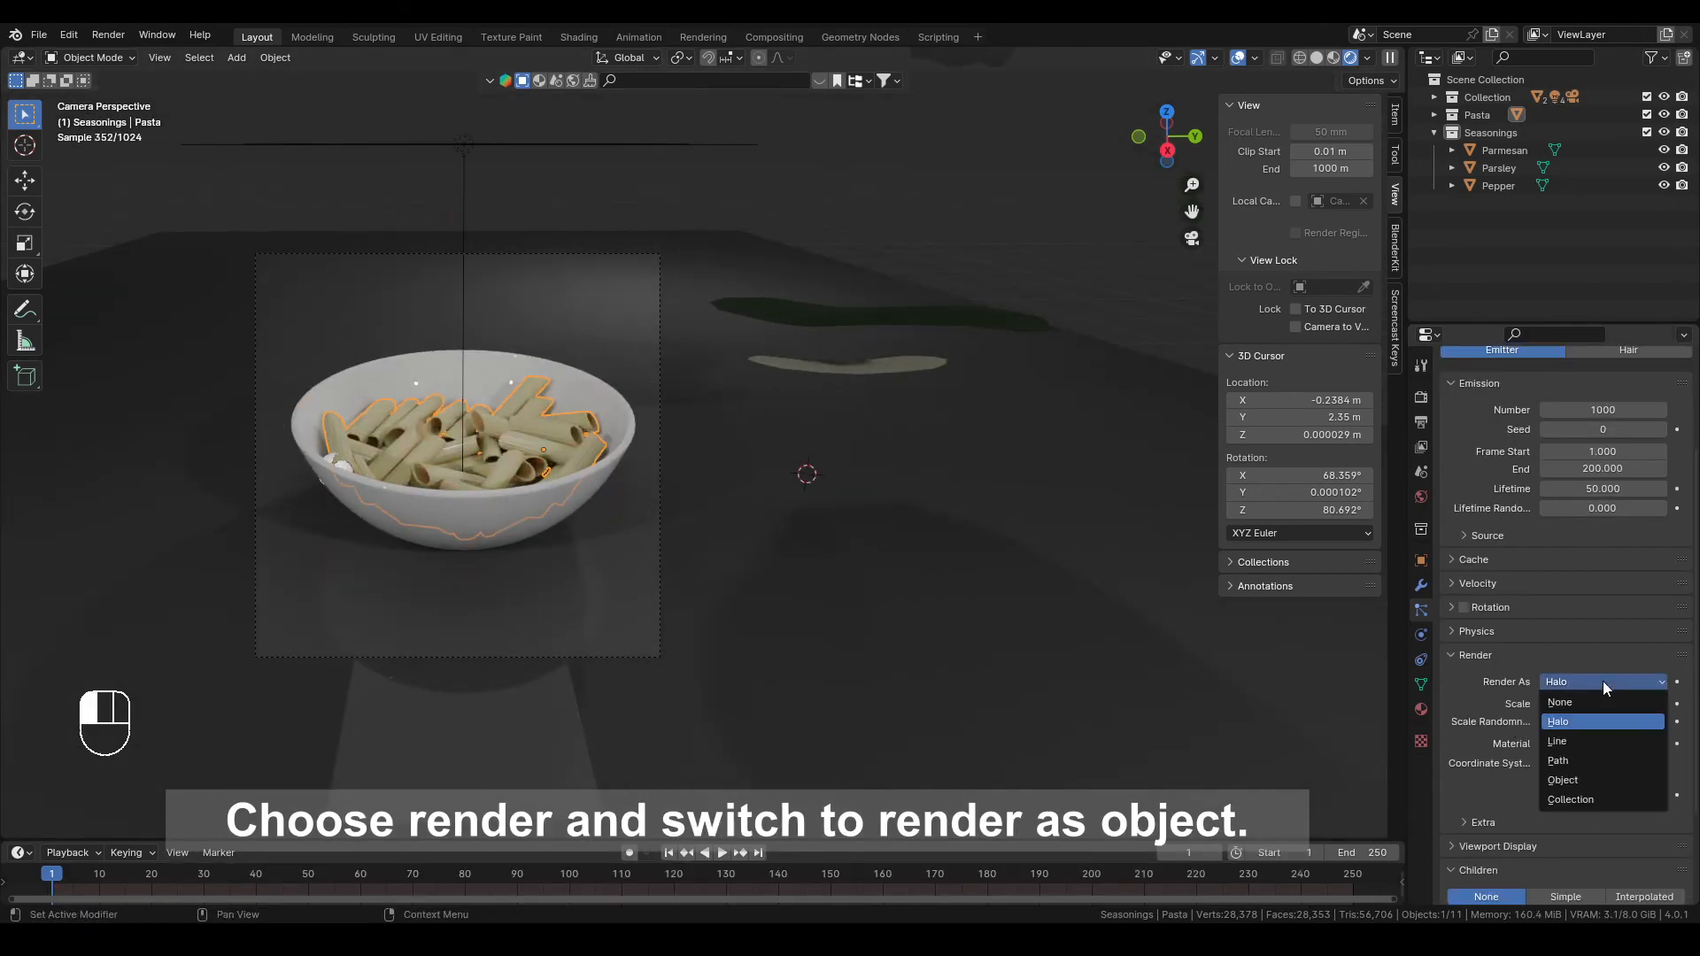
{"action": "left_click", "coordinate": [1575, 767]}
{"action": "scroll", "coordinate": [1635, 563], "scroll_direction": "up", "scroll_amount": 4}
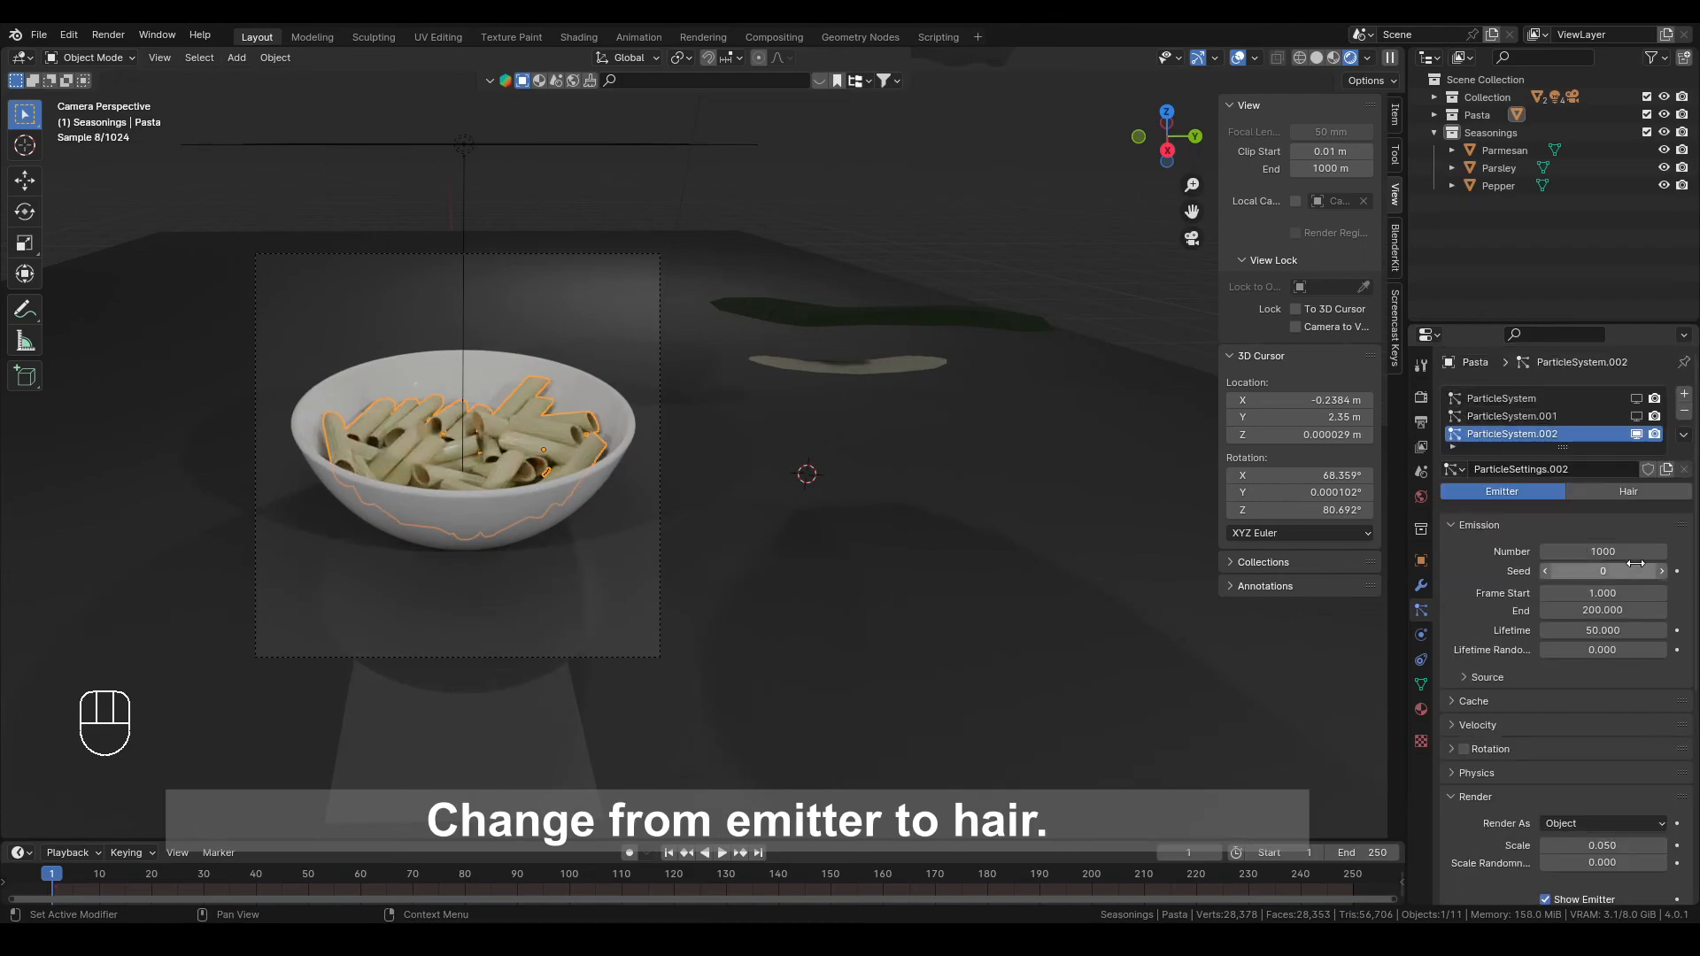
Change the new particle system to Hair and choose Parmesan as its instance object
{"action": "left_click", "coordinate": [1617, 490]}
{"action": "scroll", "coordinate": [1608, 540], "scroll_direction": "down", "scroll_amount": 3}
{"action": "left_click", "coordinate": [1649, 754]}
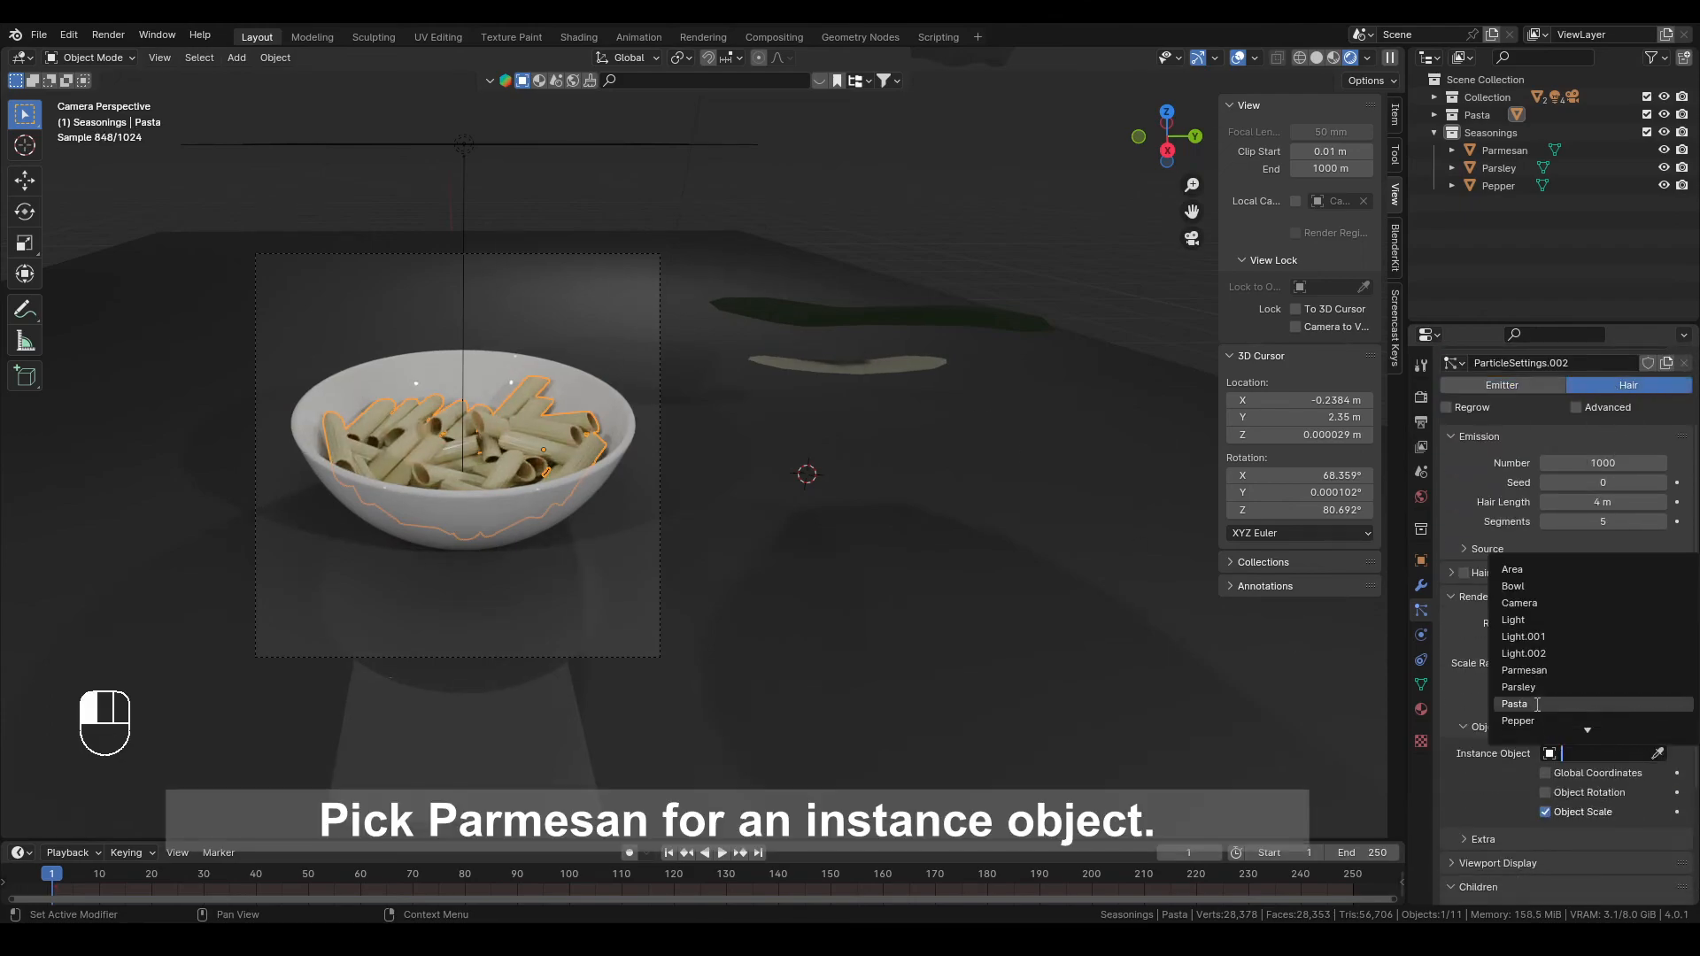
{"action": "left_click", "coordinate": [1657, 753]}
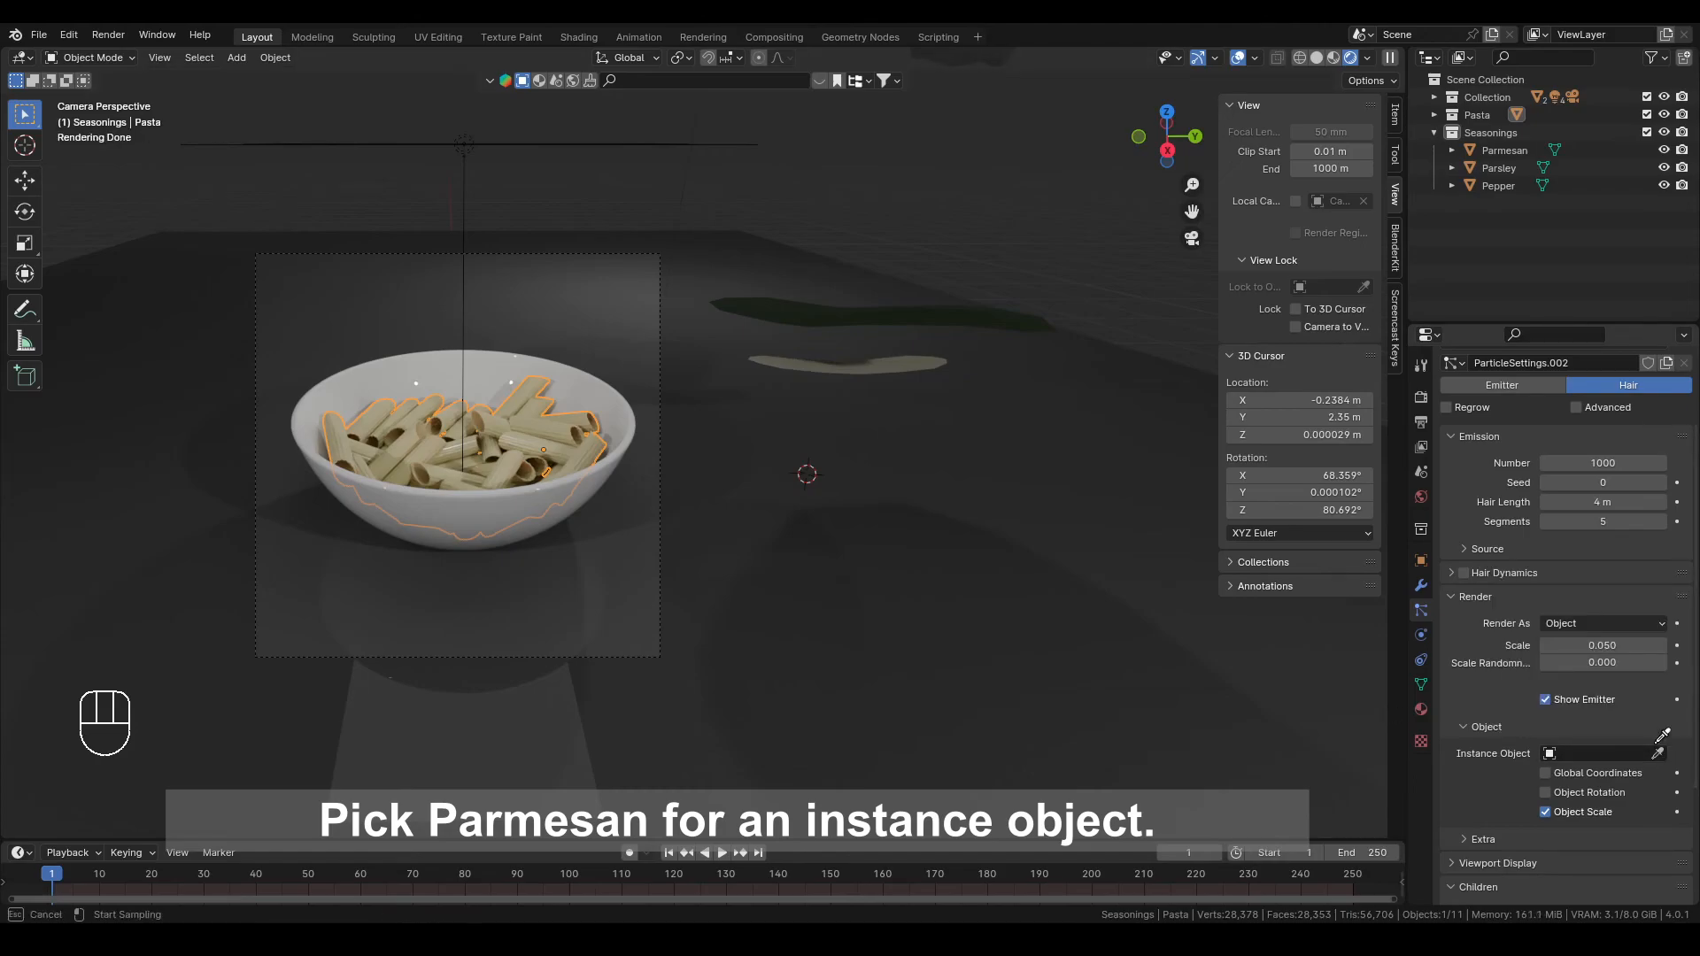
{"action": "left_click", "coordinate": [1509, 148]}
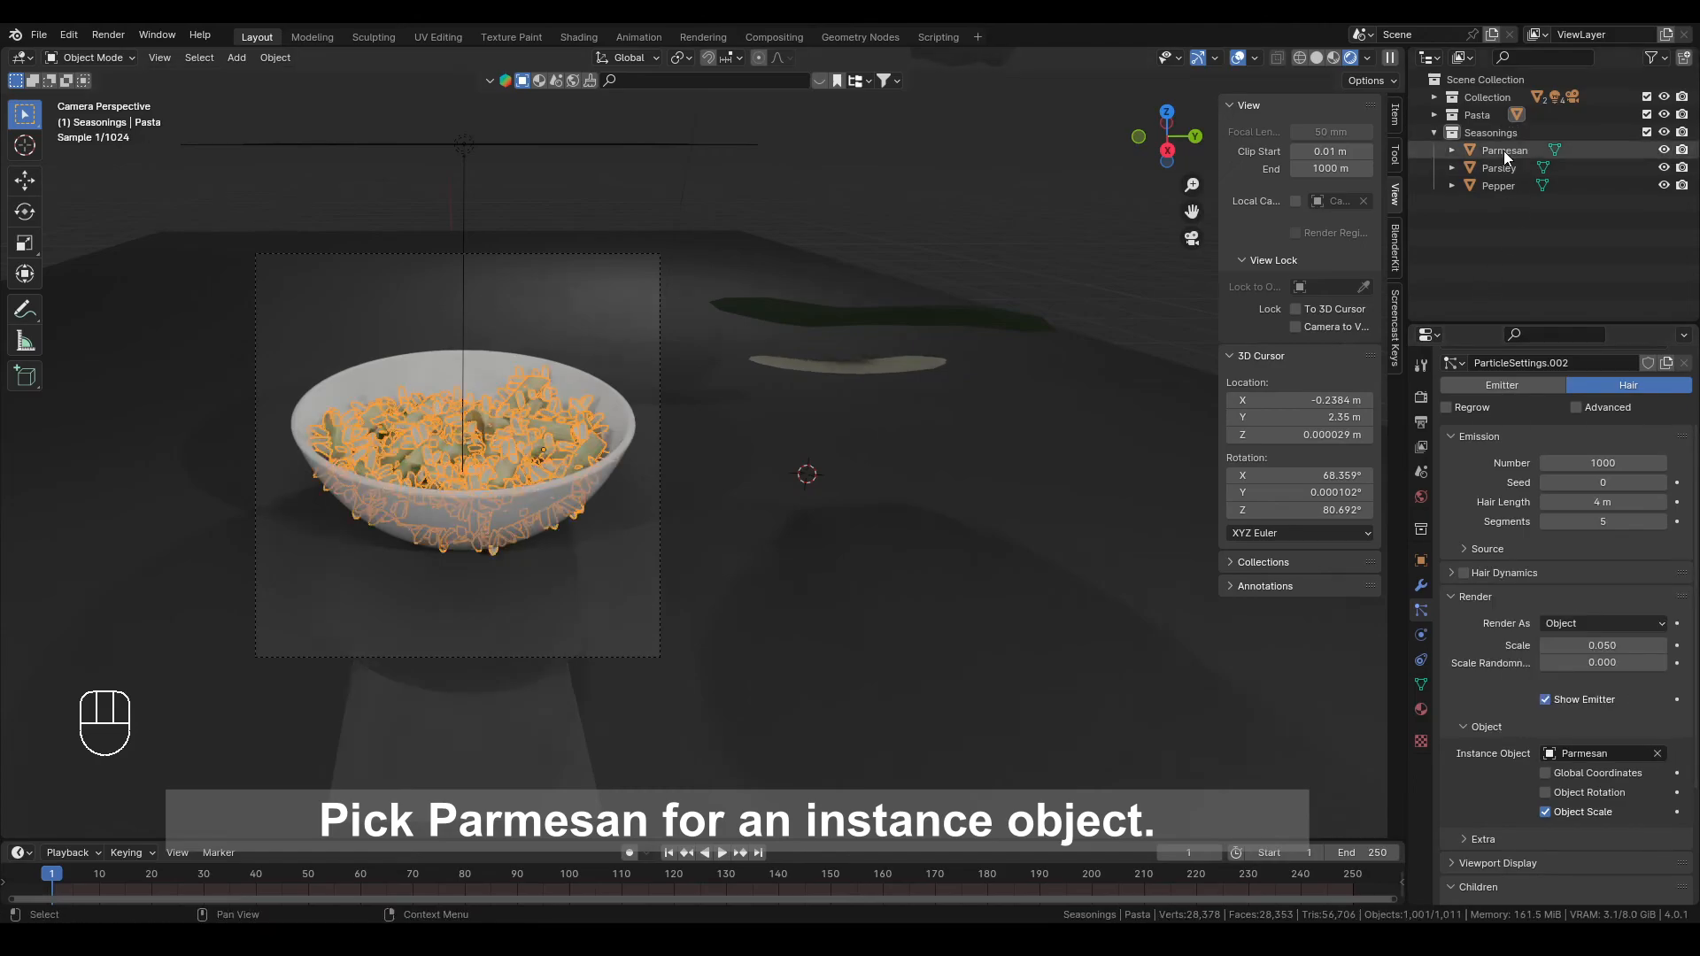
Set the Parmesan particle system's hair length to about 0.612 m and hide the viewport overlays
{"action": "middle_click_drag", "start_coordinate": [726, 511], "coordinate": [725, 530]}
{"action": "scroll", "coordinate": [726, 530], "scroll_direction": "up", "scroll_amount": 3}
{"action": "scroll", "coordinate": [1585, 598], "scroll_direction": "up", "scroll_amount": 3}
{"action": "left_click_drag", "start_coordinate": [1586, 606], "coordinate": [1632, 591], "text": "shift"}
{"action": "left_click", "coordinate": [1237, 58]}
{"action": "middle_click_drag", "start_coordinate": [851, 345], "coordinate": [1134, 543]}
{"action": "scroll", "coordinate": [873, 422], "scroll_direction": "up", "scroll_amount": 4}
{"action": "scroll", "coordinate": [1134, 543], "scroll_direction": "down", "scroll_amount": 4}
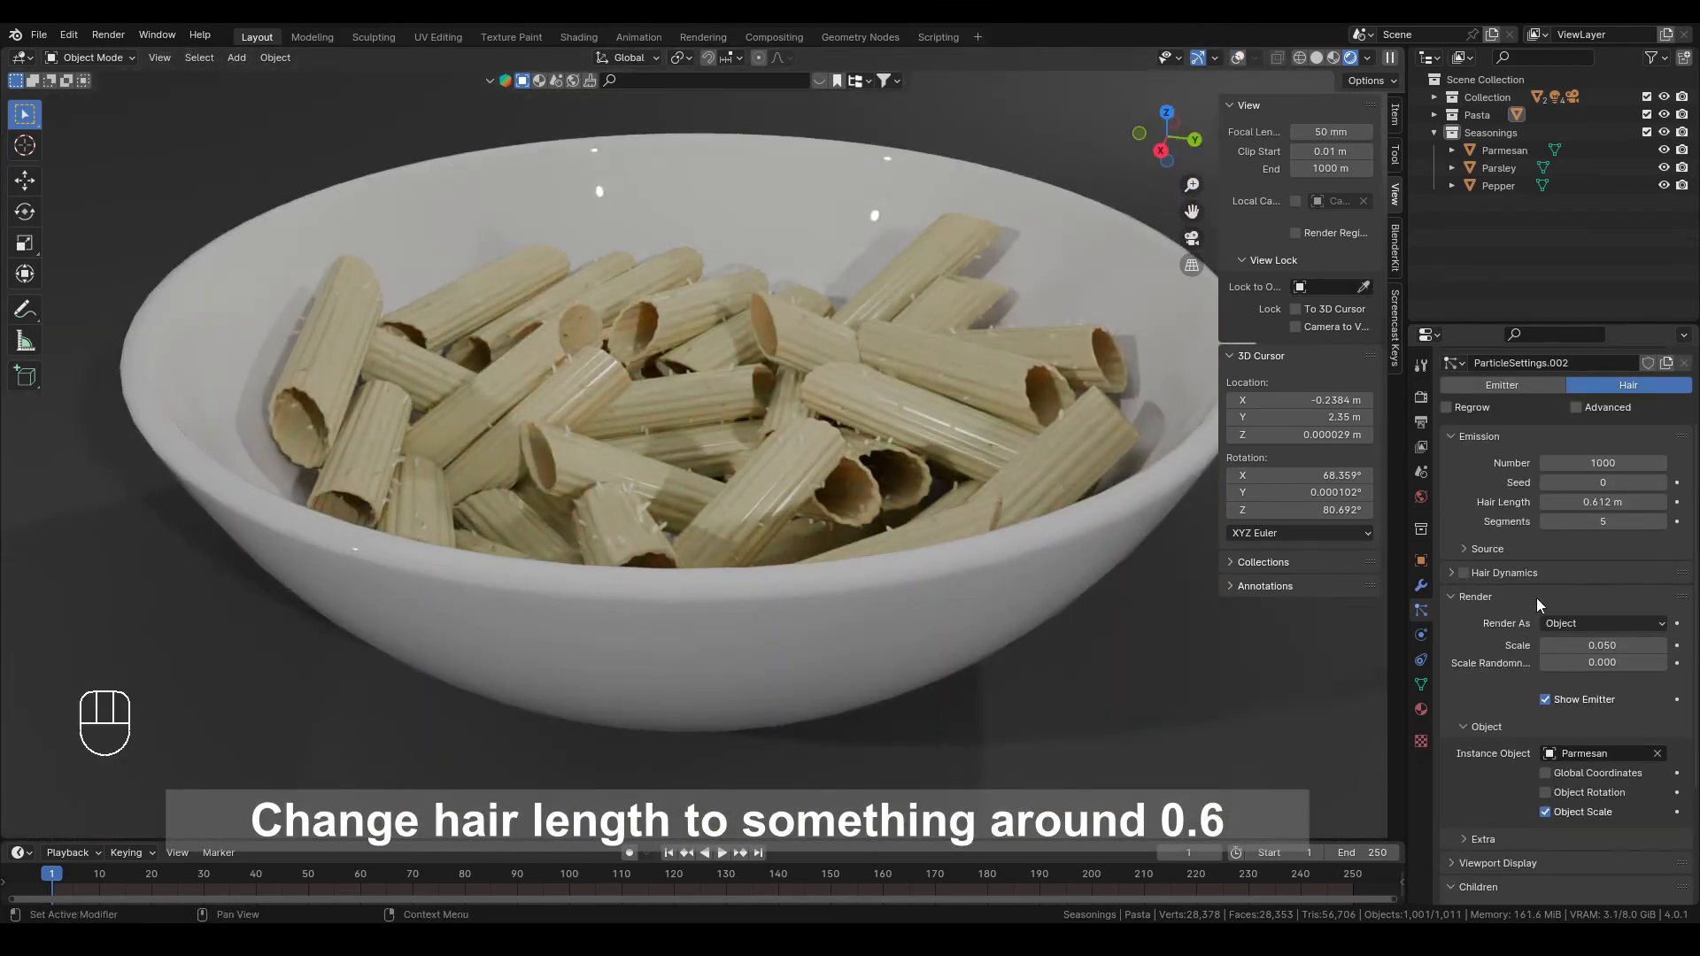
Turn on the advanced options and enable rotation for the Parmesan particle system
{"action": "scroll", "coordinate": [1541, 598], "scroll_direction": "down", "scroll_amount": 1}
{"action": "left_click", "coordinate": [1590, 472]}
{"action": "scroll", "coordinate": [1541, 549], "scroll_direction": "down", "scroll_amount": 3}
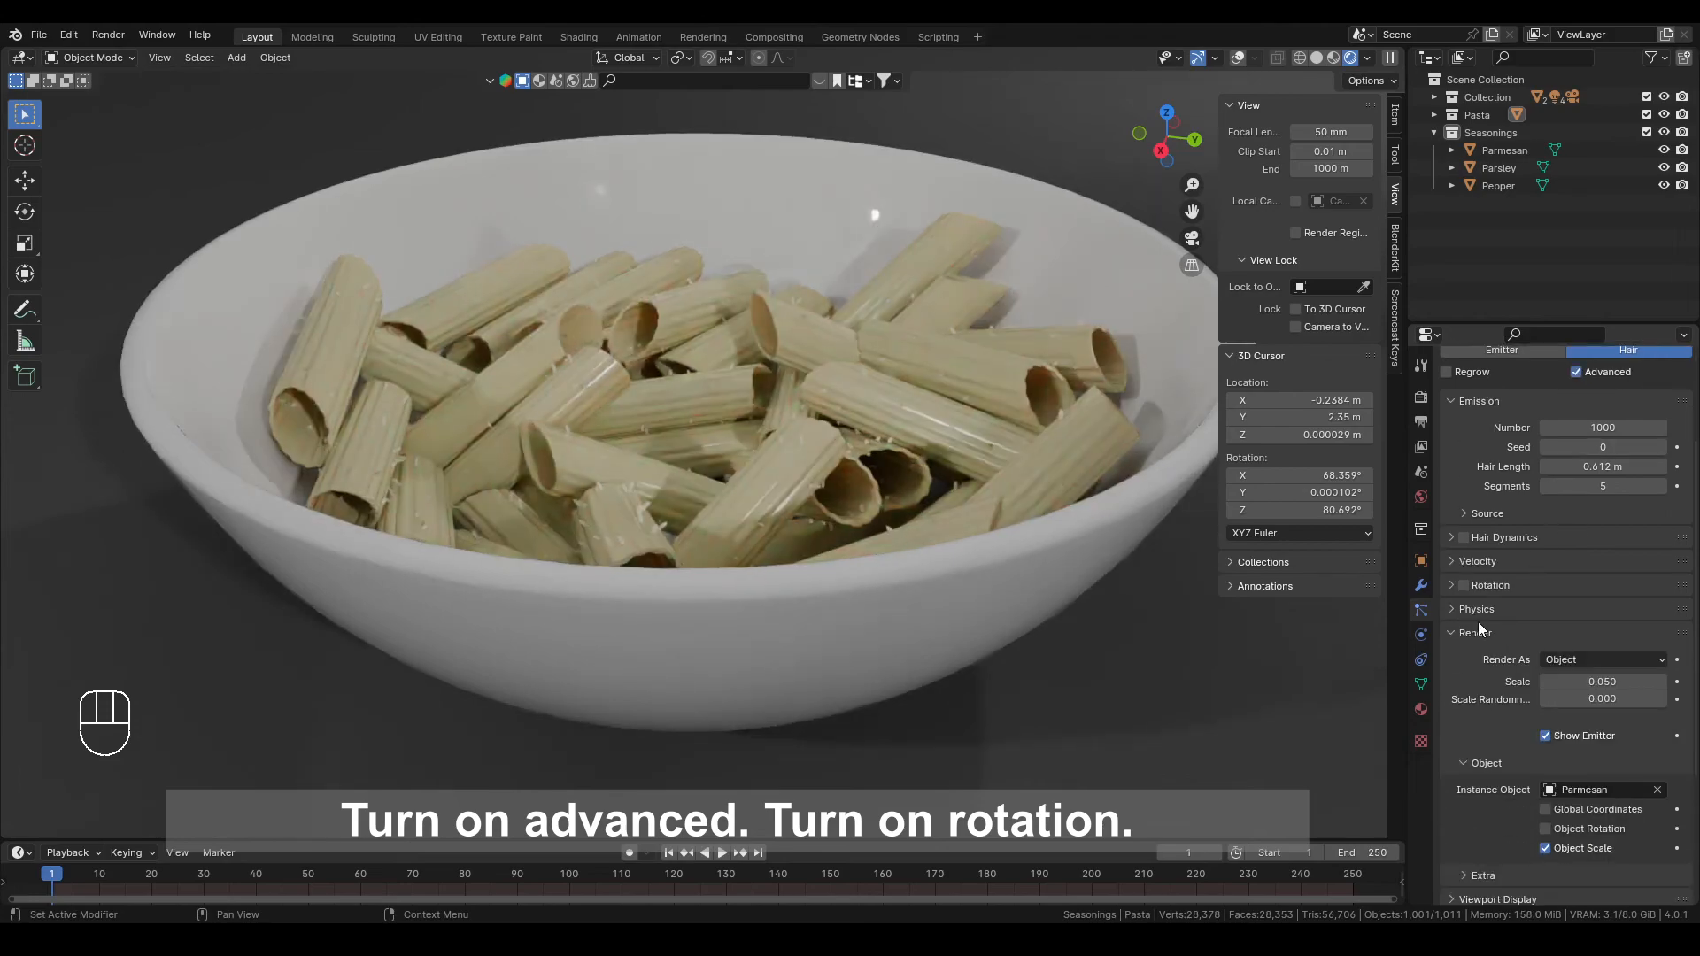
{"action": "left_click", "coordinate": [1465, 586]}
{"action": "left_click", "coordinate": [1507, 585]}
Set the Parmesan particles' rotation phase to 1 and randomize phase to 2
{"action": "scroll", "coordinate": [1538, 604], "scroll_direction": "down", "scroll_amount": 10}
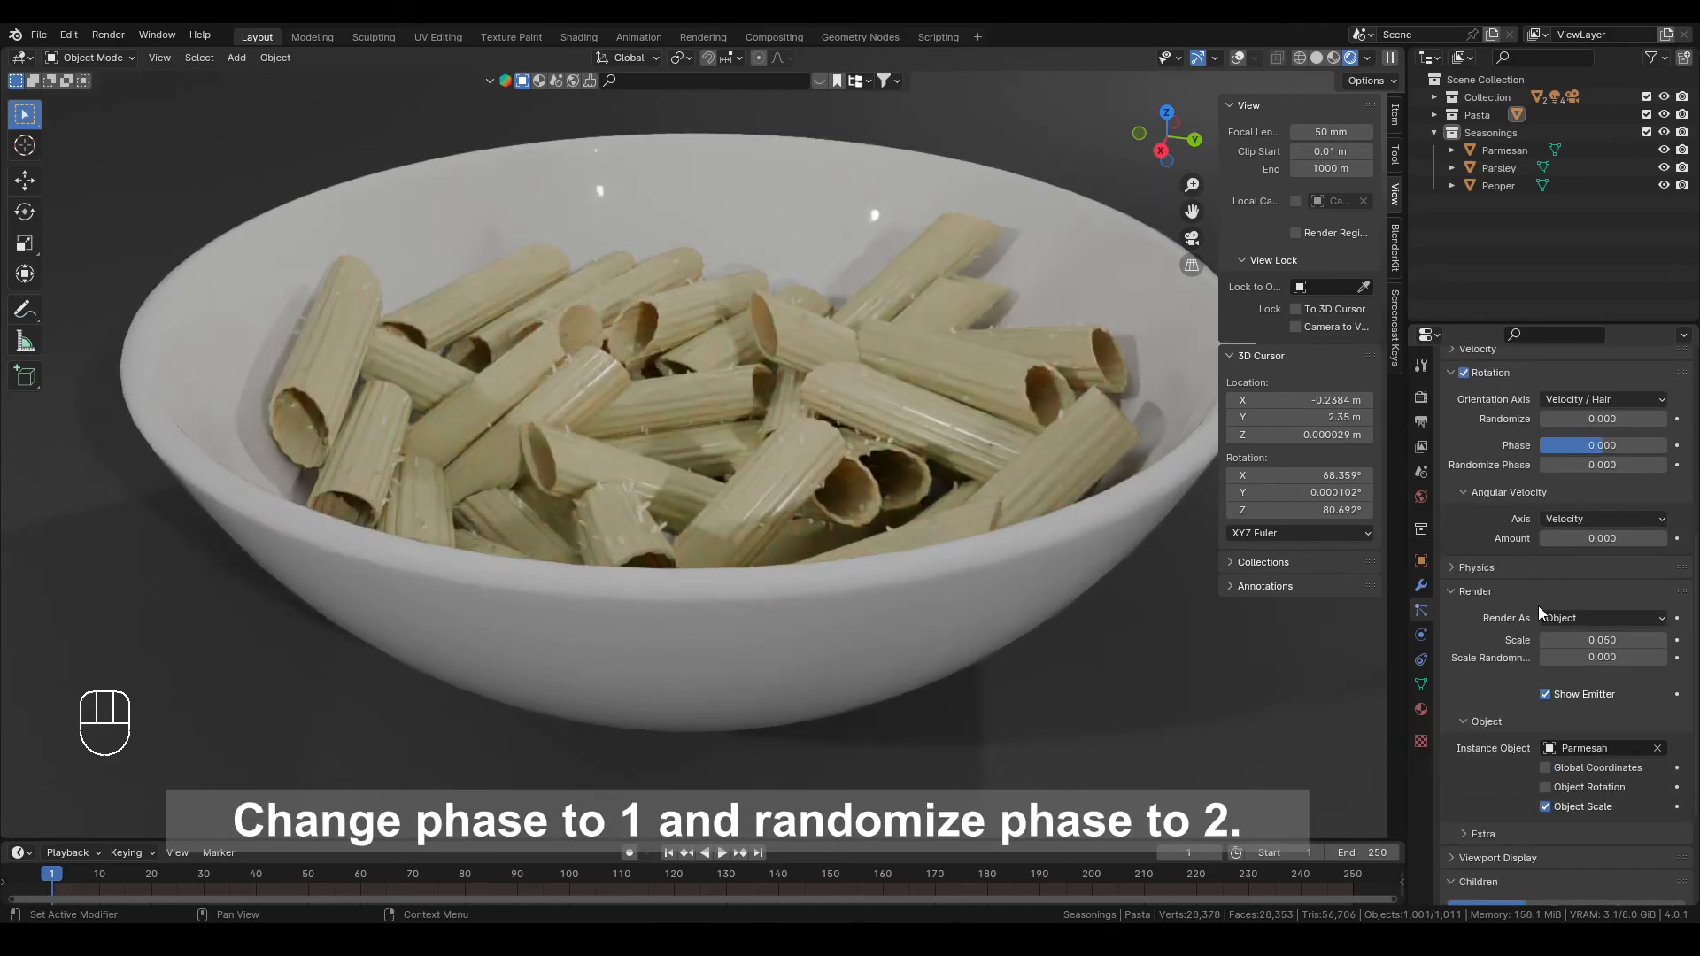
{"action": "scroll", "coordinate": [1590, 613], "scroll_direction": "up", "scroll_amount": 2}
{"action": "scroll", "coordinate": [1585, 609], "scroll_direction": "up", "scroll_amount": 3}
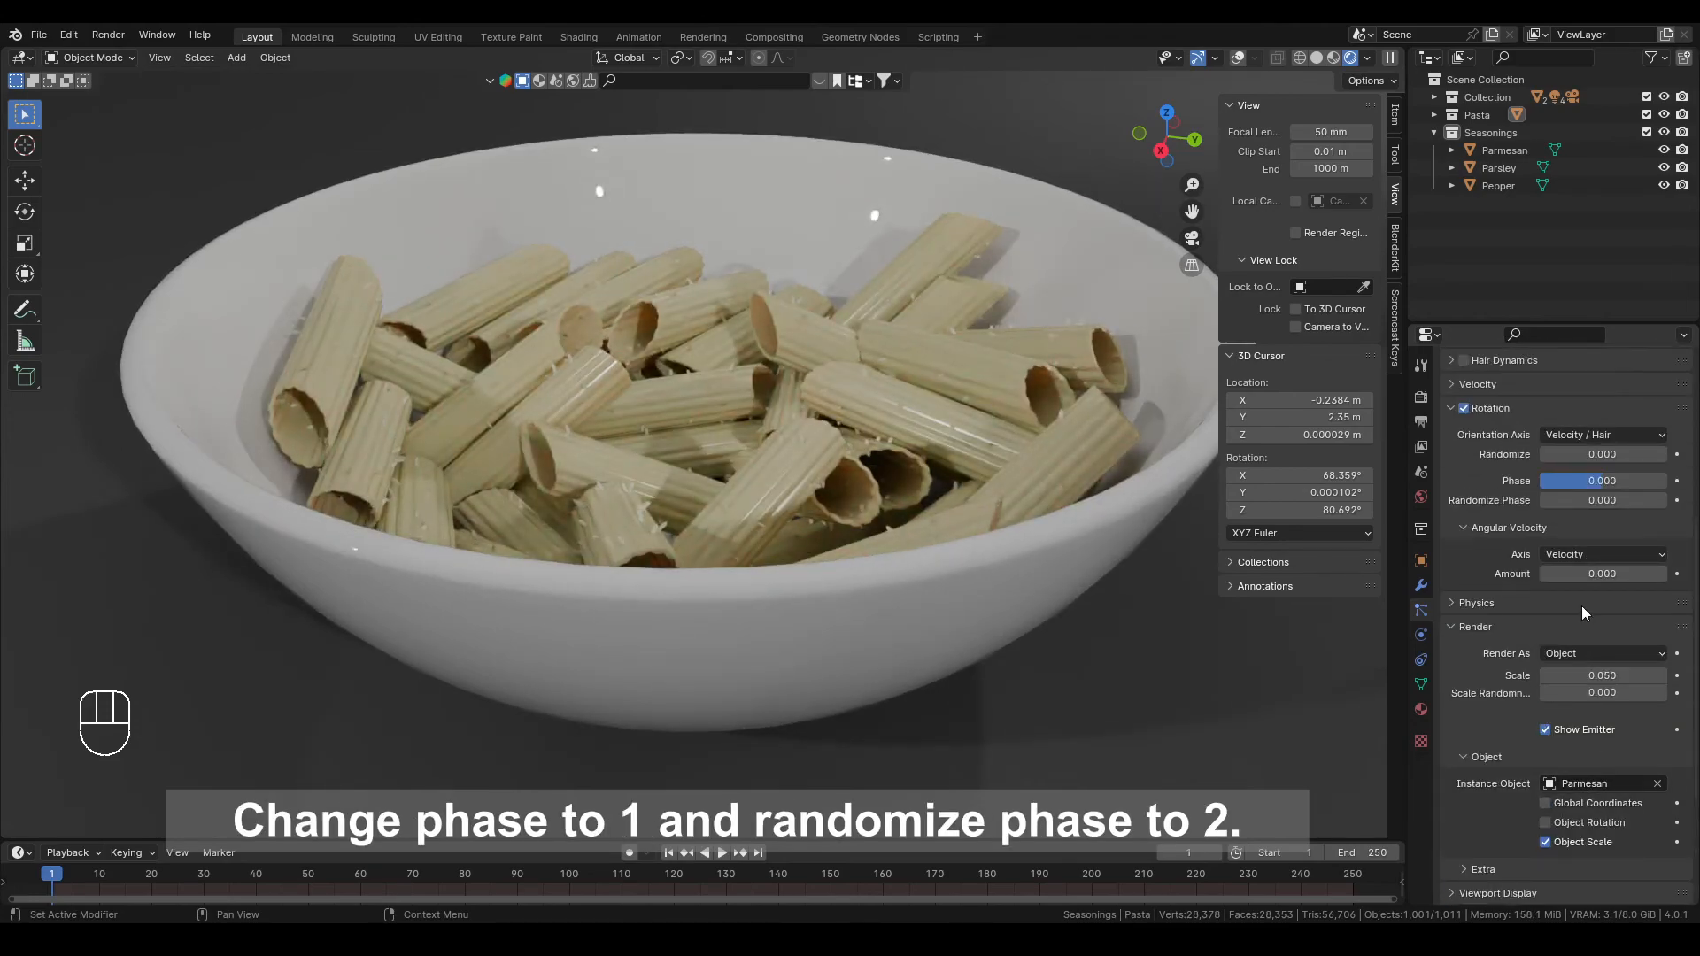
{"action": "left_click_drag", "start_coordinate": [1597, 482], "coordinate": [1667, 500]}
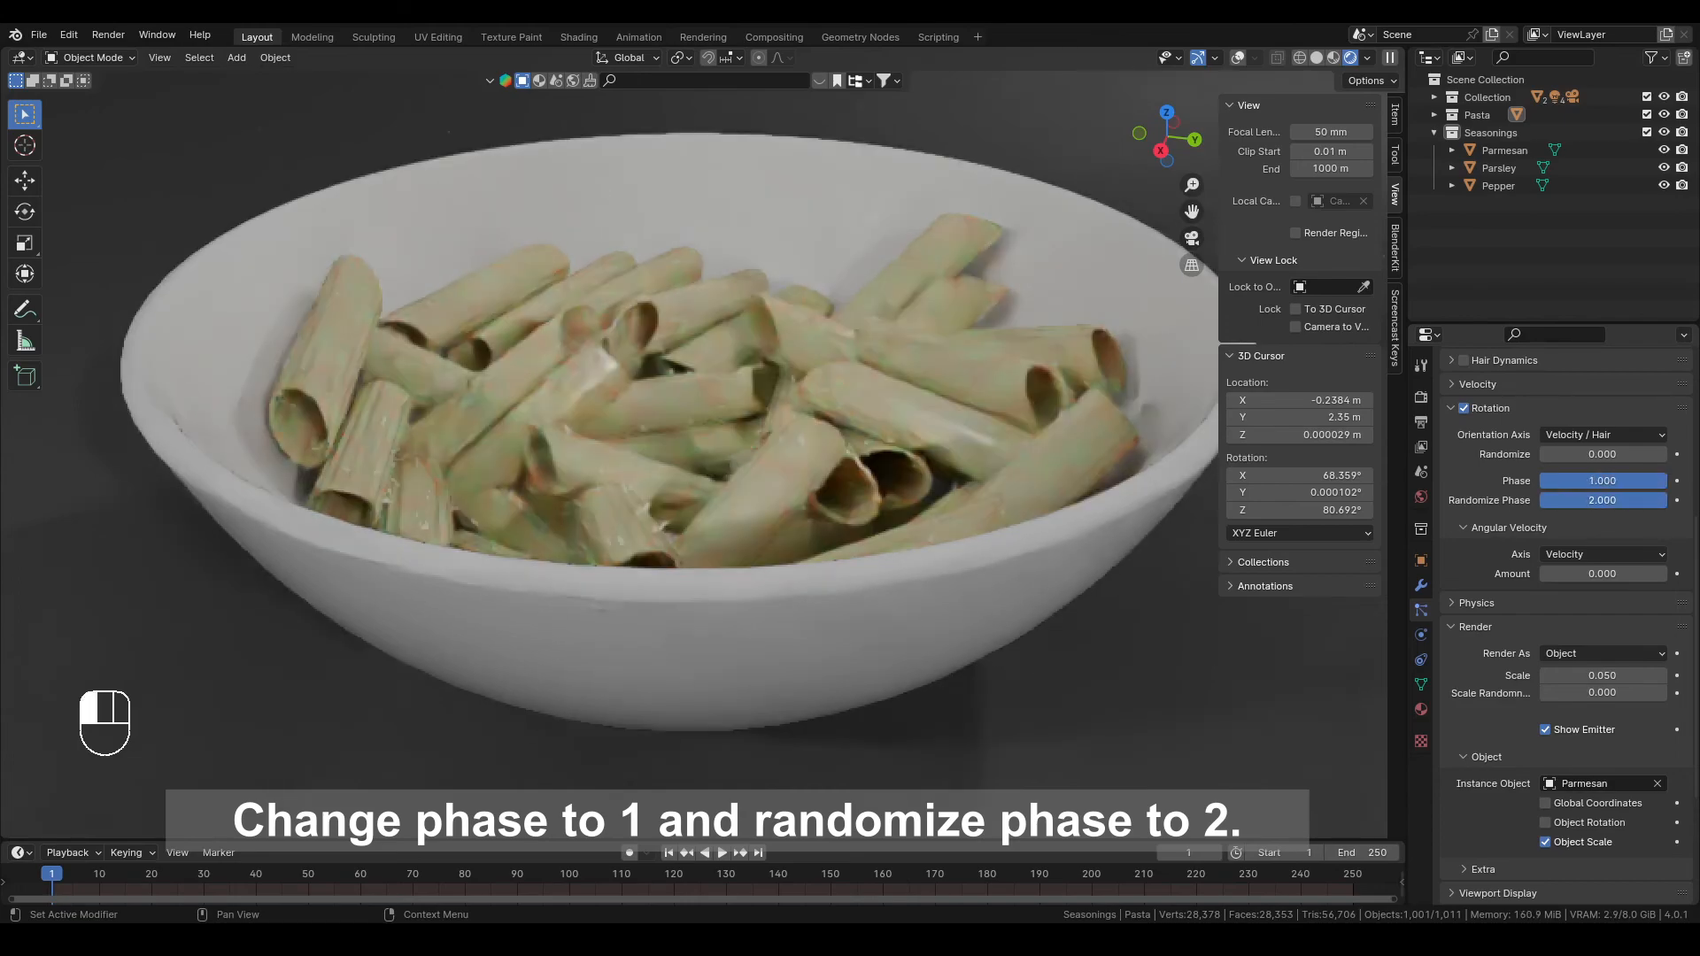
{"action": "left_click", "coordinate": [1491, 408]}
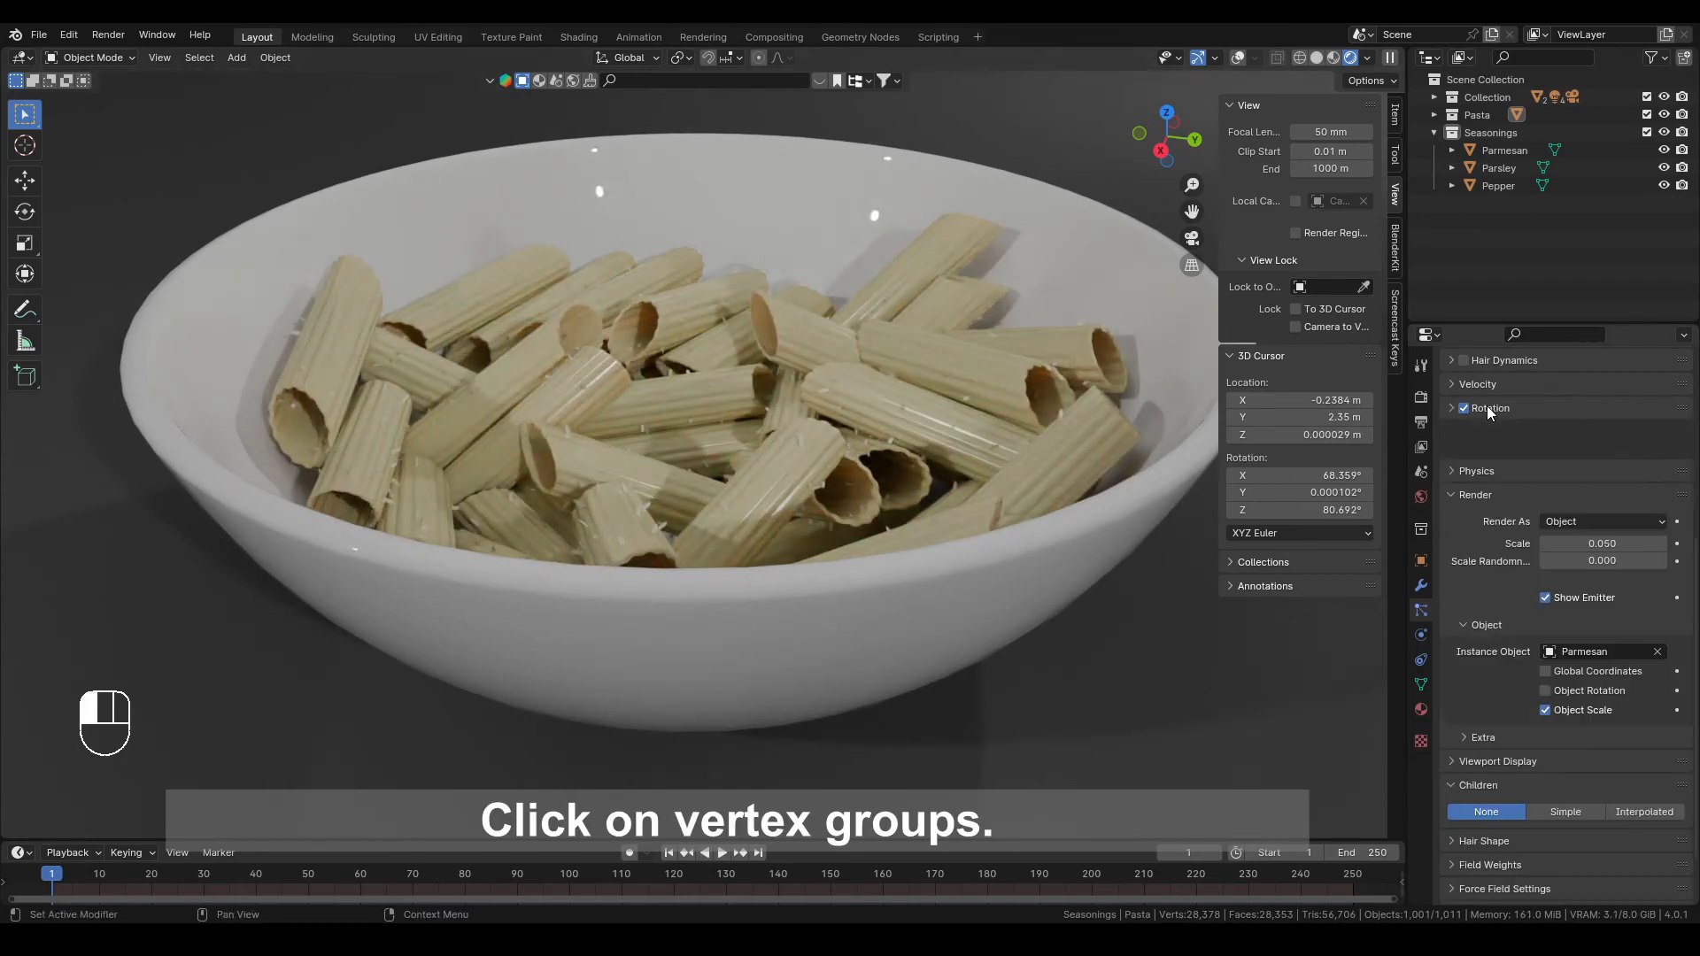
Expand the Parmesan particle system's vertex group settings and show the viewport overlays again
{"action": "scroll", "coordinate": [1484, 469], "scroll_direction": "up", "scroll_amount": 4}
{"action": "left_click", "coordinate": [1469, 596]}
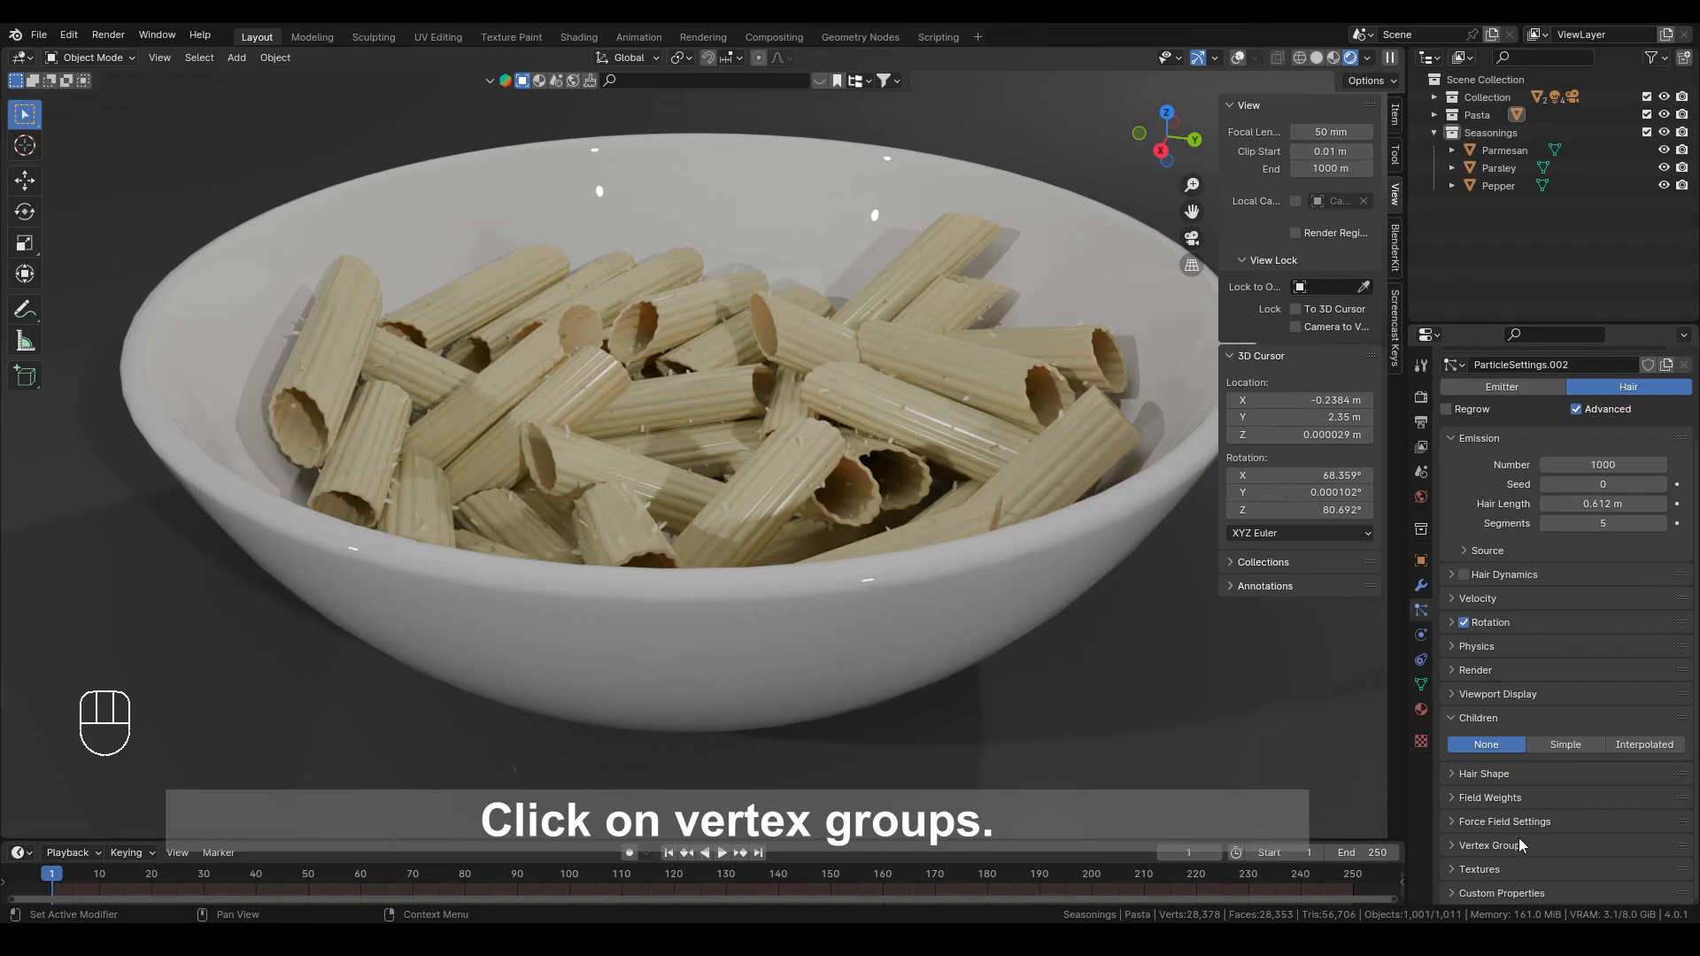
{"action": "left_click", "coordinate": [1492, 846]}
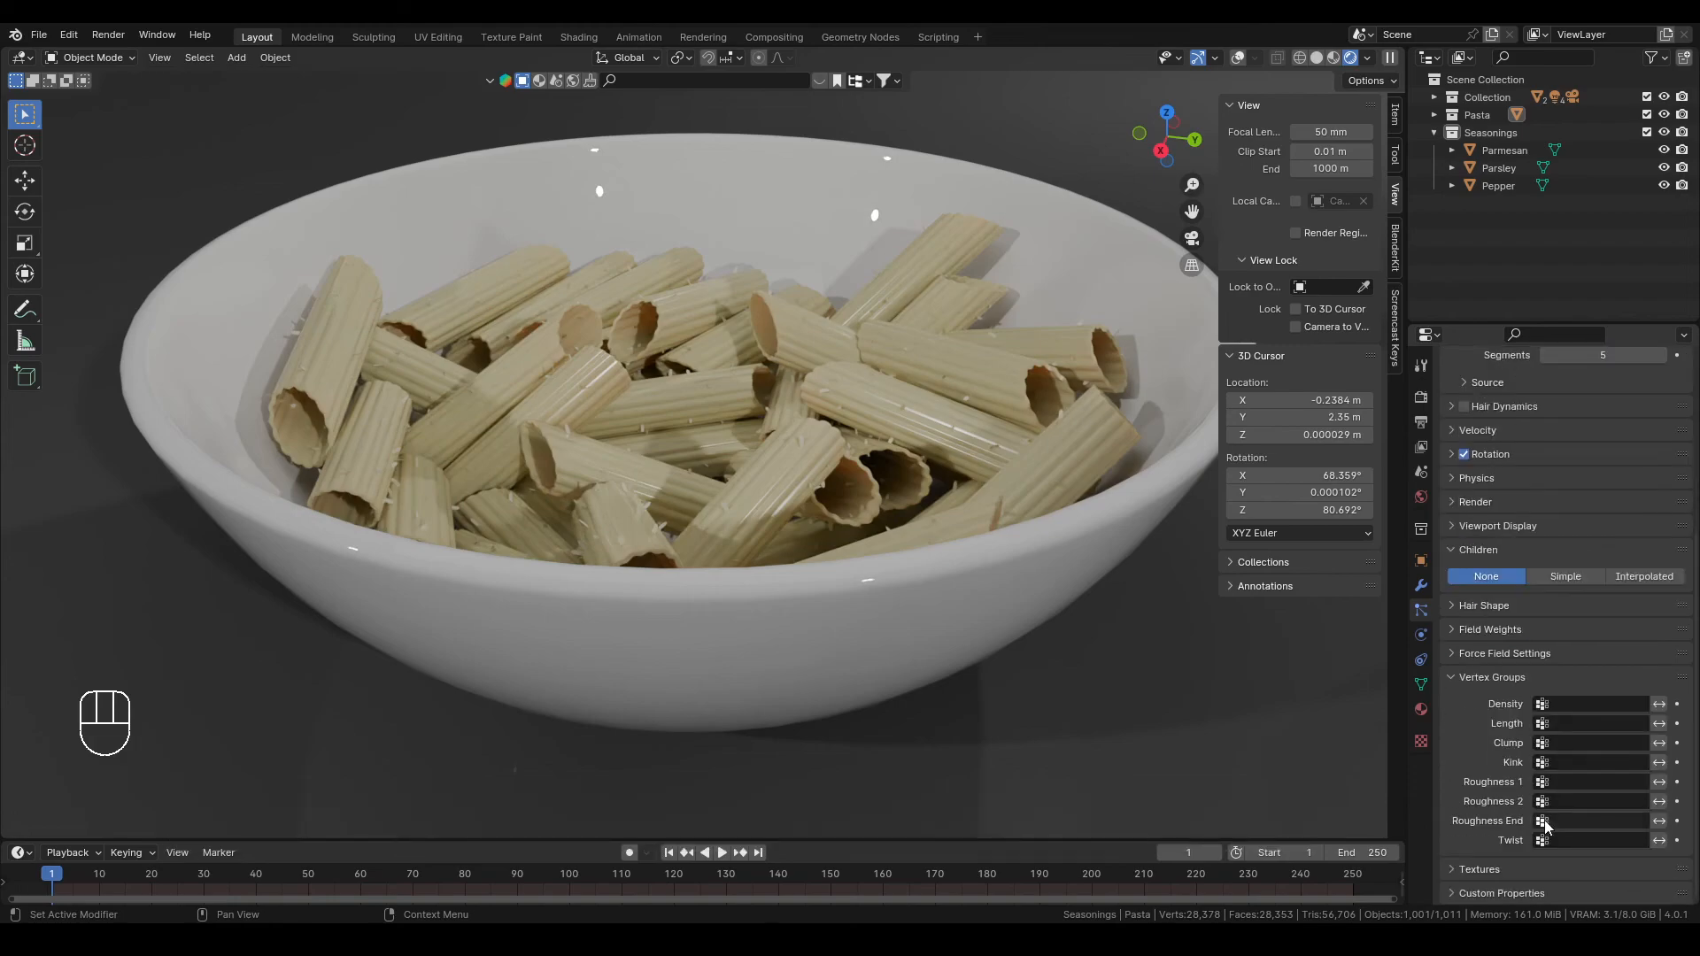
{"action": "left_click", "coordinate": [1239, 58]}
Put the pasta in Weight Paint mode, viewed from the top in solid shading
{"action": "left_click", "coordinate": [112, 61]}
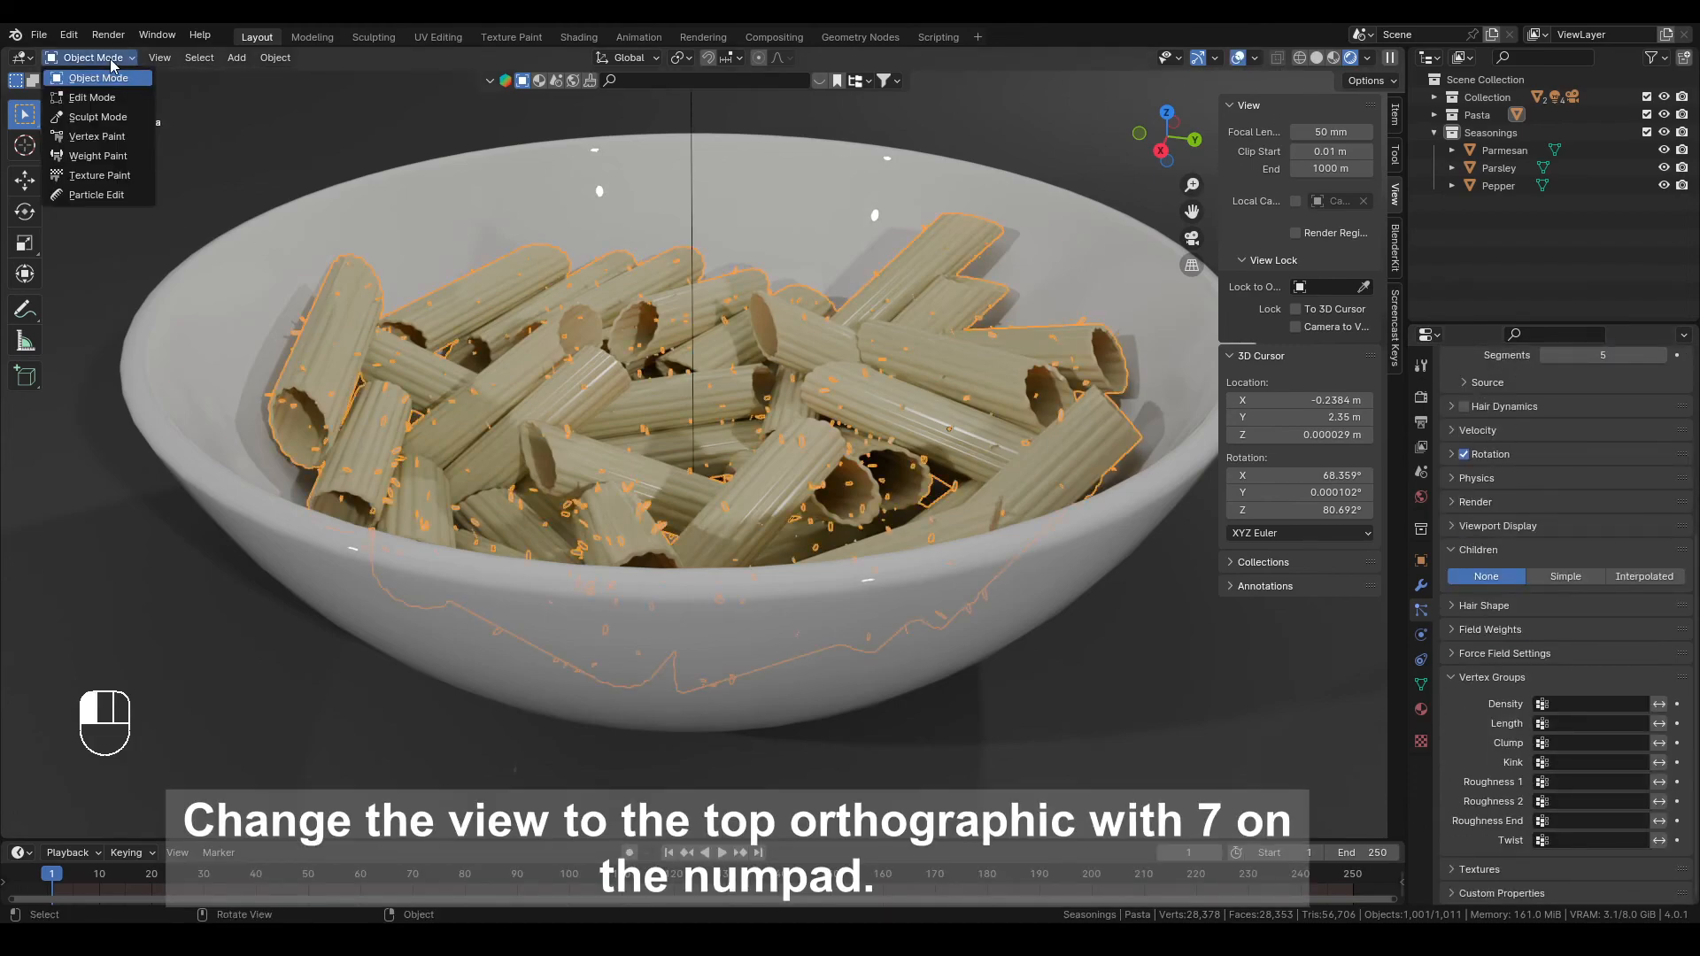
{"action": "left_click", "coordinate": [115, 139]}
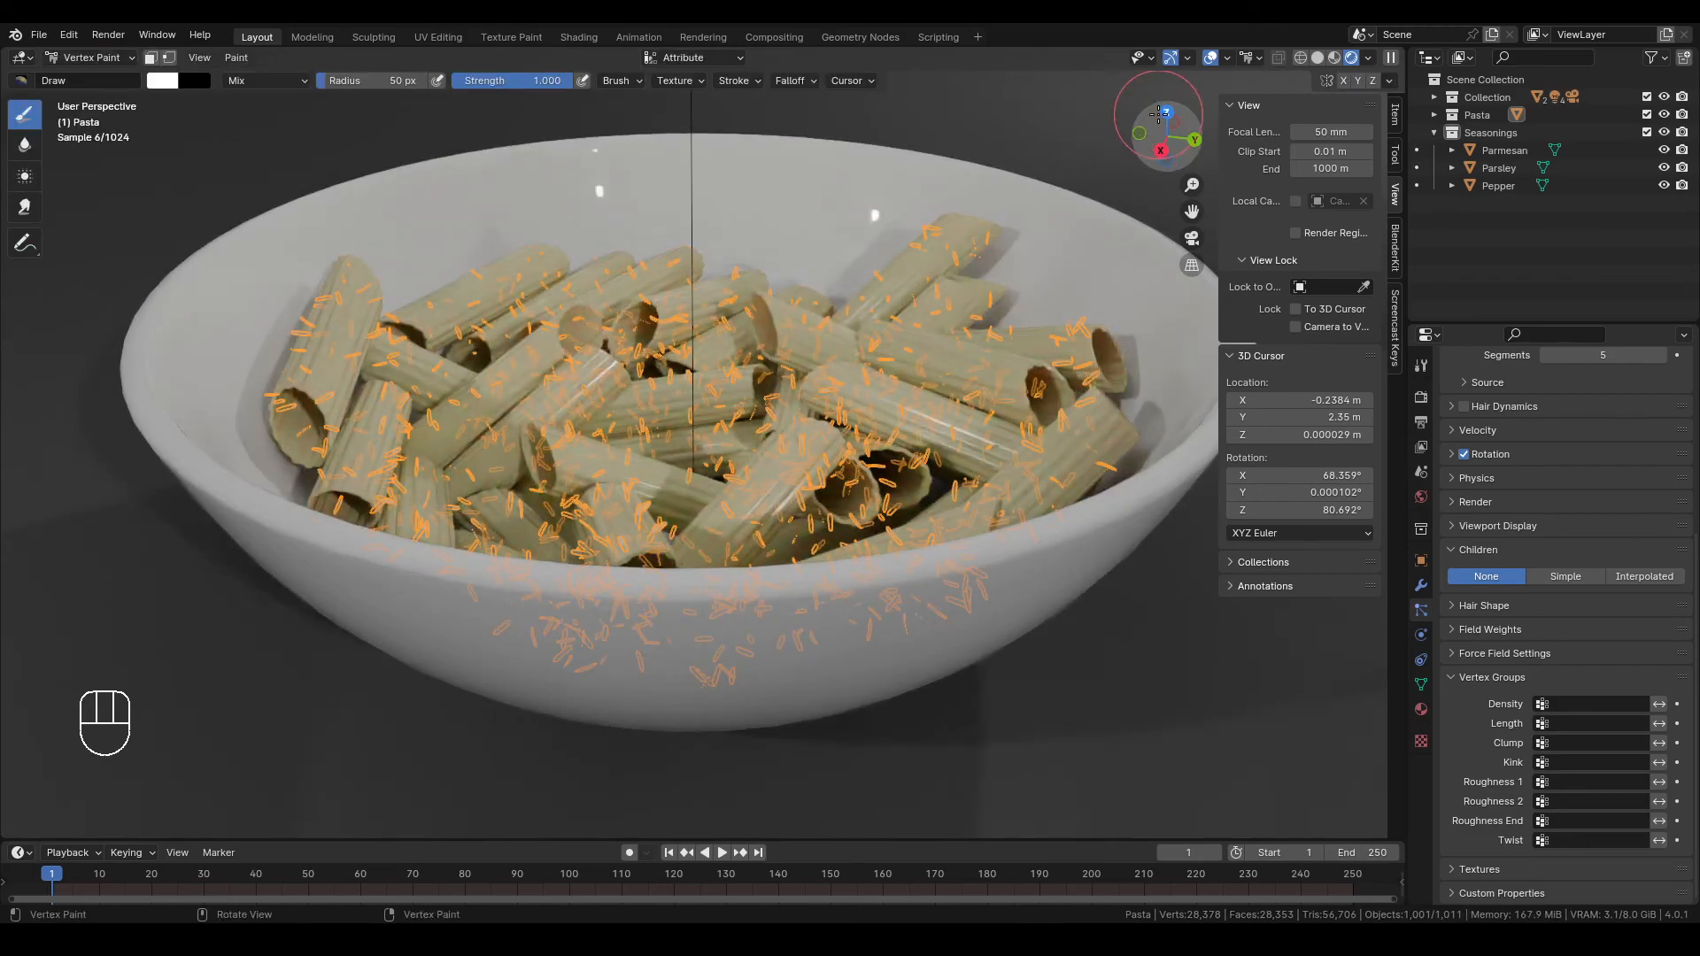
{"action": "left_click", "coordinate": [1159, 114]}
{"action": "left_click", "coordinate": [1318, 57]}
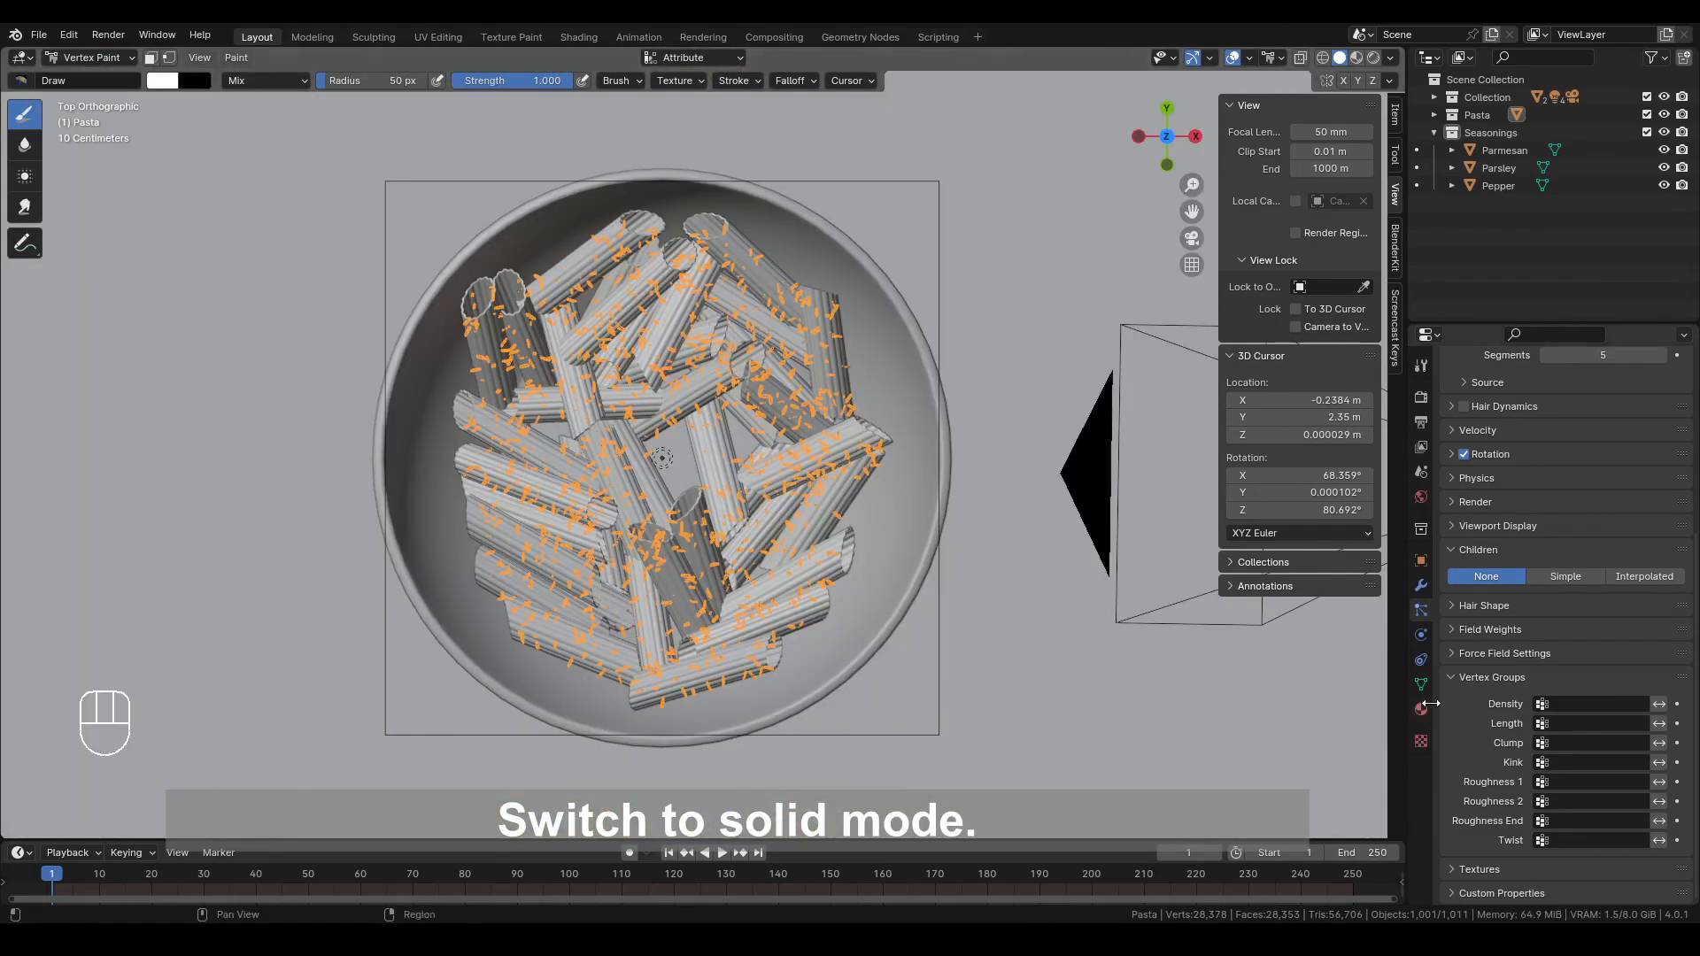
{"action": "left_click", "coordinate": [1423, 687]}
{"action": "left_click", "coordinate": [91, 59]}
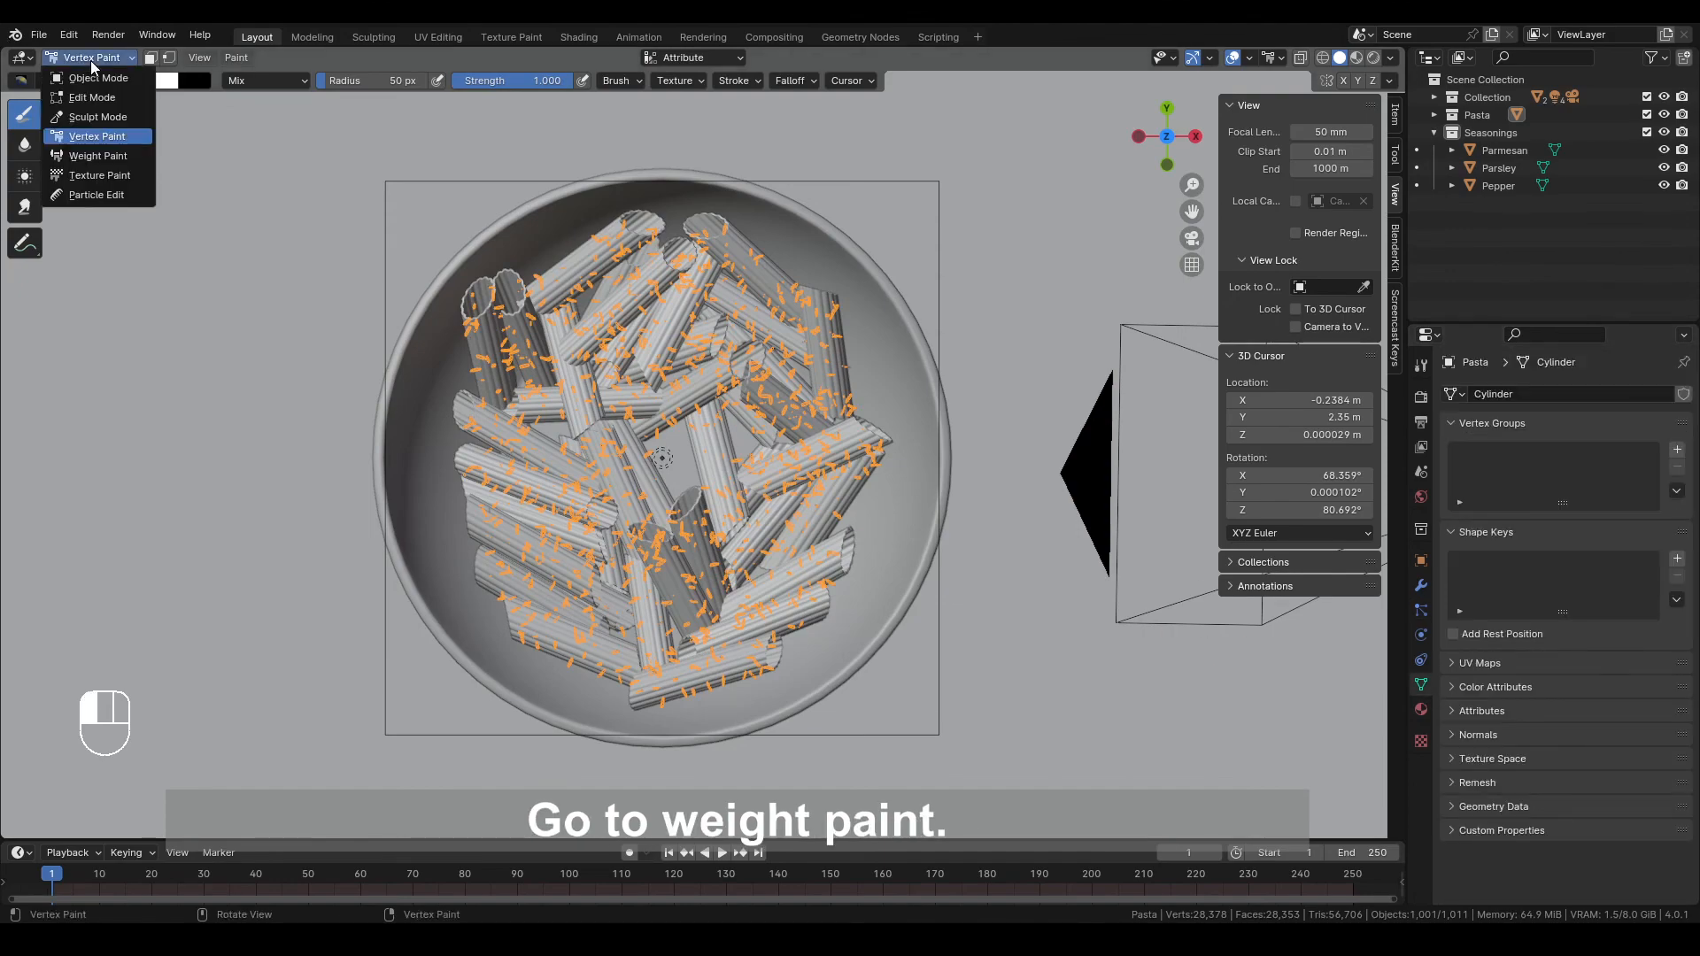
{"action": "left_click", "coordinate": [98, 157]}
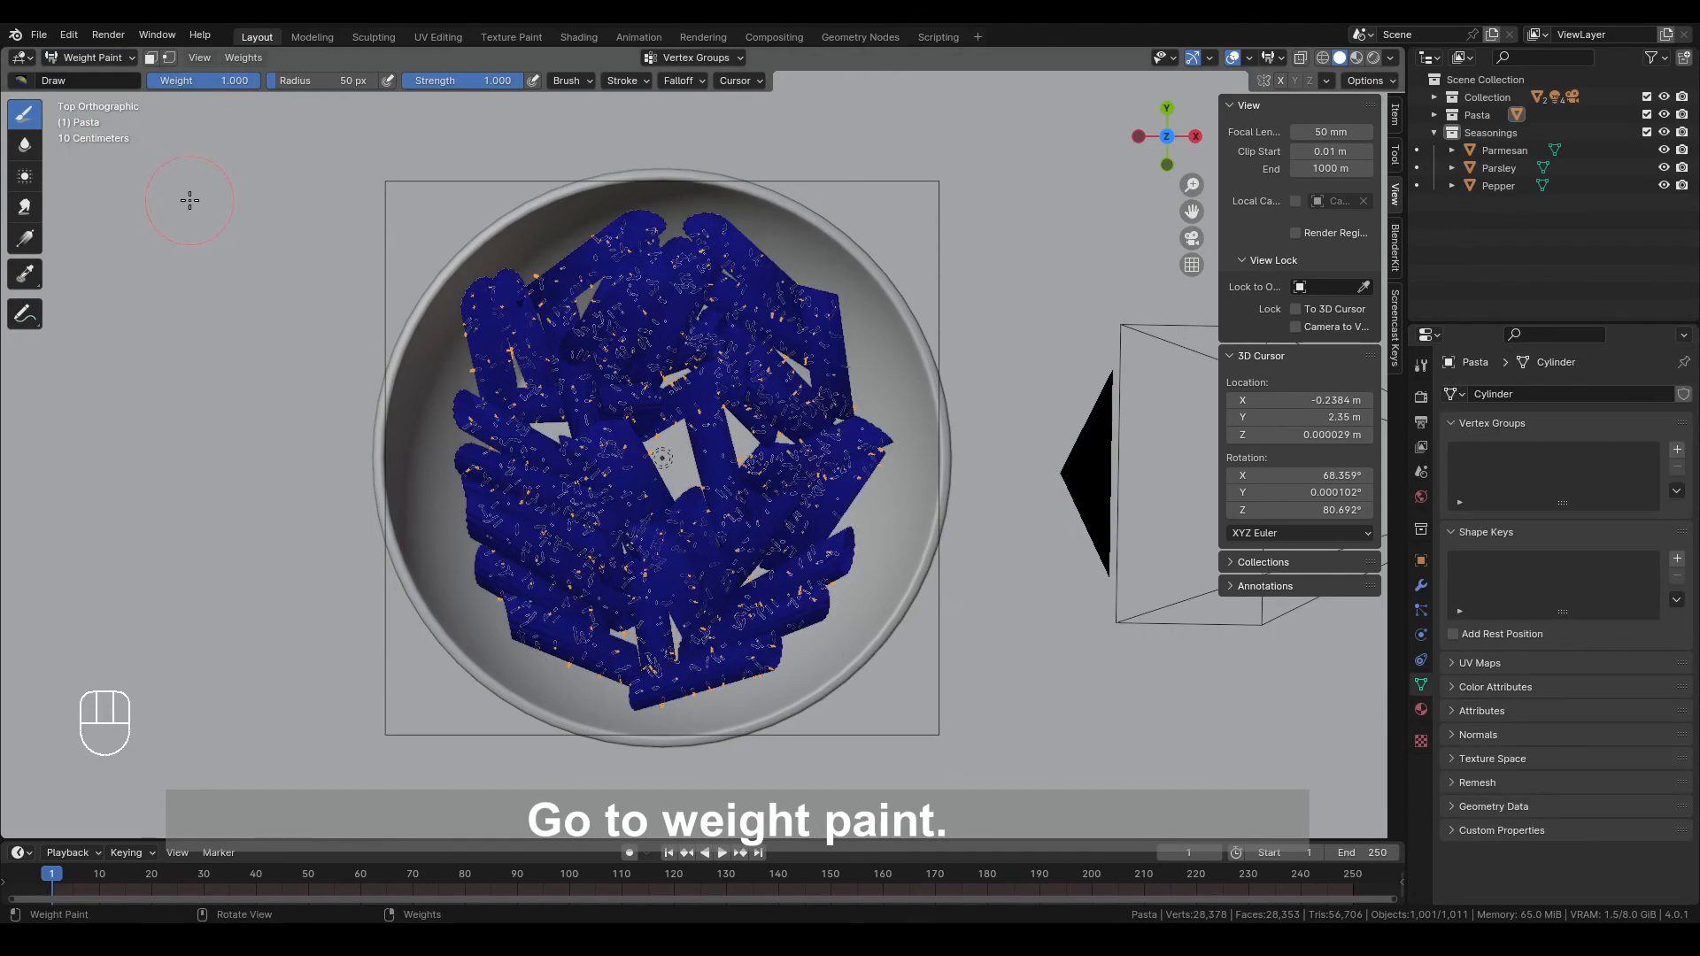
{"action": "scroll", "coordinate": [810, 416], "scroll_direction": "up", "scroll_amount": 1}
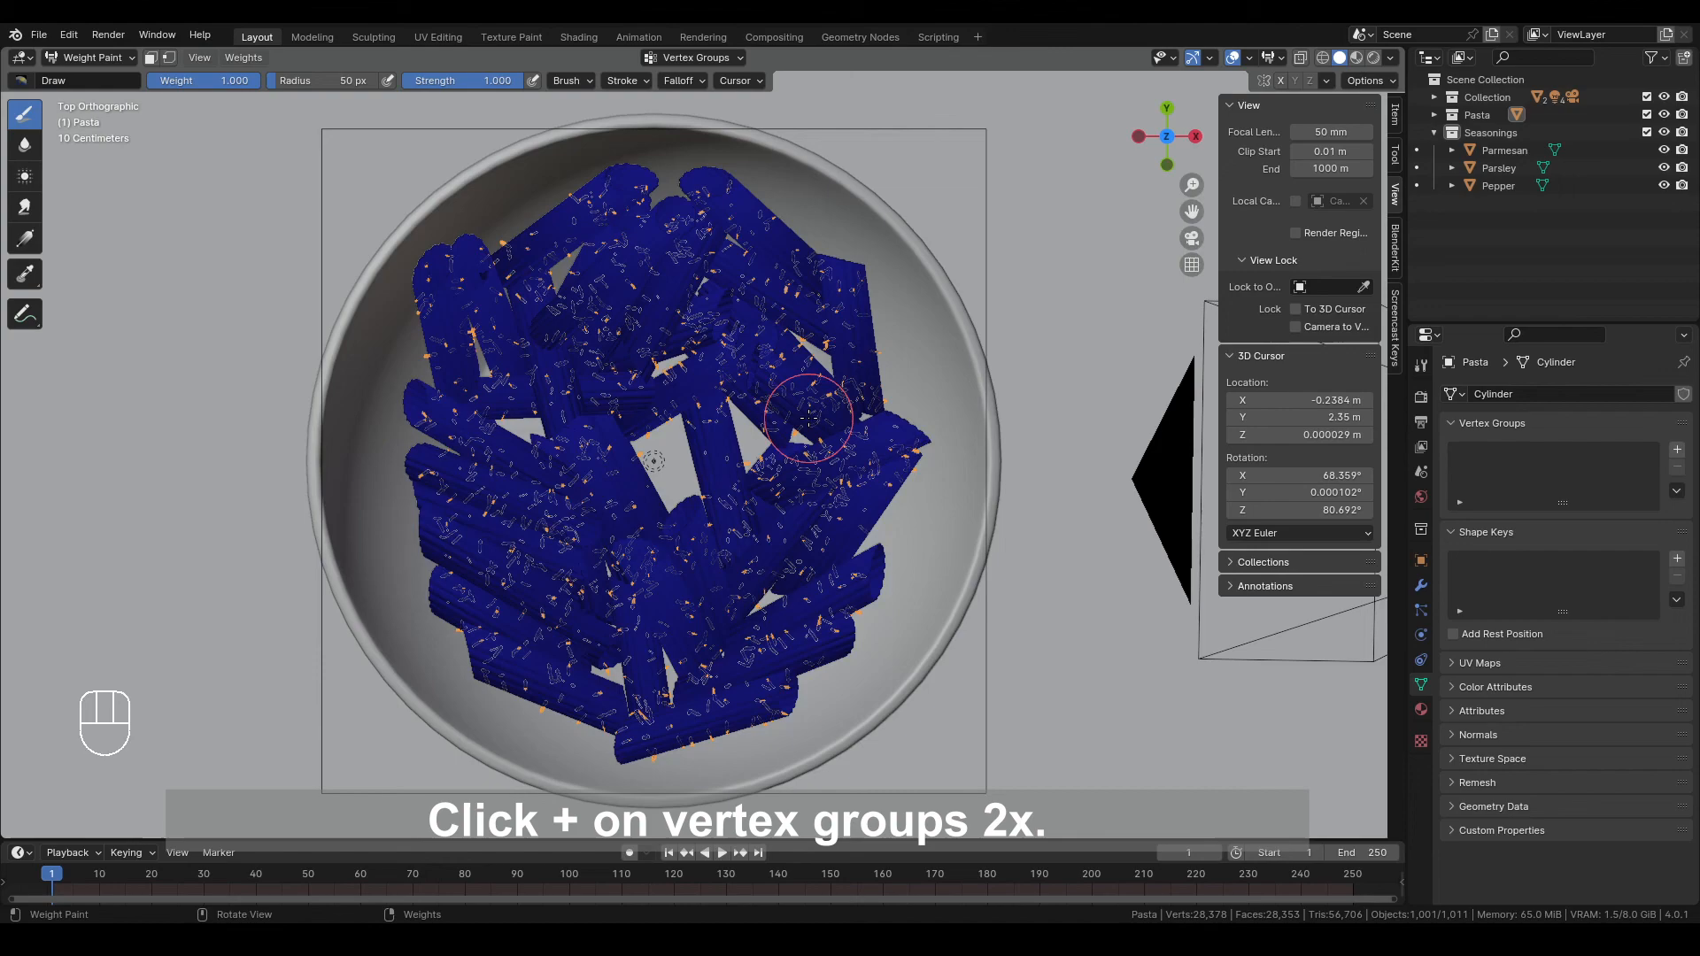
Add two vertex groups to the pasta and rename the second one Parmesan
{"action": "left_click", "coordinate": [1677, 450]}
{"action": "left_click", "coordinate": [1679, 451]}
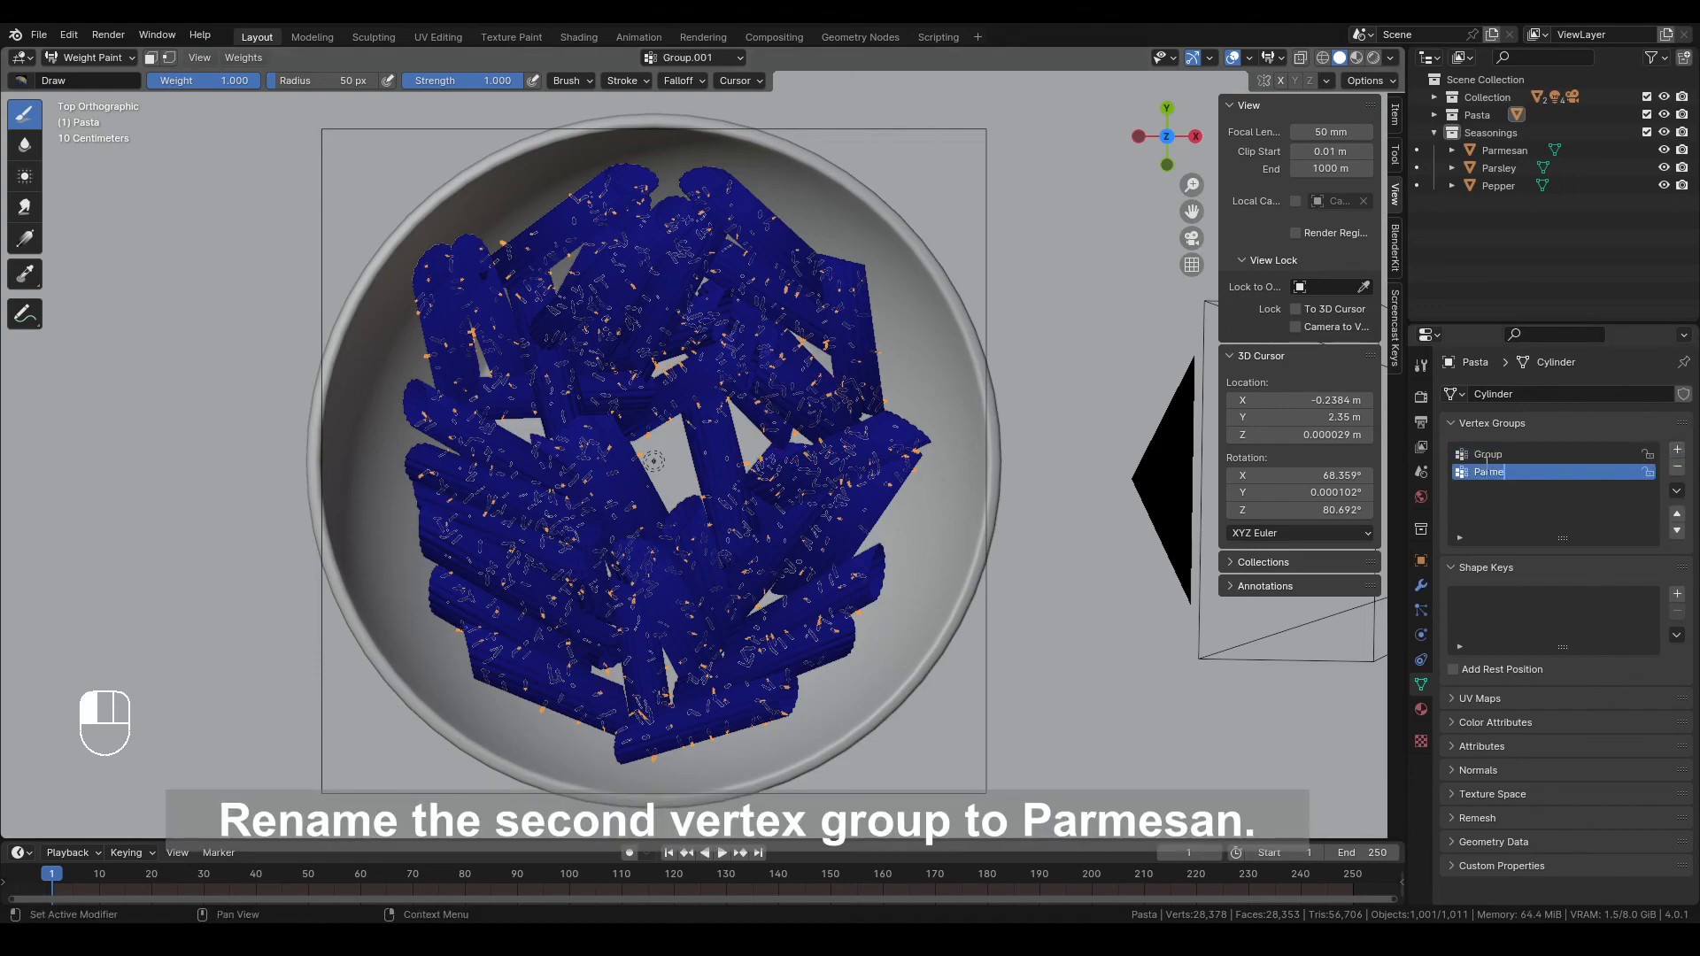
{"action": "key", "text": "Return"}
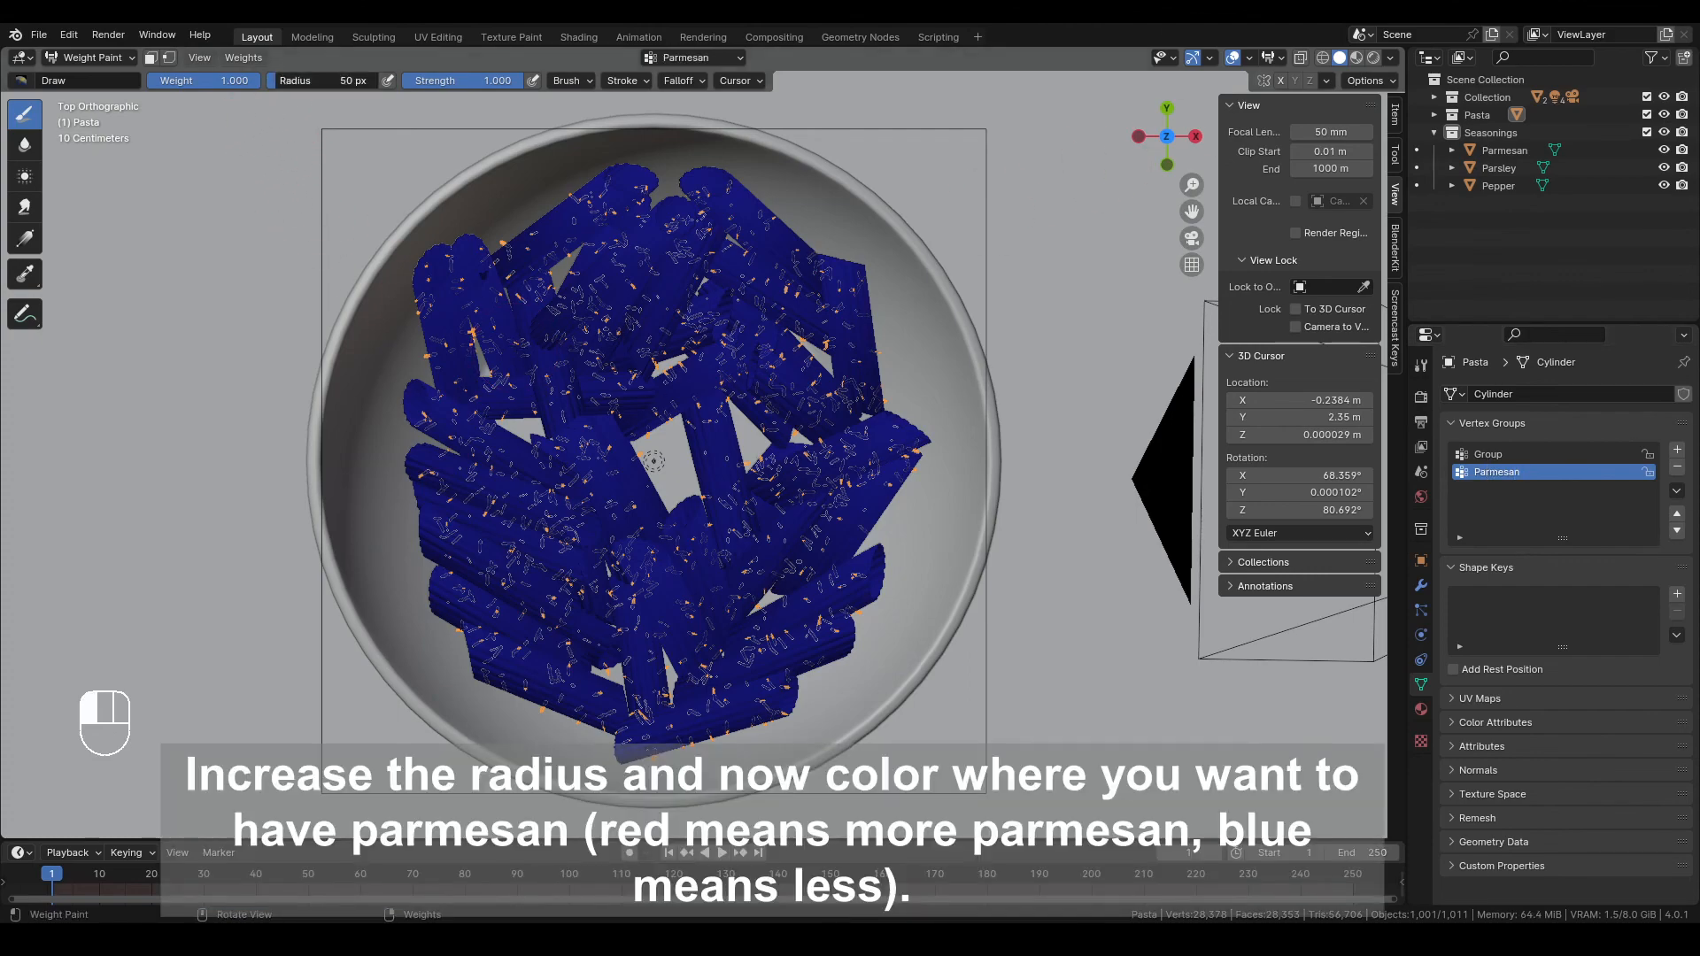
Paint Parmesan weights over the middle of the pasta with a 186 px brush, and return to Object Mode
{"action": "mouse_move", "coordinate": [572, 330]}
{"action": "left_mouse_down"}
{"action": "mouse_move", "coordinate": [549, 372]}
{"action": "mouse_move", "coordinate": [655, 460]}
{"action": "mouse_move", "coordinate": [711, 398]}
{"action": "mouse_move", "coordinate": [761, 381]}
{"action": "mouse_move", "coordinate": [549, 425]}
{"action": "left_mouse_up"}
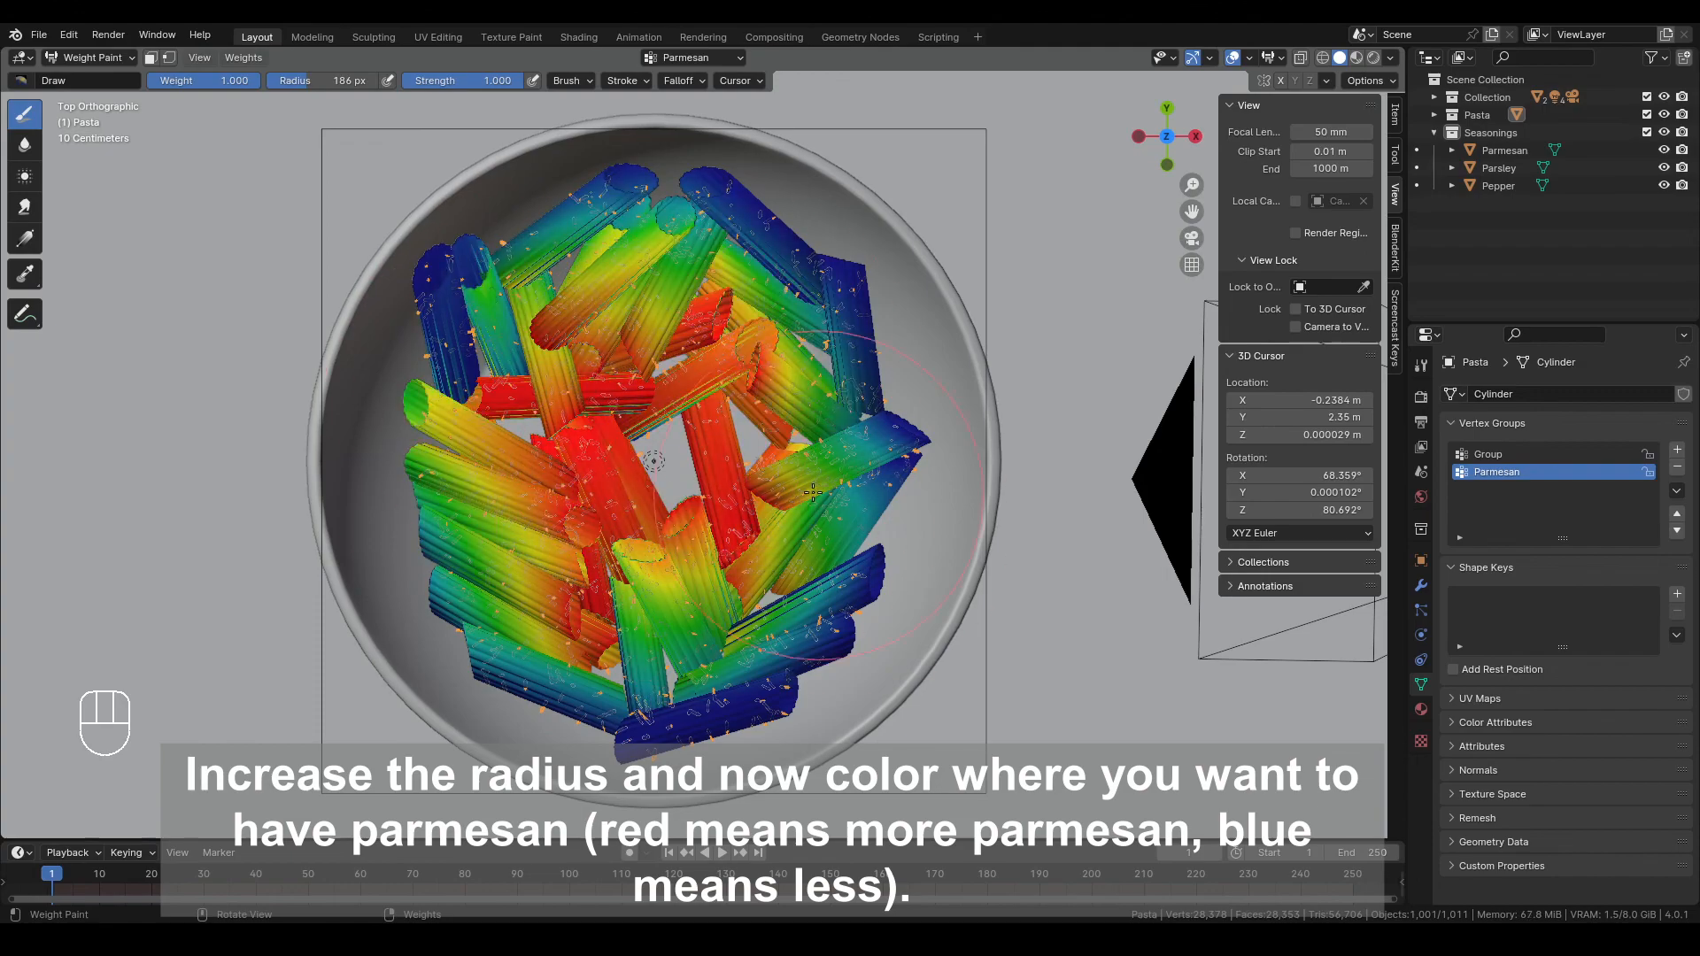
{"action": "left_click", "coordinate": [111, 60]}
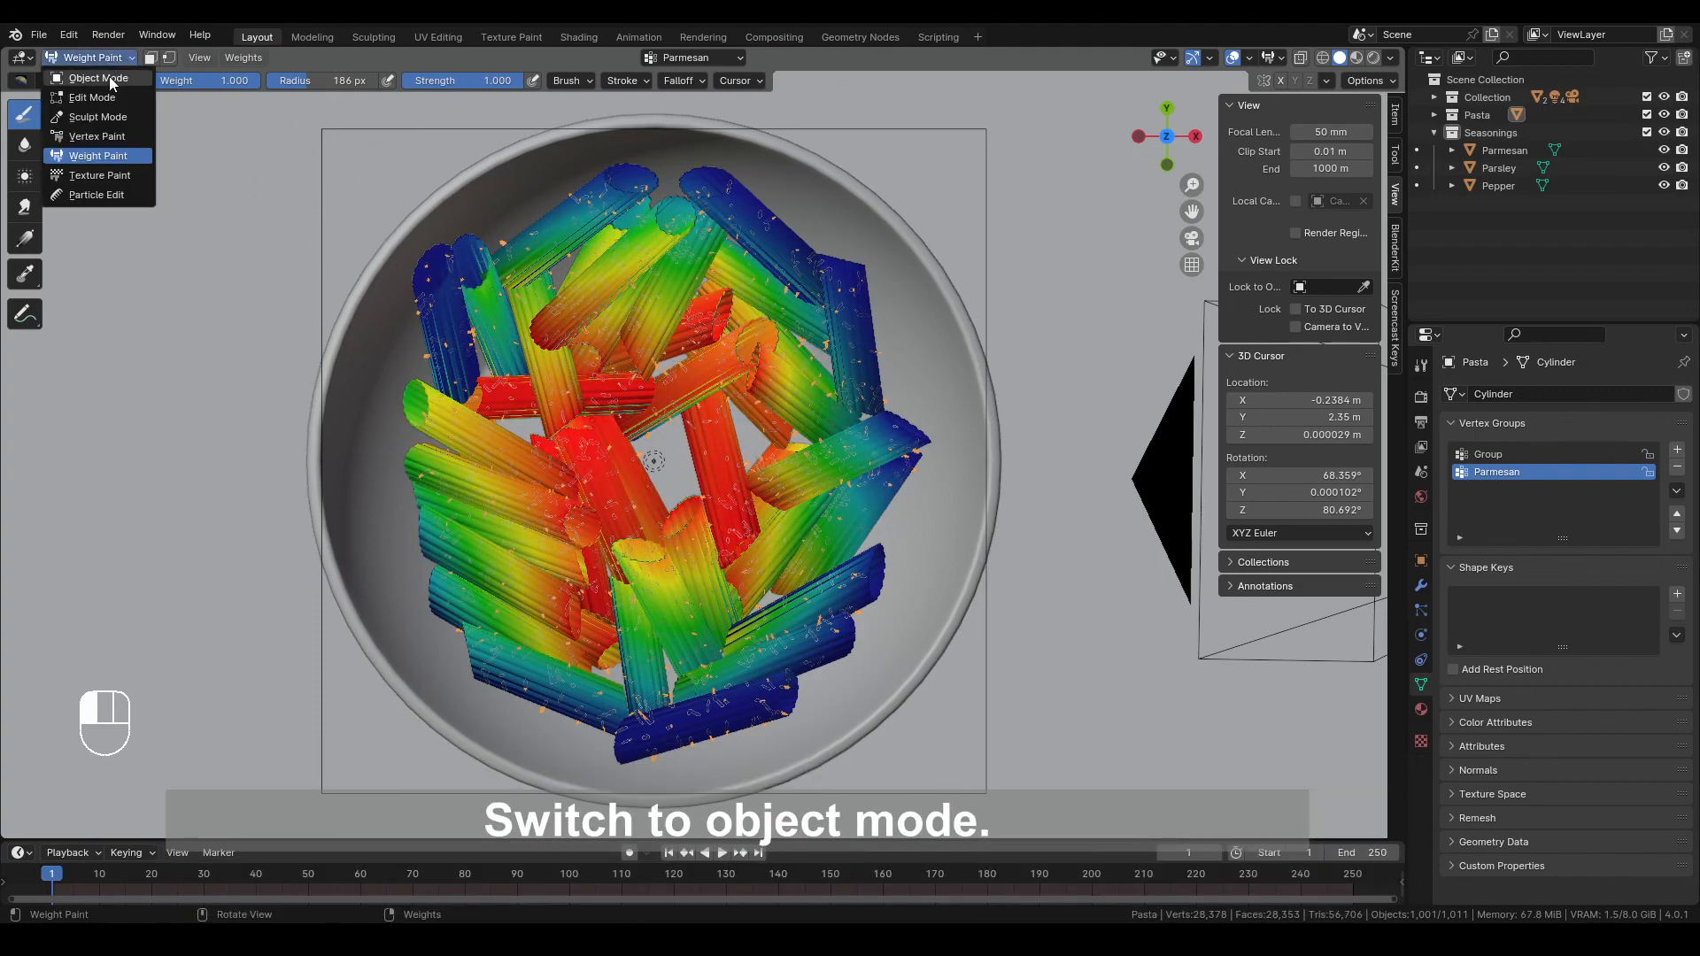
{"action": "left_click", "coordinate": [111, 80]}
Switch to rendered shading and assign the Parmesan vertex group to the Parmesan particle system's density
{"action": "middle_click_drag", "start_coordinate": [609, 400], "coordinate": [661, 342]}
{"action": "scroll", "coordinate": [661, 342], "scroll_direction": "down", "scroll_amount": 1}
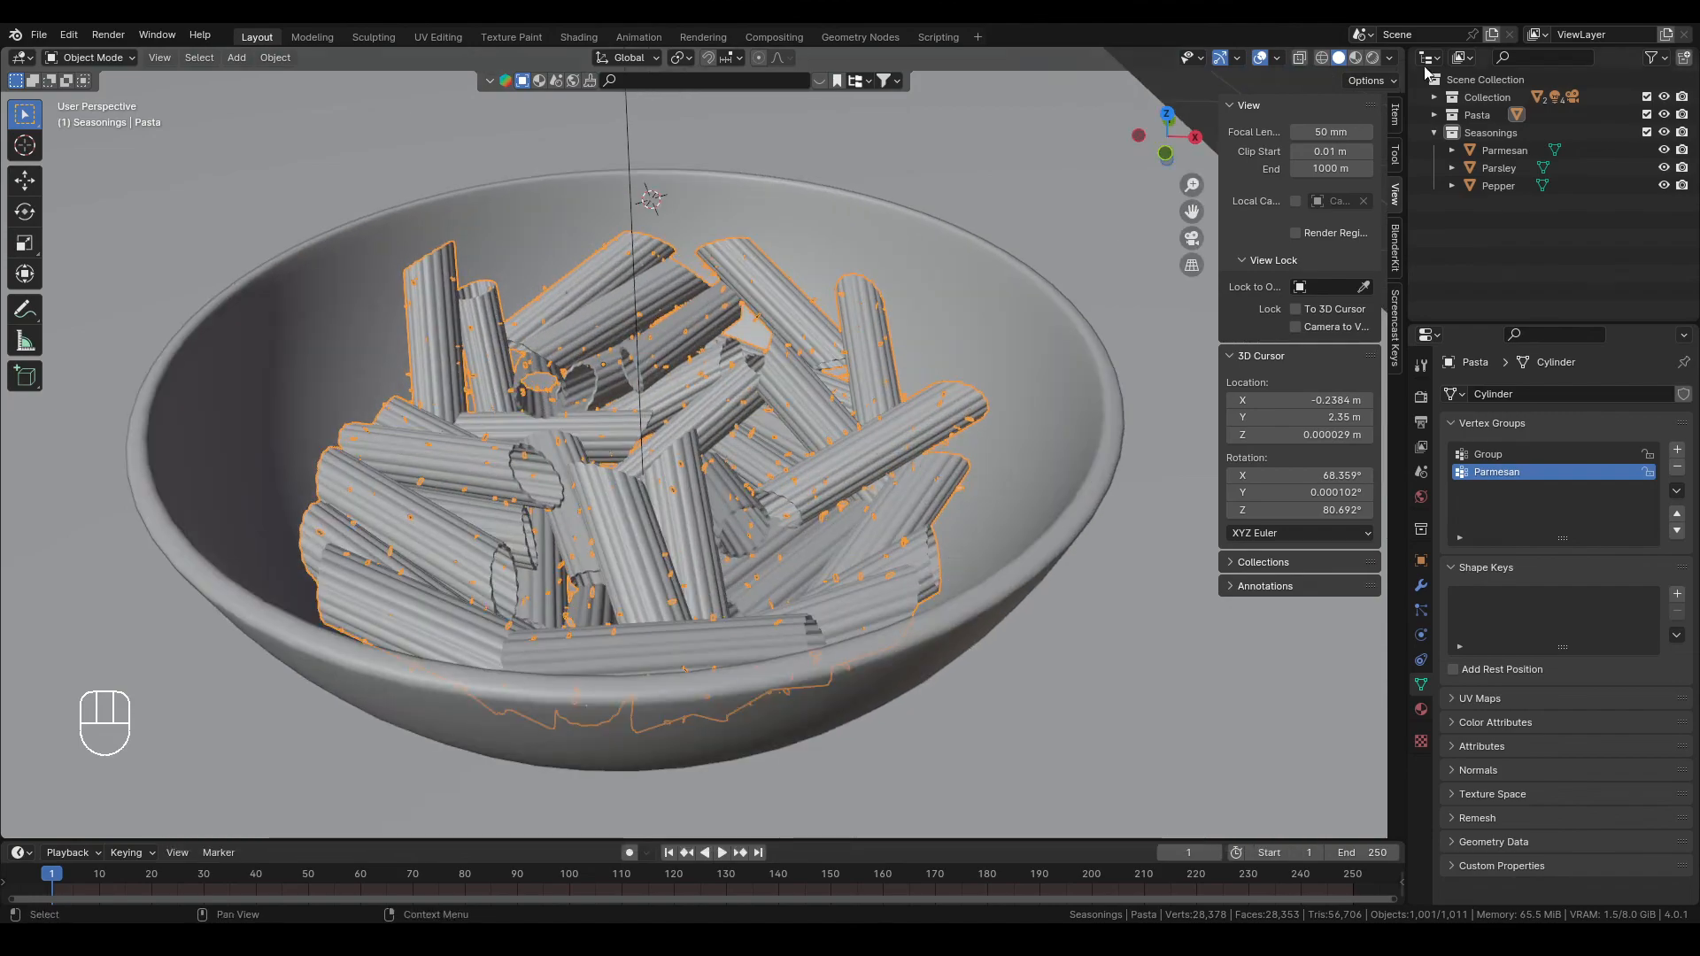
{"action": "left_click", "coordinate": [1373, 57]}
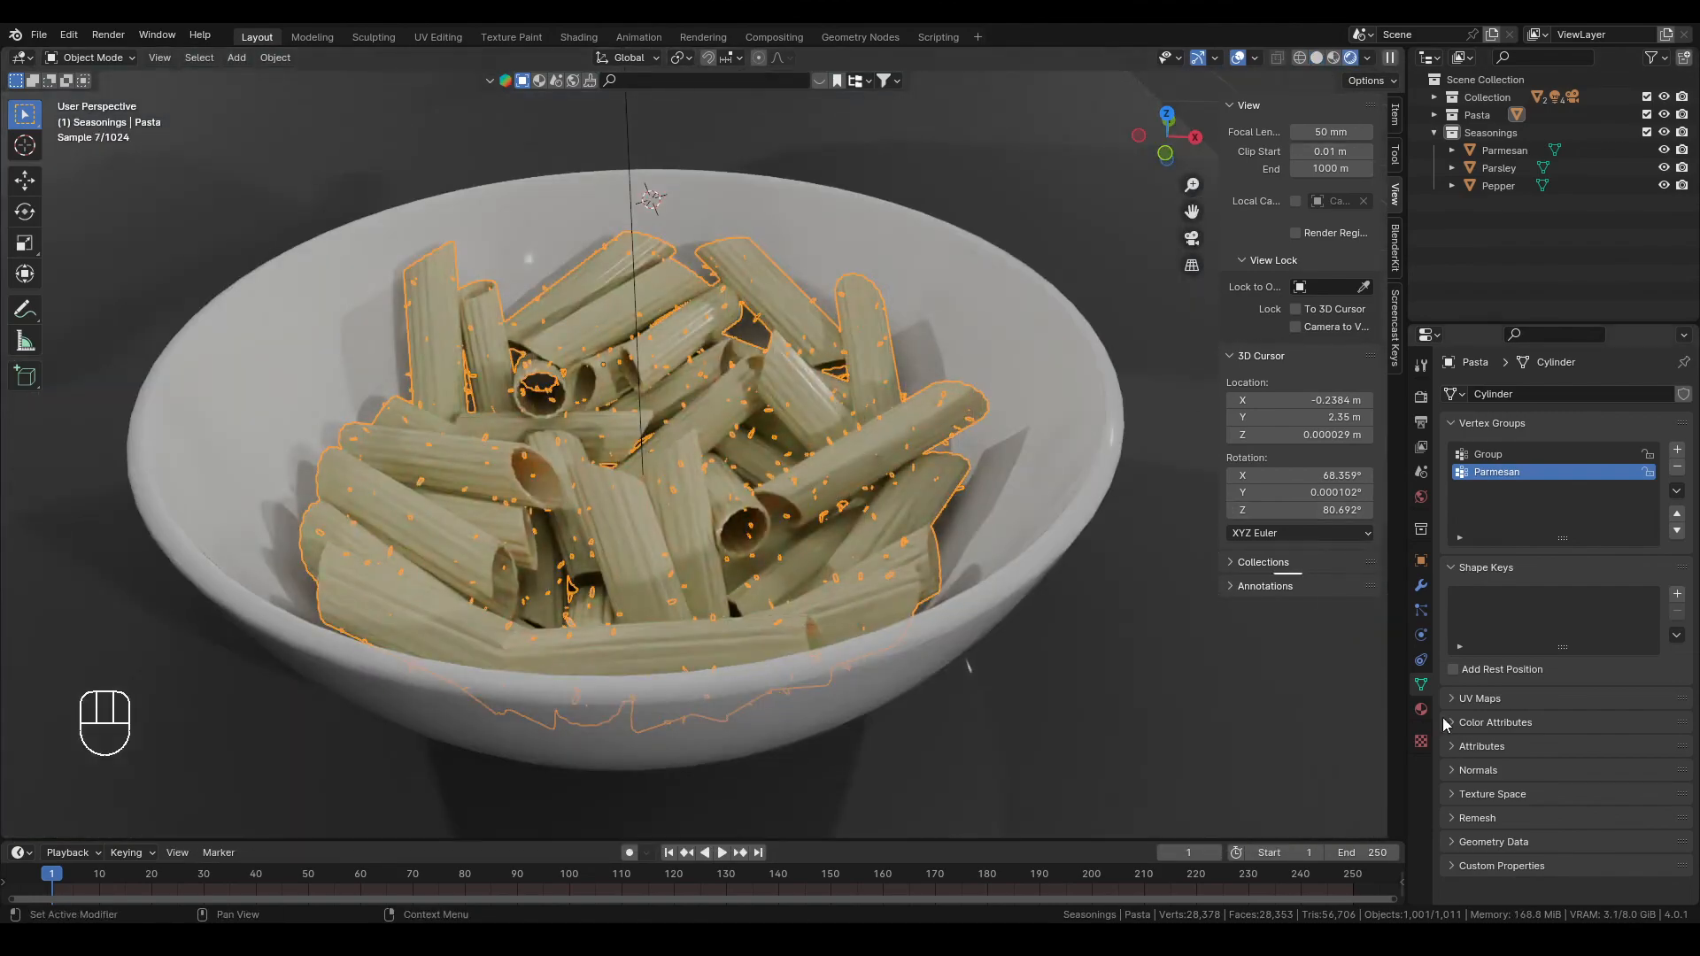
{"action": "left_click", "coordinate": [1422, 610]}
{"action": "scroll", "coordinate": [1516, 741], "scroll_direction": "down", "scroll_amount": 10}
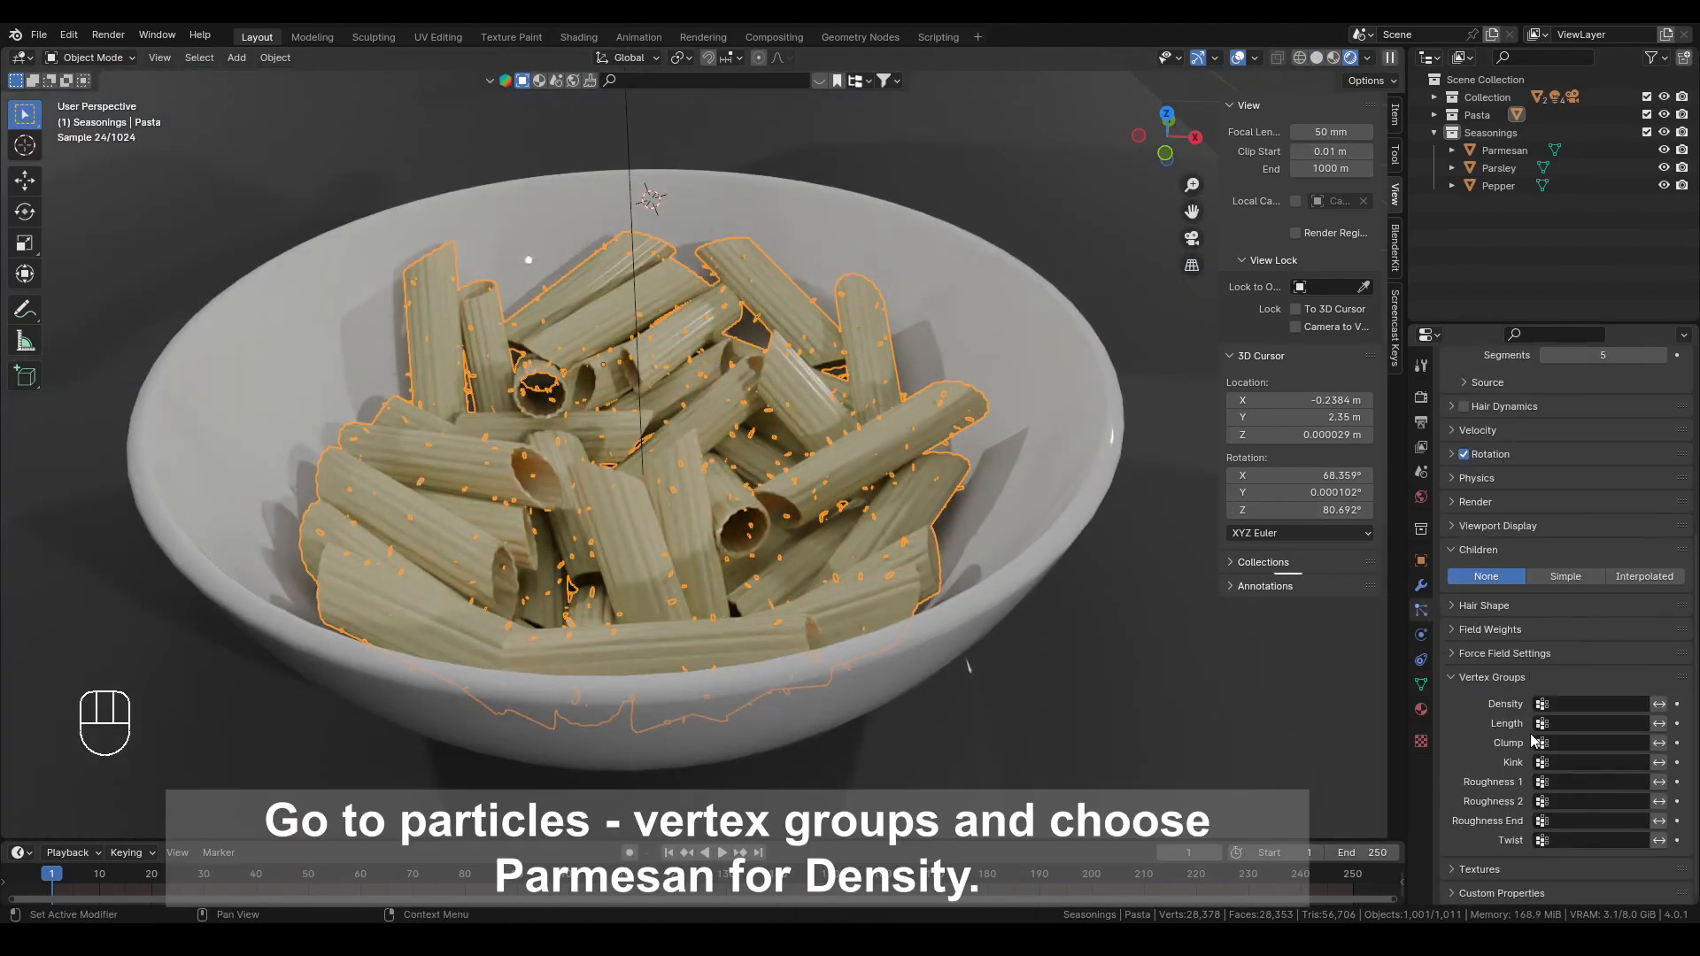
{"action": "left_click", "coordinate": [1580, 698]}
{"action": "left_click", "coordinate": [1559, 749]}
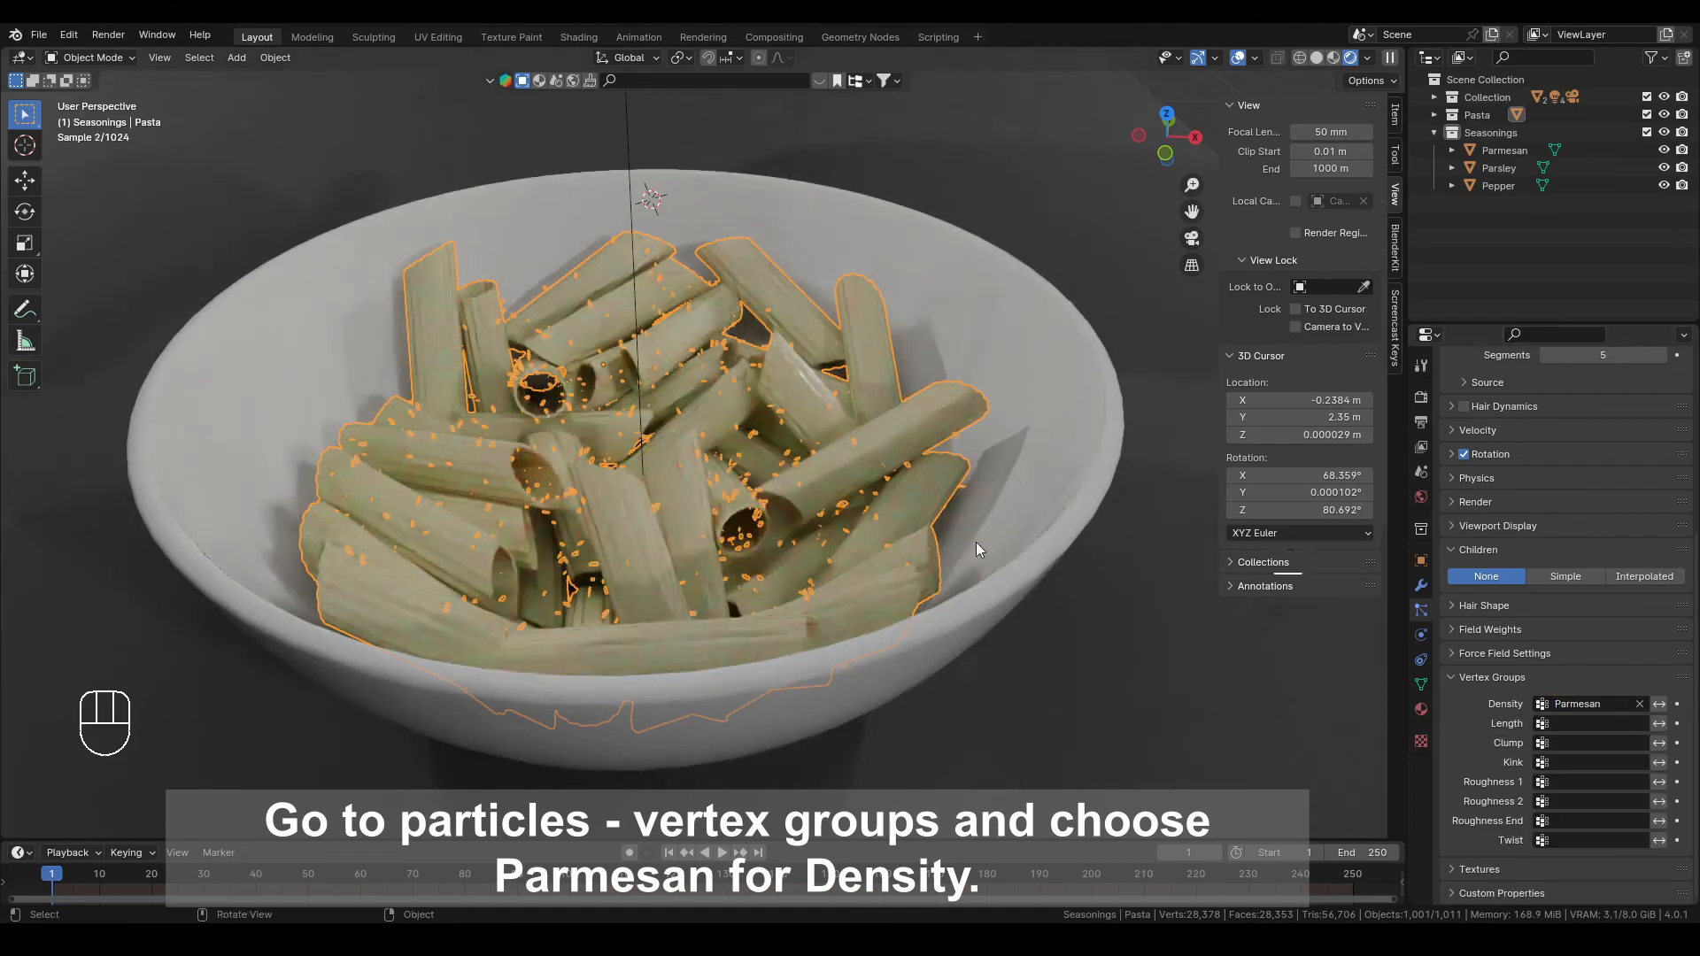
Hide the viewport overlays and set the number of Parmesan particles to 10000
{"action": "left_click", "coordinate": [1240, 58]}
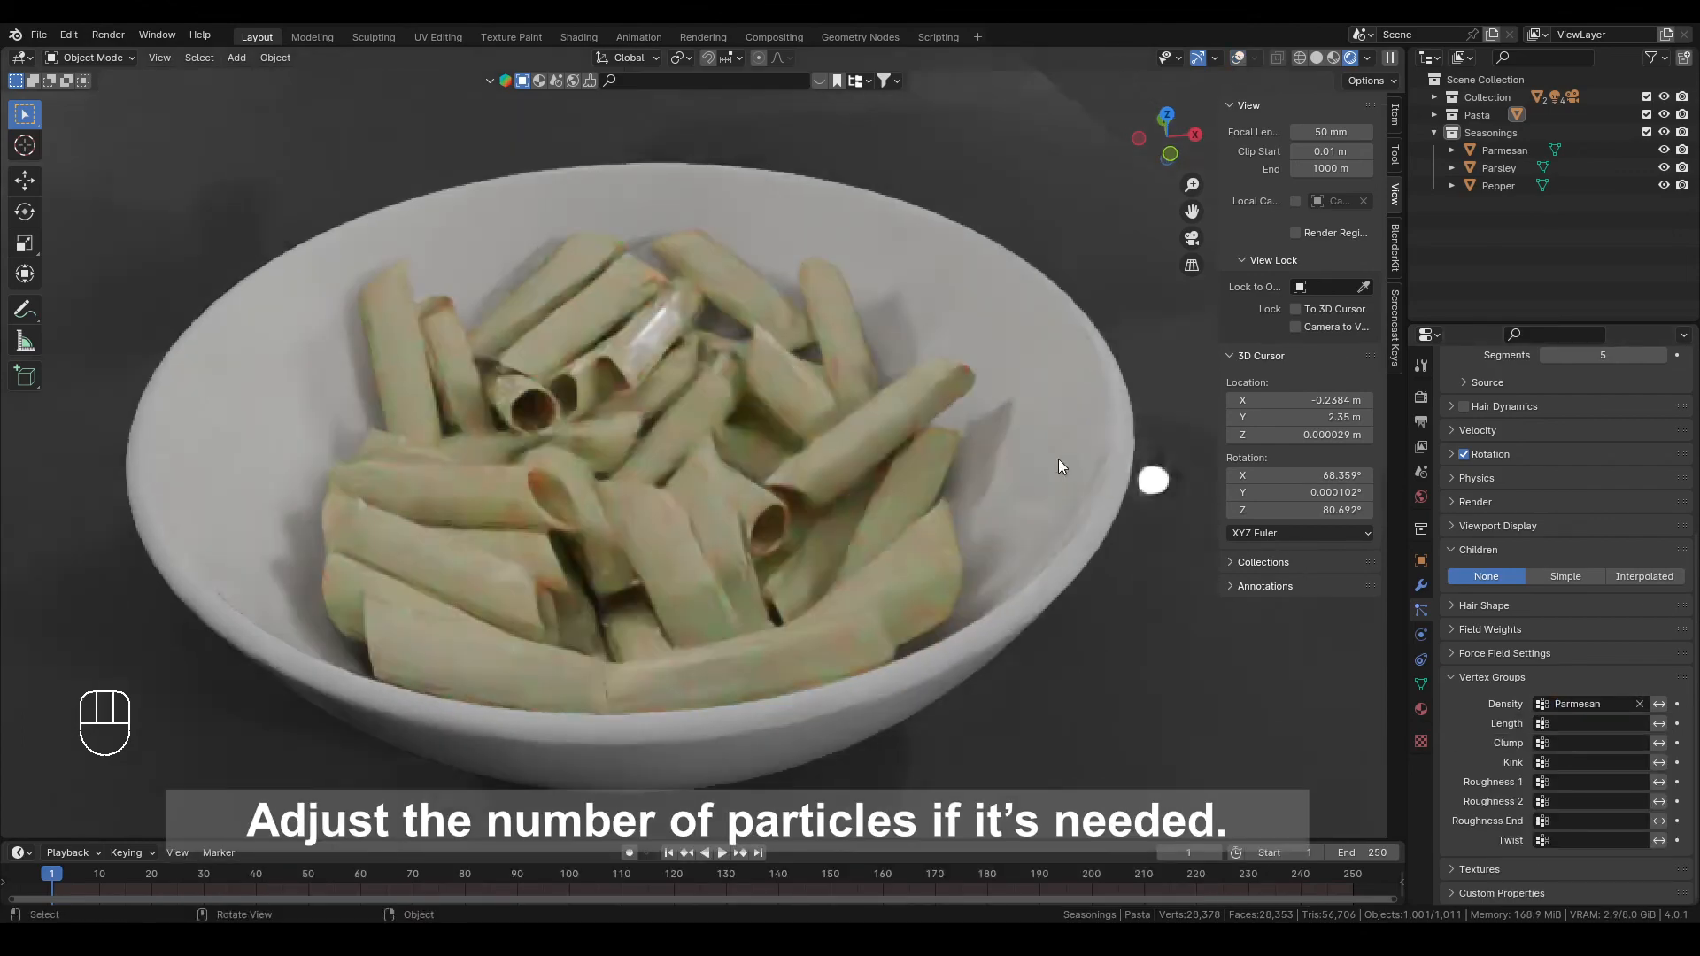
{"action": "scroll", "coordinate": [1596, 660], "scroll_direction": "up", "scroll_amount": 5}
{"action": "left_click", "coordinate": [1595, 569]}
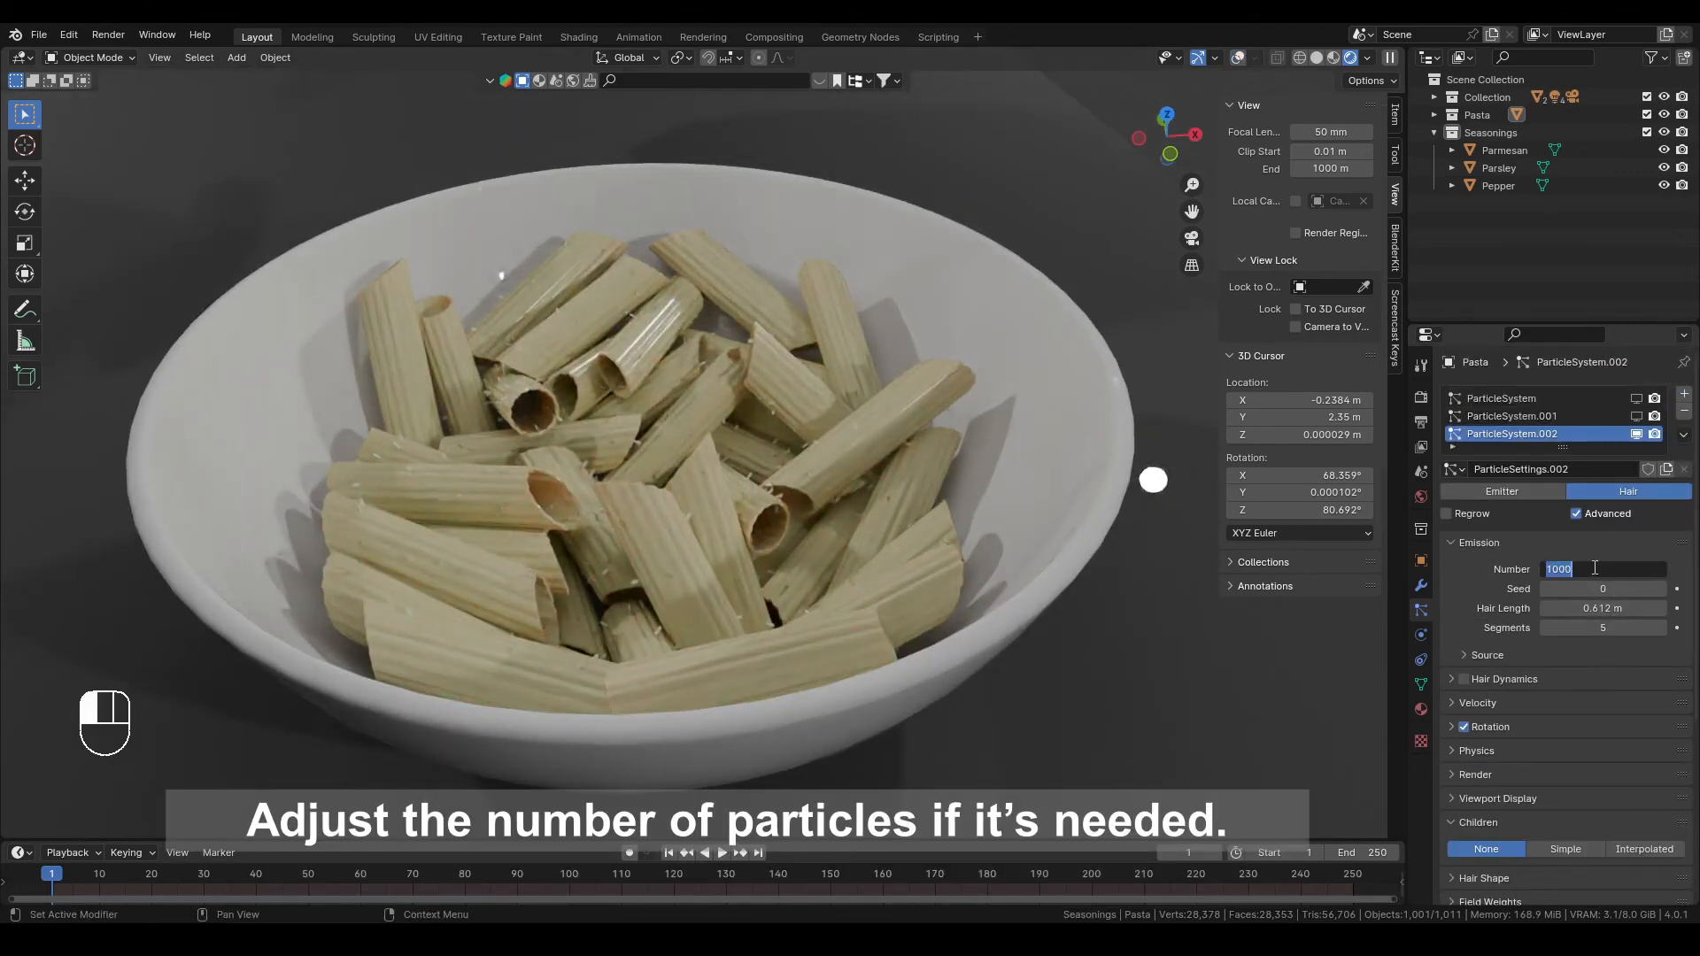
{"action": "key", "text": "Return"}
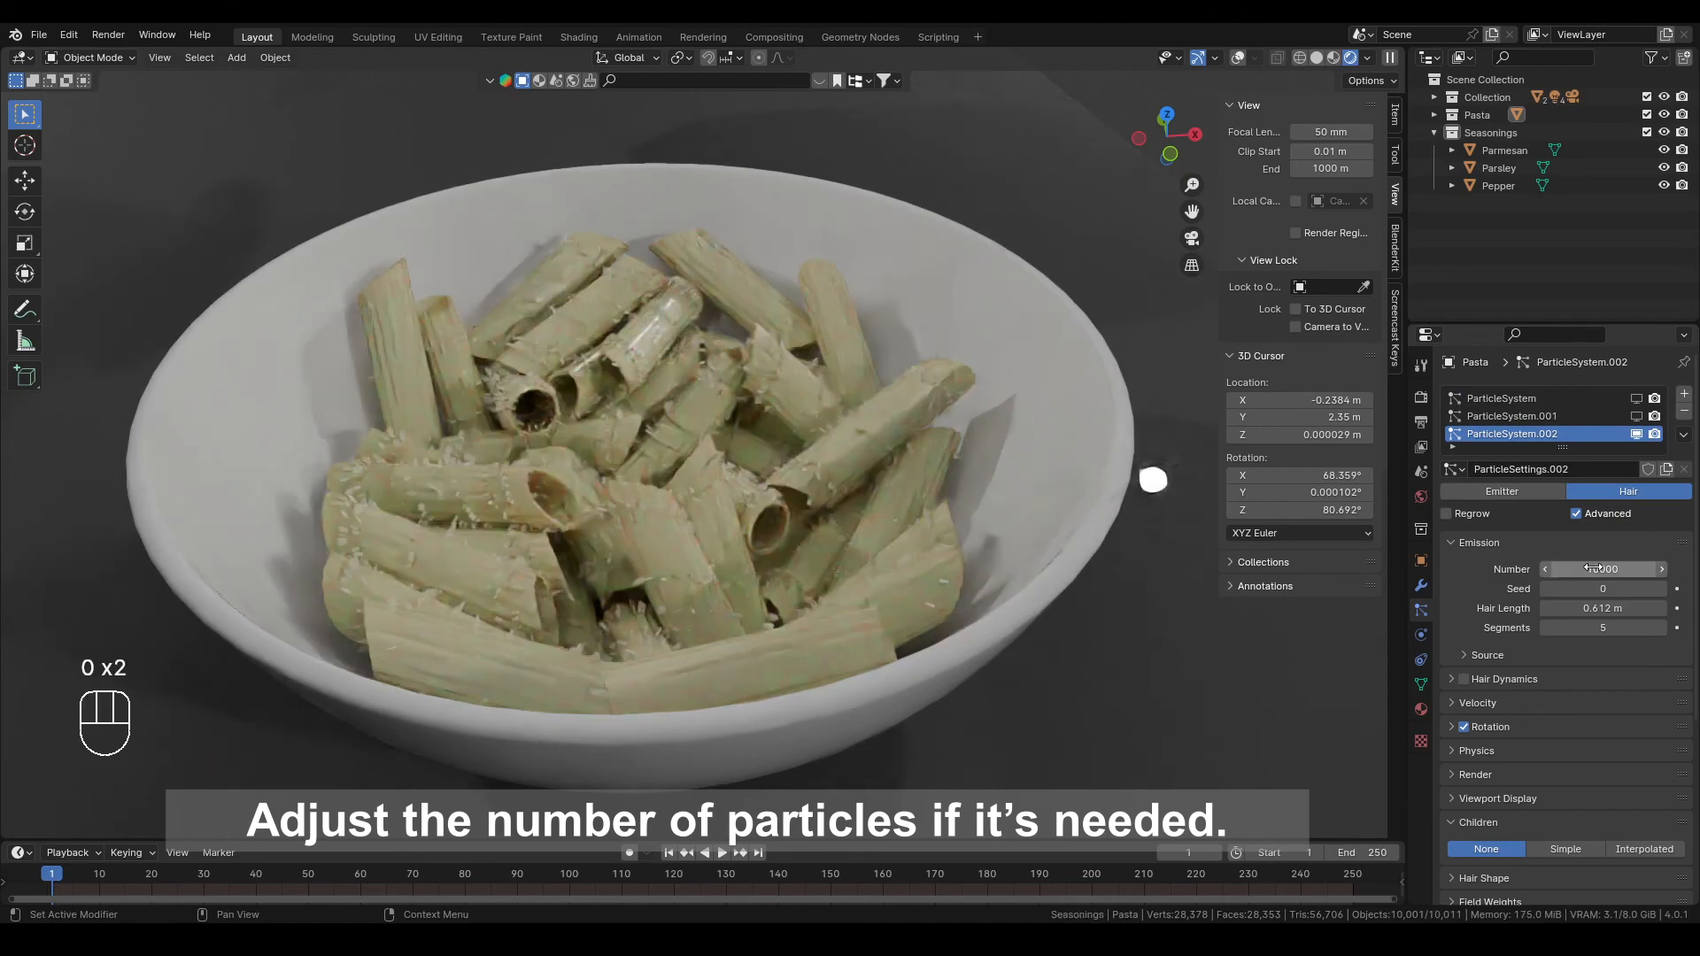
Show the first two particle systems in the viewport again and look at the bowl through the camera
{"action": "middle_click_drag", "start_coordinate": [813, 523], "coordinate": [791, 496]}
{"action": "scroll", "coordinate": [792, 496], "scroll_direction": "up", "scroll_amount": 2}
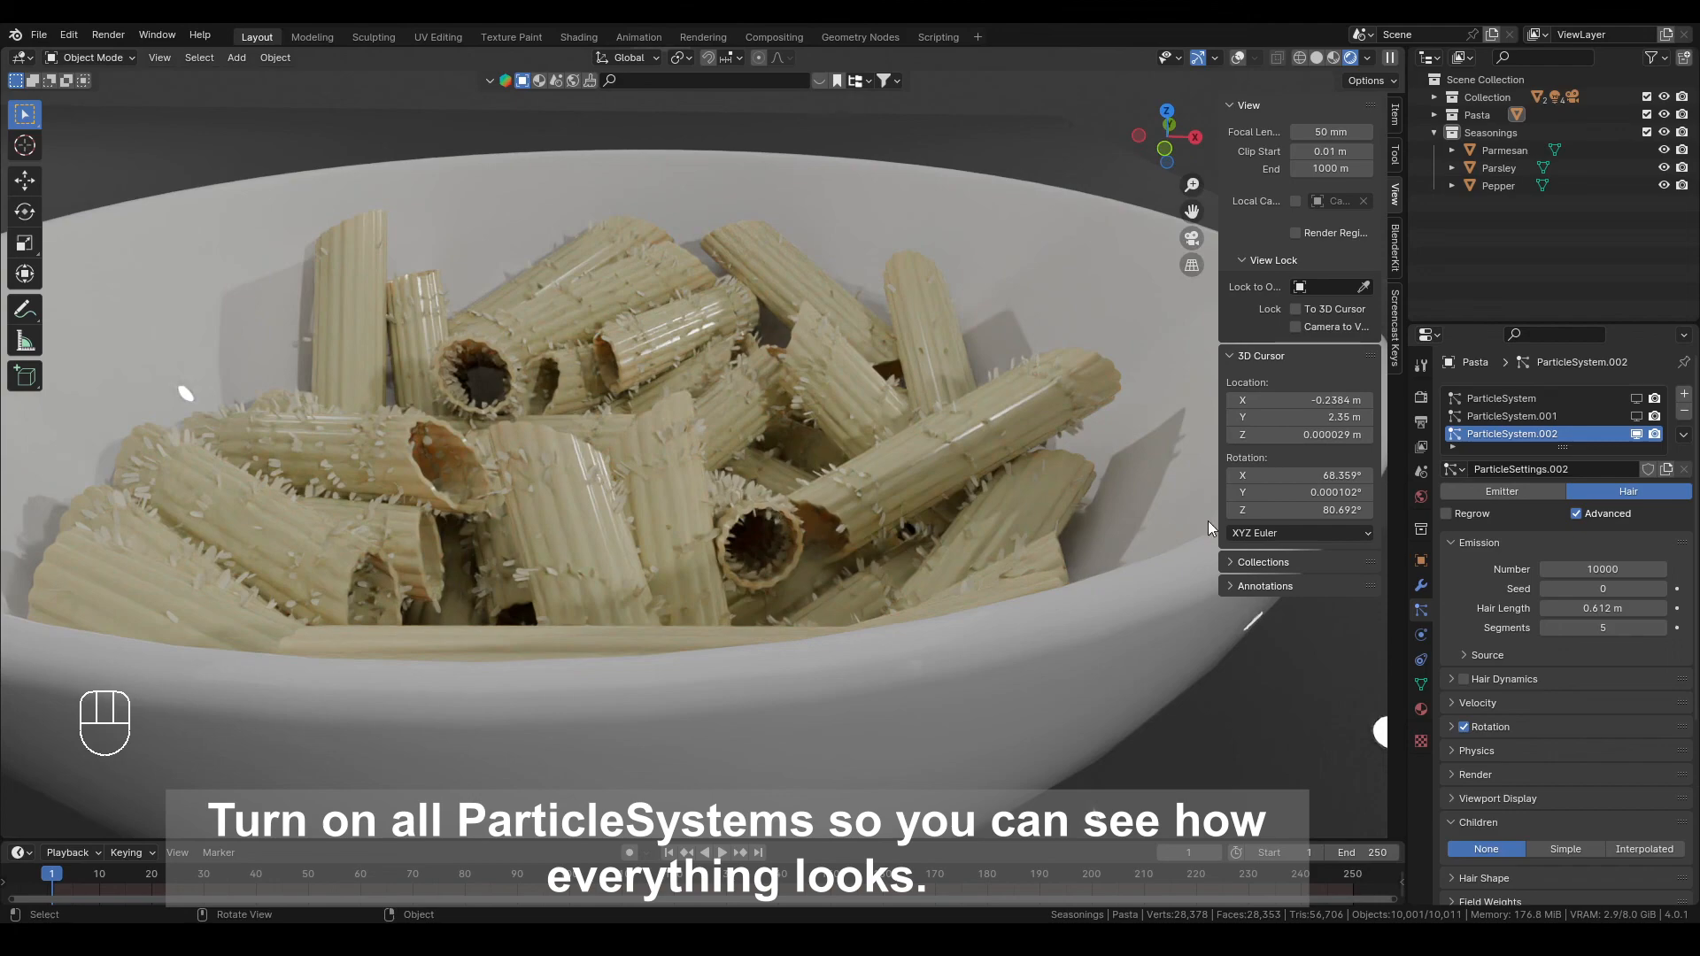
{"action": "left_click", "coordinate": [1636, 416]}
{"action": "key", "text": "KP_0"}
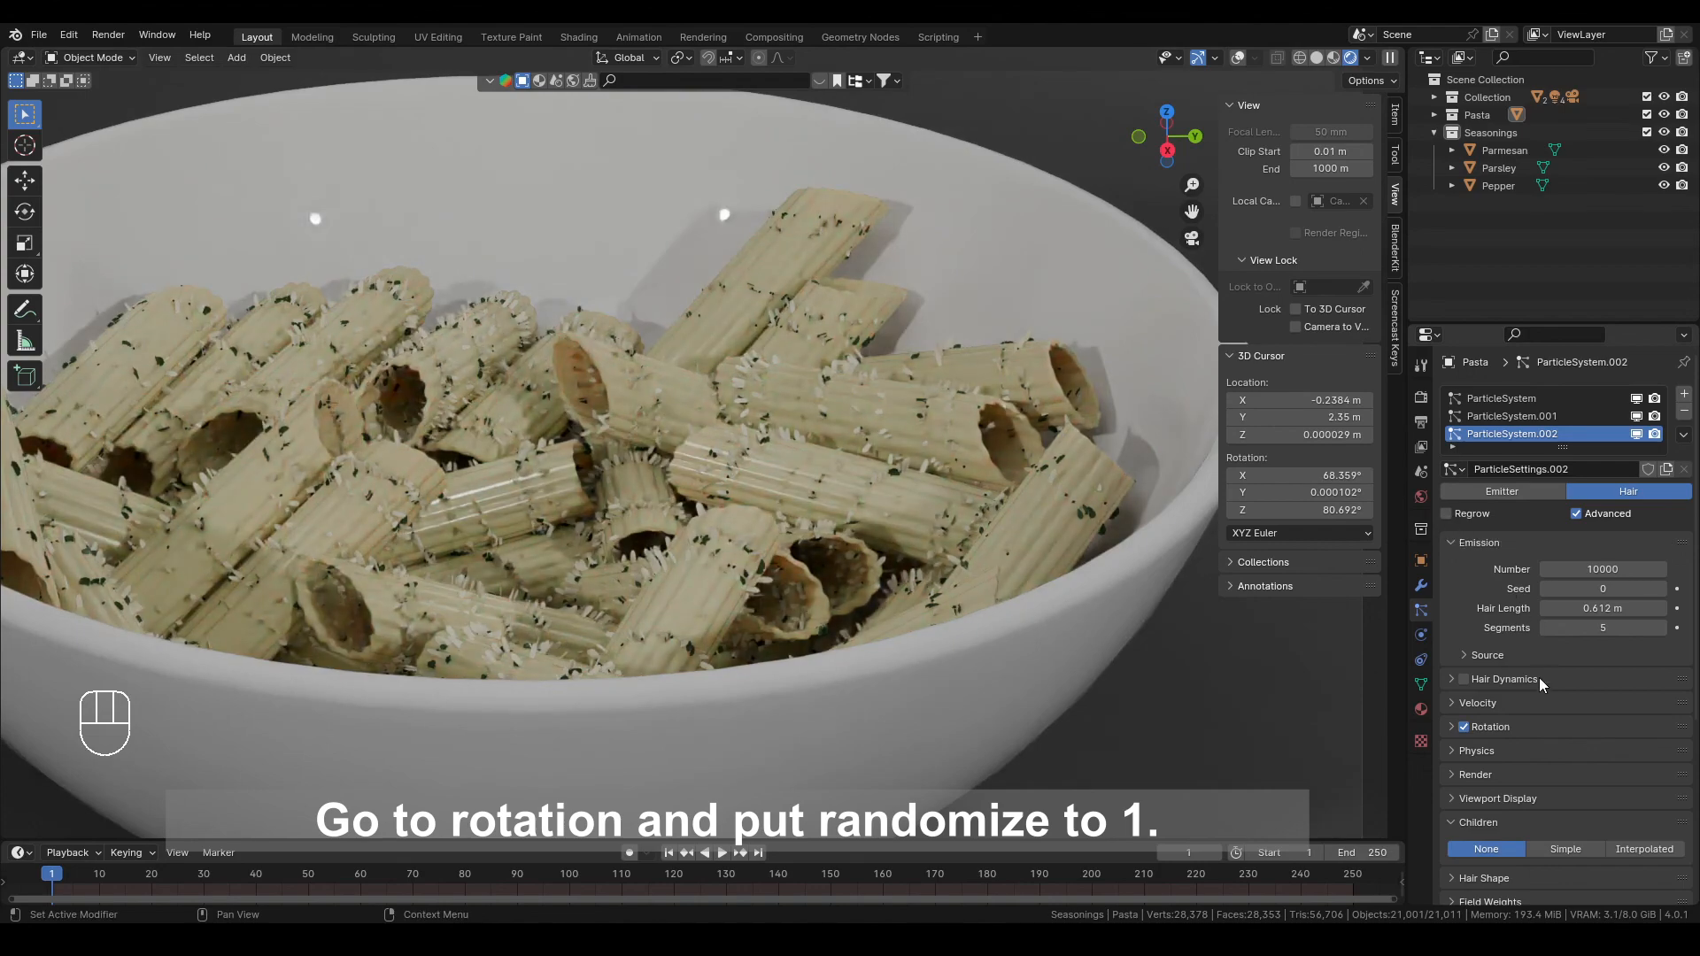
Set the Parmesan particles' rotation randomize to 1 and their orientation axis to Normal
{"action": "left_click", "coordinate": [1518, 726]}
{"action": "scroll", "coordinate": [1548, 686], "scroll_direction": "down", "scroll_amount": 5}
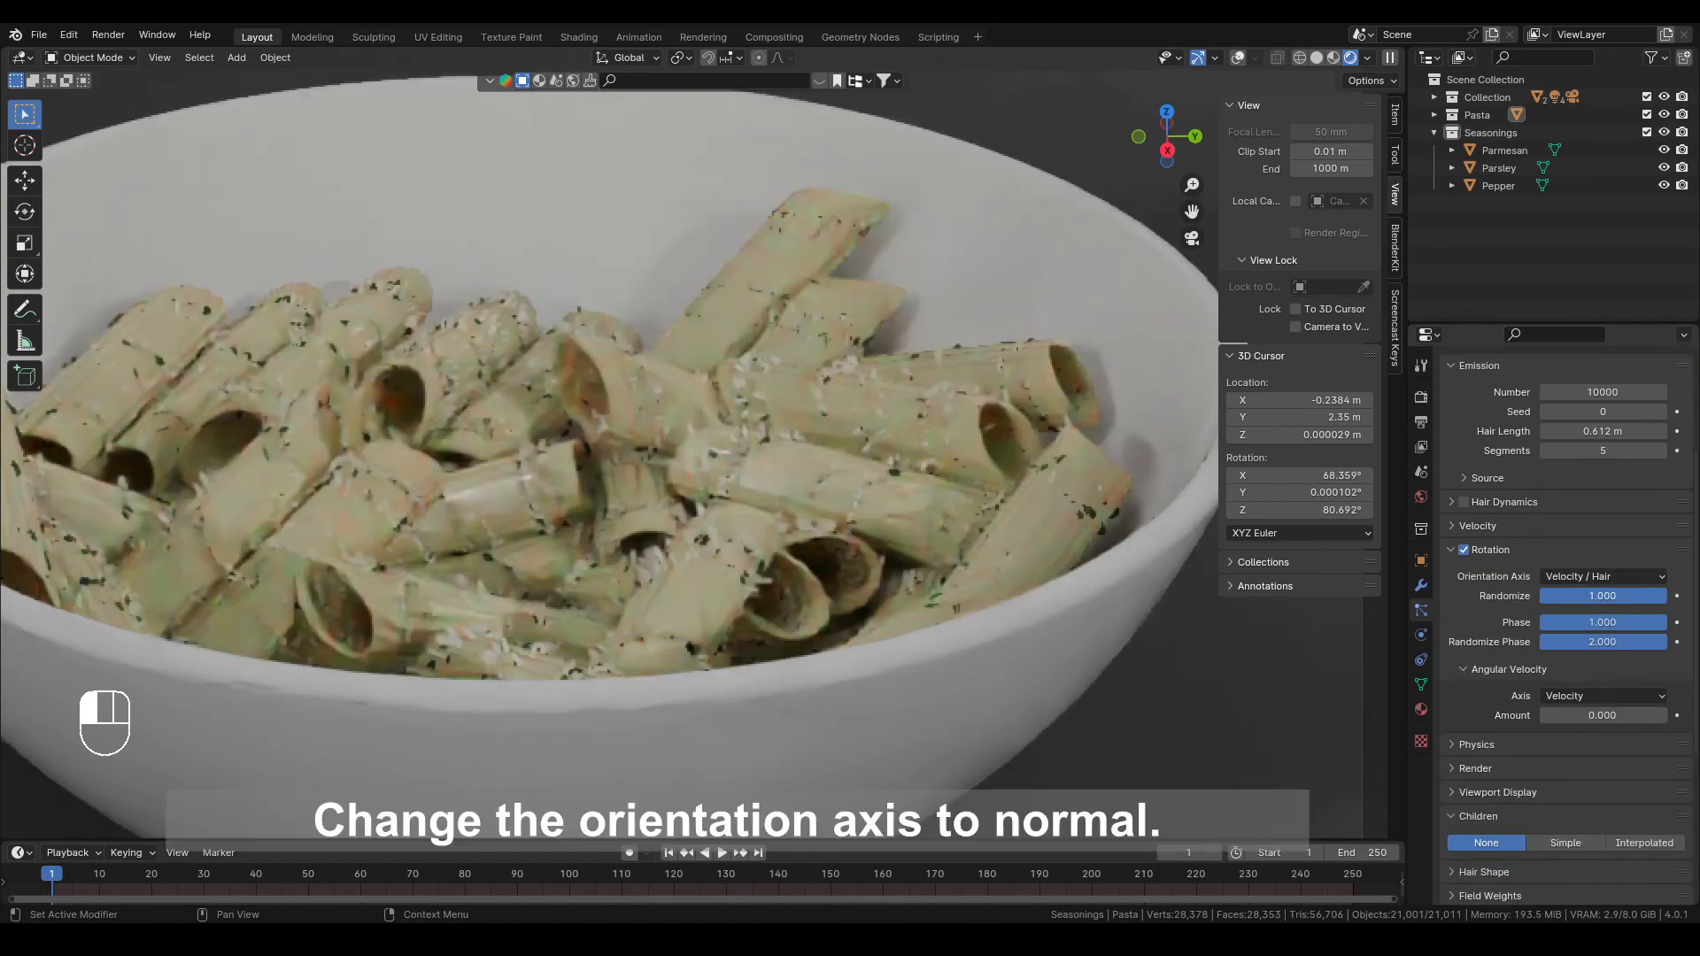
{"action": "left_click", "coordinate": [1598, 577]}
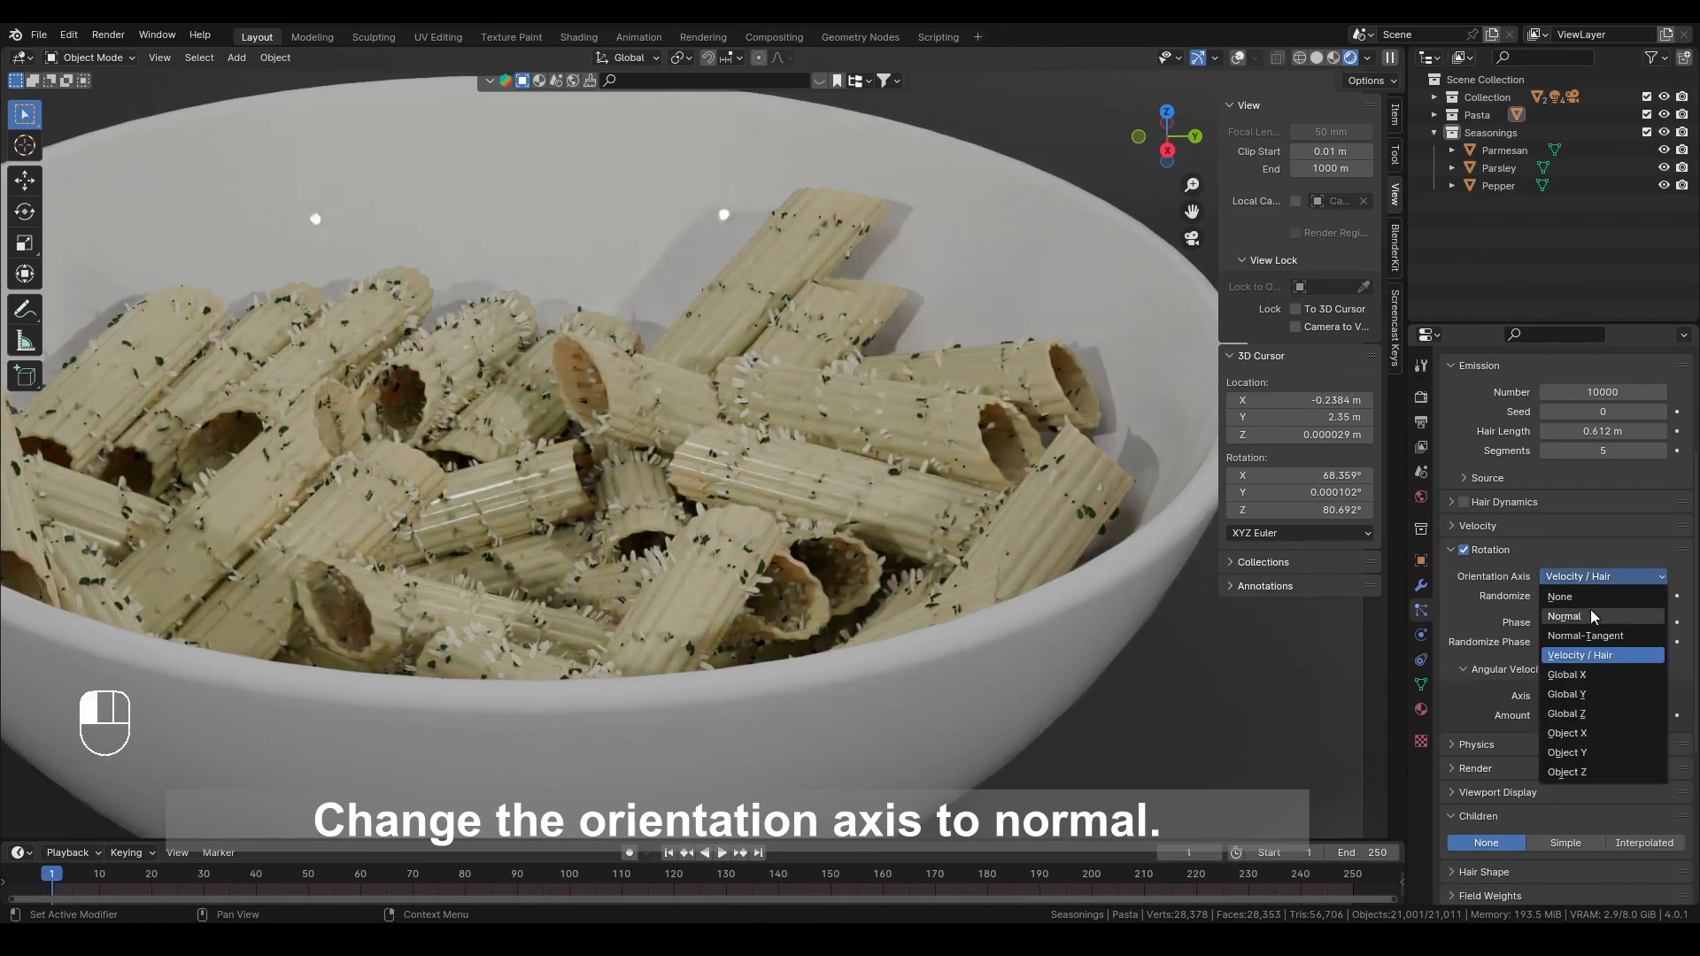
{"action": "left_click", "coordinate": [1590, 613]}
{"action": "scroll", "coordinate": [726, 497], "scroll_direction": "down", "scroll_amount": 2}
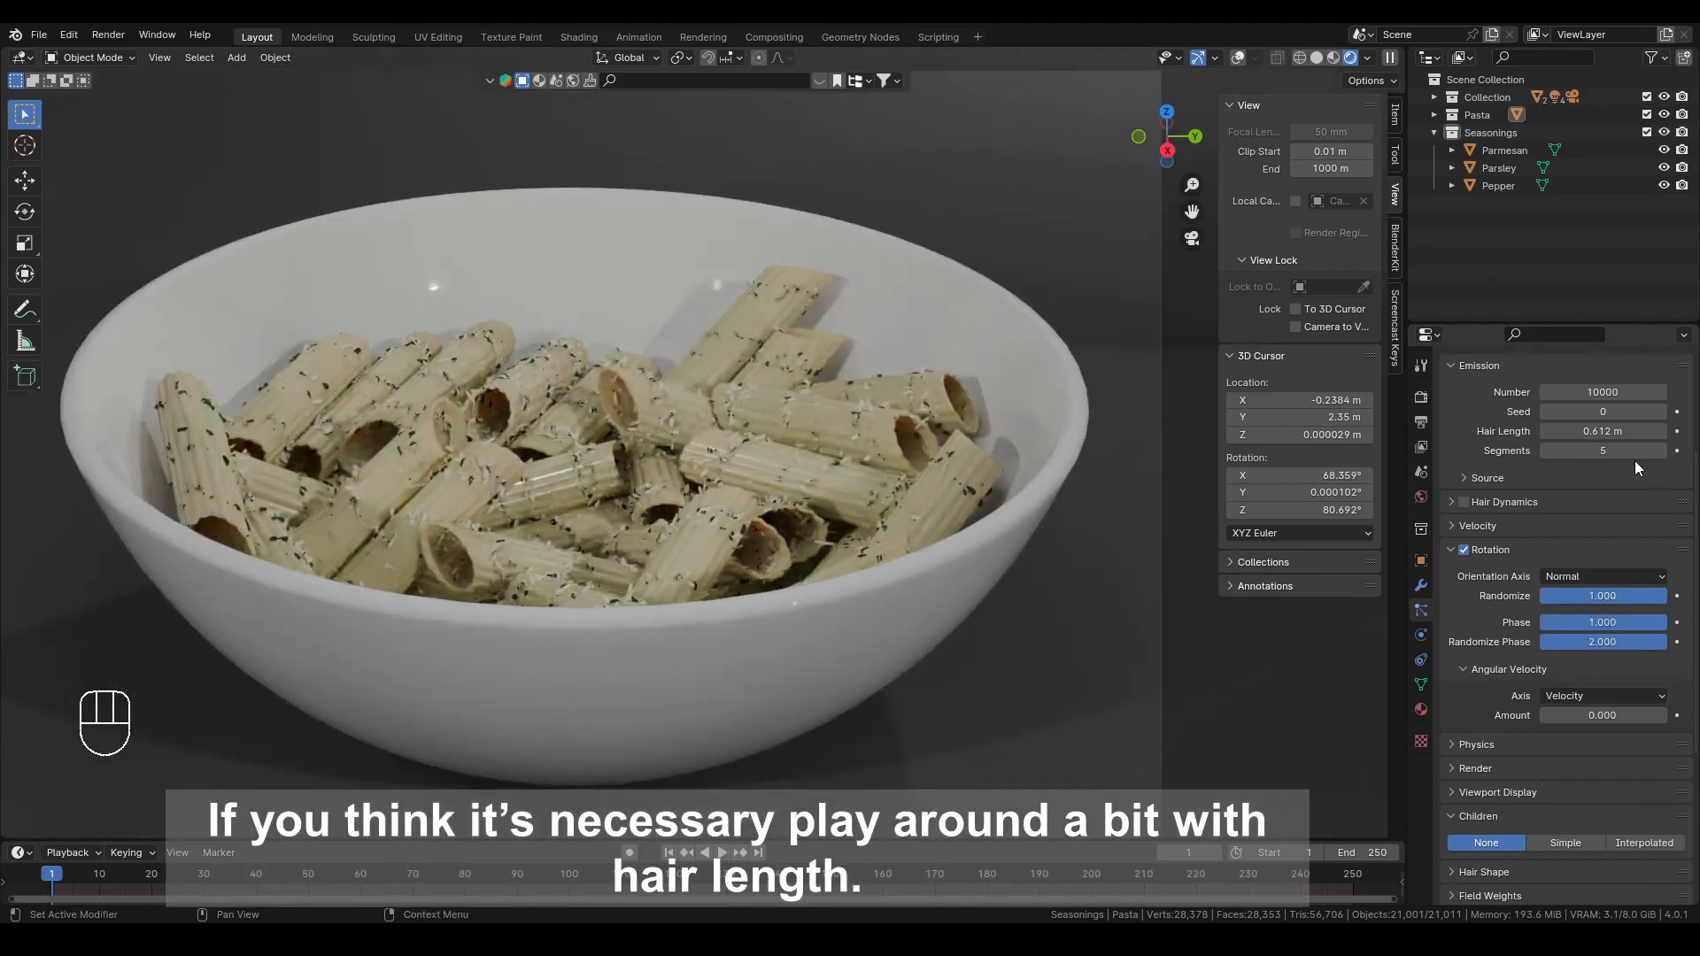
Try a count of 30000 Parmesan particles and undo the change
{"action": "scroll", "coordinate": [1634, 466], "scroll_direction": "up", "scroll_amount": 2}
{"action": "double_click", "coordinate": [1583, 464]}
{"action": "type", "text": "30000"}
{"action": "key", "text": "Return"}
{"action": "key", "text": "ctrl+z"}
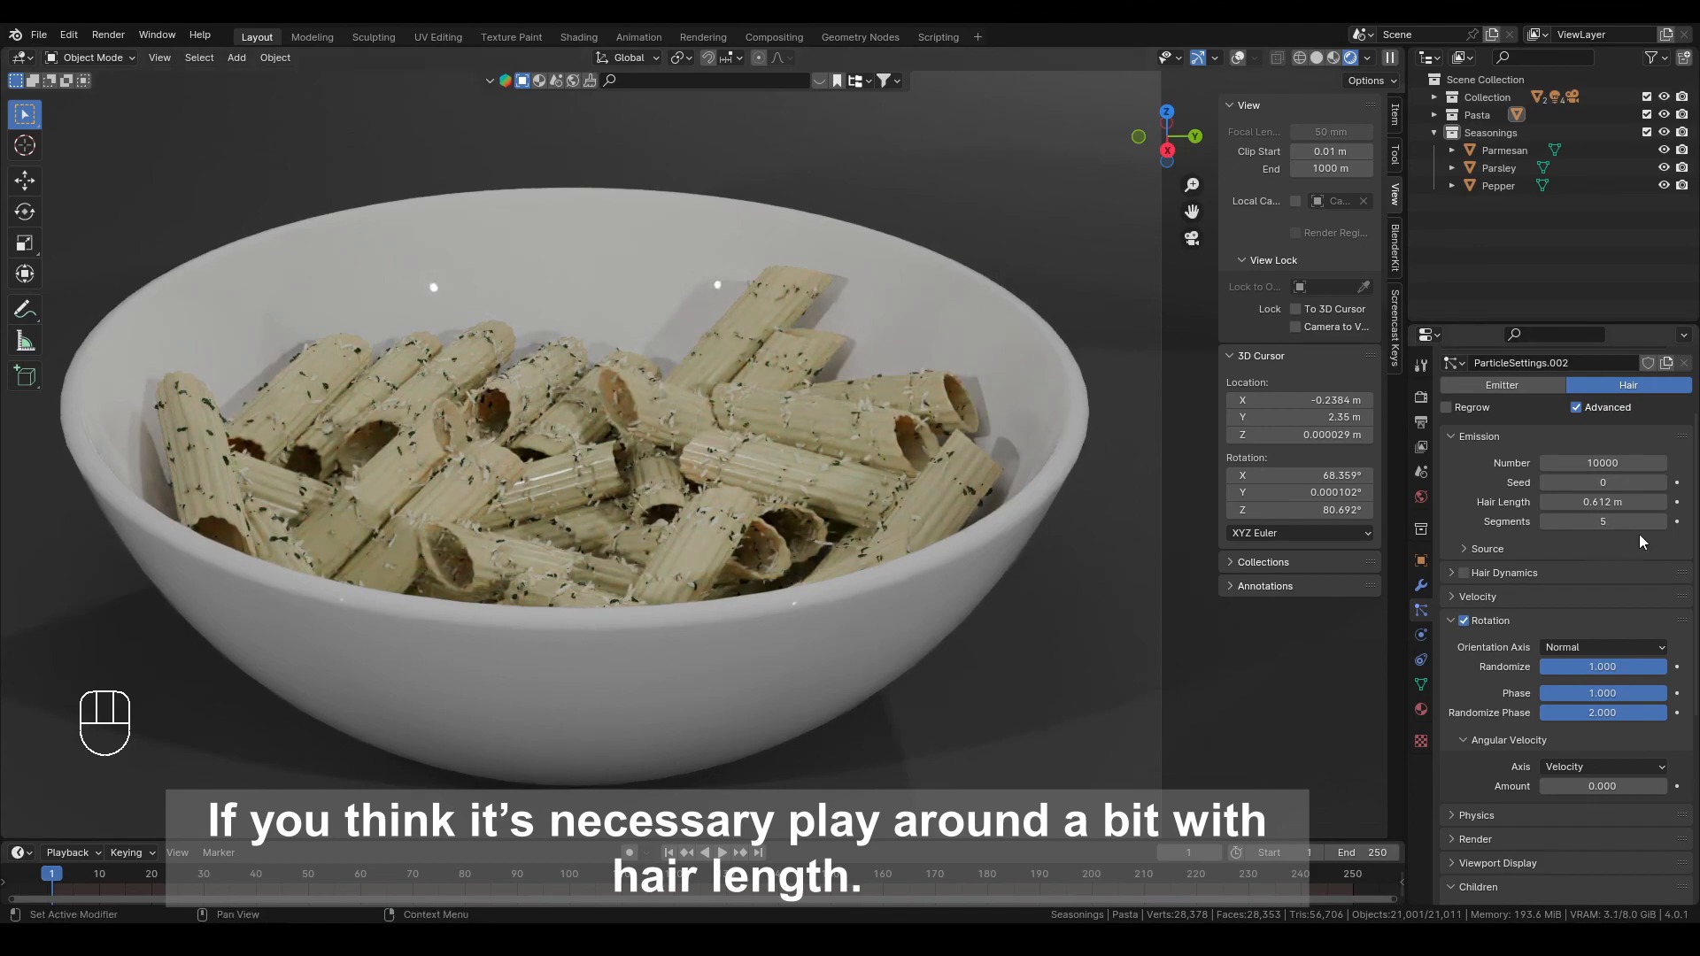
Shorten the Parmesan particle system's hair length to about 0.392 m
{"action": "mouse_move", "coordinate": [1627, 503]}
{"action": "left_mouse_down"}
{"action": "mouse_move", "coordinate": [1602, 503]}
{"action": "mouse_move", "coordinate": [1618, 503]}
{"action": "left_mouse_up"}
{"action": "scroll", "coordinate": [857, 430], "scroll_direction": "down", "scroll_amount": 5}
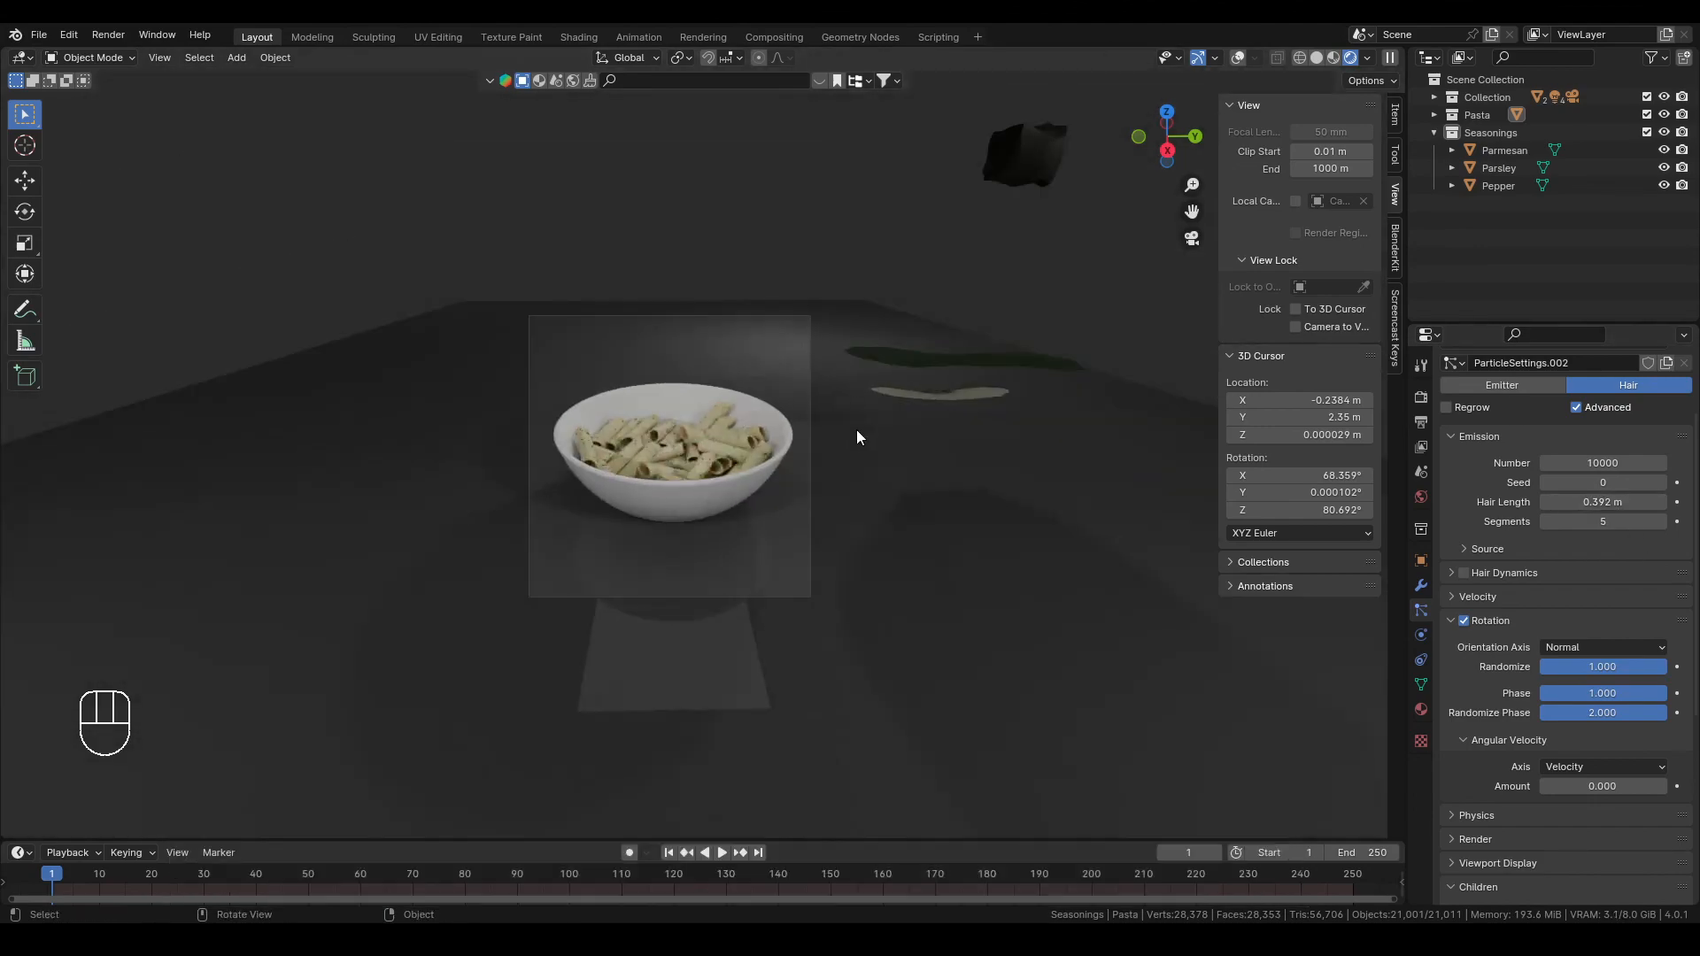
Set the color management look to High Contrast in the render settings
{"action": "left_click", "coordinate": [1421, 397]}
{"action": "scroll", "coordinate": [1523, 886], "scroll_direction": "down", "scroll_amount": 10}
{"action": "left_click", "coordinate": [1591, 778]}
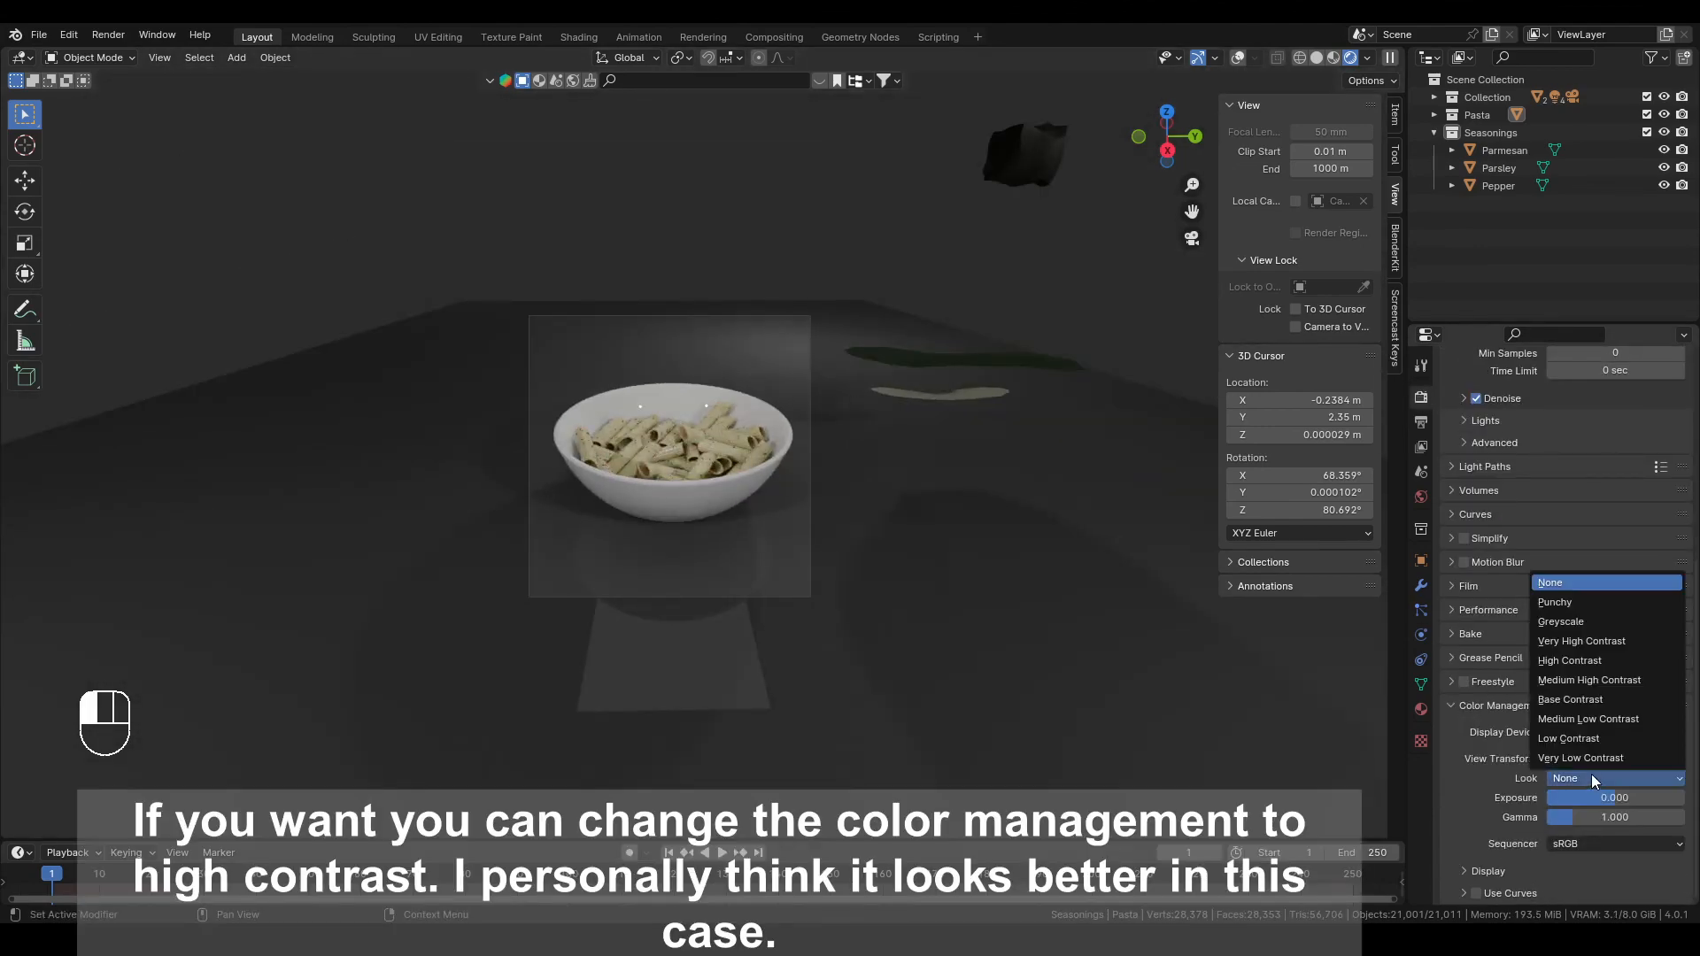
{"action": "left_click", "coordinate": [1589, 660]}
{"action": "scroll", "coordinate": [661, 418], "scroll_direction": "up", "scroll_amount": 5}
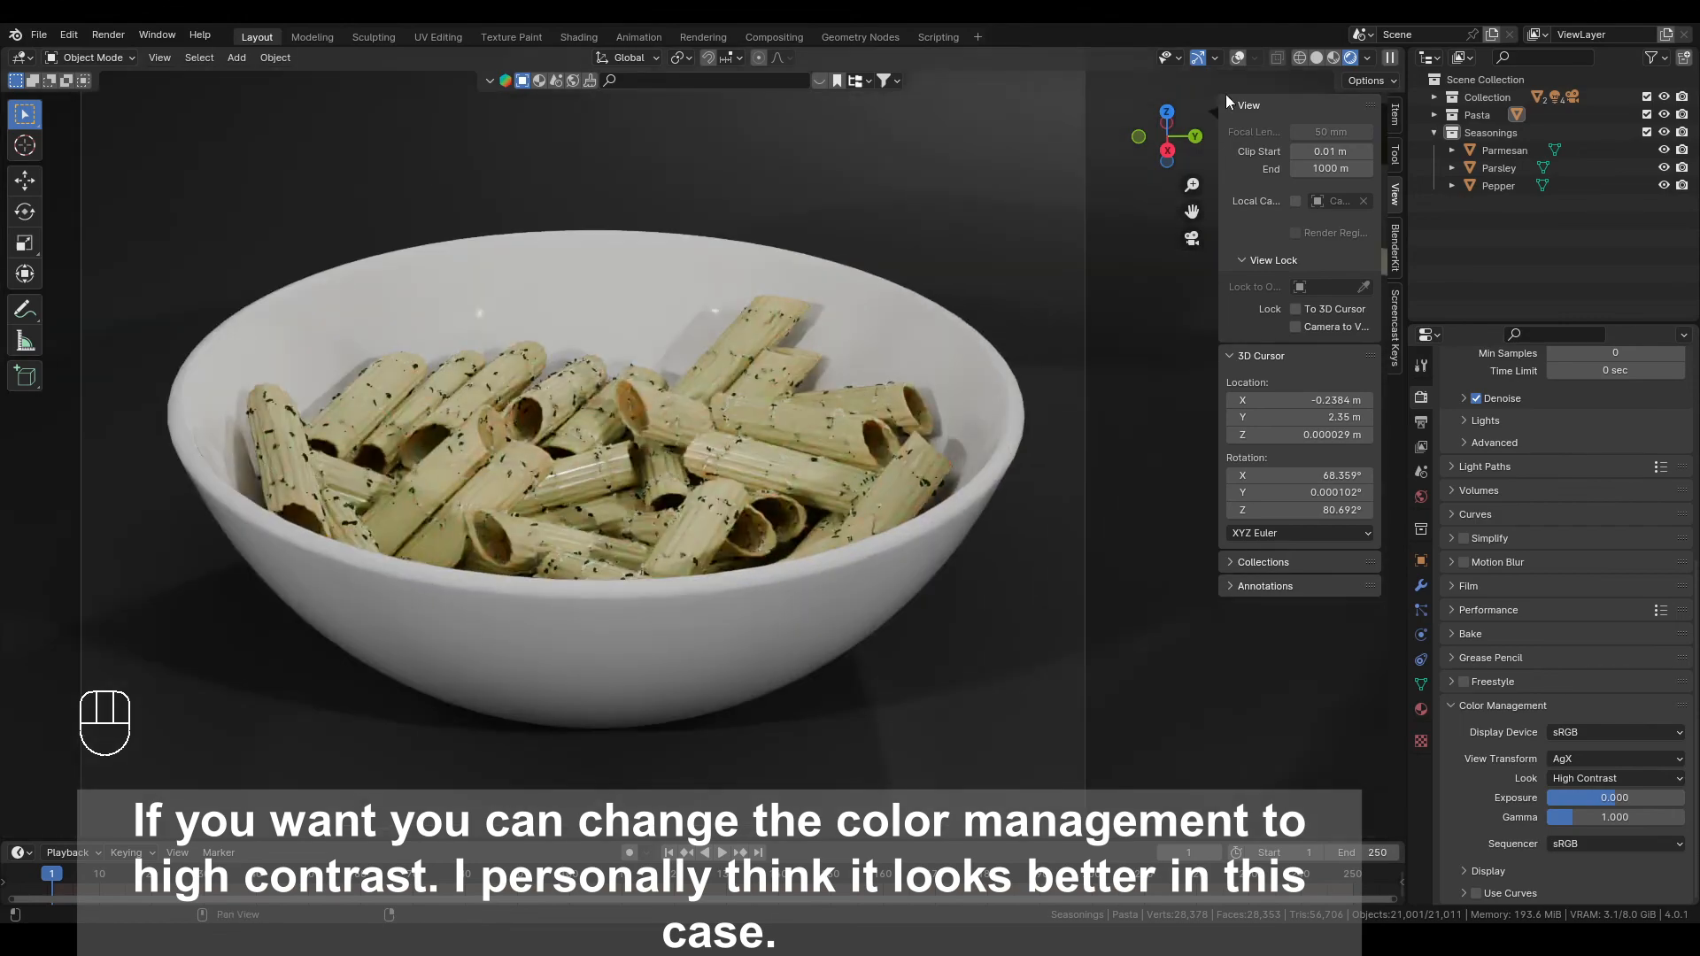
Switch the viewport to solid shading and set the render's max samples to 512
{"action": "left_click", "coordinate": [1317, 58]}
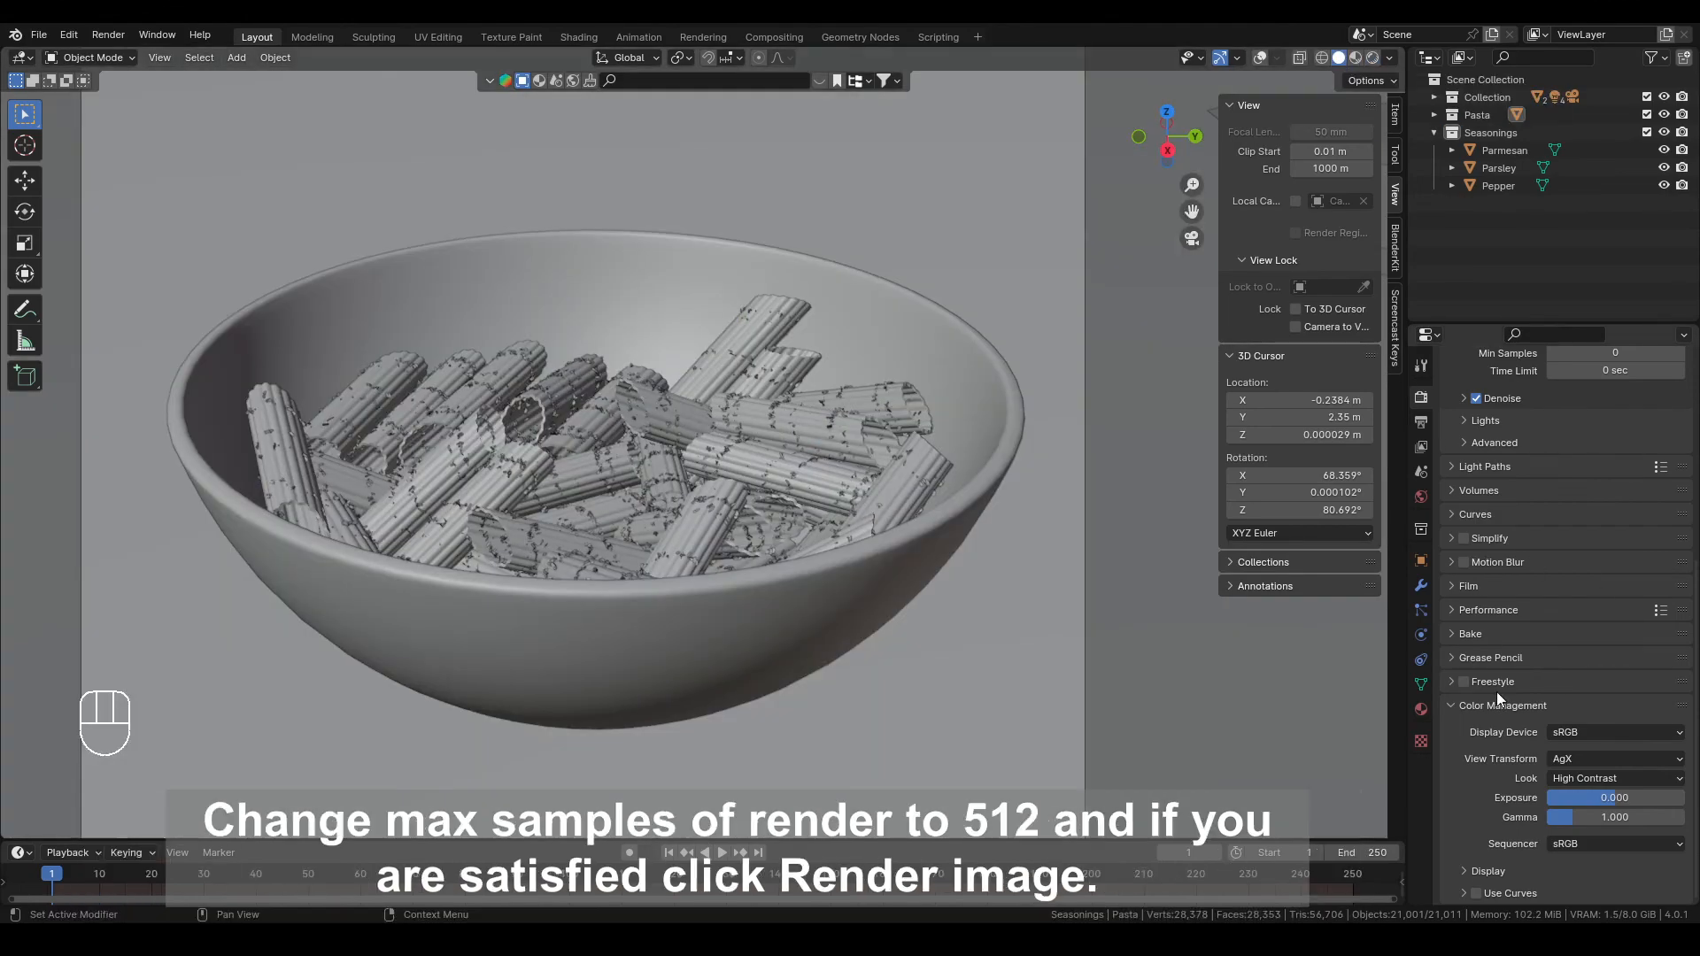
{"action": "scroll", "coordinate": [1499, 673], "scroll_direction": "up", "scroll_amount": 9}
{"action": "left_click", "coordinate": [1615, 665]}
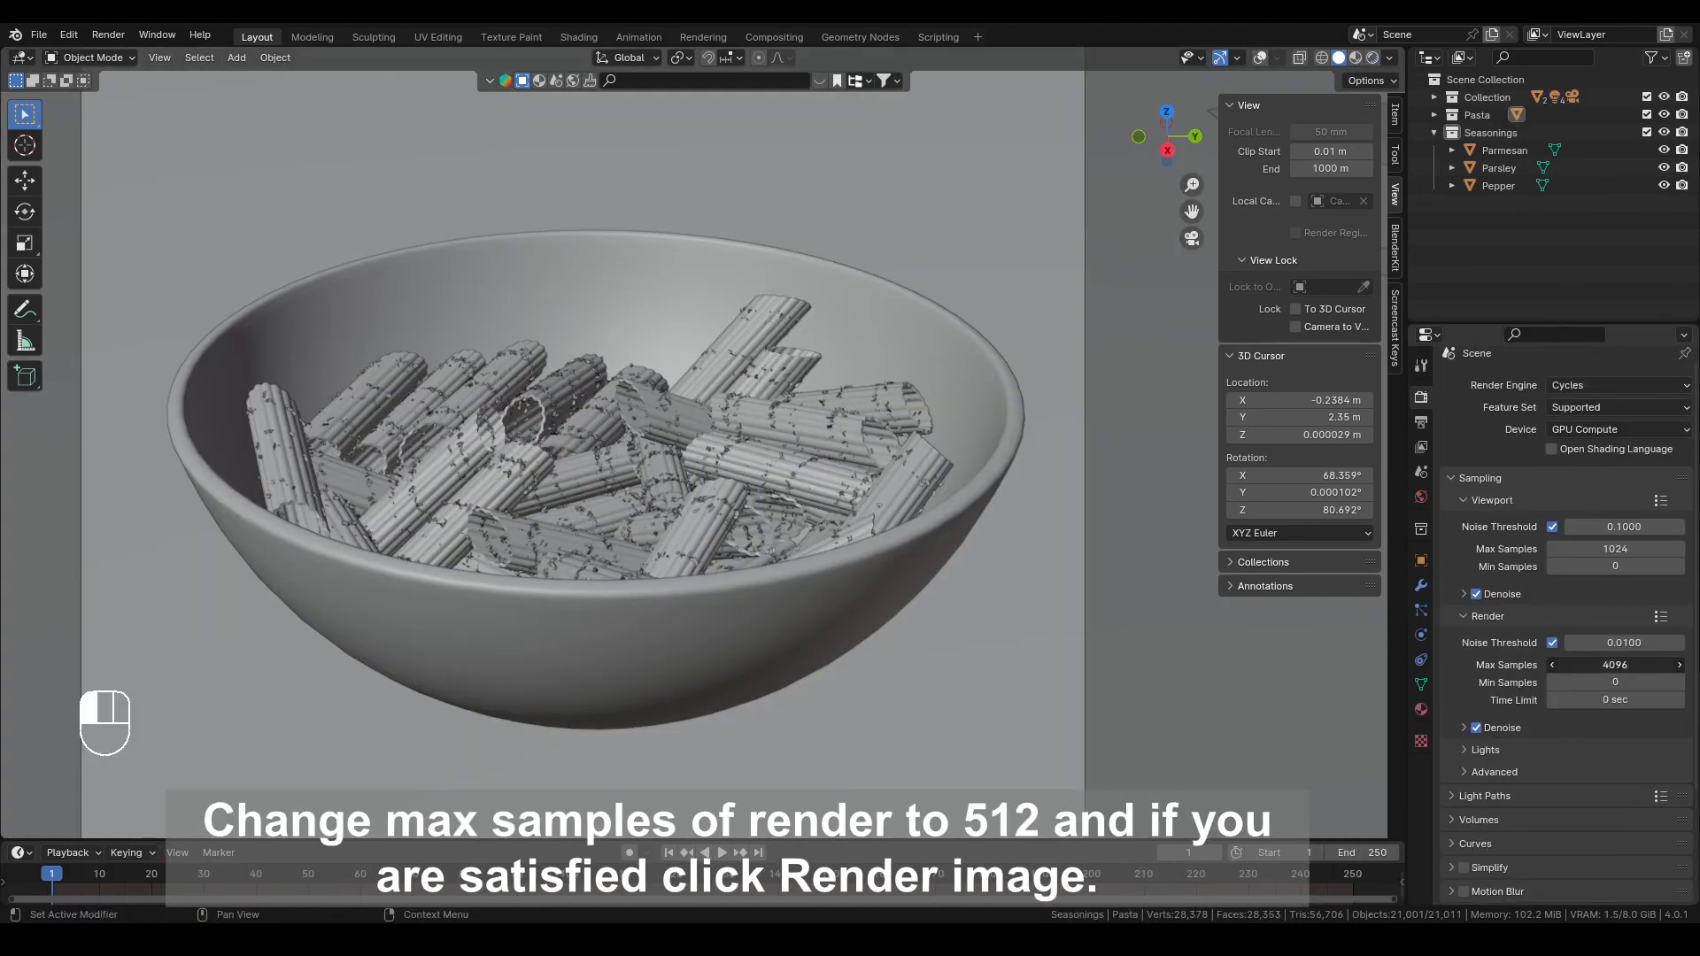
{"action": "type", "text": "512"}
{"action": "left_click", "coordinate": [1224, 653]}
Render the image of the pasta bowl from the camera view
{"action": "key", "text": "KP_0"}
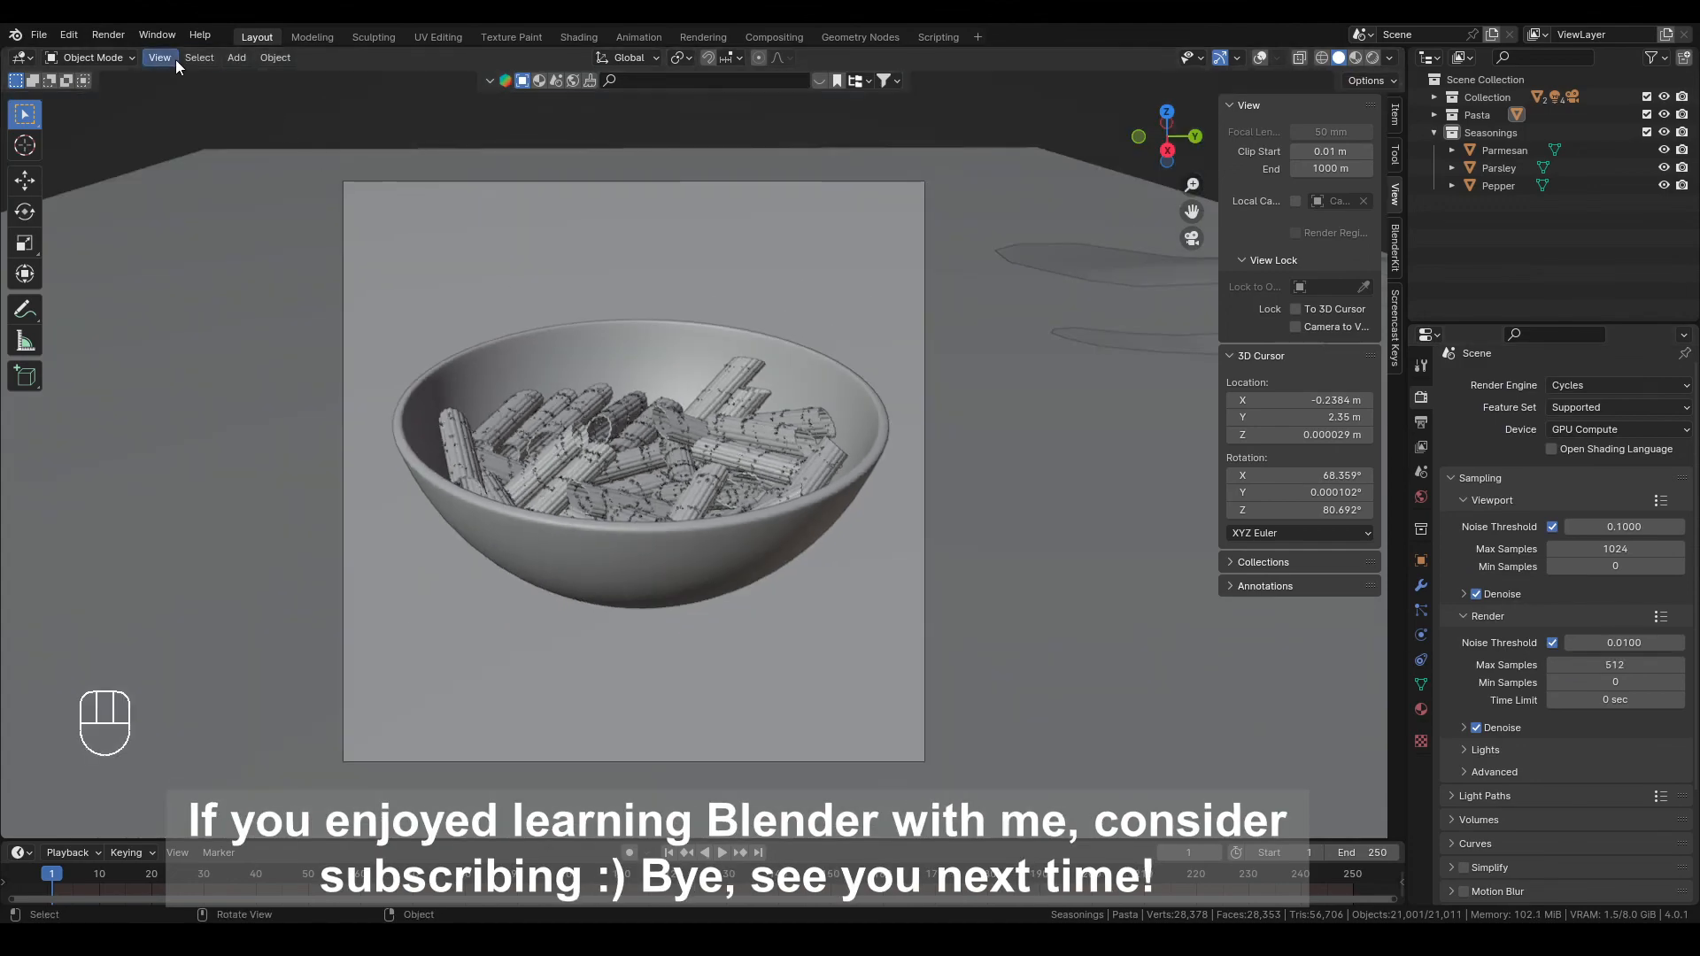
{"action": "left_click", "coordinate": [108, 35]}
{"action": "left_click", "coordinate": [128, 56]}
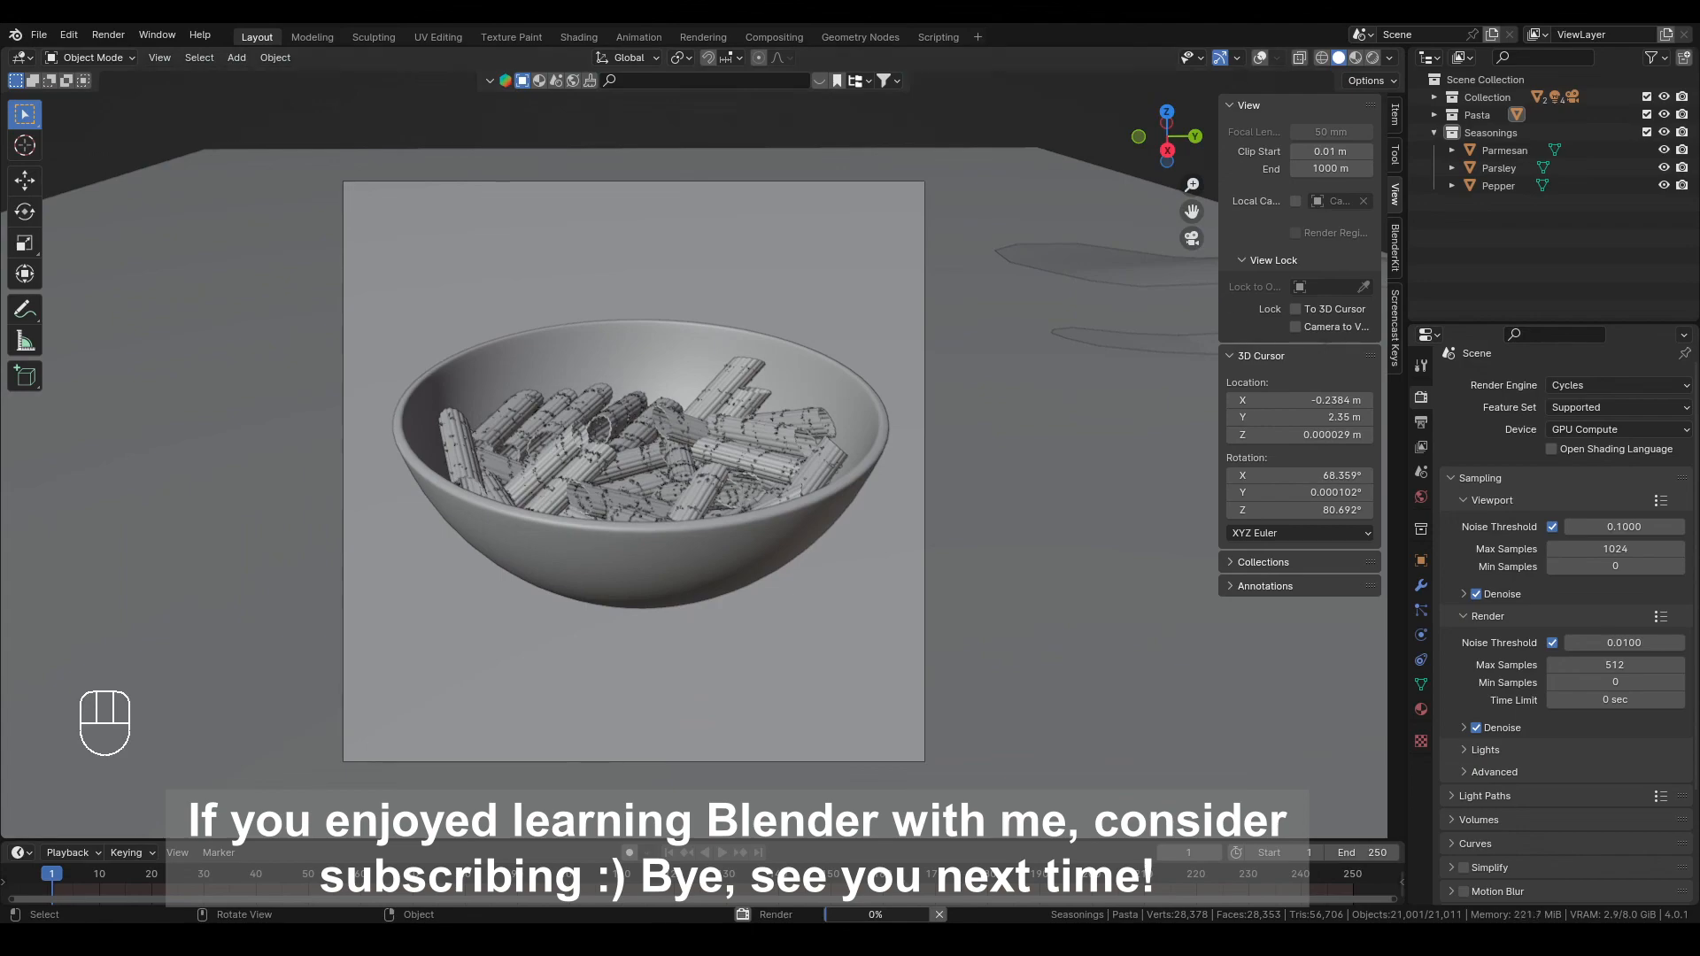